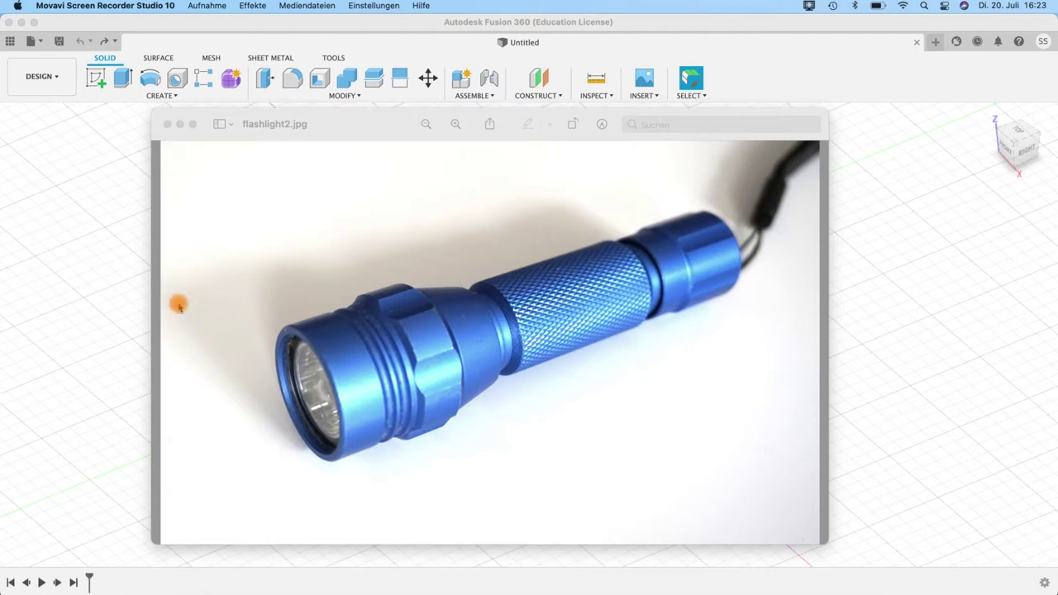
Step: Switch to Finder and open the flashlight folder under HTL, 2021_22, fusion_prep
left_click(191, 591)
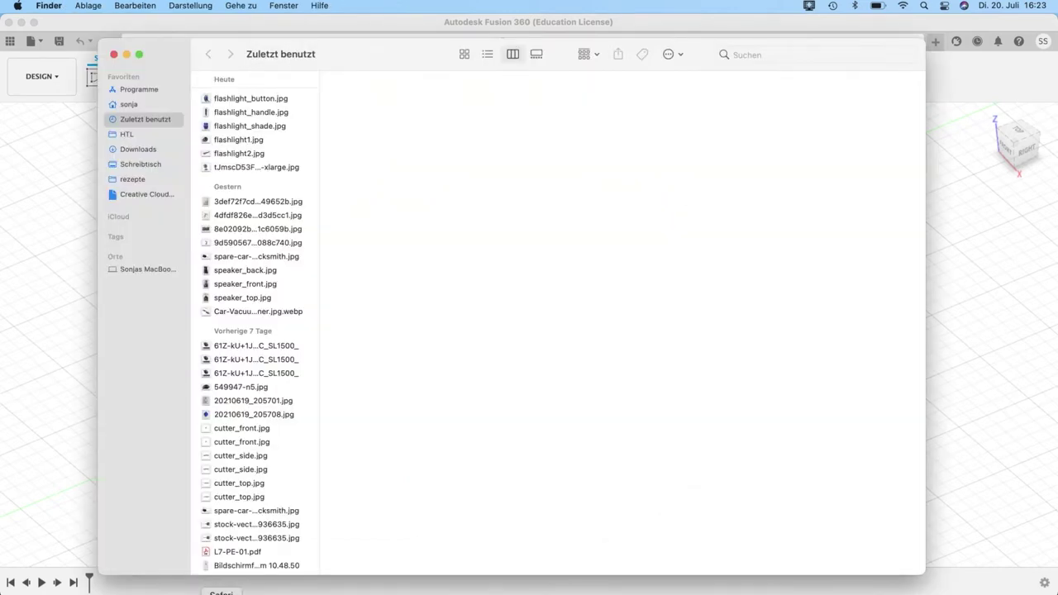
left_click(131, 134)
left_click(233, 81)
left_click(247, 95)
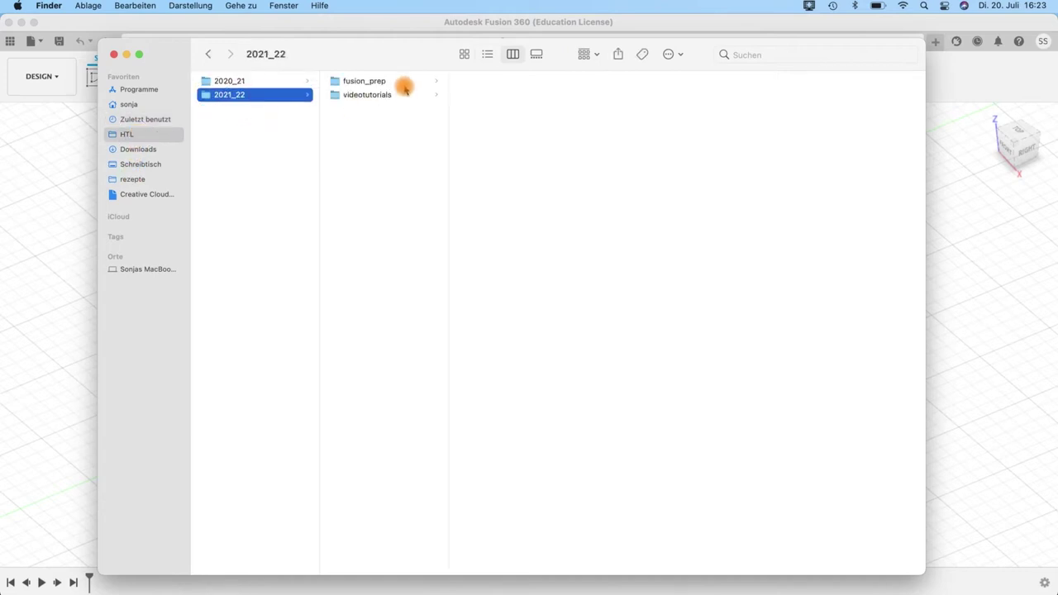
left_click(400, 82)
left_click(515, 80)
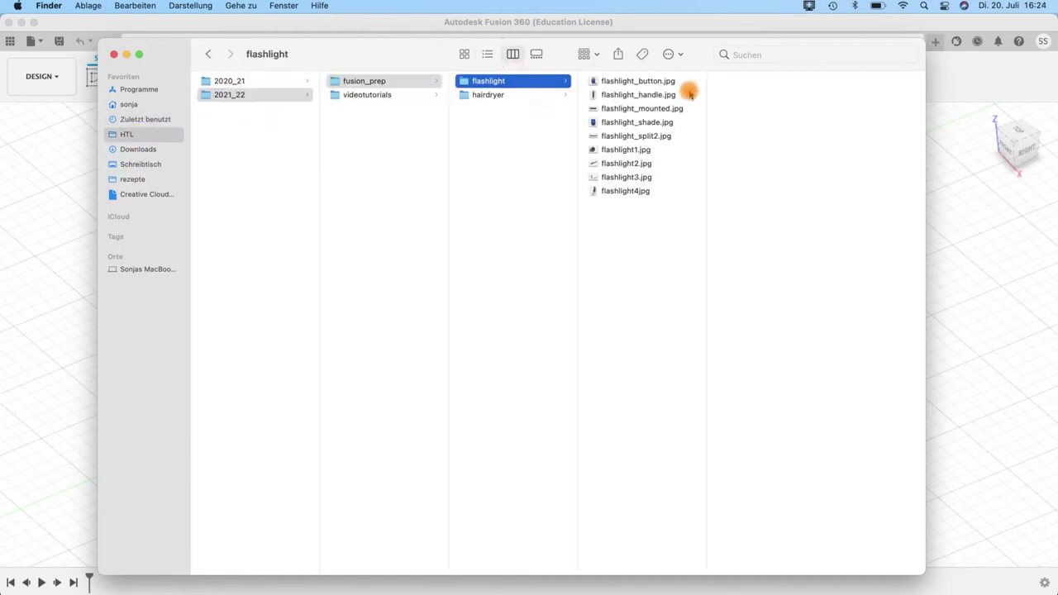
Step: Preview the flashlight photos one by one to examine the button, handle, shade, mounted and split views
left_click(629, 82)
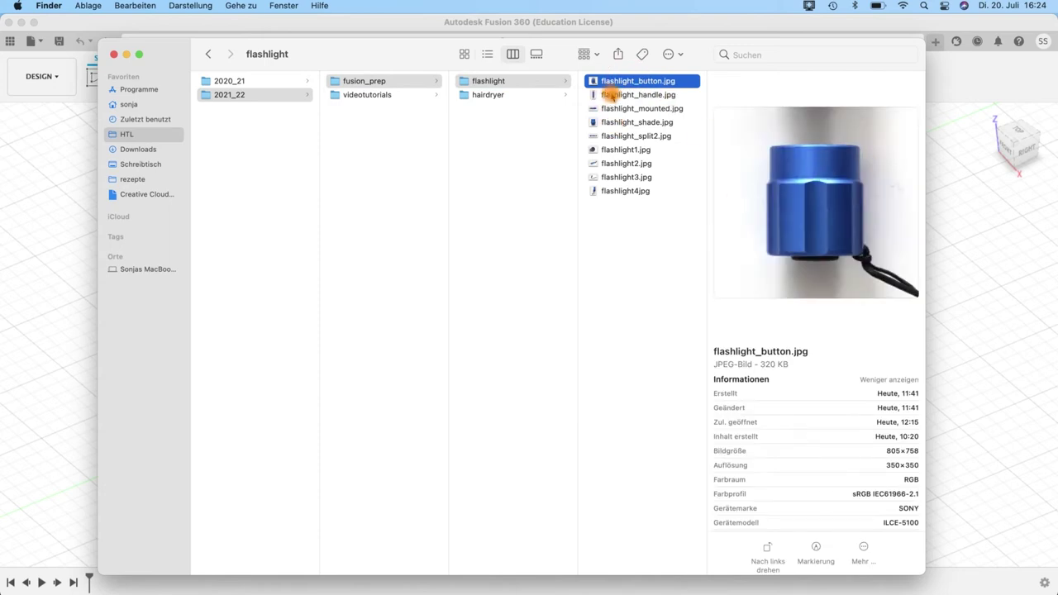
left_click(612, 95)
left_click(612, 108)
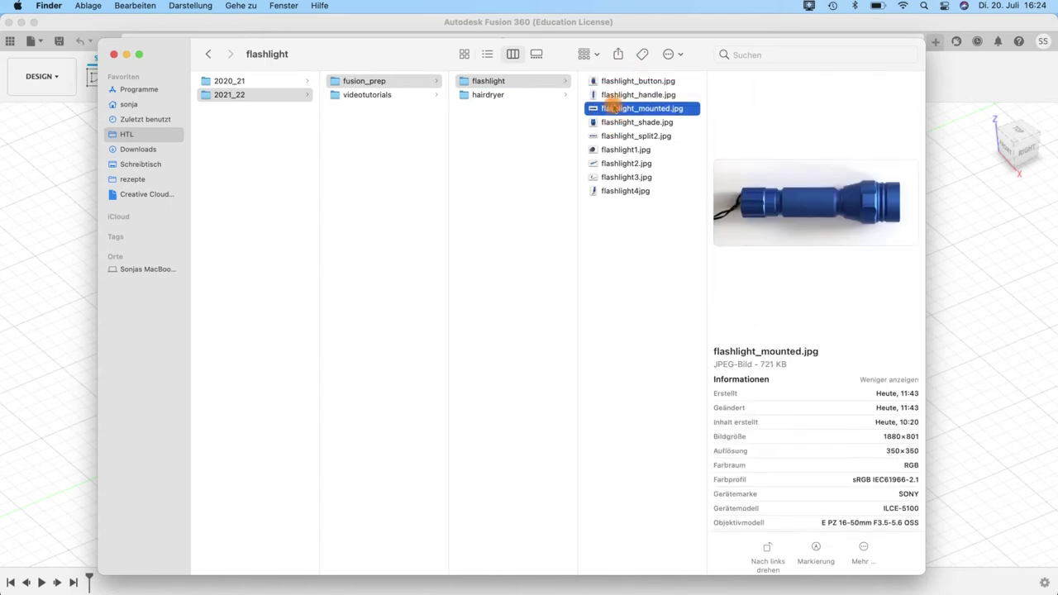
left_click(612, 95)
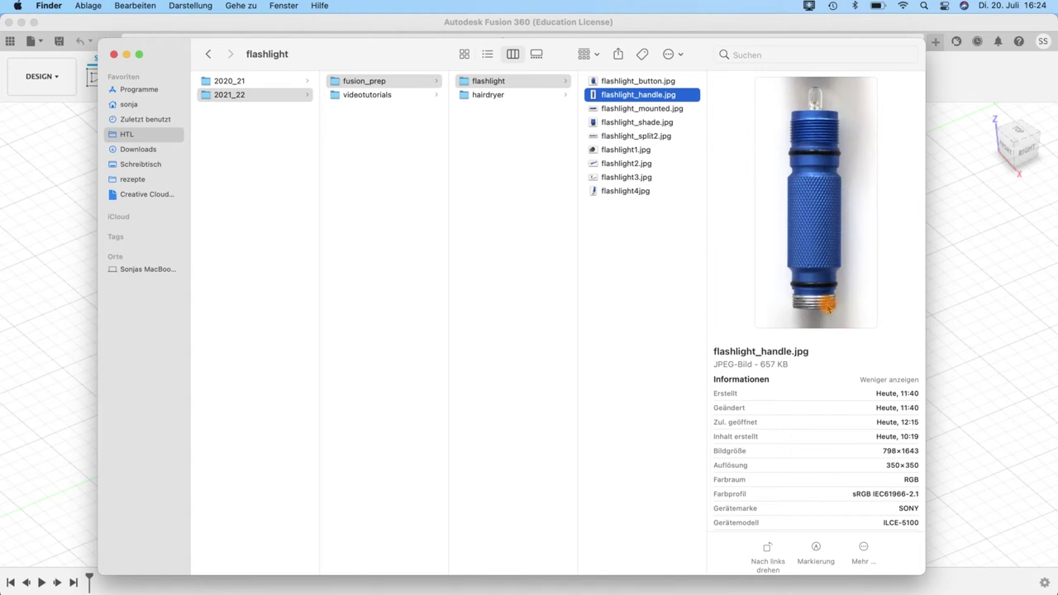
left_click(616, 109)
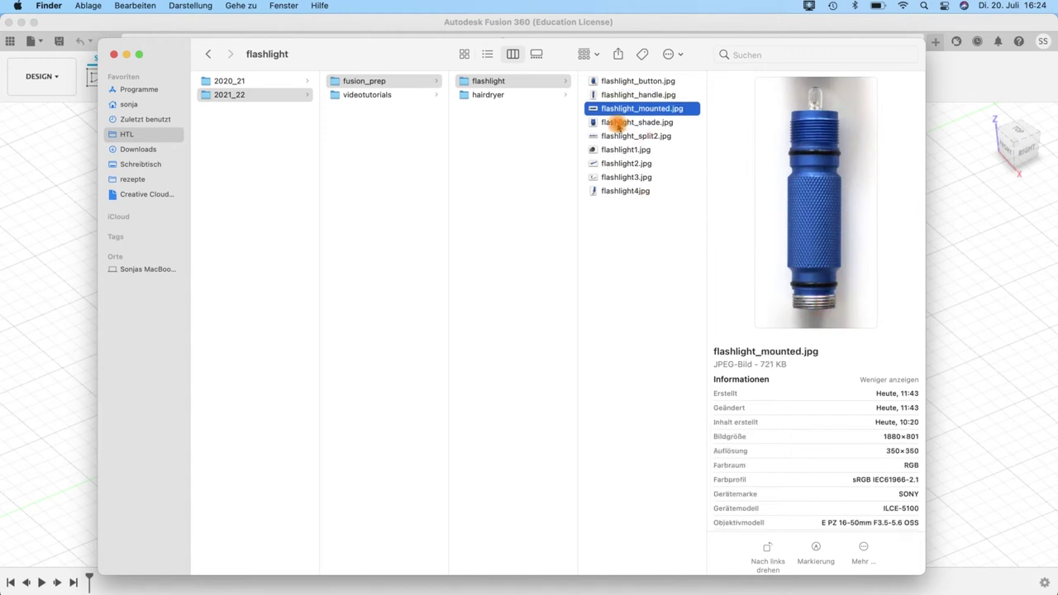
left_click(614, 122)
left_click(614, 136)
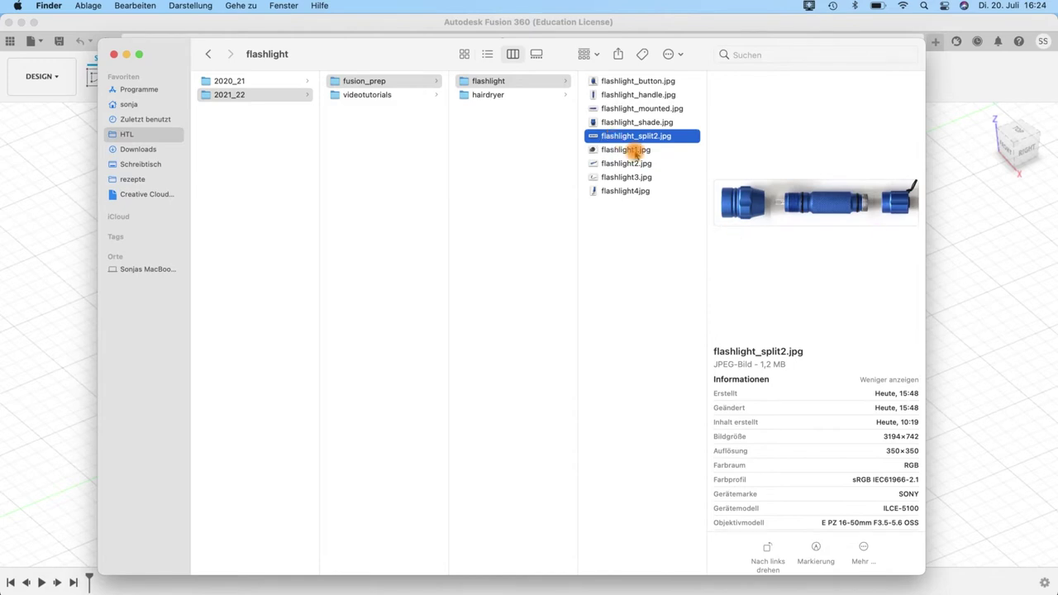
left_click(618, 150)
left_click(621, 164)
left_click(622, 177)
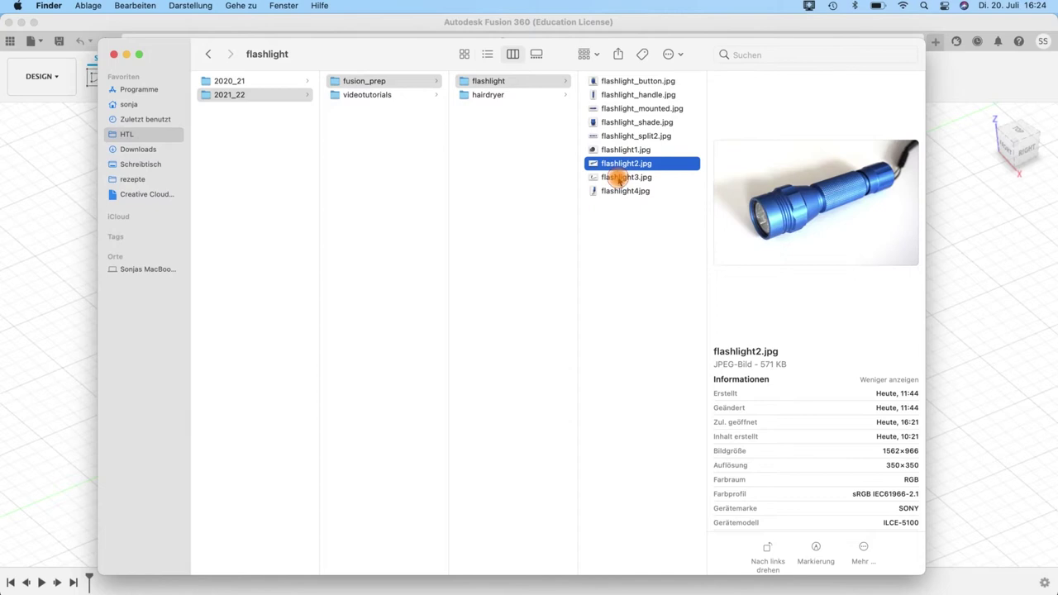
left_click(620, 191)
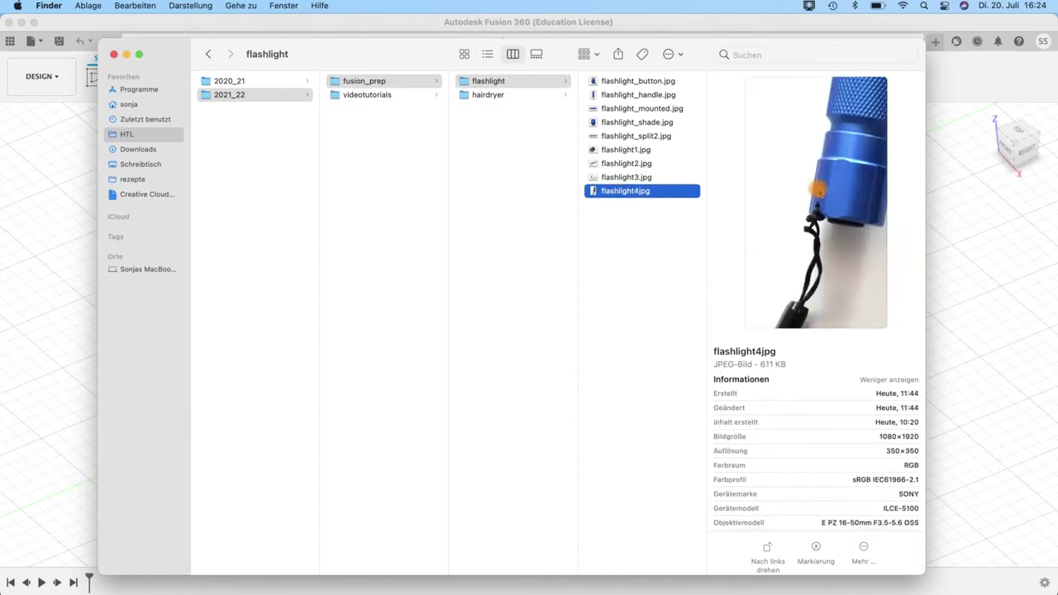
left_click(621, 164)
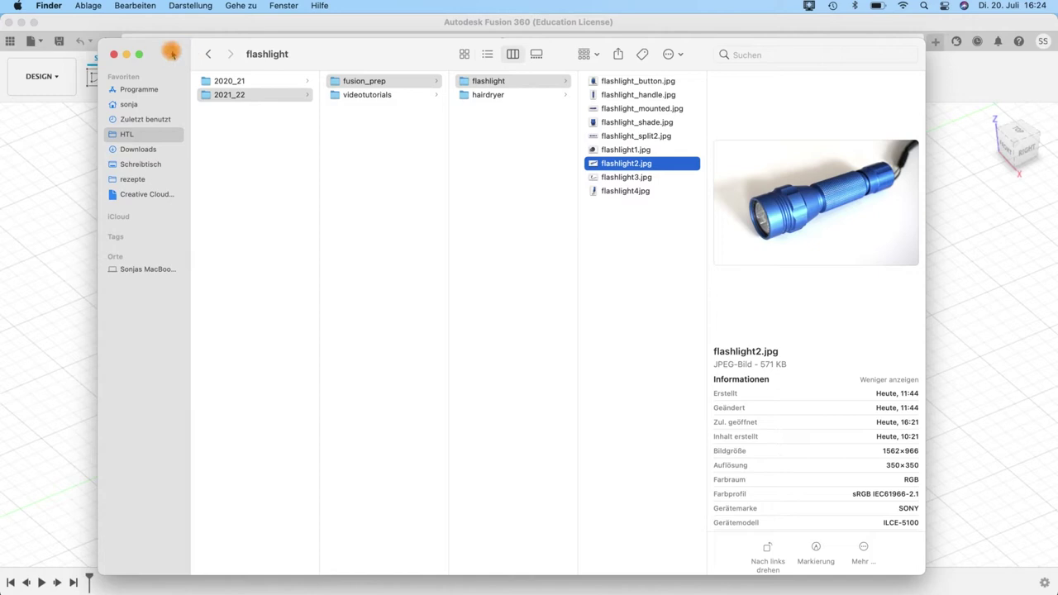
Step: Minimize the Finder and flashlight photo windows and switch to Fusion 360
left_click(126, 53)
left_click(183, 123)
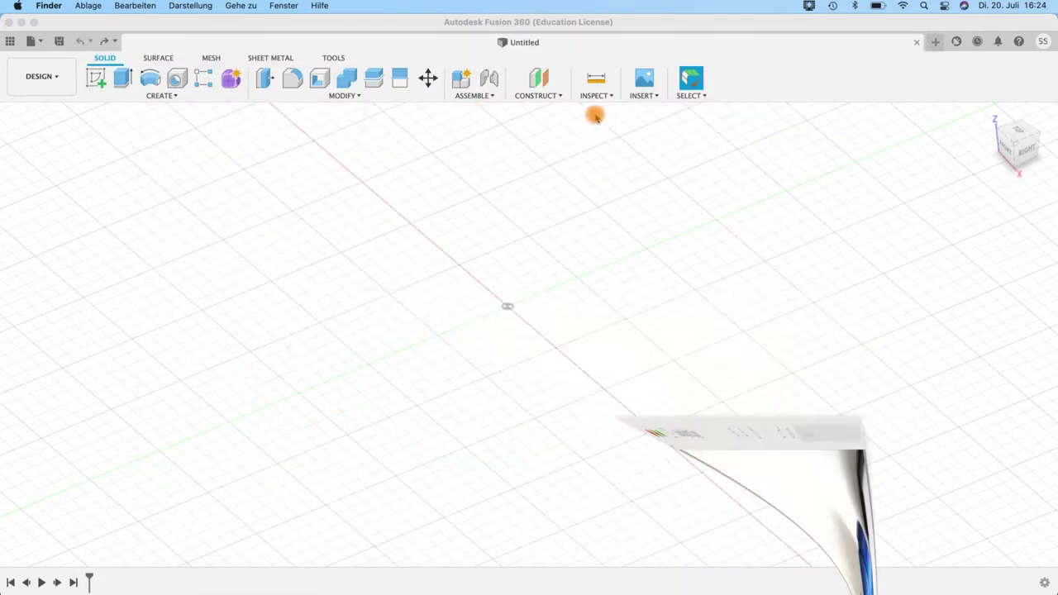
left_click(562, 54)
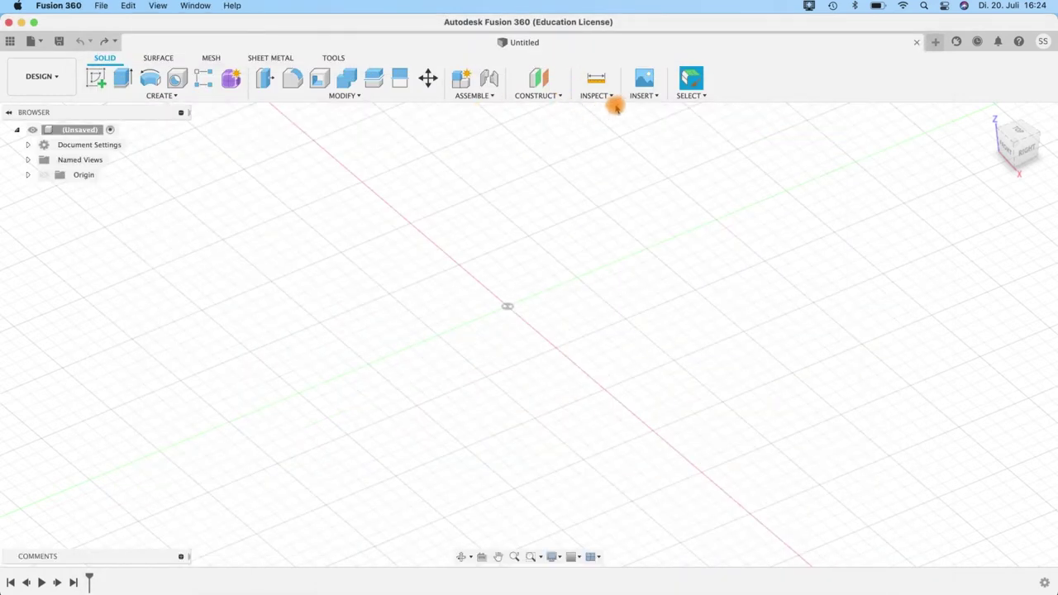
Step: Insert flashlight_split2.jpg from the computer as a canvas on the horizontal XY plane
left_click(644, 96)
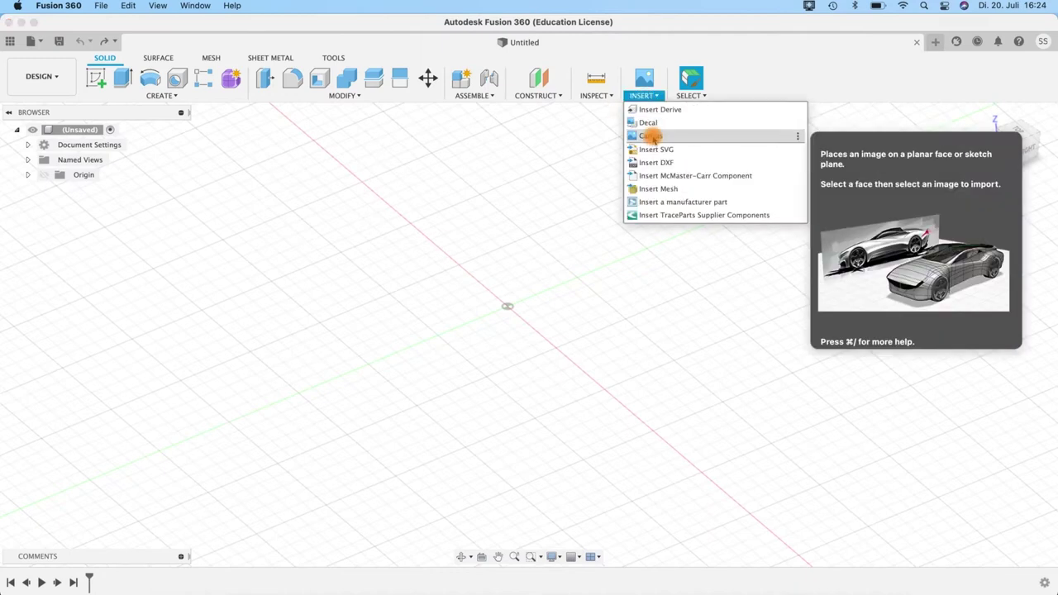
left_click(652, 137)
left_click(358, 431)
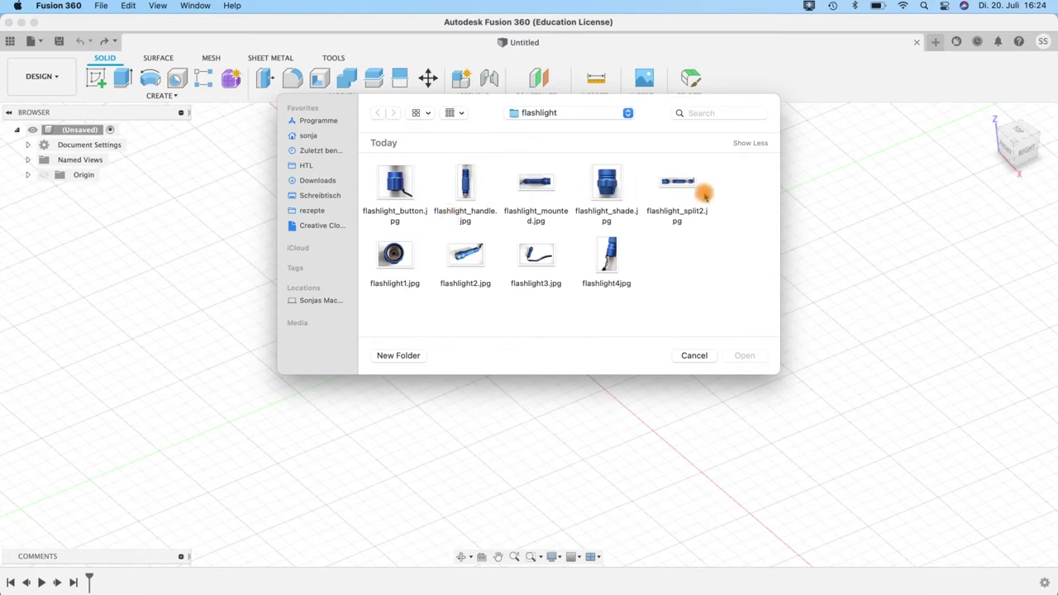
left_click(676, 180)
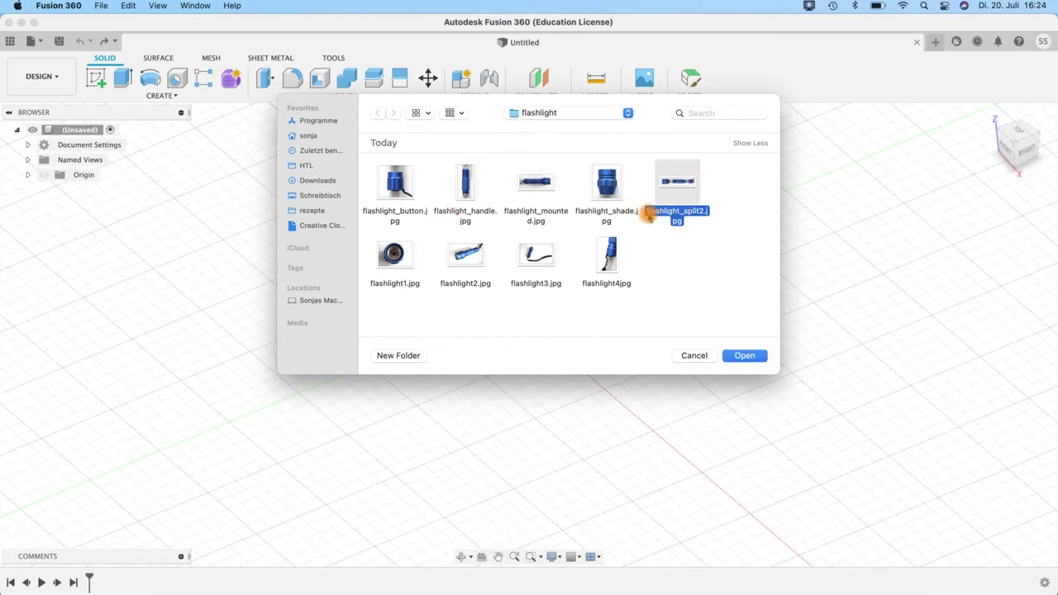
left_click(744, 356)
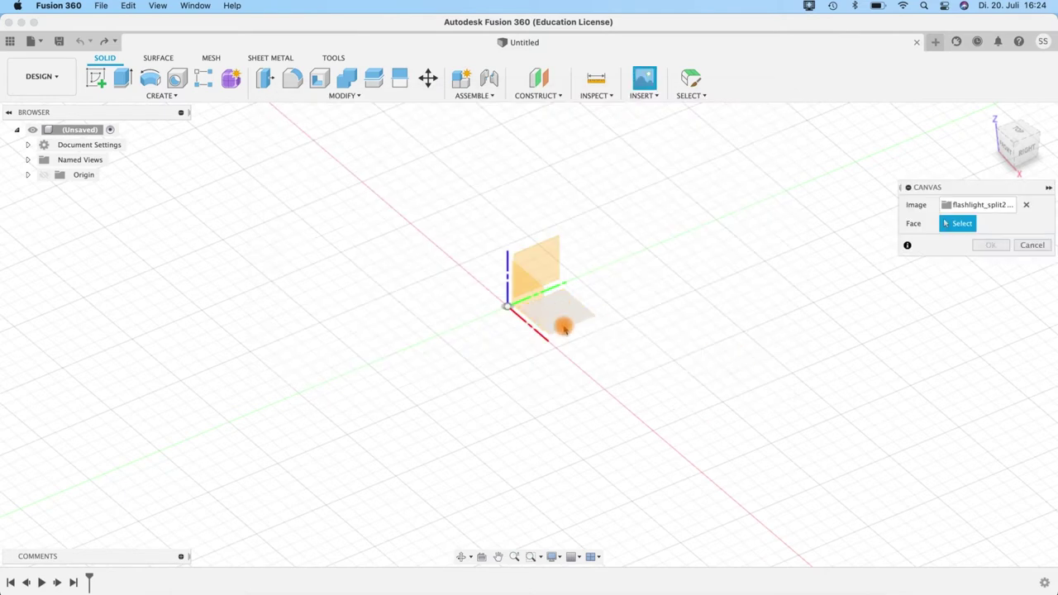
left_click(558, 324)
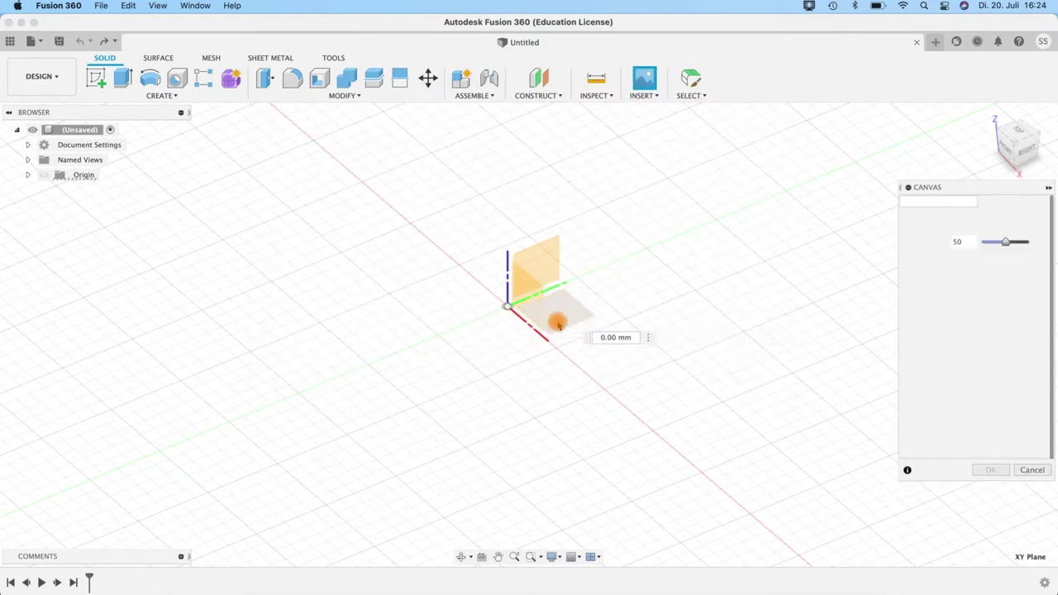
Step: Rotate the canvas to a Z angle of 90 degrees and finish placing it
left_click_drag(546, 313, 910, 468)
left_click_drag(552, 316, 500, 241)
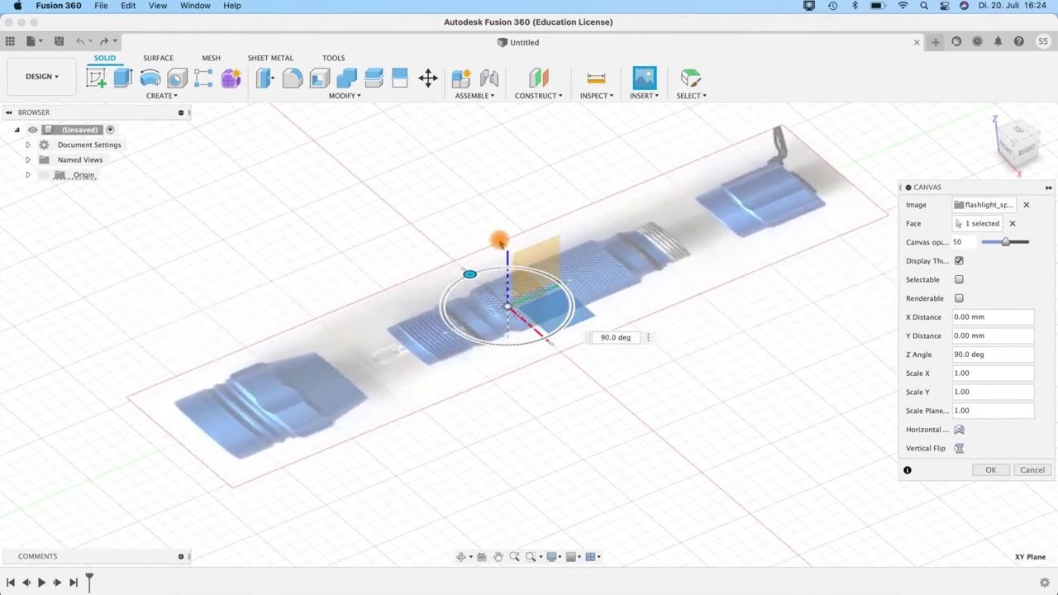
left_click_drag(499, 242, 499, 242)
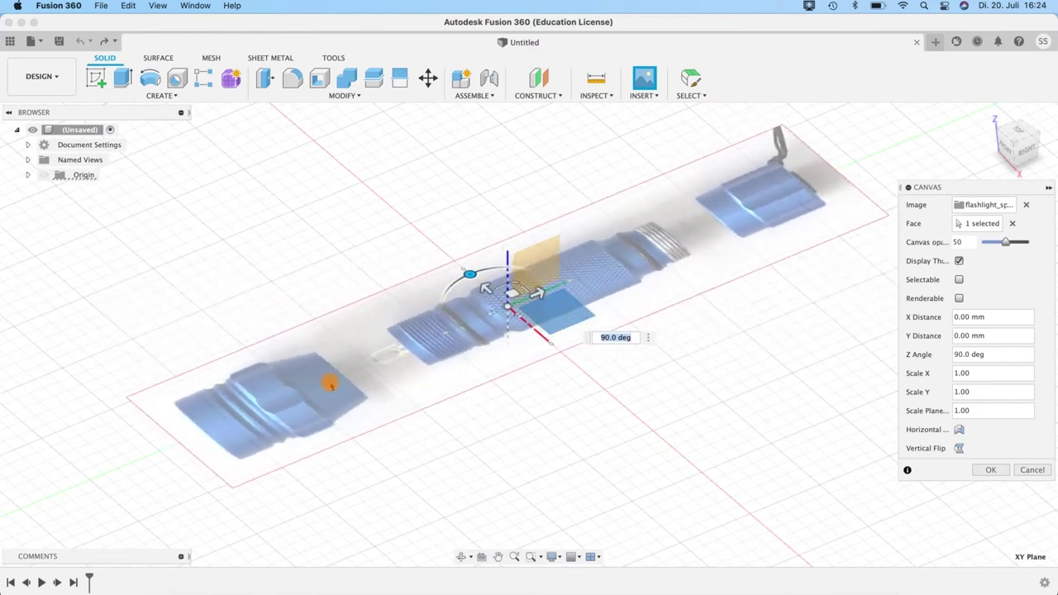
left_click(990, 470)
Step: Calibrate the flashlight_split2 canvas by setting the handle's length between its two ends to 70 mm
left_click(28, 190)
left_click(112, 204)
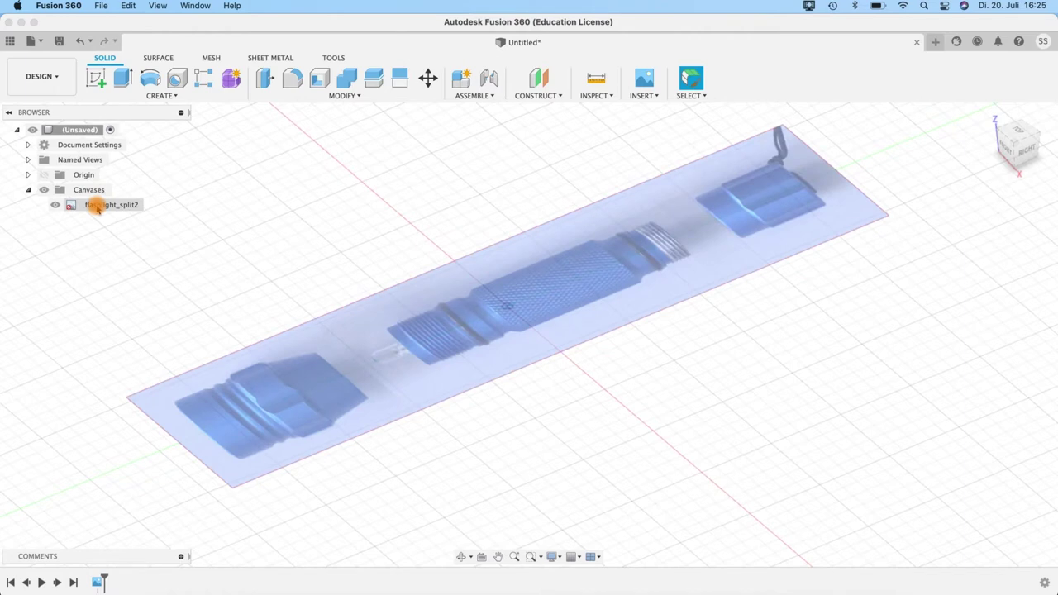
right_click(97, 208)
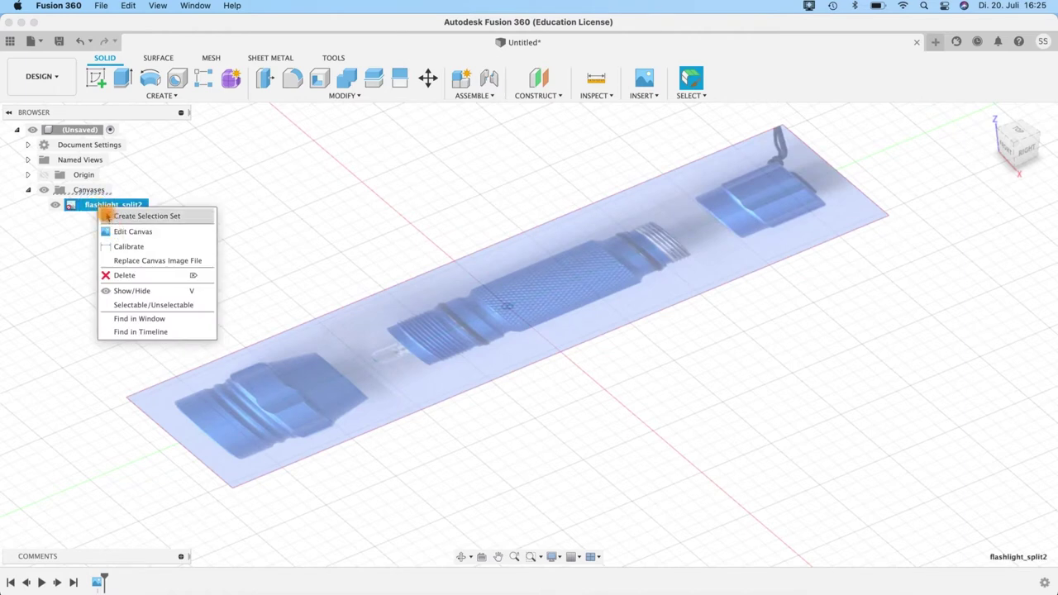
left_click(126, 248)
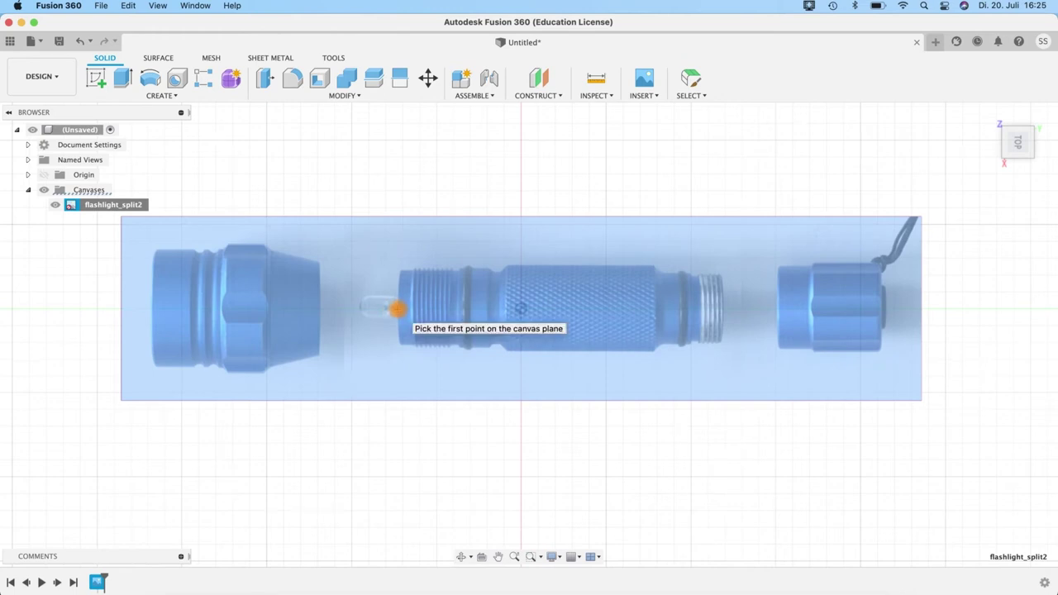
left_click(397, 309)
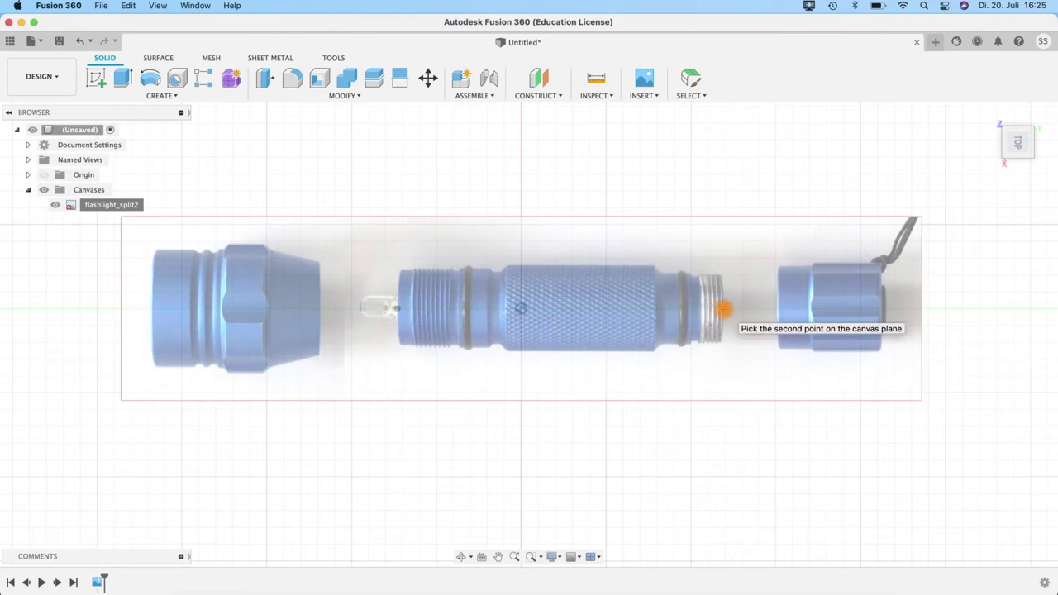
left_click(724, 311)
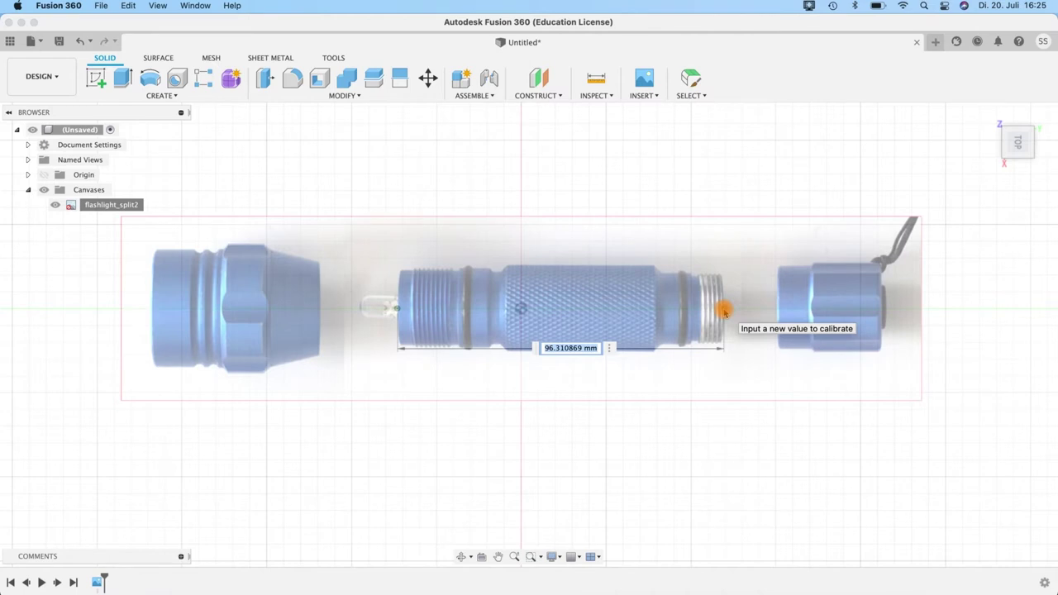
type("700")
key("Return")
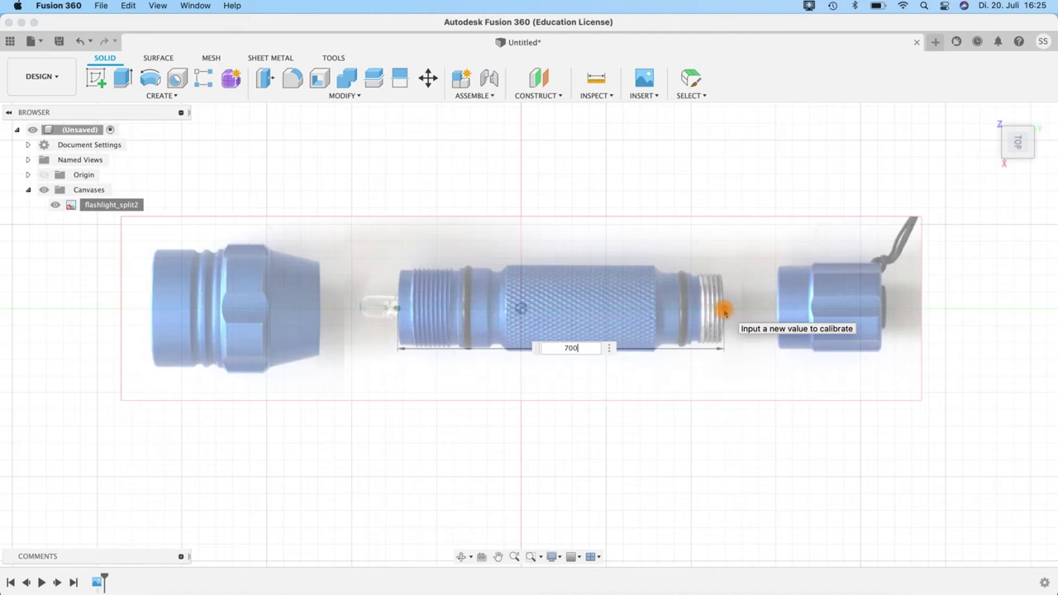
key("BackSpace")
key("Return")
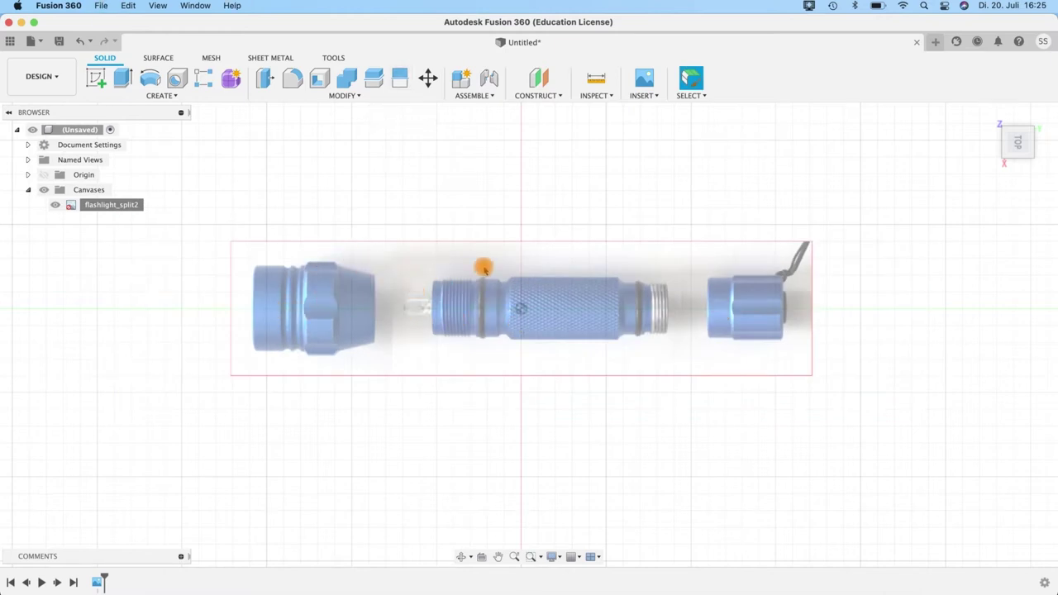
right_click(99, 207)
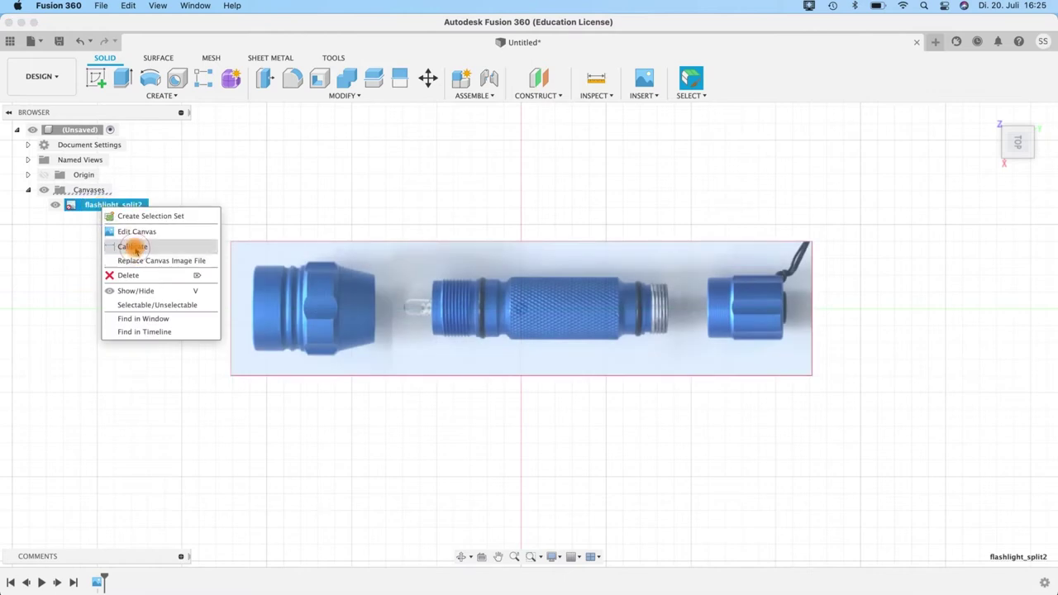
left_click(133, 180)
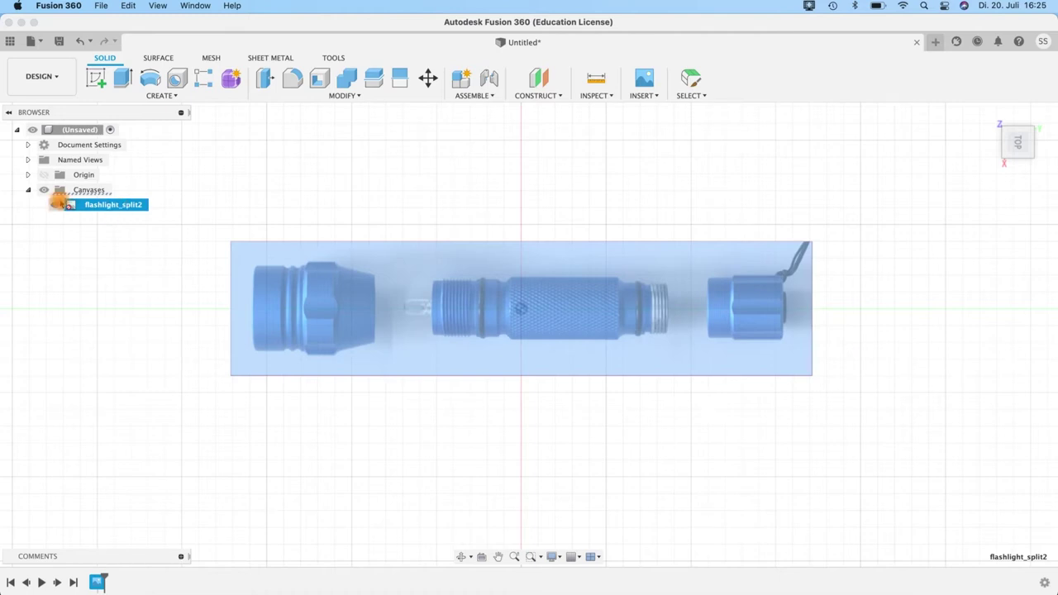
key("Escape")
double_click(105, 205)
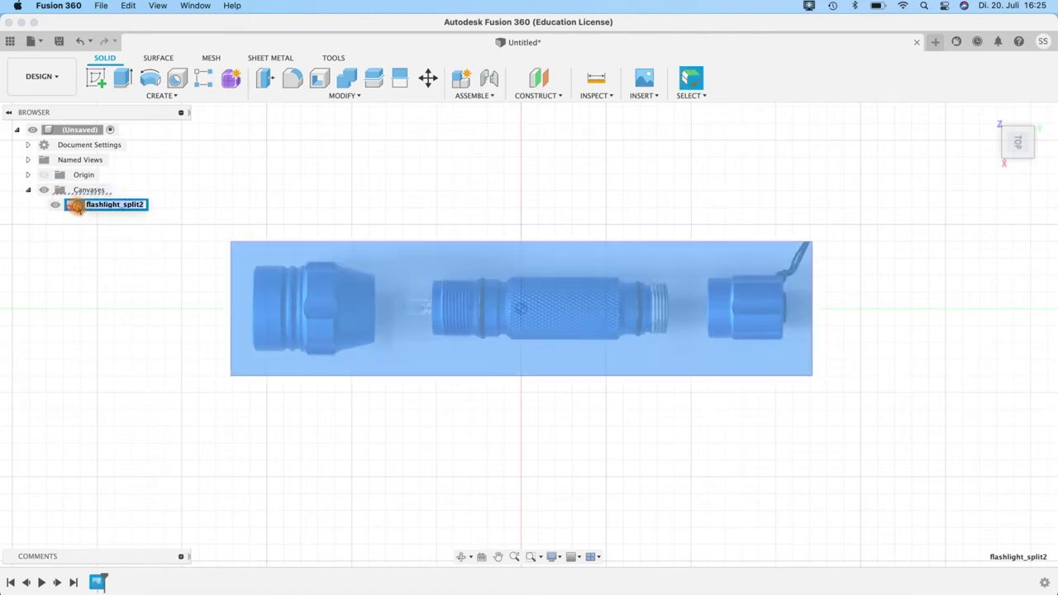
Step: Edit the flashlight_split2 canvas and shift it by an X distance of 0.371 mm
right_click(76, 206)
left_click(107, 233)
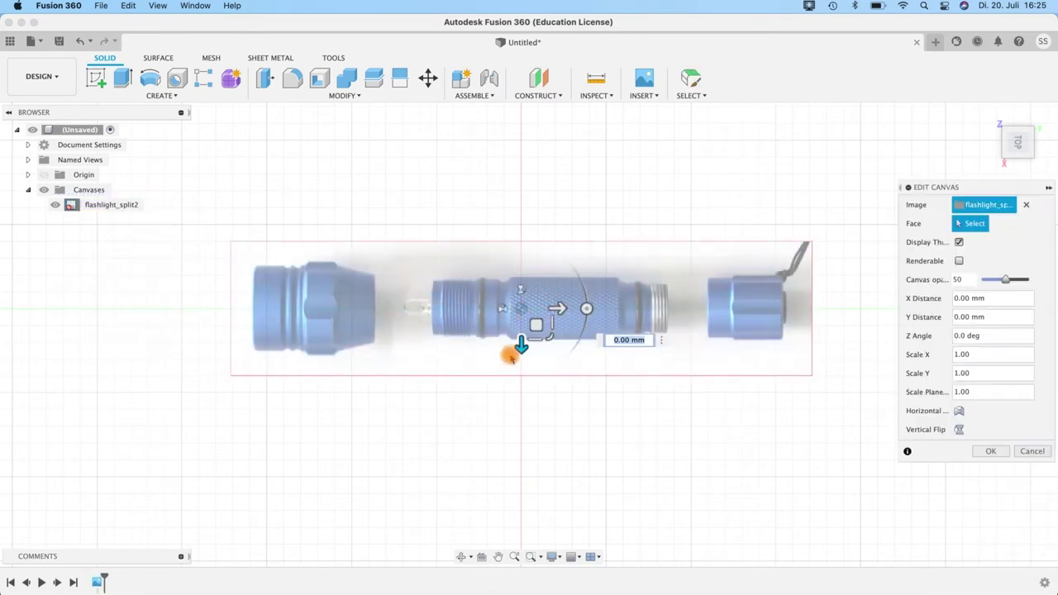
left_click_drag(521, 347, 521, 351)
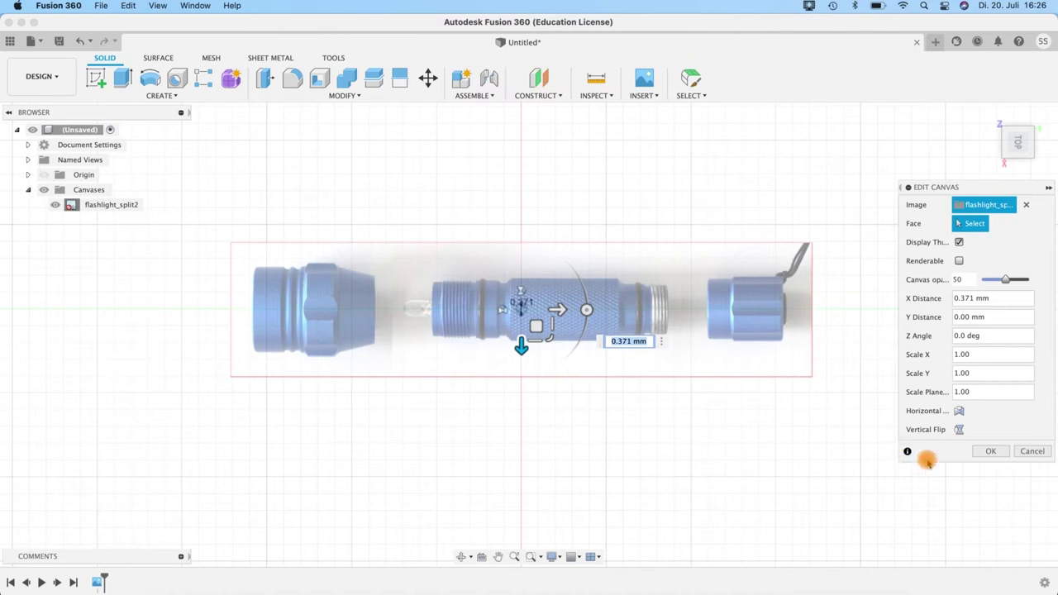
left_click(993, 452)
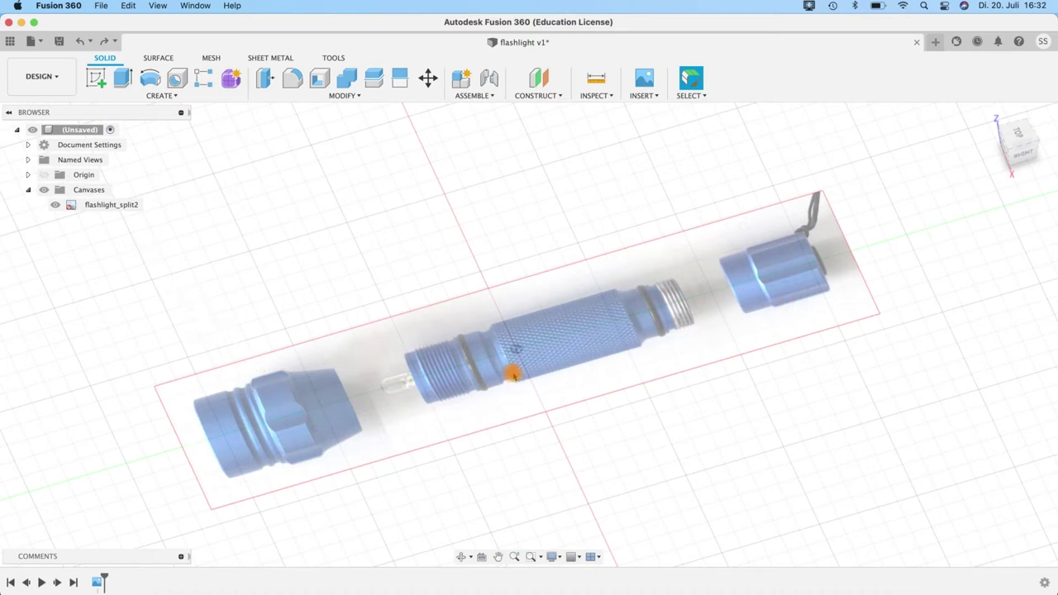
Step: Create an internal standard component named shade under the root assembly and make it the active component
left_click(474, 95)
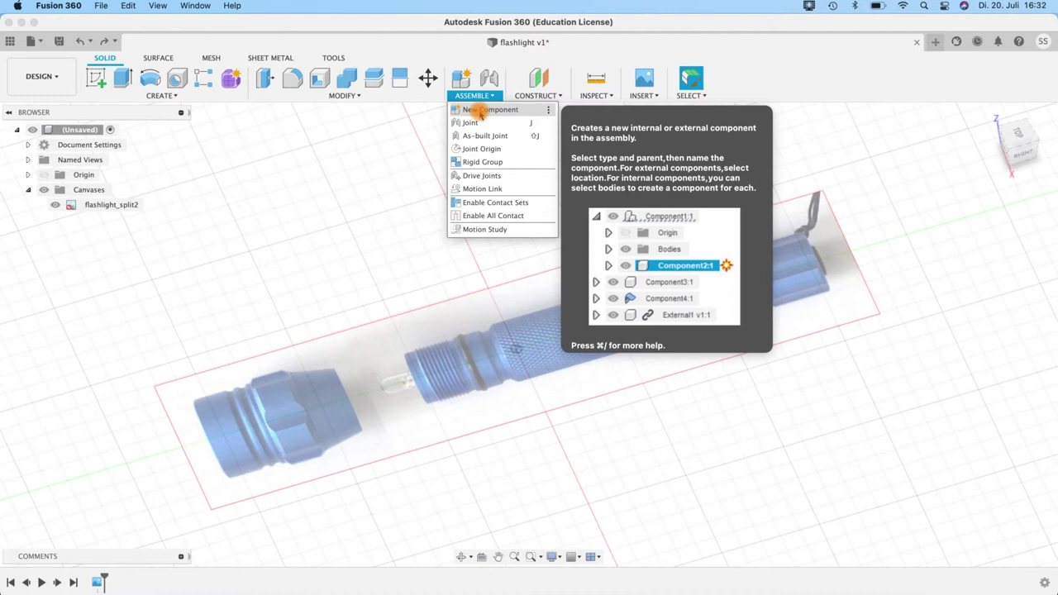
left_click(482, 112)
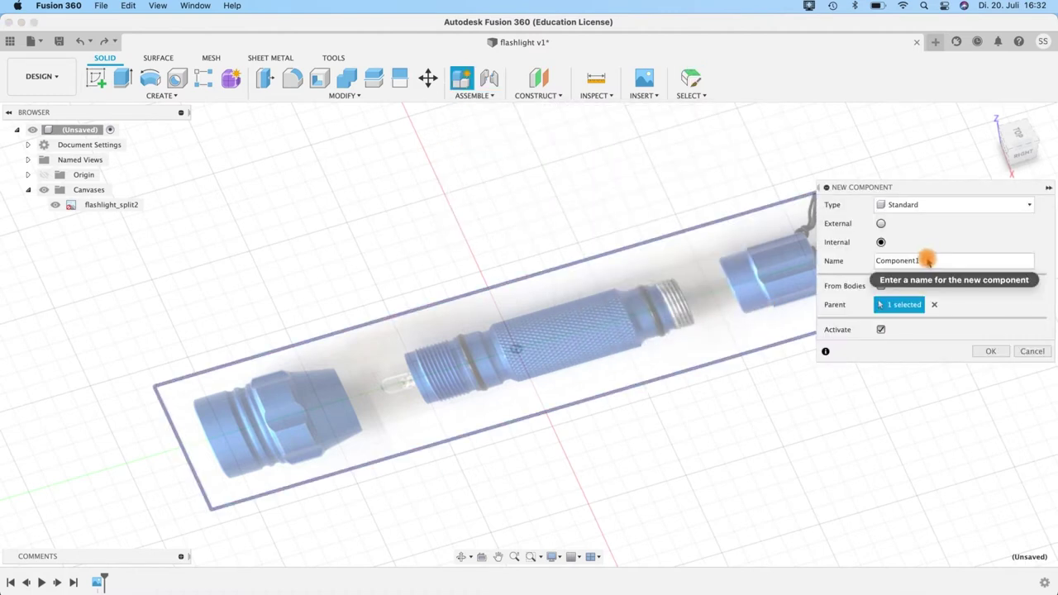
type("shade")
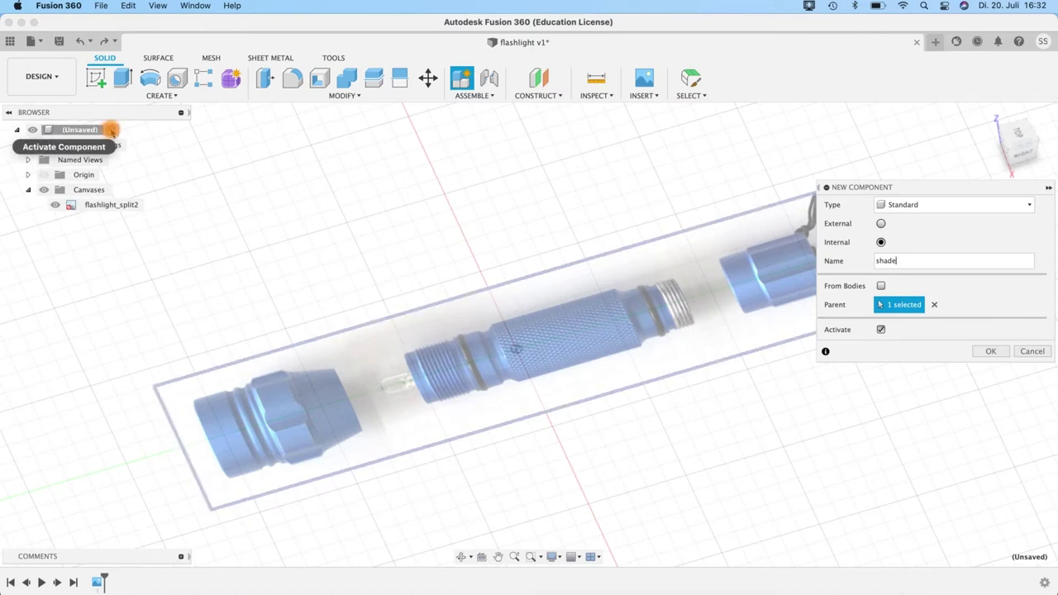
left_click(990, 352)
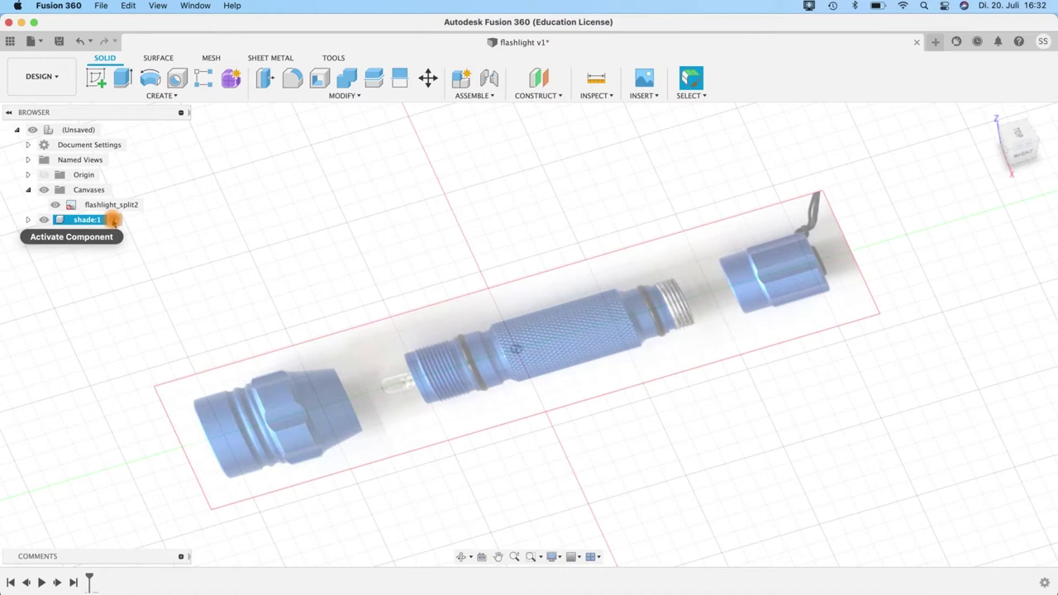
left_click(113, 220)
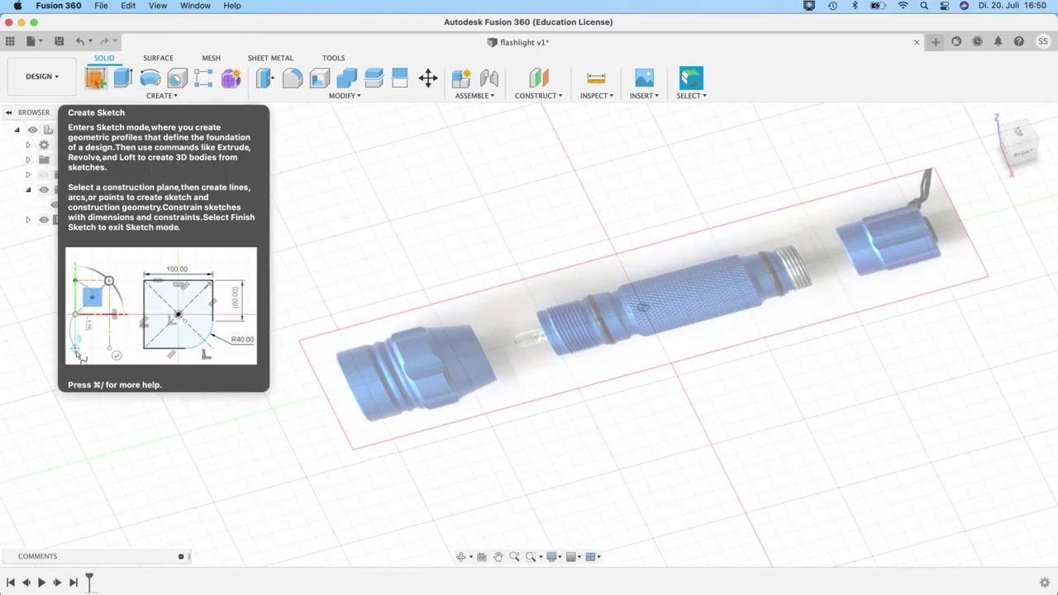
Step: Start a sketch on the horizontal XY plane in the shade component, facing the flashlight photo from the top
left_click(96, 79)
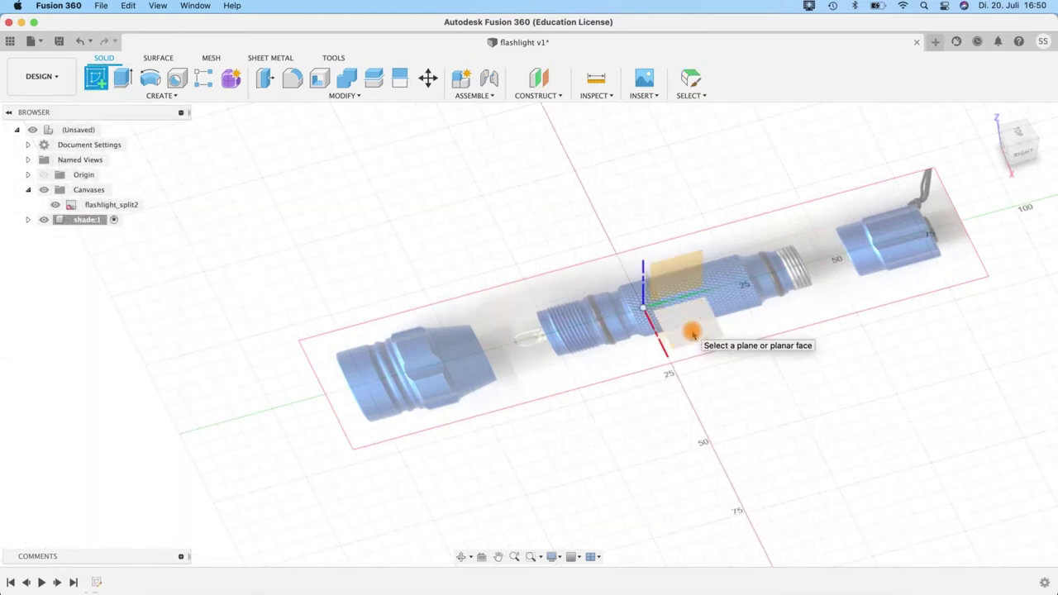
left_click(695, 332)
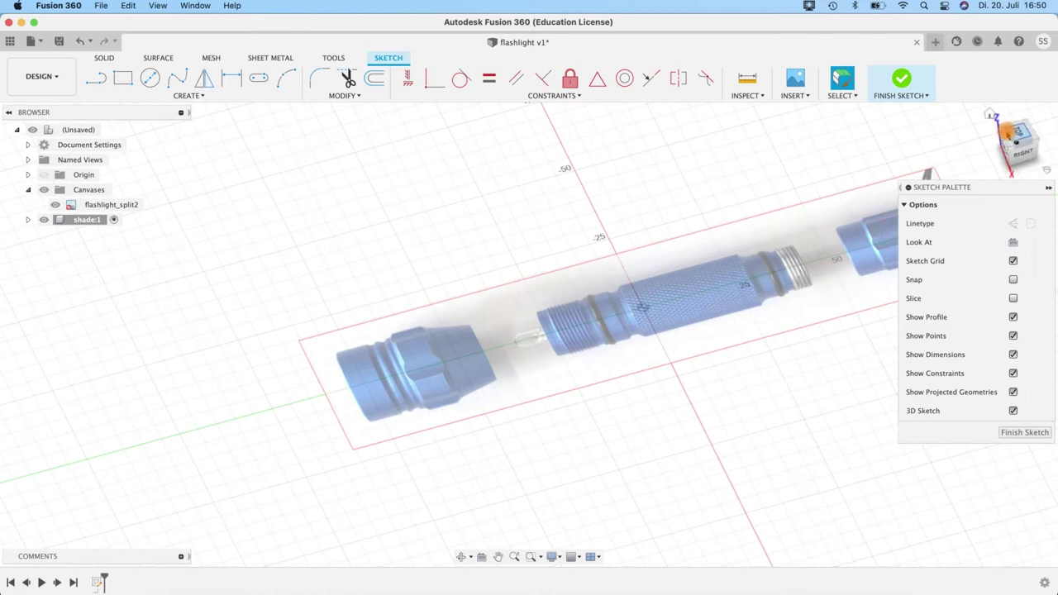
left_click(1018, 134)
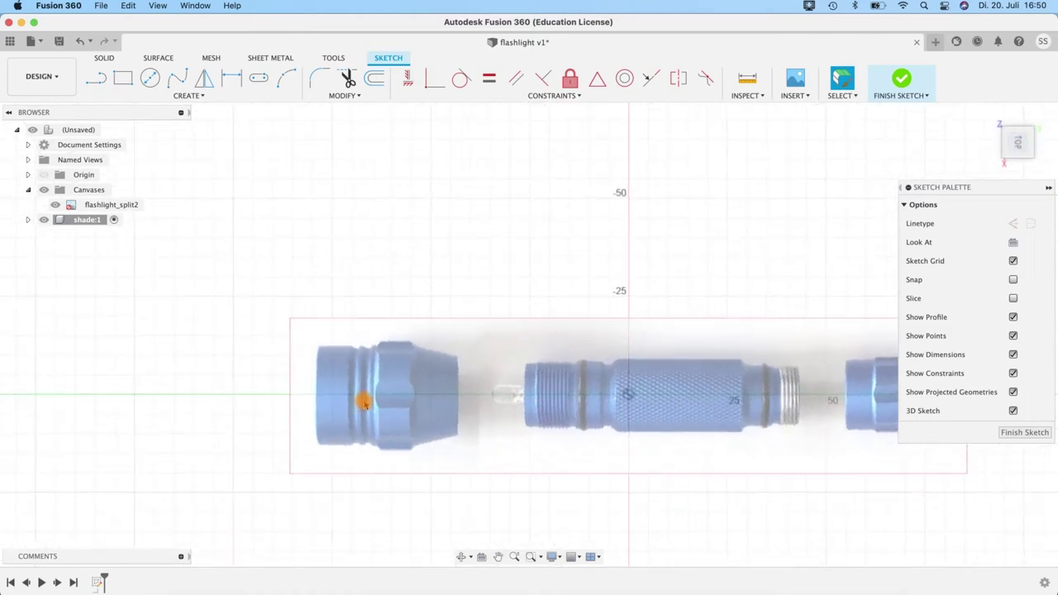
Step: Draw a 35 mm line along the green centre axis, starting at the outer front edge of the flashlight head
scroll(364, 401, "up", 5)
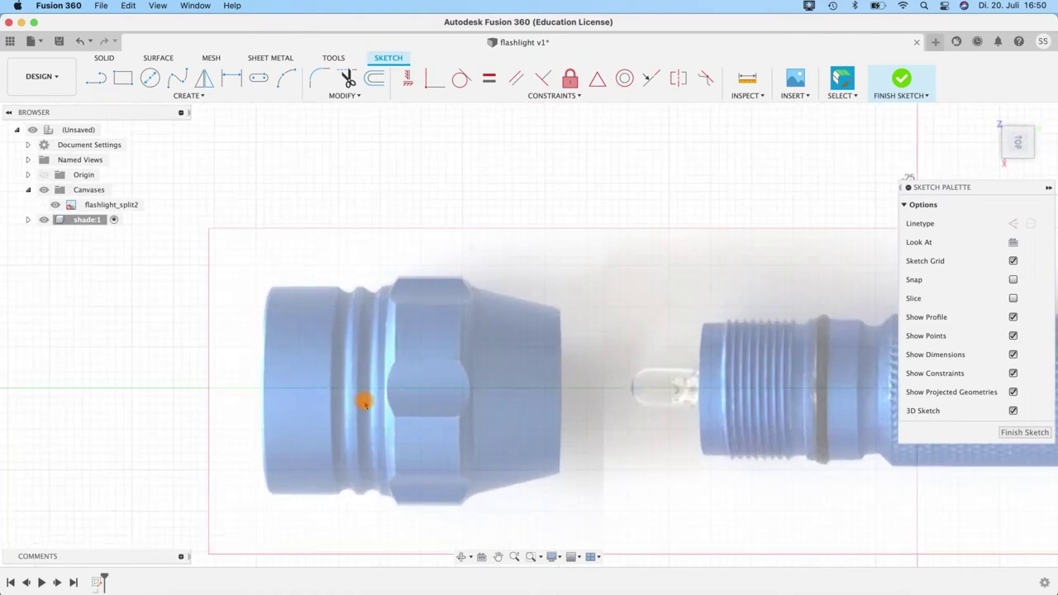
left_click(96, 89)
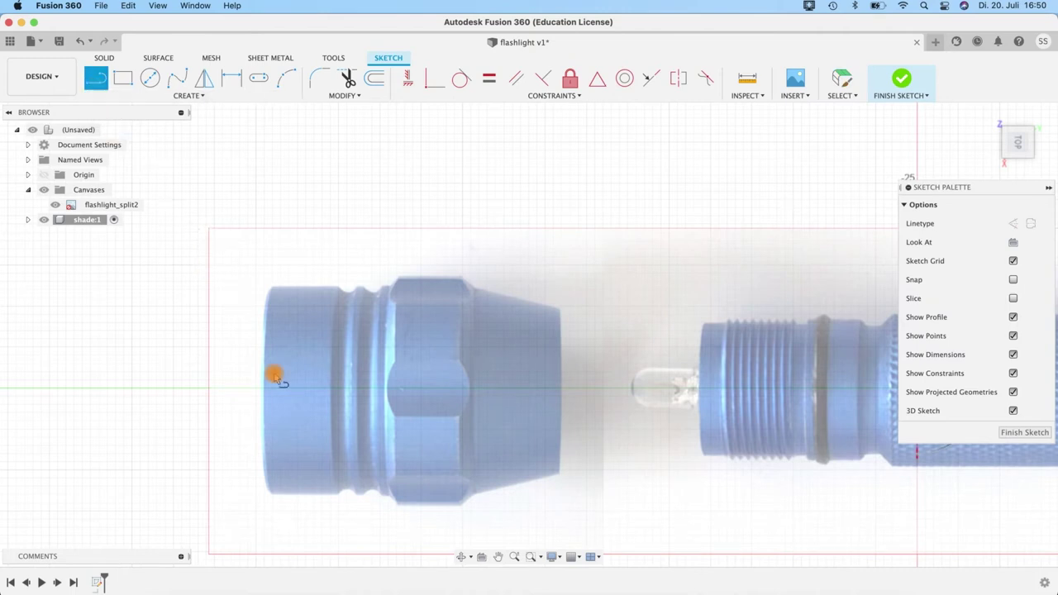
left_click(554, 385)
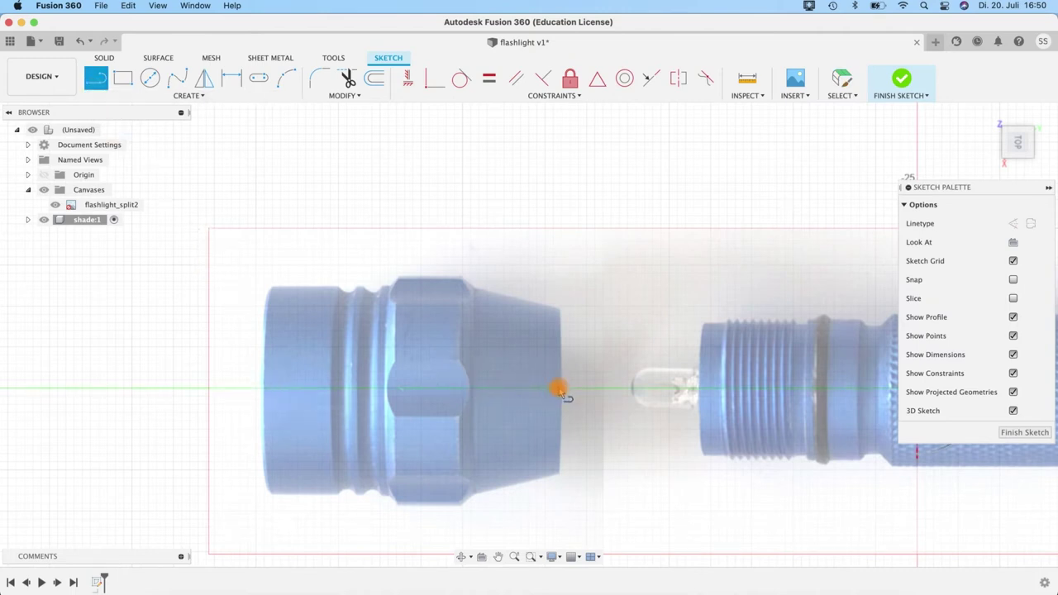
left_click(264, 388)
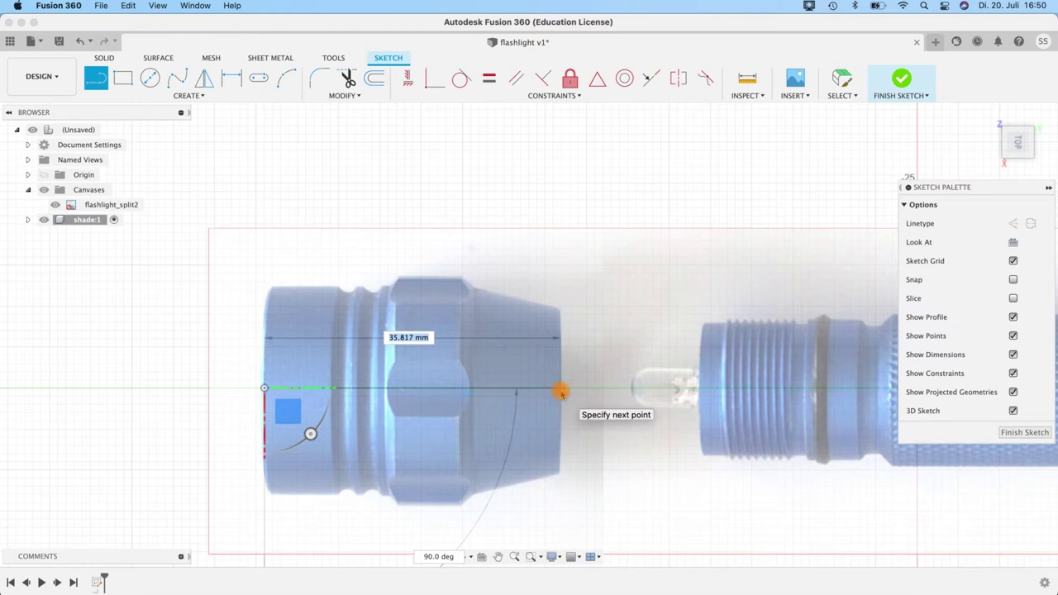
type("35")
key("Return")
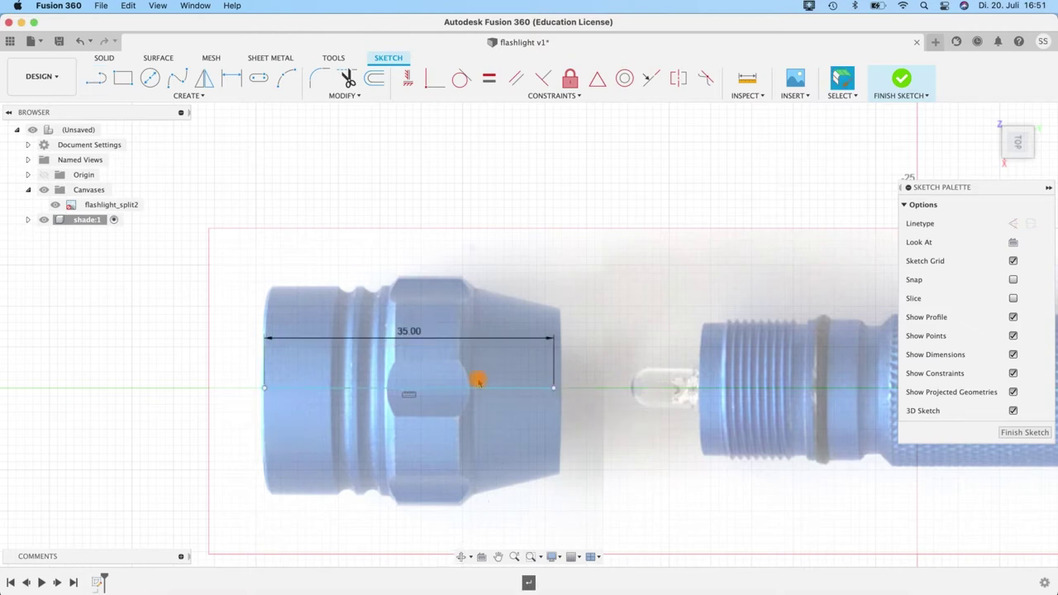
left_click(309, 387)
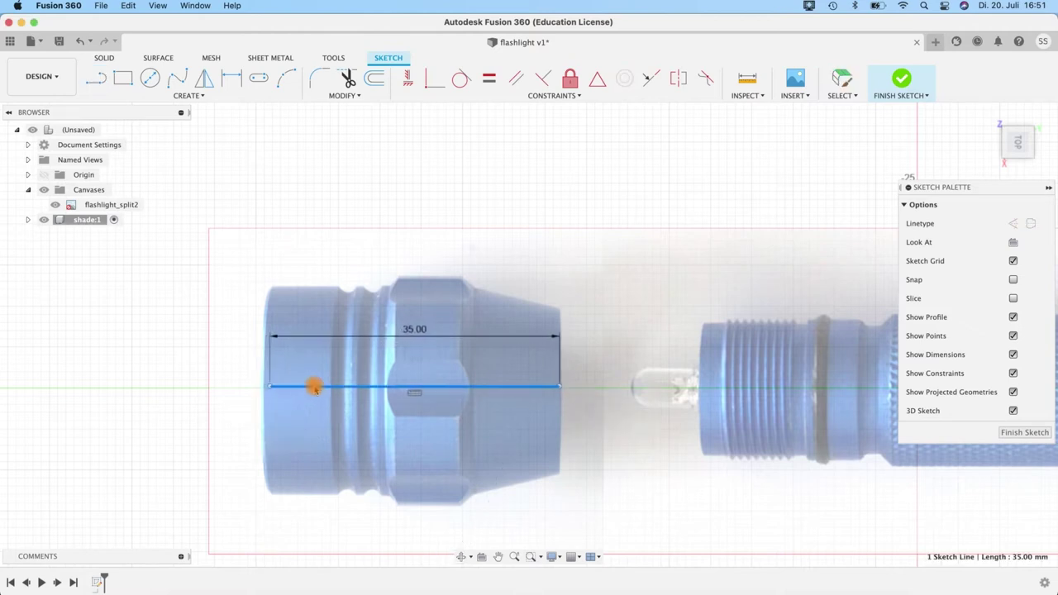
key("super+y")
left_click(405, 400)
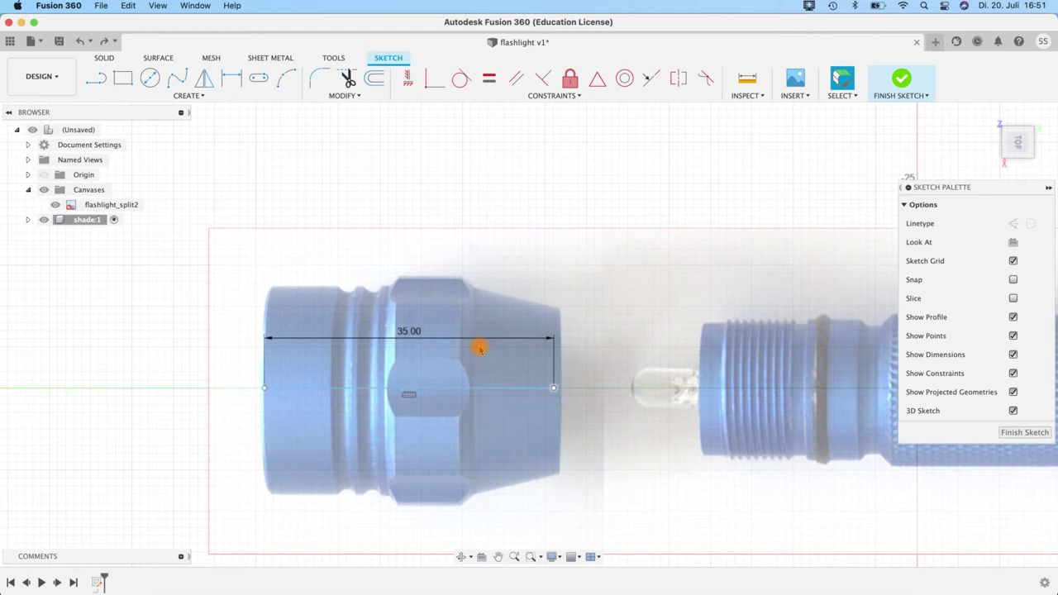
Step: Draw a 13 mm line perpendicular to the centre line, upward from its start point at the head's front edge
left_click(95, 83)
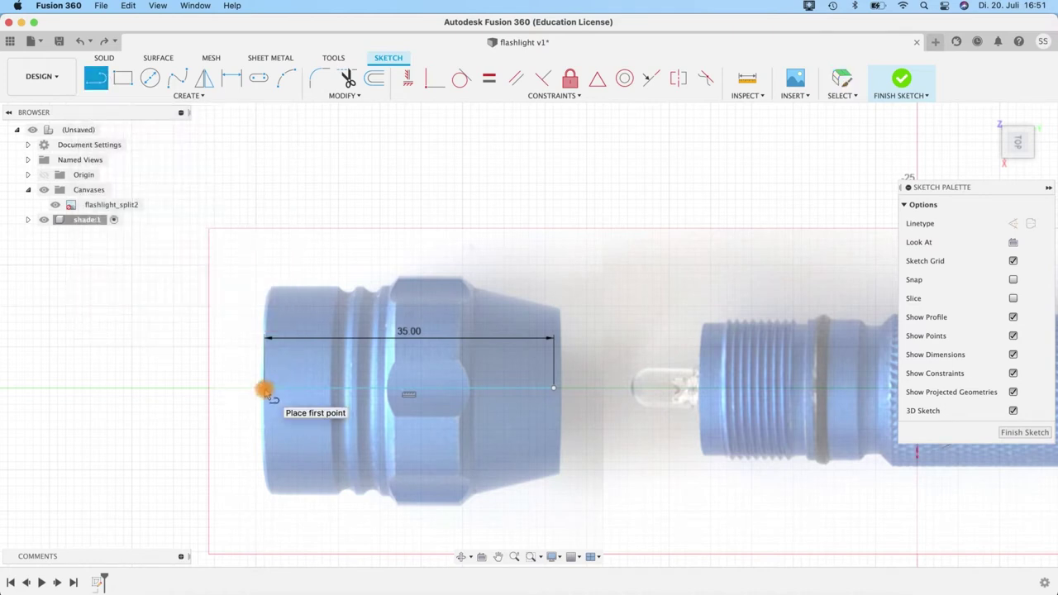
left_click(265, 389)
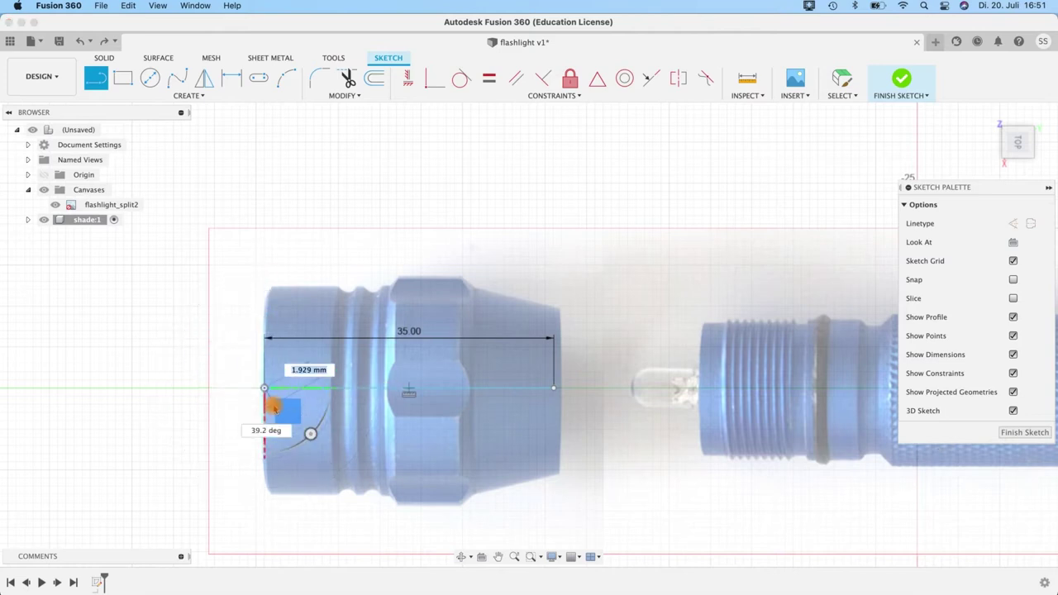
type("13")
key("Return")
key("Escape")
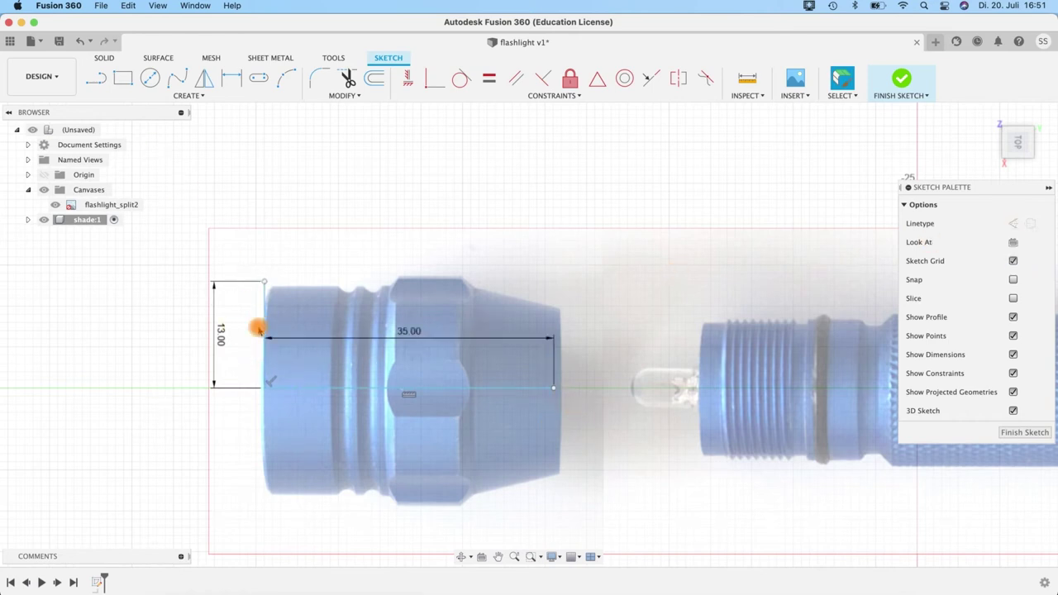
Step: Draw a 10 mm line perpendicular to the centre line, upward from its other end at the head's narrow rear edge
left_click(97, 83)
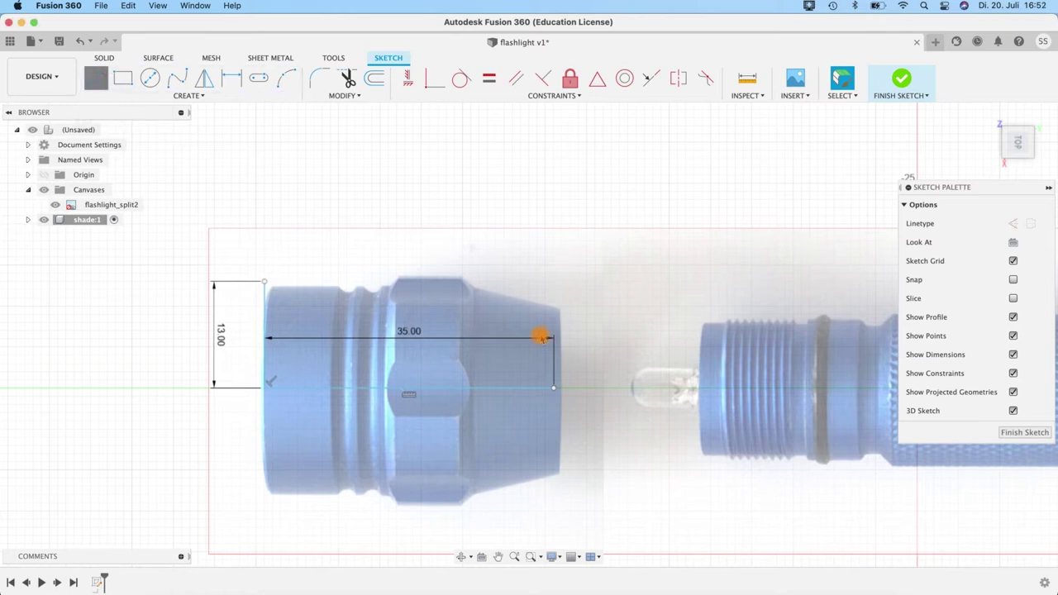
left_click(554, 392)
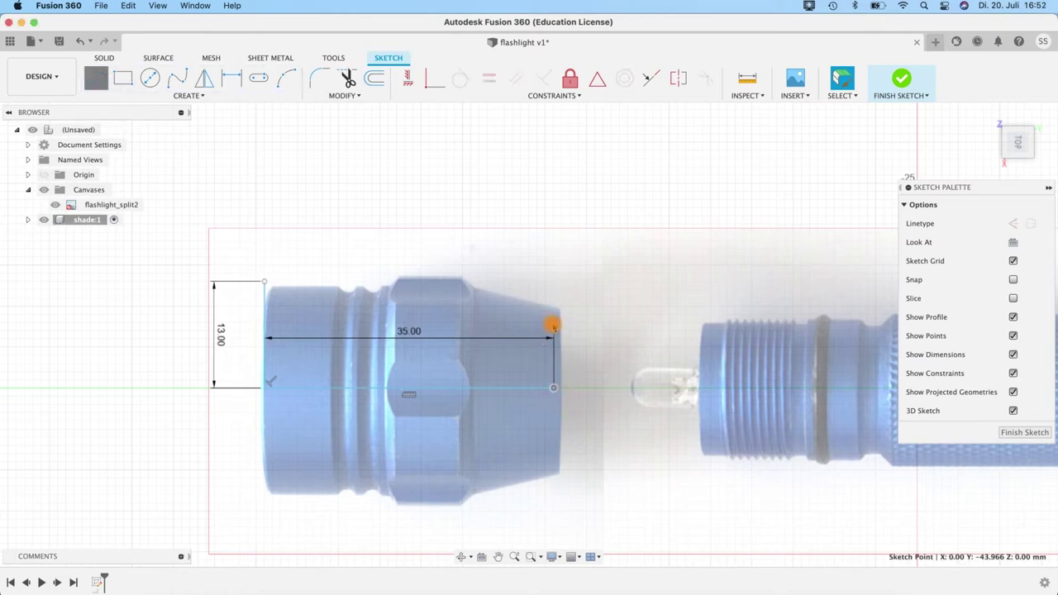
left_click(96, 78)
left_click(554, 387)
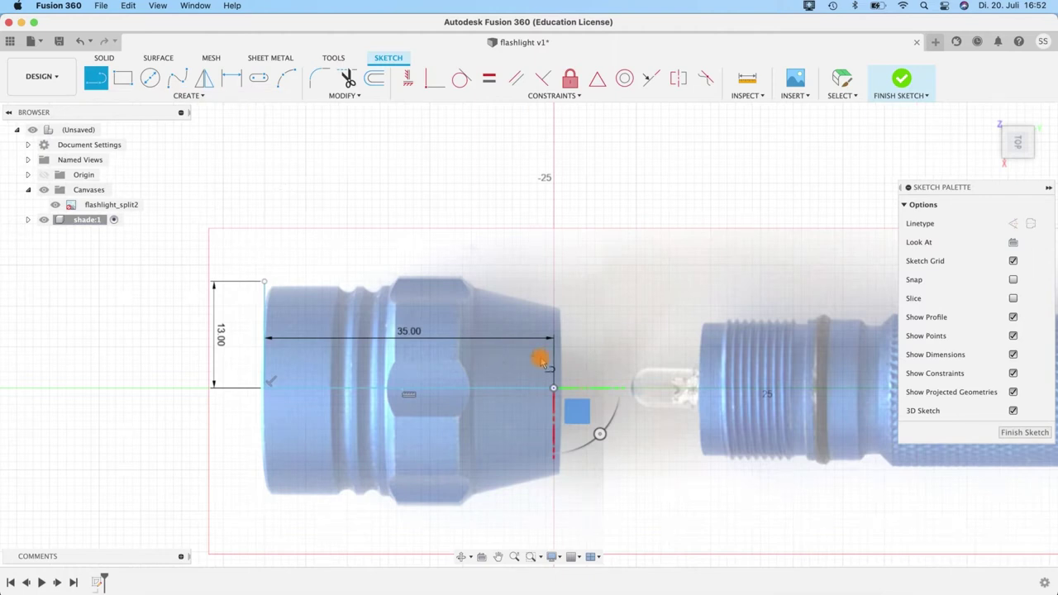
left_click_drag(554, 391, 554, 315)
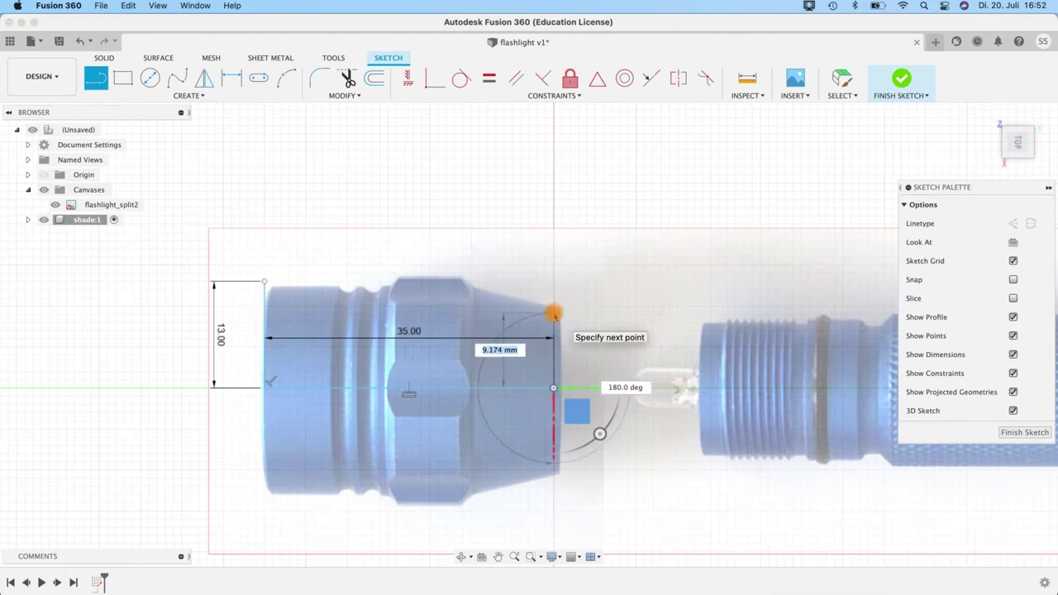
type("10")
key("Return")
key("Escape")
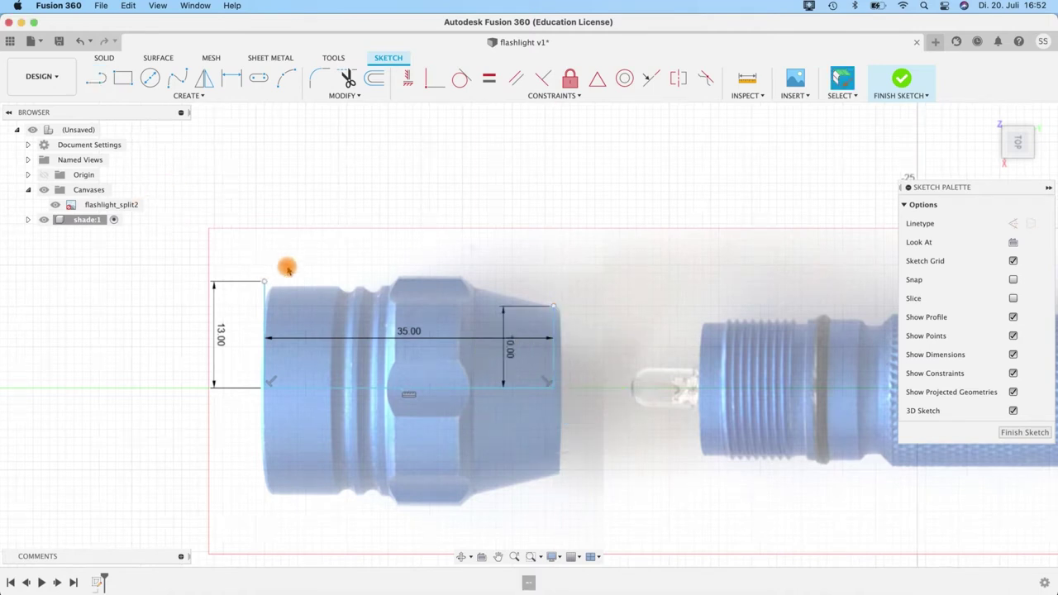
Step: Draw a 15 mm line from the upper end of the 13 mm line, parallel to the centre line along the head's outer edge
left_click(96, 78)
left_click(265, 282)
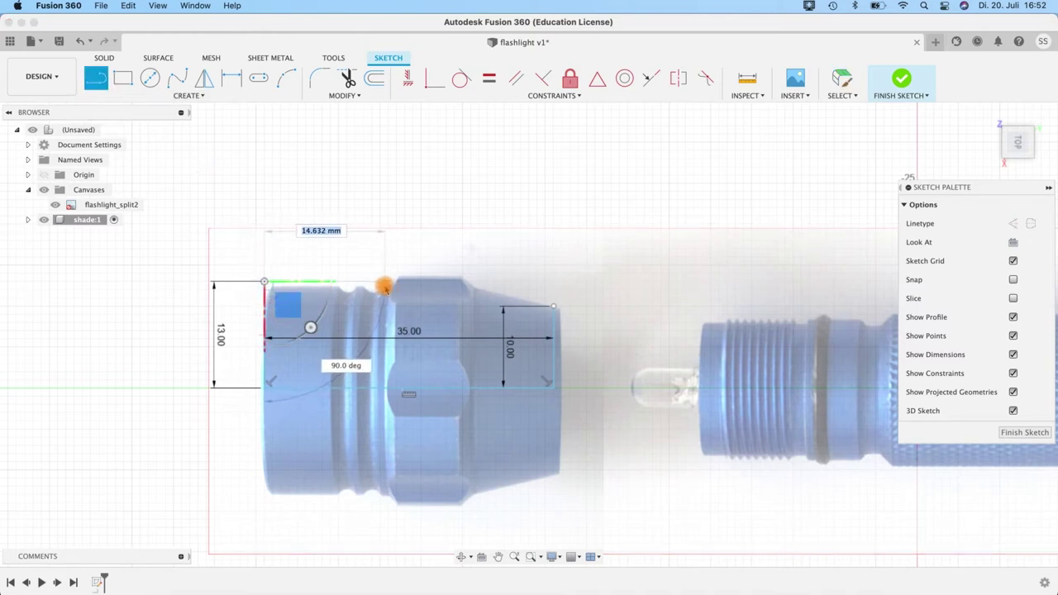
type("15")
key("Tab")
key("Return")
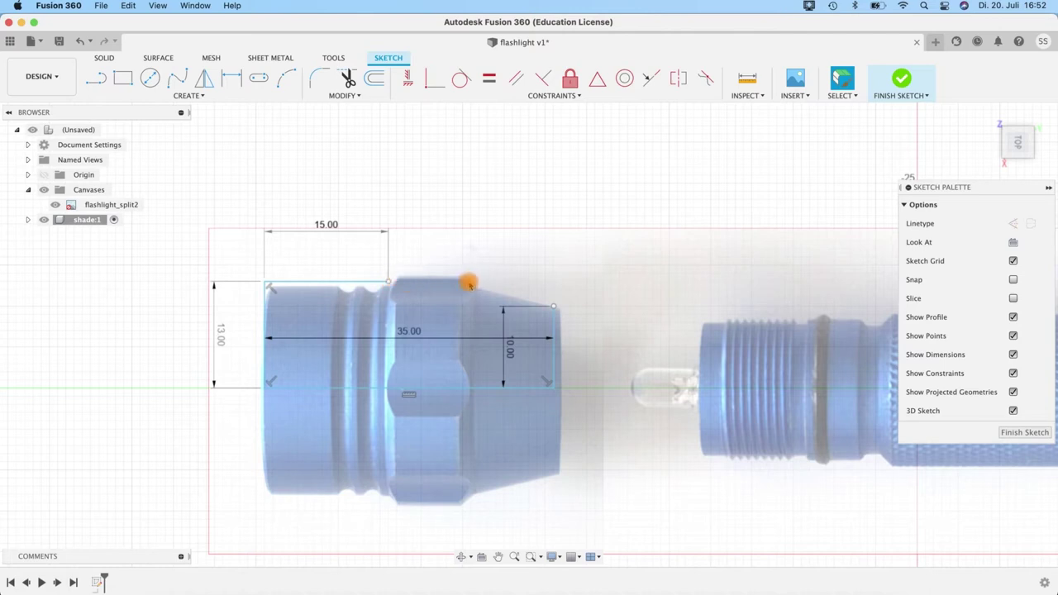
Step: Continue the outline with a collinear 10 mm line from the end of the 15 mm line, across the head's faceted grip
left_click(96, 77)
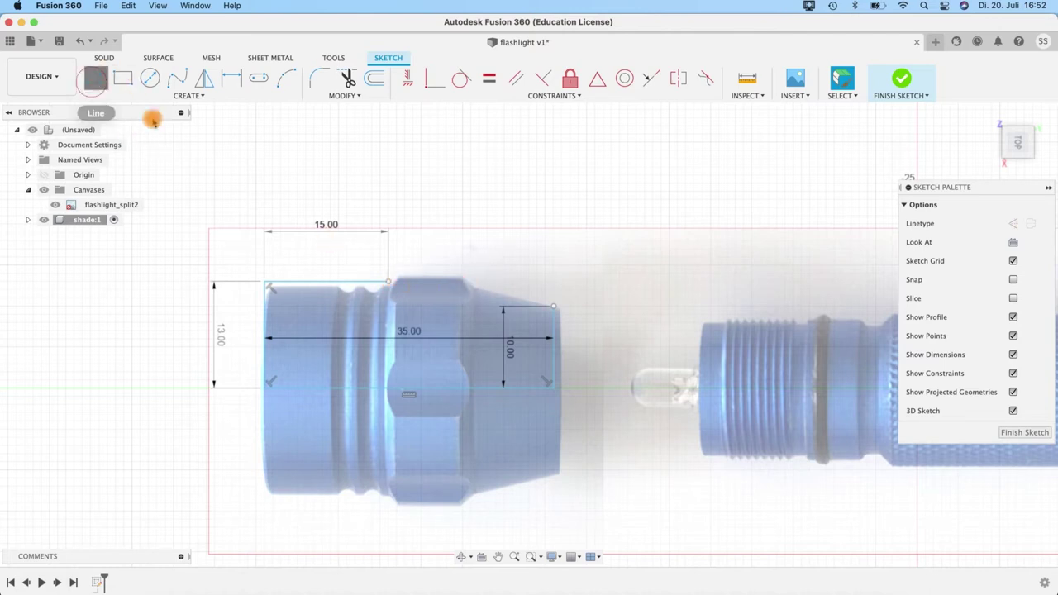
left_click(387, 281)
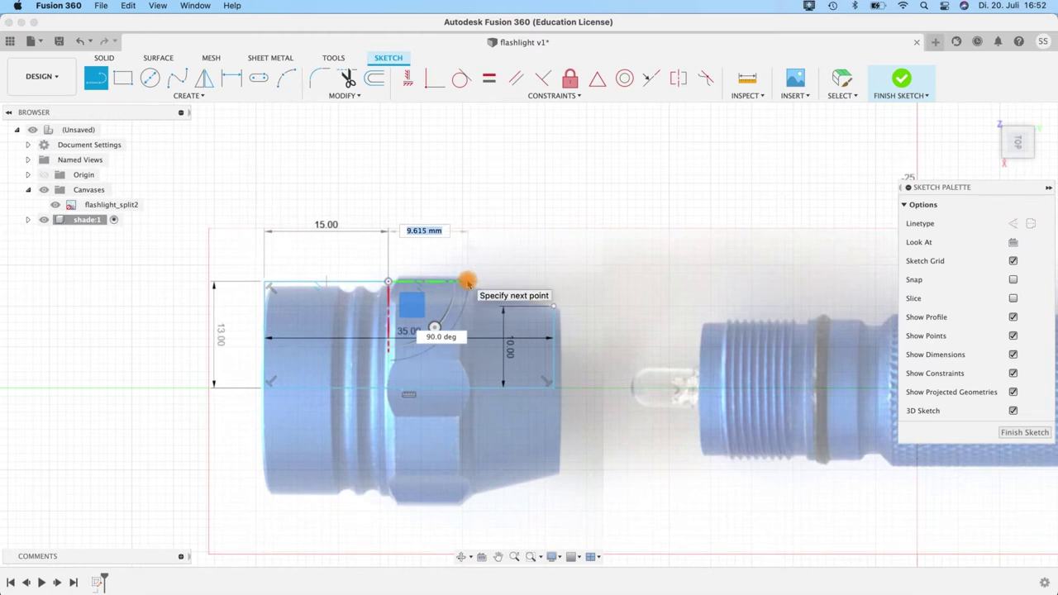
type("10")
key("Return")
key("Escape")
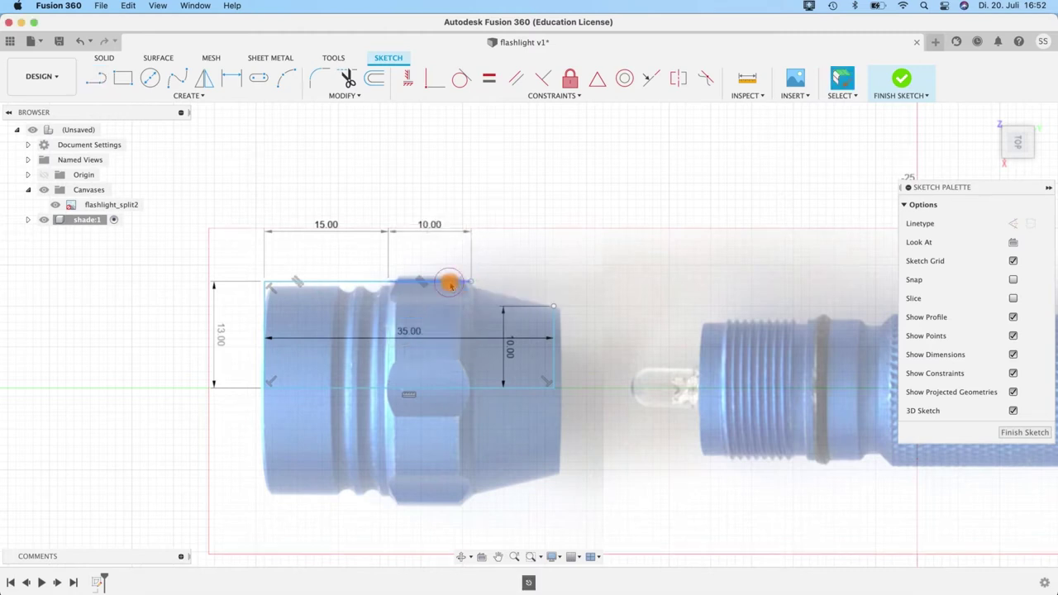
Step: Convert the 10 mm line across the faceted grip into a construction line
left_click(450, 284)
key("x")
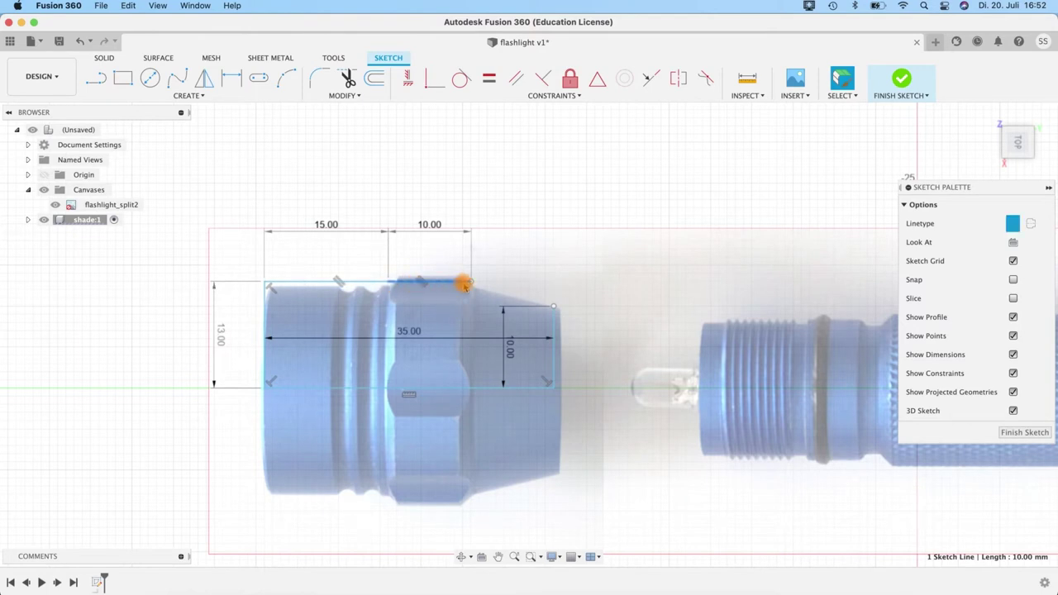
scroll(465, 285, "up", 5)
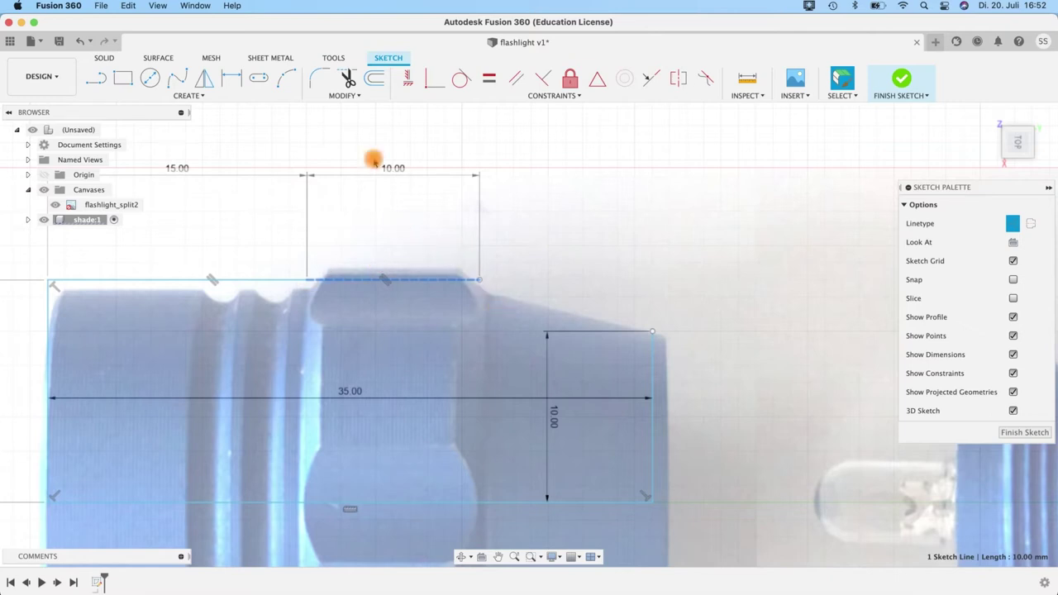
key("Escape")
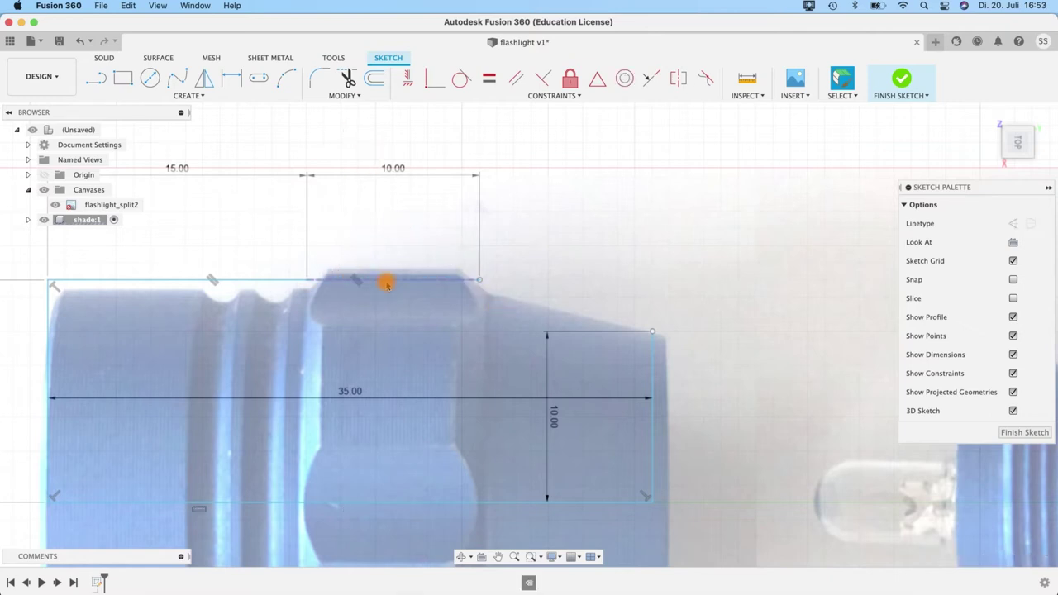
Step: Draw a 1 mm line perpendicular to the dashed construction line, upward from its midpoint to above the grip's outer edge
left_click(96, 77)
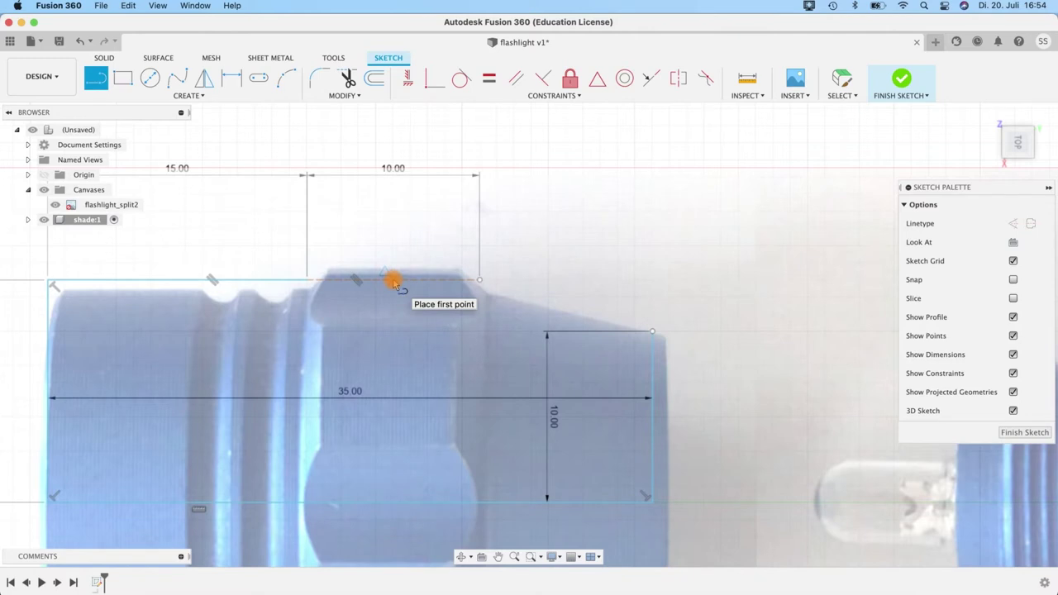
left_click(393, 280)
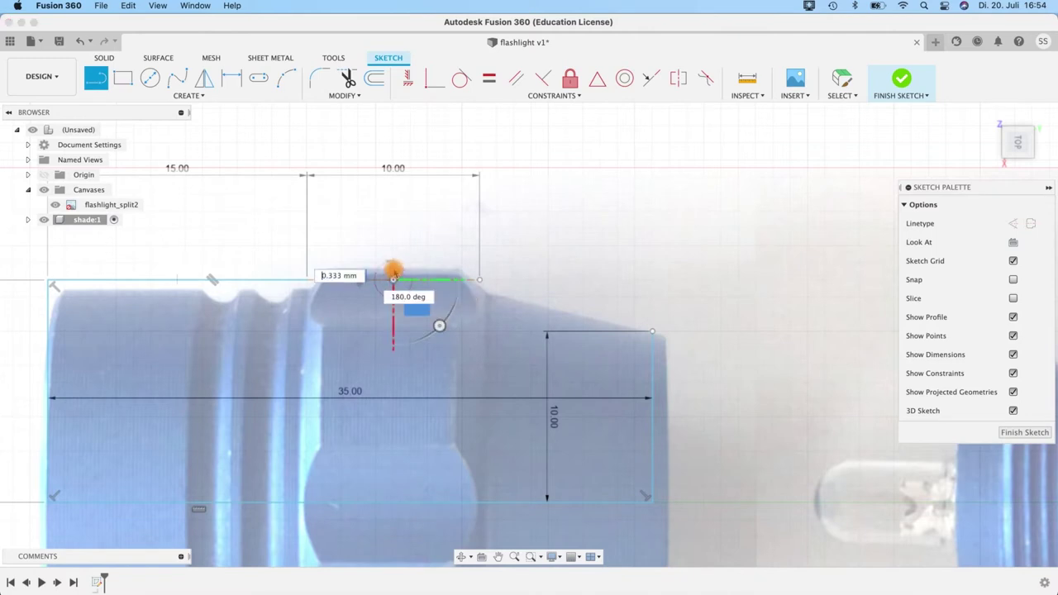
type("1")
key("Return")
key("Escape")
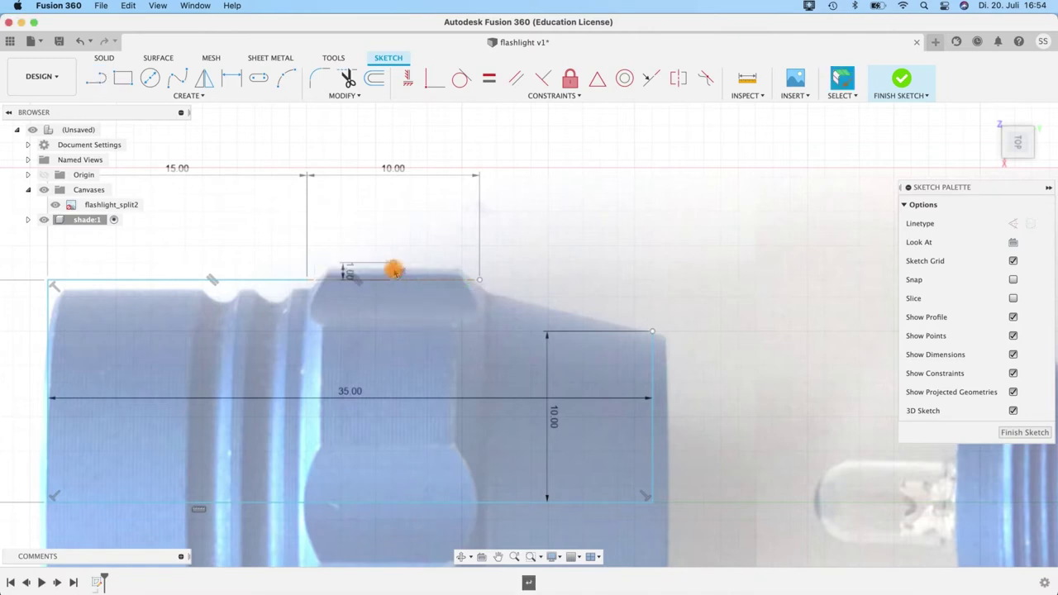
scroll(395, 272, "down", 2)
scroll(394, 273, "up", 6)
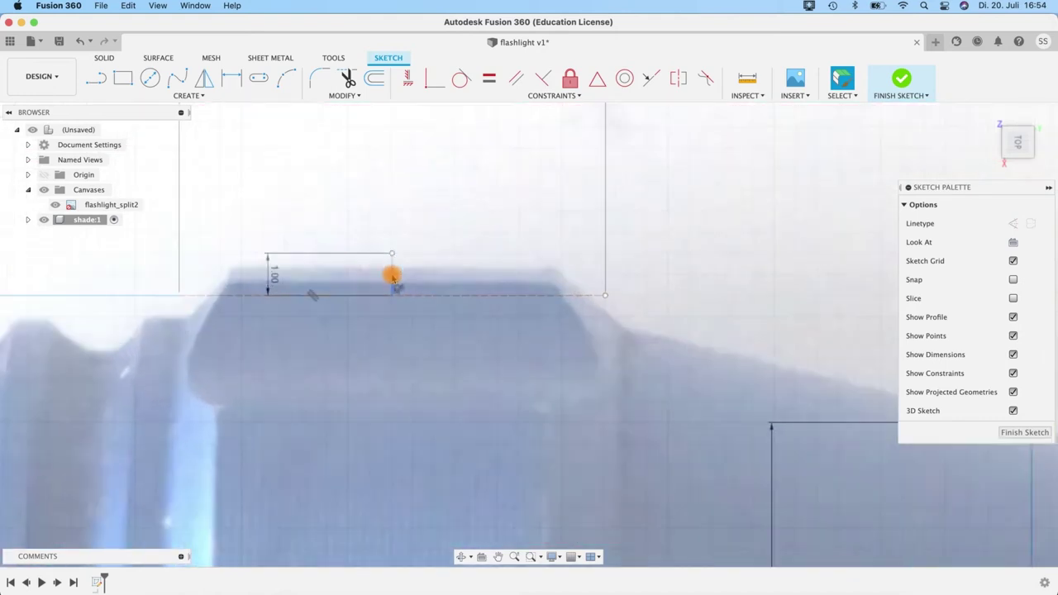
Step: Convert the 1 mm line to construction and draw a 4 mm line perpendicular to it from its upper end, towards the head's grooves
left_click(392, 276)
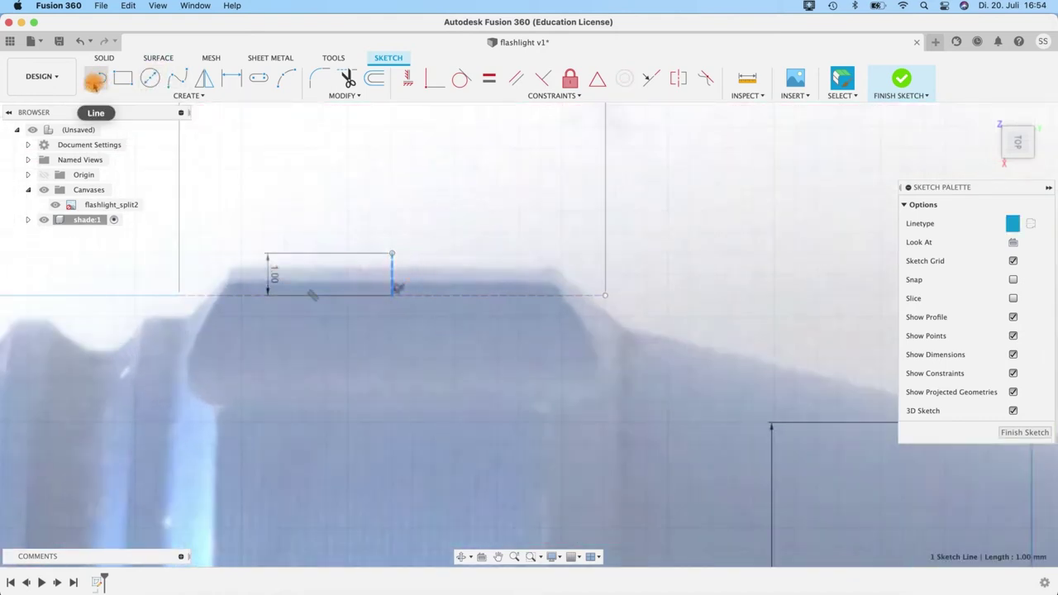
left_click(96, 83)
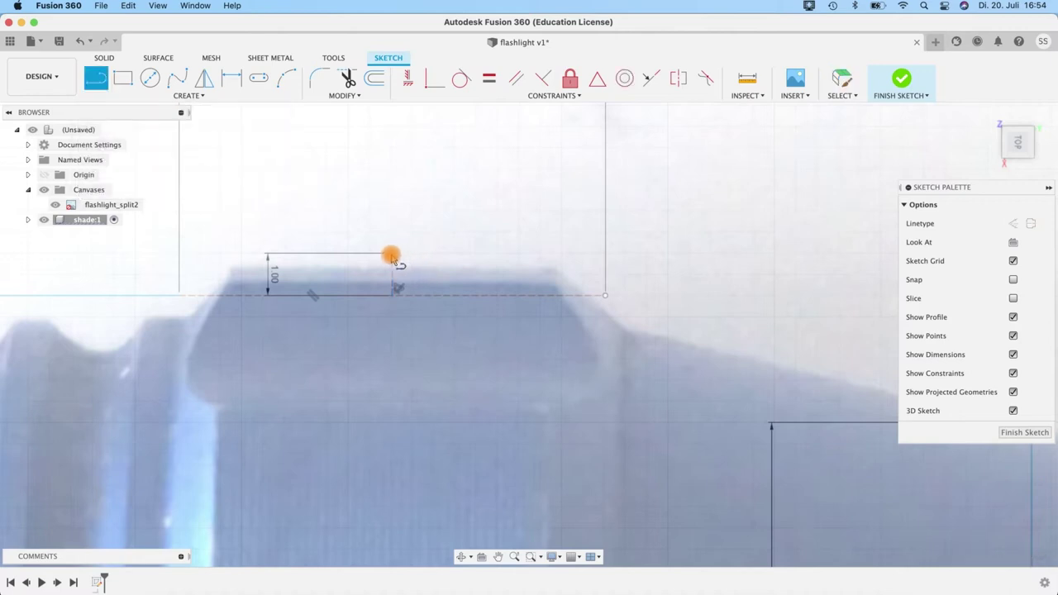
left_click_drag(392, 256, 237, 250)
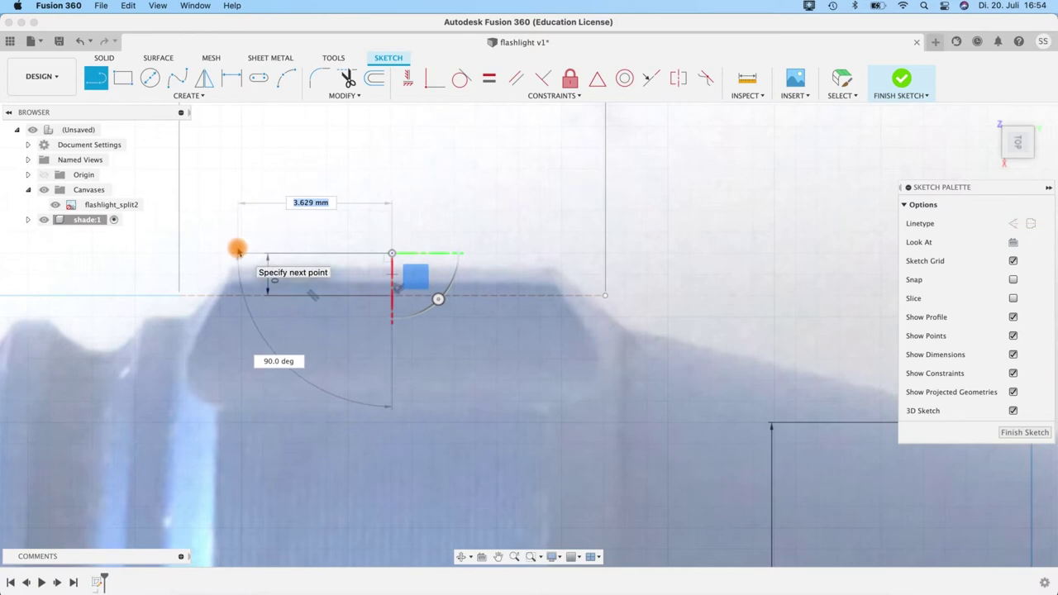
type("4")
key("Return")
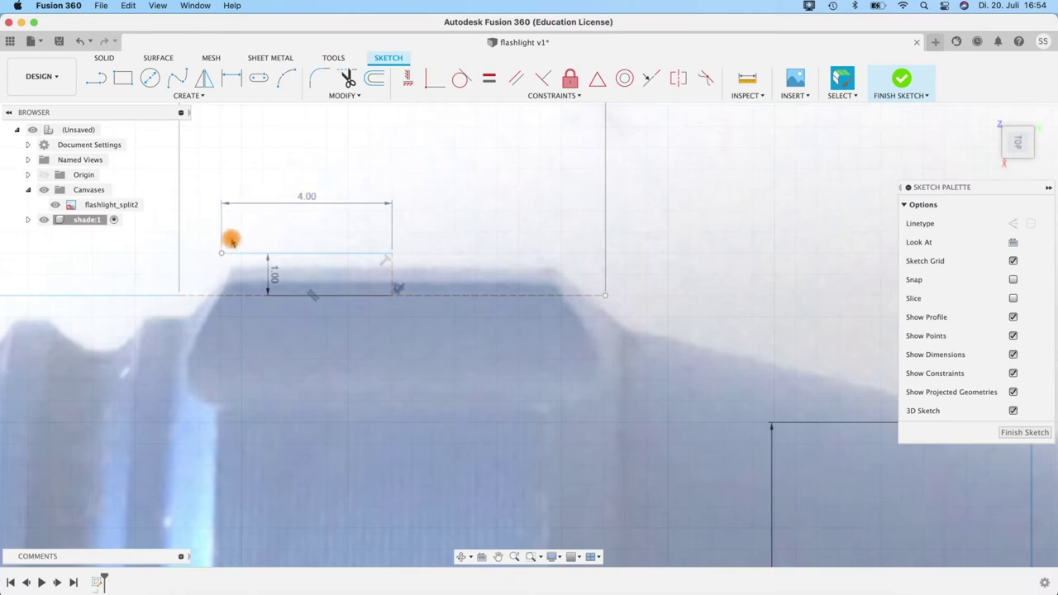
Step: Draw a slanted line joining the groove-side end of the dashed grip line to the free end of the 4 mm line
left_click(96, 79)
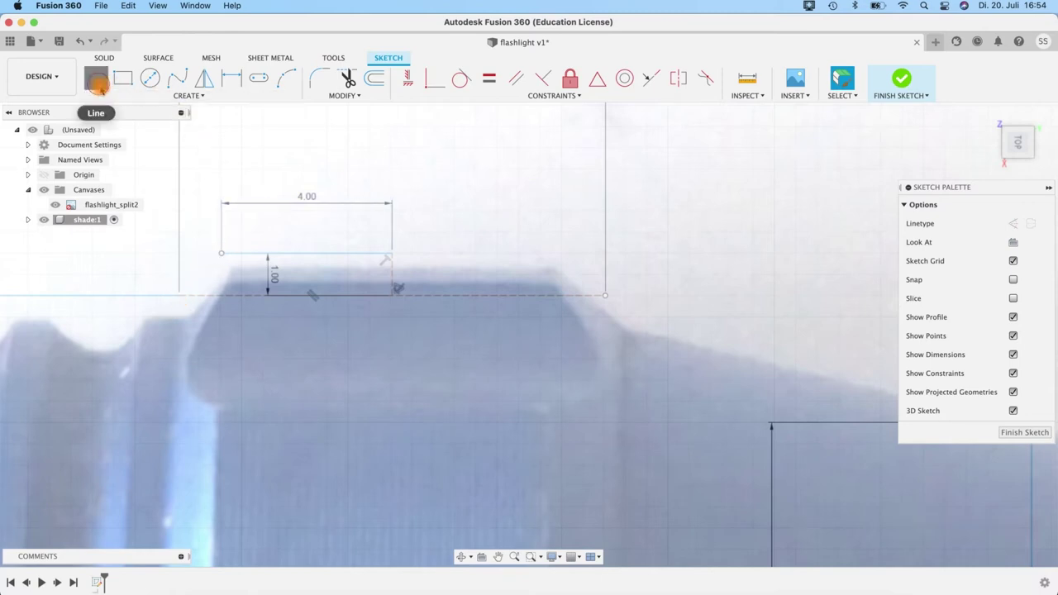
left_click(178, 296)
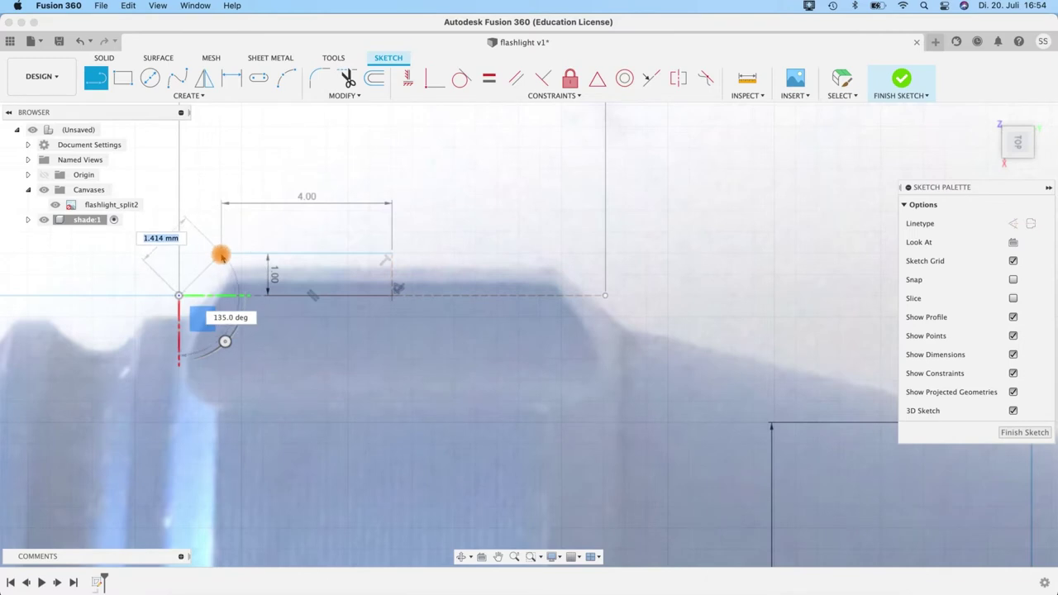
left_click(221, 254)
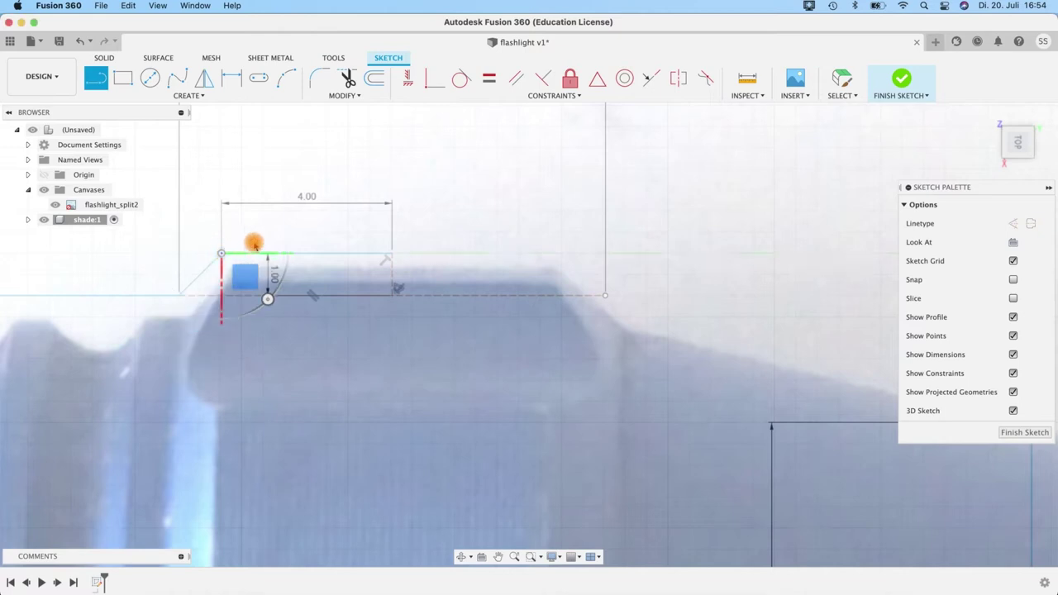
key("Escape")
Step: Mirror the slanted line and the 4 mm line about the 1 mm construction line
left_click(202, 273)
left_click(295, 254, "shift")
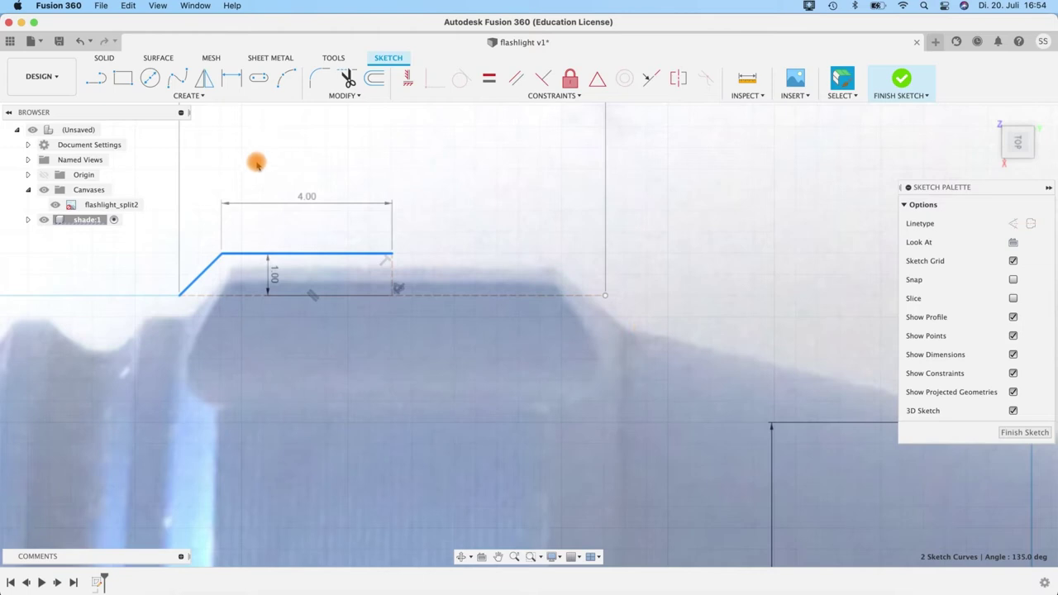
left_click(204, 79)
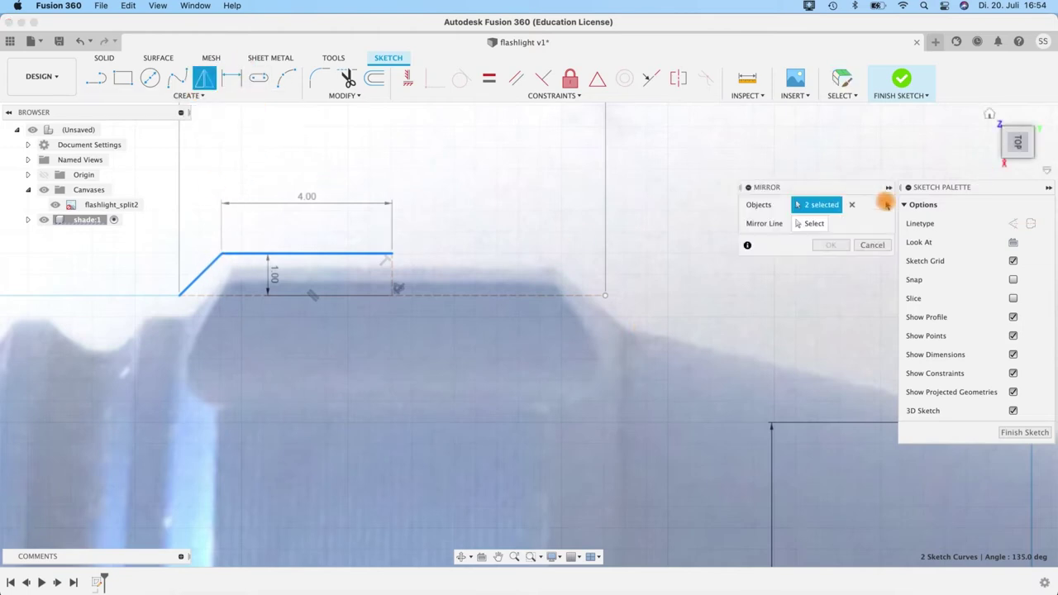
left_click(394, 276)
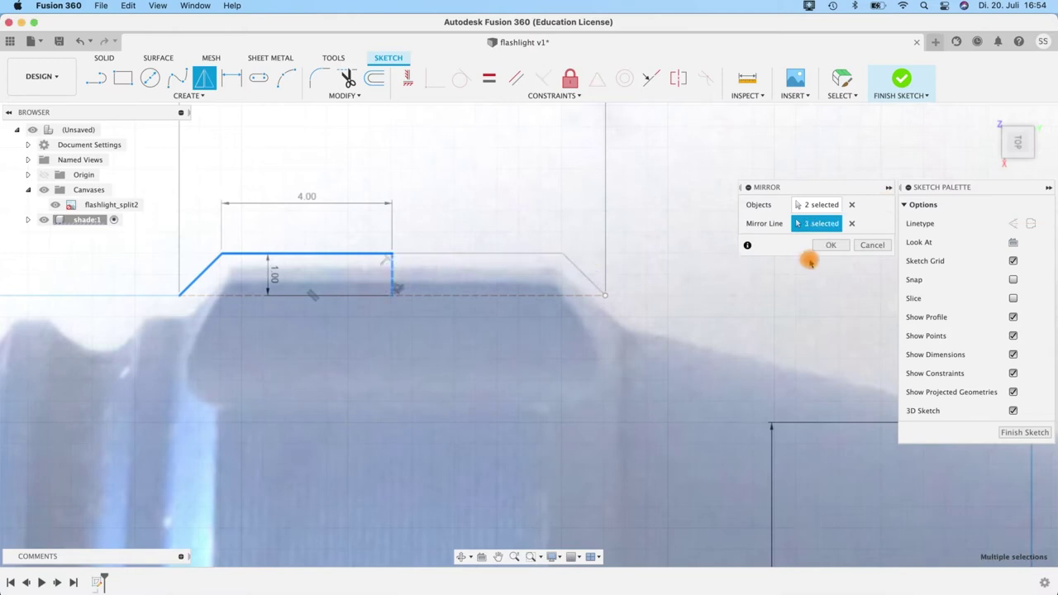
left_click(831, 245)
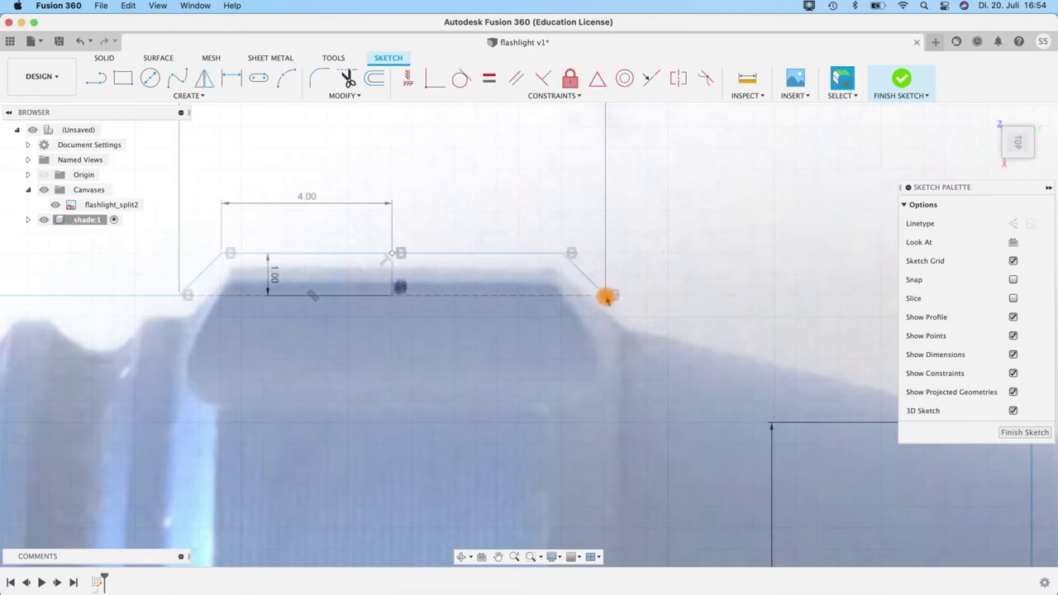
Step: Close the profile with a line from the grip's tapered-side corner to the upper end of the 10 mm line, and finish the sketch
scroll(705, 386, "up", 2)
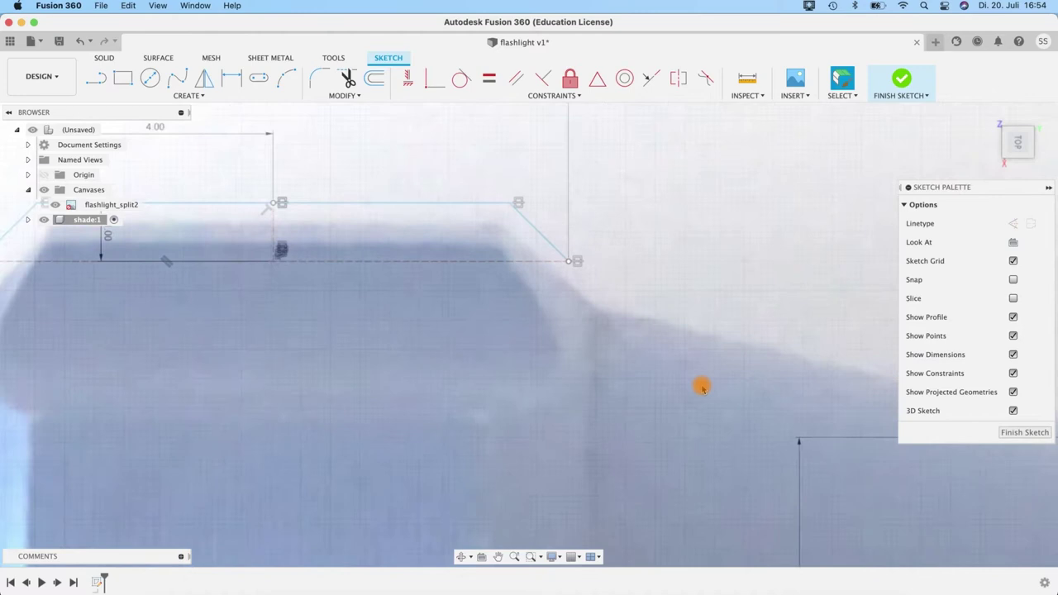
scroll(711, 386, "down", 6)
middle_click_drag(752, 353, 584, 247)
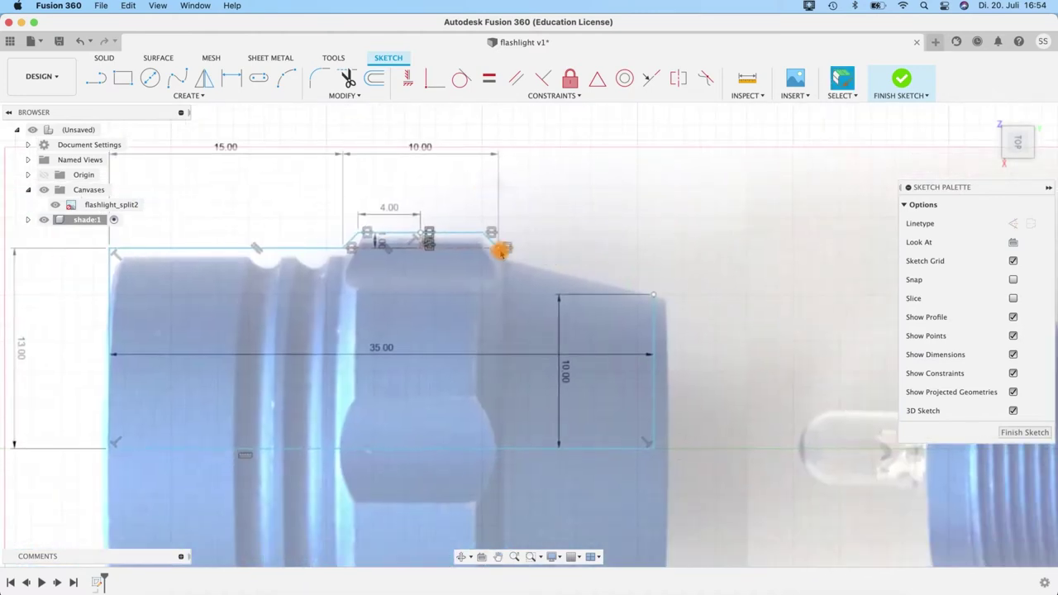
scroll(514, 267, "down", 2)
scroll(505, 253, "up", 6)
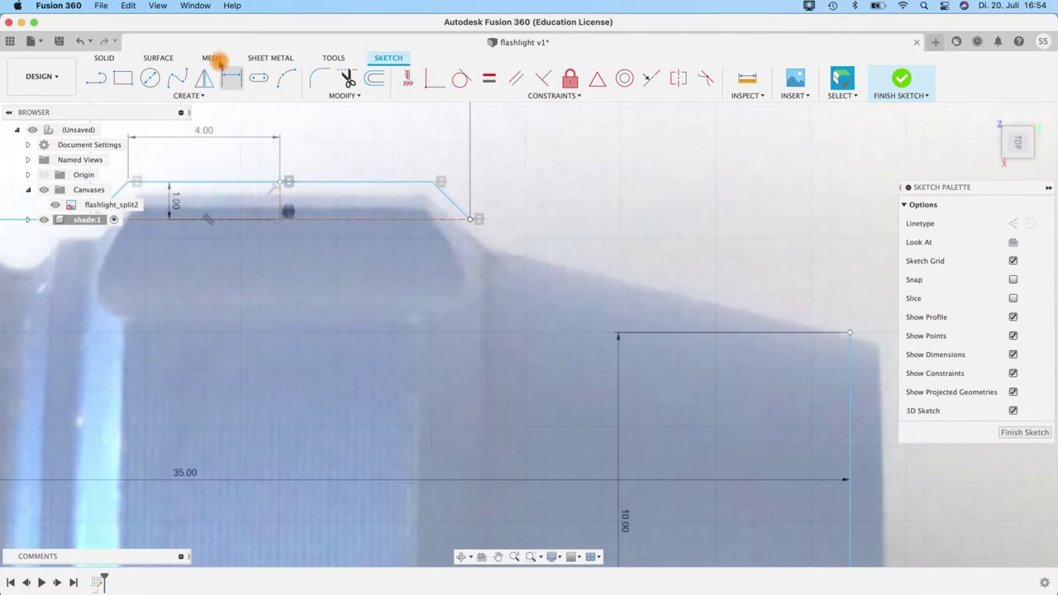
left_click(96, 77)
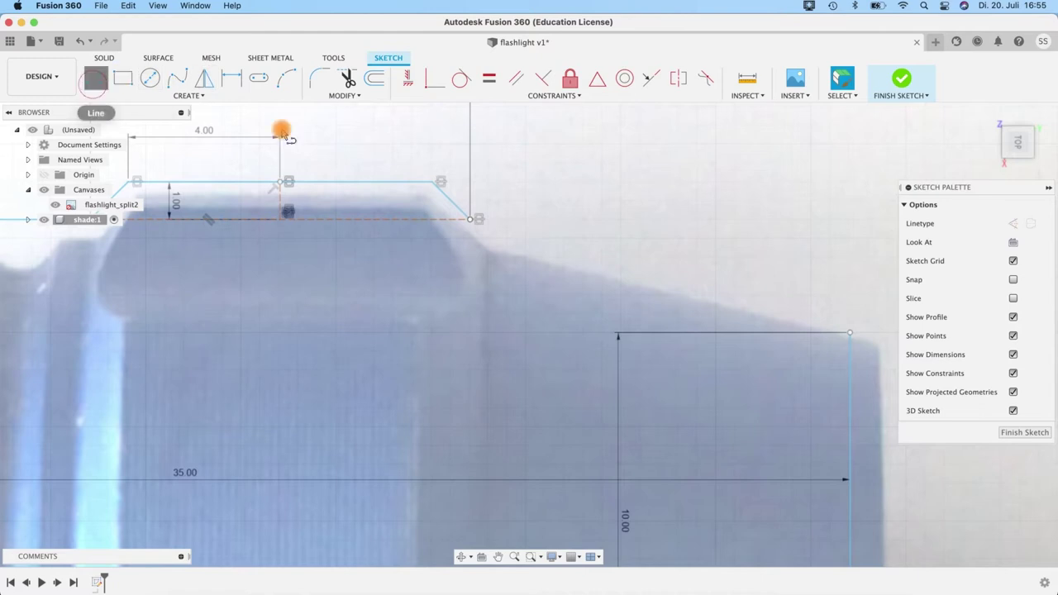
left_click(470, 220)
mouse_move(636, 263)
middle_mouse_down()
mouse_move(515, 197)
mouse_move(437, 173)
middle_mouse_up()
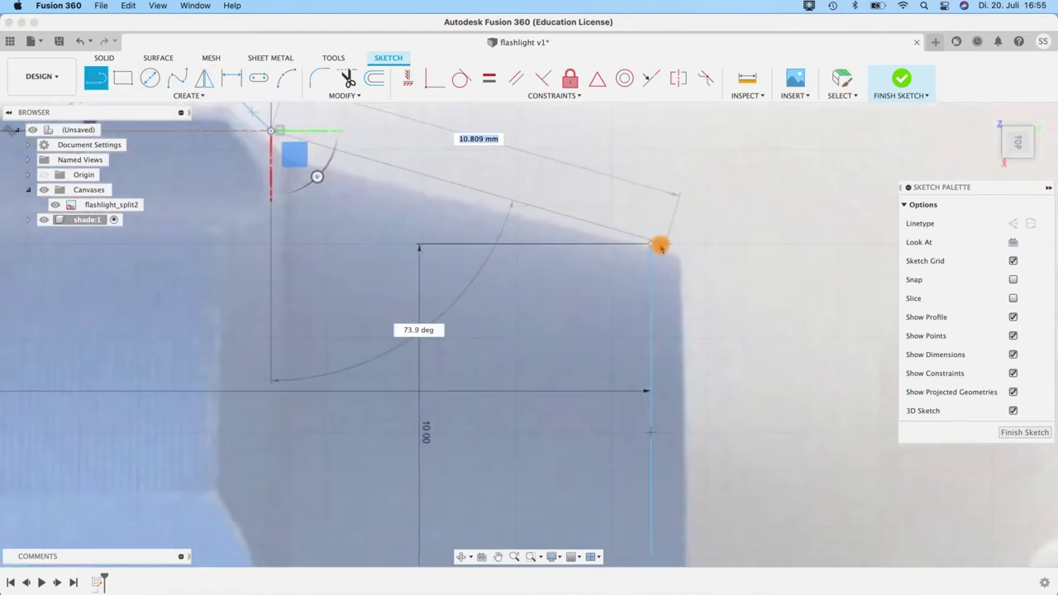
left_click(652, 244)
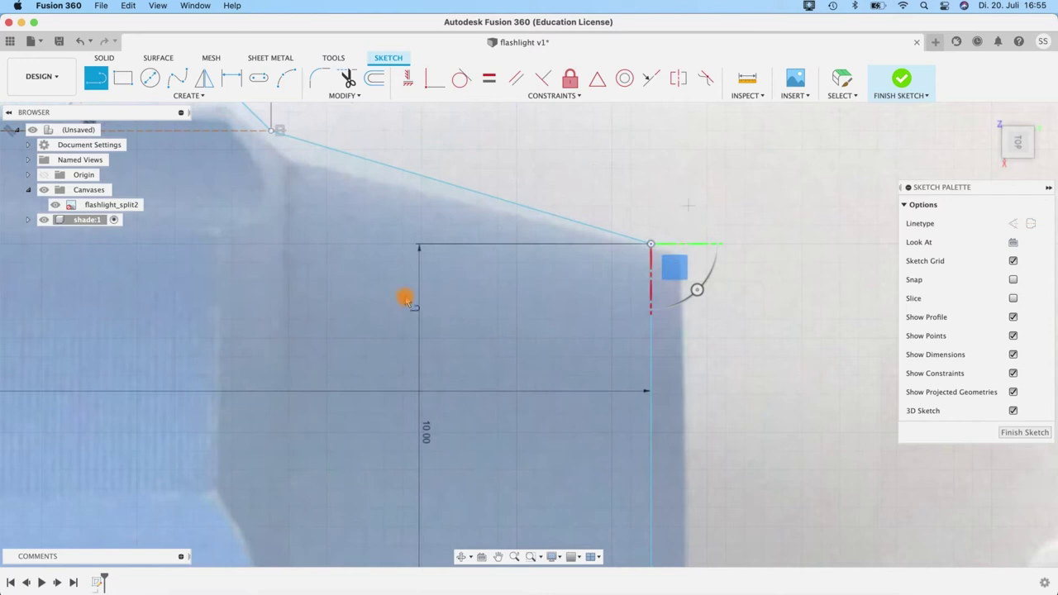
scroll(405, 299, "down", 5)
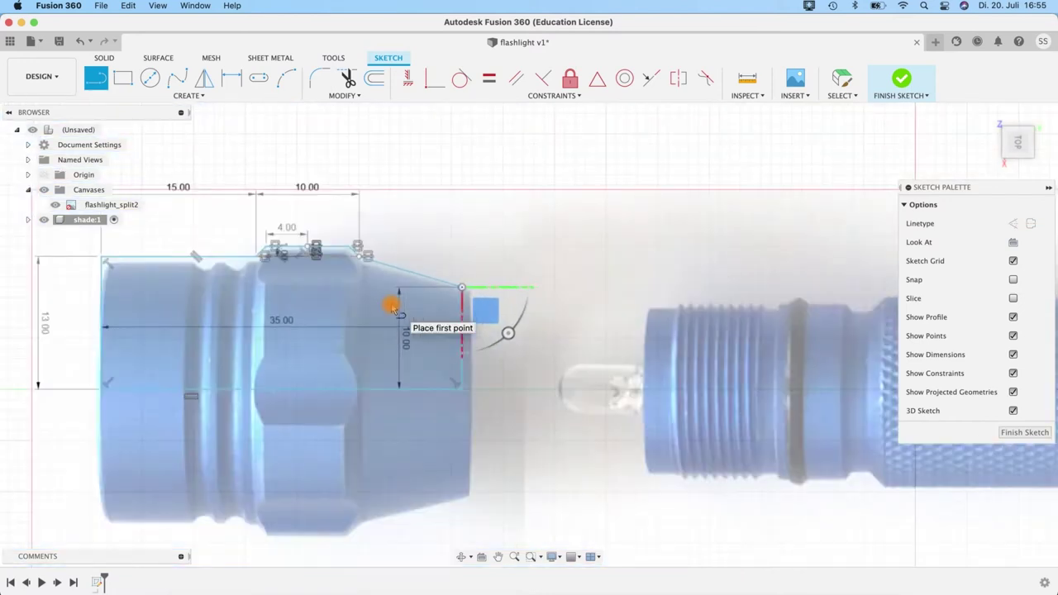
scroll(425, 243, "up", 3)
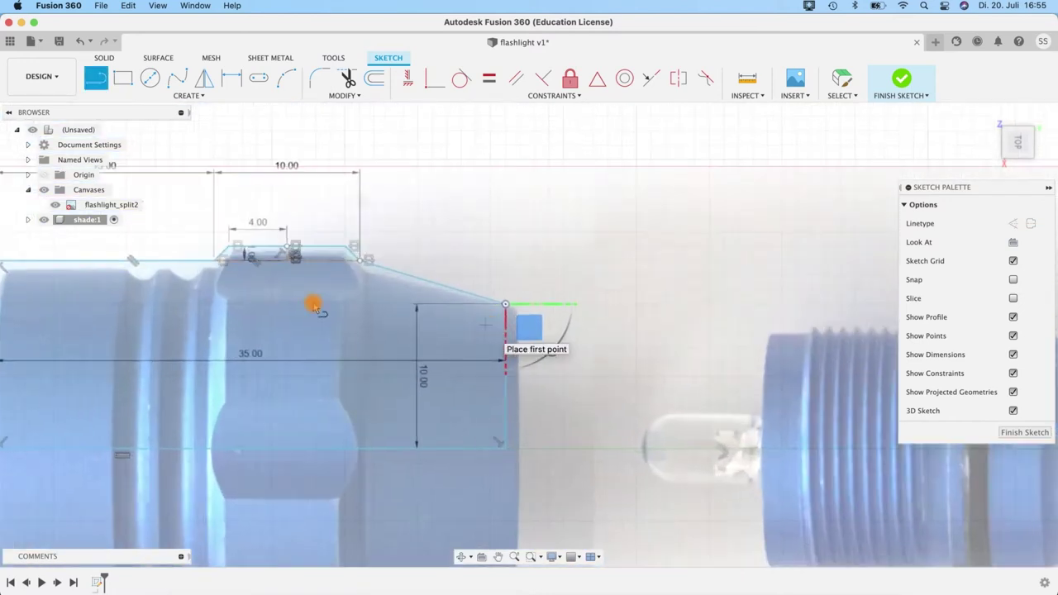
middle_click_drag(587, 231, 723, 219)
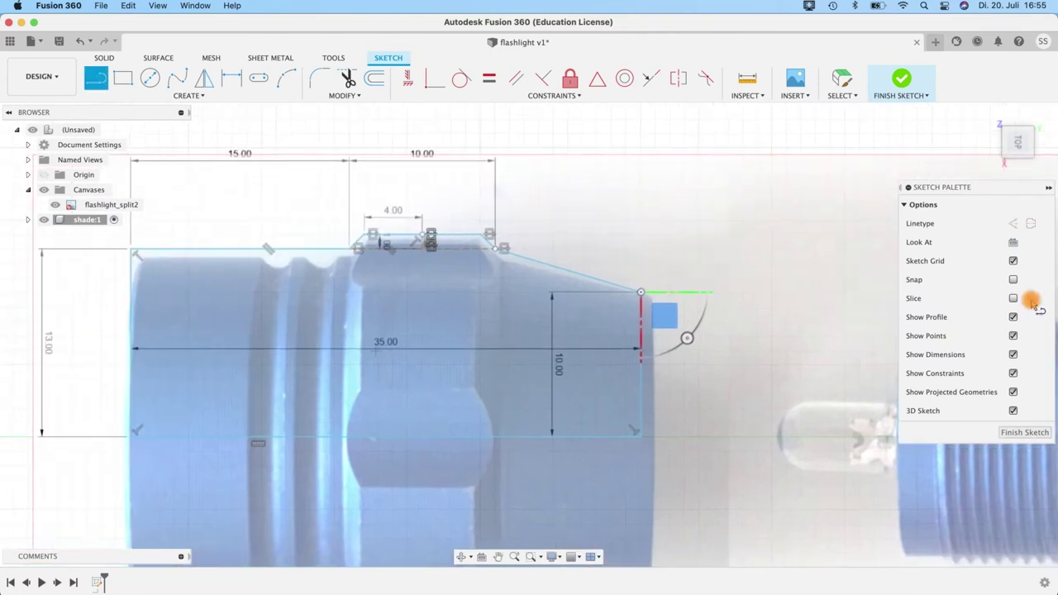
left_click(1022, 433)
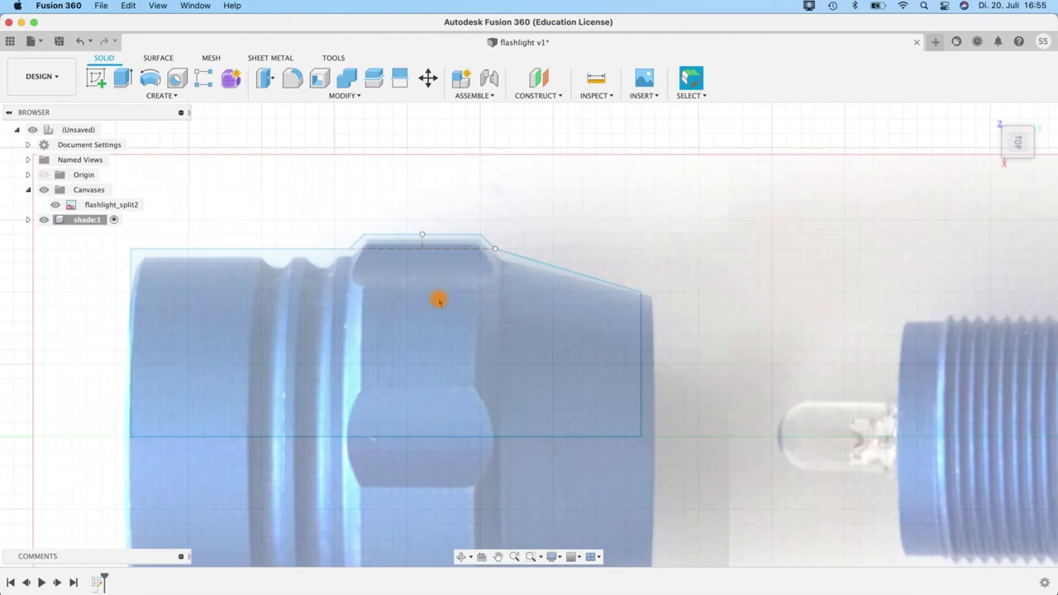
Step: Revolve the shade profile 360 degrees about the Y axis as a new body
mouse_move(1019, 139)
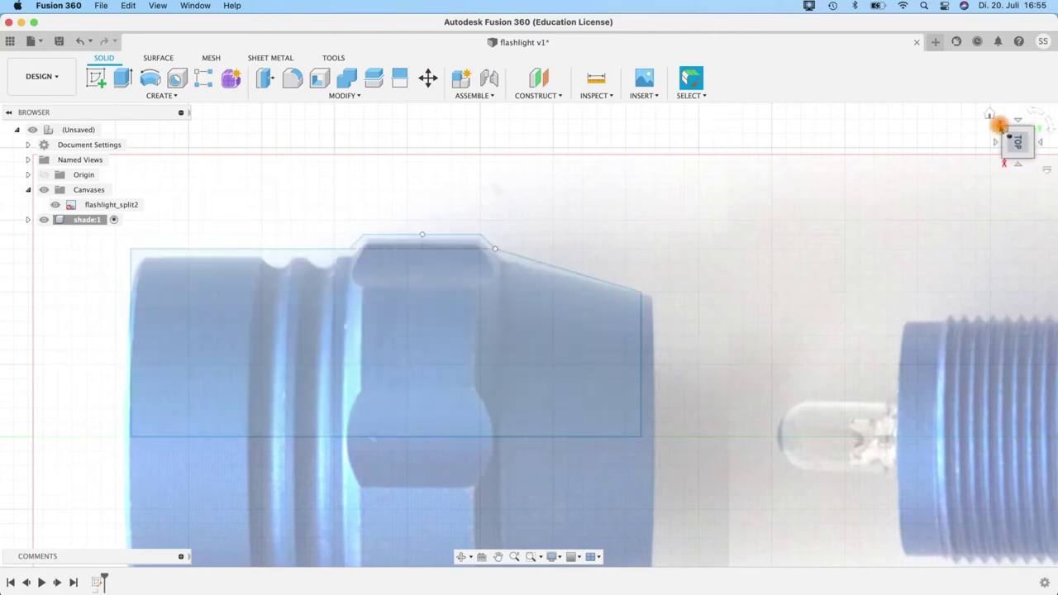
left_click(989, 119)
scroll(397, 331, "up", 4)
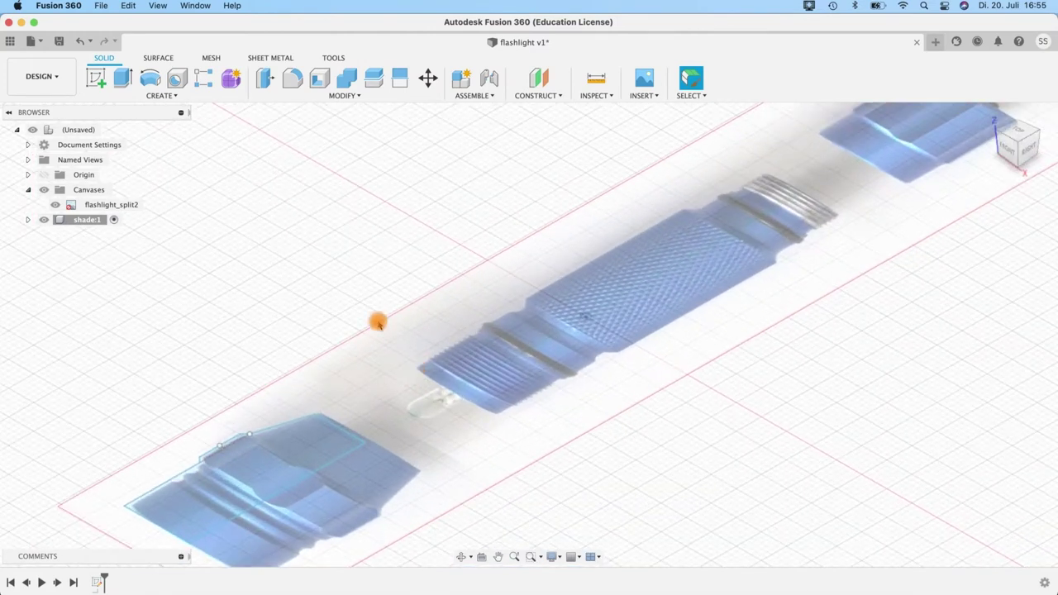
middle_click_drag(378, 322, 426, 177)
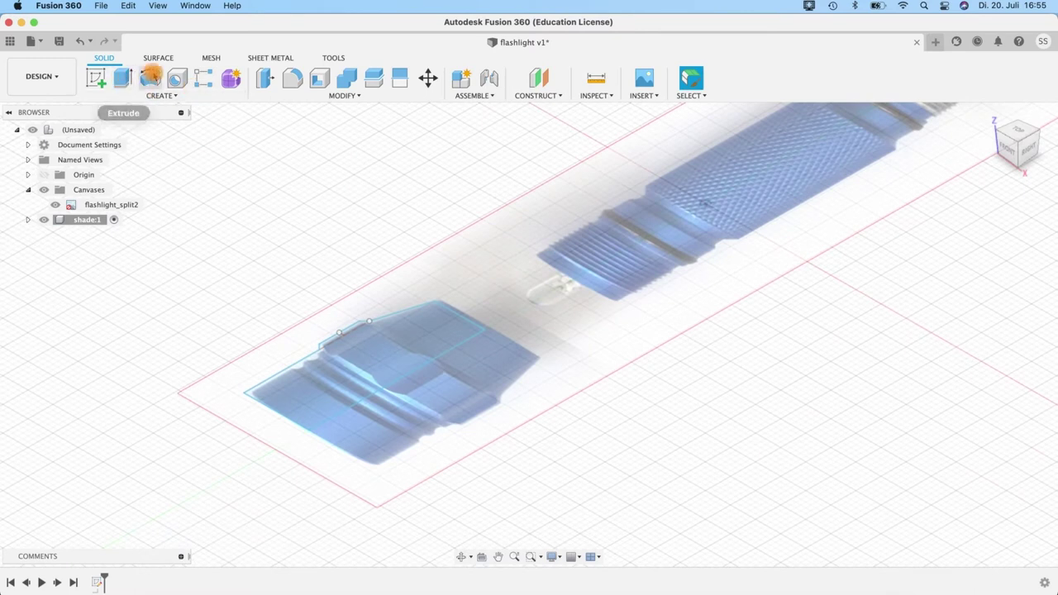
left_click(150, 77)
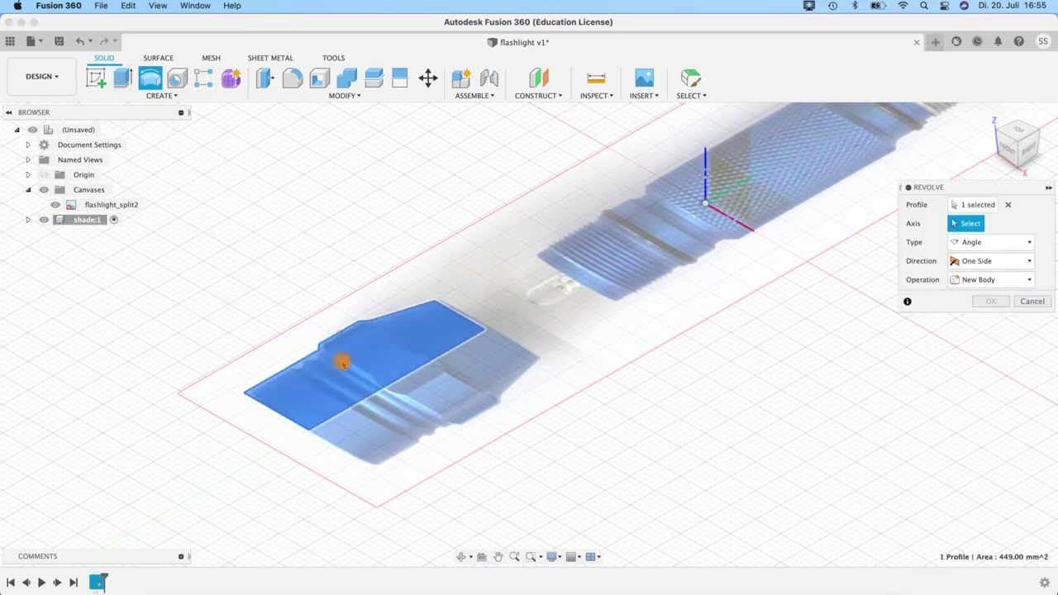
left_click(1004, 243)
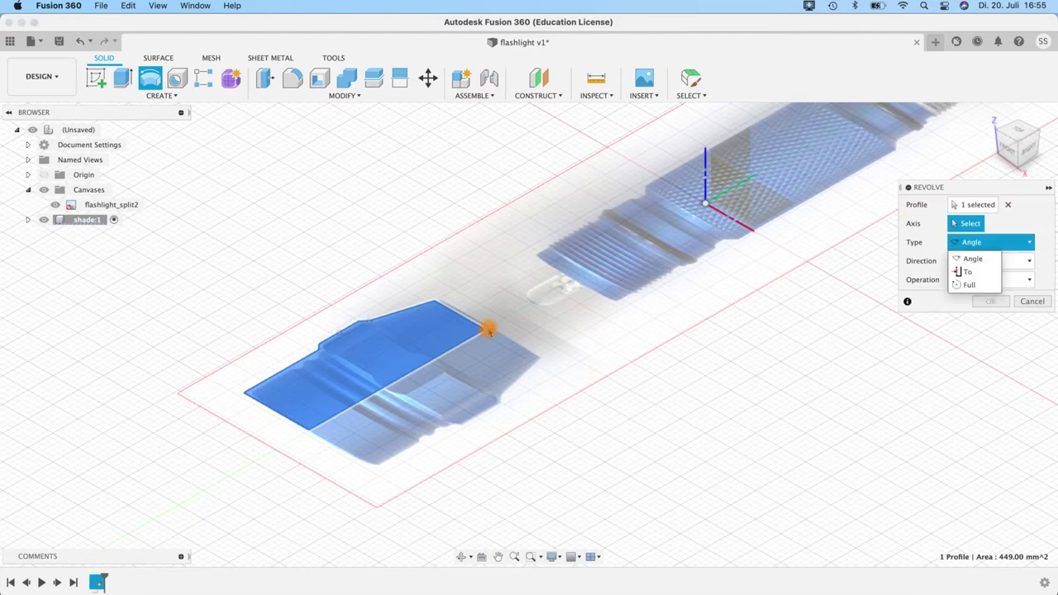
left_click(731, 193)
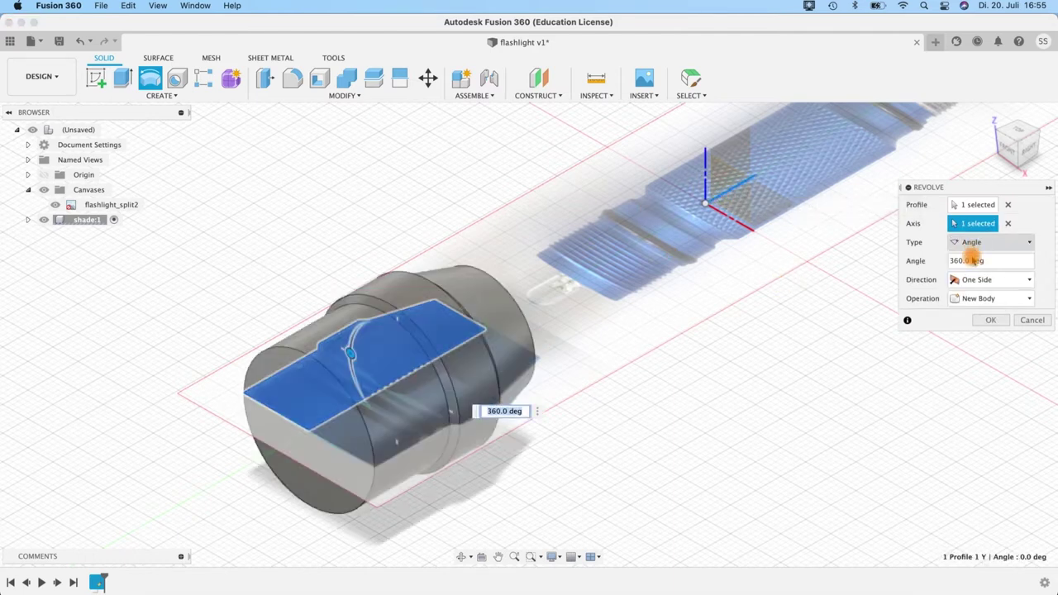
scroll(506, 351, "up", 3)
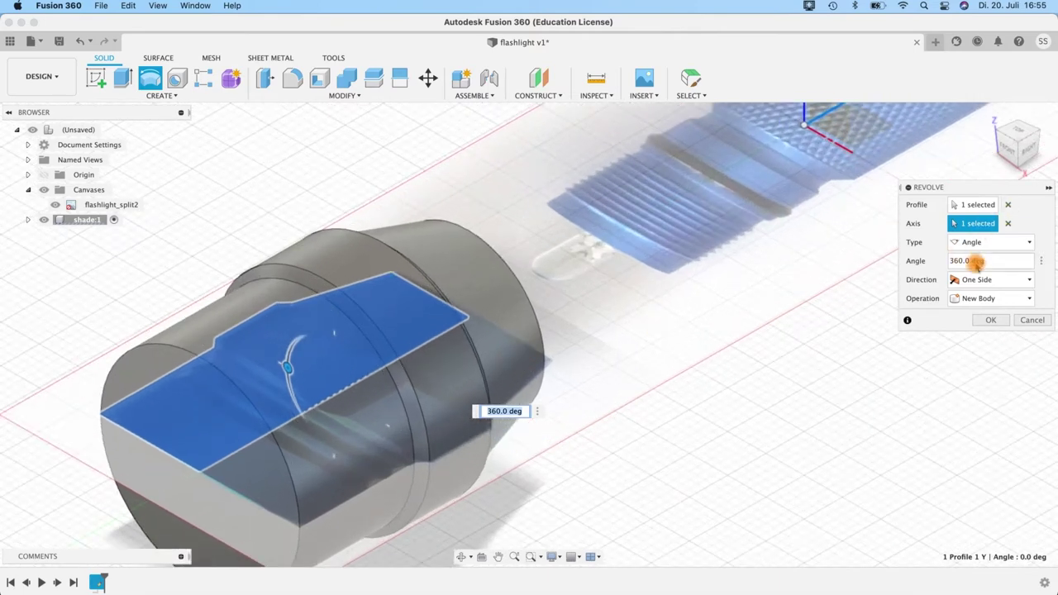
middle_click_drag(543, 387, 489, 366, "shift")
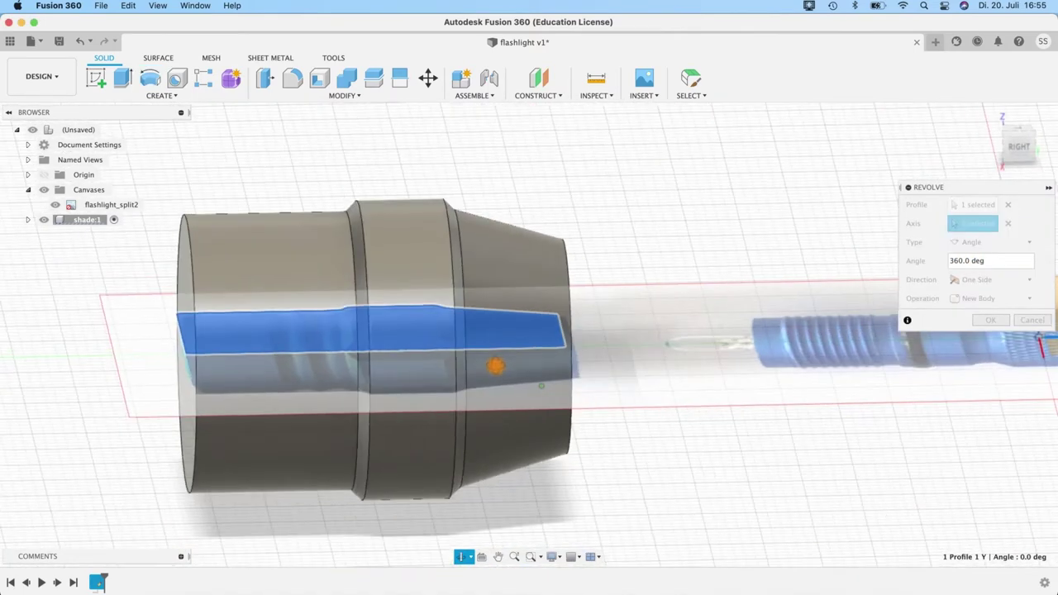
left_click(998, 320)
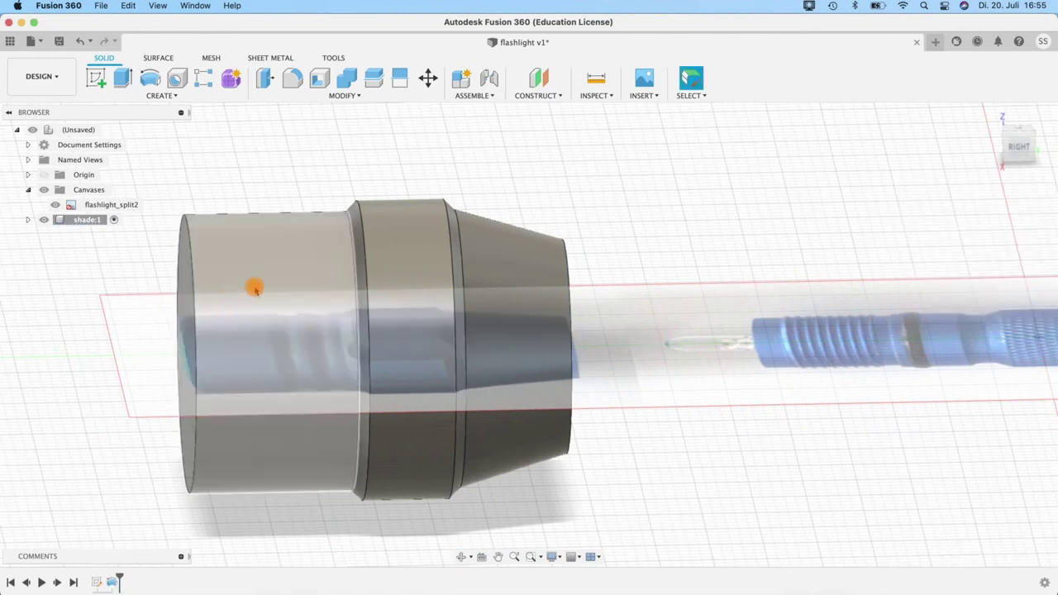
Step: Open the shade component's profile sketch, Sketch2, for editing
middle_click_drag(601, 286, 344, 342, "shift")
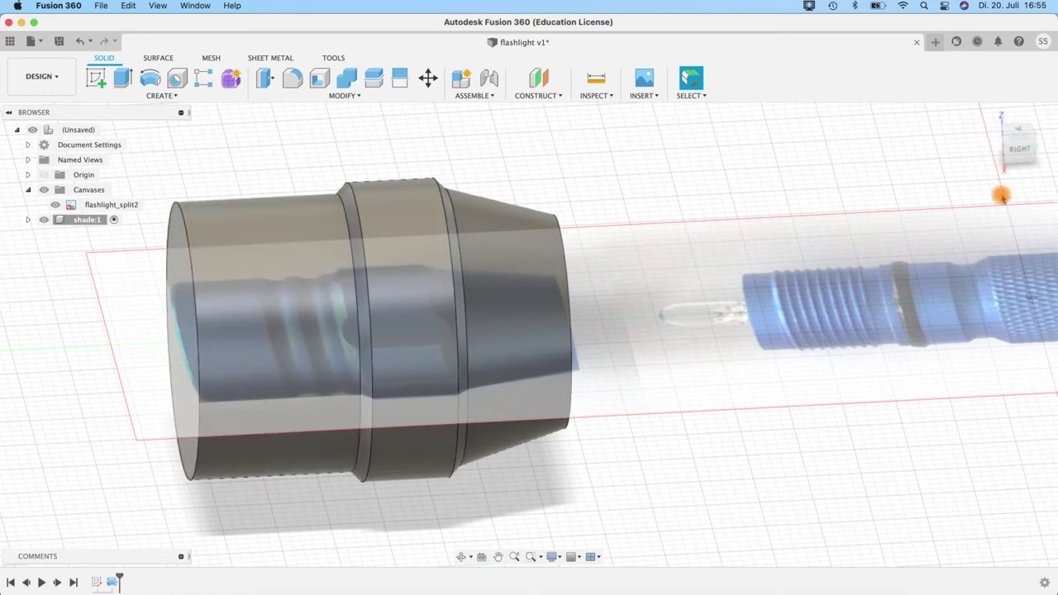
left_click(1018, 130)
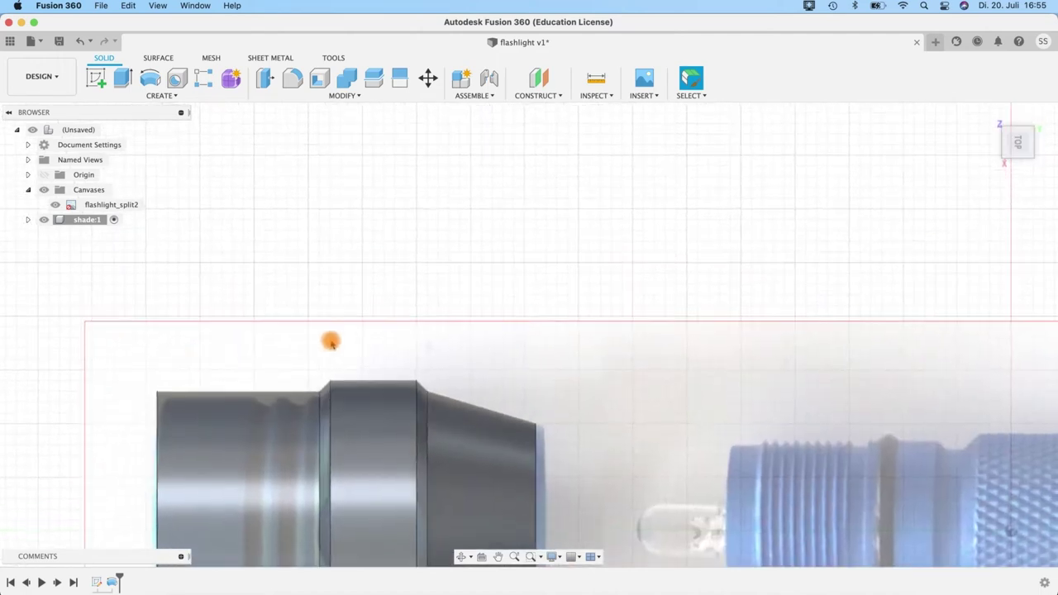
left_click(27, 220)
left_click(39, 265)
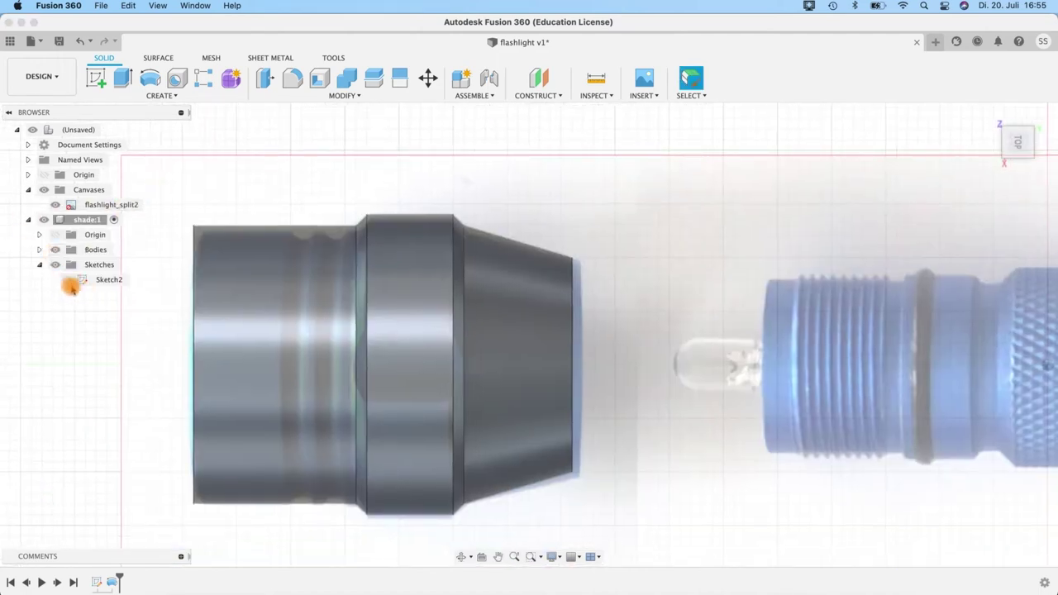
left_click(105, 280)
right_click(97, 281)
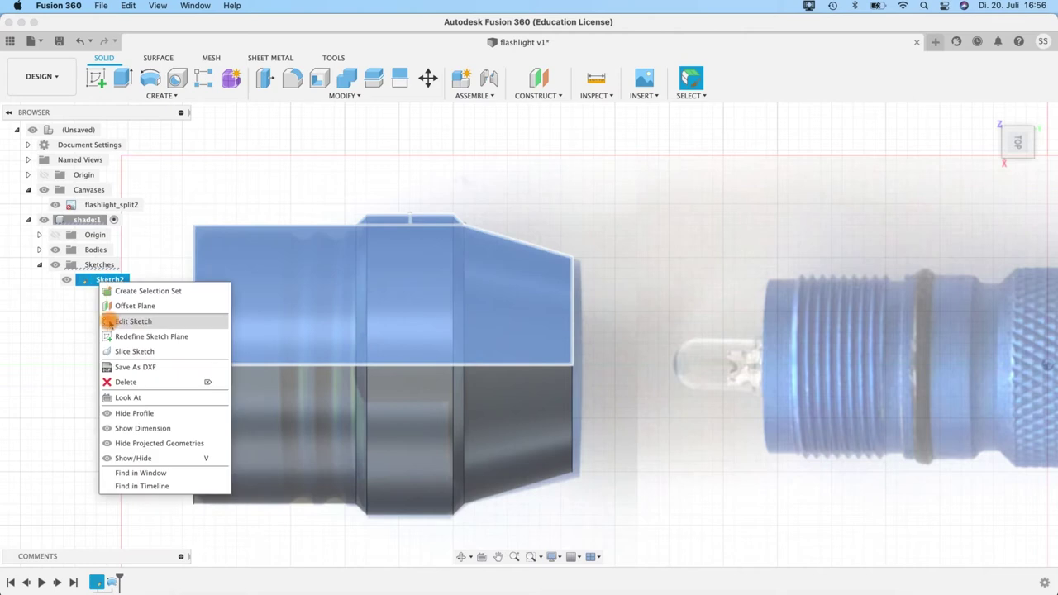
left_click(132, 322)
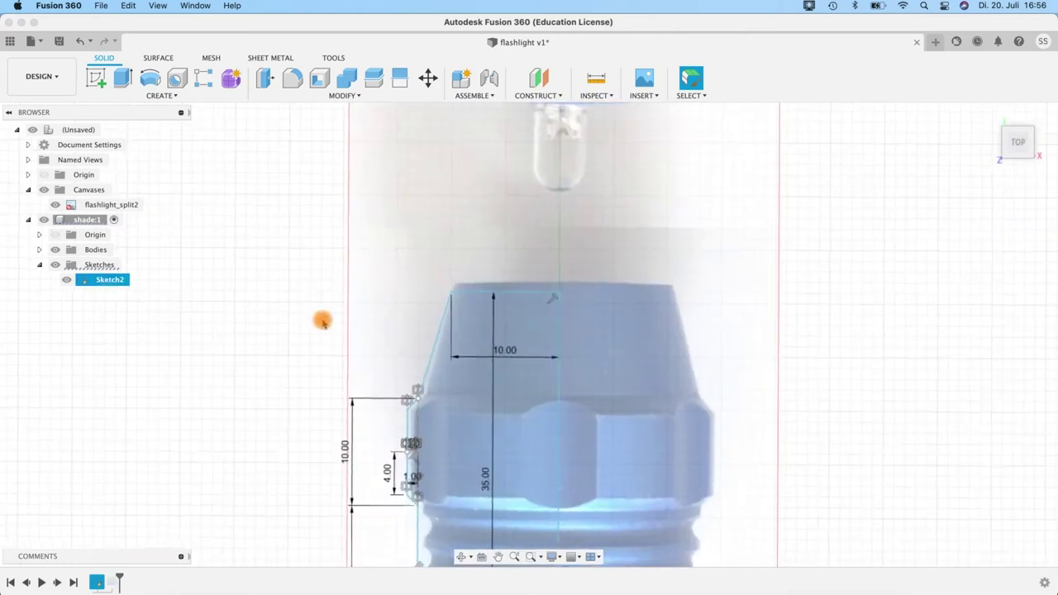
Step: Draw a 10 mm vertical line up the centre axis from the profile's bottom centre point
scroll(652, 301, "down", 5)
middle_click_drag(624, 318, 594, 286)
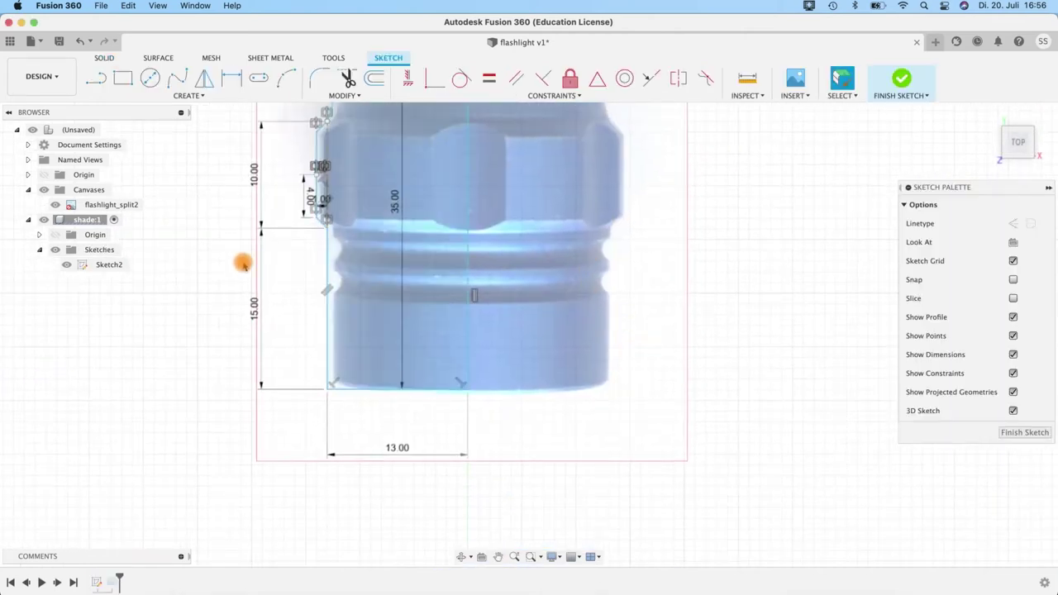
scroll(242, 263, "down", 3)
scroll(243, 263, "up", 5)
scroll(242, 263, "down", 1)
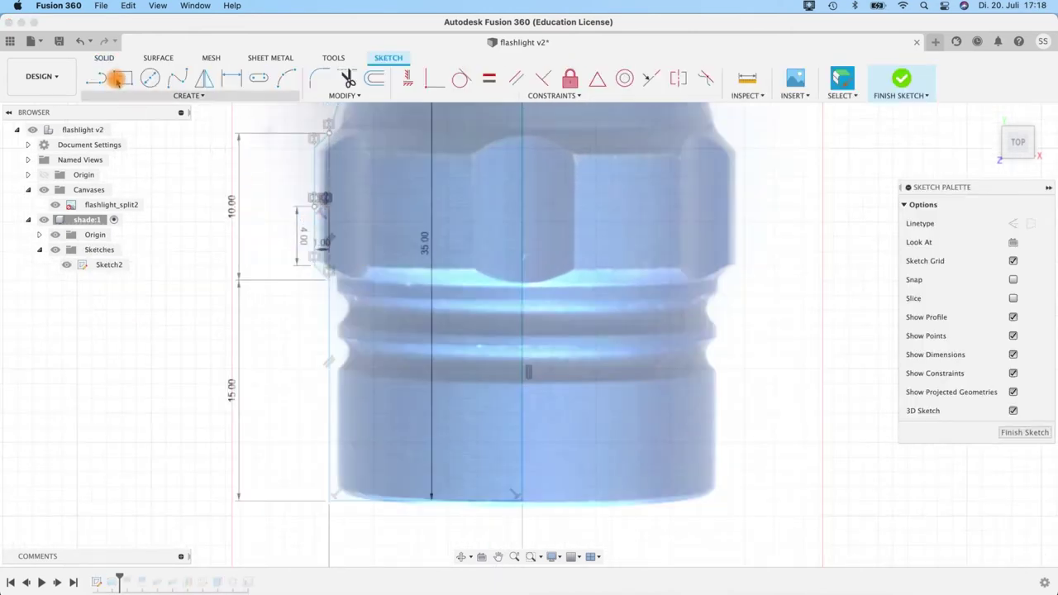
left_click(118, 80)
left_click(530, 488)
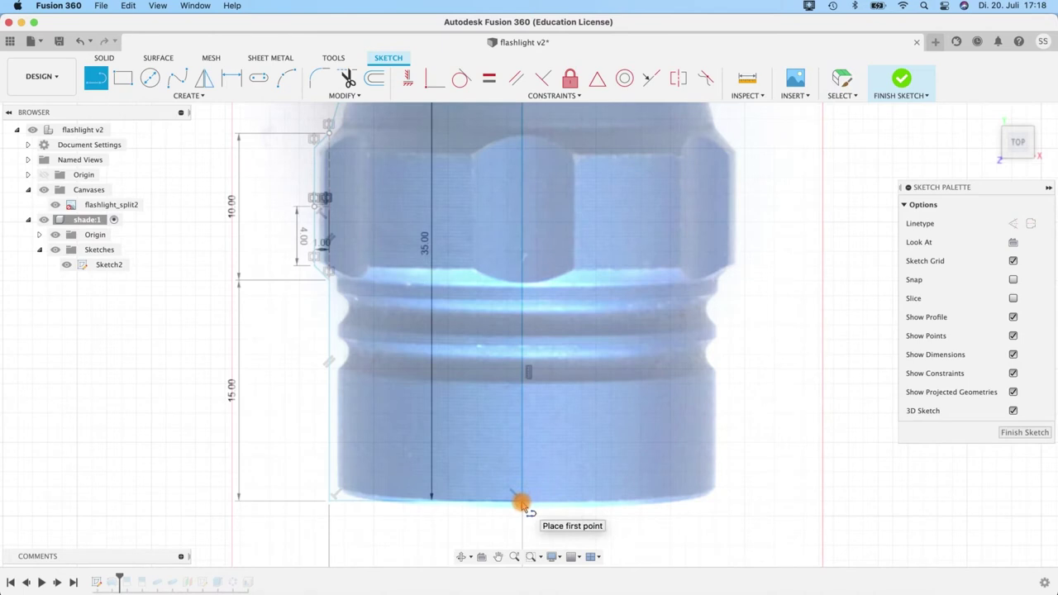
left_click(521, 500)
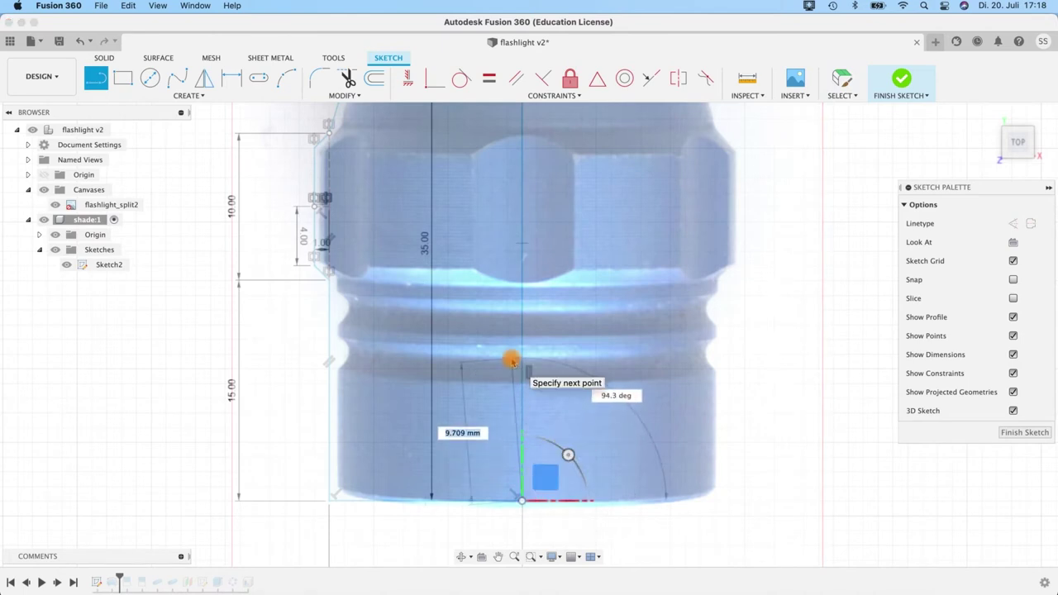
type("10")
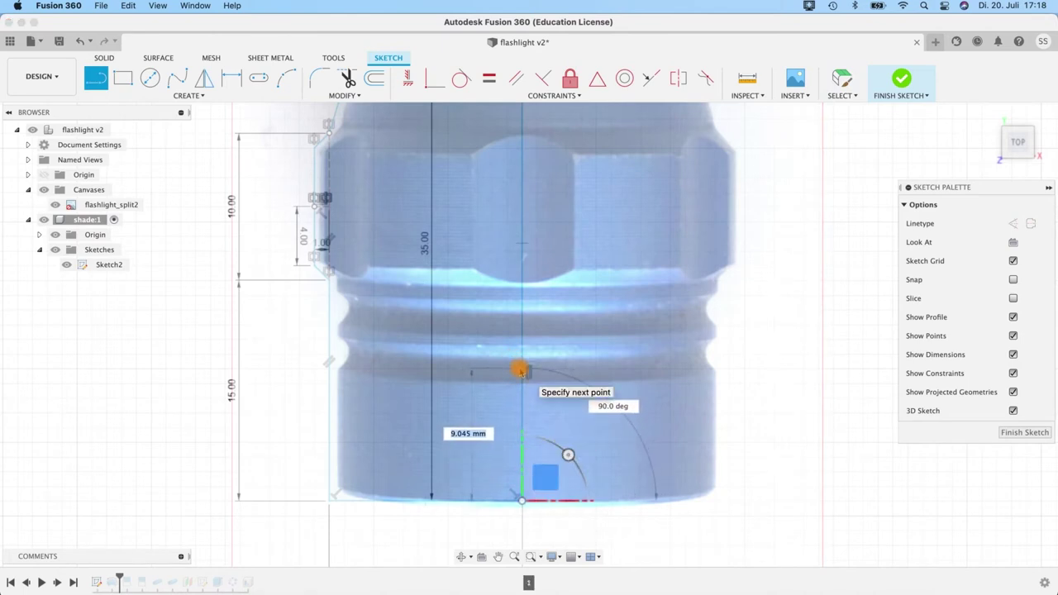
key("Return")
key("Return")
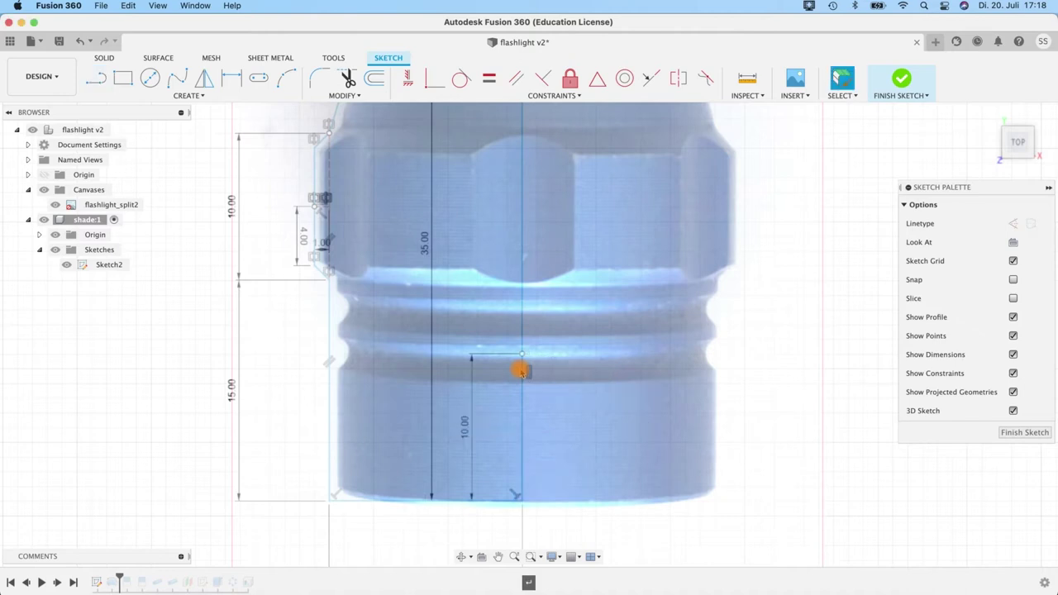
left_click(523, 379)
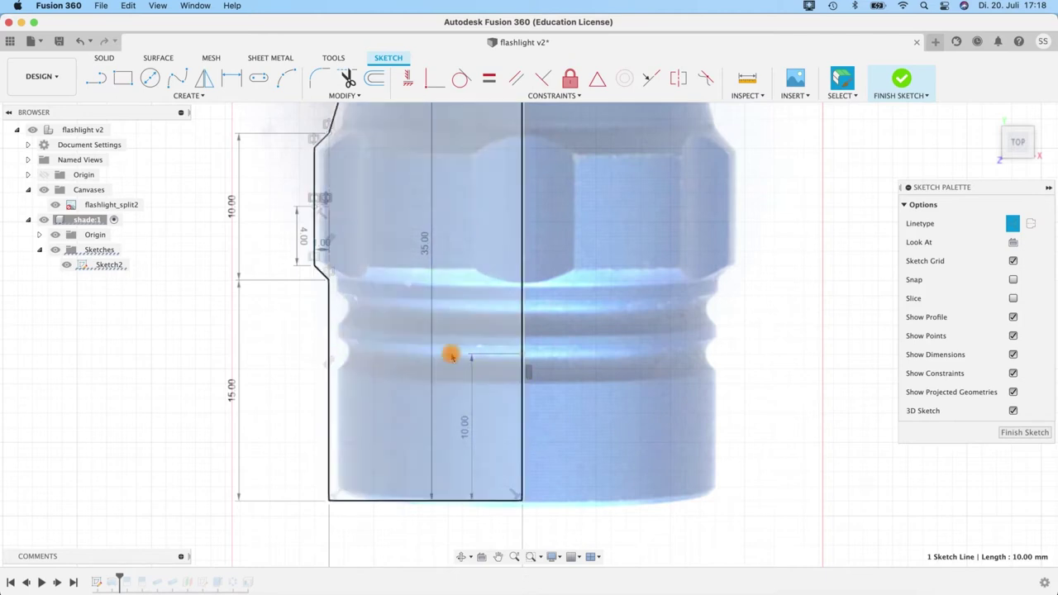
Step: Draw a horizontal line about 15.7 mm long from the upper end of the 10 mm line outward past the profile's side edge
left_click(95, 78)
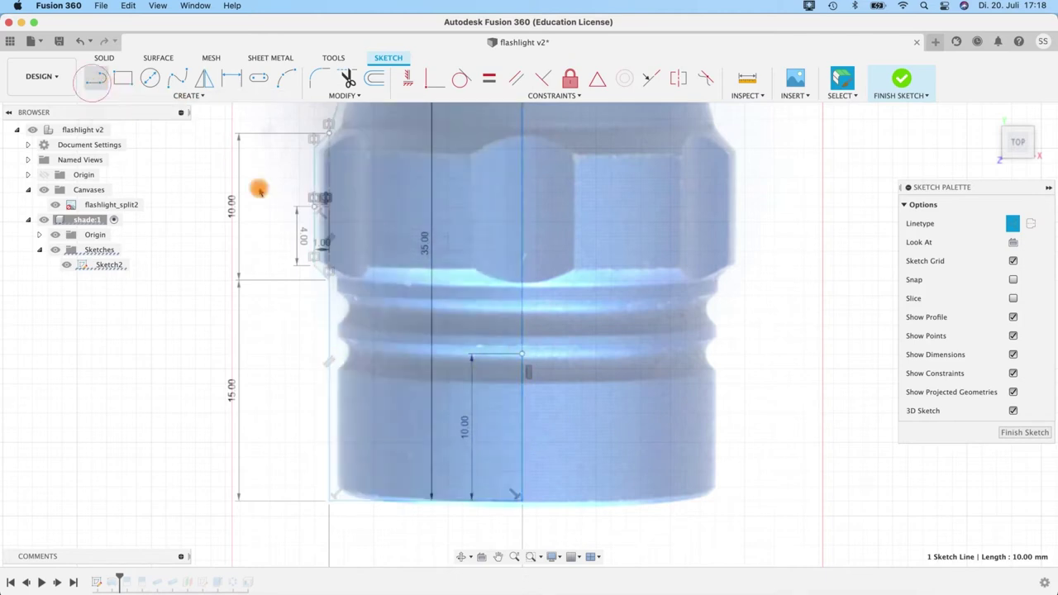
left_click_drag(523, 354, 290, 356)
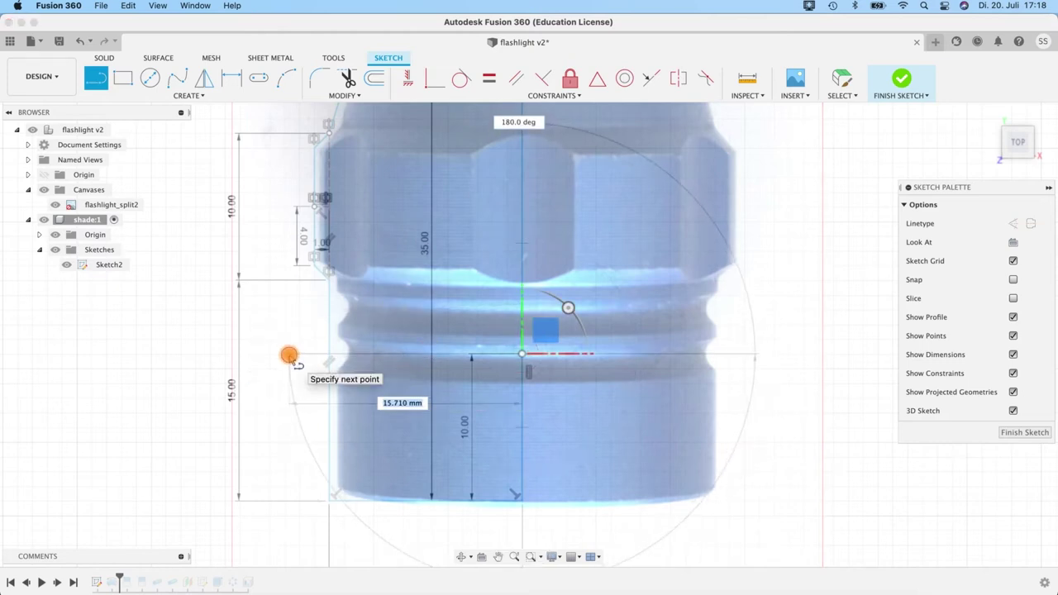
left_click(290, 356)
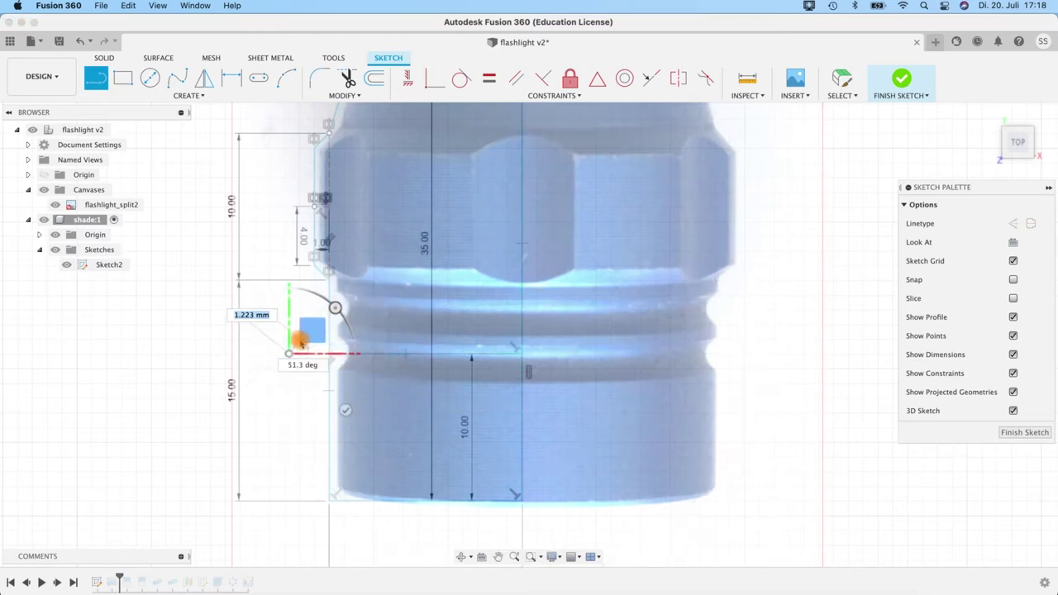
key("Escape")
Step: Offset the horizontal line 3 mm upward and finish the sketch
left_click(506, 356)
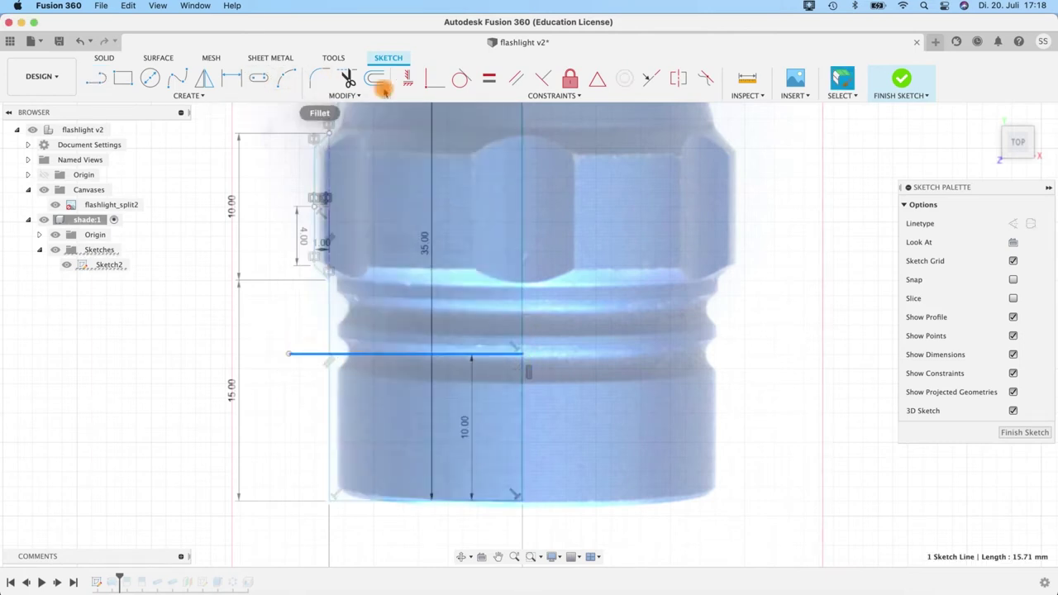
left_click(374, 79)
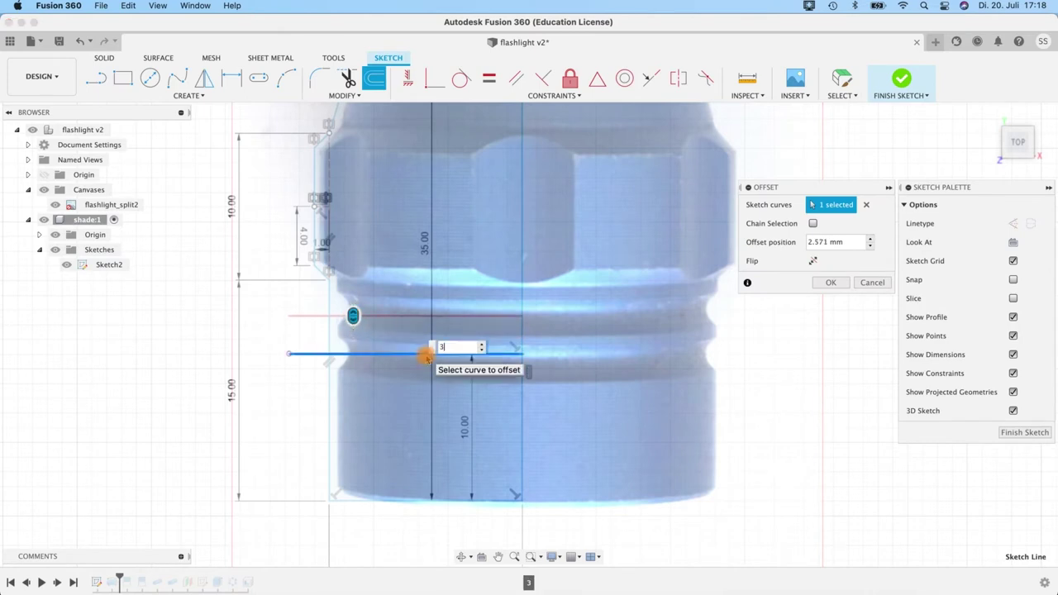
type("3")
key("Return")
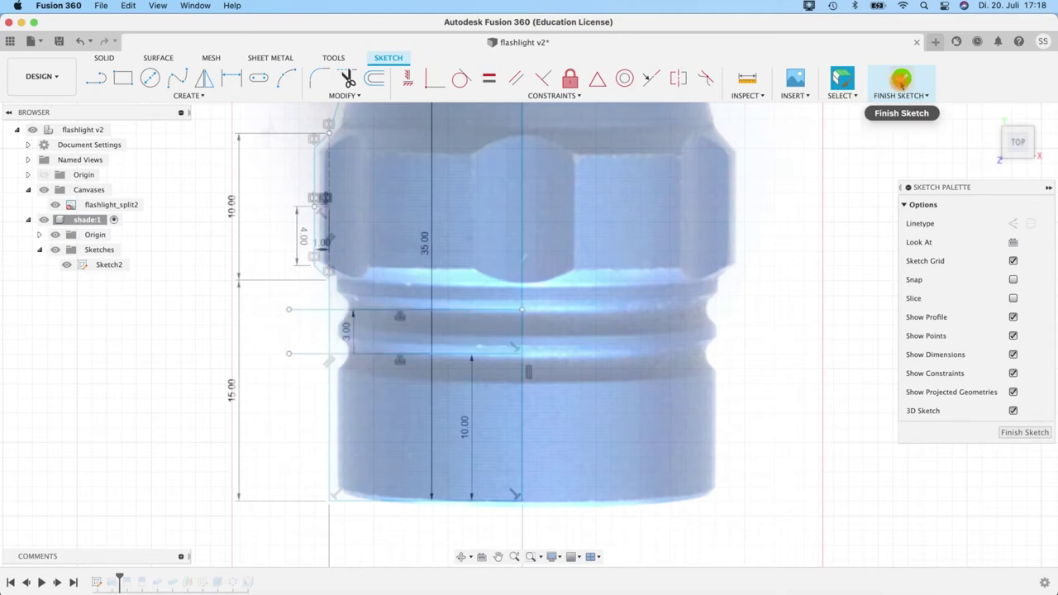
left_click(901, 80)
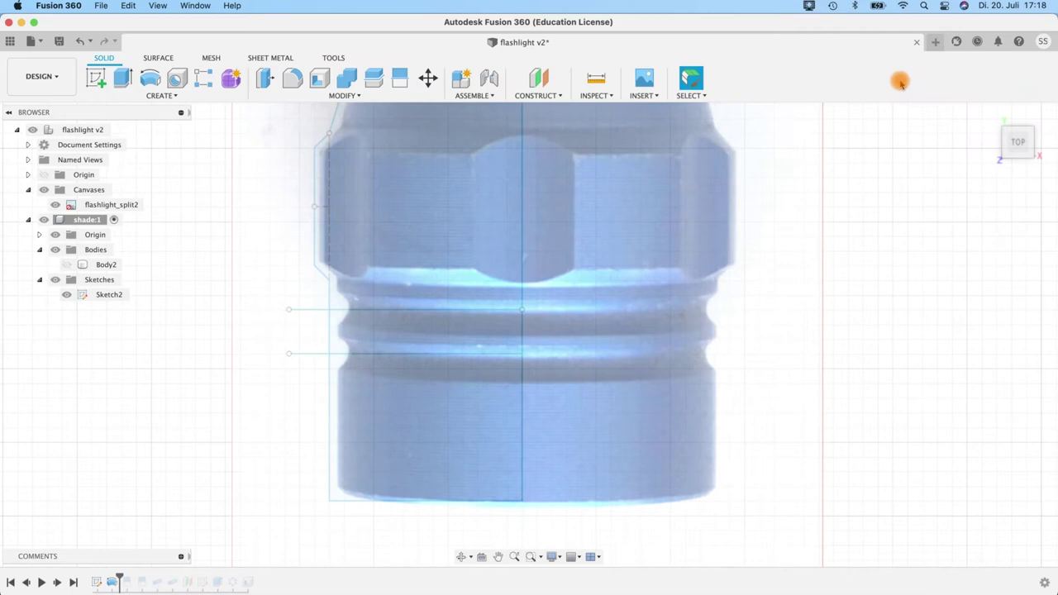
Step: Show the shade component's hidden Body2
middle_click_drag(792, 445, 748, 356, "shift")
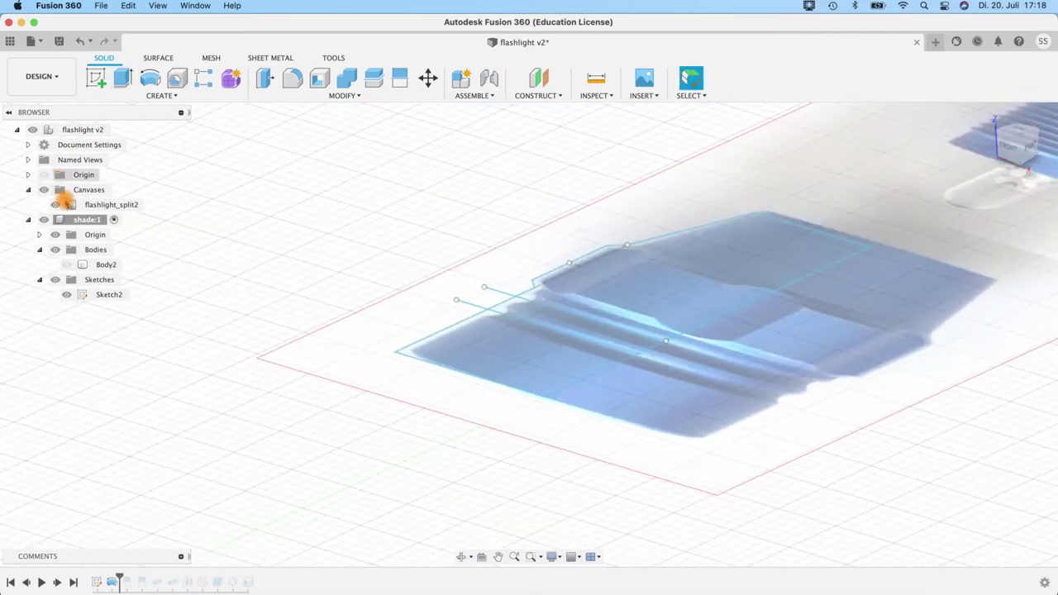
left_click(66, 265)
middle_click_drag(489, 255, 62, 174)
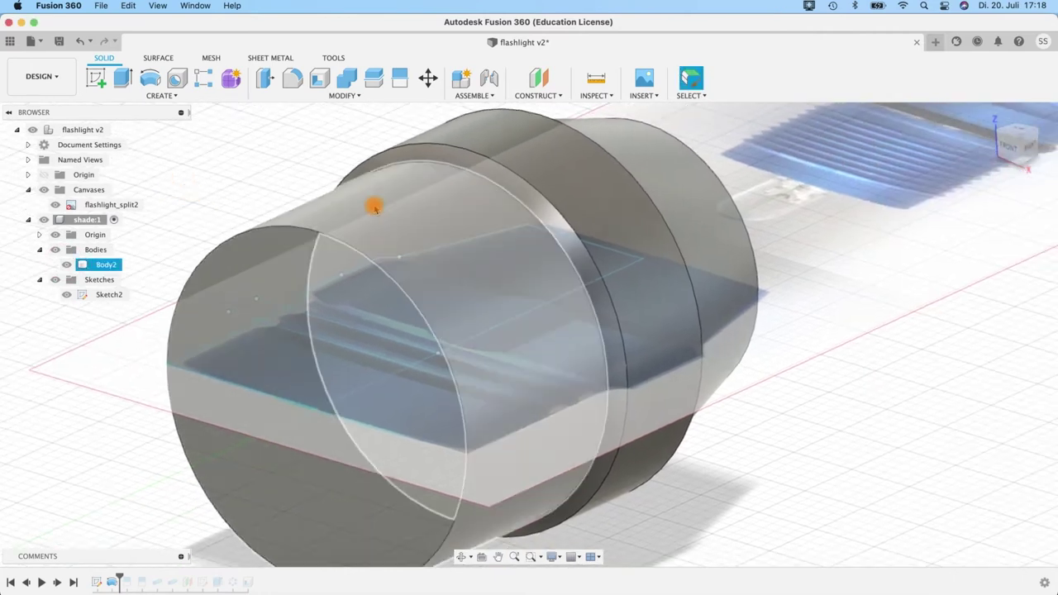
Step: Split the 13 mm radius cylindrical face of the shade with the 3 mm offset sketch line, using Split Face
left_click(373, 206)
middle_click_drag(804, 428, 788, 430, "shift")
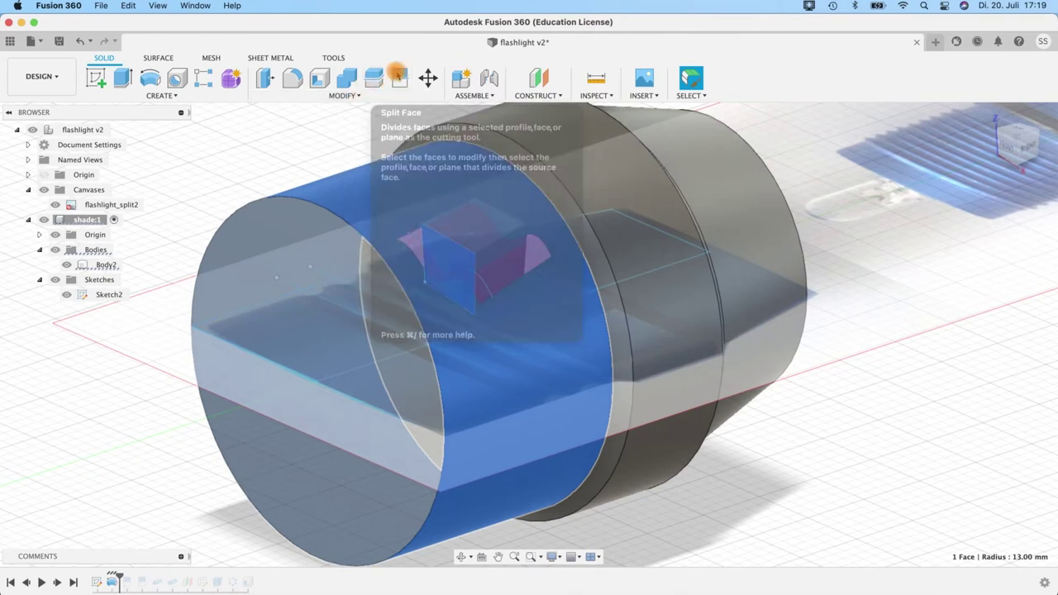
left_click(356, 95)
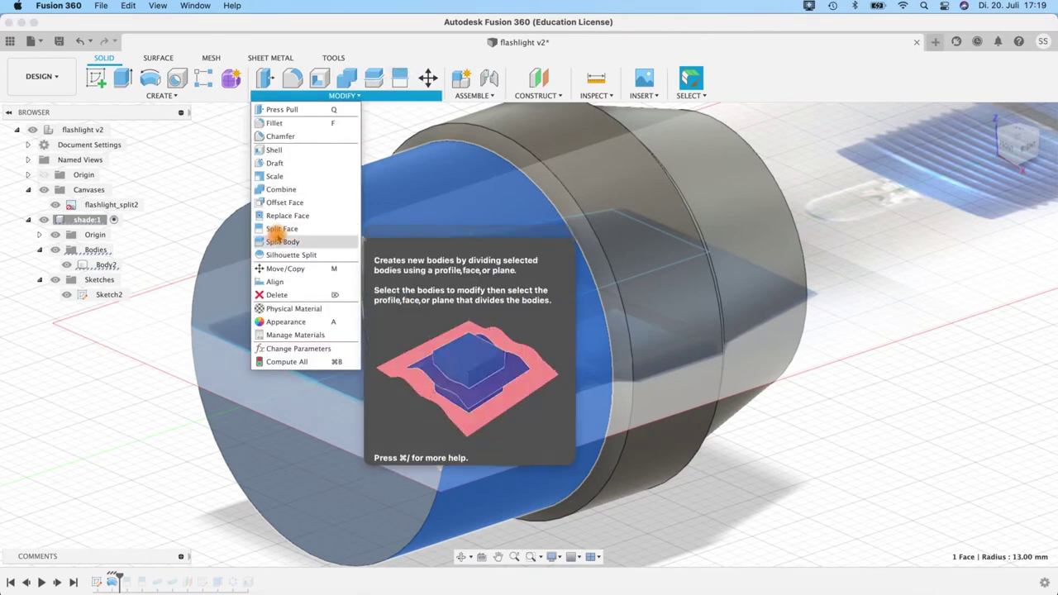
left_click(351, 231)
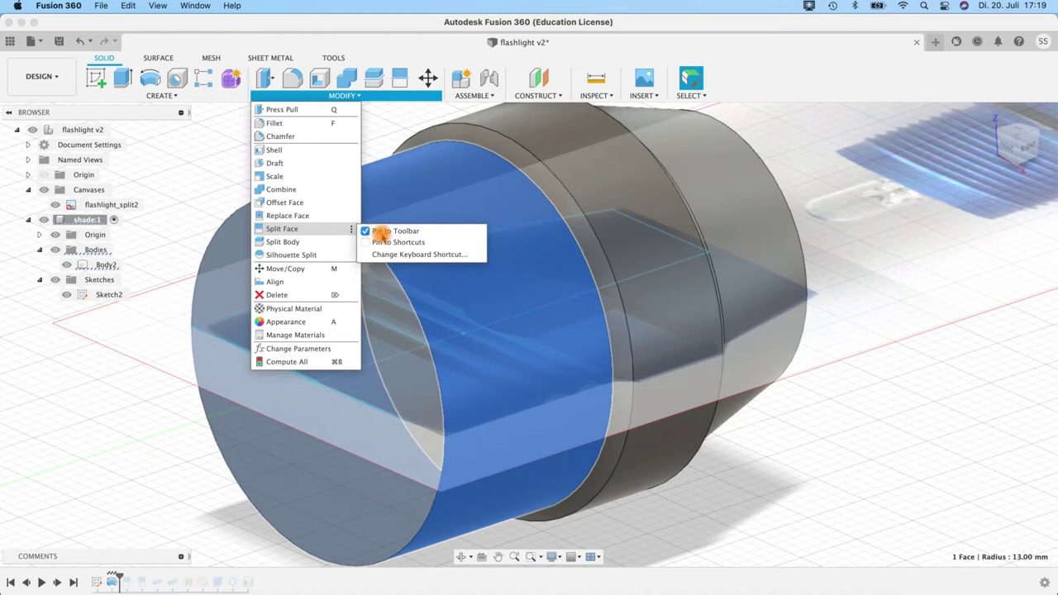
left_click(329, 252)
left_click(309, 230)
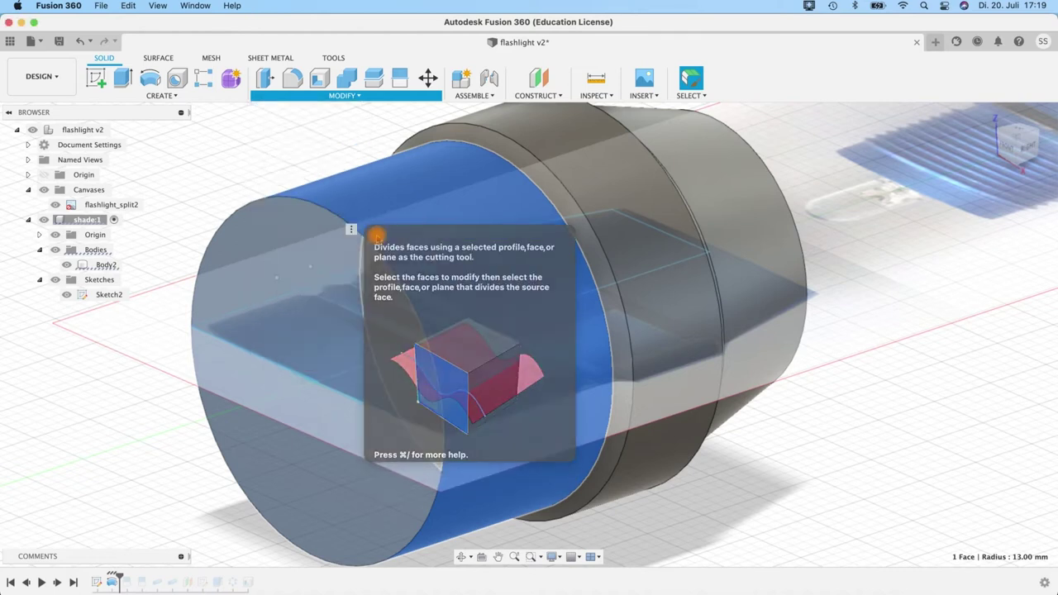
left_click(377, 238)
left_click(403, 217)
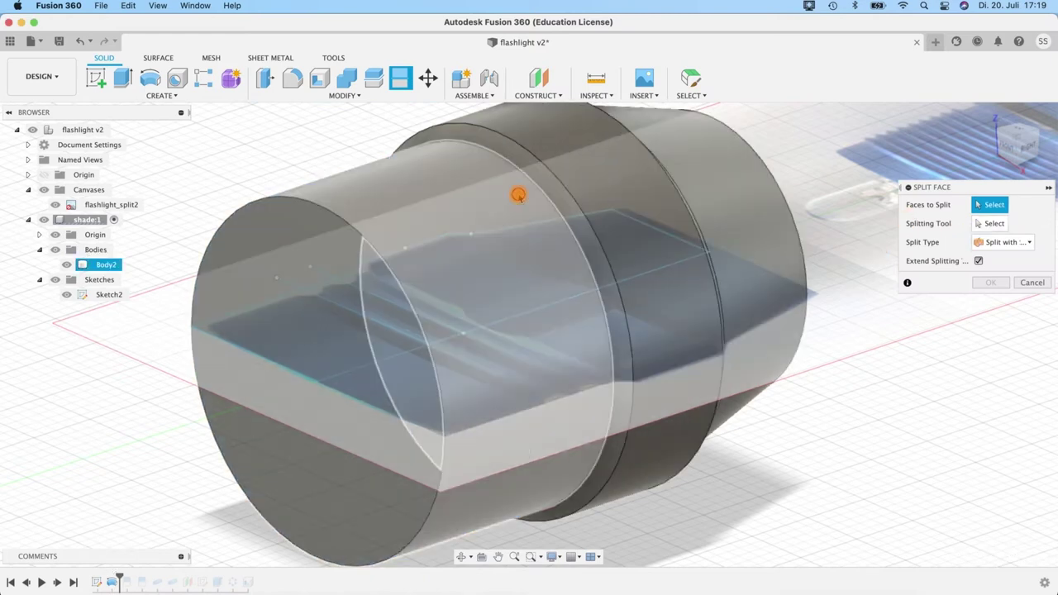
left_click(520, 194)
left_click(990, 224)
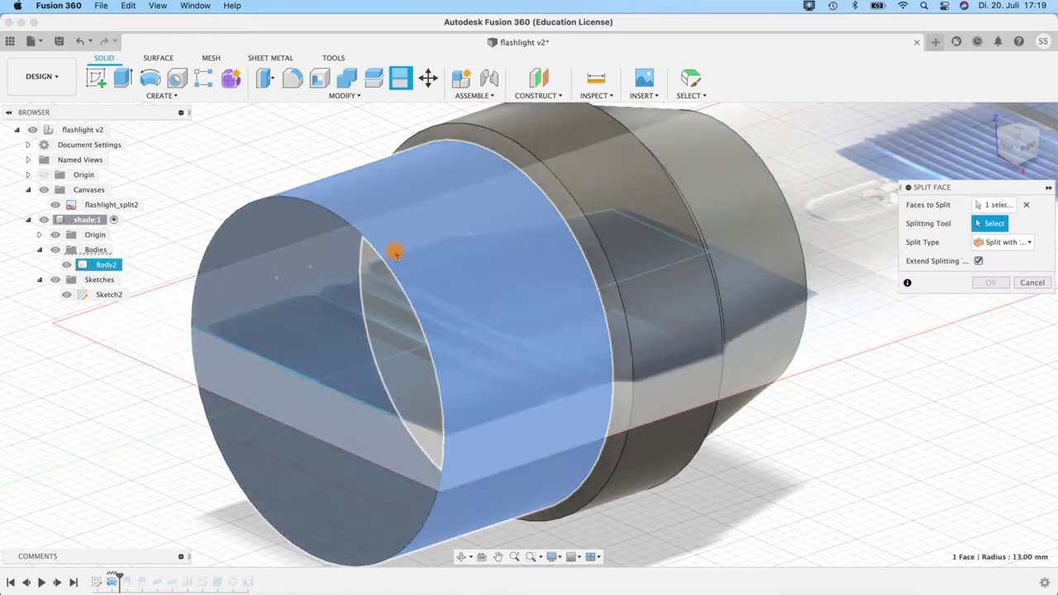
left_click(317, 273)
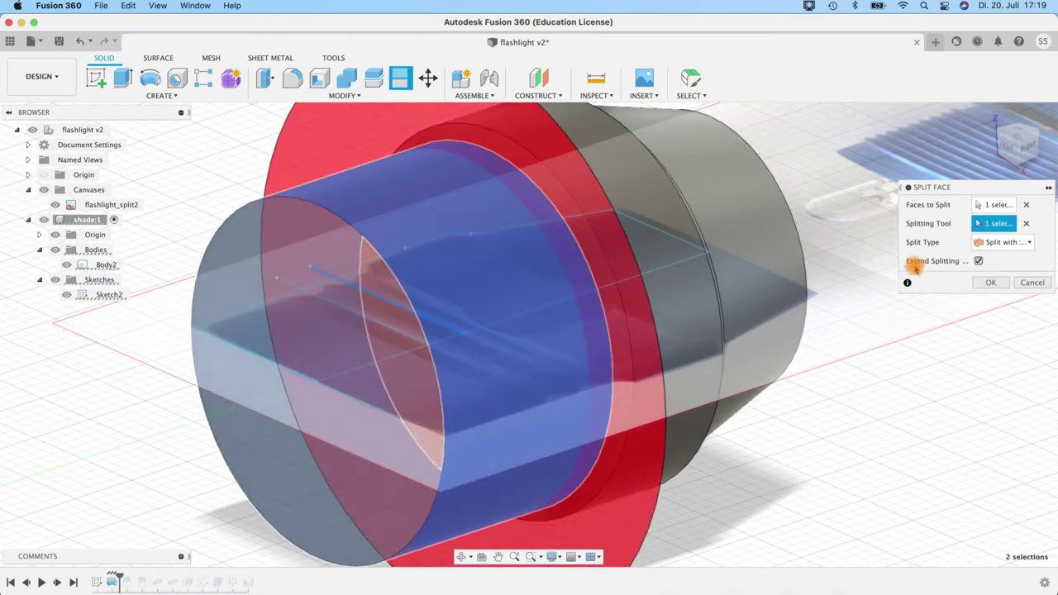
left_click(979, 261)
left_click(988, 283)
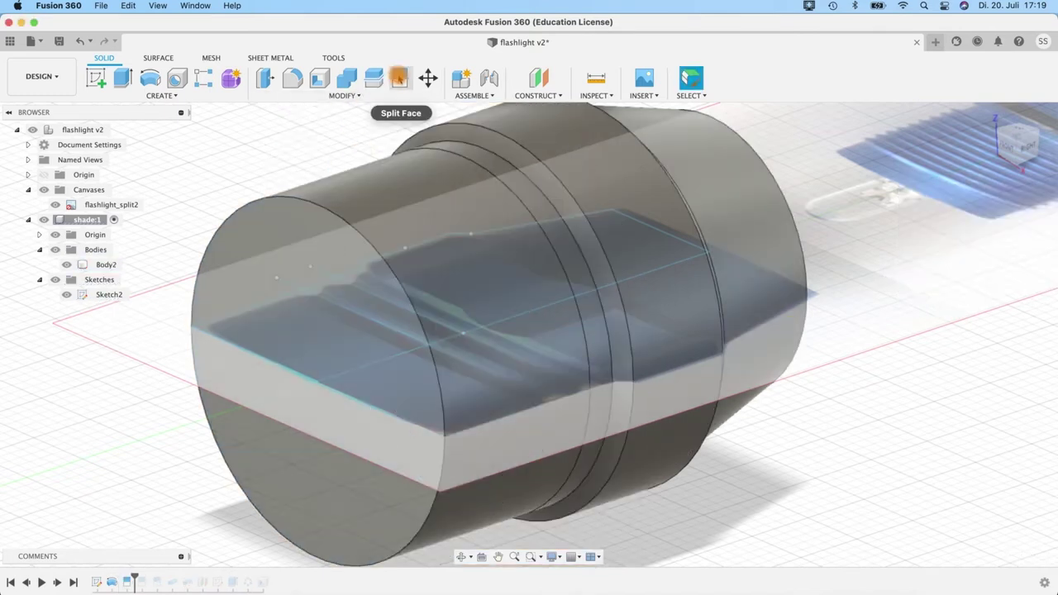
Step: Split the remaining large cylindrical face with the horizontal sketch line 10 mm from the shade's flat base
left_click(400, 77)
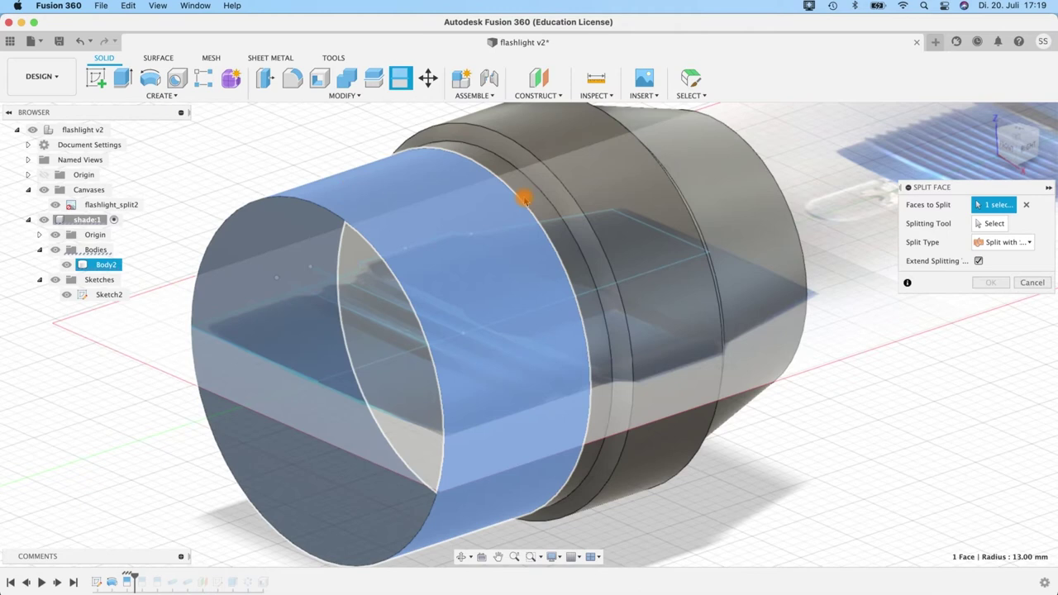
left_click(524, 197)
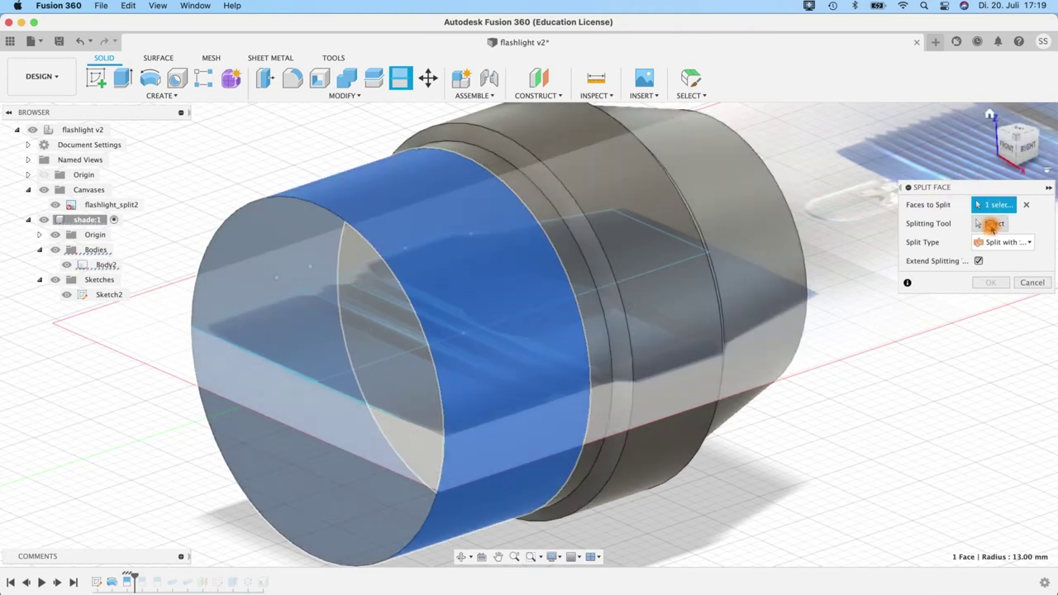
left_click(993, 224)
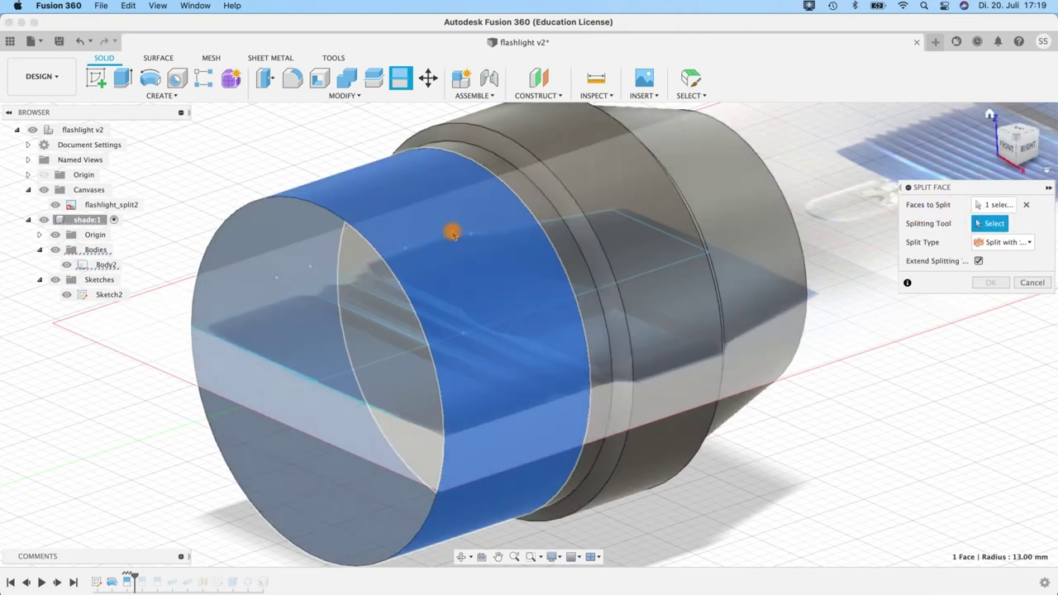
left_click(291, 285)
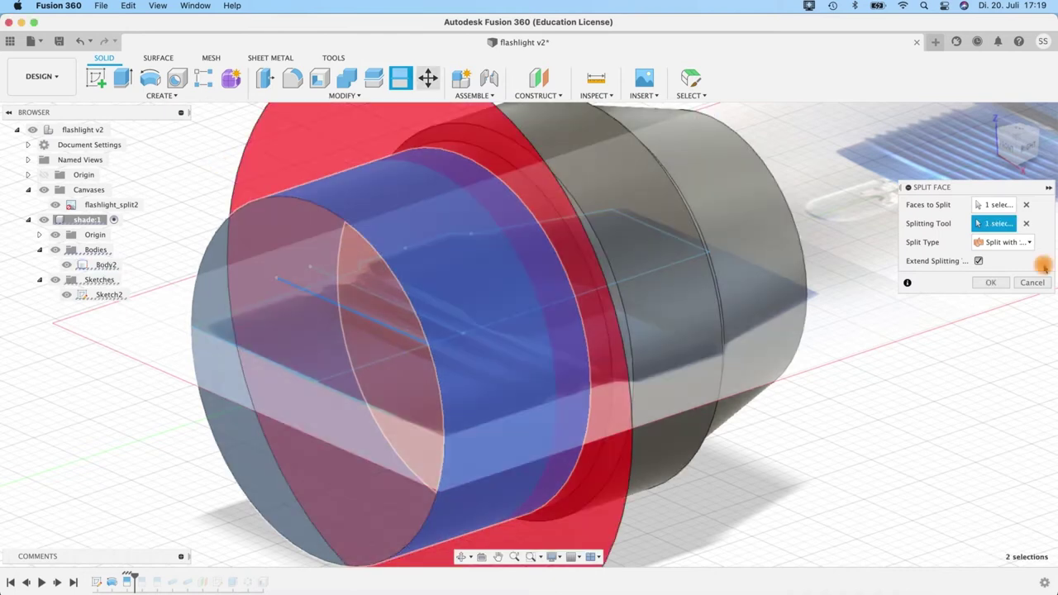
left_click(994, 283)
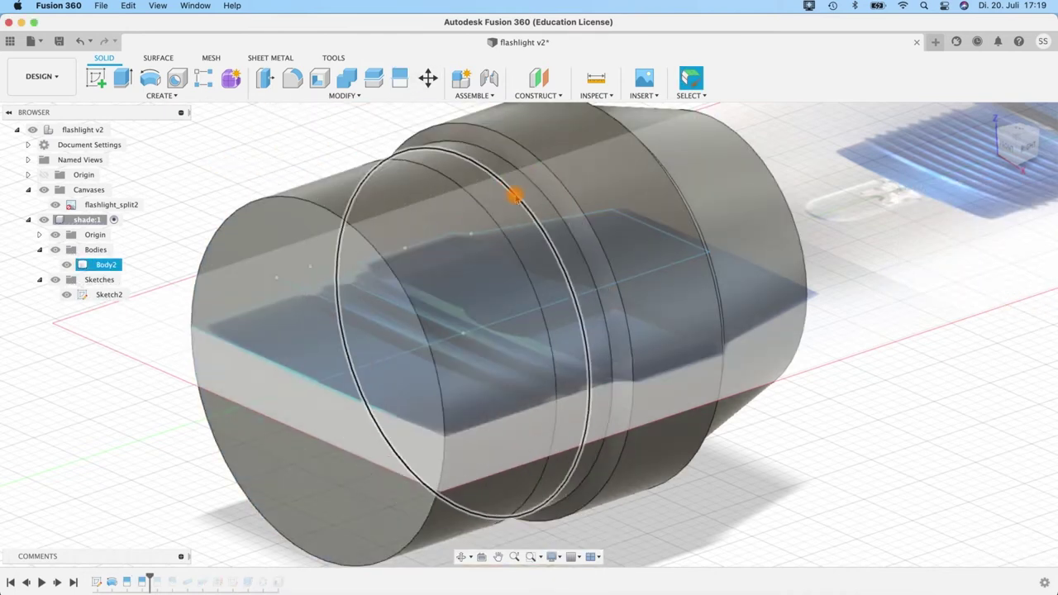
Step: Cut a groove into the shade with a 2 mm circular Pipe along the 13 mm radius split edge nearer the flat base
scroll(735, 385, "up", 3)
scroll(734, 387, "down", 5)
middle_click_drag(811, 367, 849, 404, "shift")
middle_click_drag(326, 178, 229, 208)
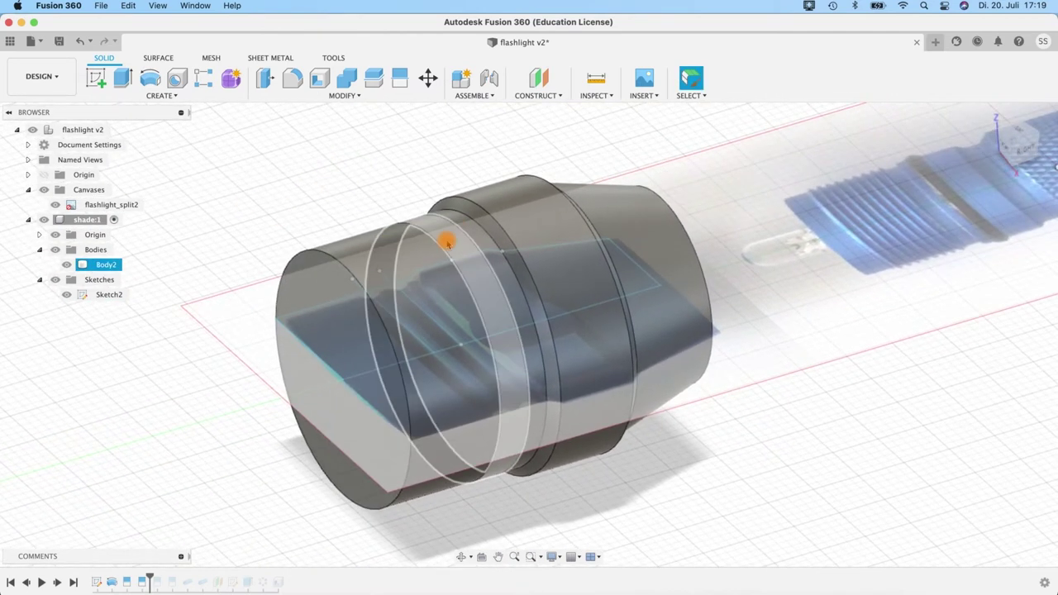
left_click(416, 230)
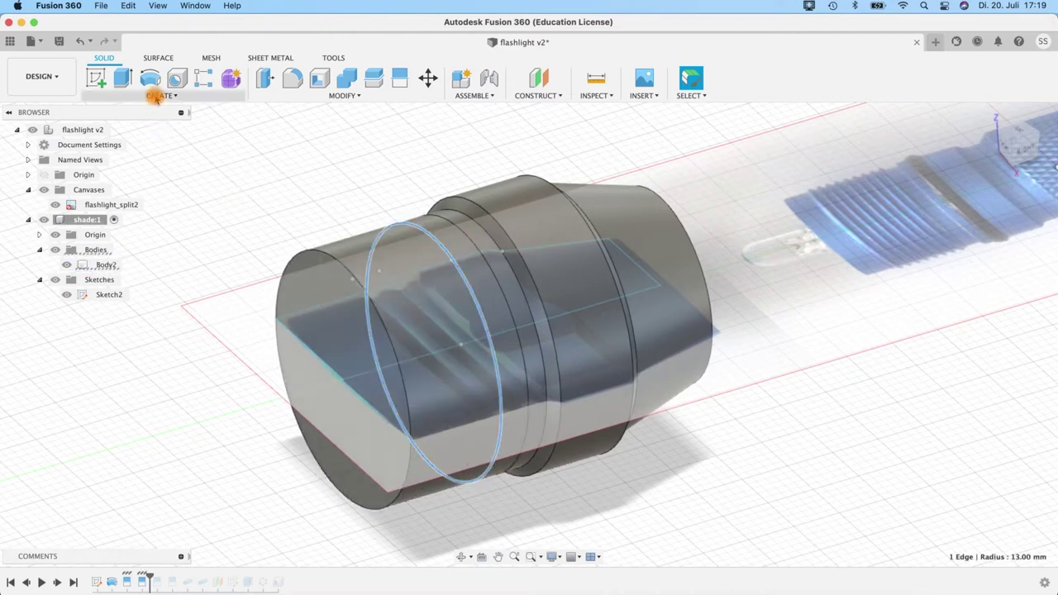
left_click(155, 96)
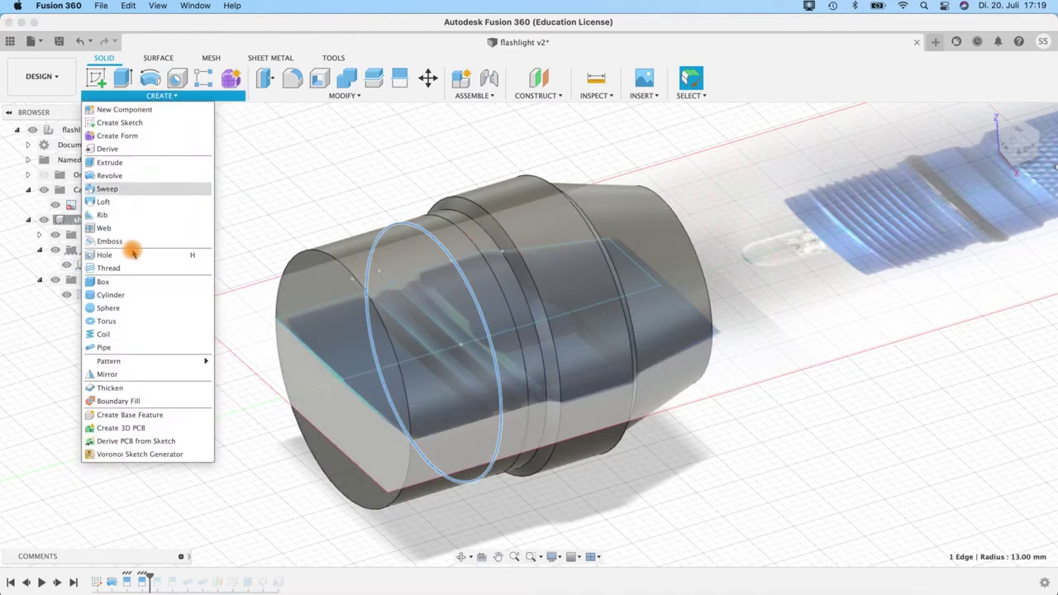
left_click(154, 347)
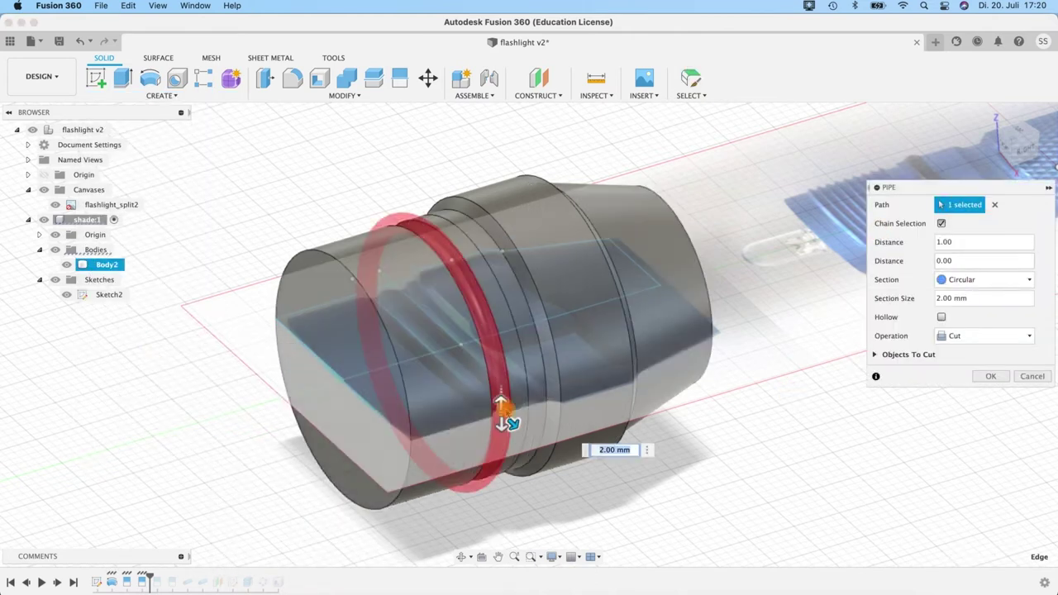
scroll(504, 421, "up", 2)
left_click_drag(993, 295, 901, 301)
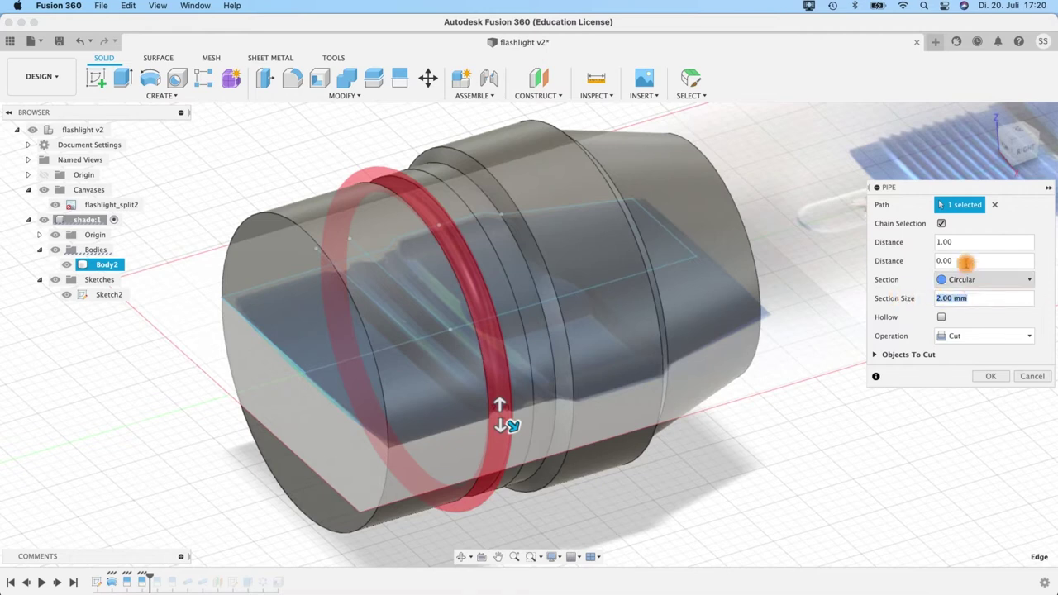
left_click(953, 336)
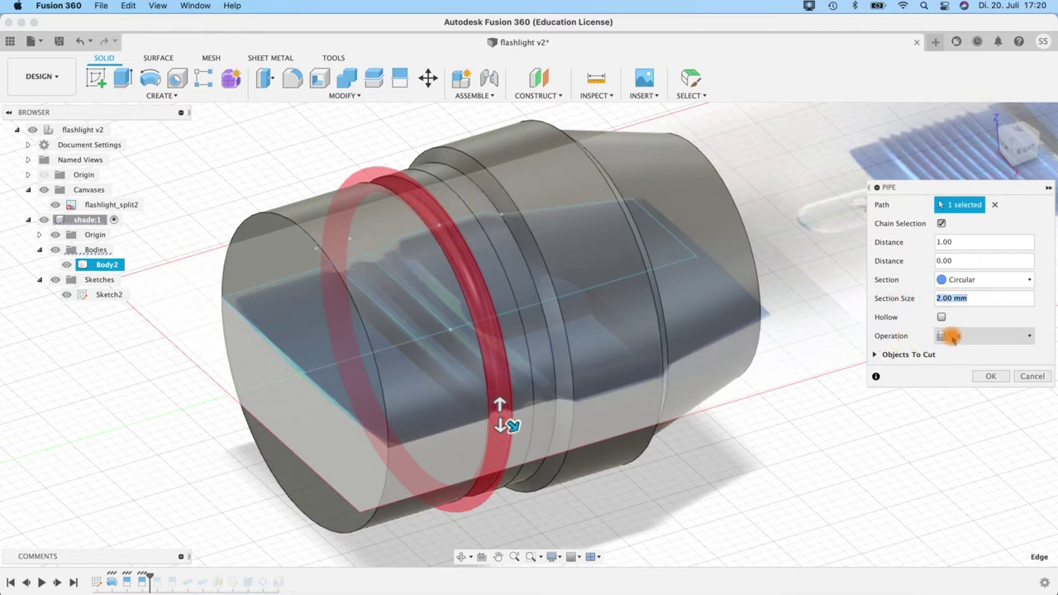
left_click(953, 336)
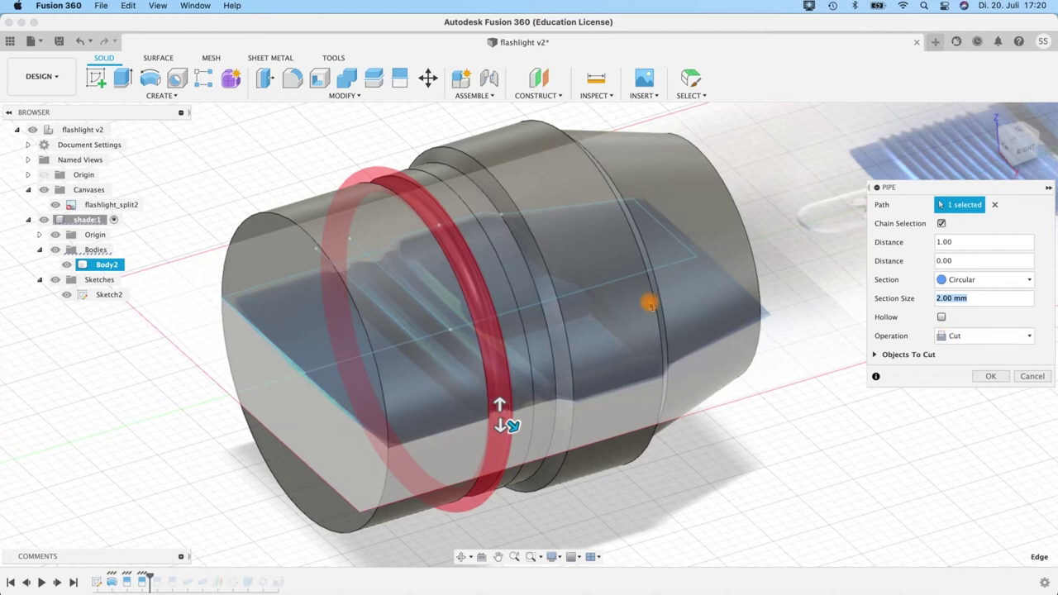
left_click(984, 377)
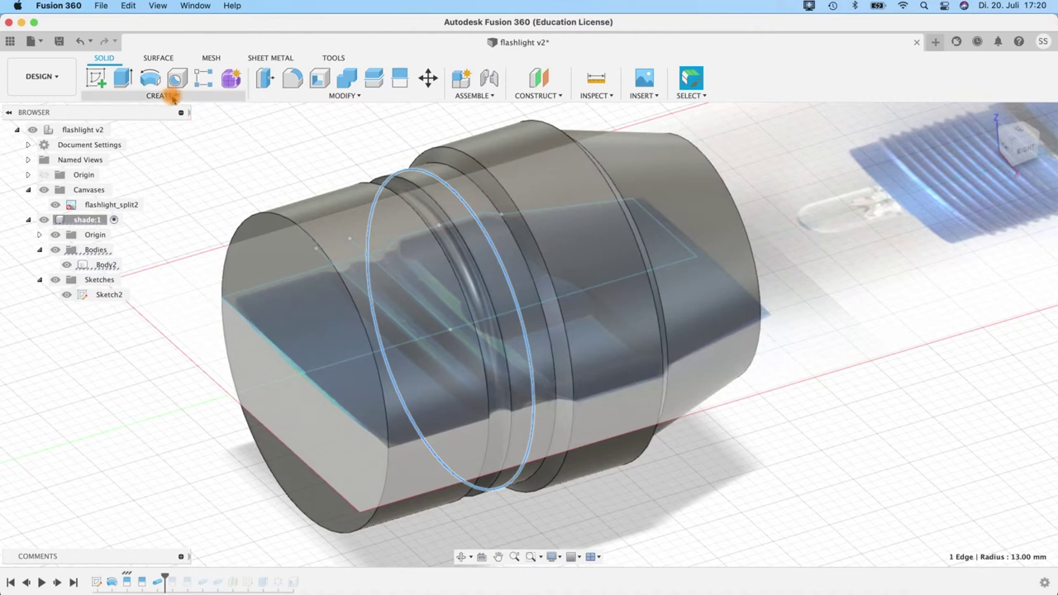
Step: Cut a second 2 mm circular Pipe groove along the neighbouring split edge, closer to the shade's wide collar
right_click(447, 189)
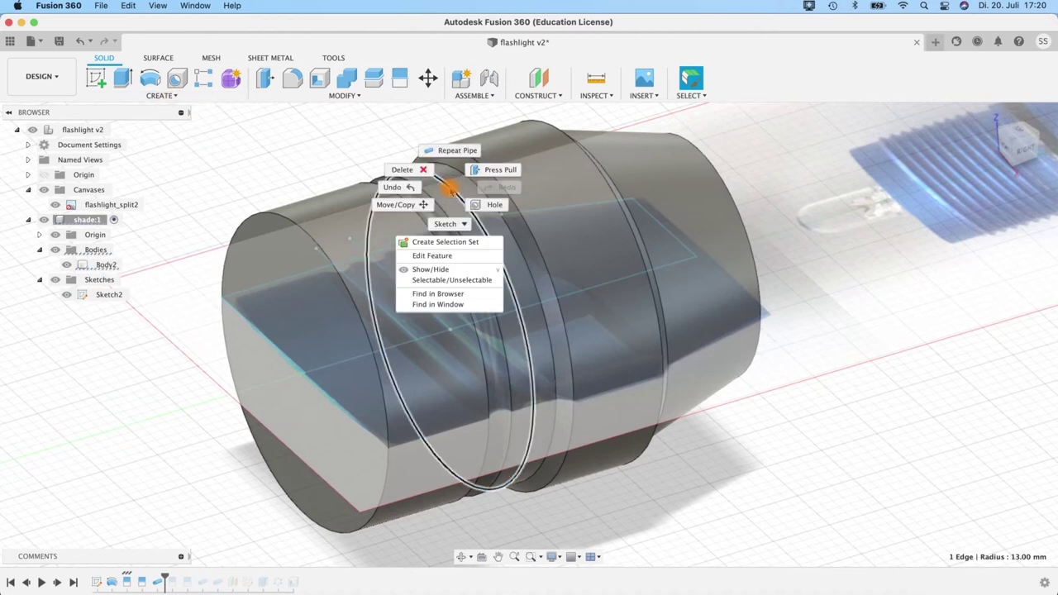
left_click(454, 152)
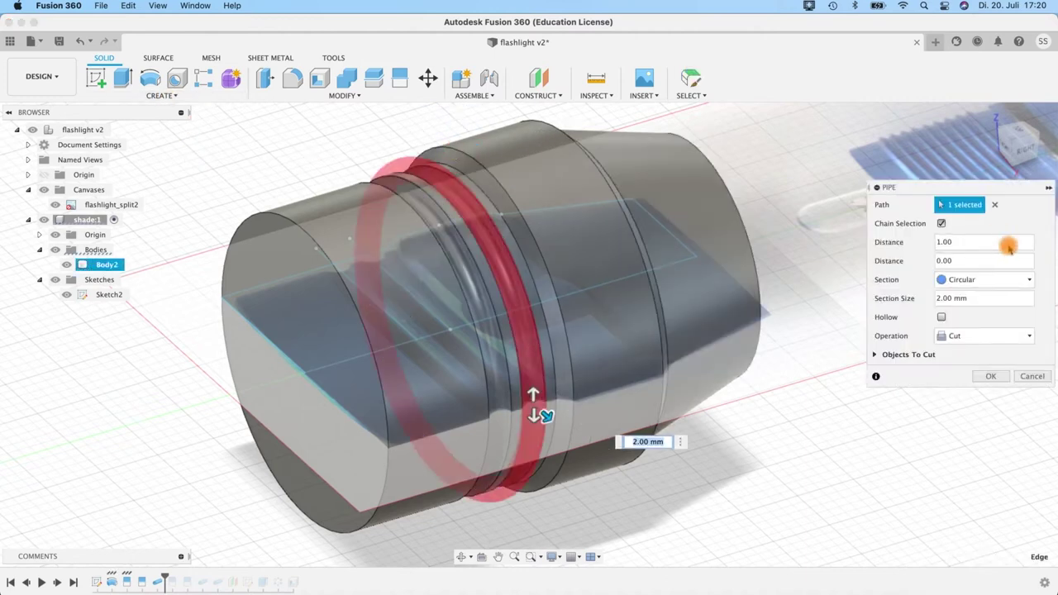
left_click(989, 377)
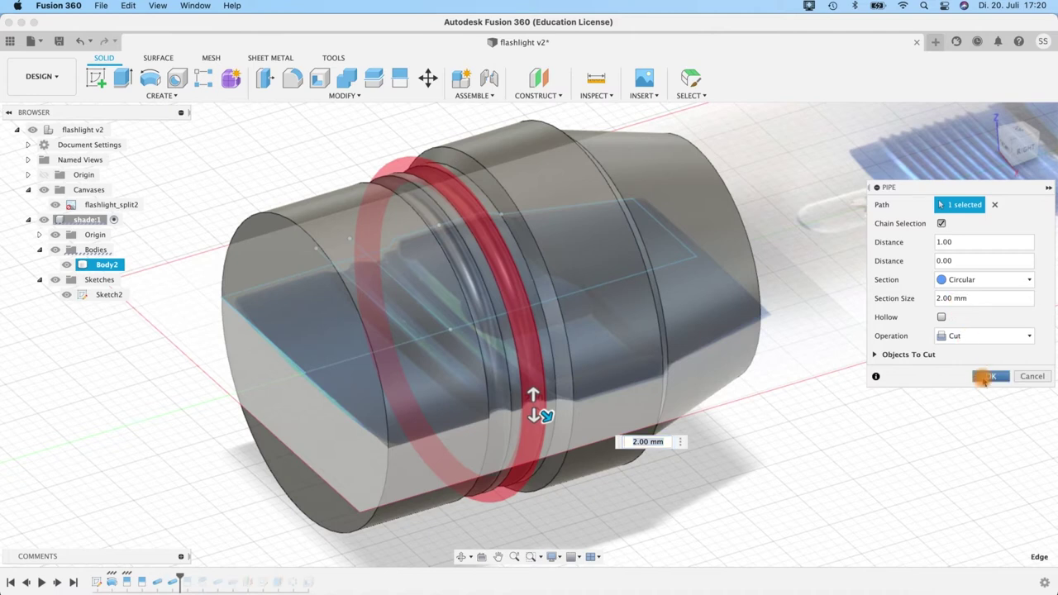
Step: Create a construction plane offset -48.13 mm from the XZ plane, crossing the shade's tapered end
middle_click_drag(743, 417, 500, 195, "shift")
left_click(500, 195)
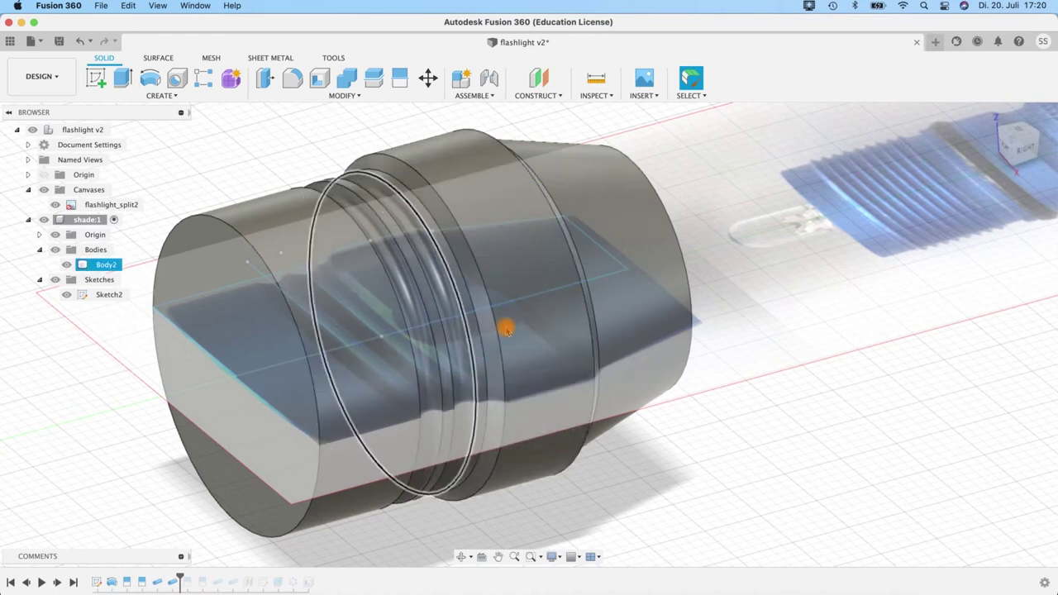
middle_click_drag(783, 319, 783, 318, "shift")
scroll(783, 318, "down", 5)
middle_click_drag(847, 389, 618, 400)
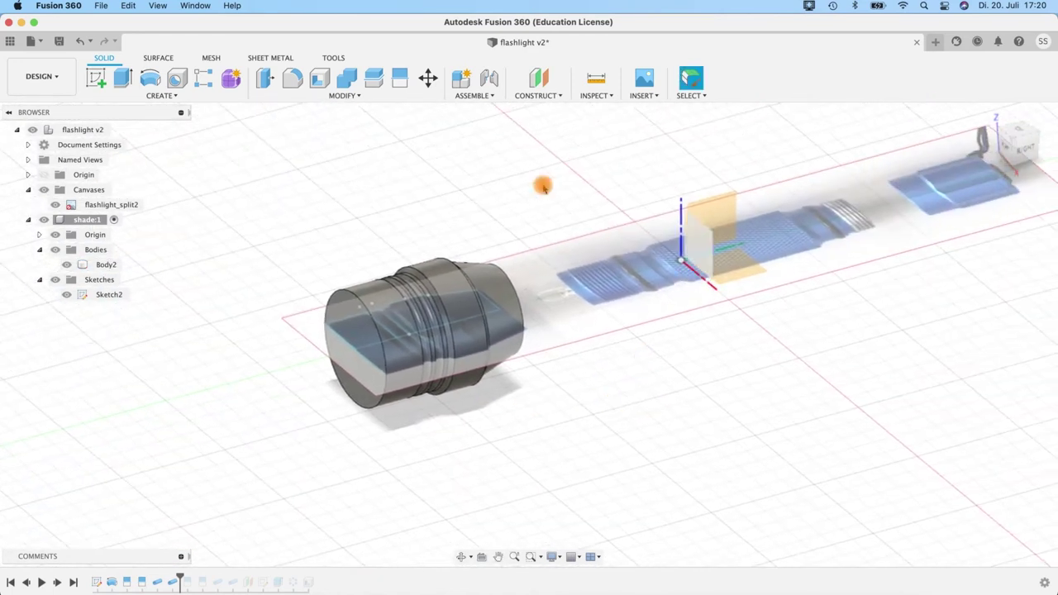
left_click(546, 96)
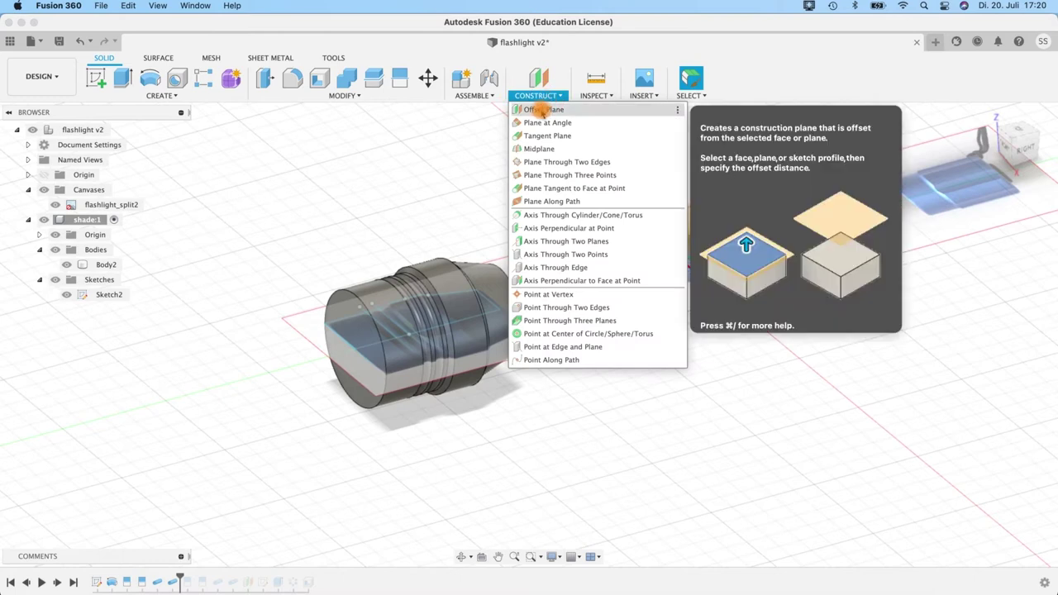
left_click(542, 110)
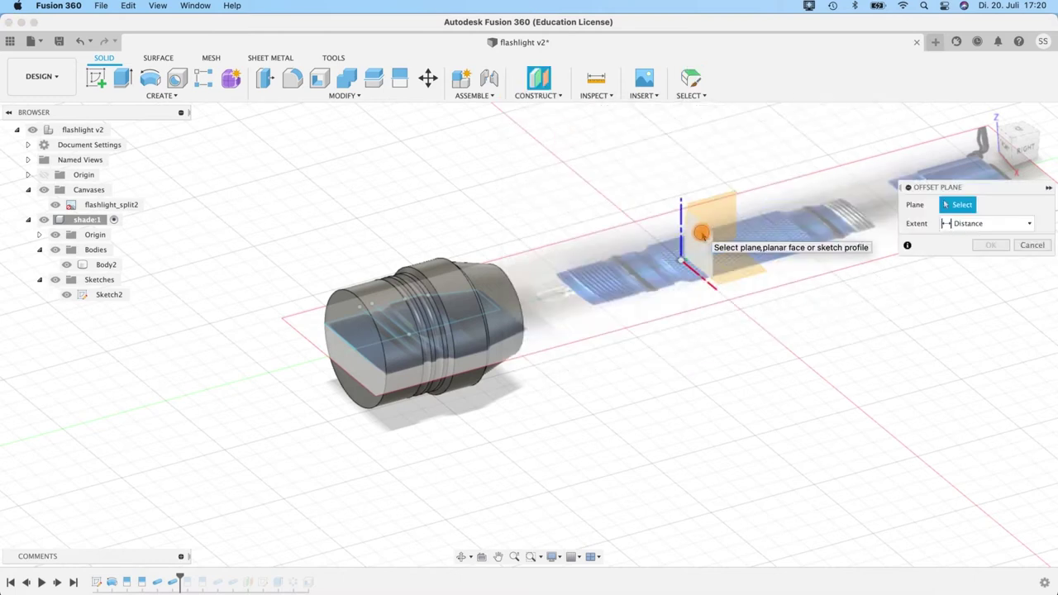
left_click(697, 243)
left_click_drag(724, 213, 486, 282)
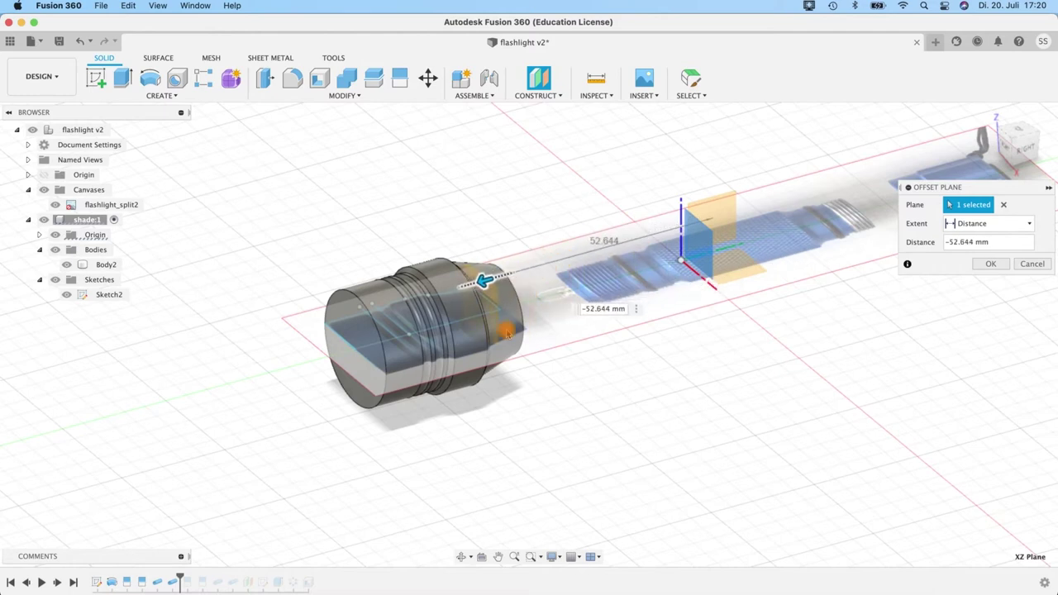
middle_click_drag(494, 429, 477, 439, "shift")
mouse_move(452, 266)
left_mouse_down()
mouse_move(437, 267)
mouse_move(683, 242)
mouse_move(439, 267)
mouse_move(451, 266)
left_mouse_up()
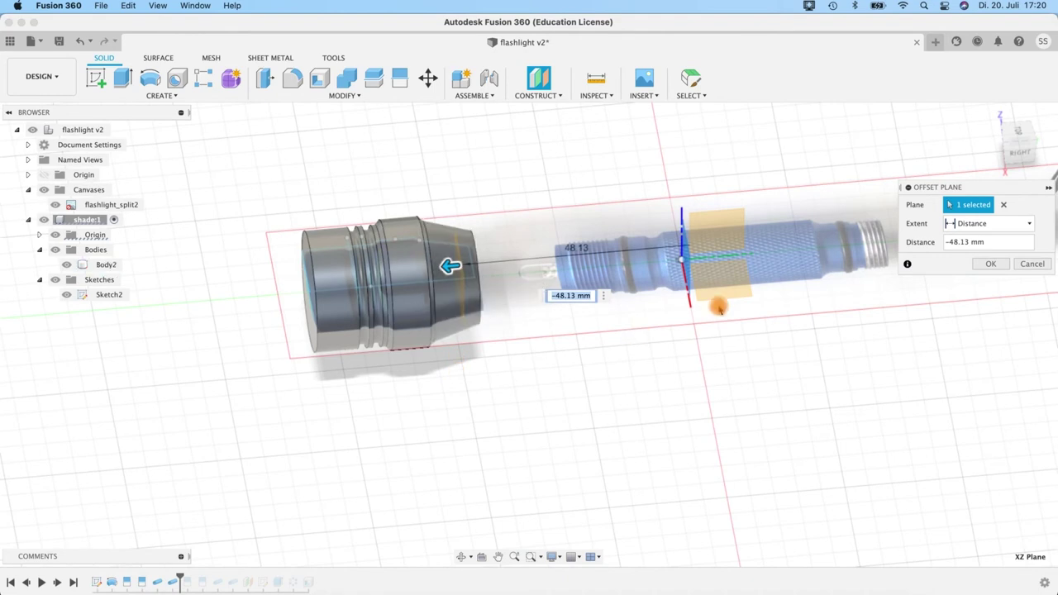
left_click(986, 264)
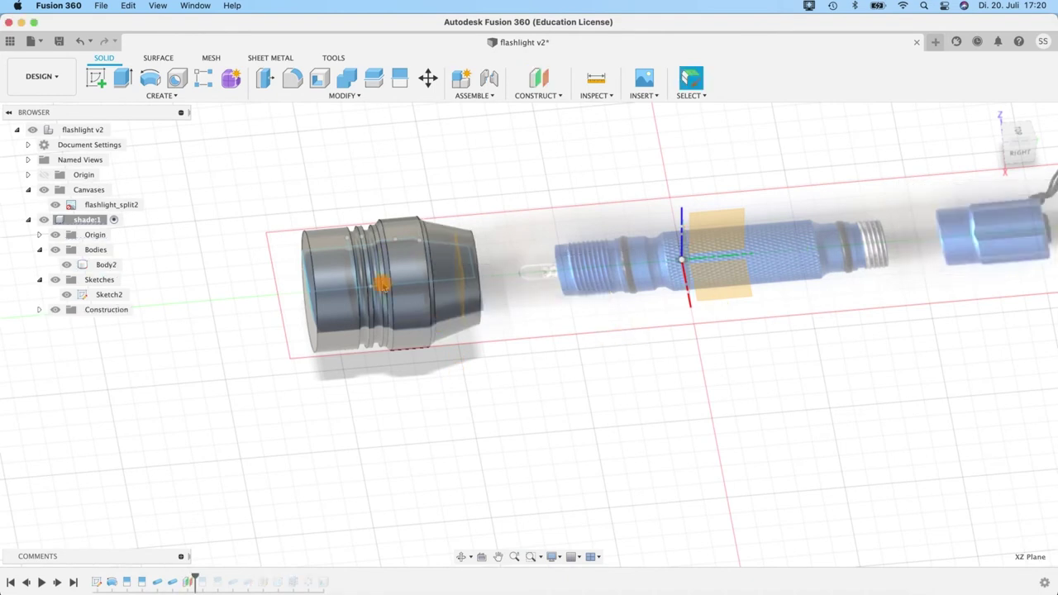
Step: Create a sketch on the new offset plane and view it straight from the front
middle_click_drag(571, 346, 588, 335, "shift")
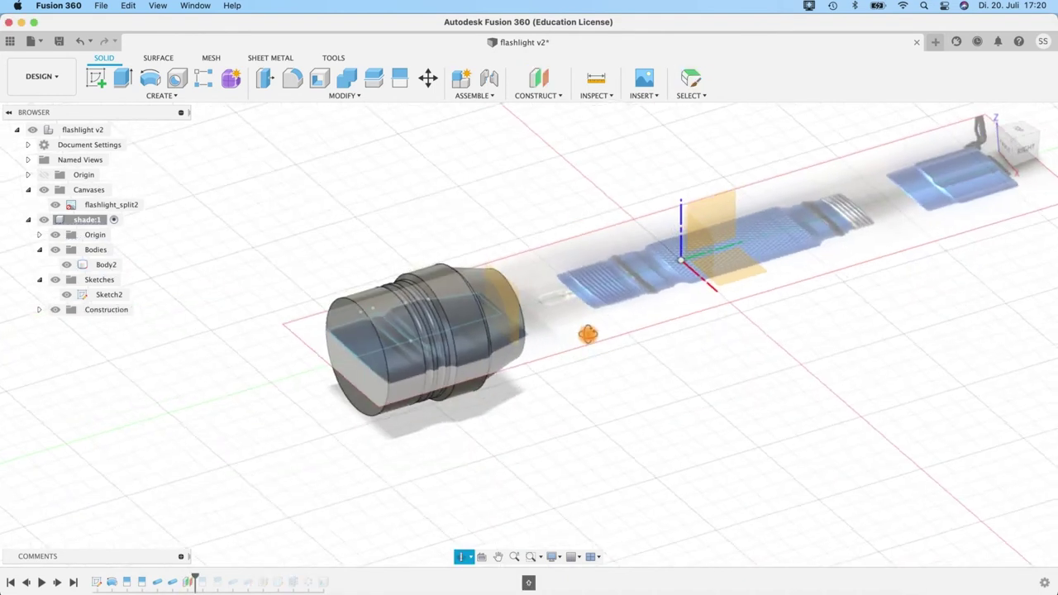
scroll(580, 335, "up", 5)
left_click(470, 265)
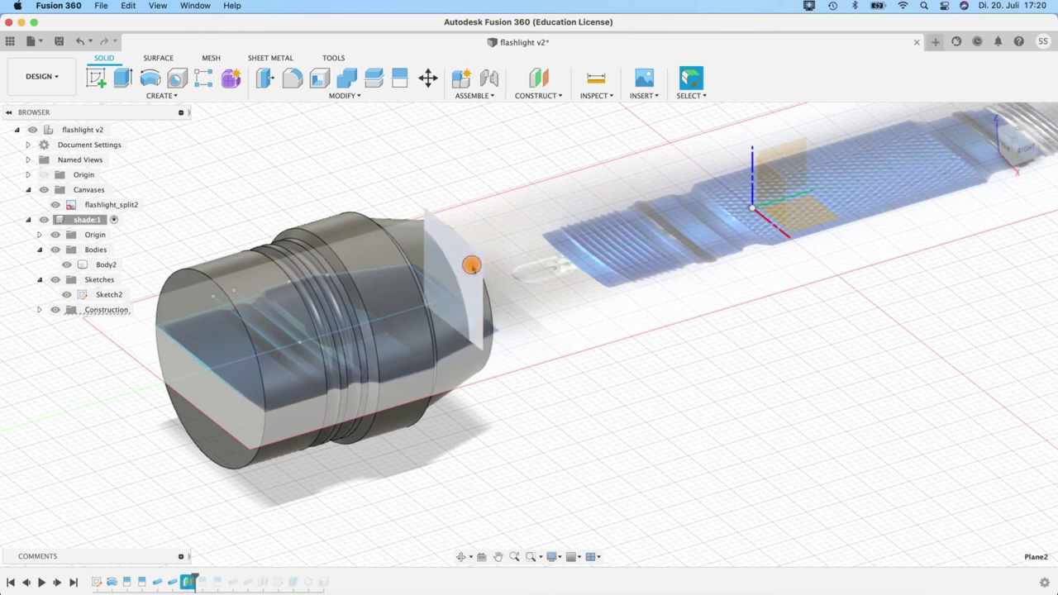
right_click(471, 265)
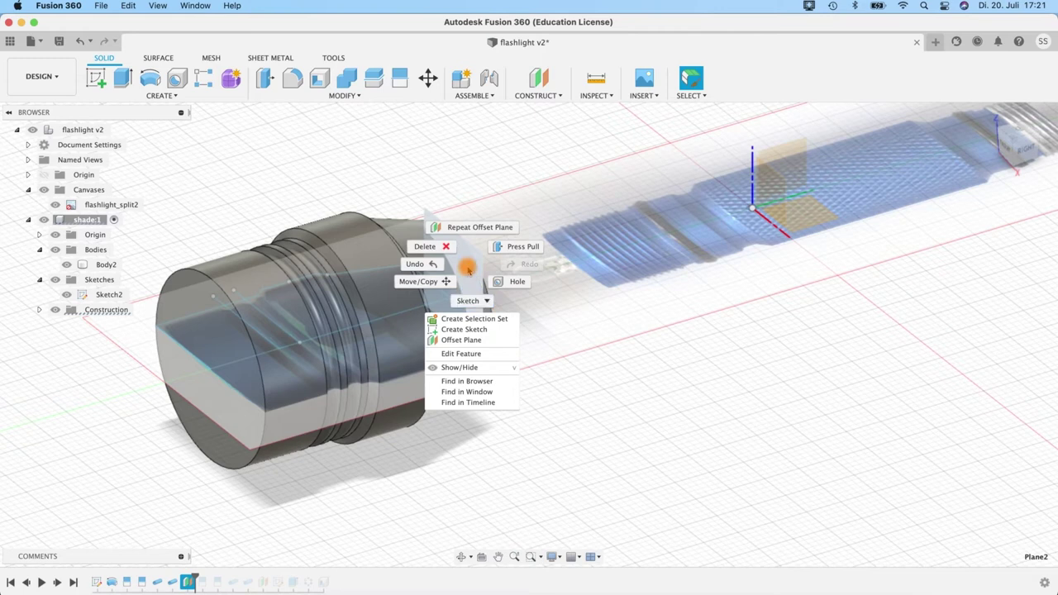
left_click(463, 330)
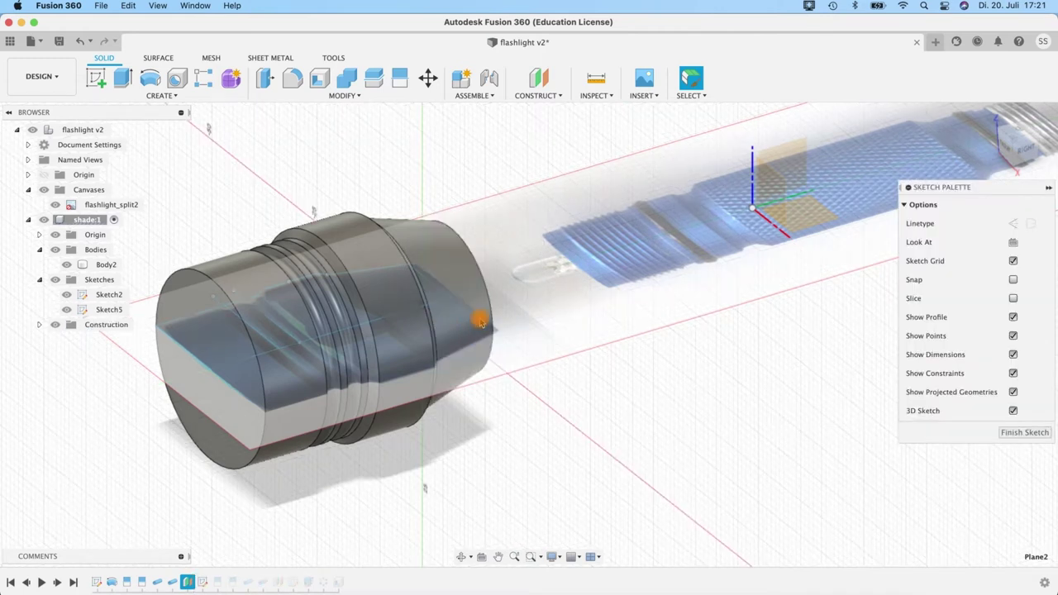
left_click(1008, 146)
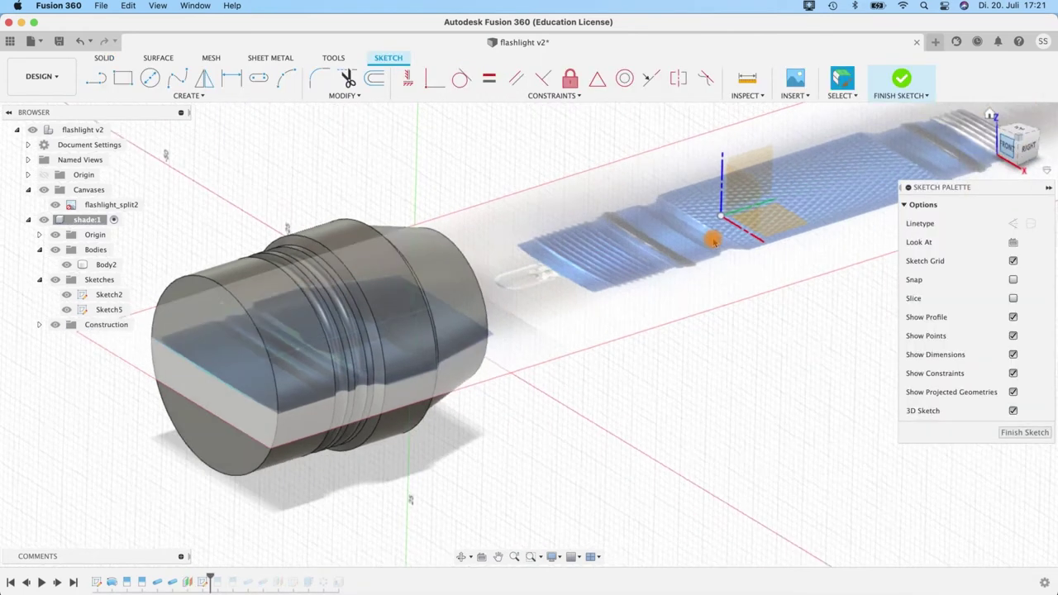
scroll(505, 243, "up", 4)
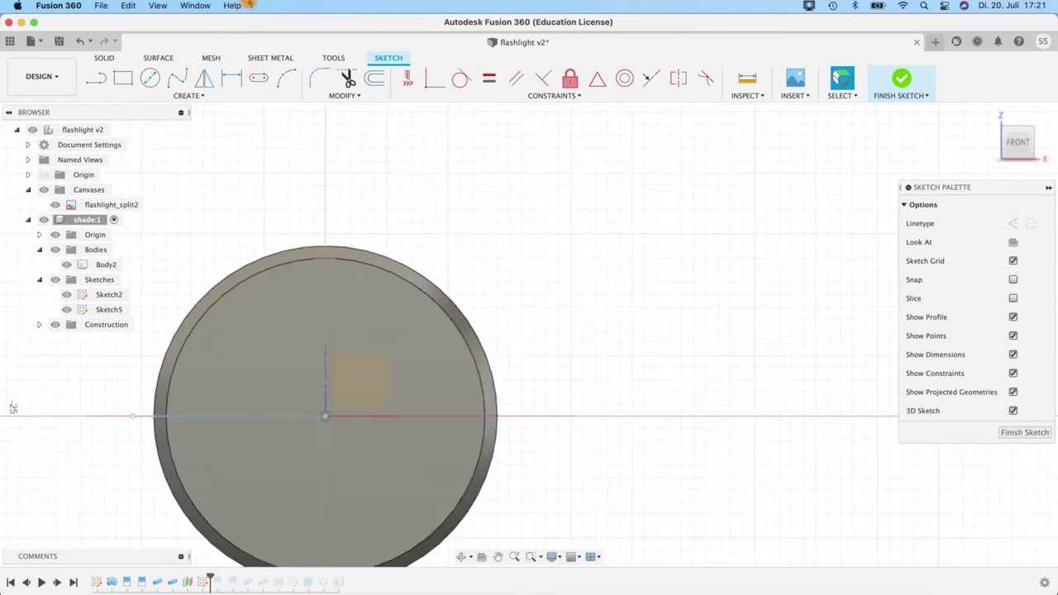
Step: Draw a vertical line about 18.7 mm long upward from the sketch origin
left_click(95, 79)
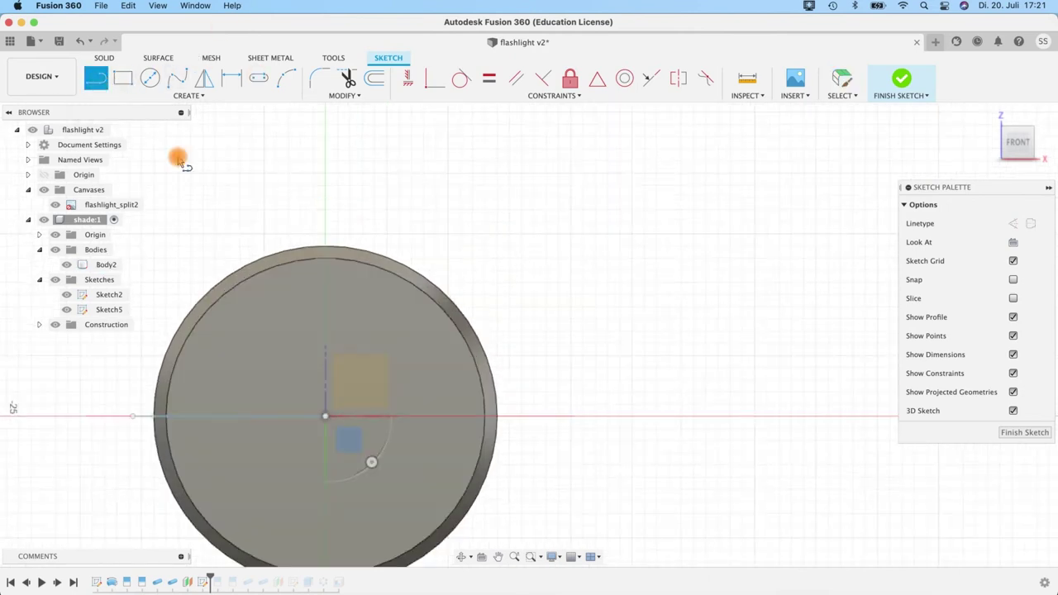
left_click(325, 416)
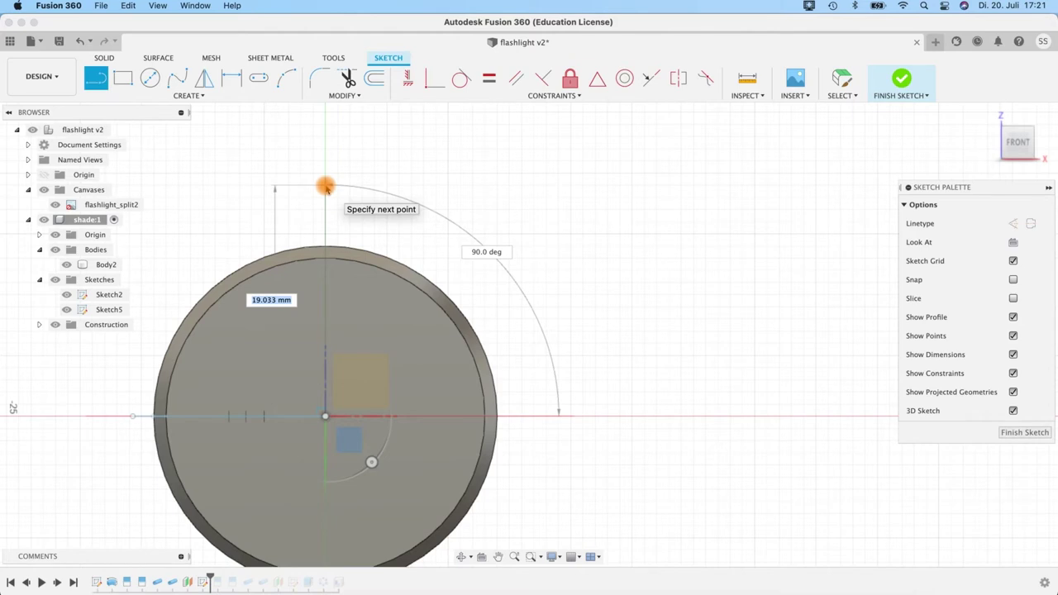
type("20")
key("Tab")
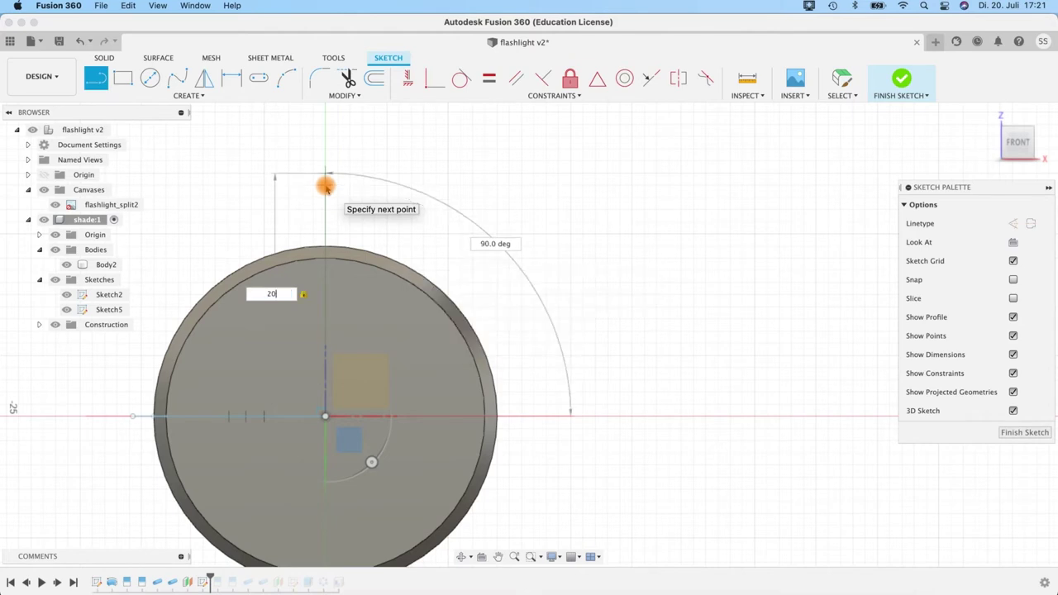
left_click(325, 189)
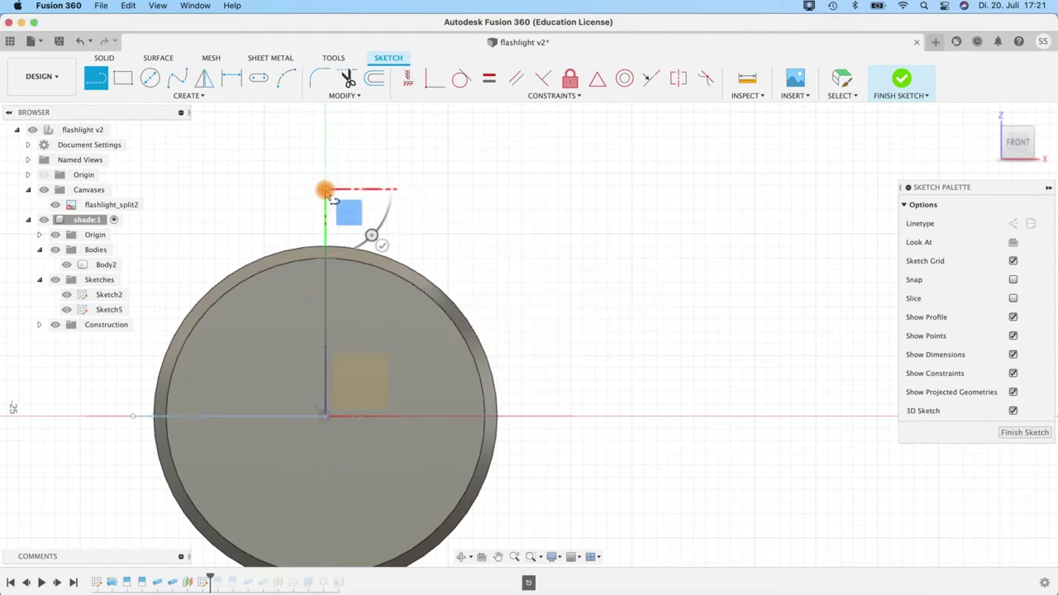
key("Escape")
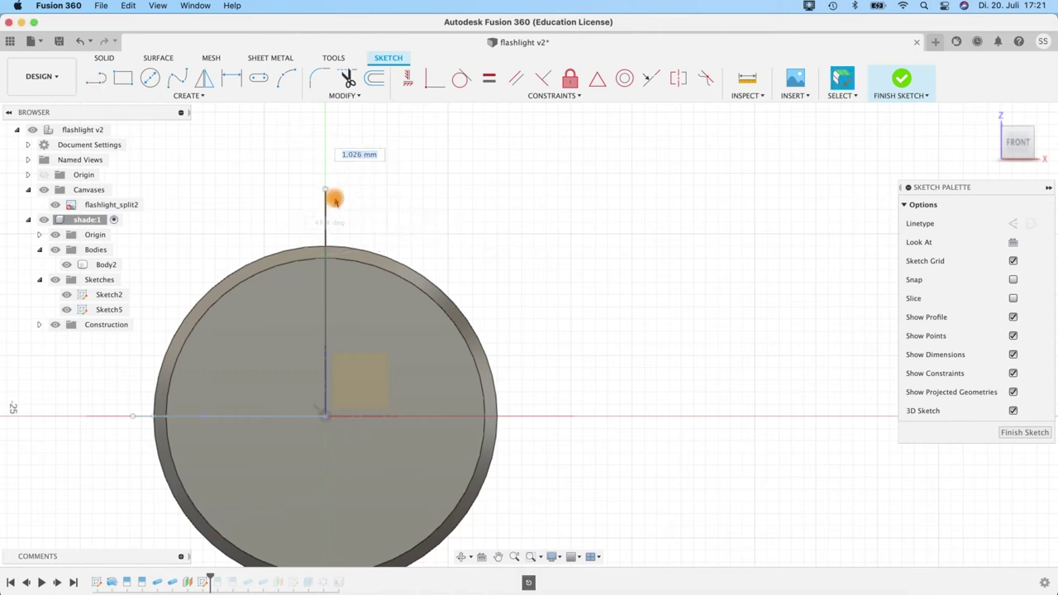
Step: Dimension the vertical line to 20 mm and convert it to a construction line
left_click(326, 200)
key("d")
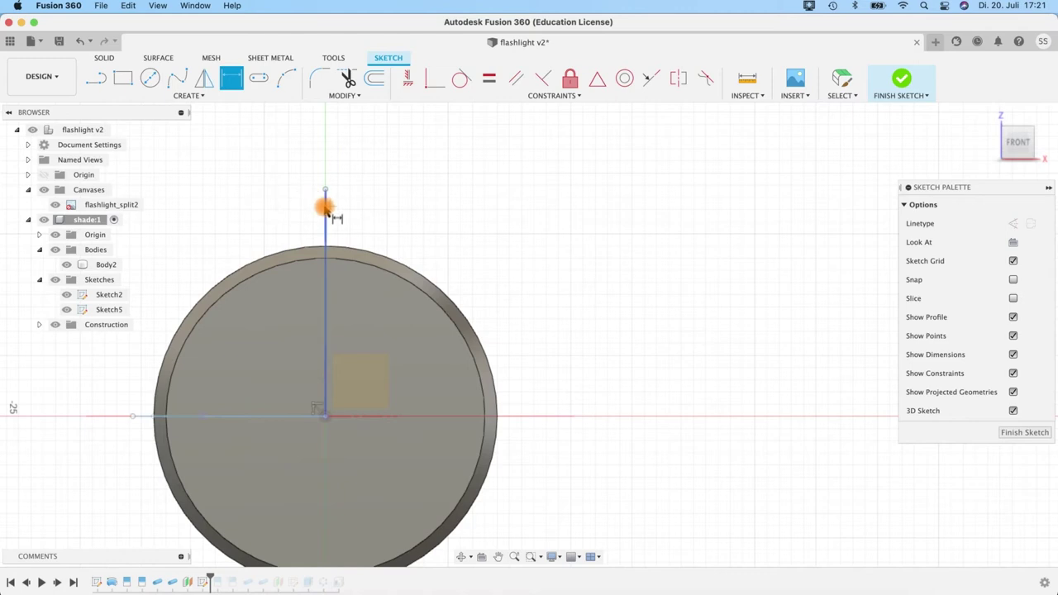
left_click(326, 218)
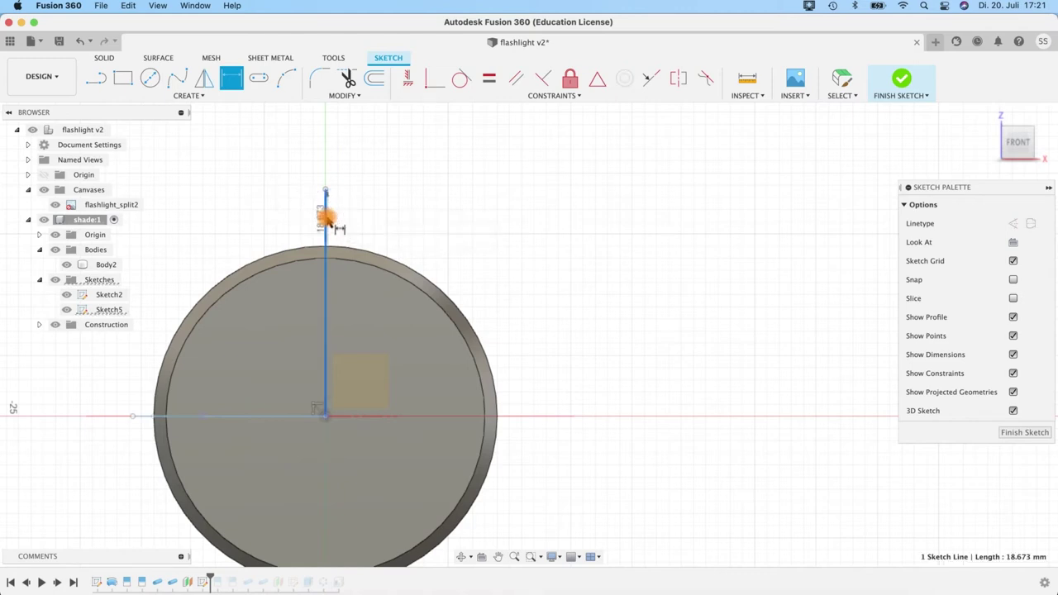
left_click(283, 198)
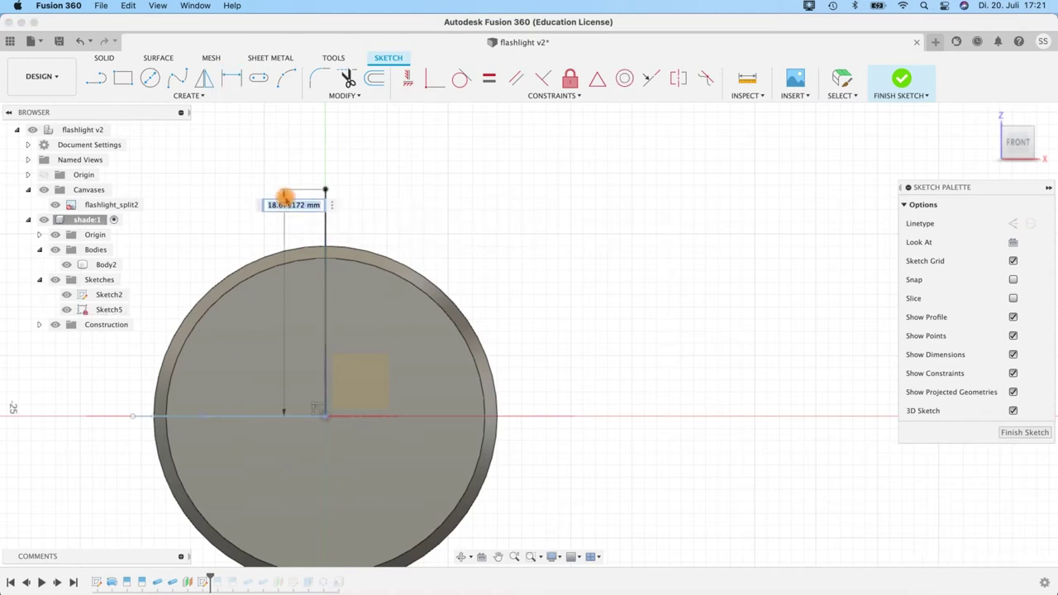
key("Return")
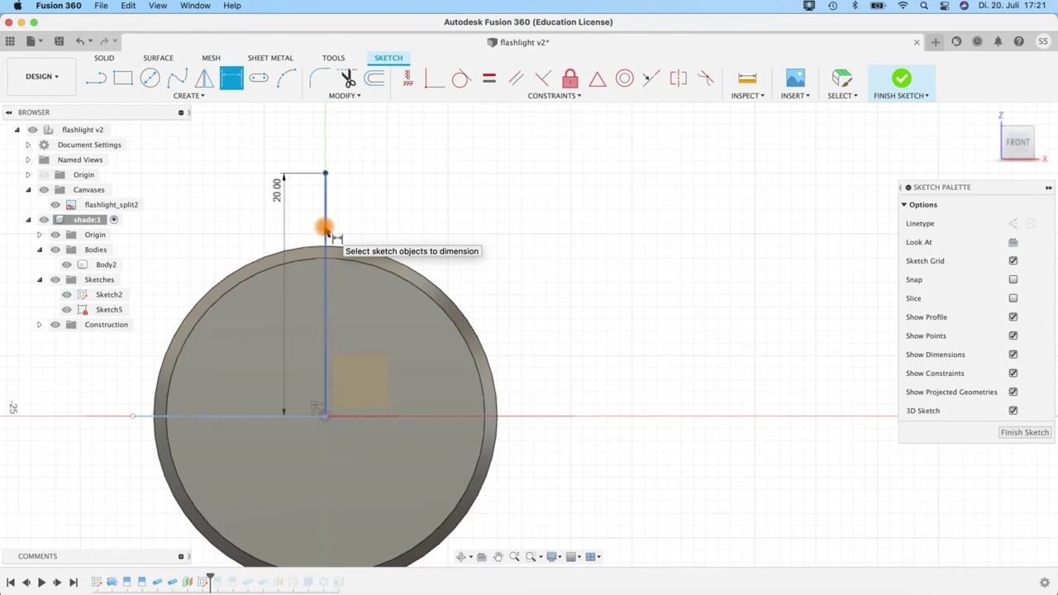
key("Escape")
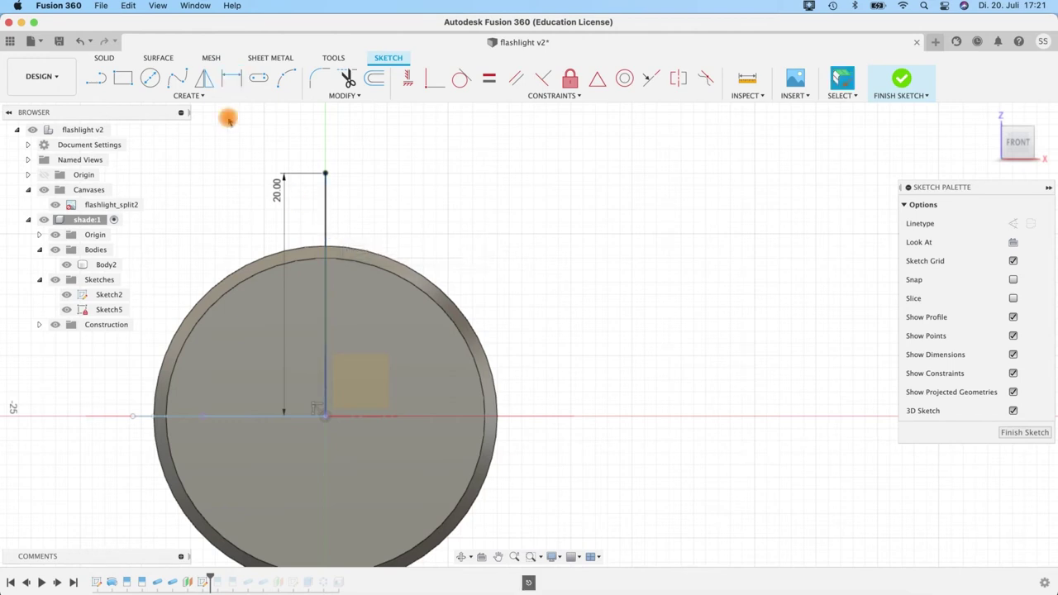
left_click(325, 218)
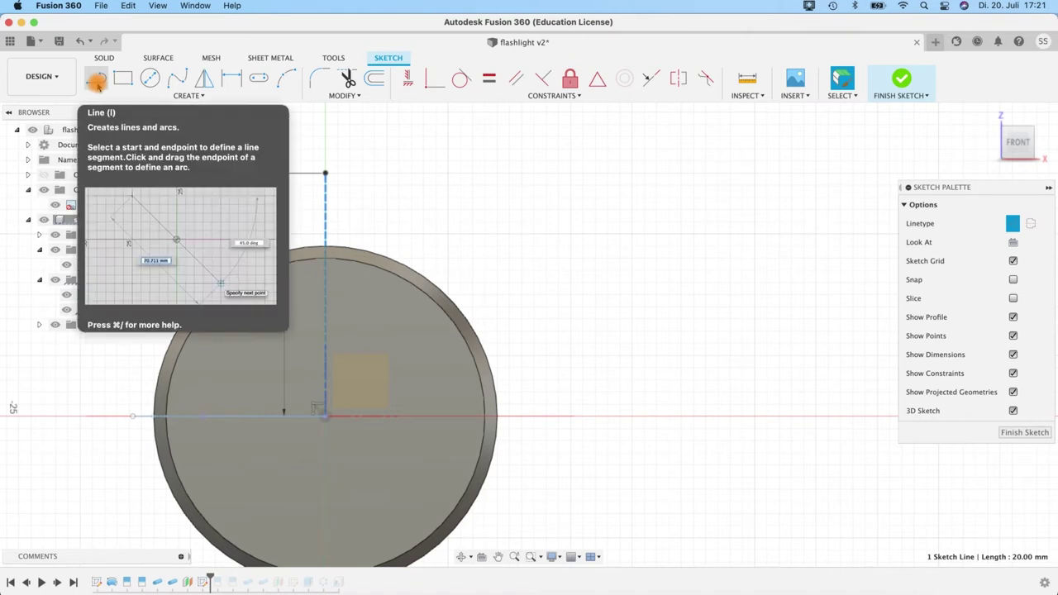
Step: Draw a 13.5 mm diameter circle centred on the upper end of the construction line and finish the sketch
left_click(150, 77)
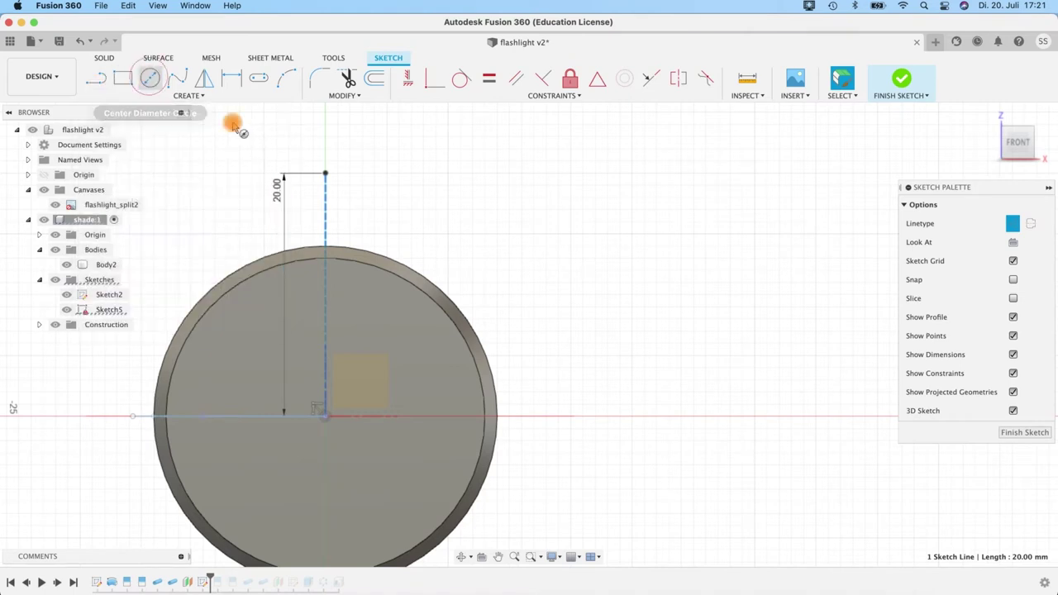
left_click(326, 176)
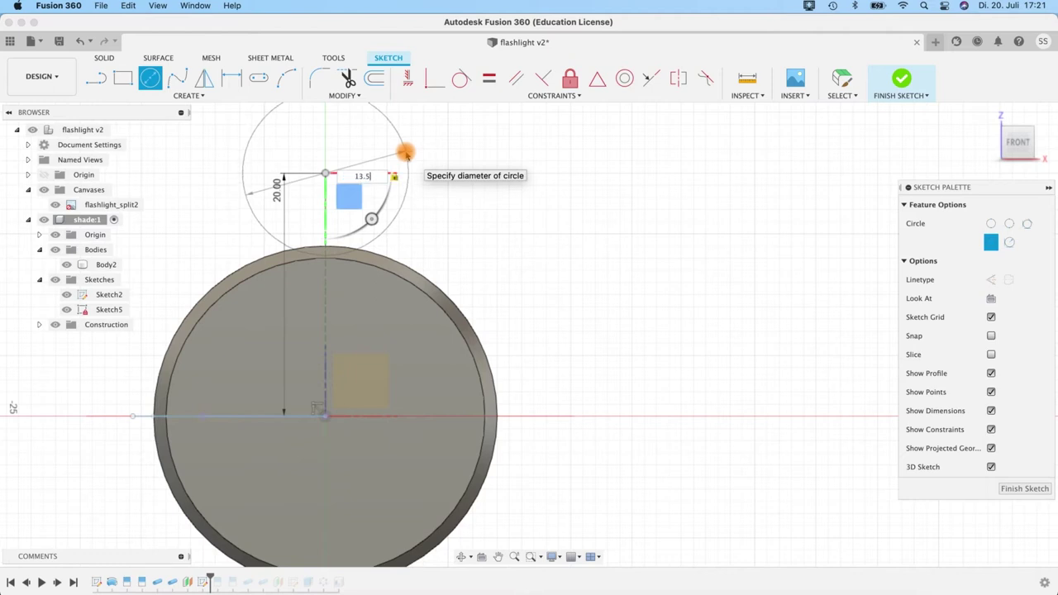
key("Return")
key("Escape")
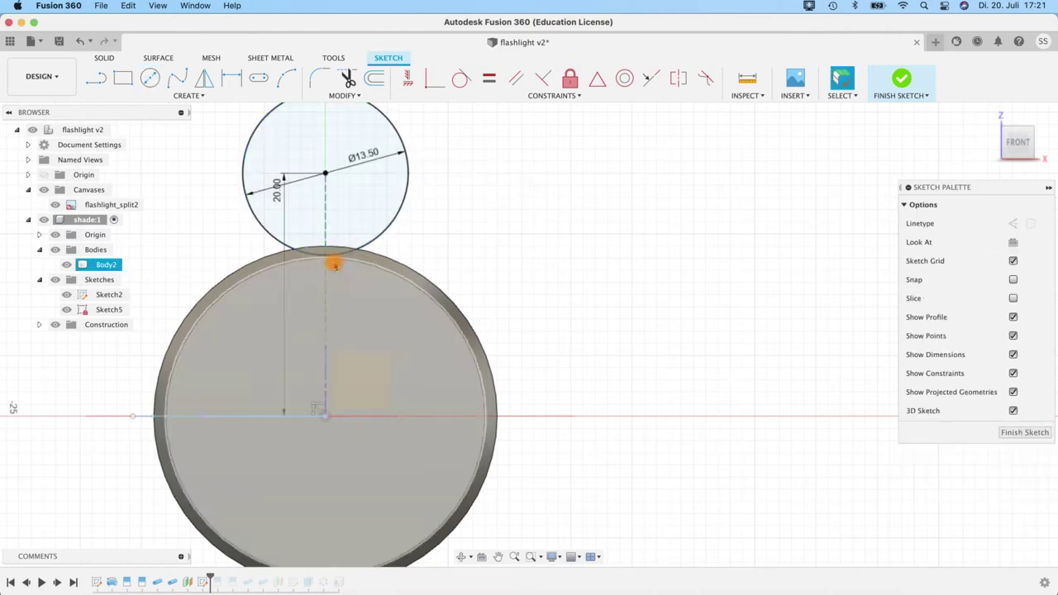
scroll(335, 264, "up", 5)
key("Escape")
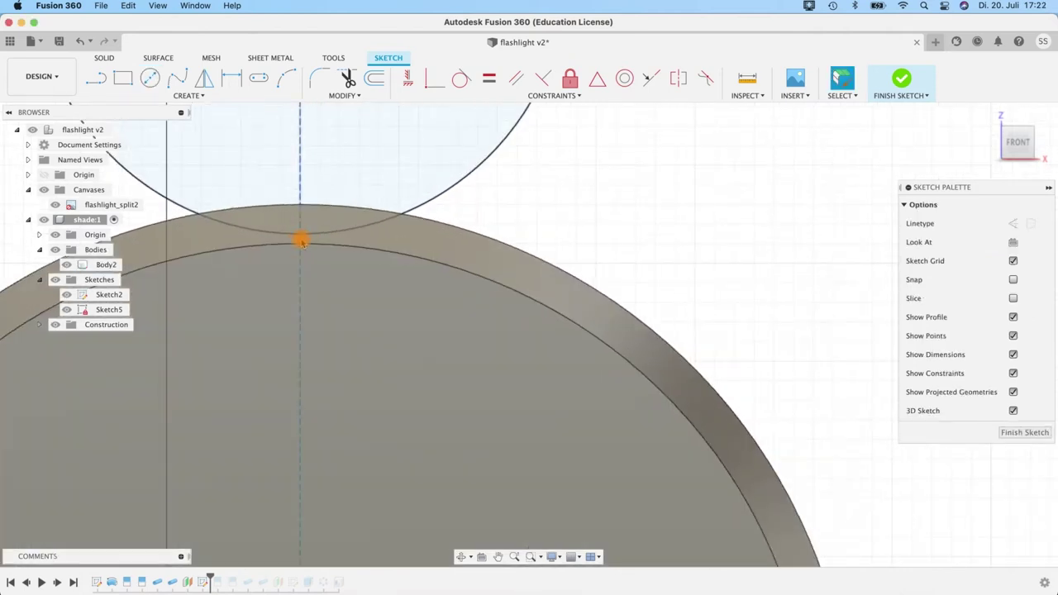
scroll(285, 228, "down", 8)
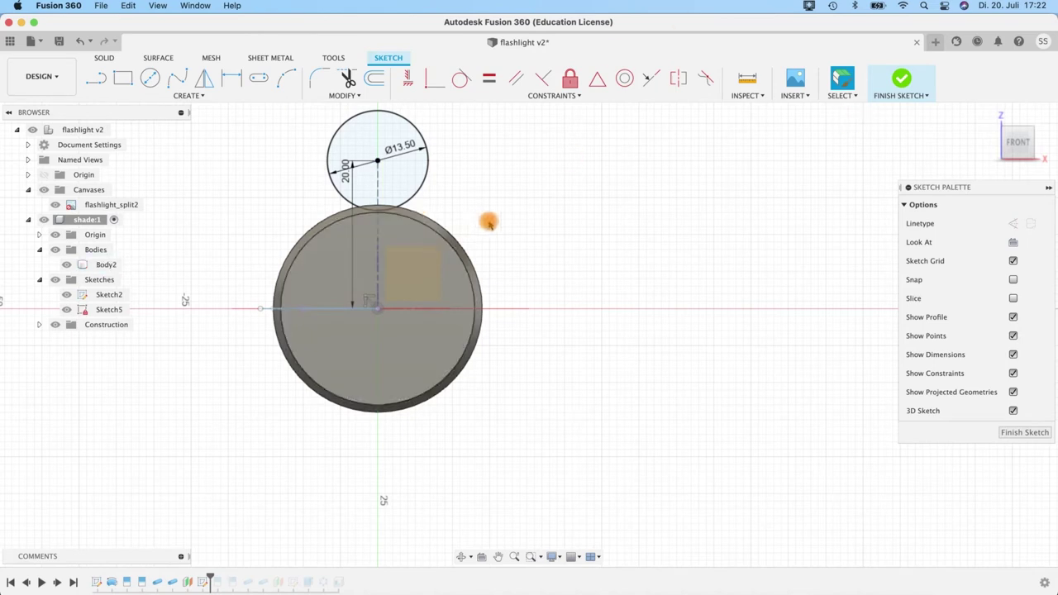
left_click(901, 79)
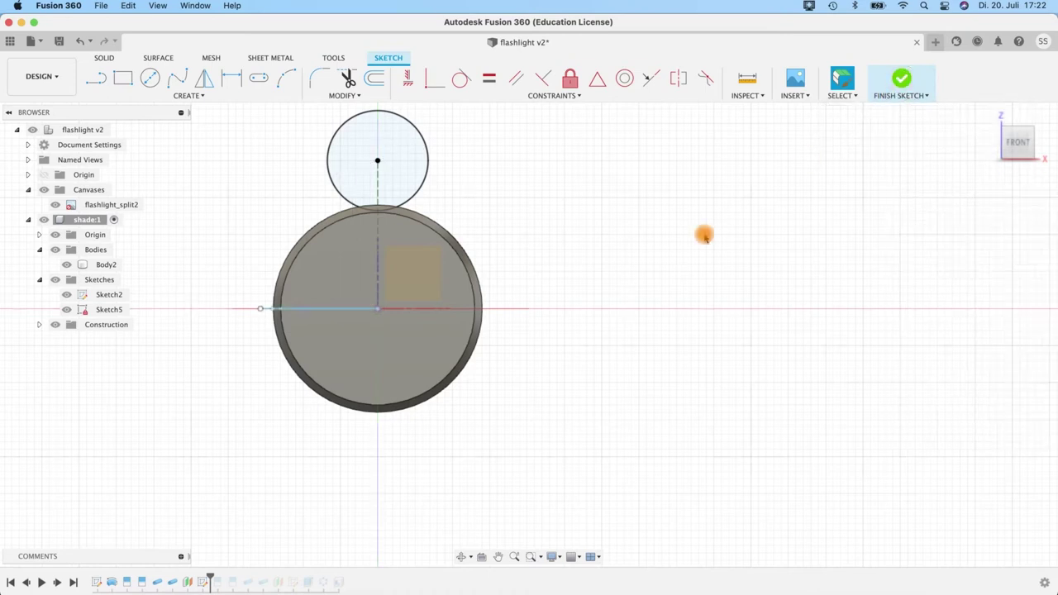
Step: Extrude the 13.5 mm circle by -16.924 mm as a cut through the upper edge of the shade
middle_click_drag(599, 307, 554, 298, "shift")
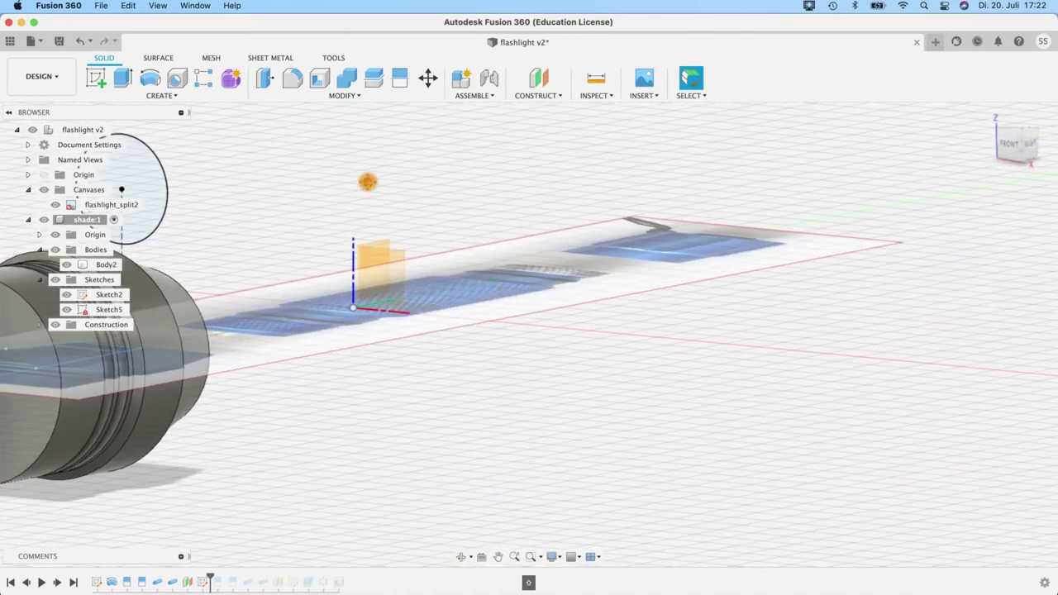
middle_click_drag(243, 189, 578, 194)
left_click(440, 170)
left_click(486, 218)
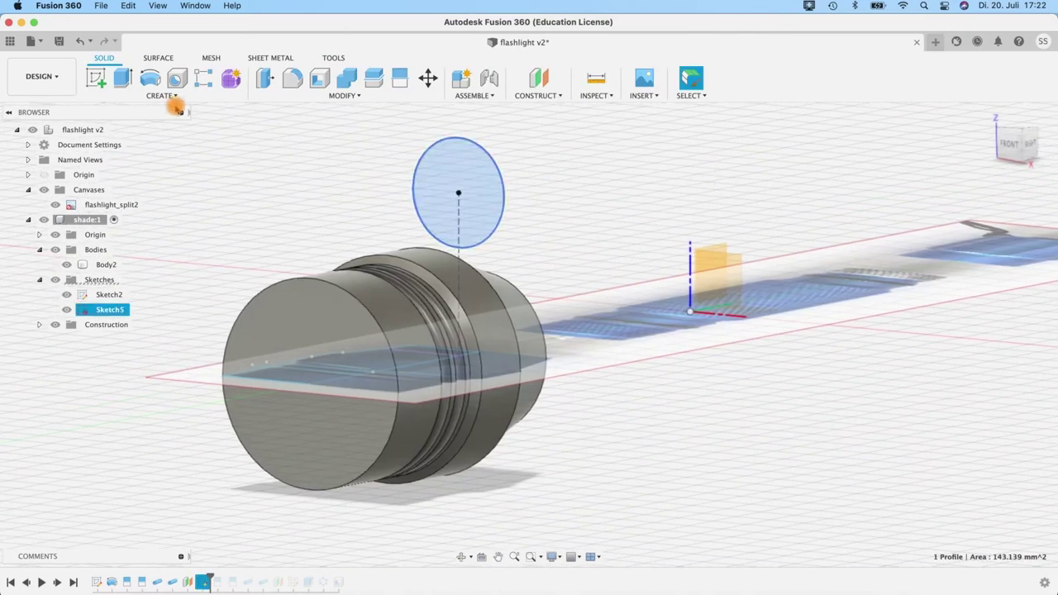
left_click(122, 79)
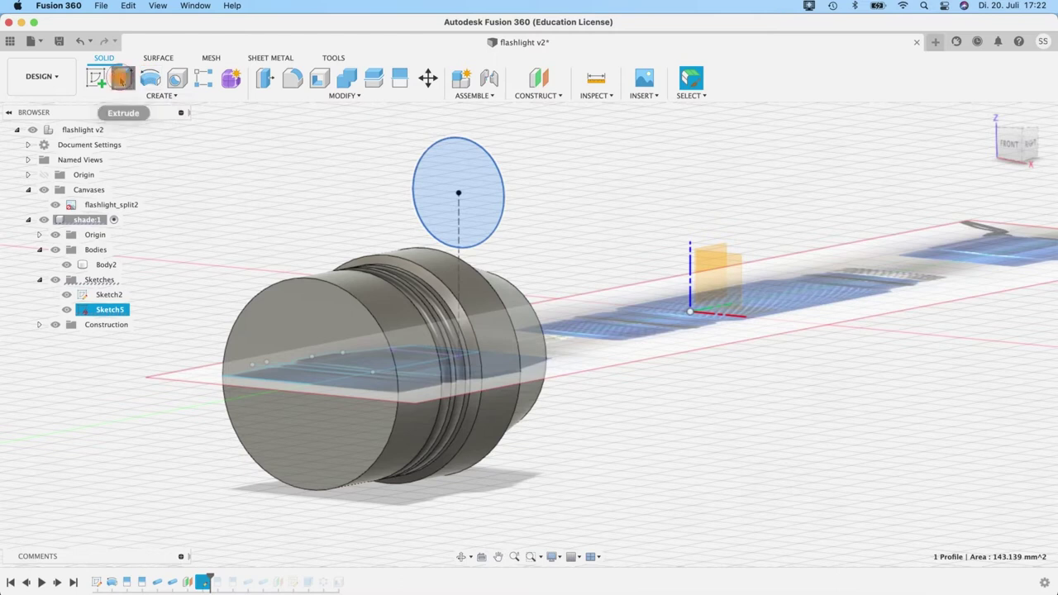
left_click_drag(473, 198, 369, 210)
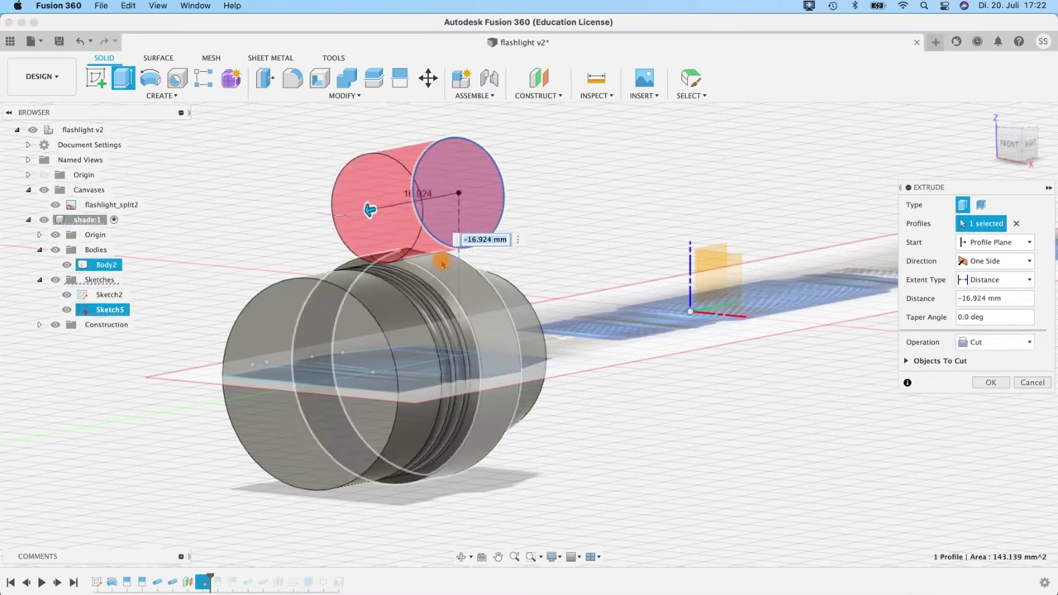
left_click(971, 347)
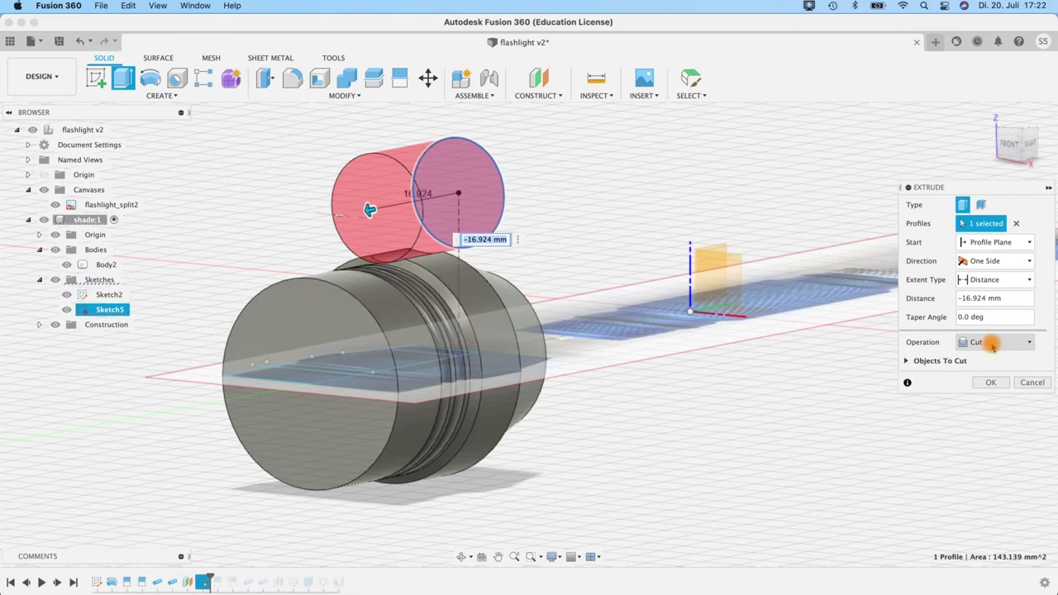
left_click(987, 384)
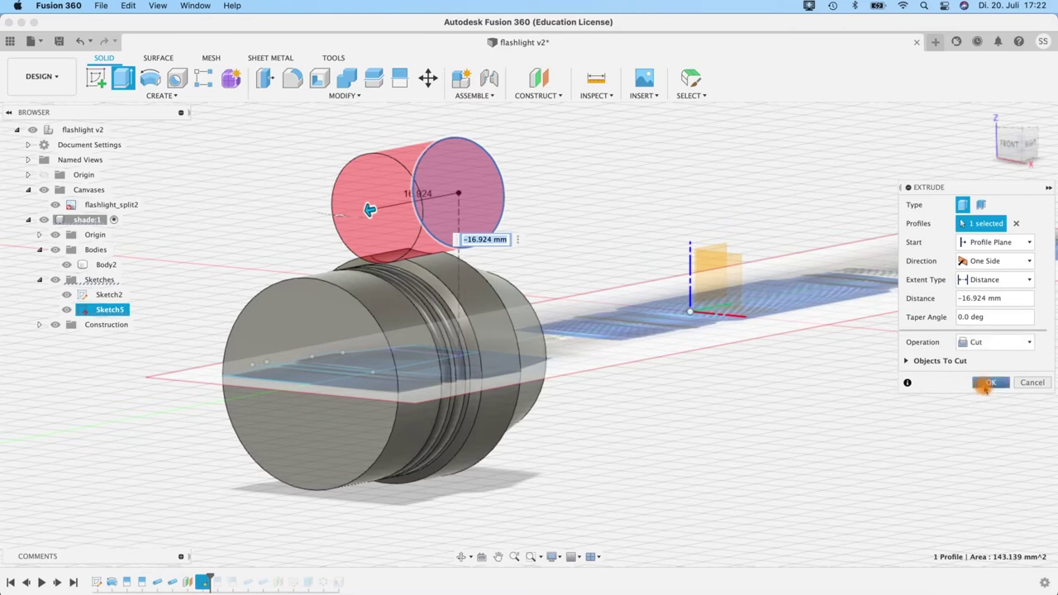
Step: Start a circular pattern of type Features with the new extruded cut as its object
middle_click_drag(624, 244, 609, 350, "shift")
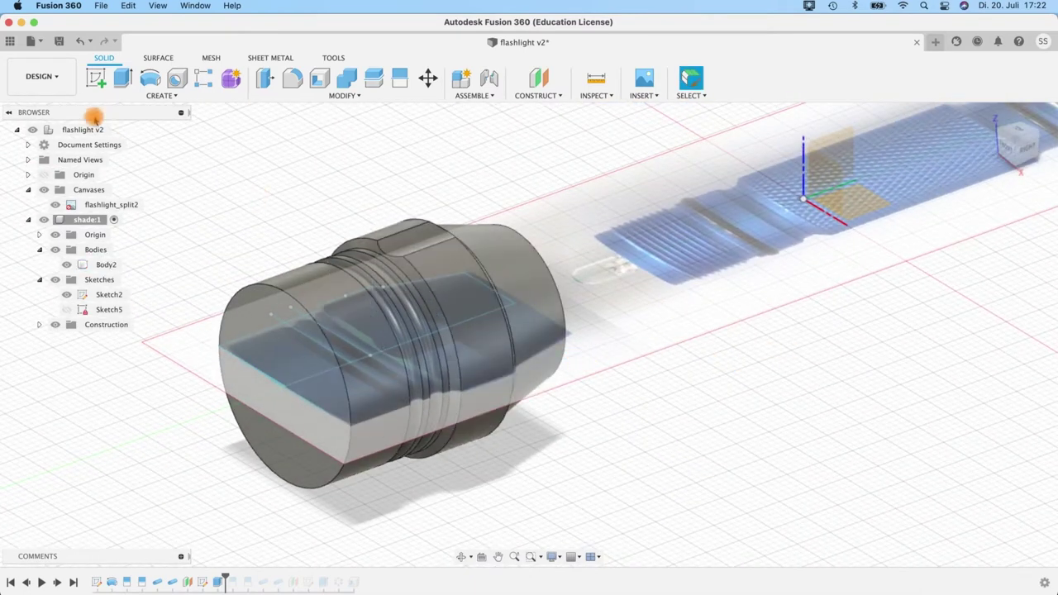
left_click(143, 95)
mouse_move(180, 352)
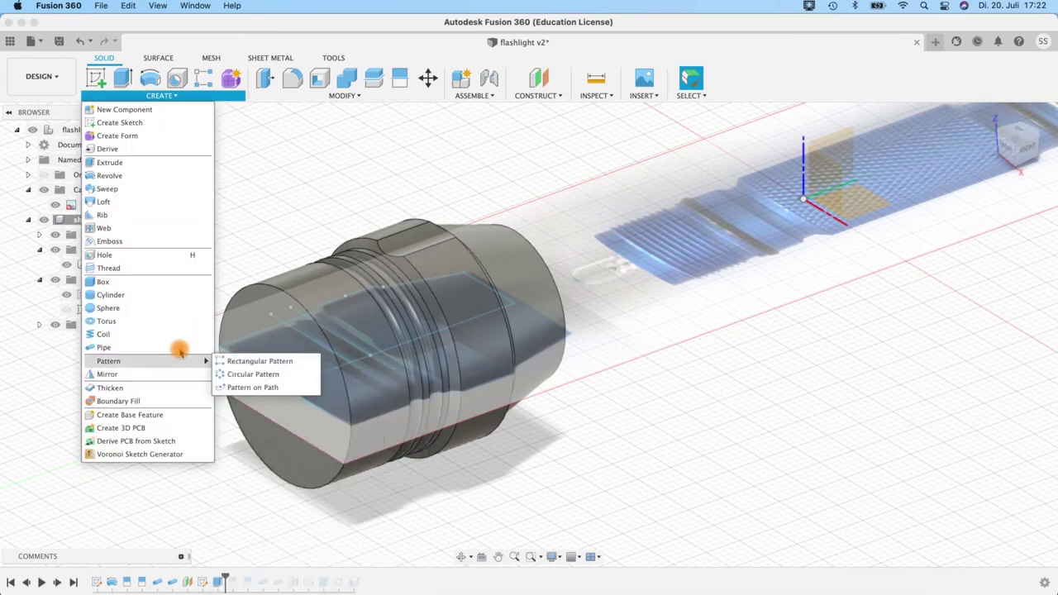
left_click(233, 376)
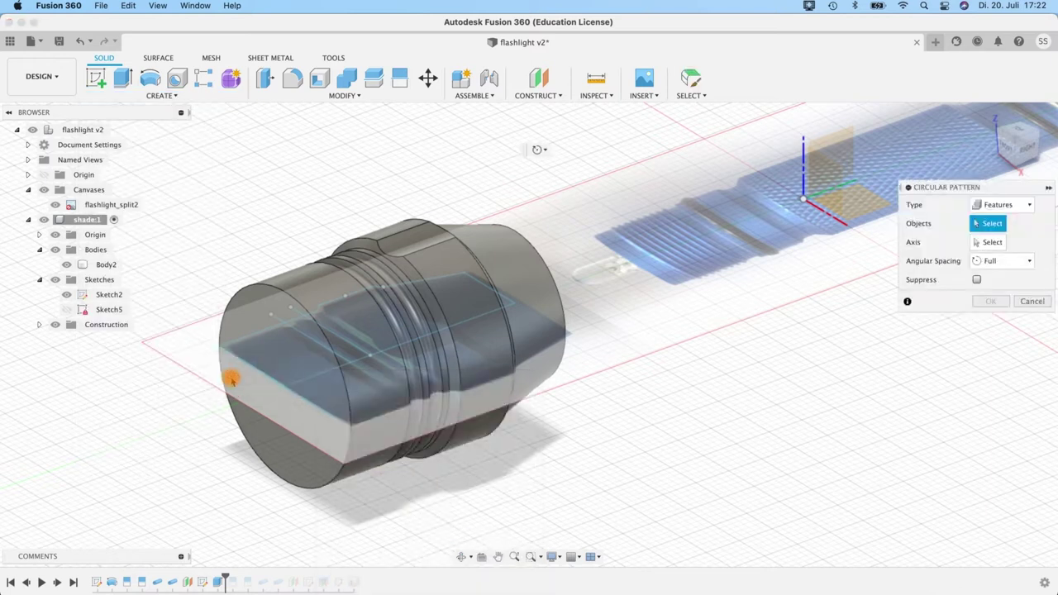
left_click(996, 206)
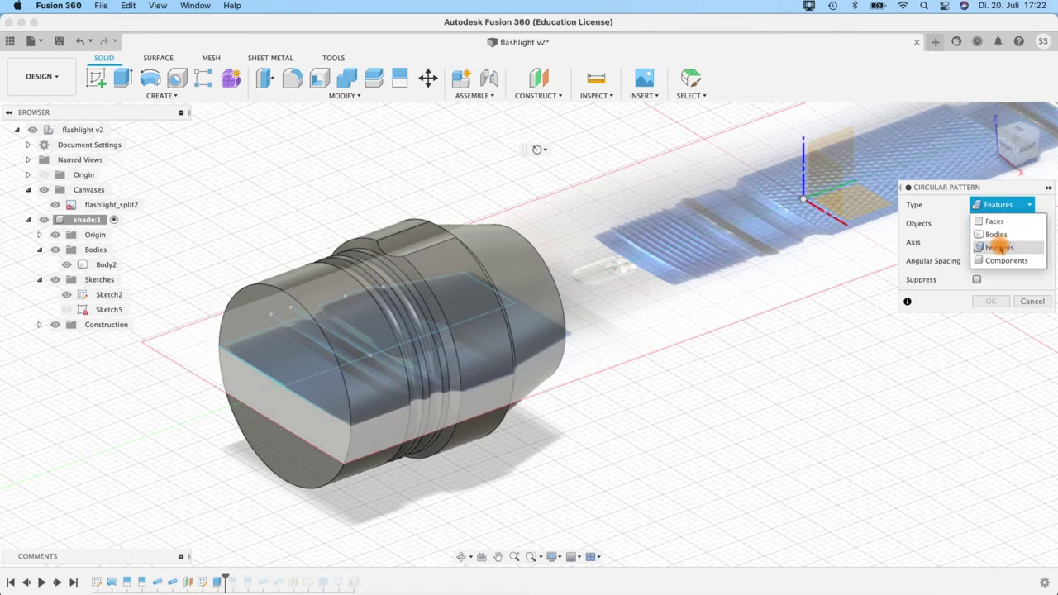
left_click(1001, 248)
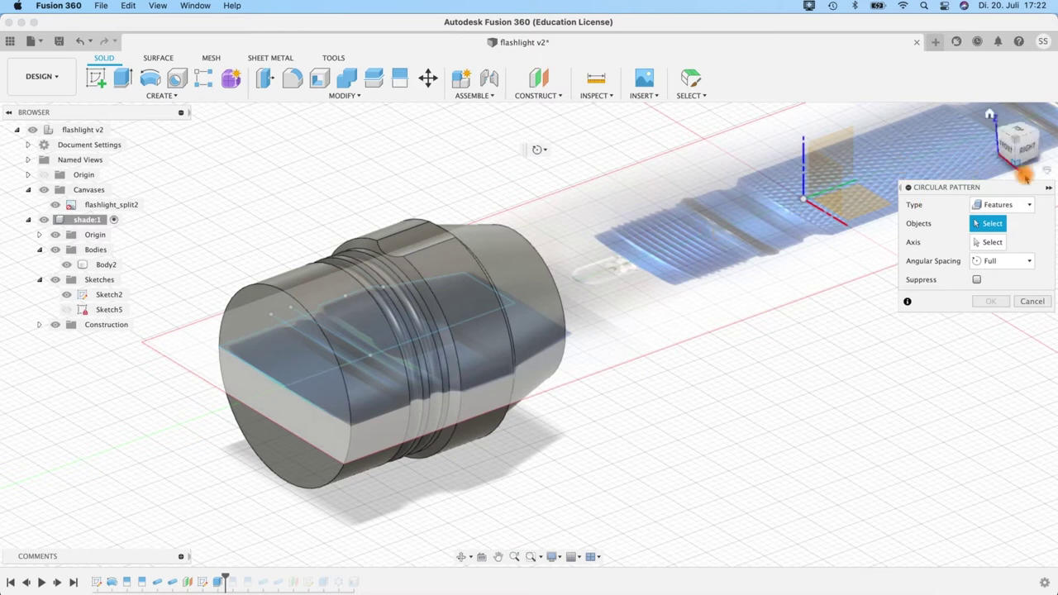
left_click(1002, 205)
left_click(996, 242)
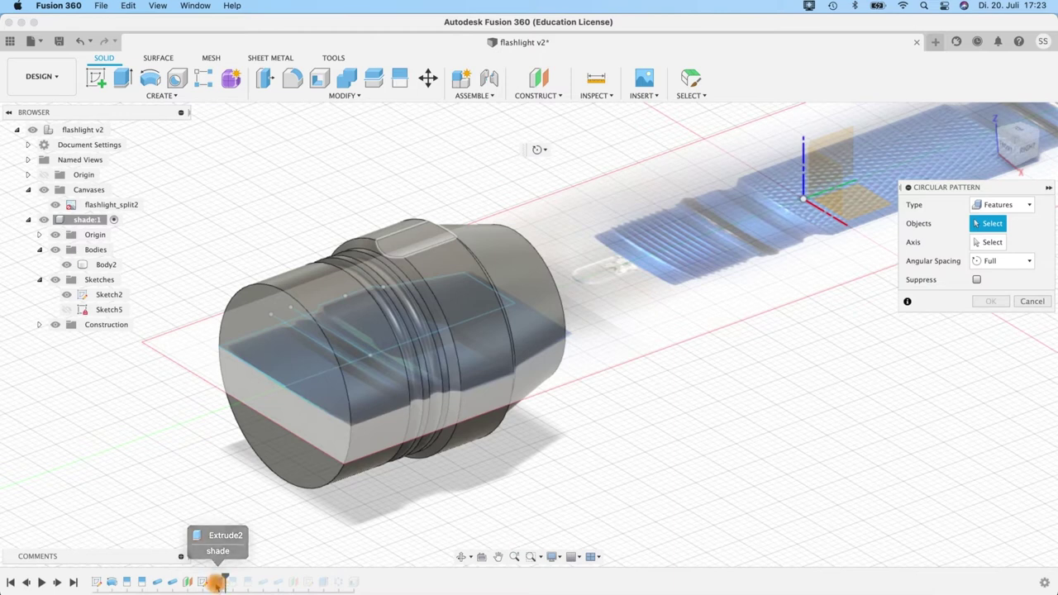
left_click(218, 582)
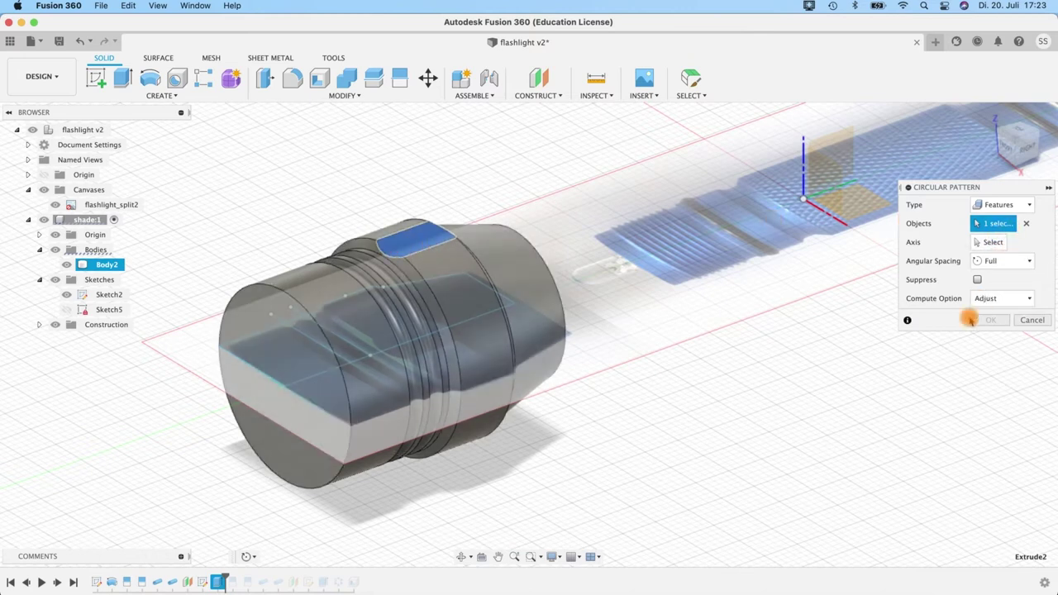
Step: Pattern the cut around the Y axis with full angular spacing and a quantity of 6
left_click(991, 242)
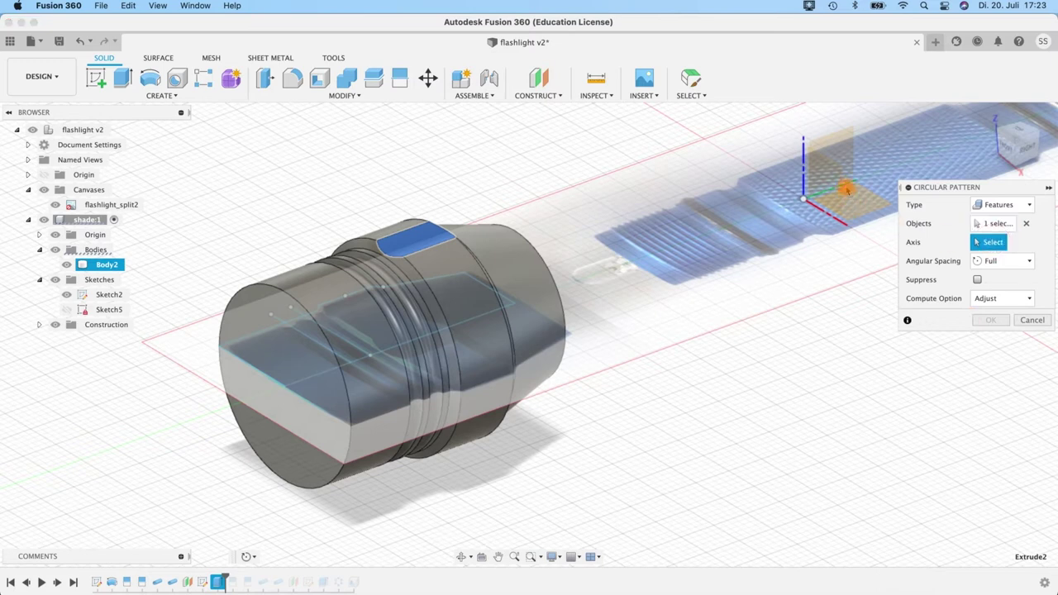
left_click(845, 187)
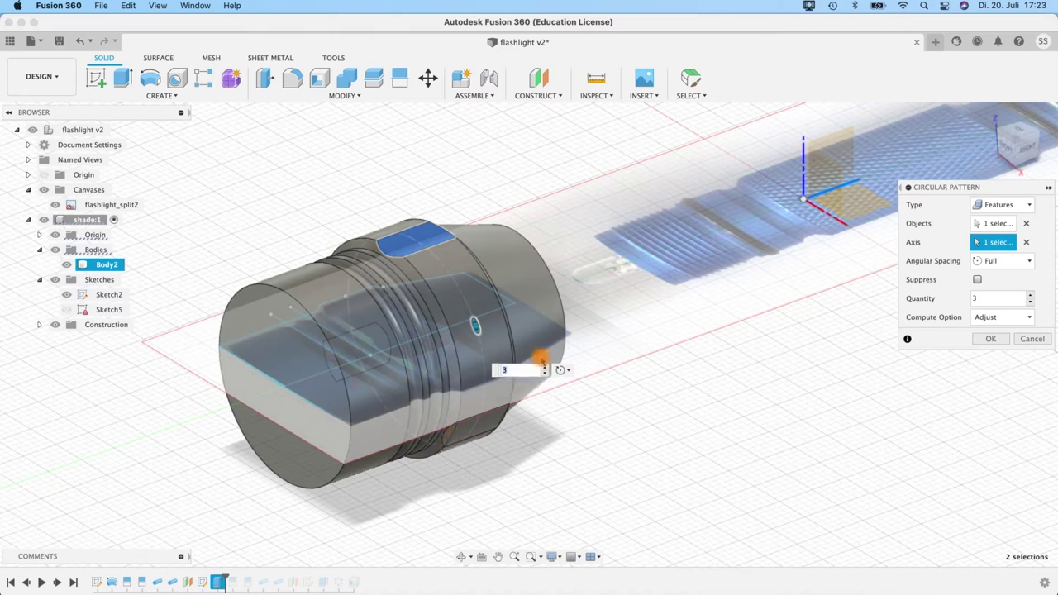
type("6")
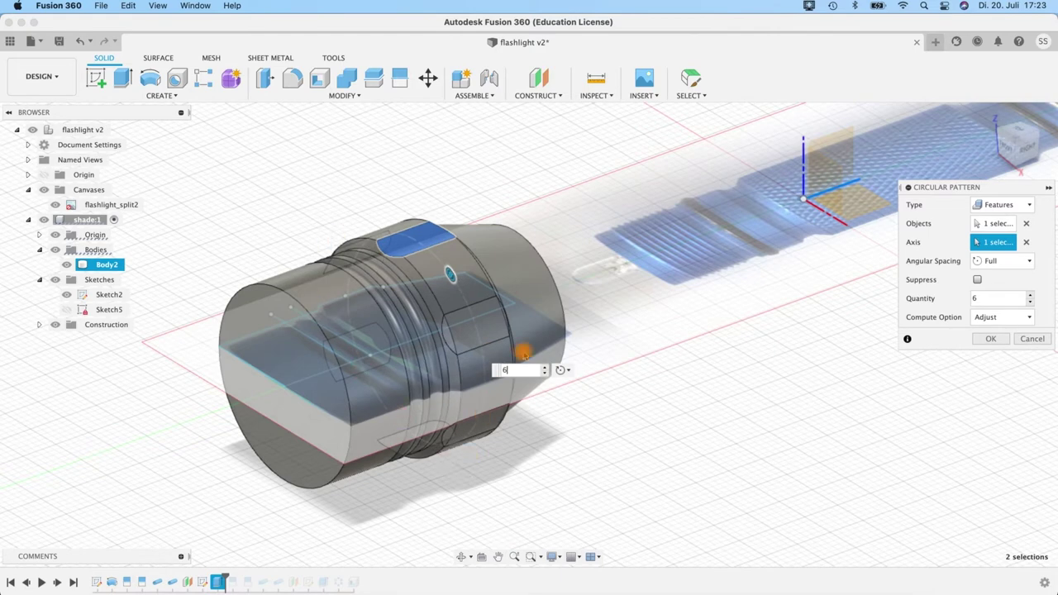
middle_click_drag(579, 405, 530, 397, "shift")
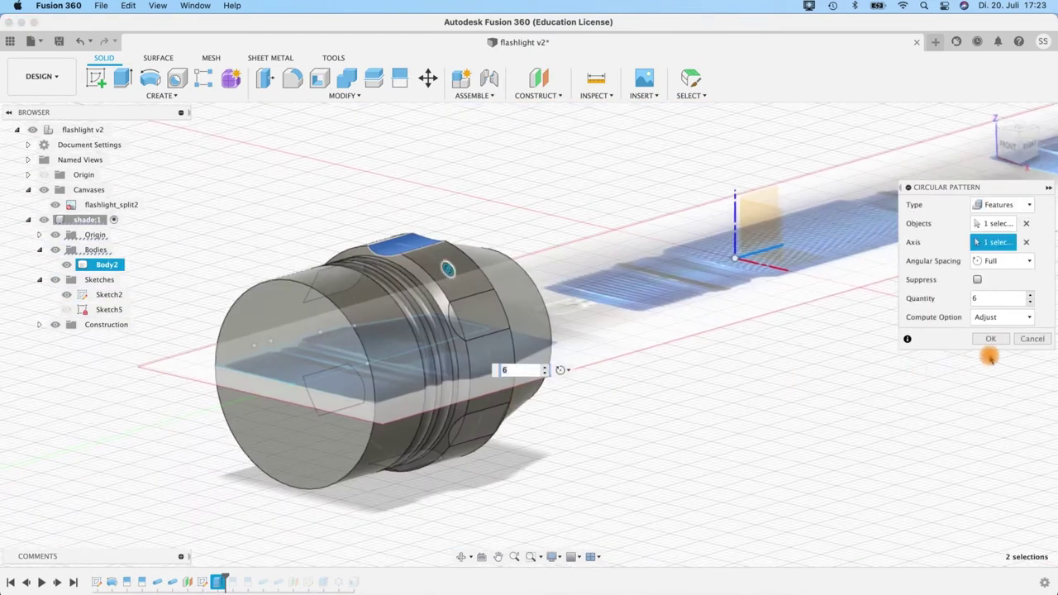
left_click(994, 339)
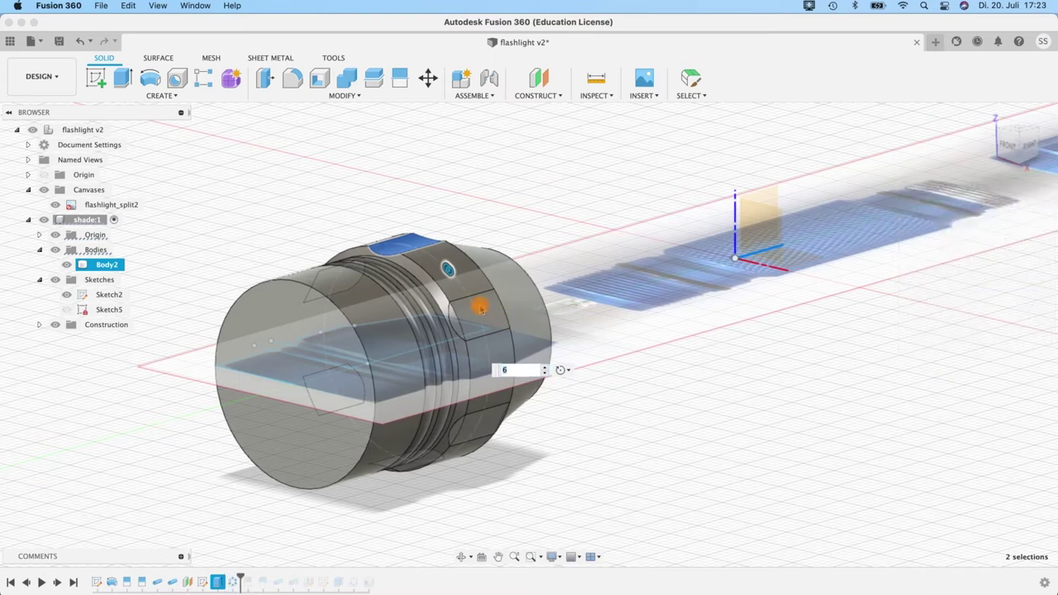
key("Escape")
Step: Create a sketch on the shade's flat circular front face and view it straight from the front
middle_click_drag(503, 386, 648, 421, "shift")
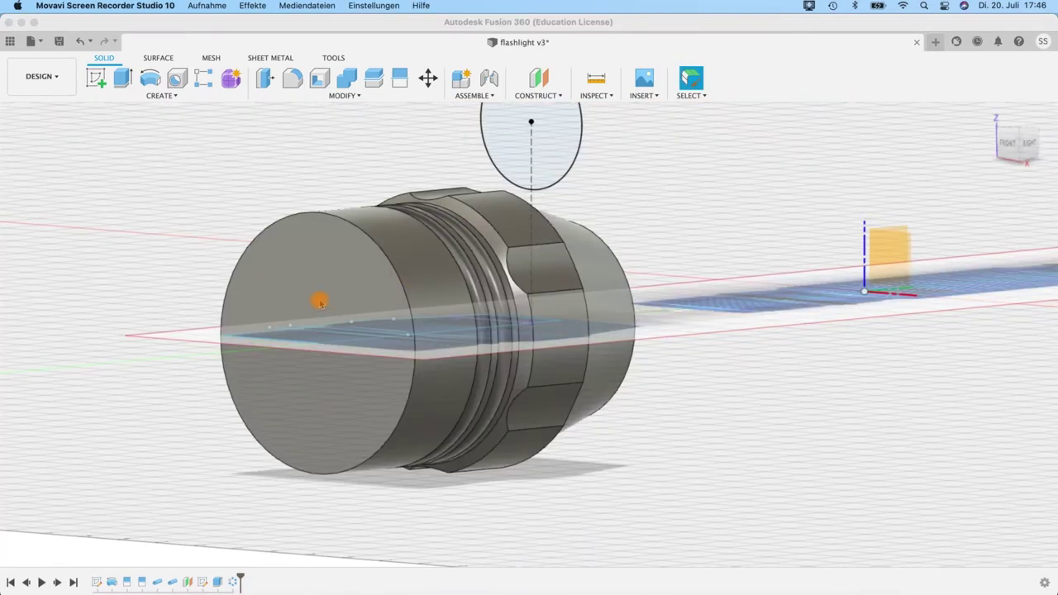
mouse_move(700, 478)
middle_mouse_down()
mouse_move(727, 477)
mouse_move(714, 466)
middle_mouse_up()
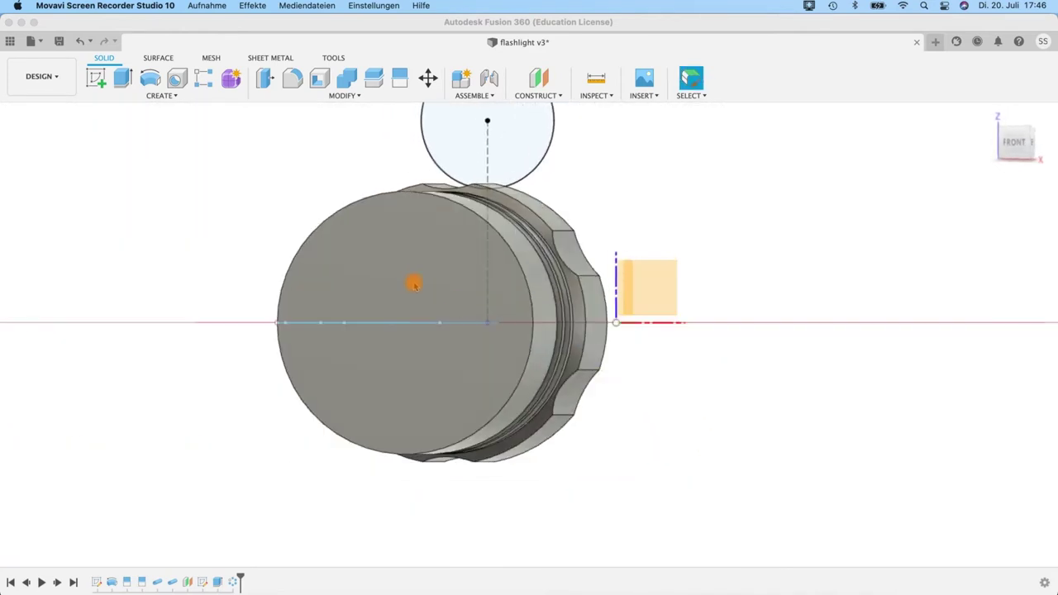
left_click(411, 281)
mouse_move(415, 298)
middle_mouse_down()
mouse_move(362, 300)
mouse_move(220, 353)
mouse_move(416, 290)
middle_mouse_up()
right_click(370, 282)
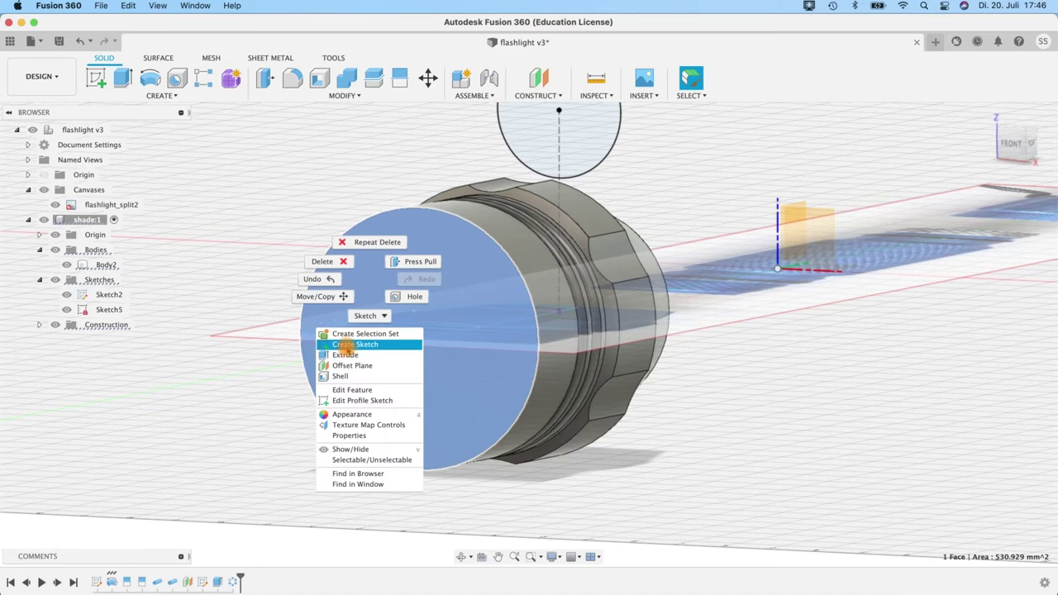
left_click(345, 344)
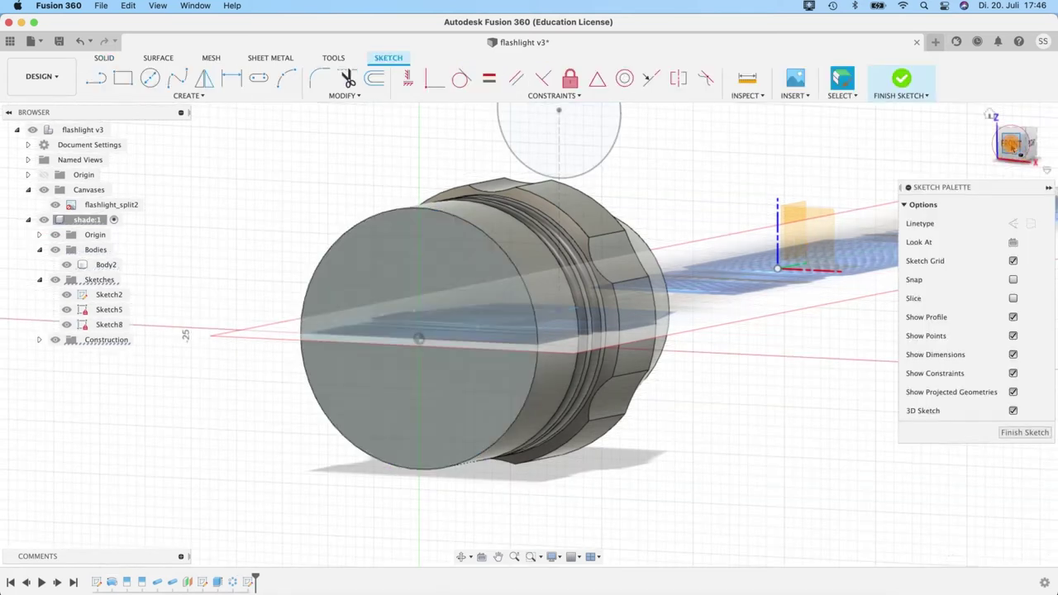
left_click(1012, 147)
middle_click_drag(375, 340, 728, 201)
middle_click_drag(446, 433, 975, 406)
mouse_move(309, 345)
middle_mouse_down()
mouse_move(416, 349)
mouse_move(351, 326)
middle_mouse_up()
Step: Draw a 24 mm diameter circle centred on the sketch origin
left_click(149, 78)
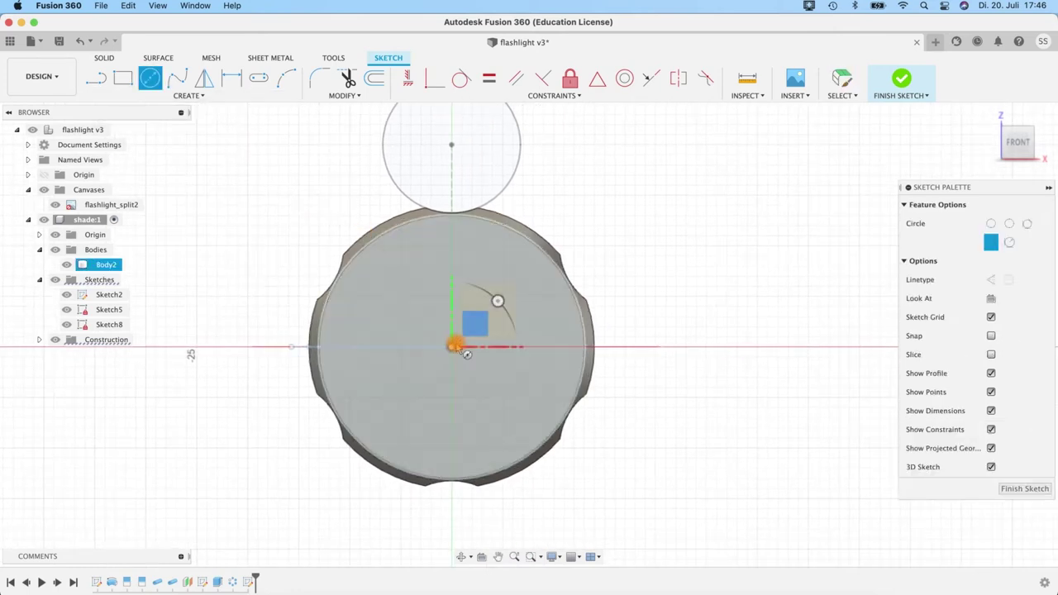
left_click(452, 348)
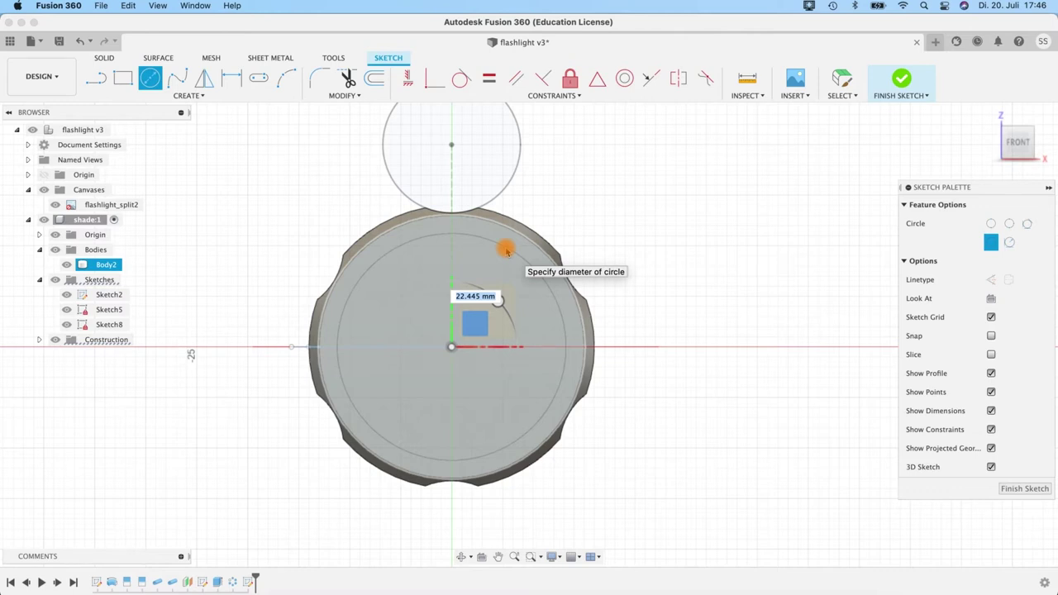
key("Tab")
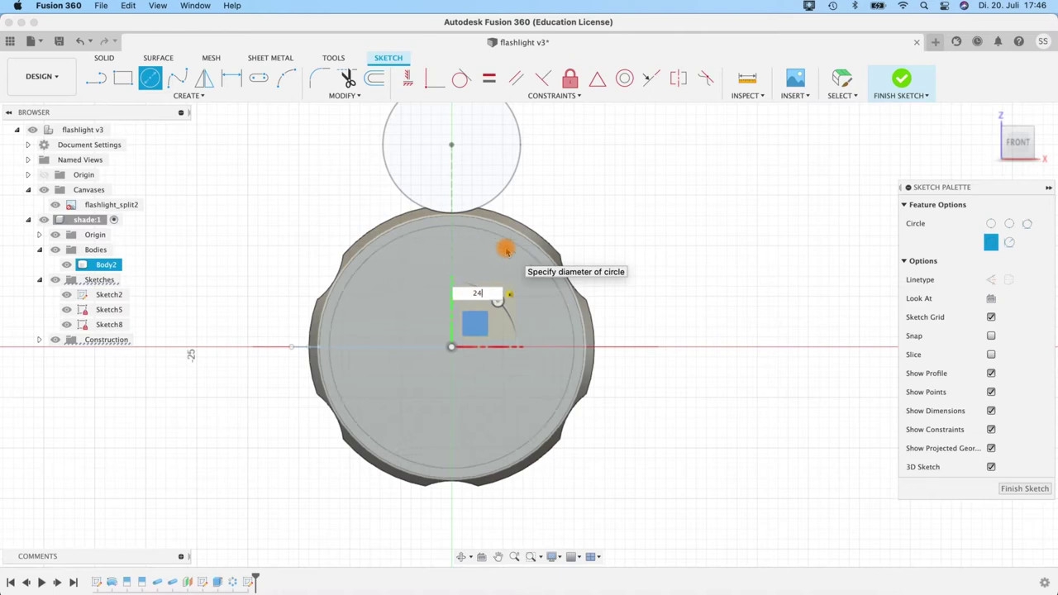
left_click(507, 251)
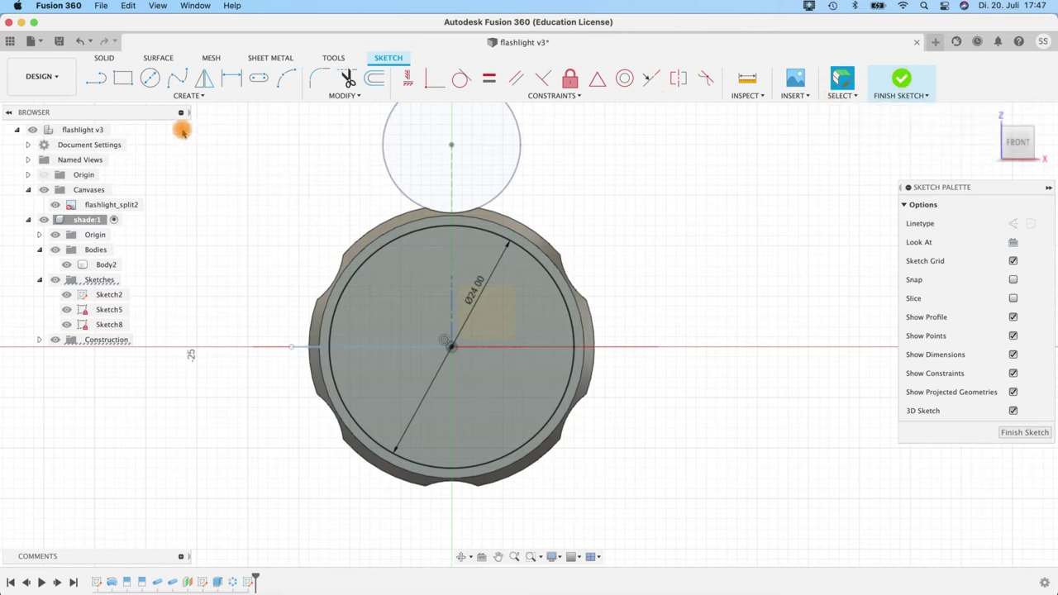
Step: Draw a 22 mm diameter circle centred on the sketch origin inside the 24 mm circle and finish the sketch
left_click(151, 79)
left_click(451, 346)
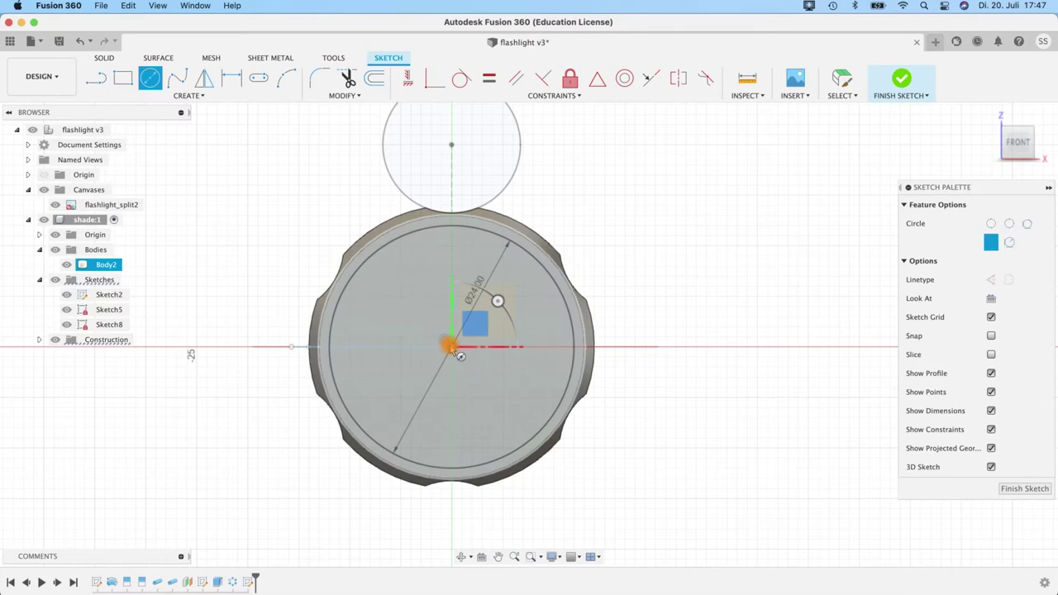
left_click(452, 348)
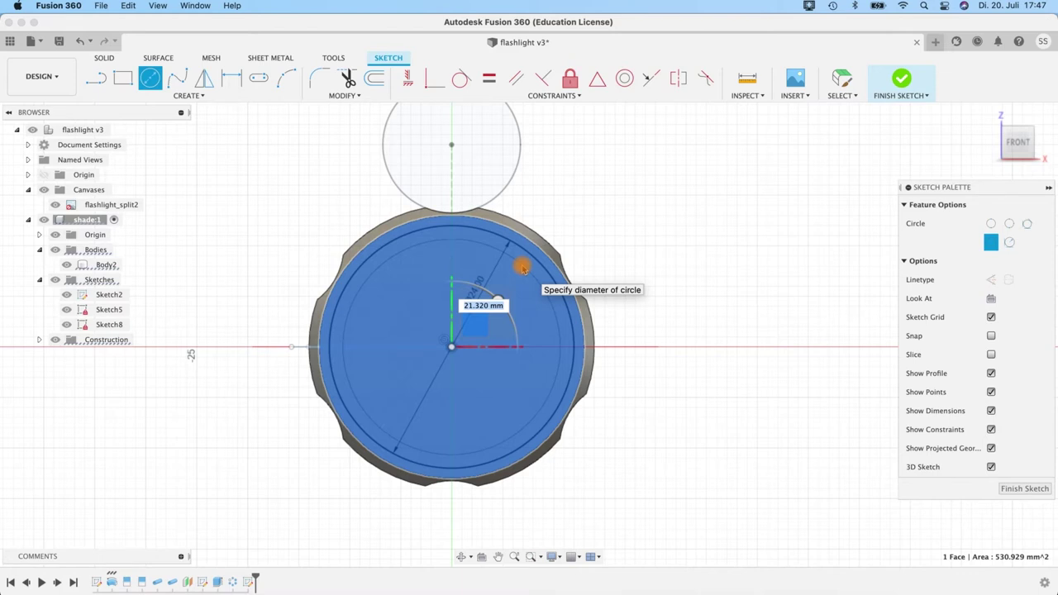
key("Tab")
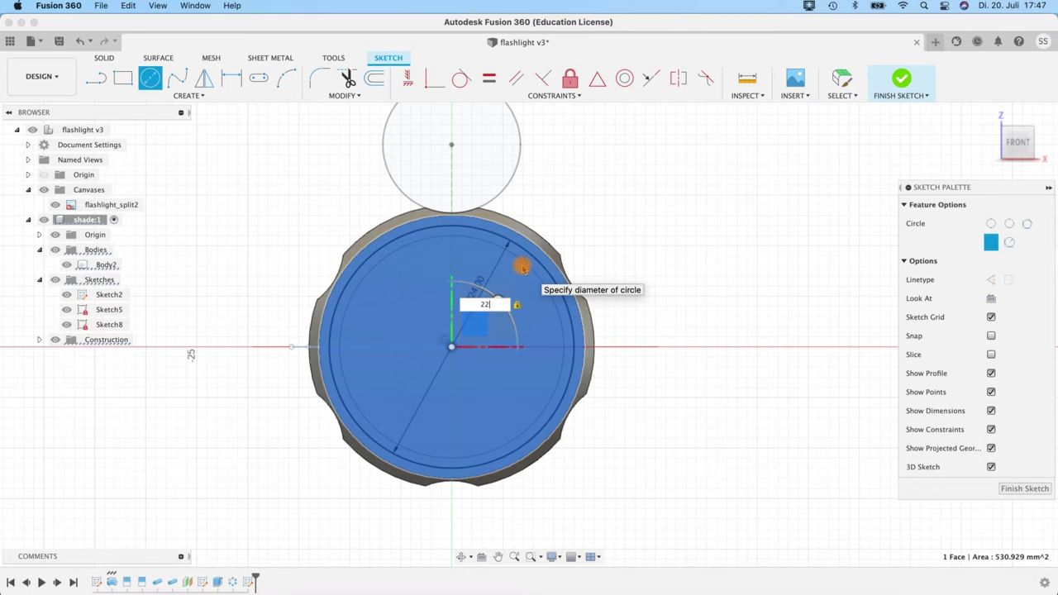
key("Return")
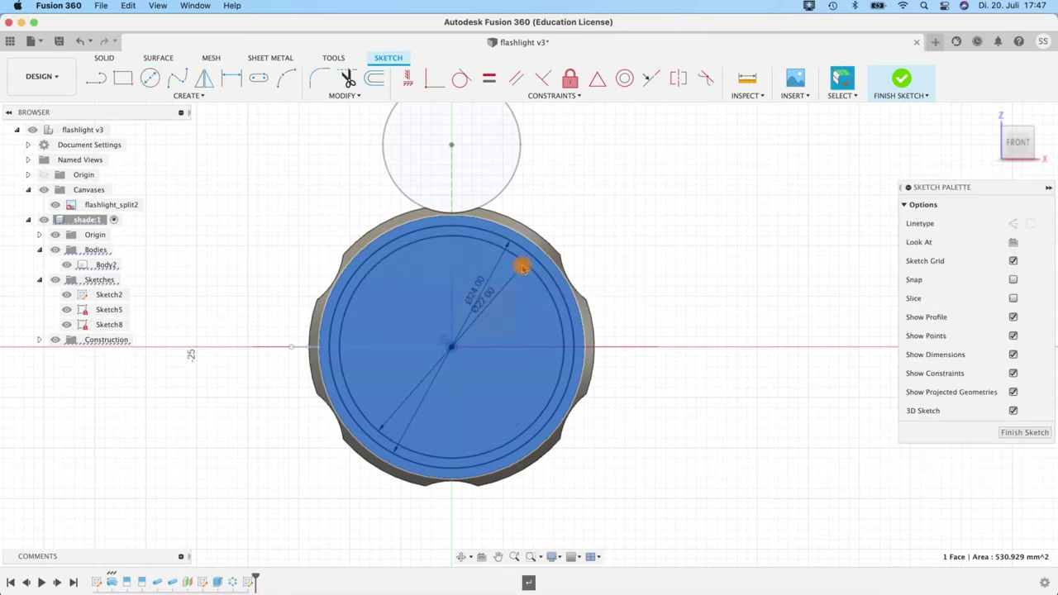
left_click(904, 81)
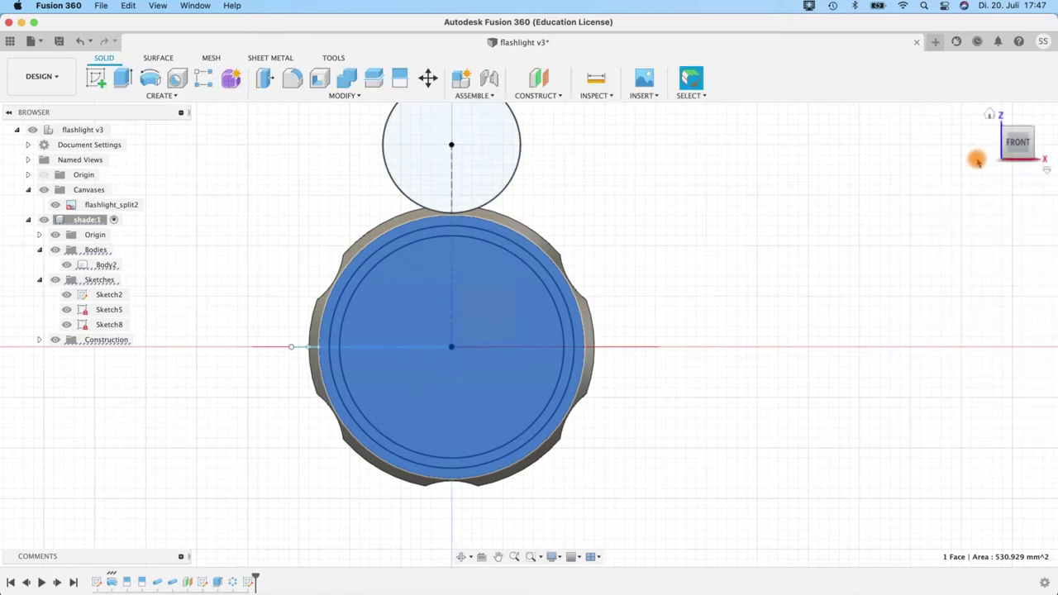
Step: Extrude both profiles within the 24 mm circle into the shade's front face as a shallow cut
middle_click_drag(617, 468, 489, 385, "shift")
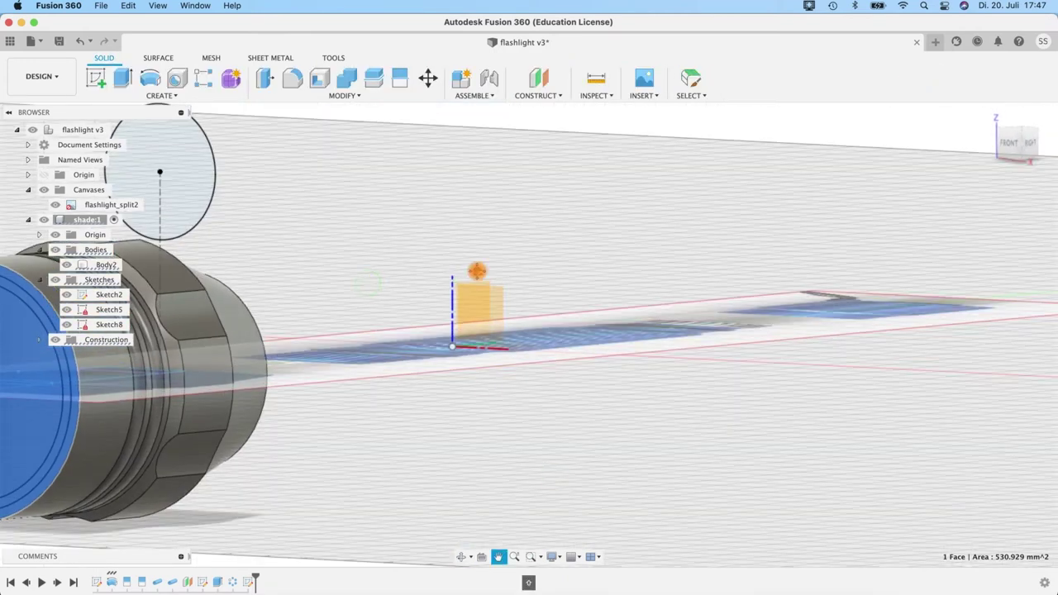
middle_click_drag(477, 272, 1028, 225)
middle_click_drag(851, 427, 494, 350, "shift")
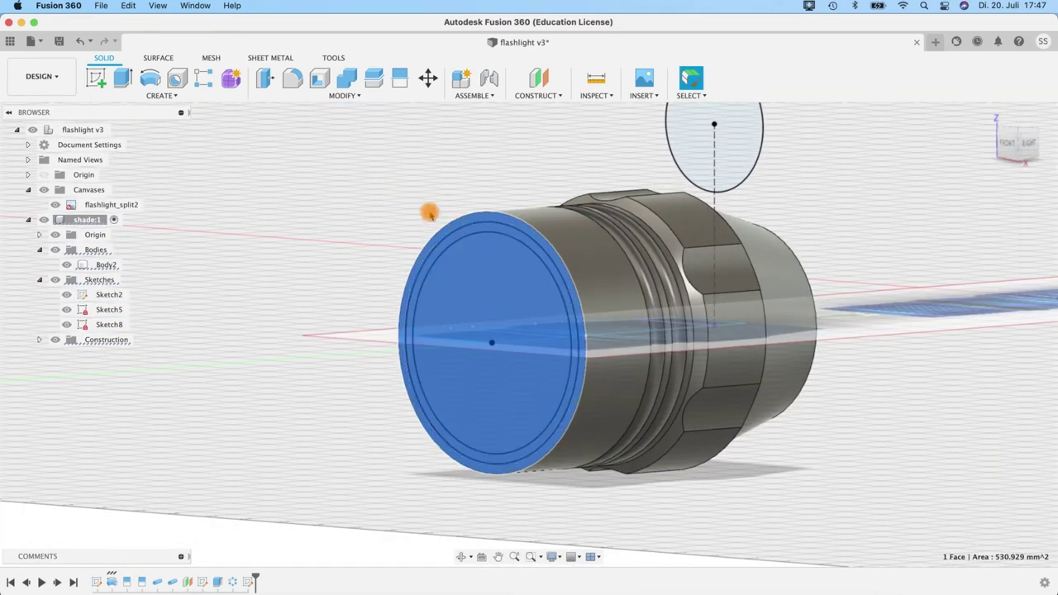
left_click(460, 241)
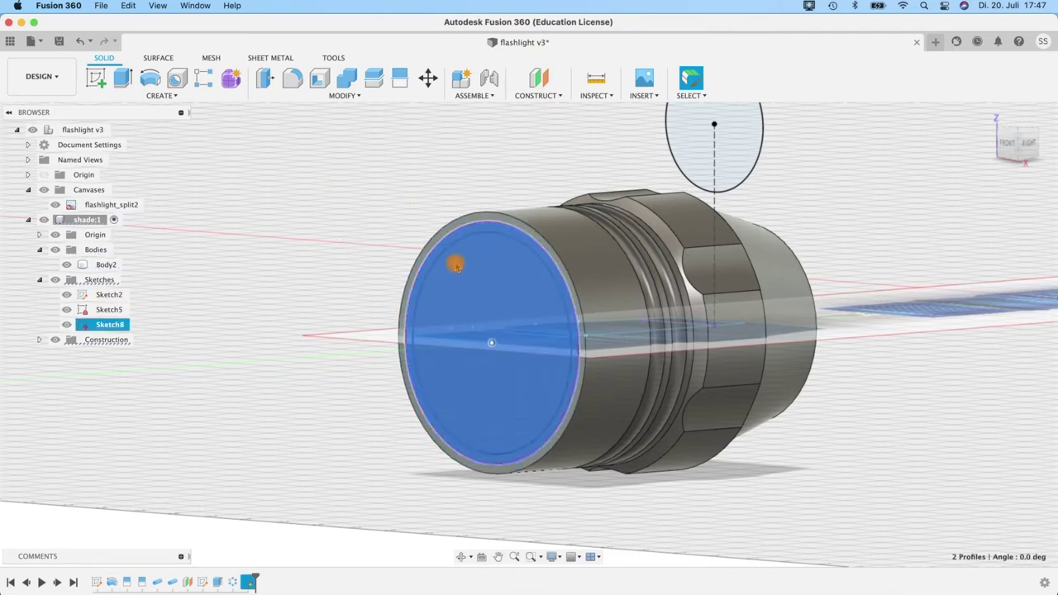
left_click(125, 82)
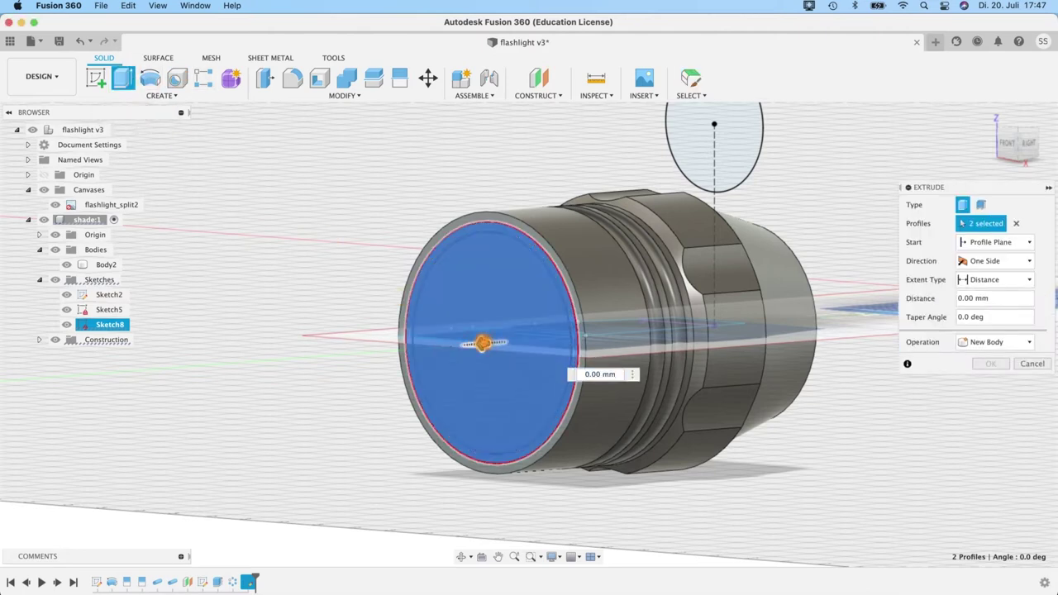
left_click_drag(483, 344, 507, 341)
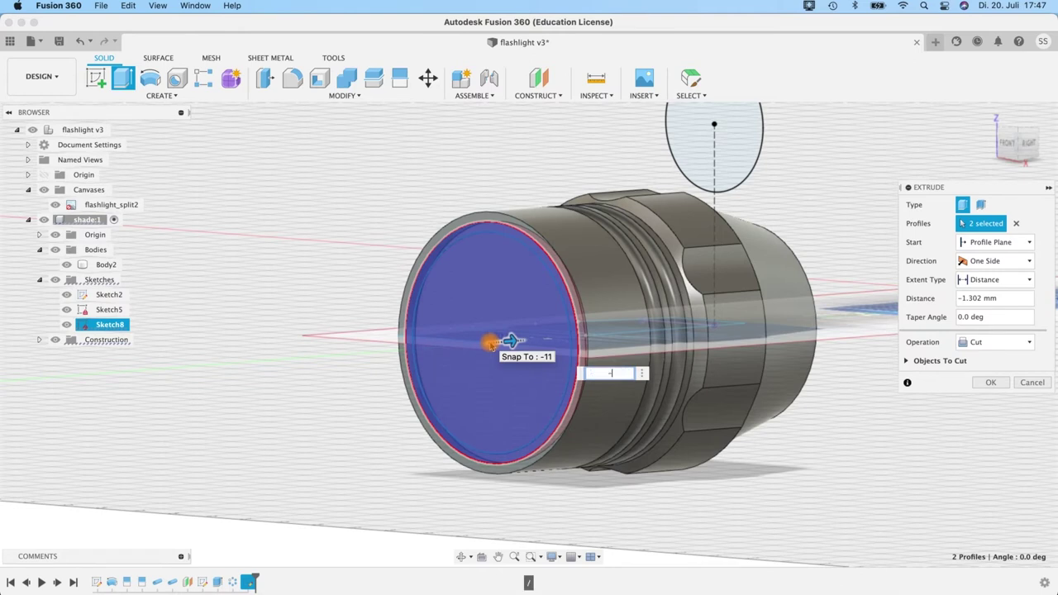
key("Return")
Step: Make the sketch with the two concentric circles on the shade's front face visible again
middle_click_drag(687, 494, 534, 339, "shift")
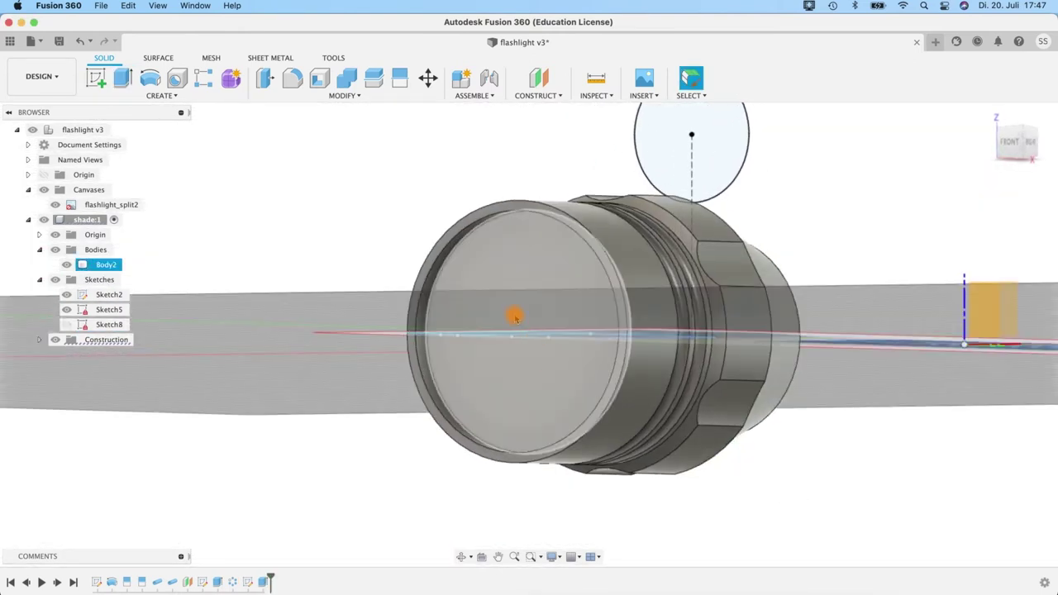
scroll(392, 272, "up", 4)
mouse_move(295, 303)
middle_mouse_down("shift")
mouse_move(264, 305)
mouse_move(267, 316)
middle_mouse_up("shift")
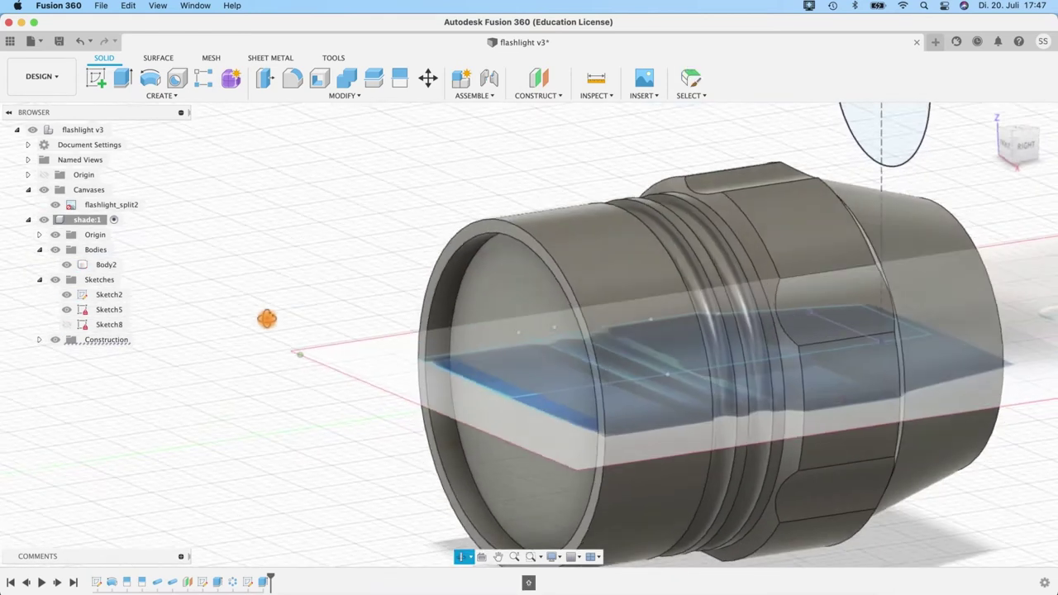
left_click(68, 325)
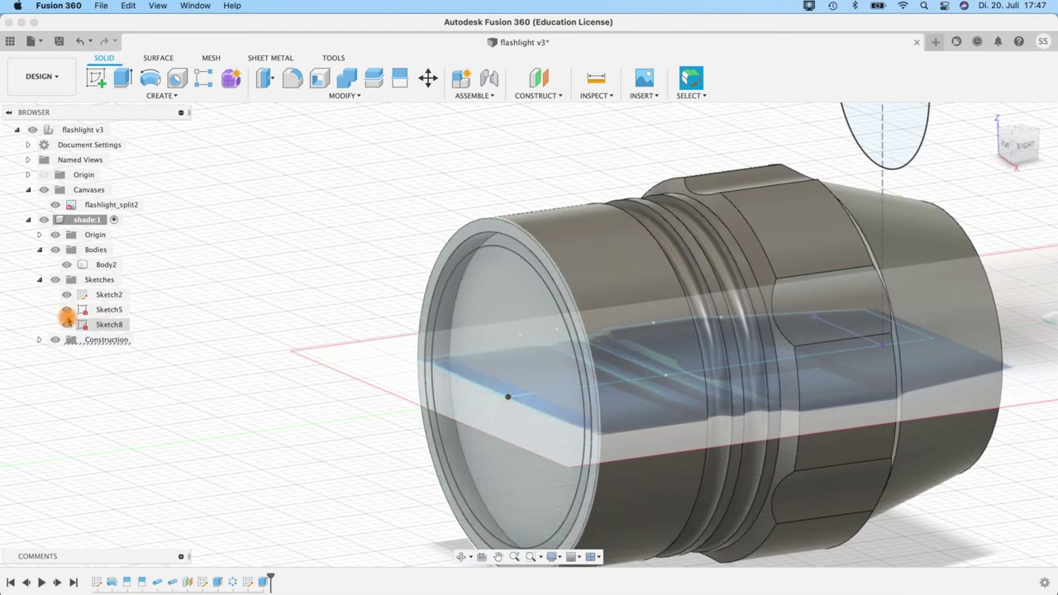
middle_click_drag(314, 231, 296, 205)
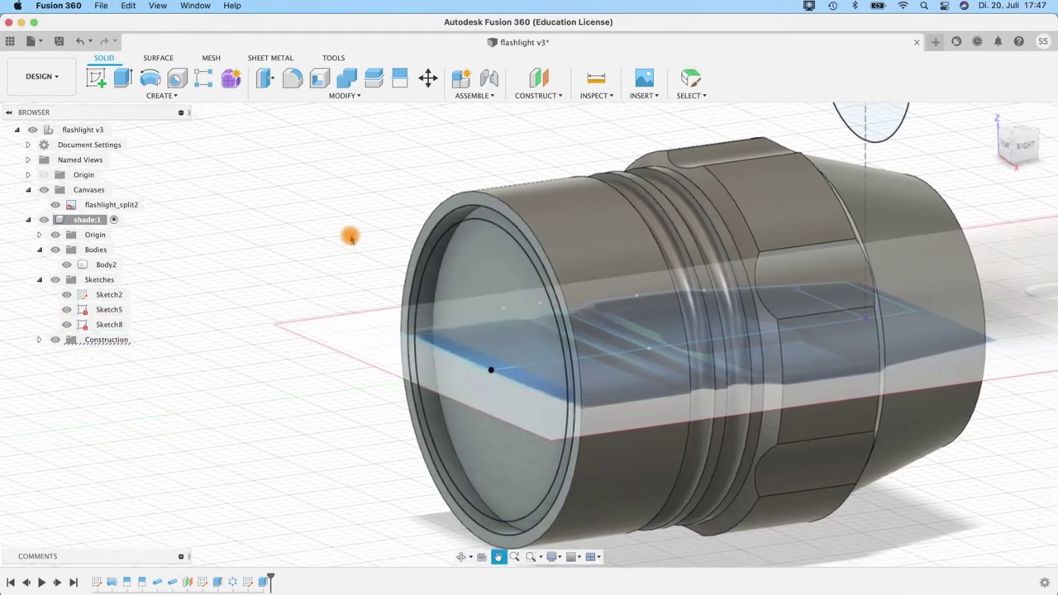
Step: Extrude the inner 22 mm circle profile -14 mm into the shade as a cut
left_click(465, 284)
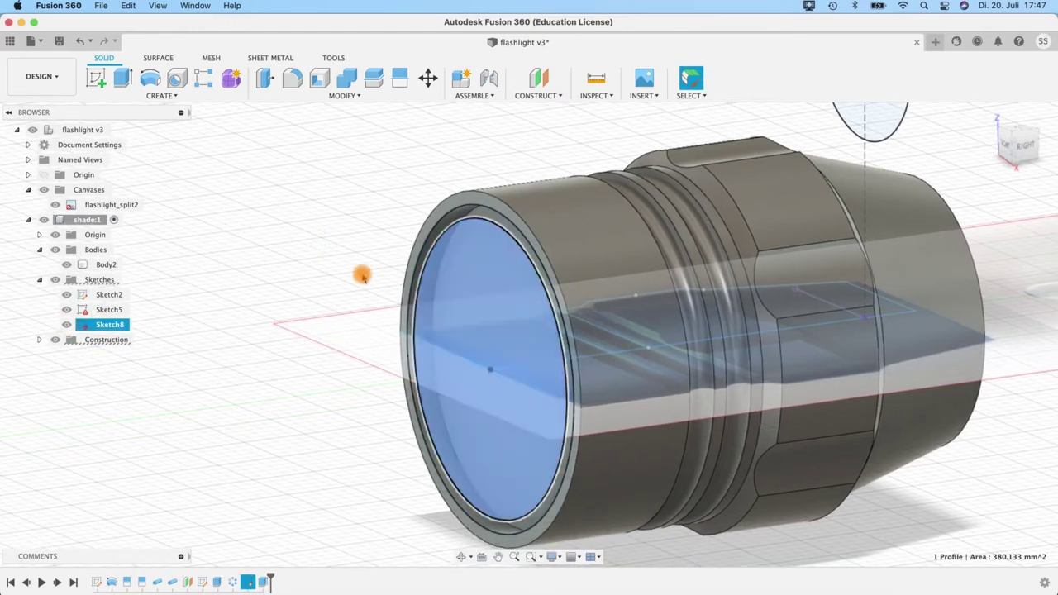
left_click(122, 79)
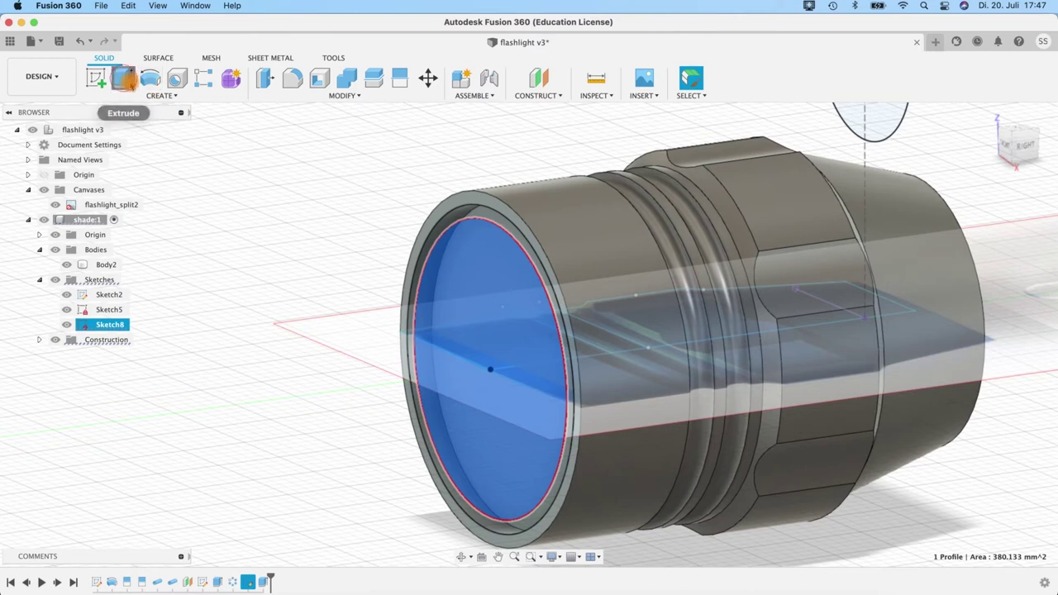
left_click_drag(490, 369, 611, 352)
left_click(984, 345)
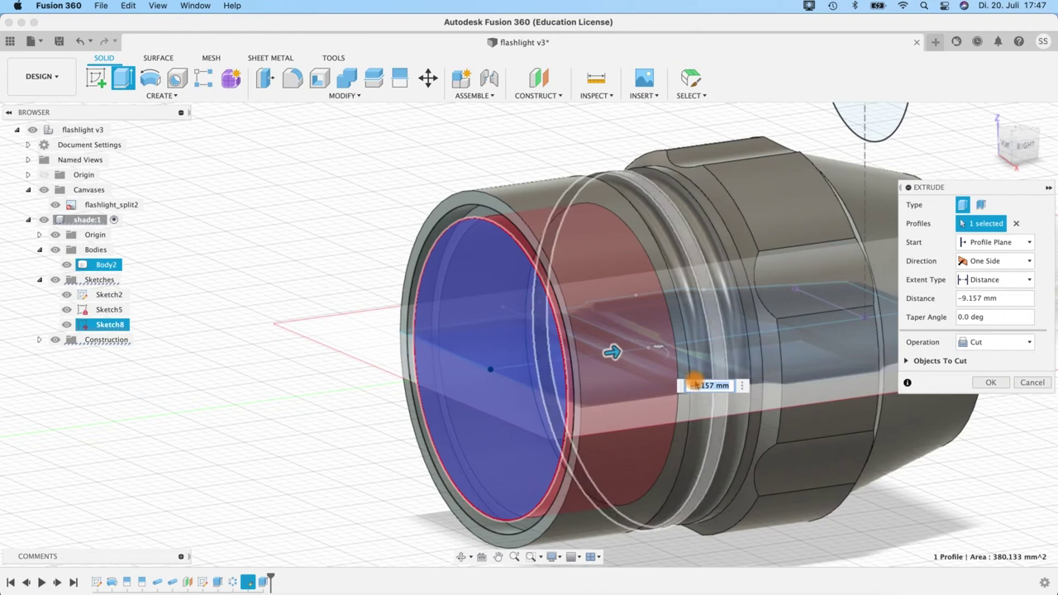
left_click(698, 384)
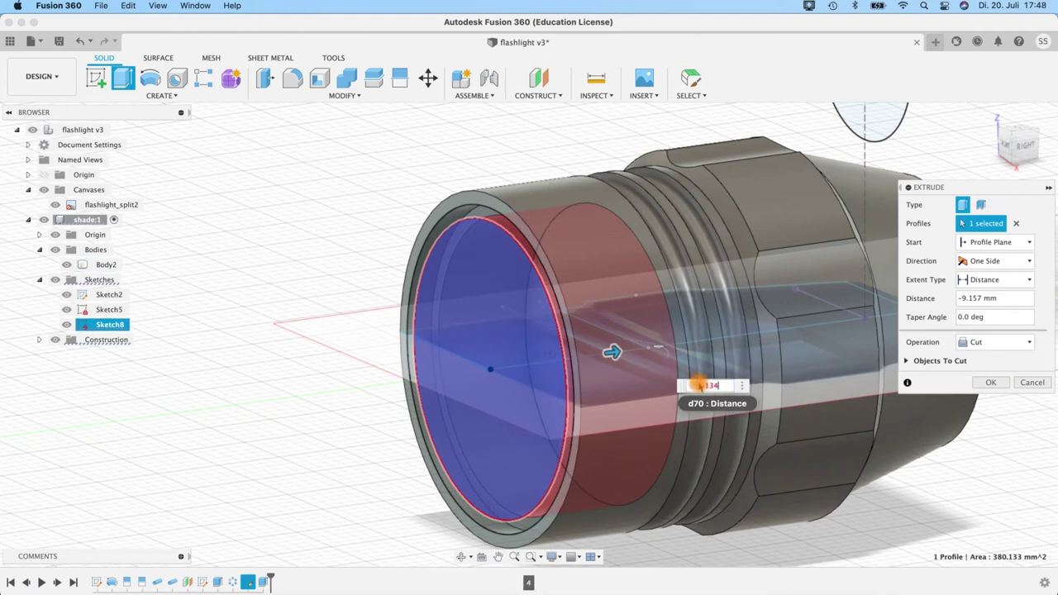
key("Return")
left_click(971, 298)
key("BackSpace")
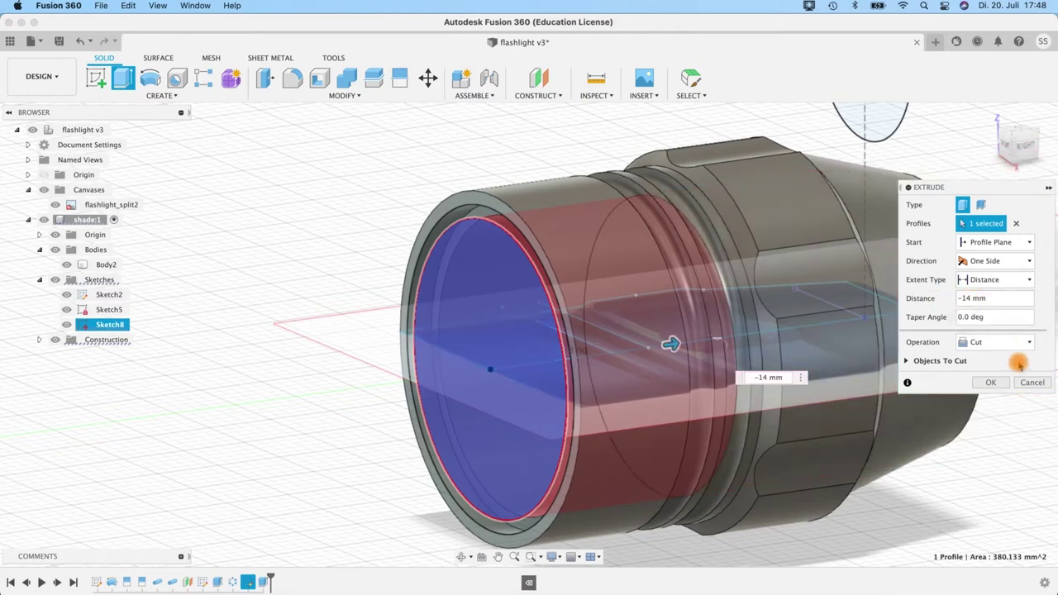
mouse_move(291, 288)
middle_mouse_down("shift")
mouse_move(349, 284)
mouse_move(304, 281)
middle_mouse_up("shift")
mouse_move(616, 346)
middle_mouse_down("shift")
mouse_move(653, 314)
mouse_move(634, 305)
mouse_move(610, 207)
mouse_move(664, 288)
mouse_move(626, 346)
middle_mouse_up("shift")
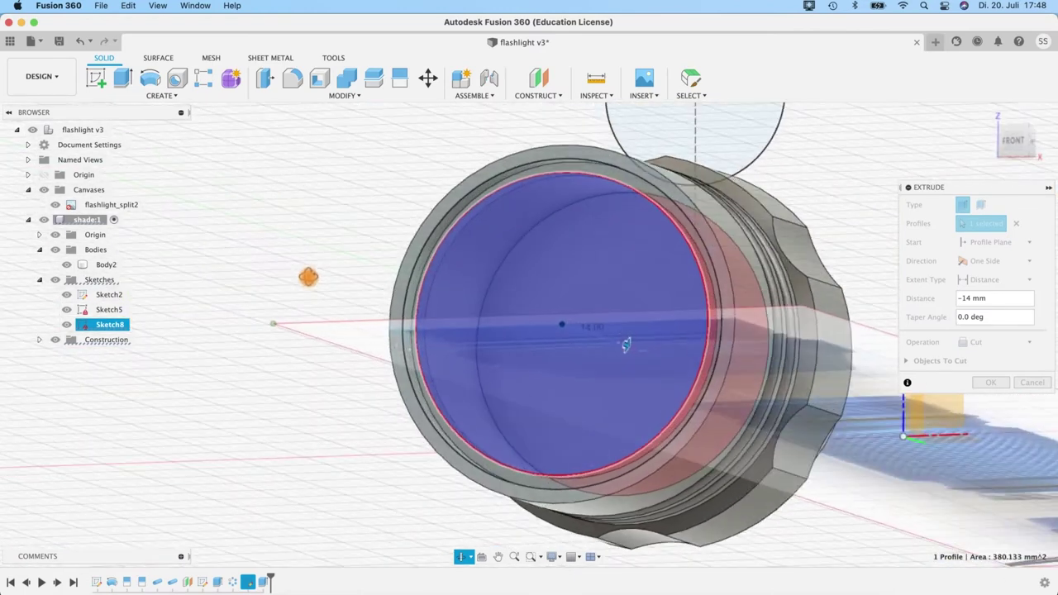
key("Return")
middle_click_drag(299, 274, 273, 223, "shift")
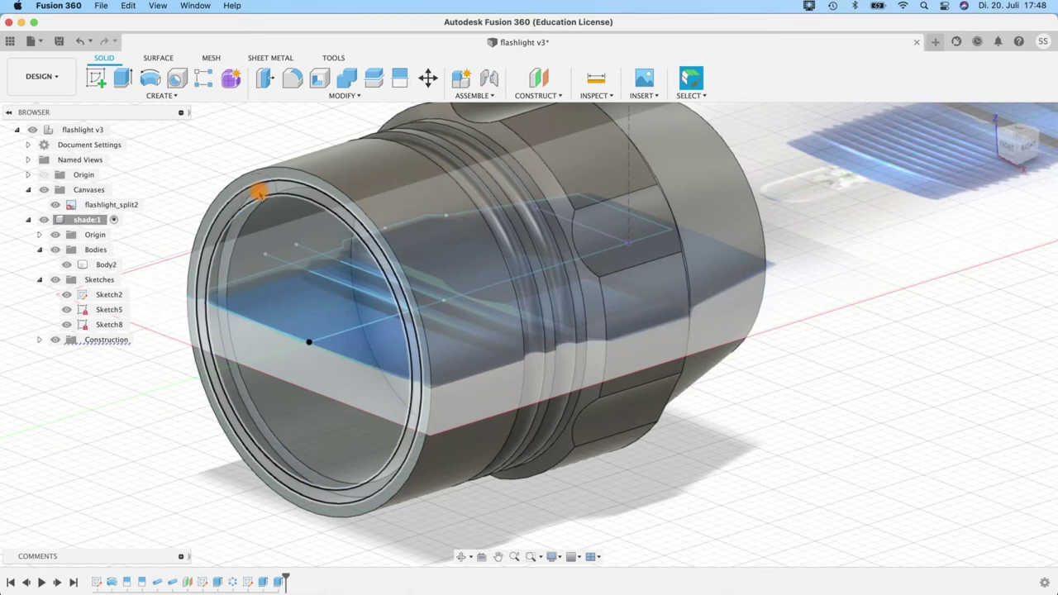
left_click(261, 197)
left_click(364, 391)
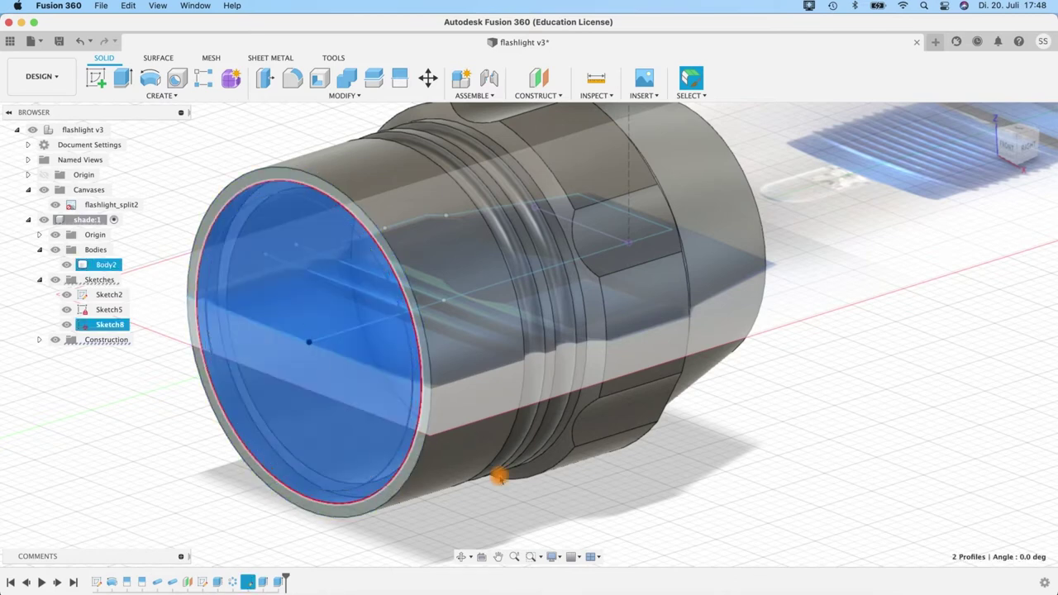
left_click(218, 149)
middle_click_drag(896, 312, 468, 267, "shift")
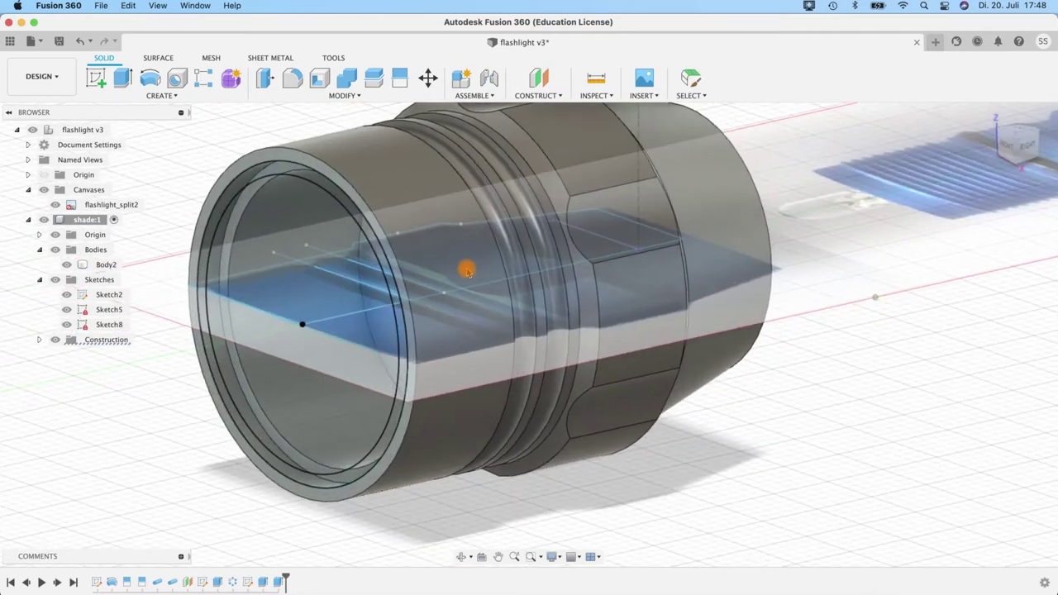
Step: Extrude the inner circle and the surrounding ring profile together by -0.5 mm as a new body
left_click(235, 192)
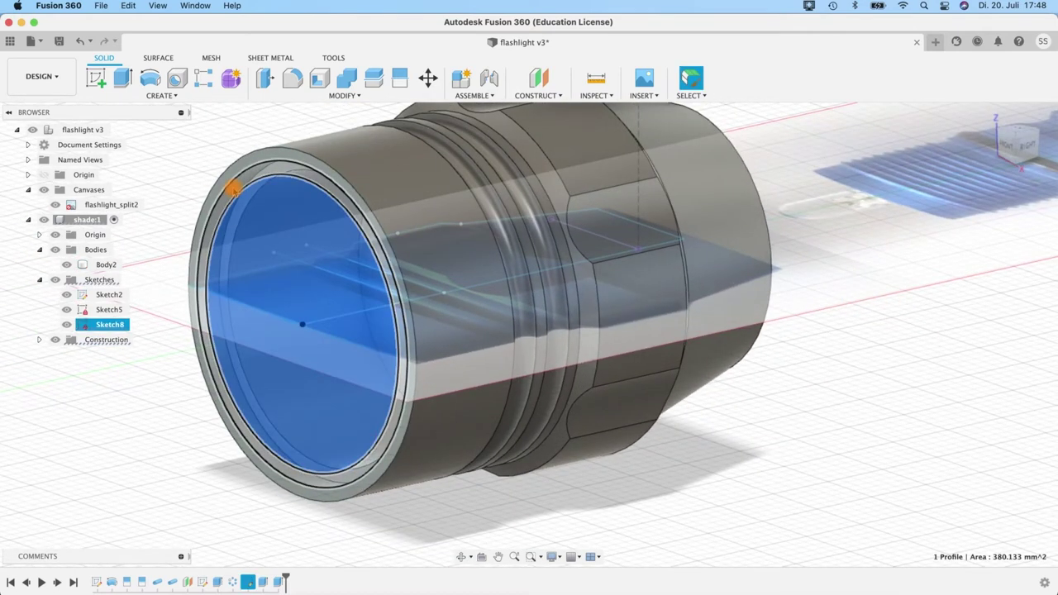
left_click(231, 217, "shift")
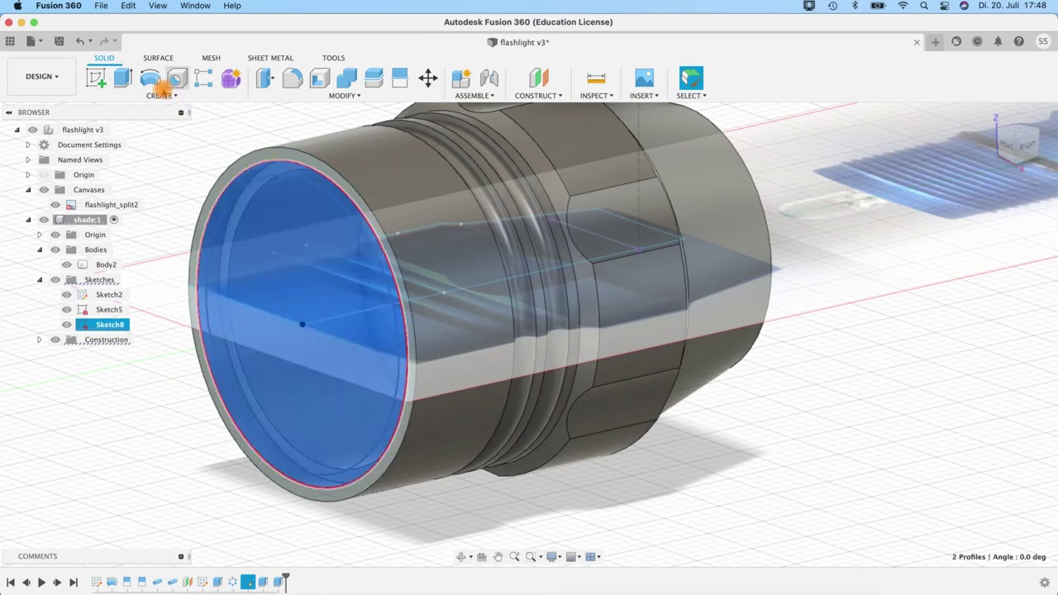
left_click(123, 78)
left_click_drag(384, 362, 543, 405)
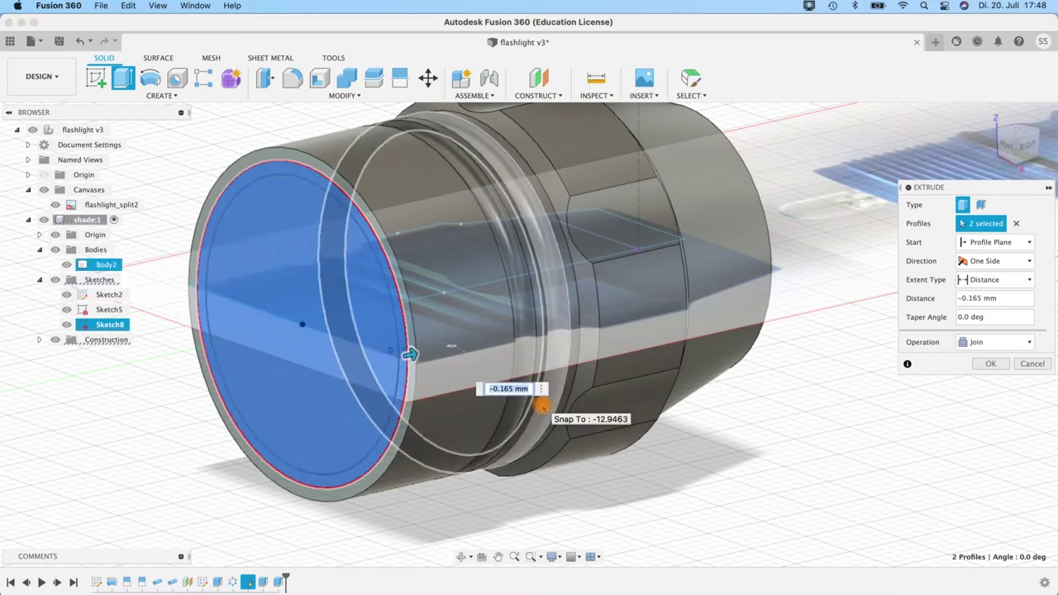
type("-1")
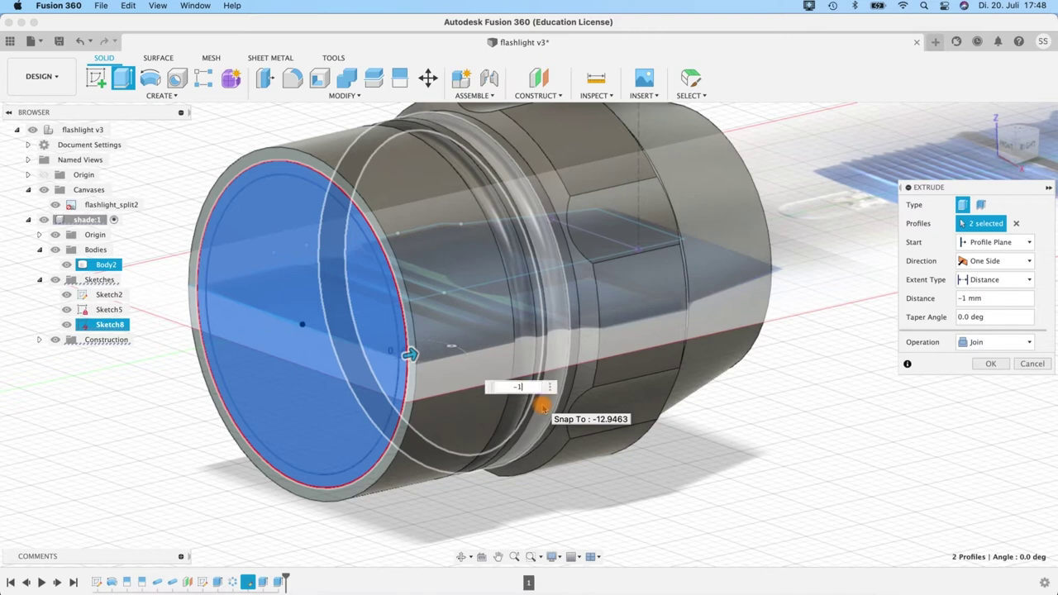
key("BackSpace")
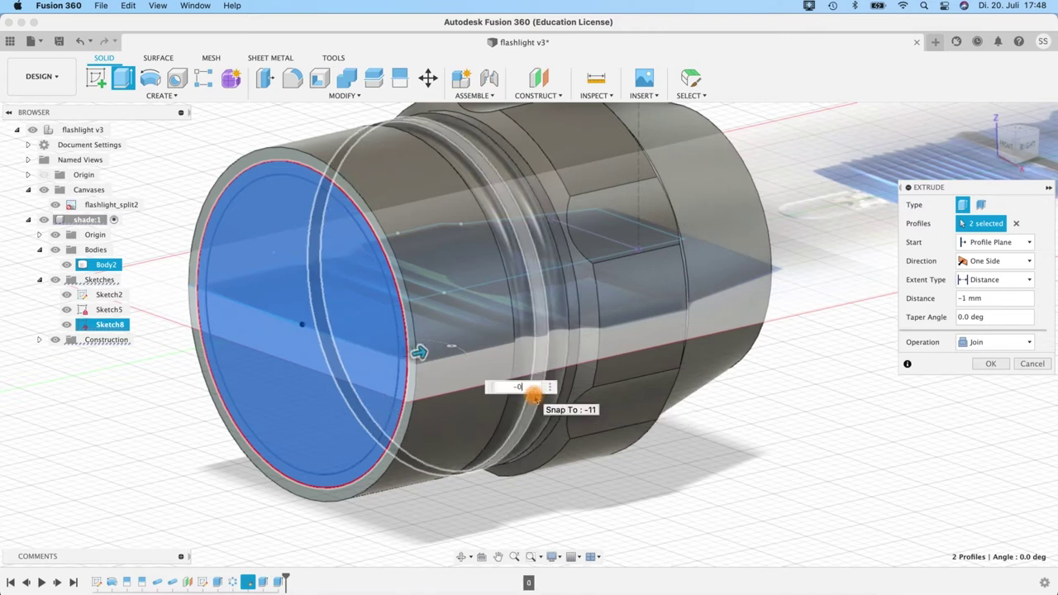
type(".5")
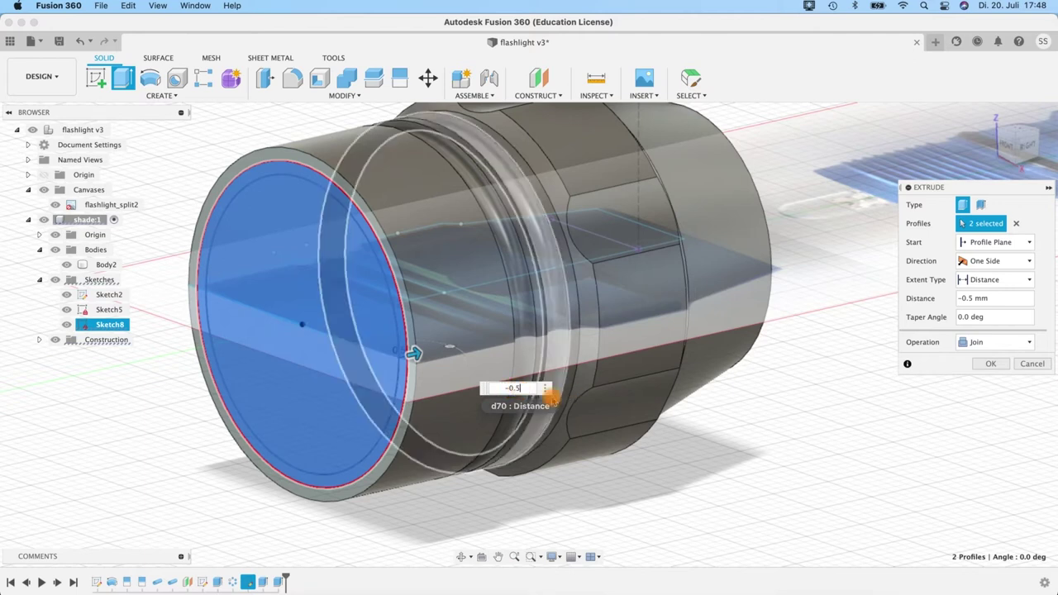
left_click(999, 342)
left_click(995, 398)
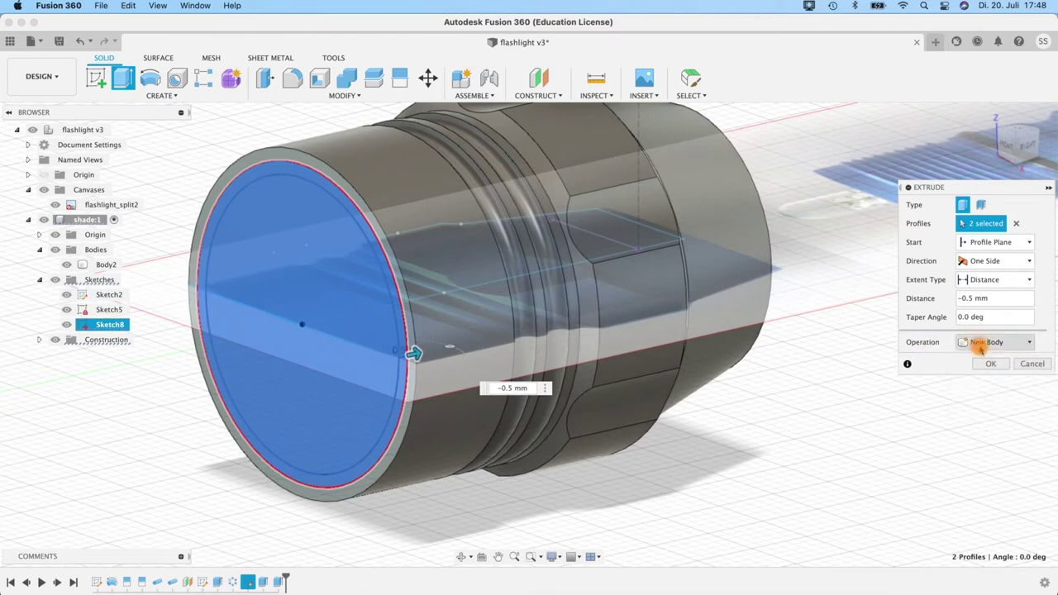
left_click(988, 364)
Step: Rename the new thin disc body at the shade's front opening as glass
left_click(105, 280)
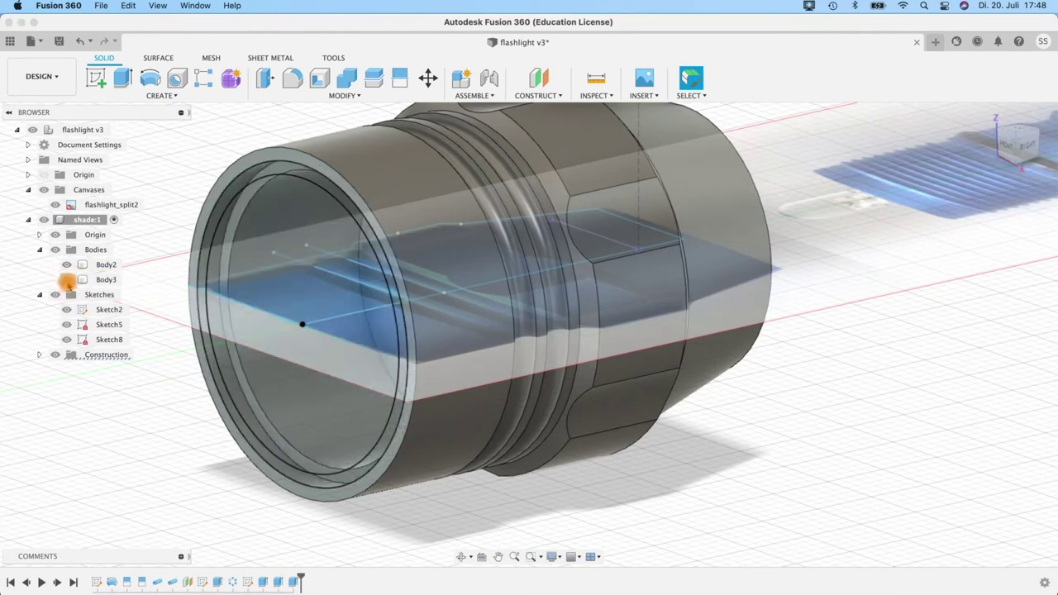
left_click(105, 280)
double_click(106, 279)
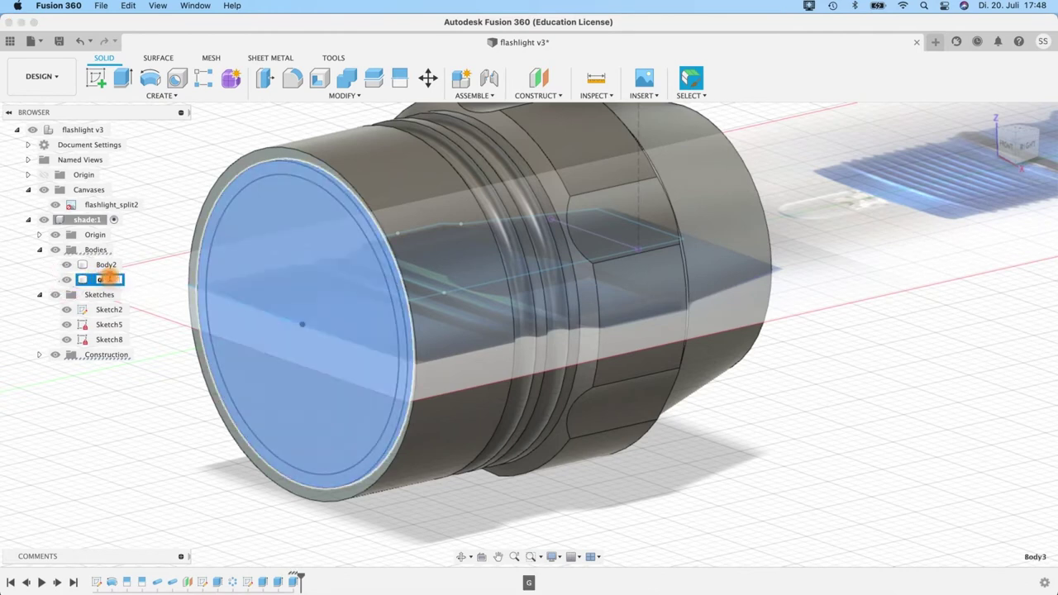
type("glass")
key("Return")
Step: Rename the main hollowed body of the shade component as shade
left_click(106, 265)
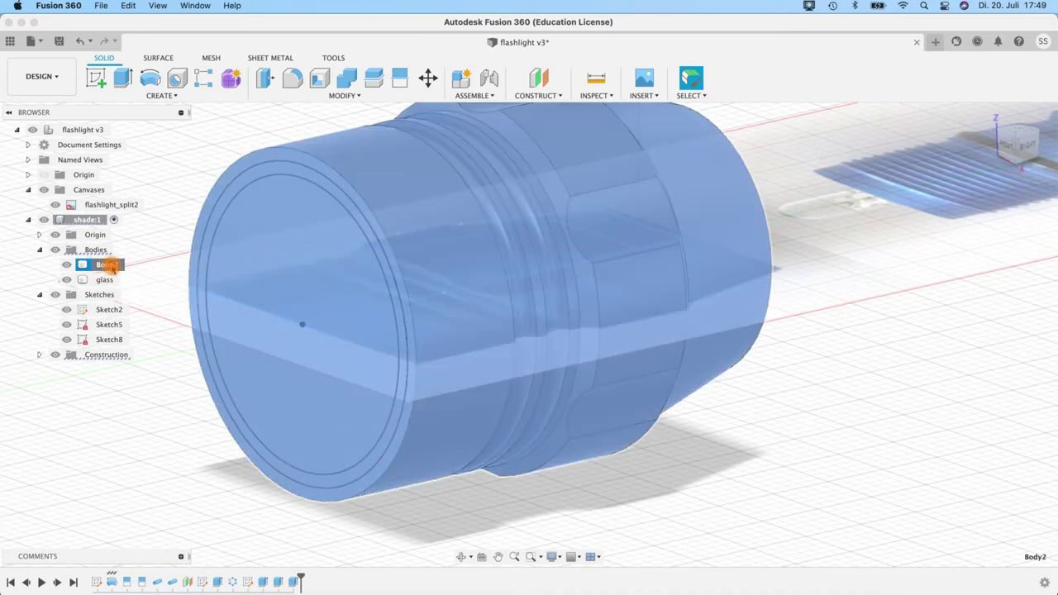
double_click(107, 265)
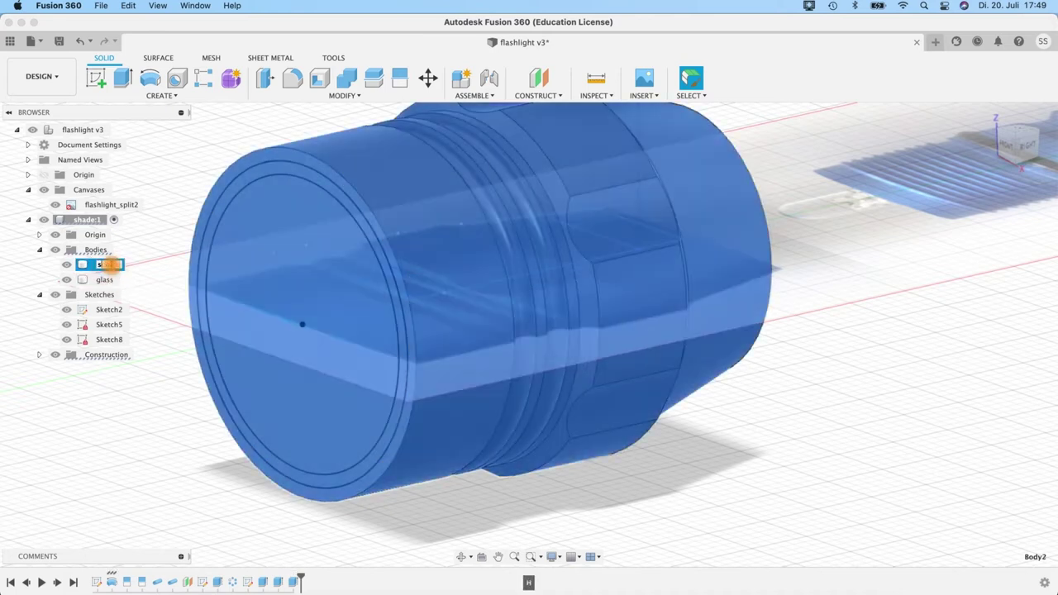
type("shade")
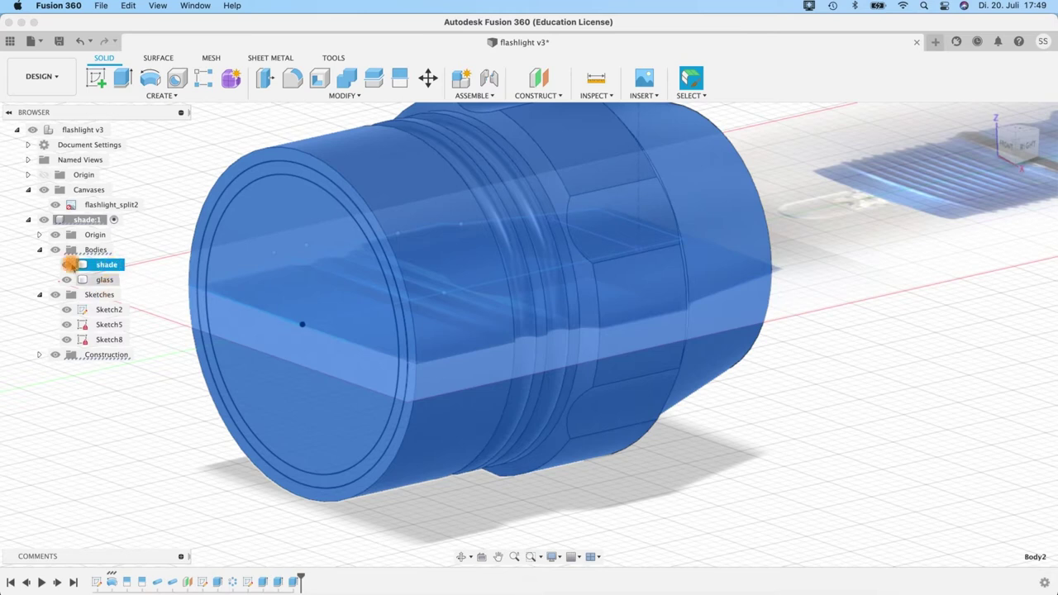
Step: Move the glass body 1.5 mm along Y into the shade's front opening, and hide the glass body
key("Return")
left_click(105, 280)
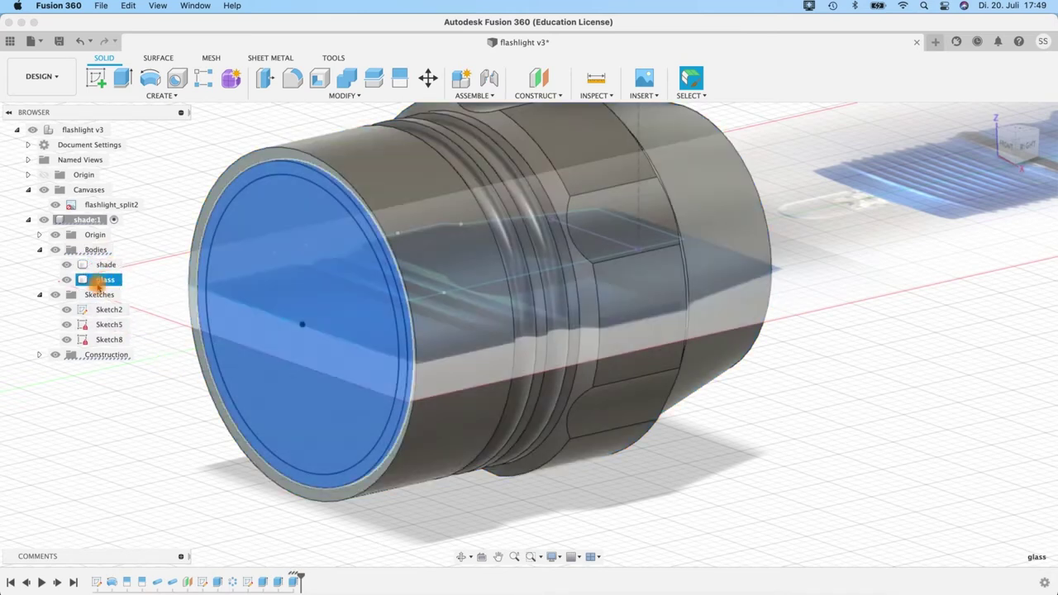
key("m")
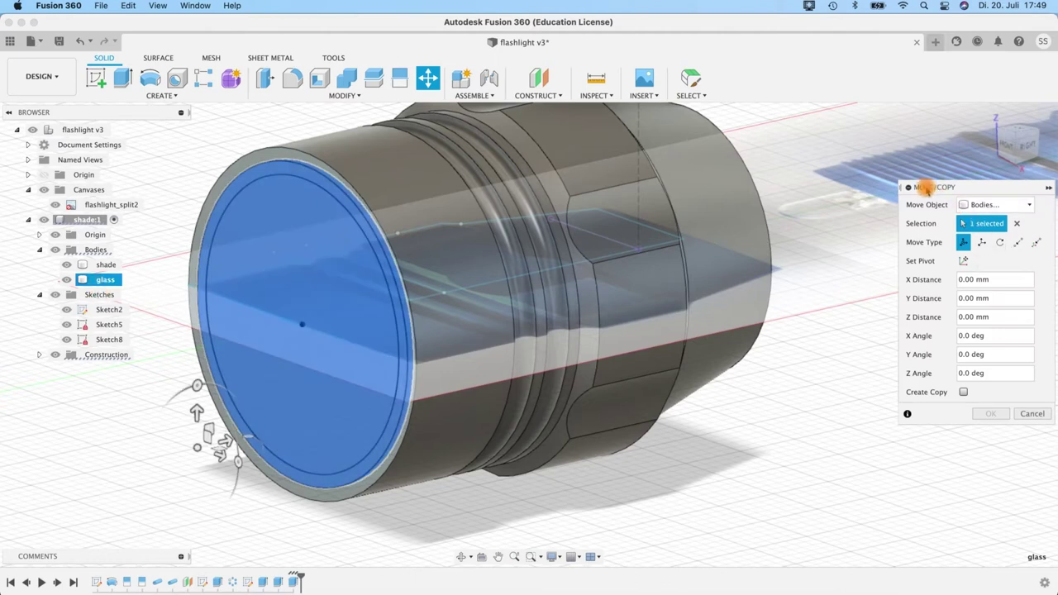
left_click_drag(220, 449, 240, 439)
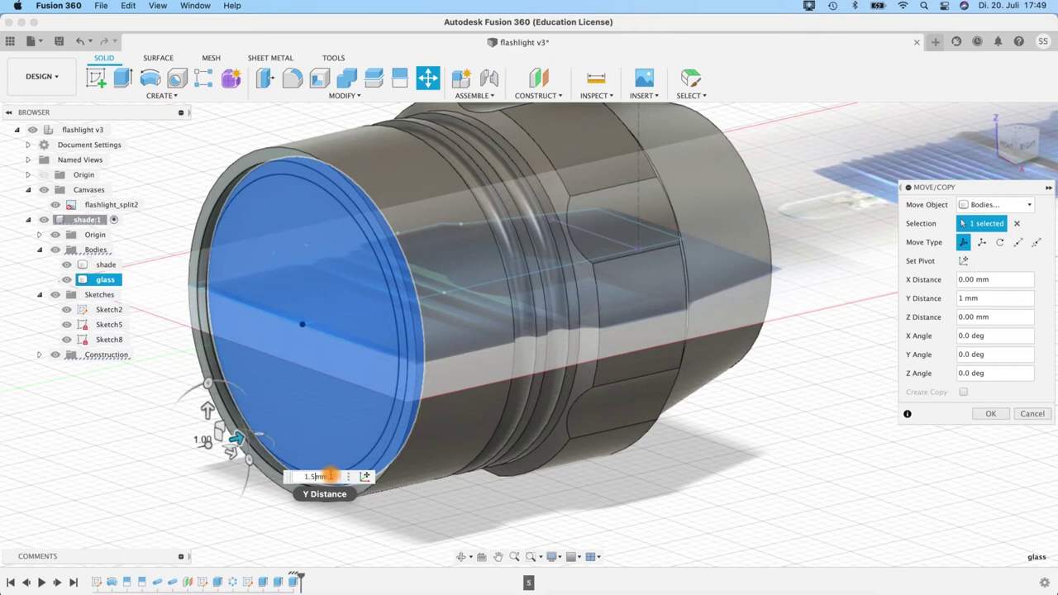
key("Return")
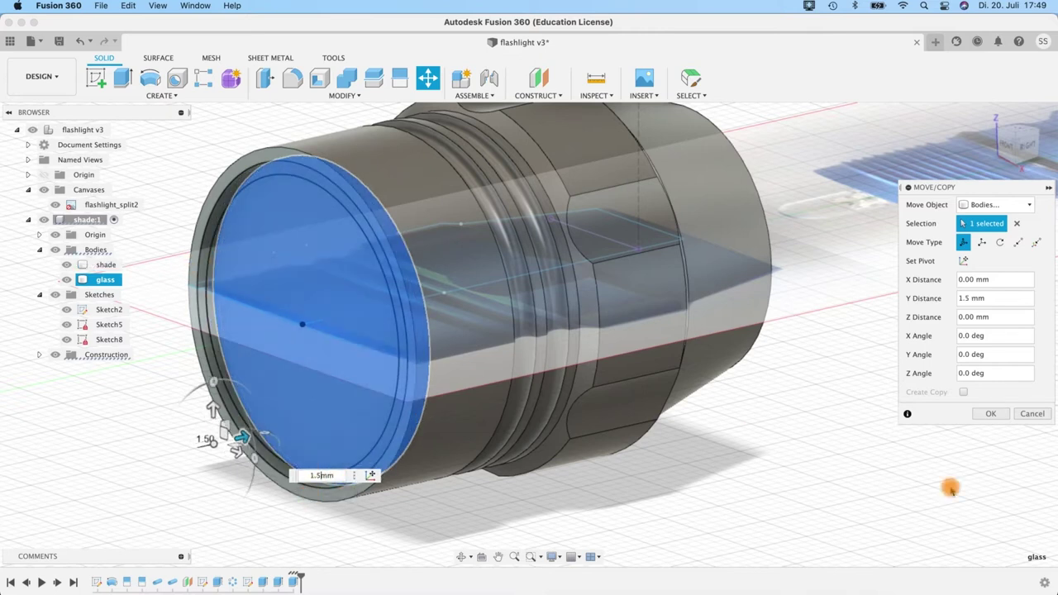
left_click(992, 415)
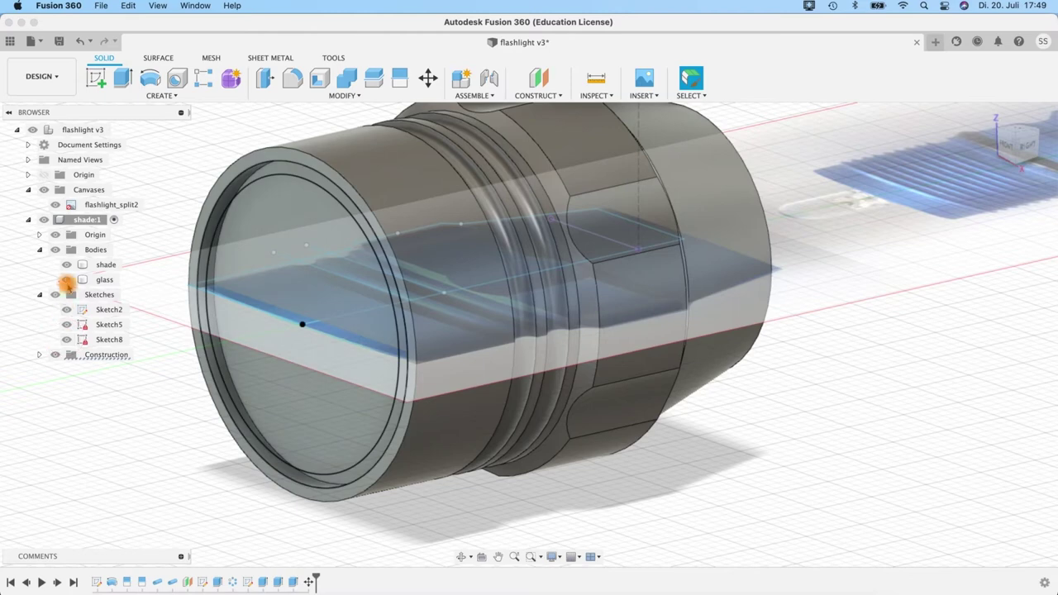
left_click(67, 281)
middle_click_drag(884, 361, 390, 288, "shift")
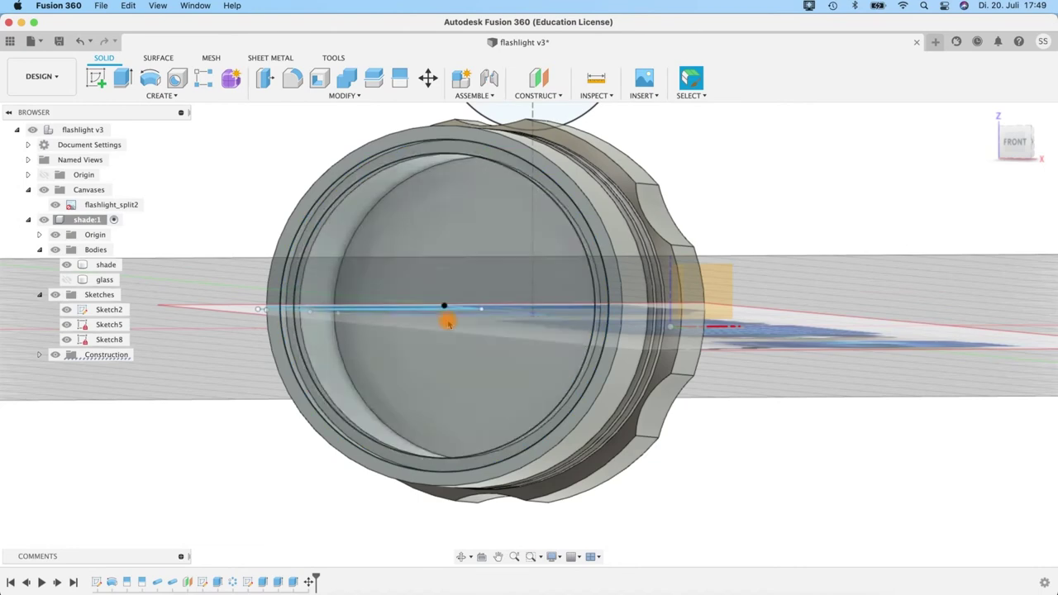
Step: Sketch an 18 mm diameter circle on the shade's flat rear end face, centred on the shade's axis
middle_click_drag(737, 416, 664, 260, "shift")
left_click(664, 260)
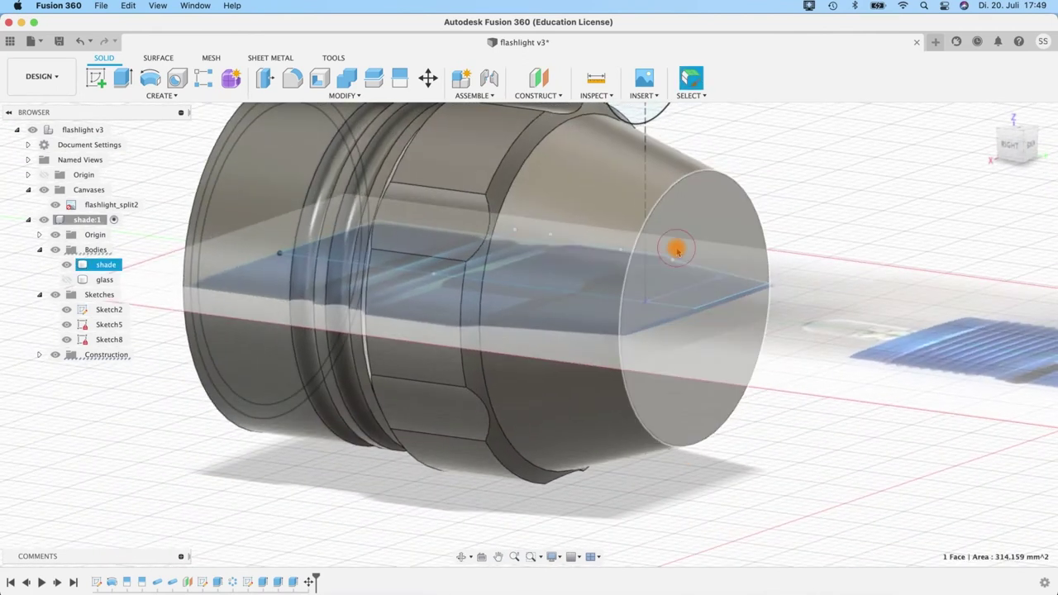
right_click(718, 245)
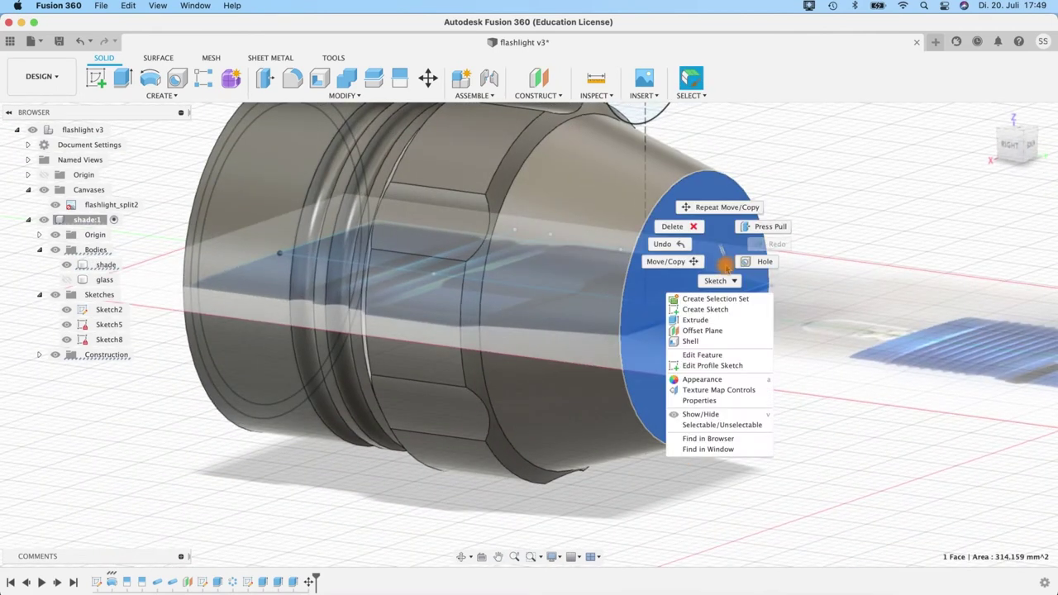
left_click(713, 310)
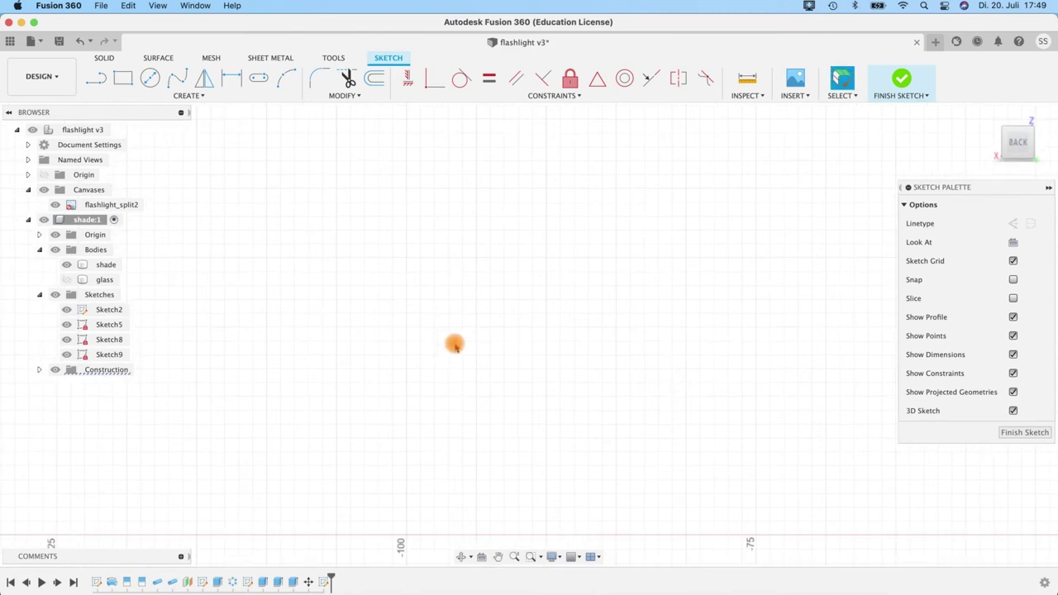
scroll(455, 347, "up", 3)
scroll(455, 347, "down", 10)
middle_click_drag(662, 407, 408, 315)
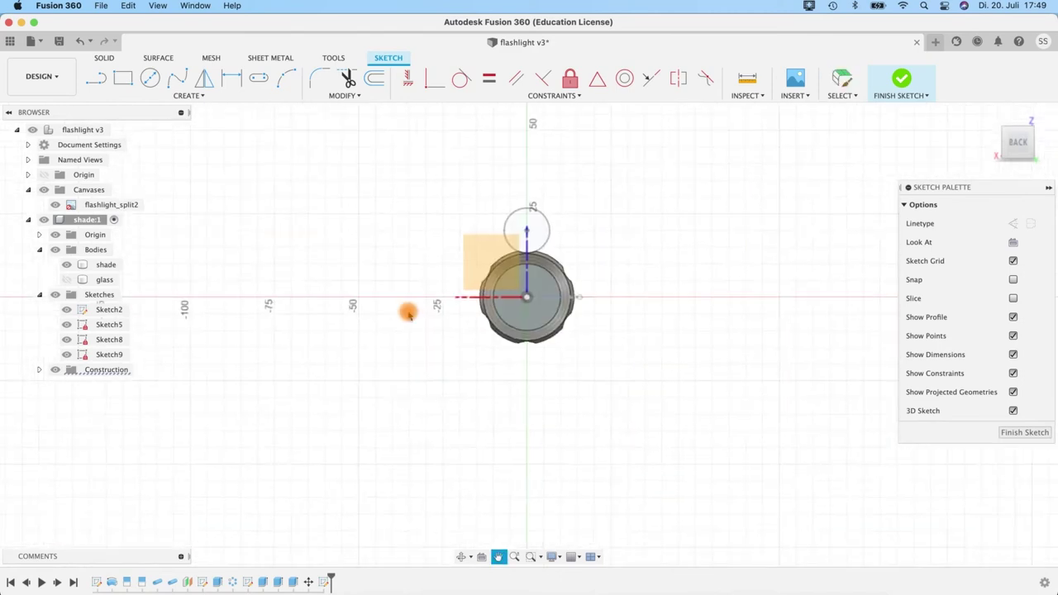
scroll(532, 314, "up", 10)
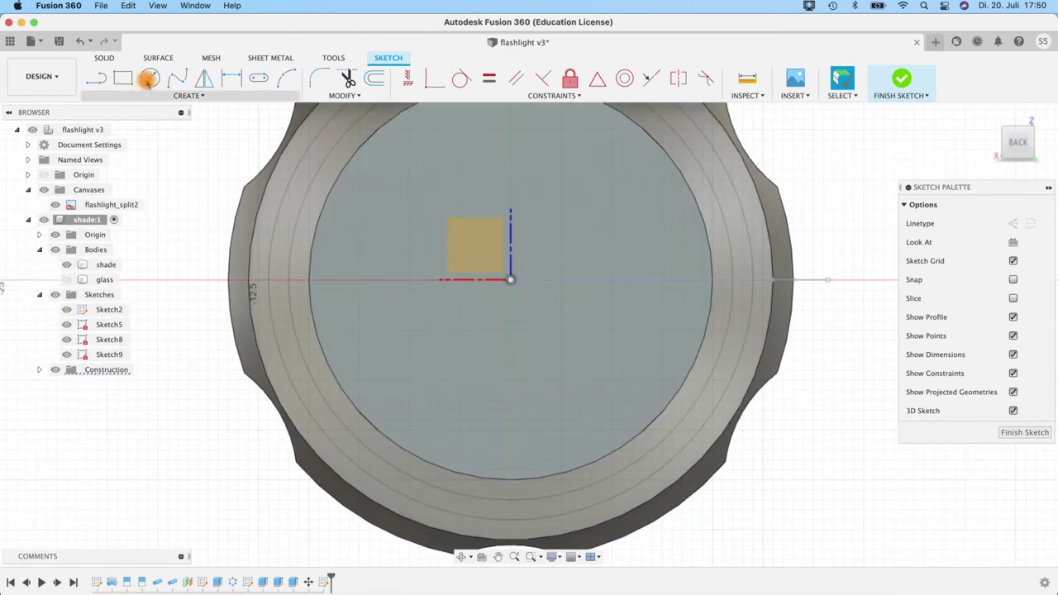
left_click(148, 78)
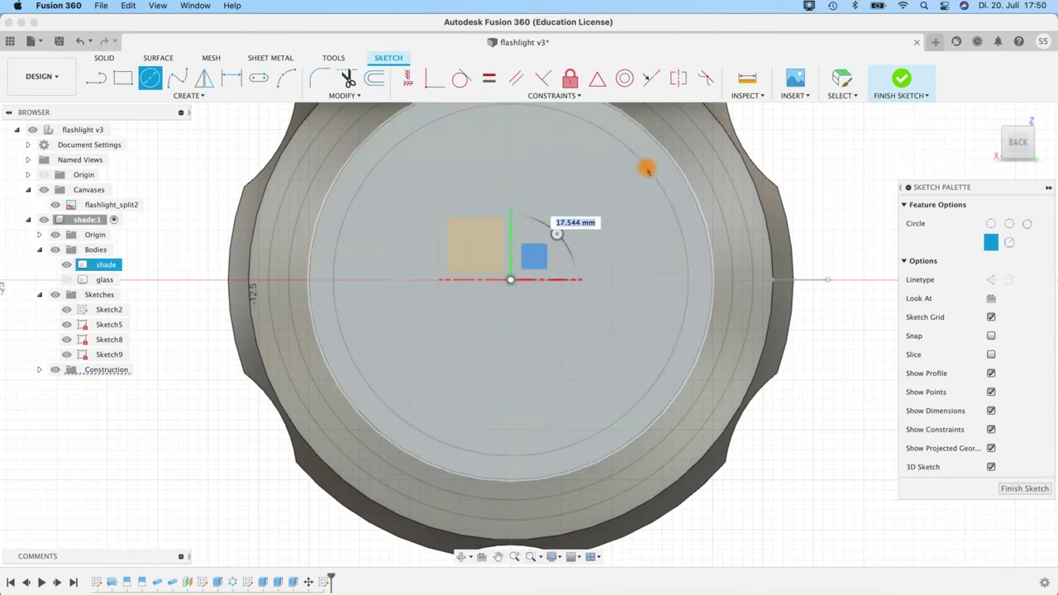
key("Tab")
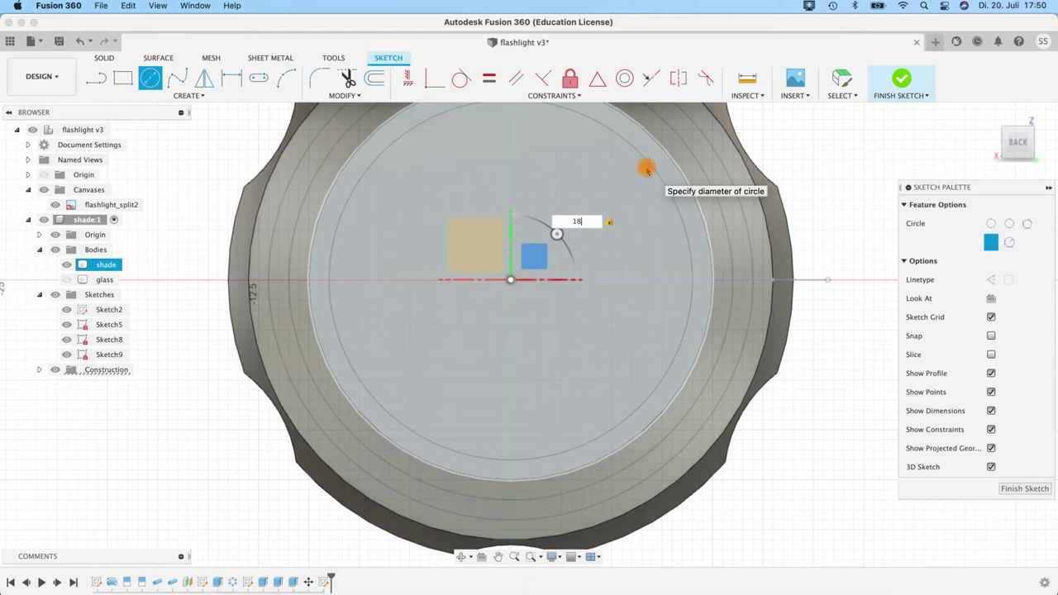
left_click(648, 169)
key("Escape")
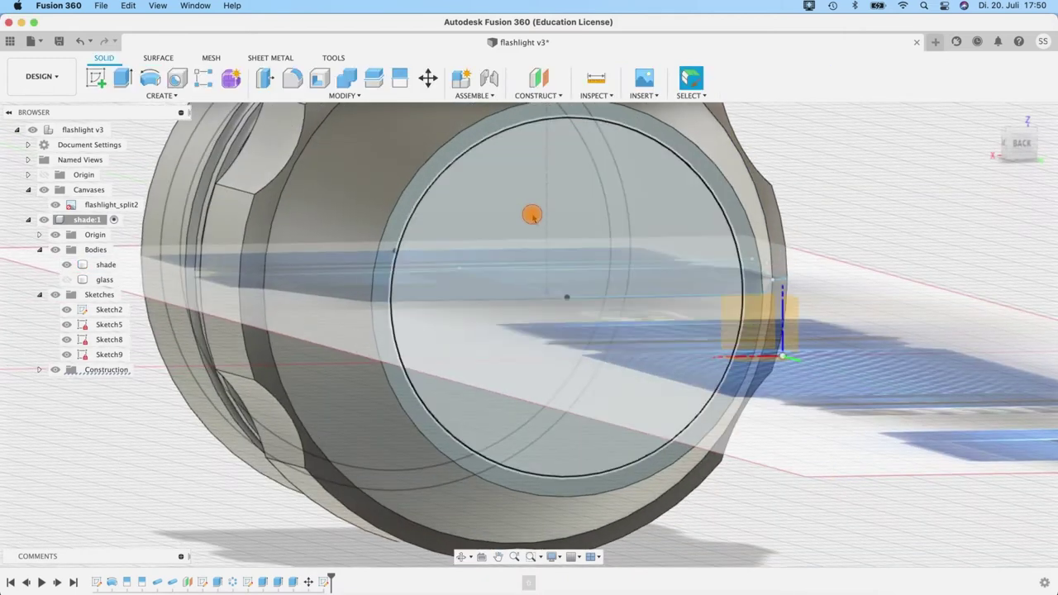
Step: Extrude the 18 mm circle profile -20 mm into the shade as a cut
left_click(535, 212)
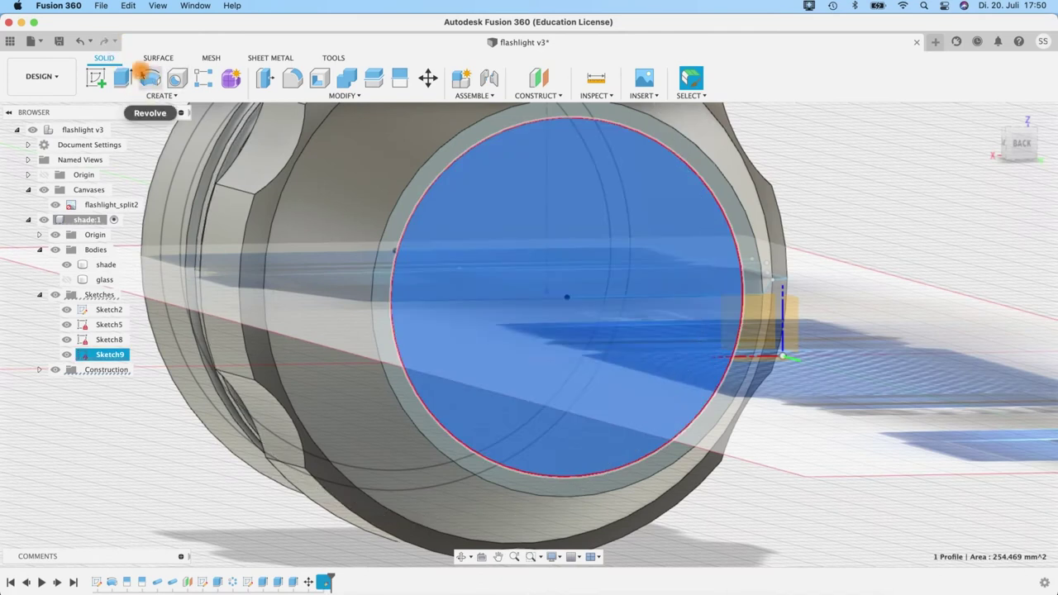
left_click(122, 78)
middle_click_drag(805, 510, 824, 496, "shift")
middle_click_drag(342, 220, 446, 440, "shift")
left_click_drag(447, 439, 402, 427)
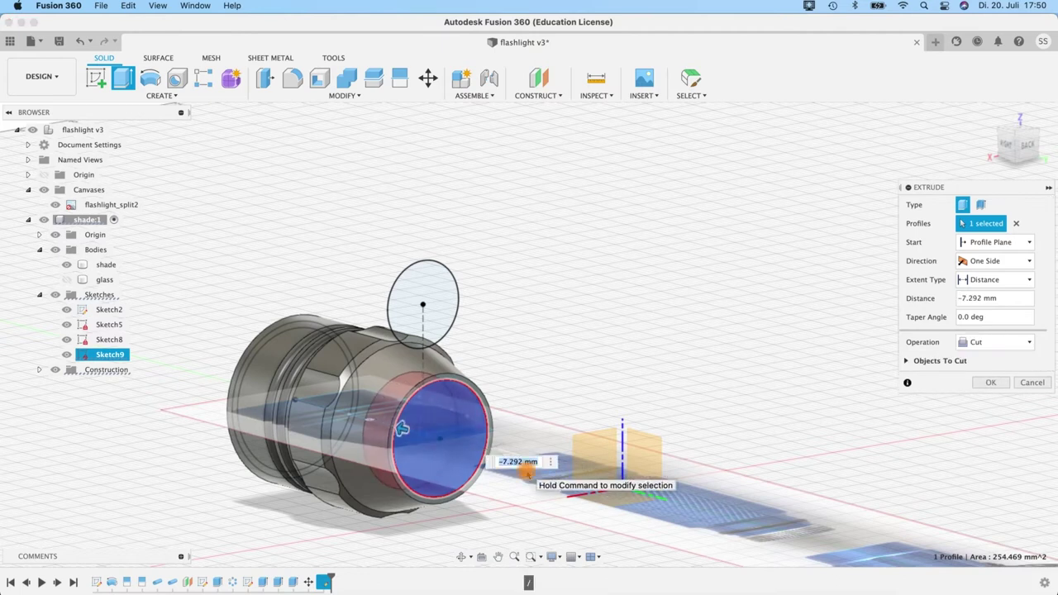
middle_click_drag(523, 354, 609, 355, "shift")
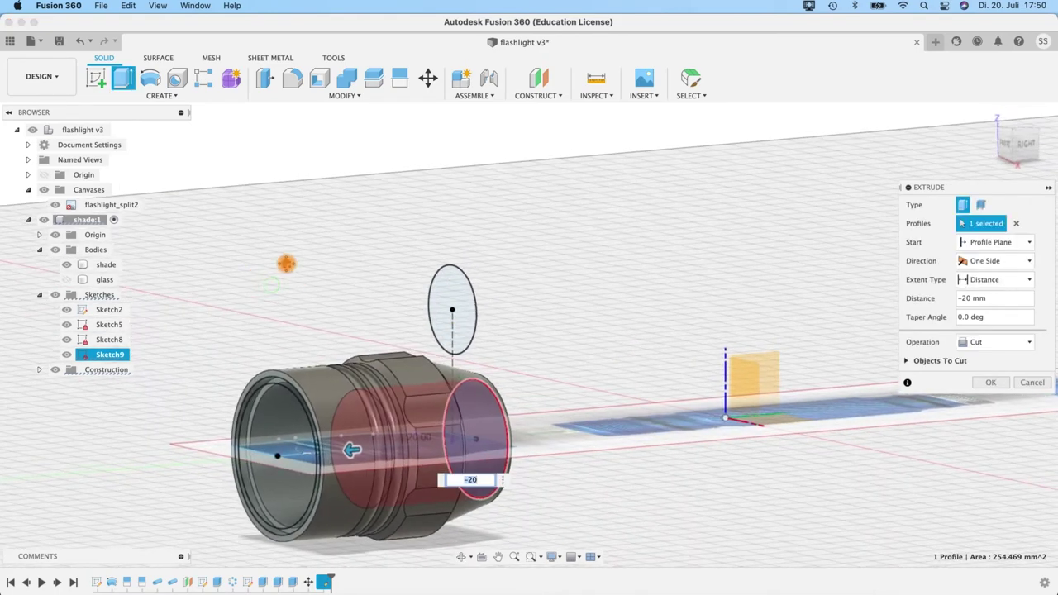
middle_click_drag(286, 262, 423, 151)
scroll(425, 381, "up", 5)
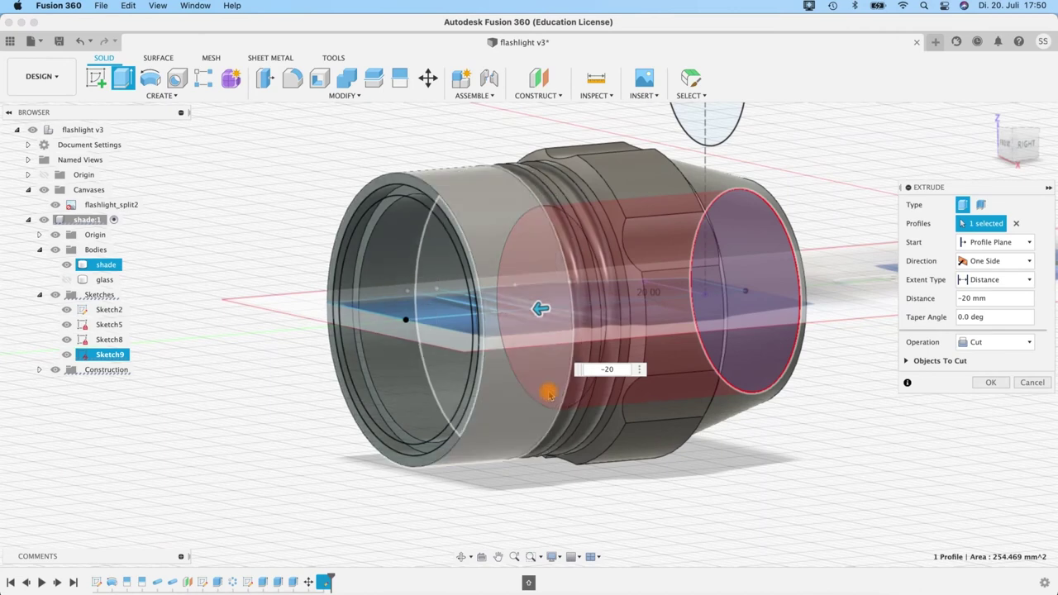
middle_click_drag(540, 308, 564, 332, "shift")
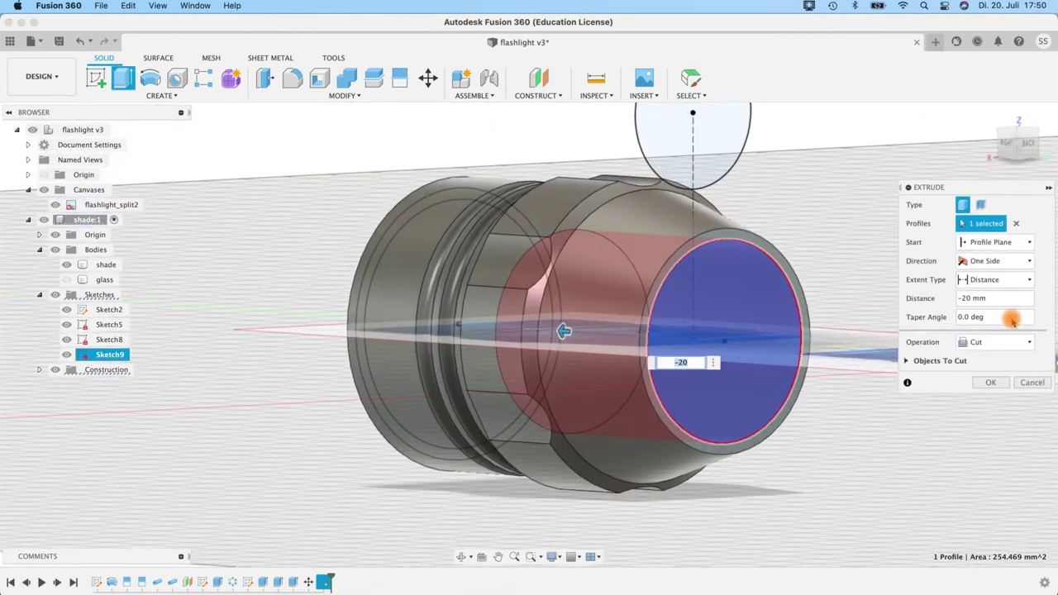
left_click(992, 383)
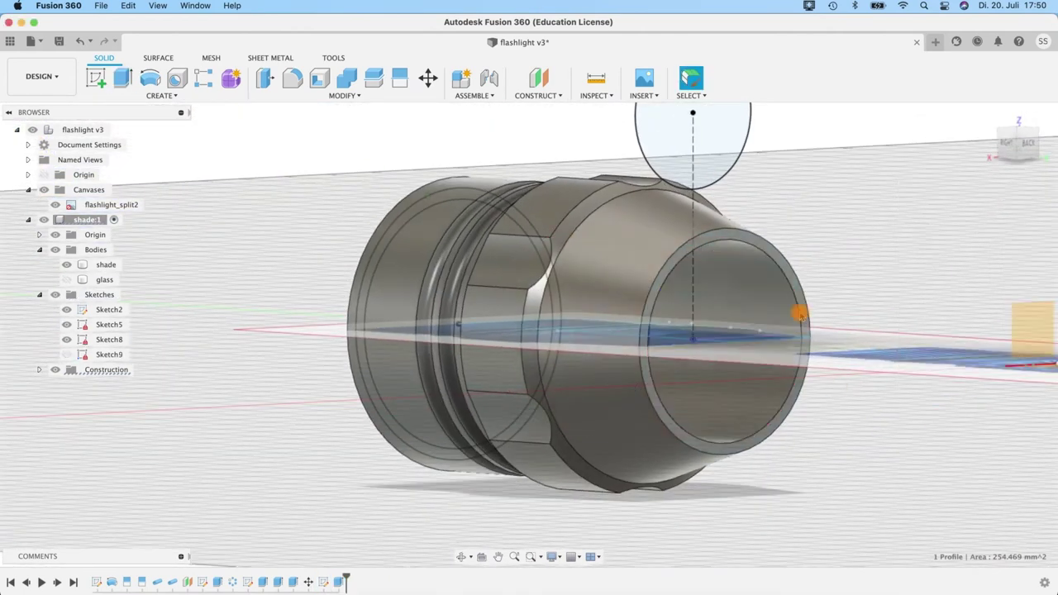
Step: Apply the Thread command to the cylindrical inner face of the shade's rear bore with the Modeled option on
middle_click_drag(805, 236, 642, 289, "shift")
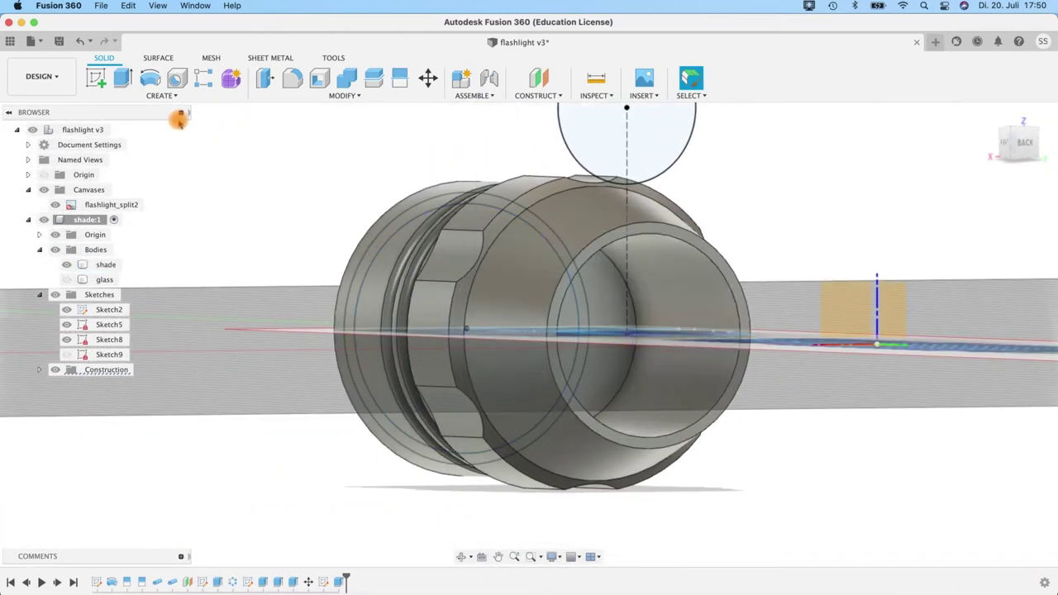
left_click(160, 96)
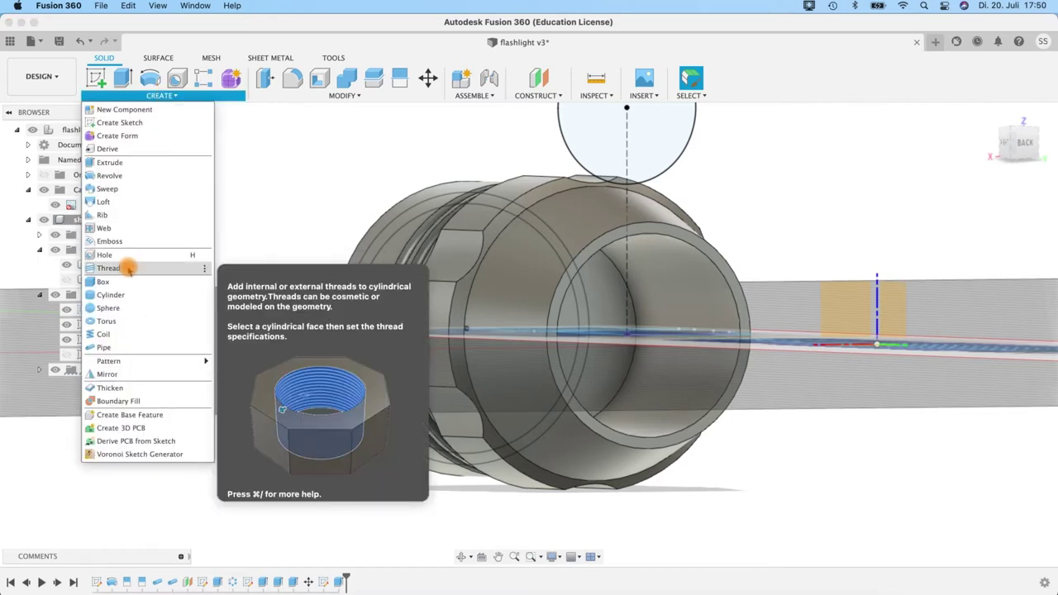
left_click(108, 268)
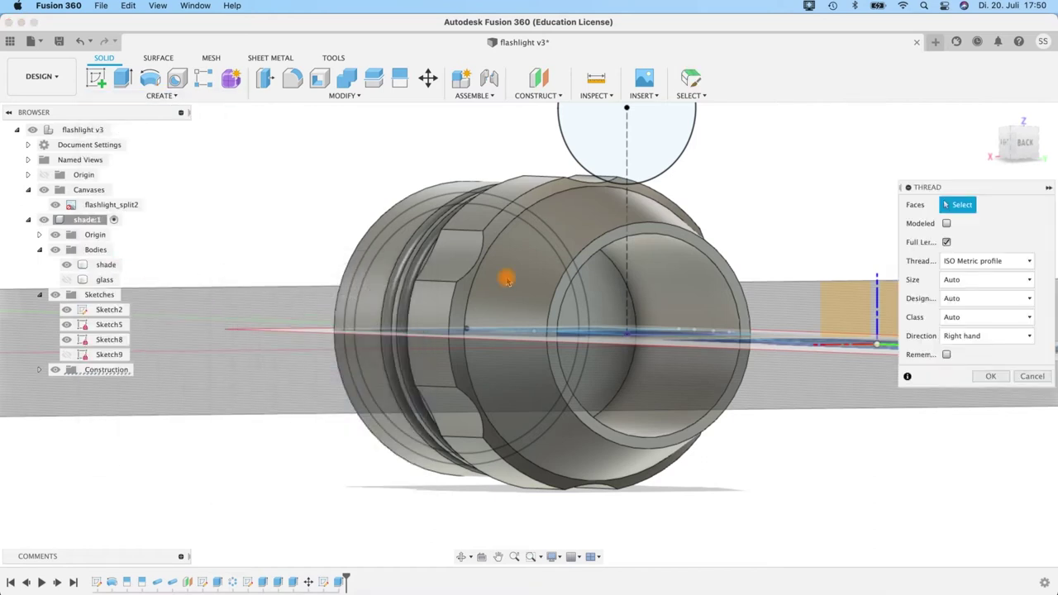
left_click(676, 282)
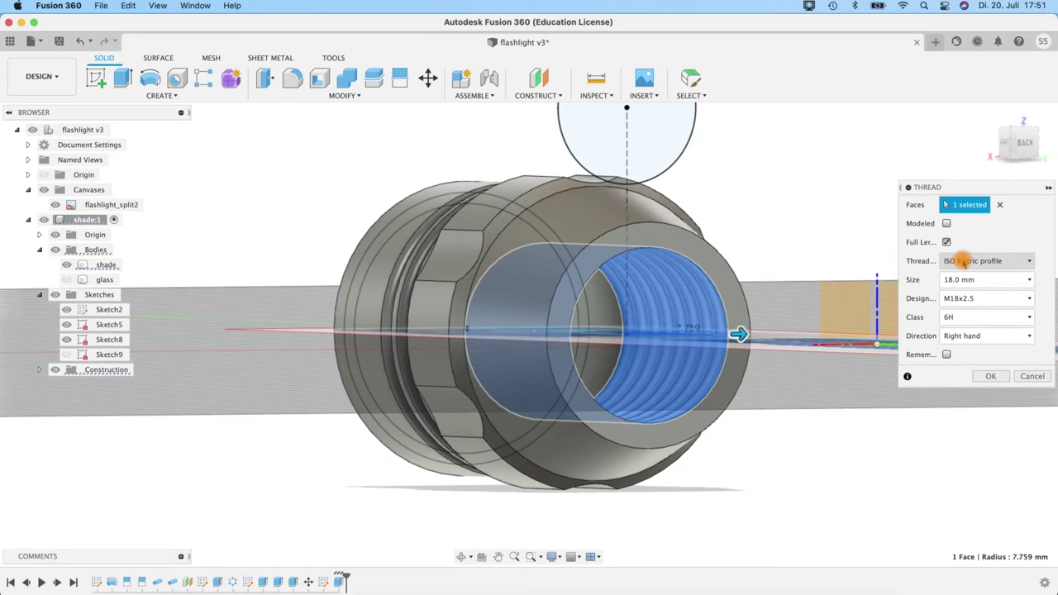
left_click(947, 223)
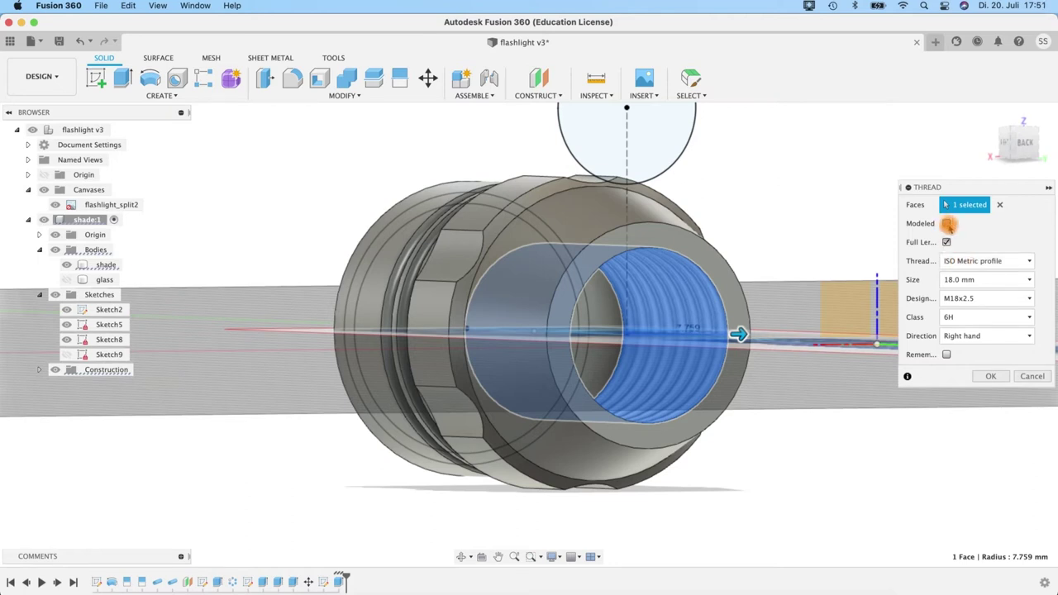
scroll(727, 284, "up", 5)
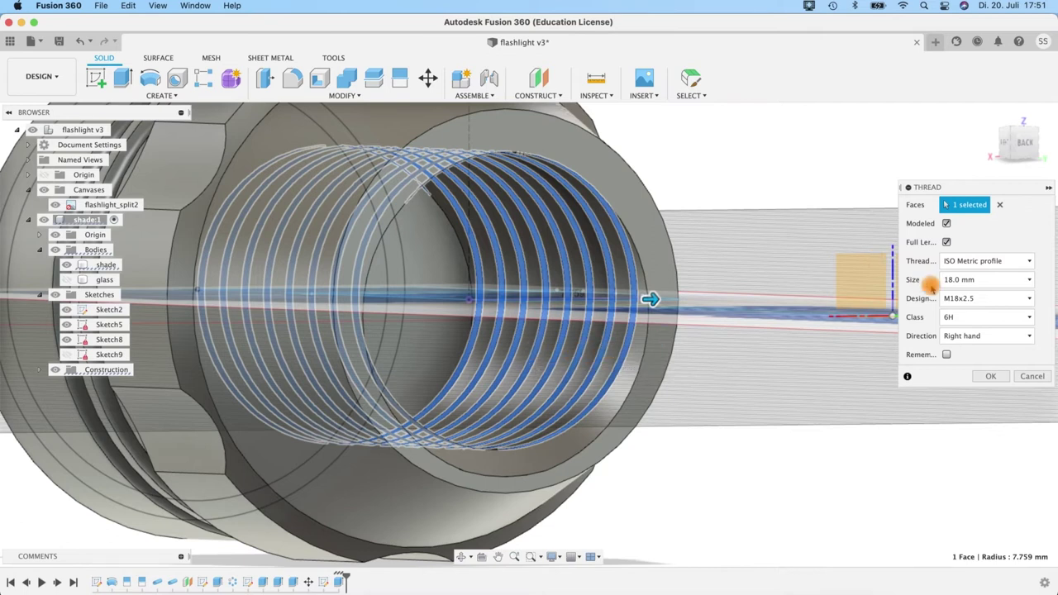
Step: Set the thread to ISO Metric profile with size 18.0 mm and designation M18x0.75
left_click(959, 261)
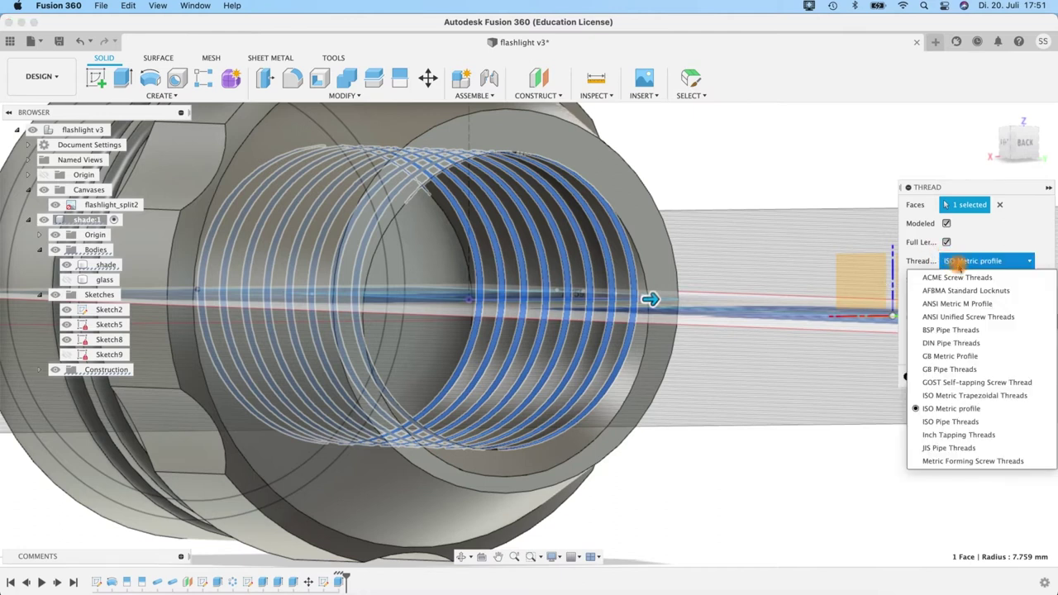
left_click(953, 409)
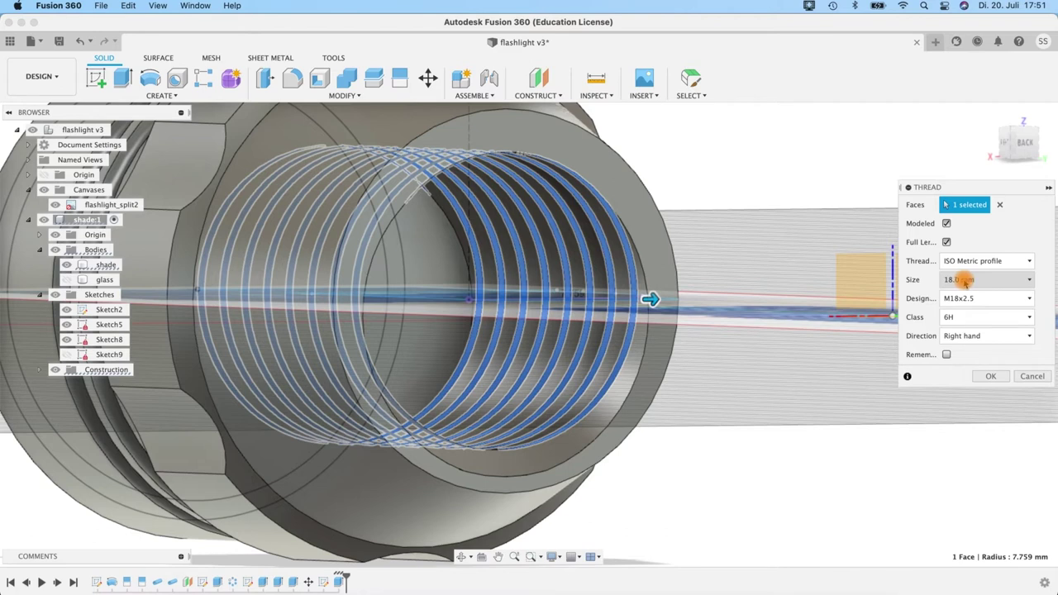
left_click(987, 298)
left_click(967, 281)
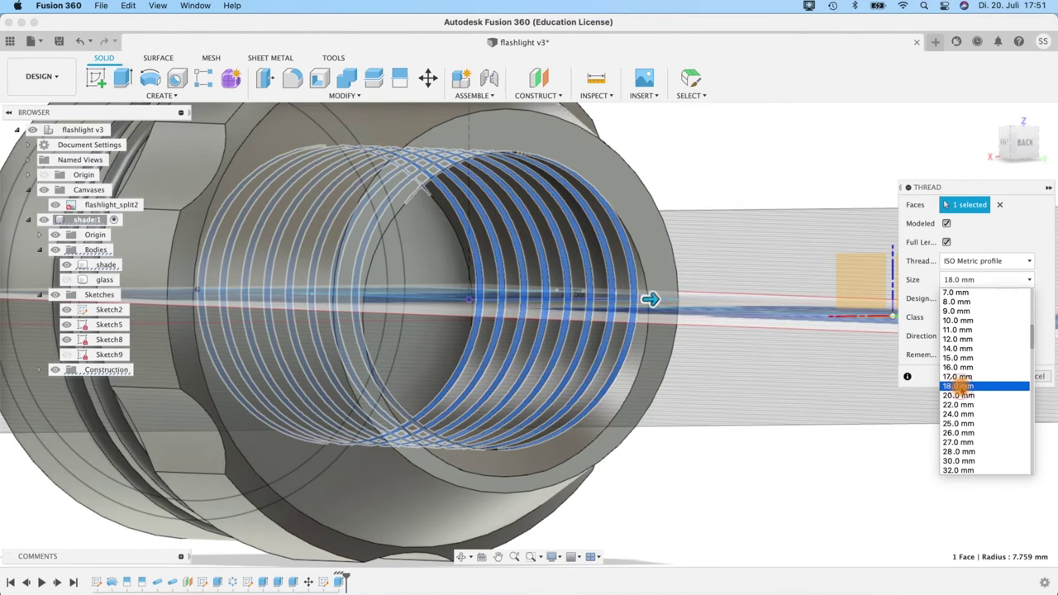
left_click(958, 386)
left_click_drag(996, 304, 964, 382)
left_click_drag(995, 303, 989, 394)
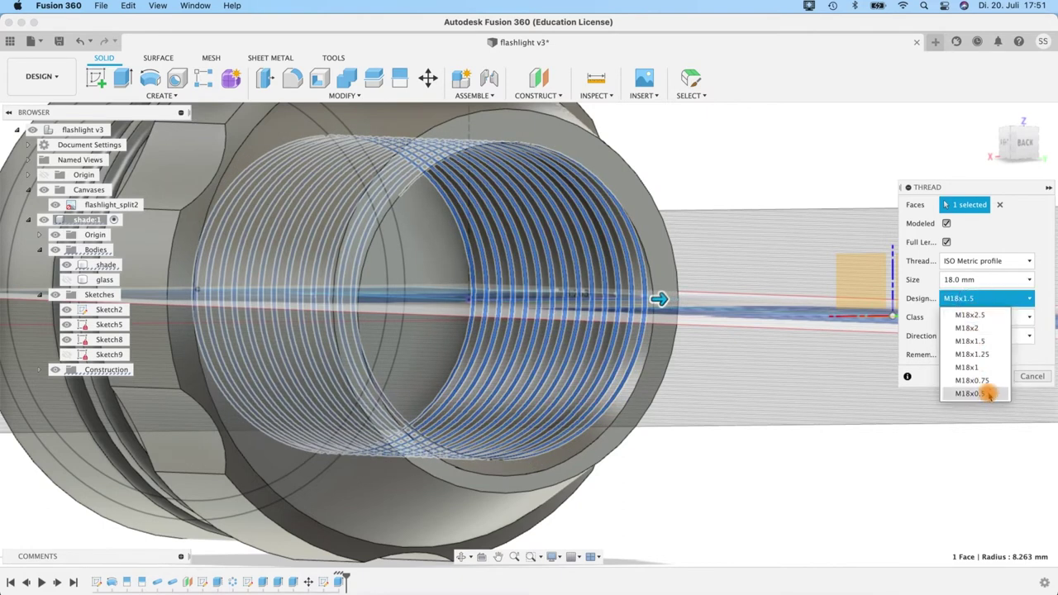
left_click(975, 303)
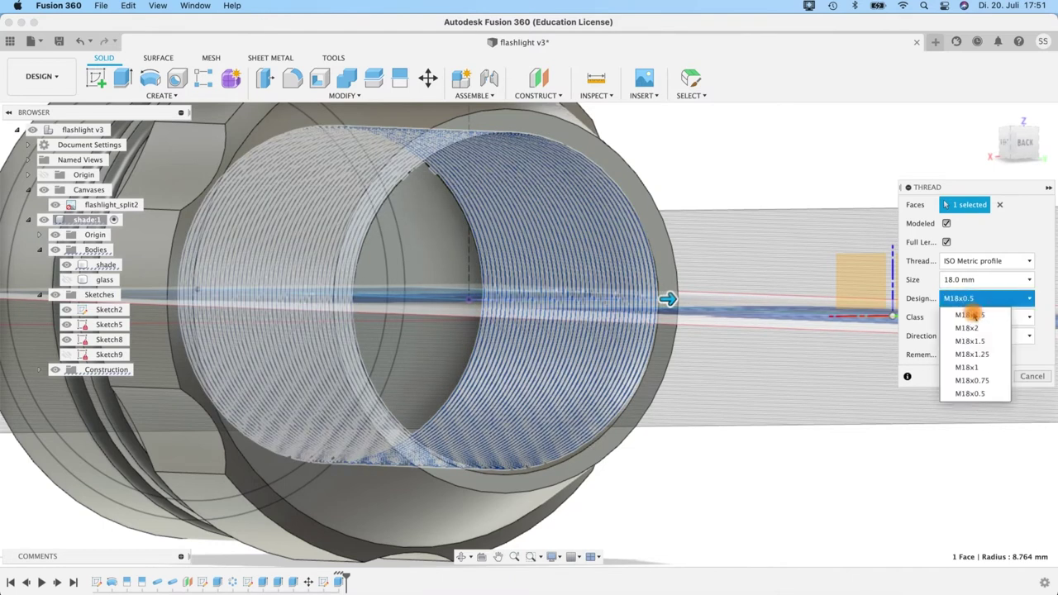
left_click(982, 381)
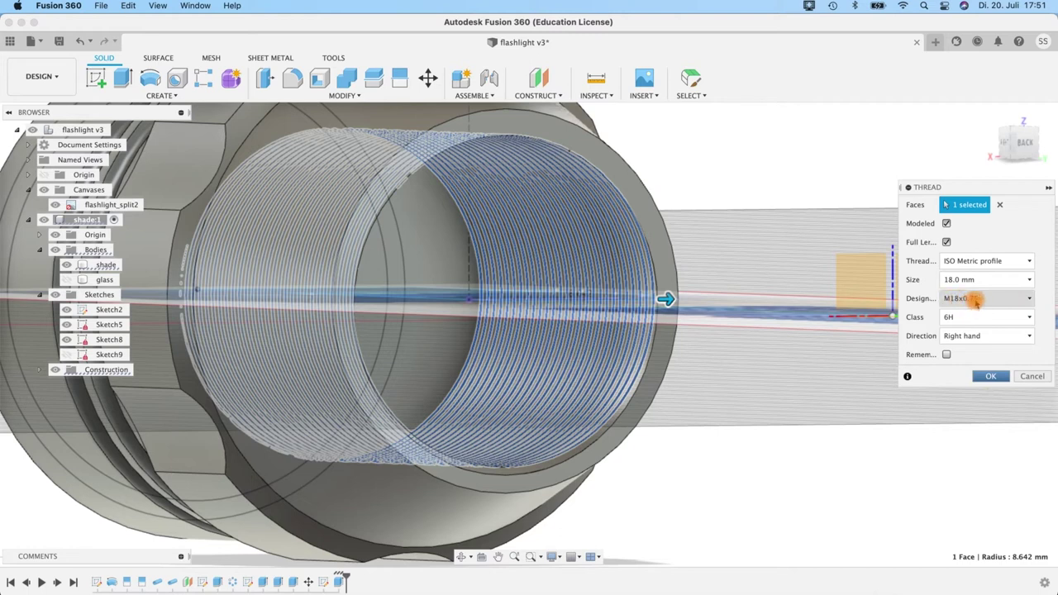
Step: Turn off the full-length option for the bore thread and open its offset value for editing
left_click(947, 242)
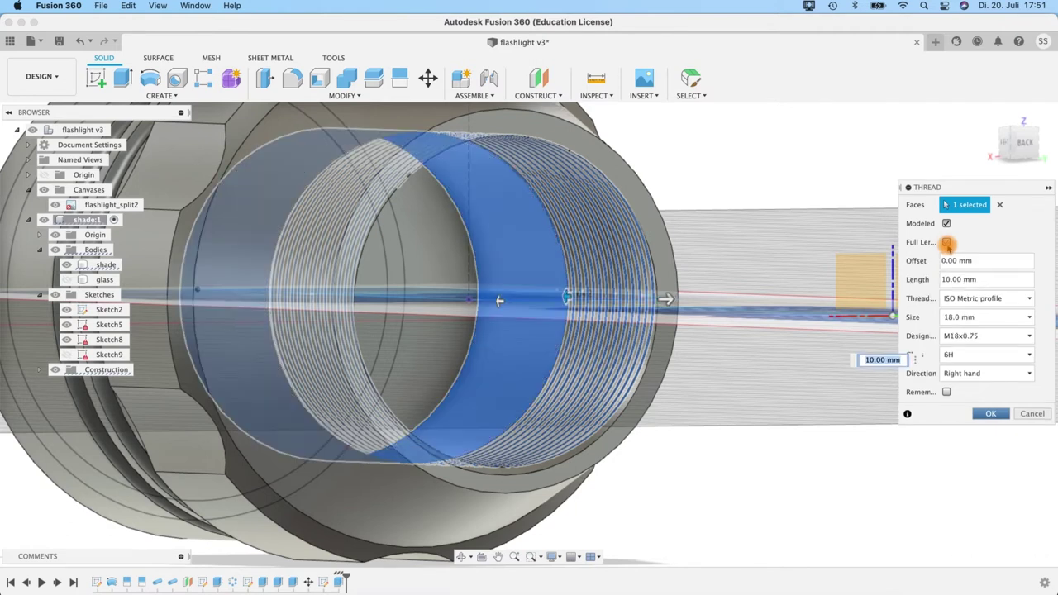
left_click(984, 262)
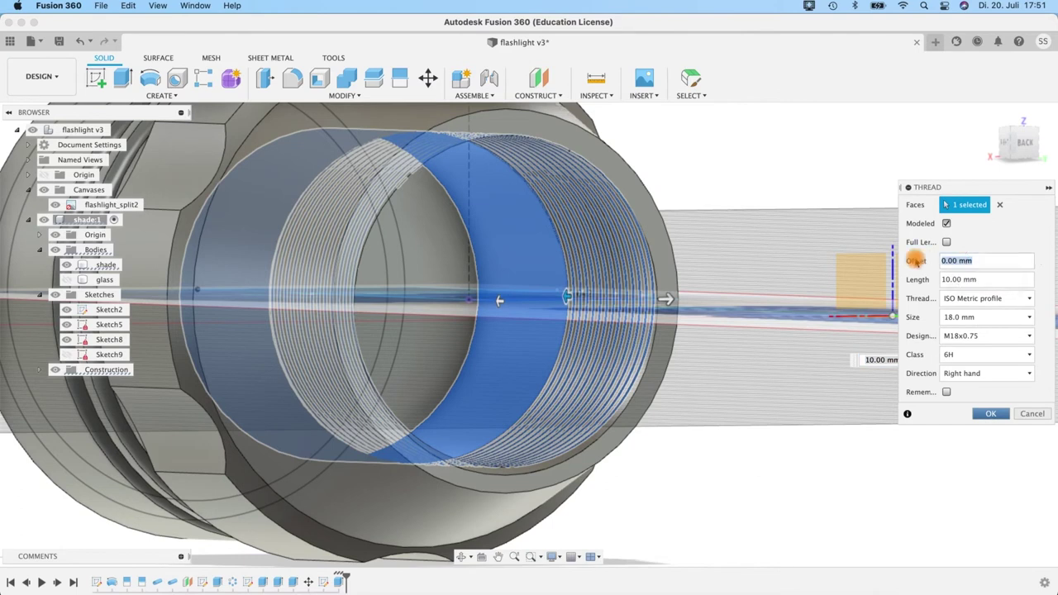
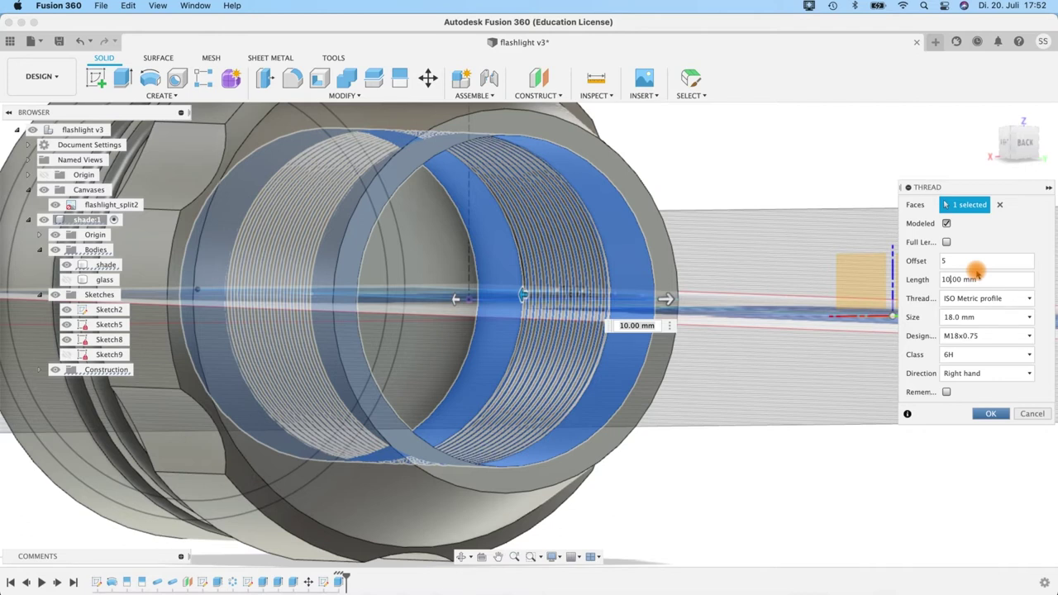
Step: Set the bore thread's offset to 5 mm and its length to 12 mm, and apply the thread
key("Return")
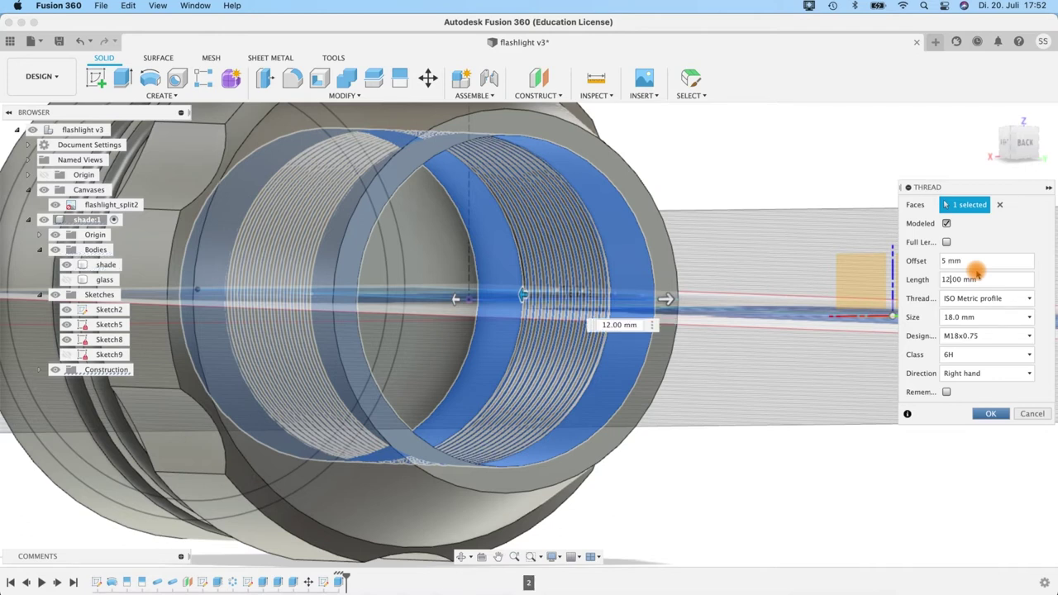
middle_click_drag(725, 427, 898, 343, "shift")
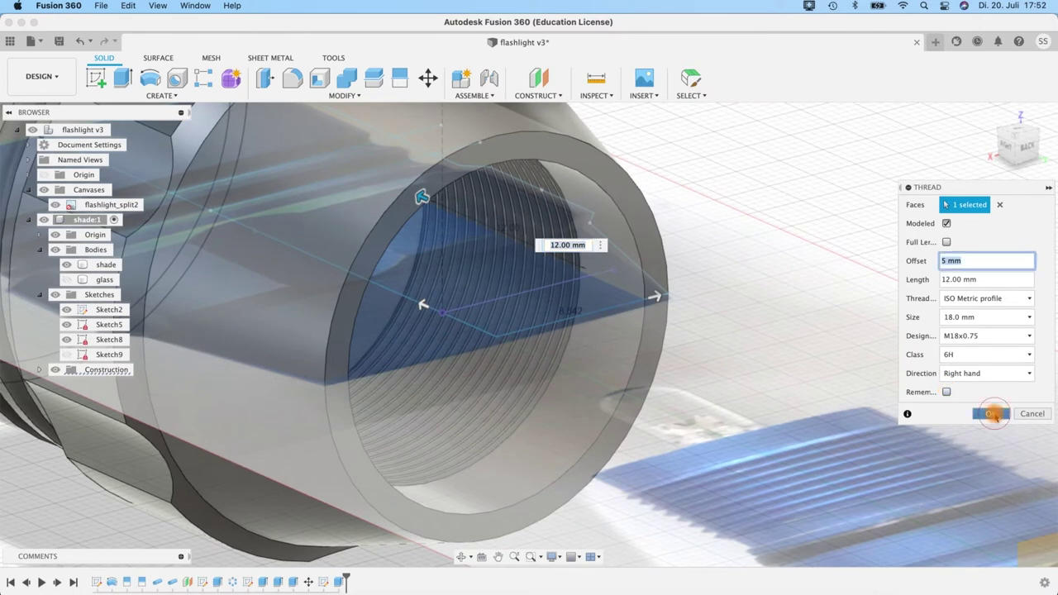
left_click(995, 413)
Step: Hide the canvases and the shade's sketches and inspect the modeled thread inside the rear bore
middle_click_drag(824, 383, 306, 256, "shift")
left_click(105, 264)
left_click(44, 190)
left_click(57, 297)
scroll(901, 320, "up", 1)
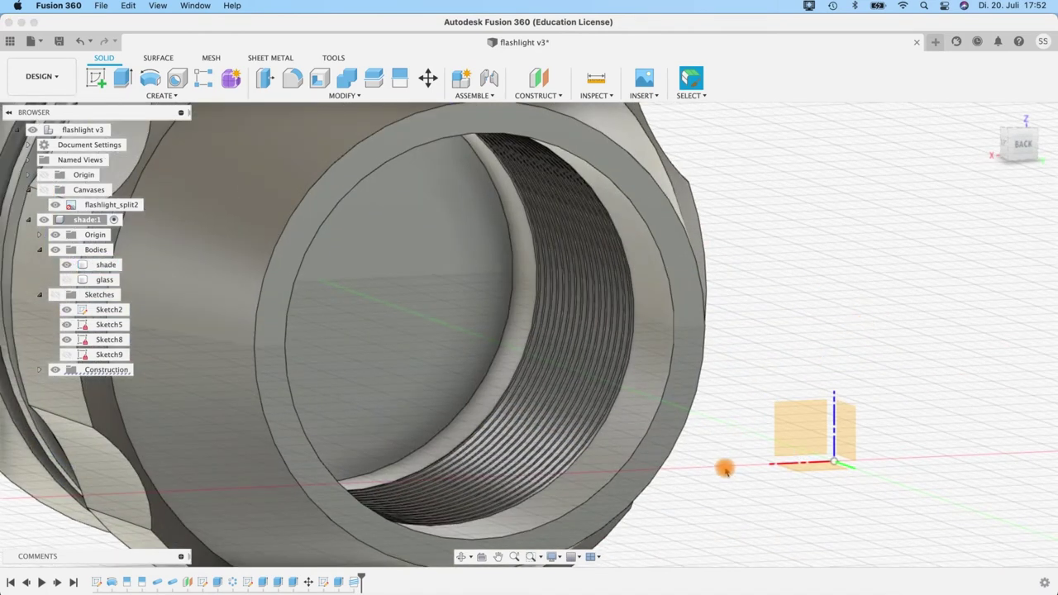
middle_click_drag(773, 350, 676, 436, "shift")
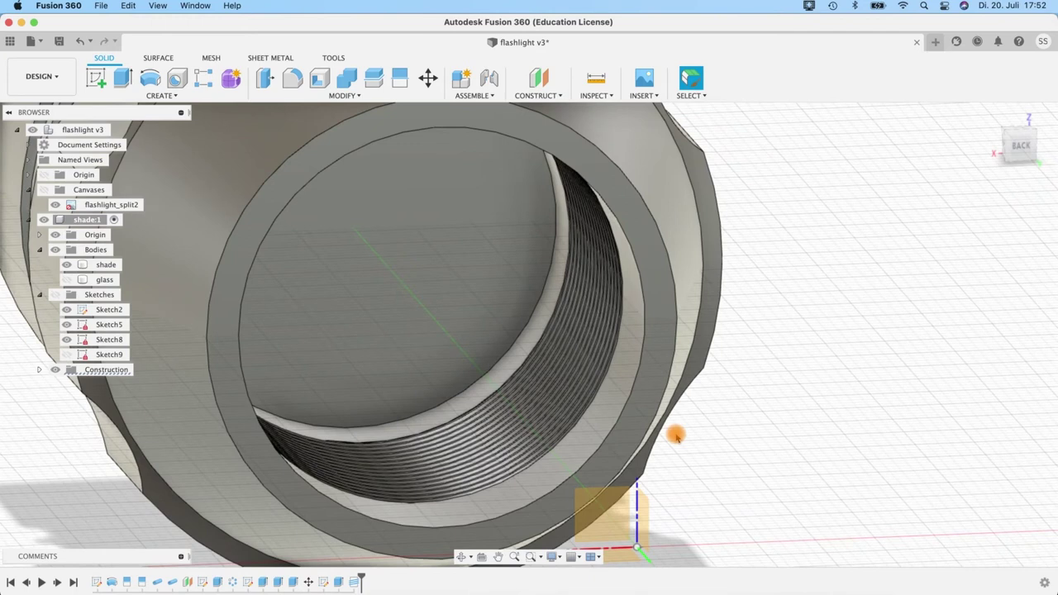
left_click(675, 418)
middle_click_drag(635, 349, 734, 321, "shift")
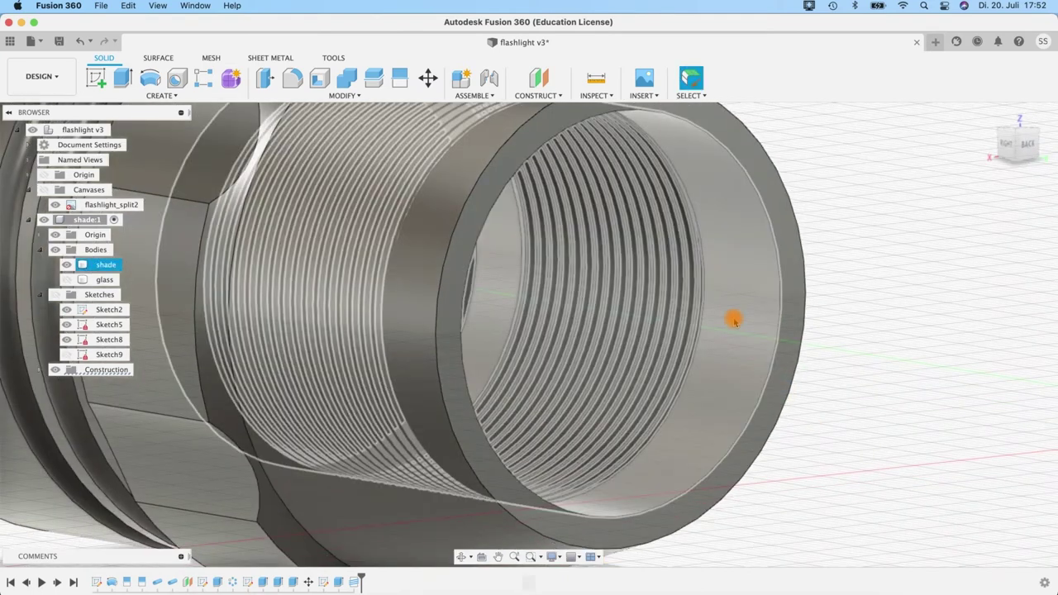
left_click(736, 307)
Step: Show the shade's sketches and open Sketch9, which holds the 18 mm bore circle, for editing
mouse_move(869, 359)
middle_mouse_down("shift")
mouse_move(811, 430)
mouse_move(832, 397)
mouse_move(847, 409)
mouse_move(108, 354)
middle_mouse_up("shift")
left_click(108, 354)
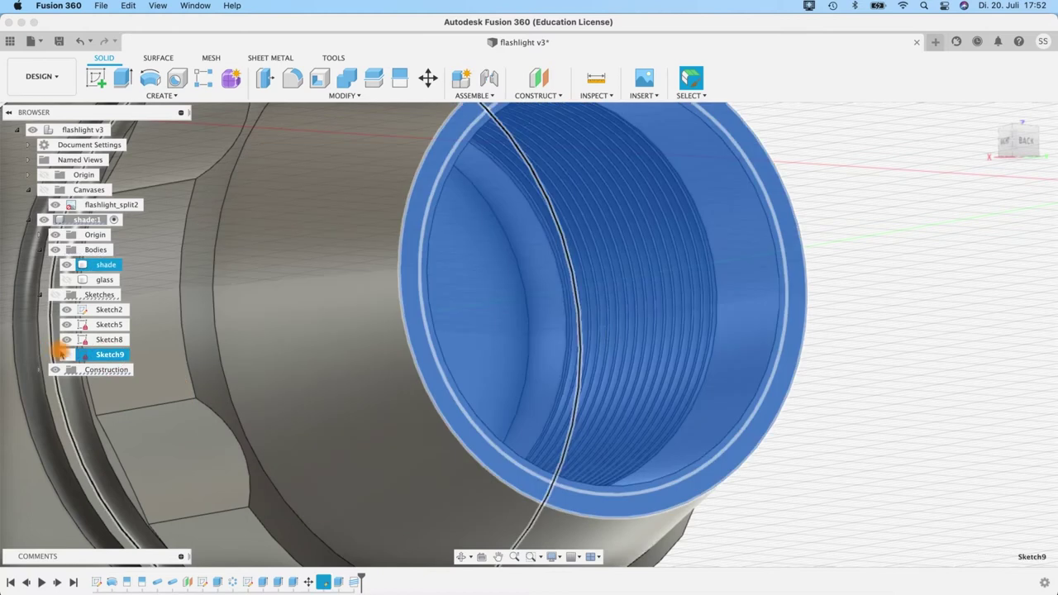
left_click(55, 295)
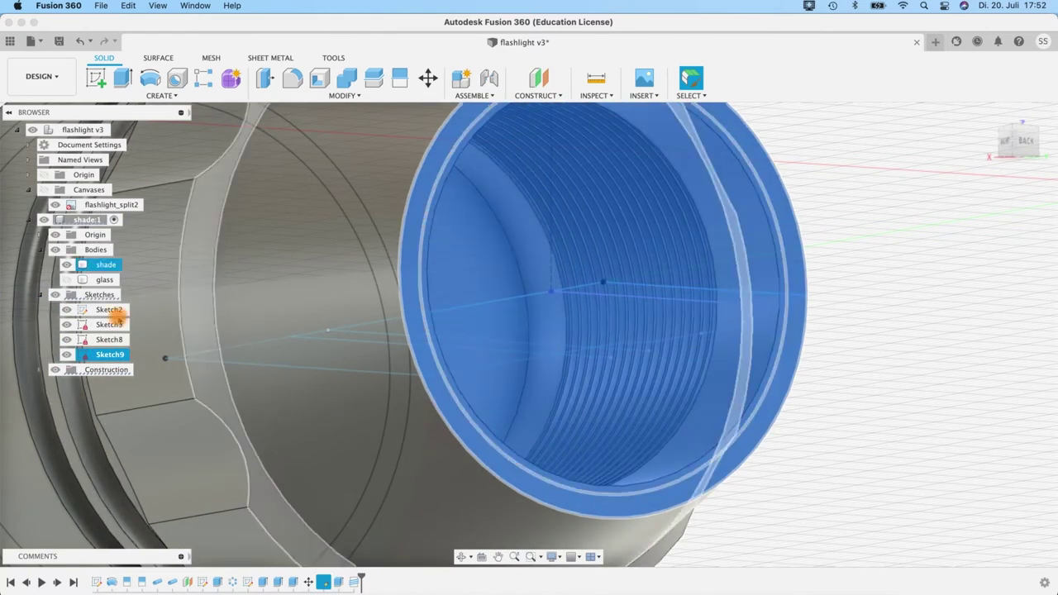
right_click(99, 356)
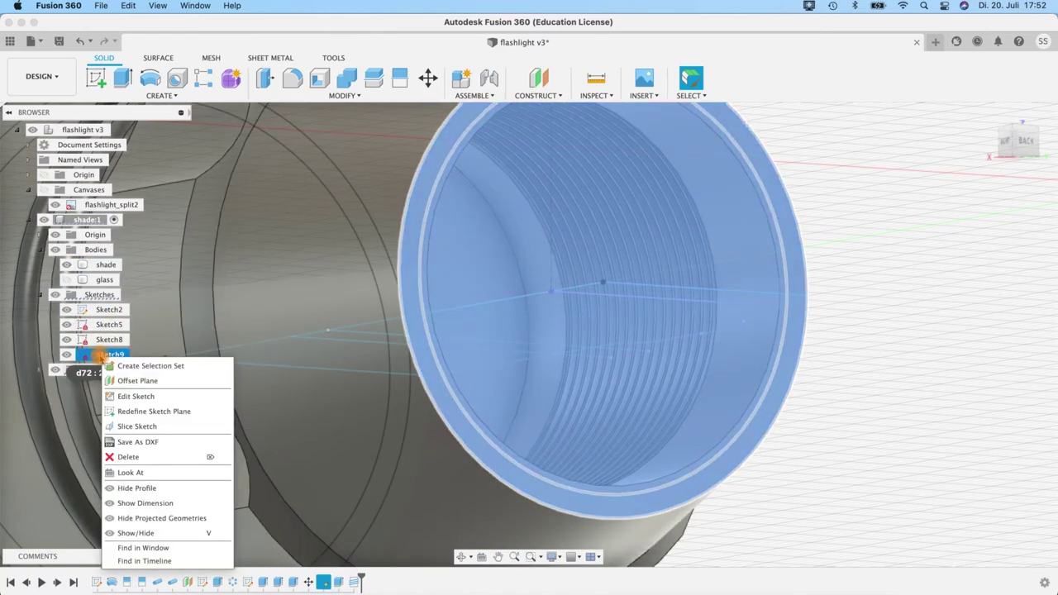
left_click(132, 396)
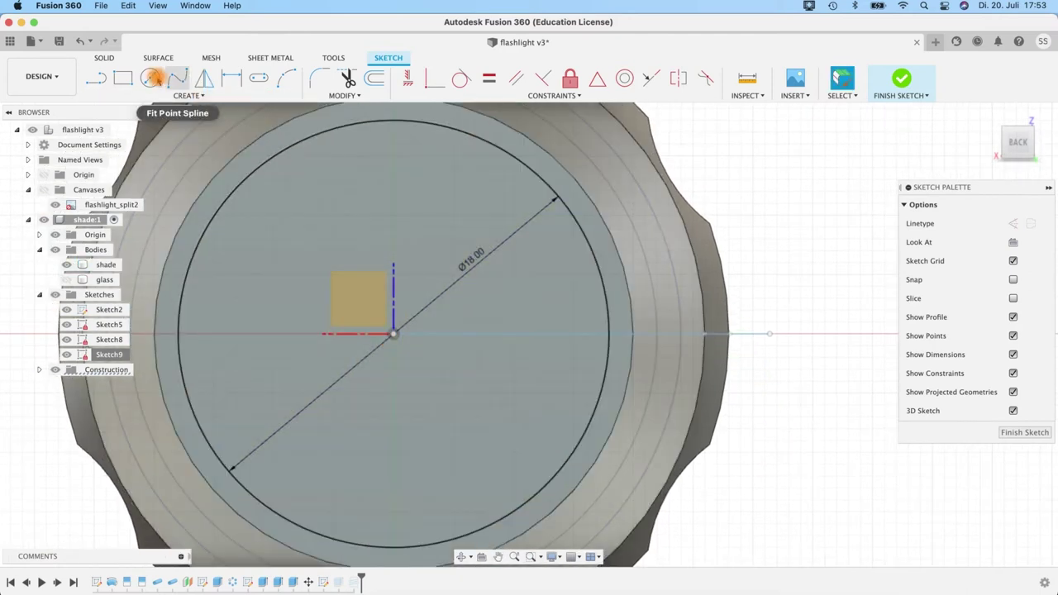
Step: Draw a 19 mm diameter circle concentric with the 18 mm bore circle and finish the sketch
left_click(150, 78)
left_click(393, 335)
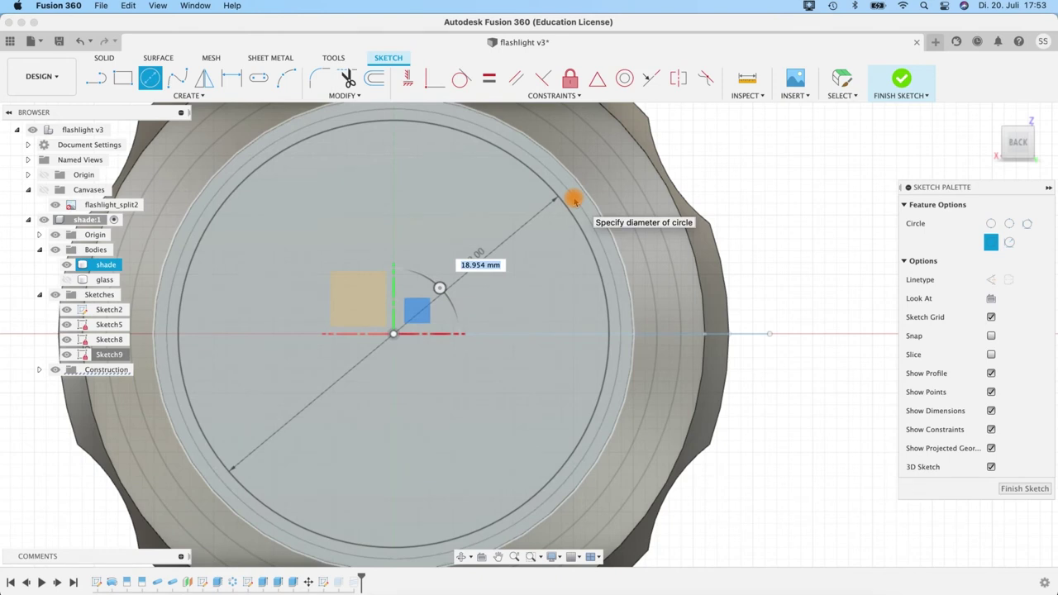
type("19")
key("Return")
key("Escape")
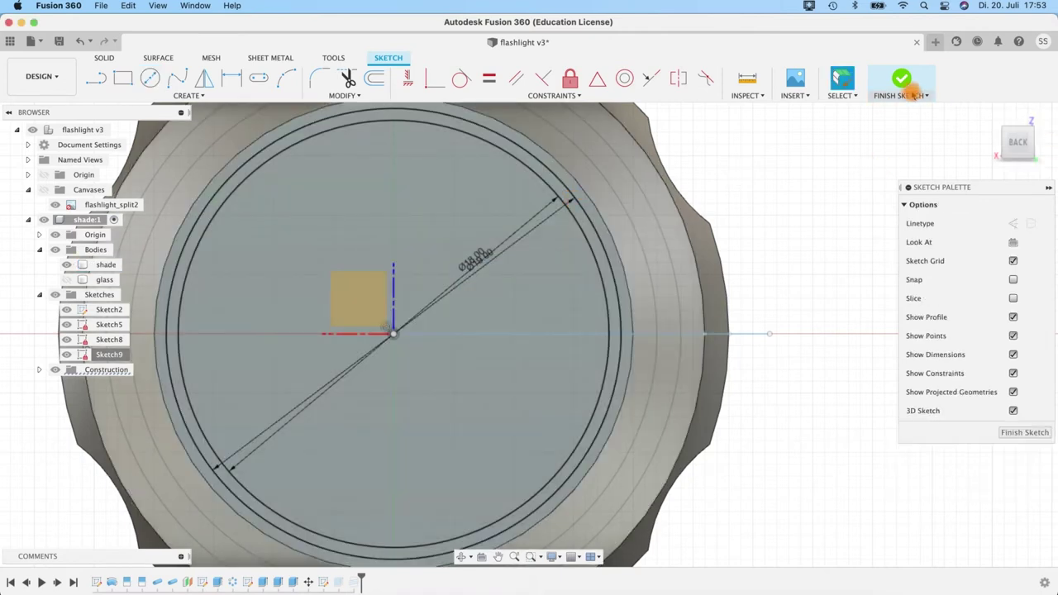
left_click(902, 82)
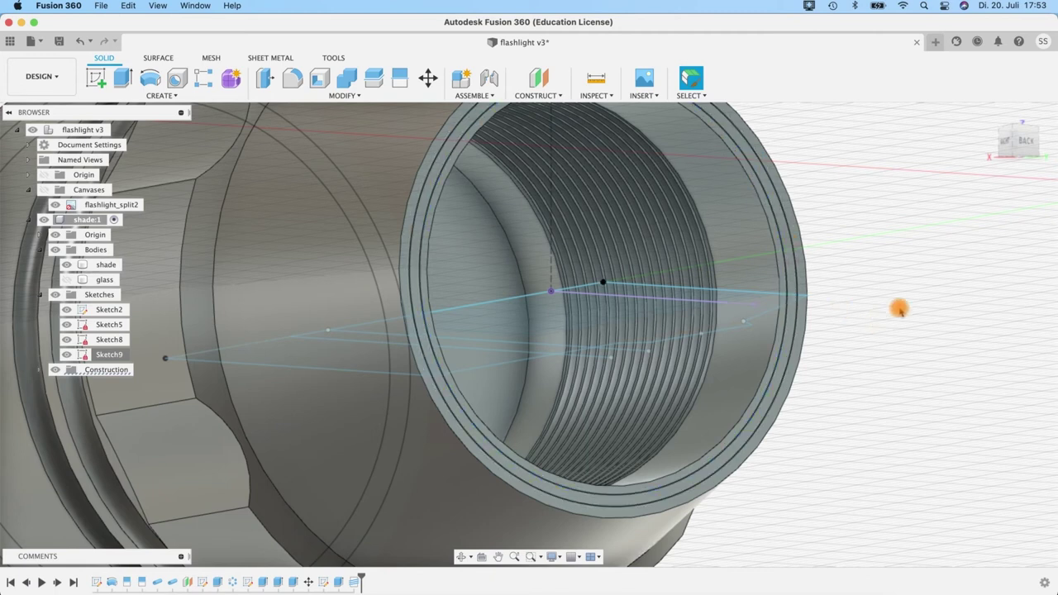
middle_click_drag(902, 308, 846, 322)
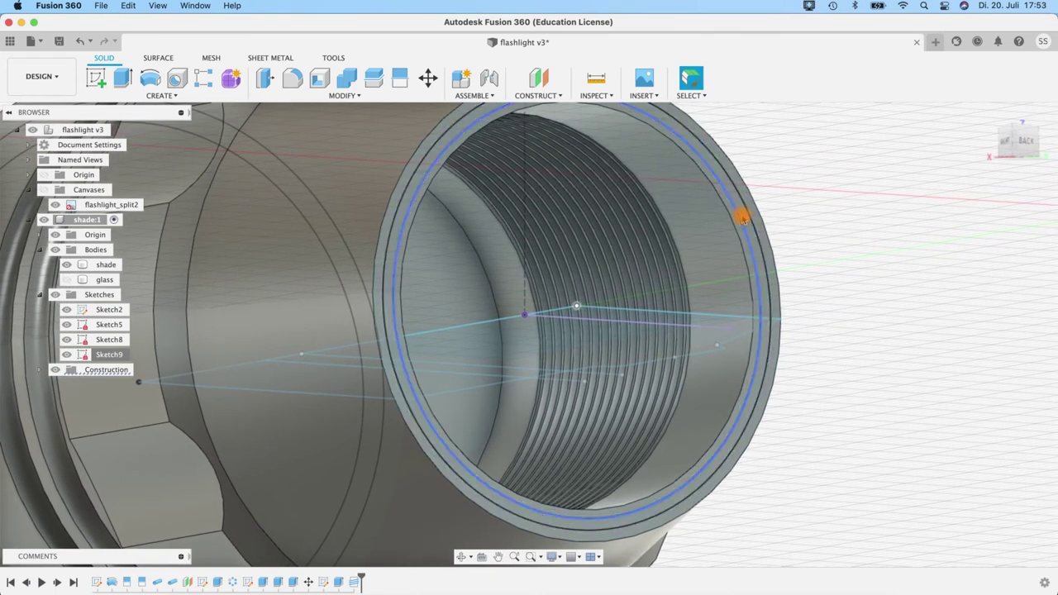
left_click(747, 215)
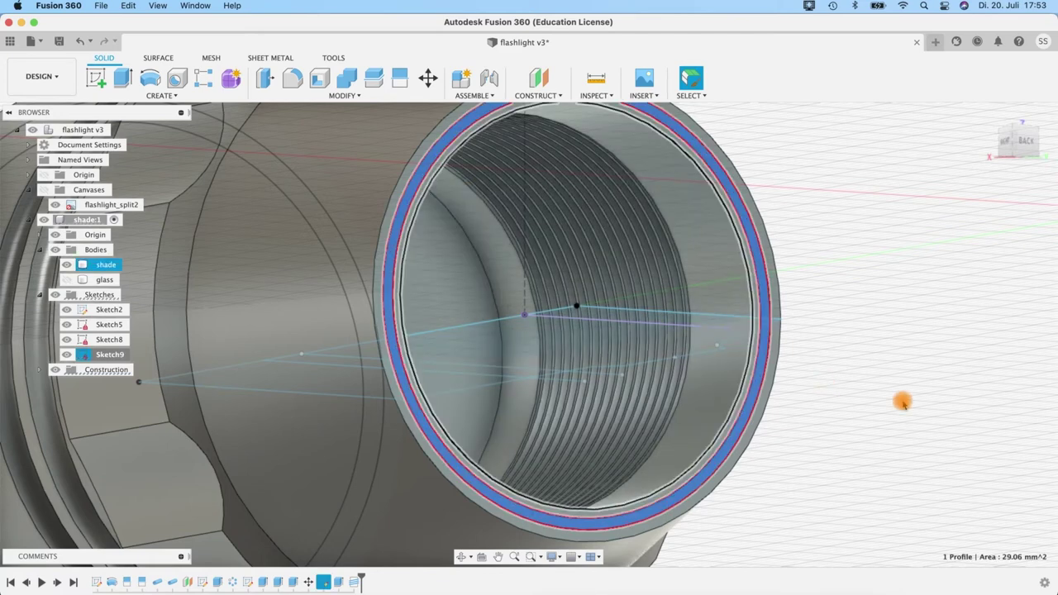
middle_click_drag(830, 401, 739, 281, "shift")
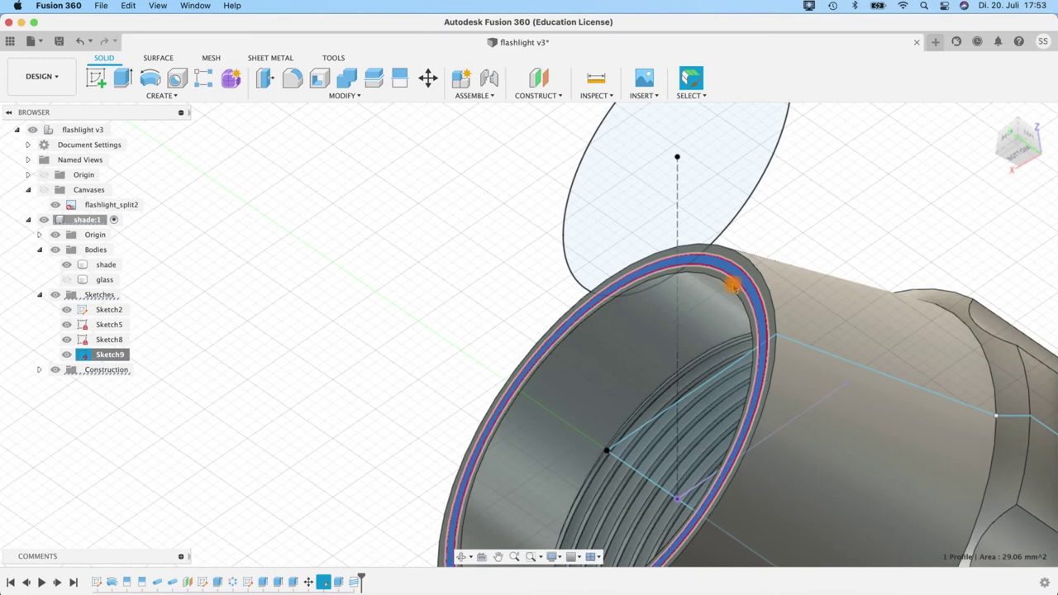
left_click(744, 285)
middle_click_drag(739, 276, 822, 291, "shift")
left_click(389, 255)
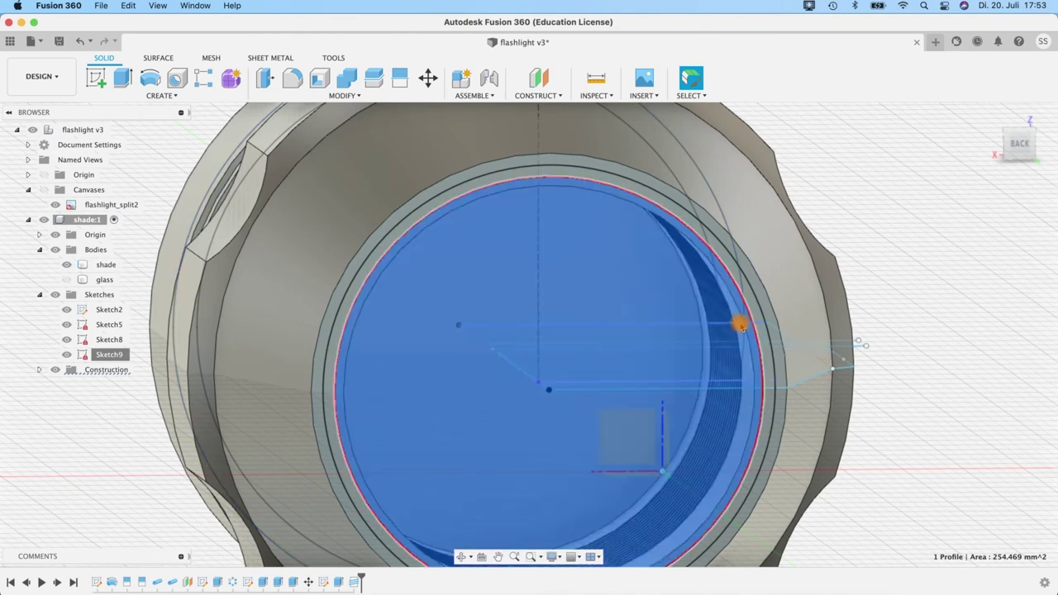
left_click(503, 206)
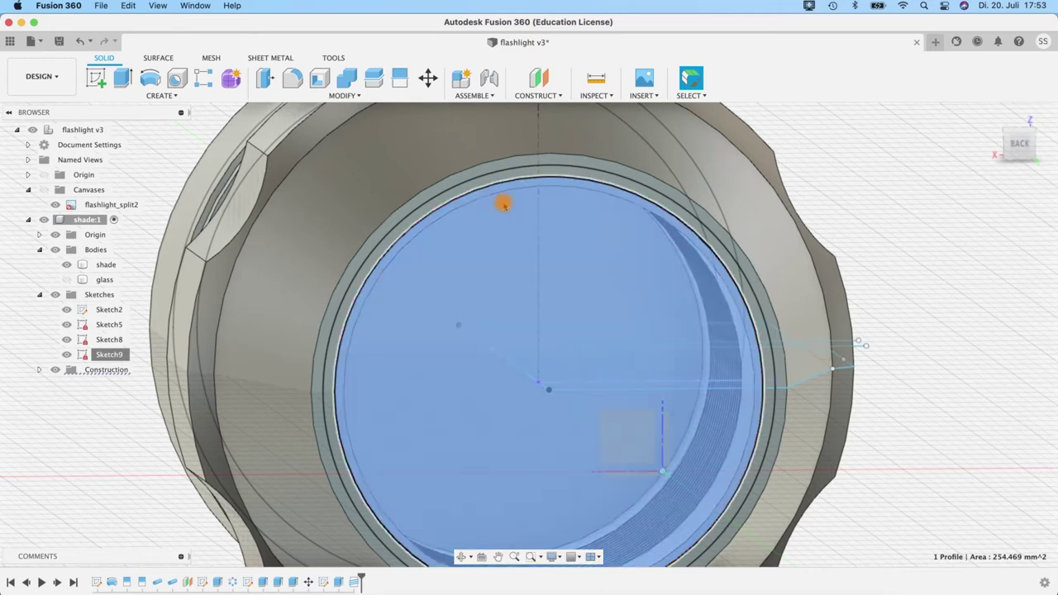
left_click(529, 225)
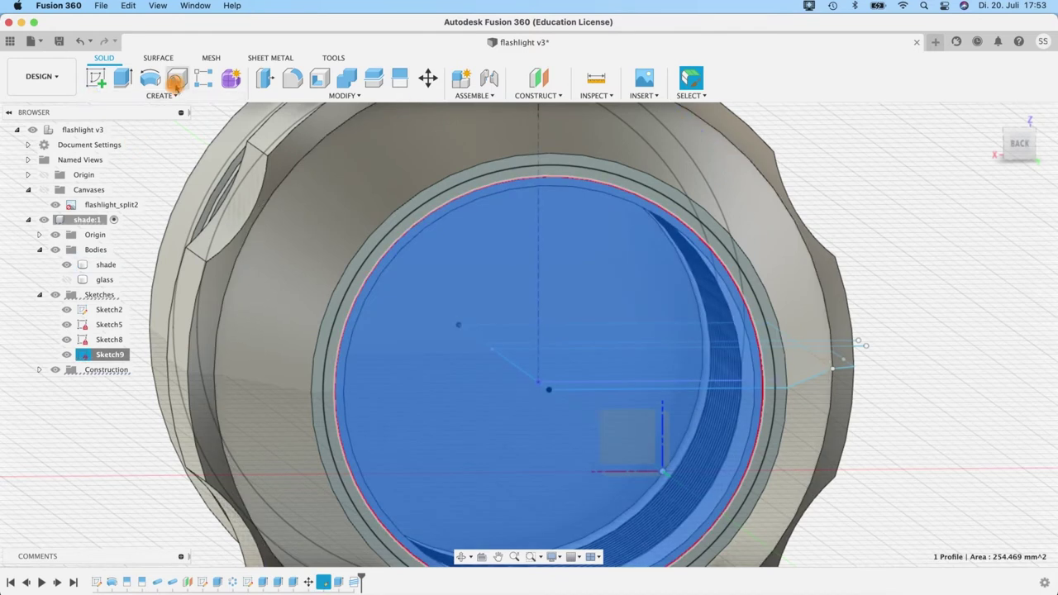
key("Escape")
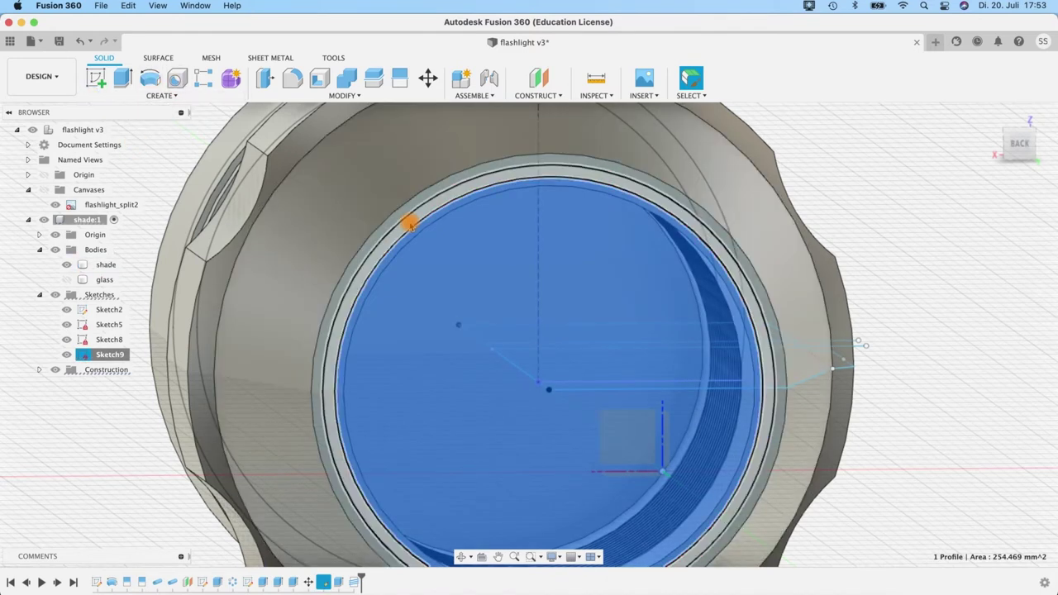
left_click(417, 241)
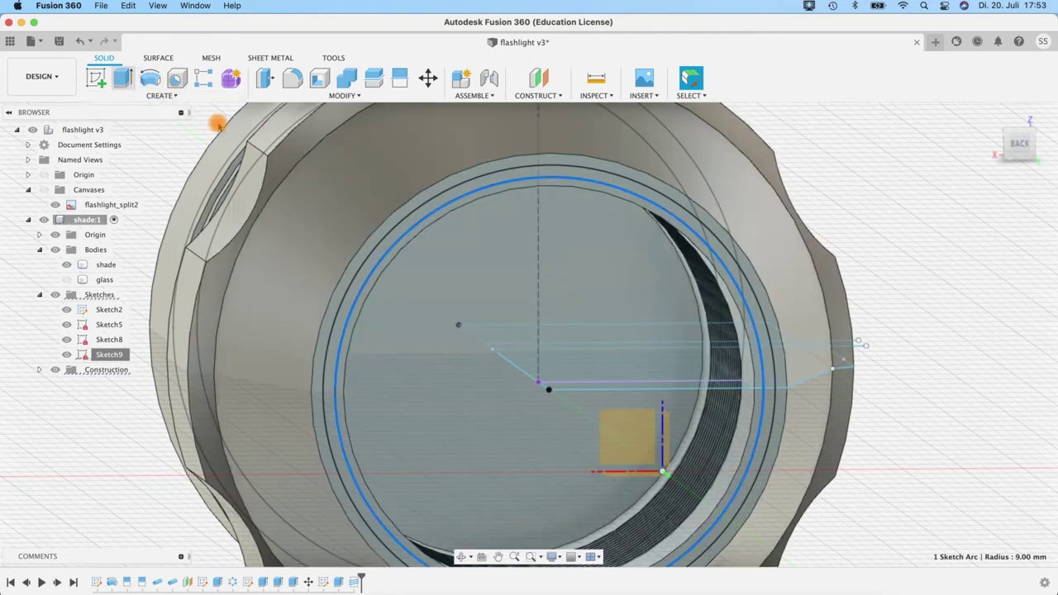
Step: Extrude the inner 18 mm circle profile -5 mm into the shade's rear end as a cut
left_click(487, 199)
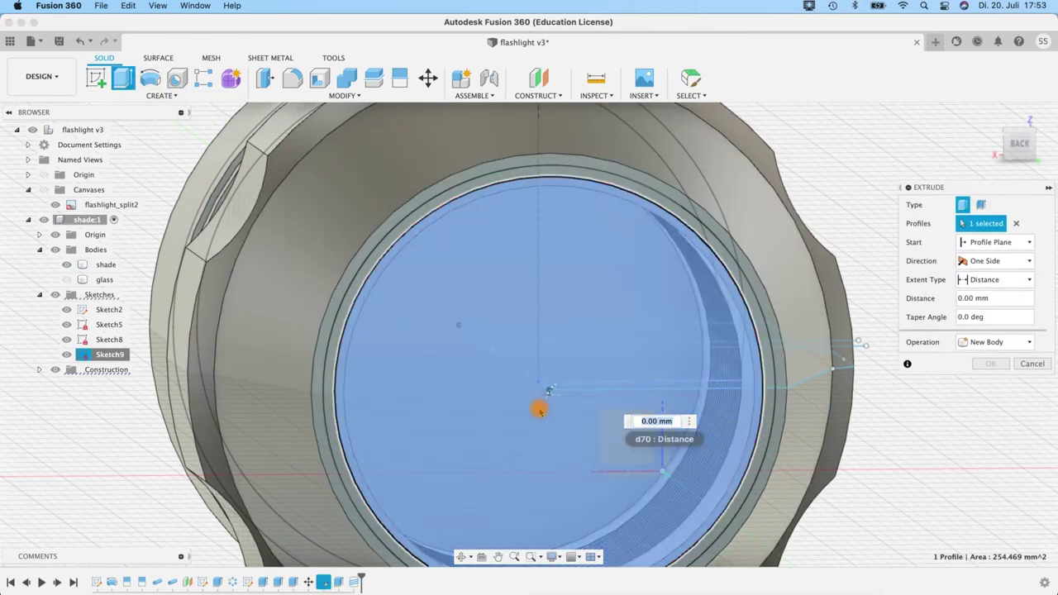
scroll(801, 479, "down", 1)
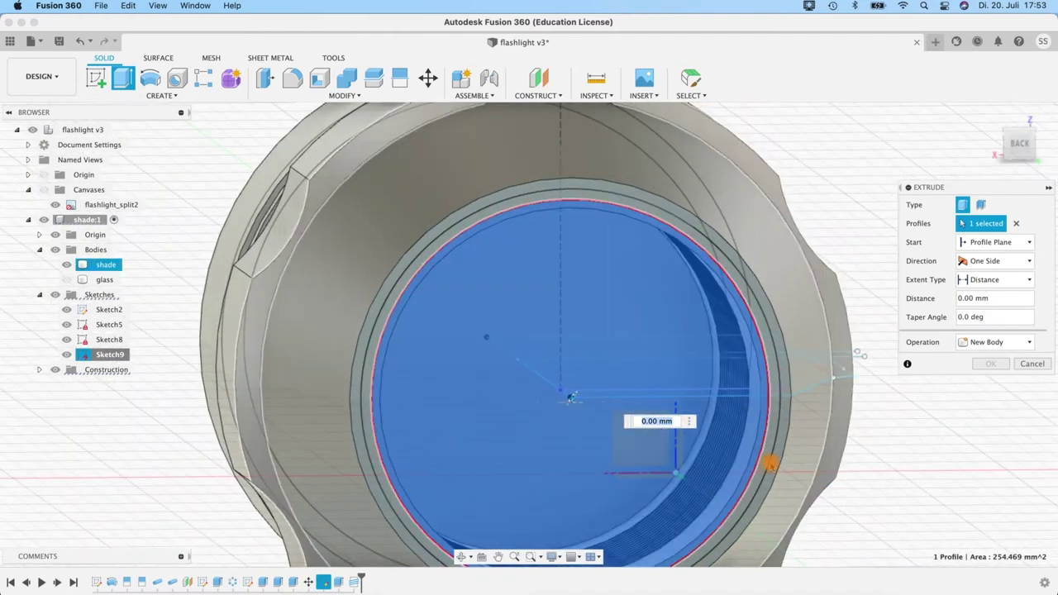
type("-5")
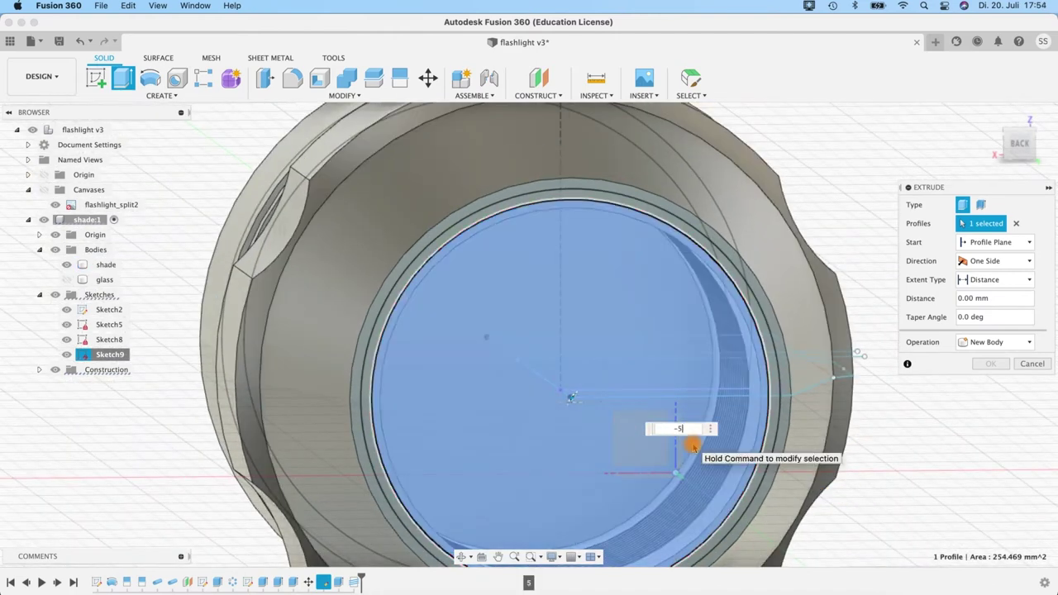
middle_click_drag(790, 430, 888, 486, "shift")
mouse_move(614, 353)
middle_mouse_down("shift")
mouse_move(737, 401)
mouse_move(673, 406)
mouse_move(678, 385)
mouse_move(596, 331)
mouse_move(536, 383)
mouse_move(541, 373)
mouse_move(563, 380)
middle_mouse_up("shift")
middle_click_drag(845, 485, 986, 428, "shift")
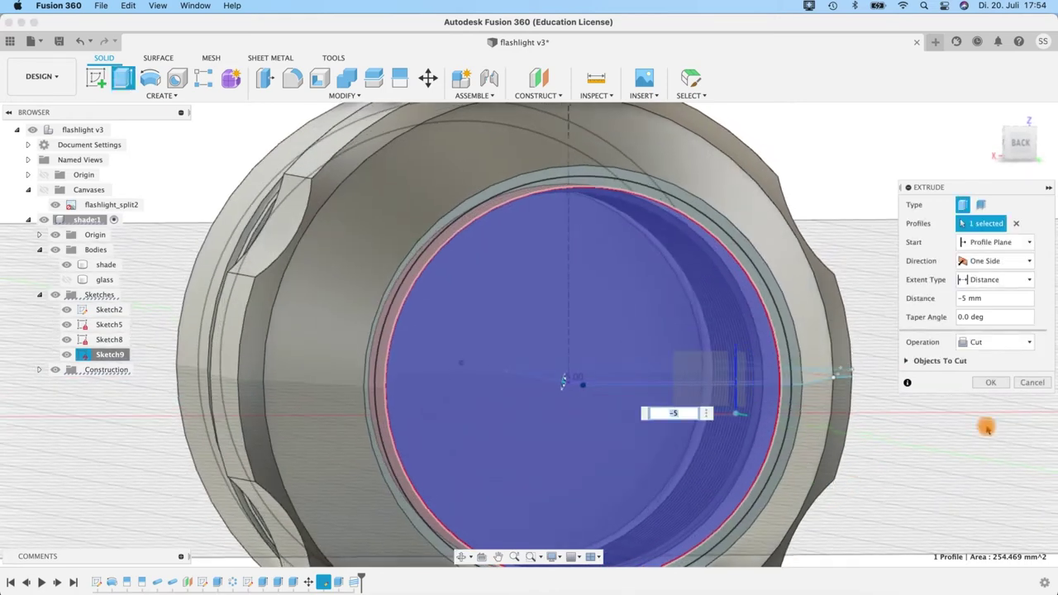
key("Return")
Step: Examine the cut at the mouth of the threaded bore and the shade's front side
middle_click_drag(791, 328, 254, 391, "shift")
middle_click_drag(353, 402, 565, 304, "shift")
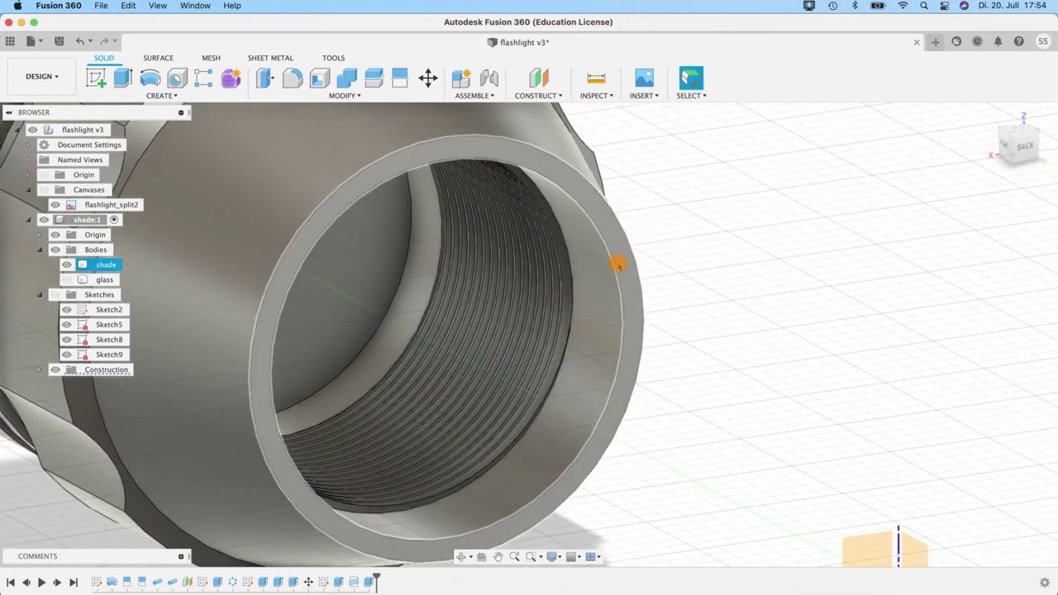
middle_click_drag(640, 423, 640, 423, "shift")
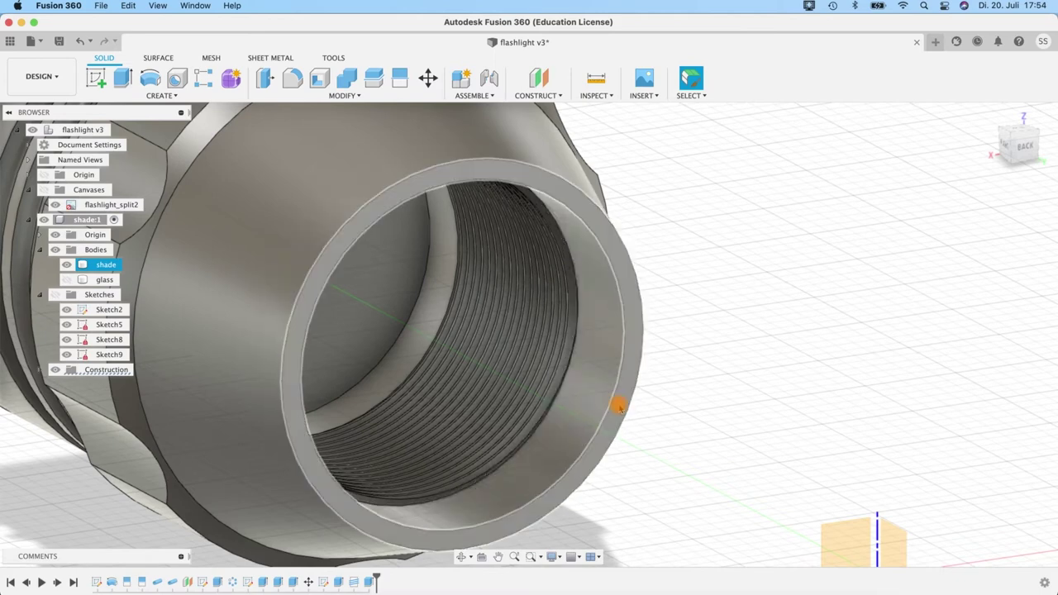
scroll(617, 406, "up", 5)
scroll(617, 406, "down", 10)
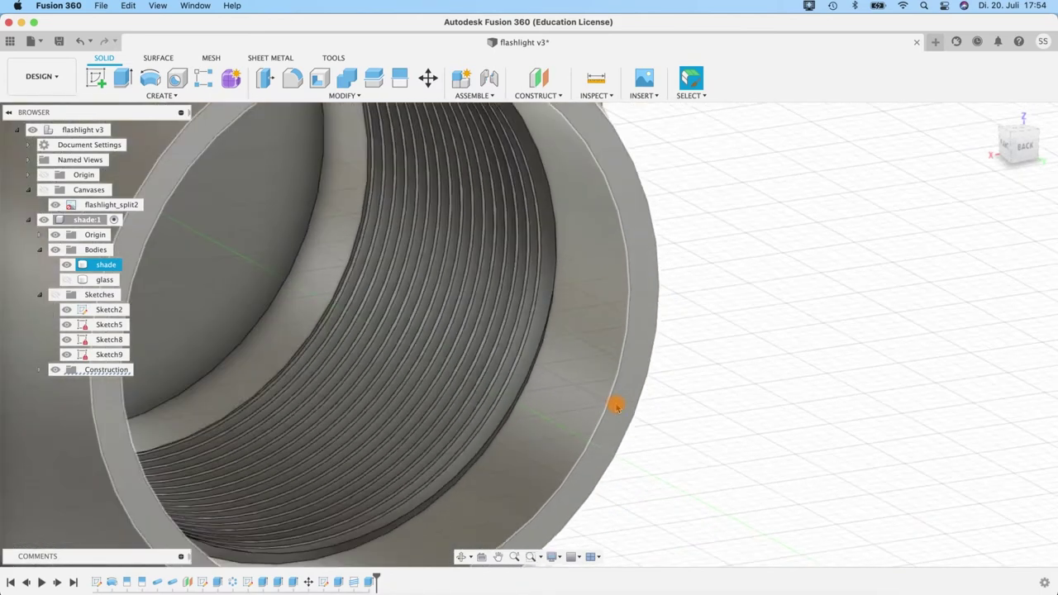
middle_click_drag(656, 367, 567, 217, "shift")
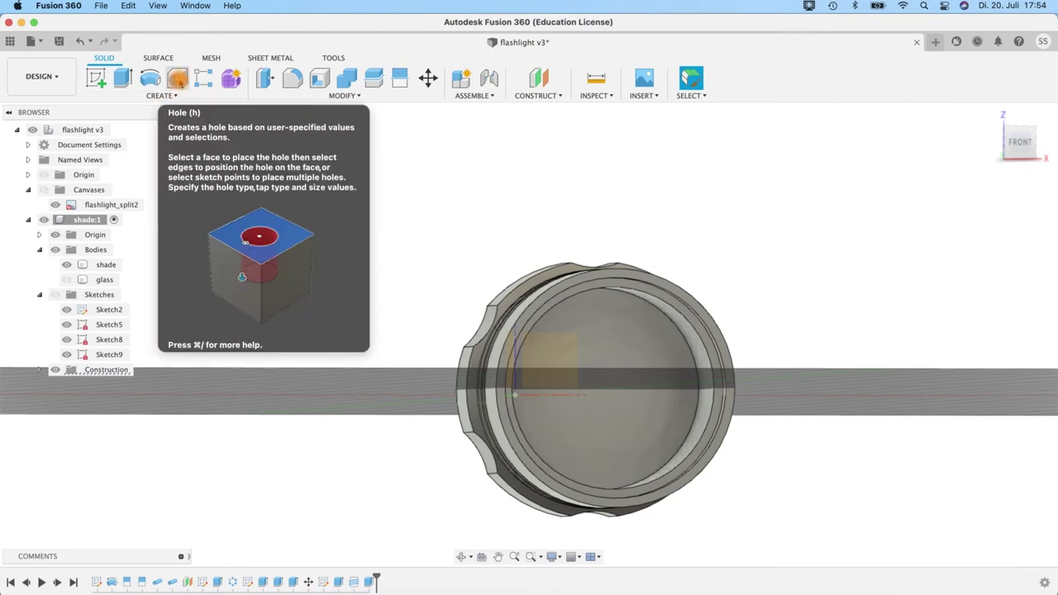
left_click(178, 79)
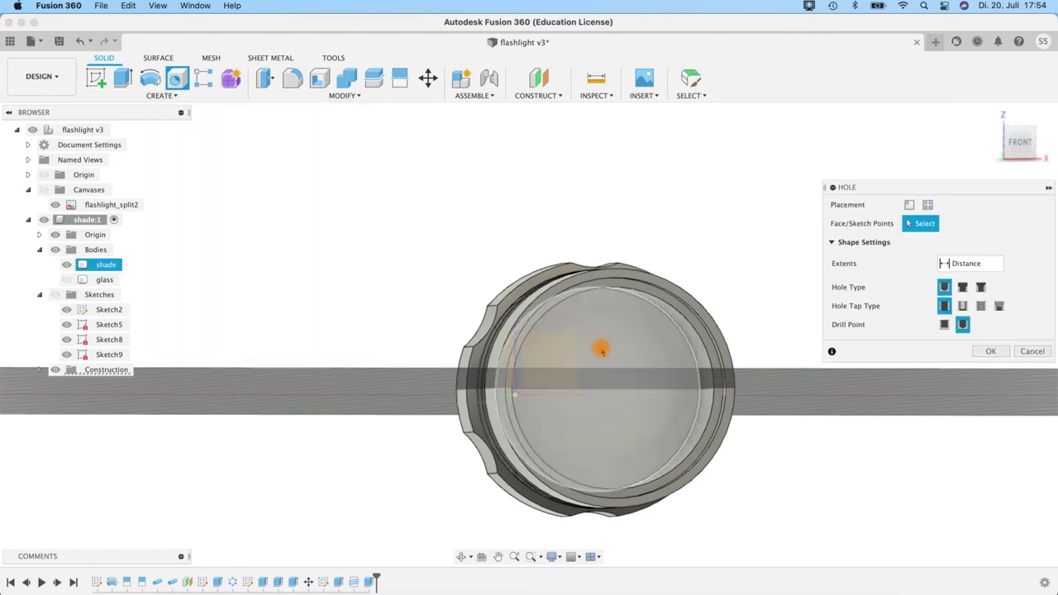
left_click(621, 379)
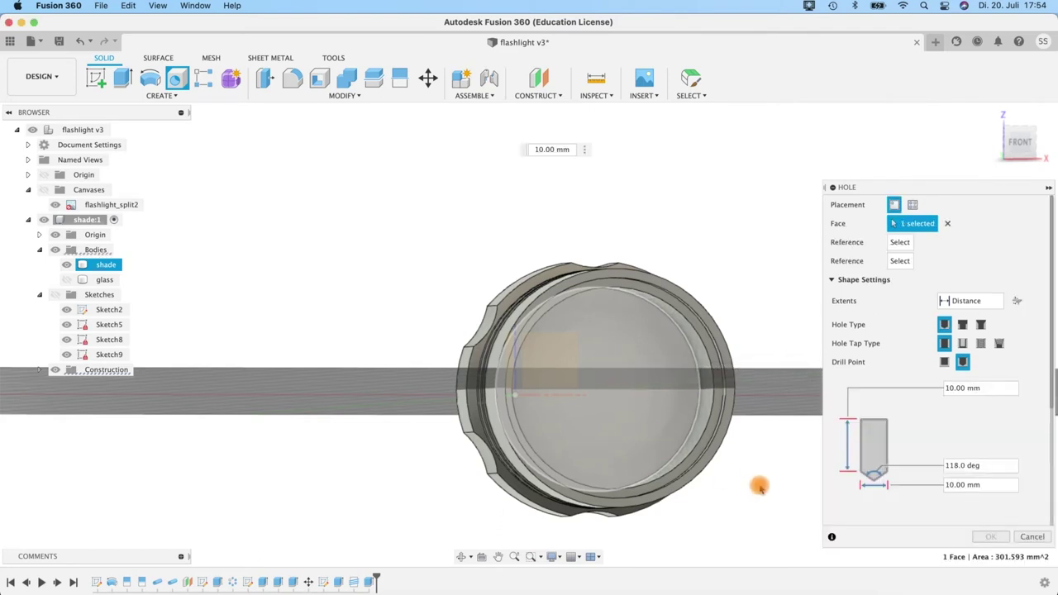
middle_click_drag(736, 511, 703, 470, "shift")
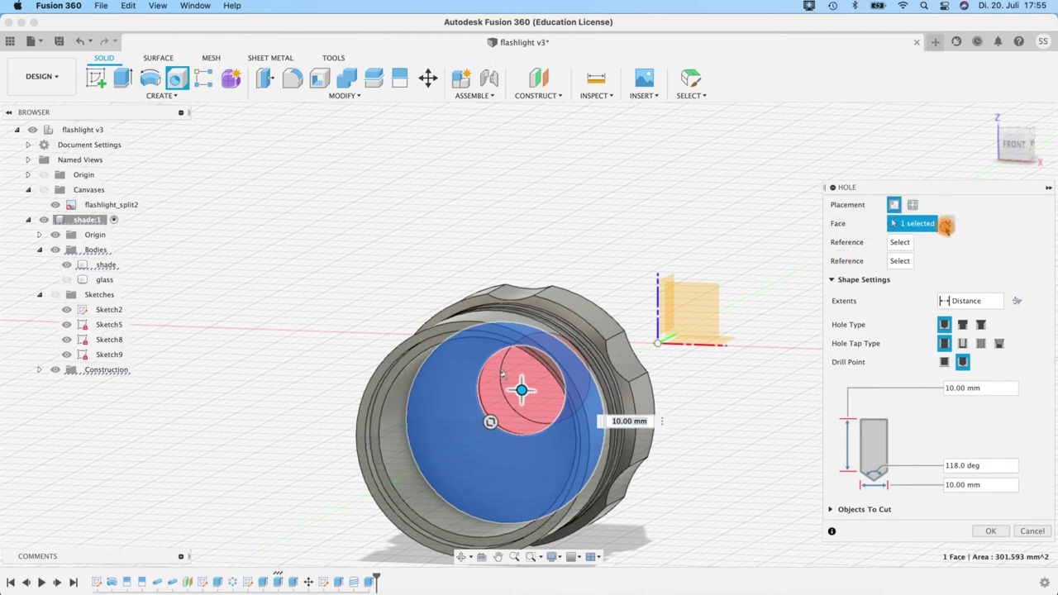
left_click(946, 225)
left_click(491, 422)
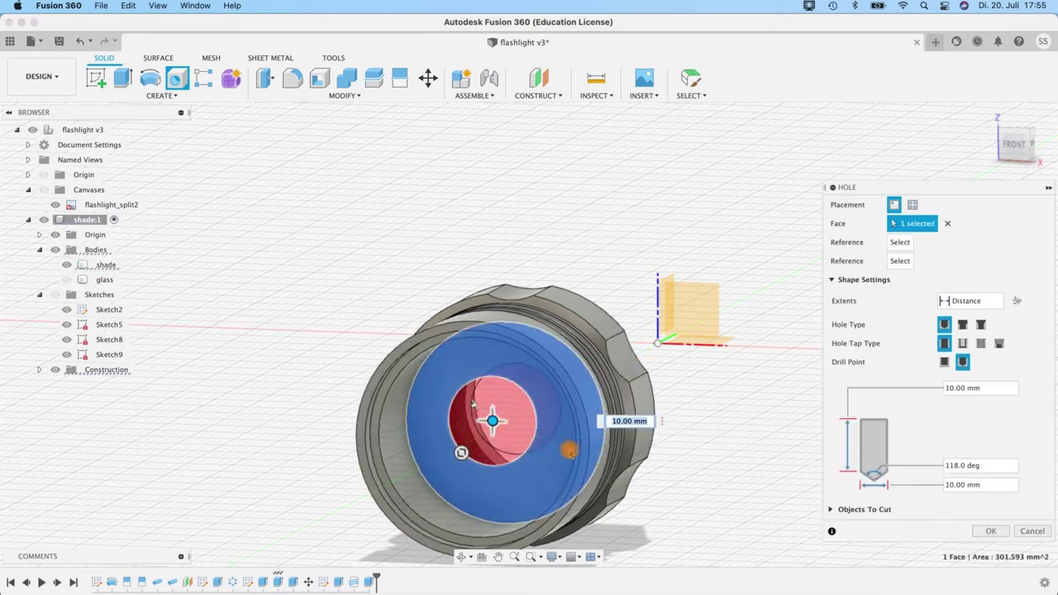
middle_click_drag(732, 454, 716, 454, "shift")
left_click(947, 223)
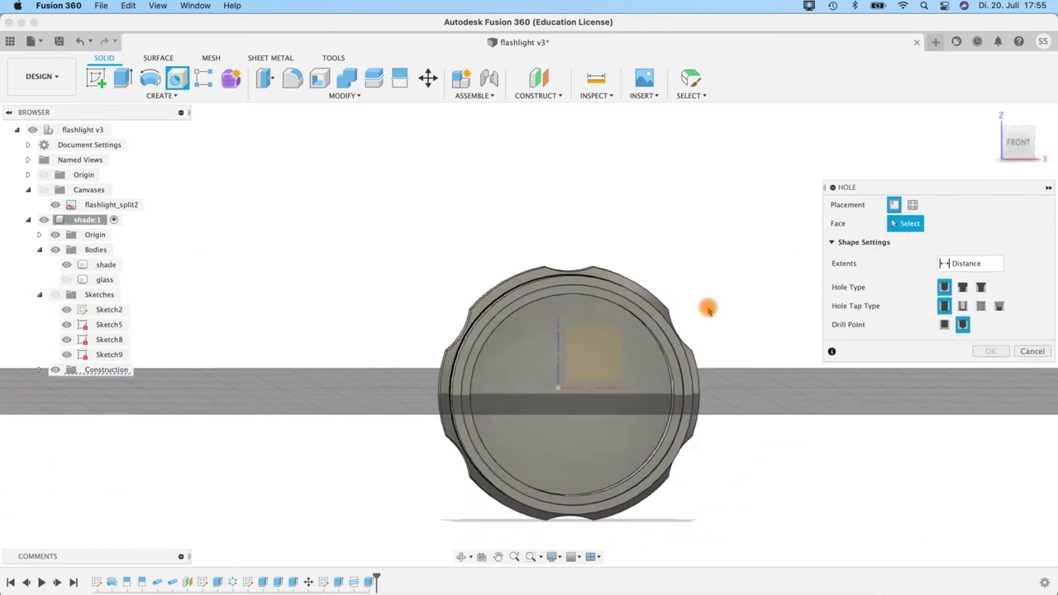
Step: Place a simple hole on the shade's circular inner front face in front view and move it to the face's centre
left_click(1019, 145)
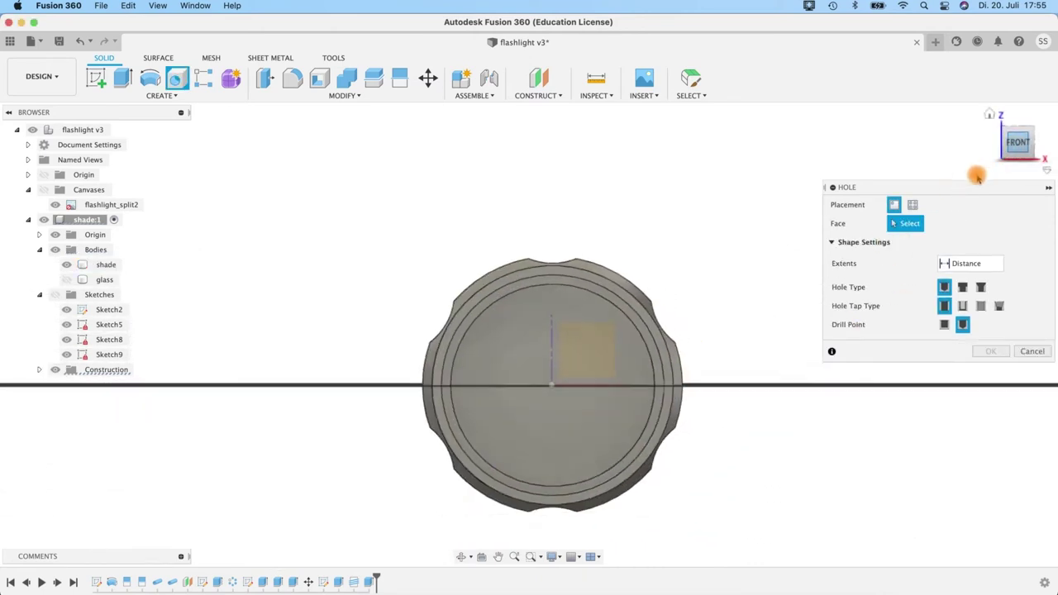
left_click(528, 373)
left_click_drag(529, 373, 516, 404)
mouse_move(506, 366)
left_mouse_down()
mouse_move(512, 356)
mouse_move(595, 357)
mouse_move(552, 385)
left_mouse_up()
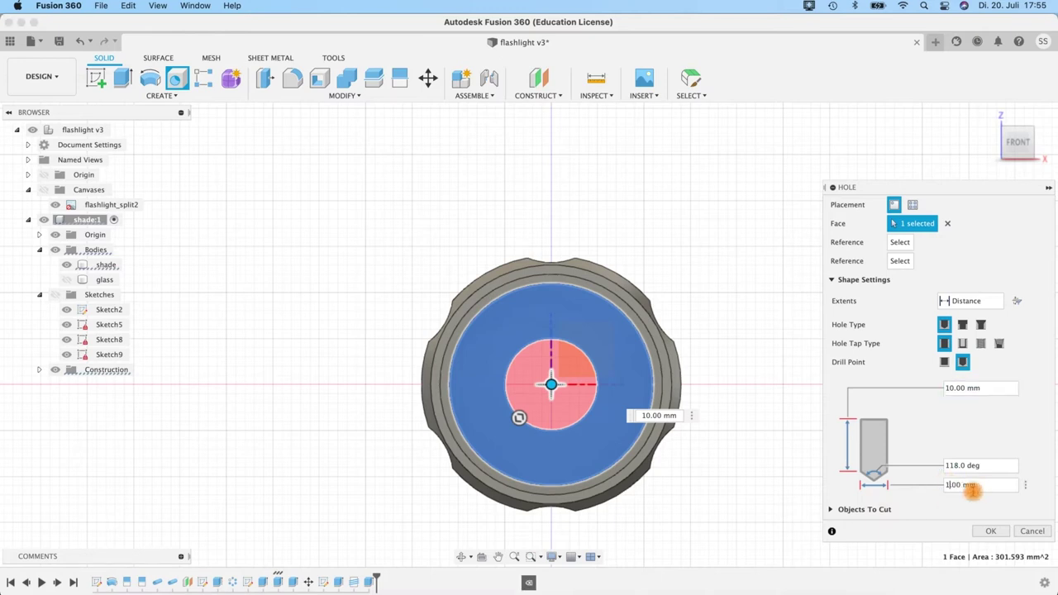
Step: Set the centred simple hole to 6 mm diameter and 10 mm depth, create it, and inspect the opening through the shade
type(".")
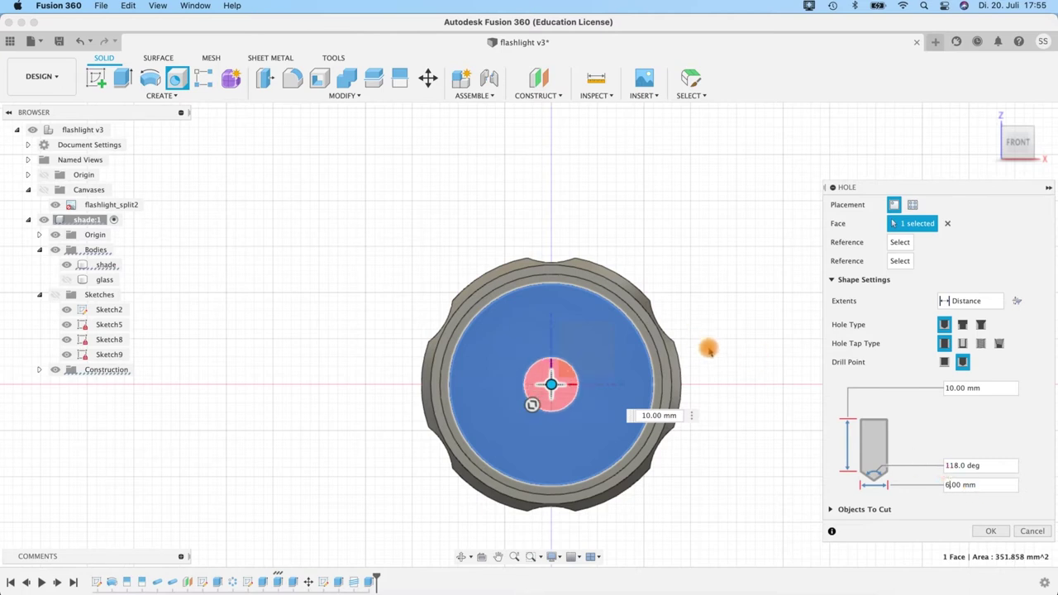
middle_click_drag(709, 391, 479, 392, "shift")
middle_click_drag(465, 391, 291, 356, "shift")
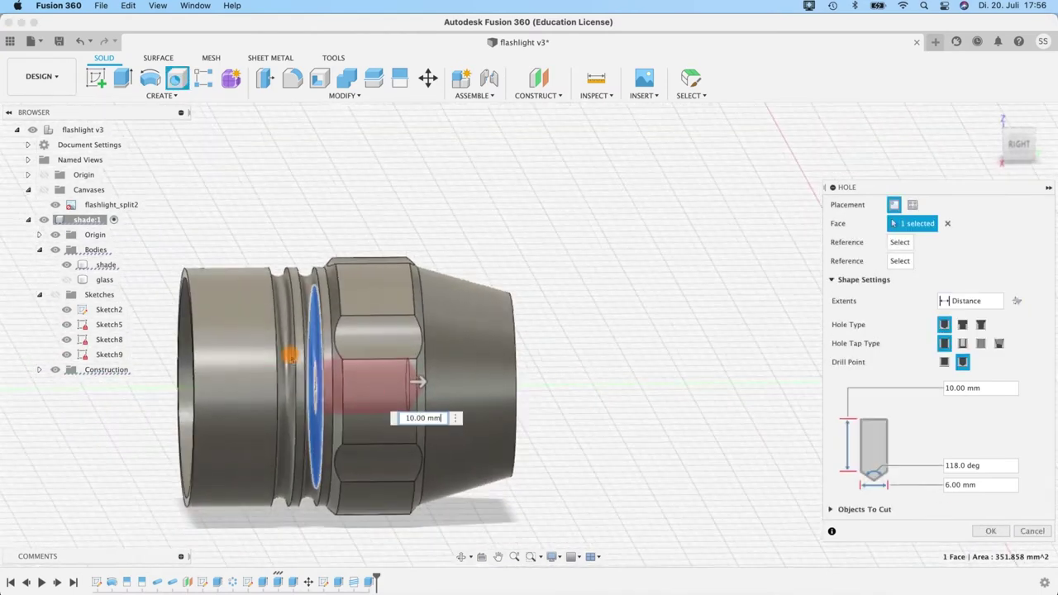
middle_click_drag(407, 321, 417, 160, "shift")
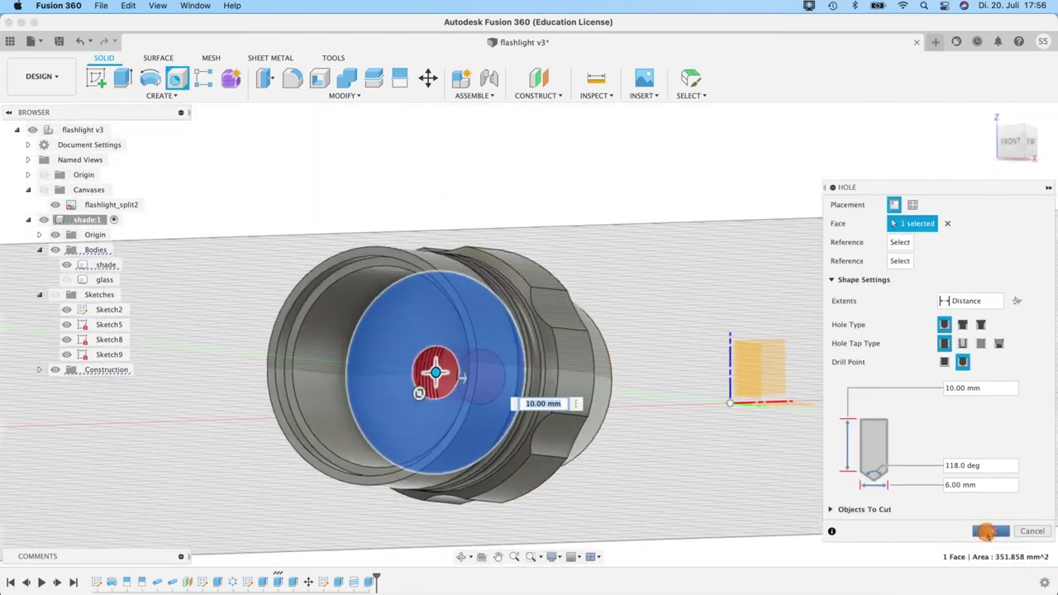
left_click(991, 532)
middle_click_drag(550, 308, 699, 376, "shift")
left_click(699, 376)
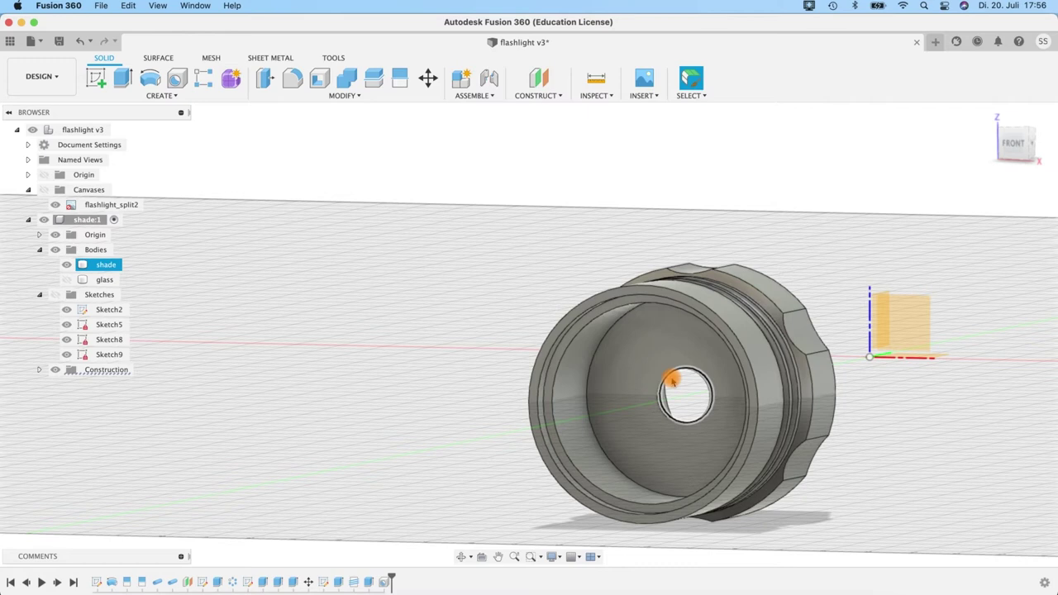
left_click(449, 439)
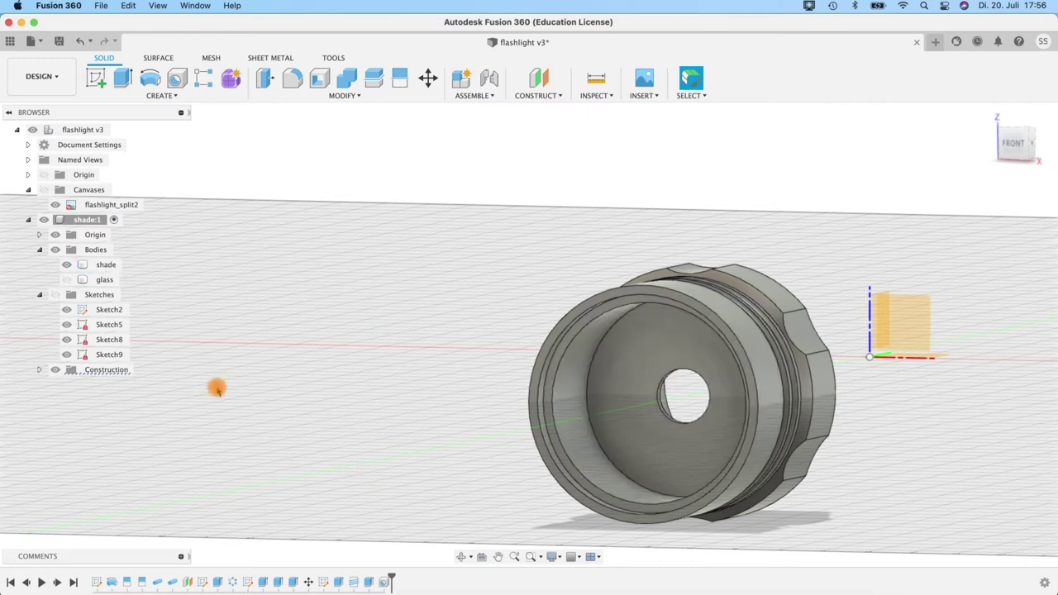
Step: Save the flashlight design with the version description "User Saved"
left_click(108, 264)
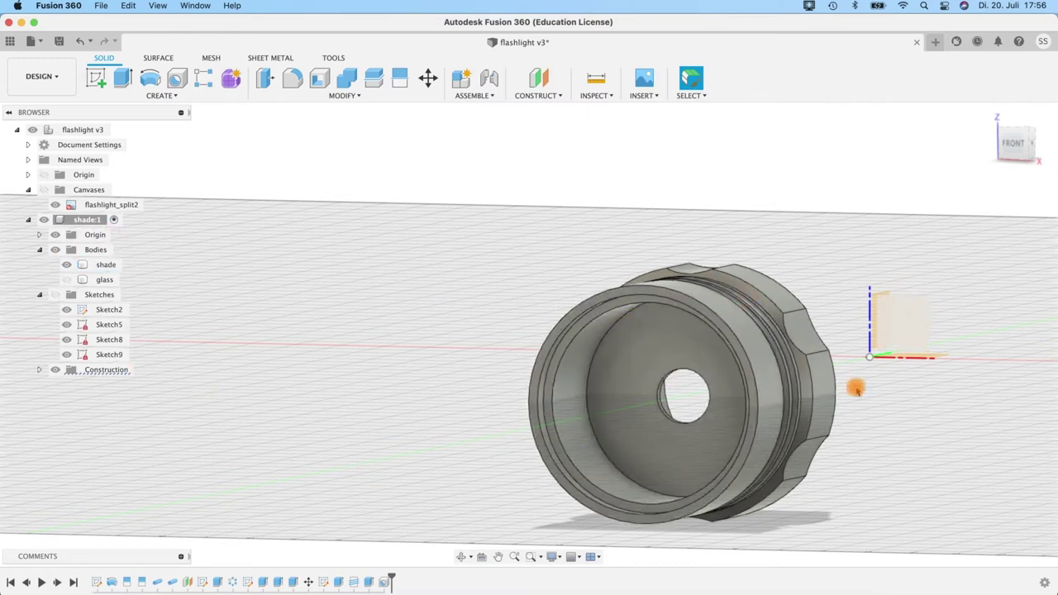
left_click(830, 451)
middle_click_drag(832, 449, 785, 443, "shift")
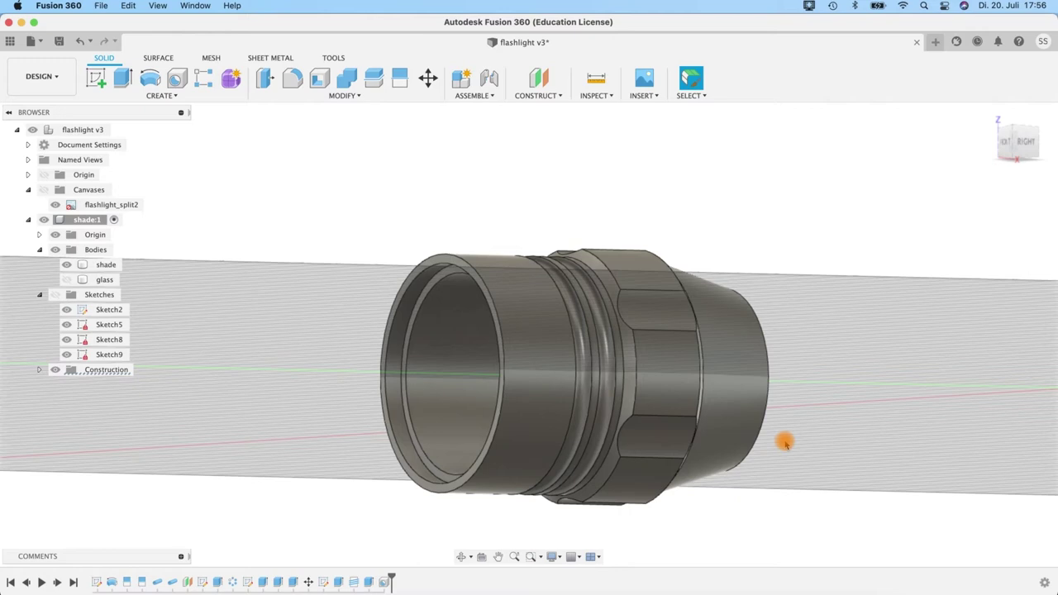
key("super+s")
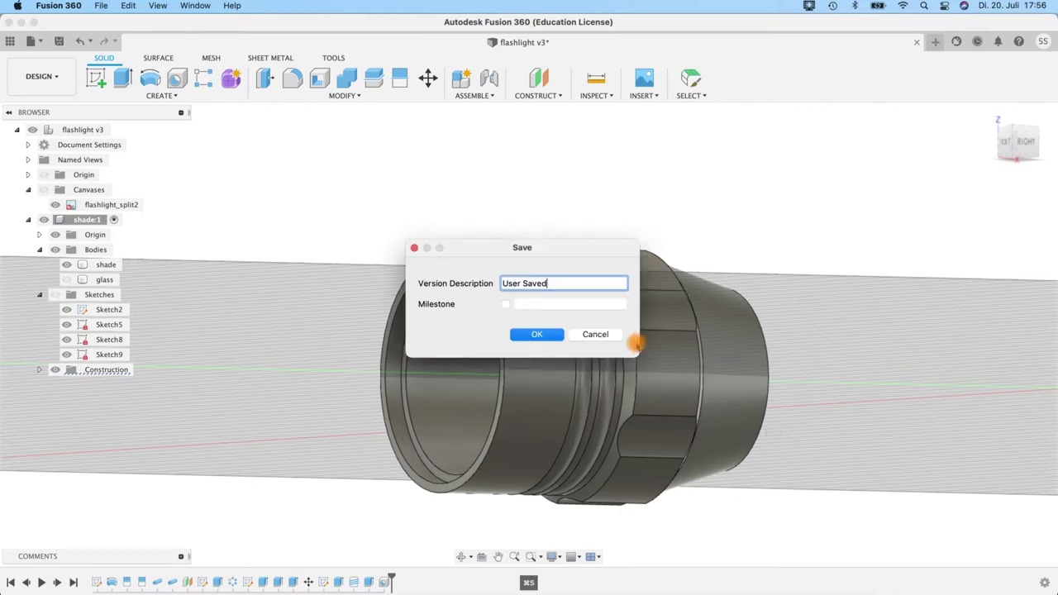
left_click(530, 334)
left_click(828, 515)
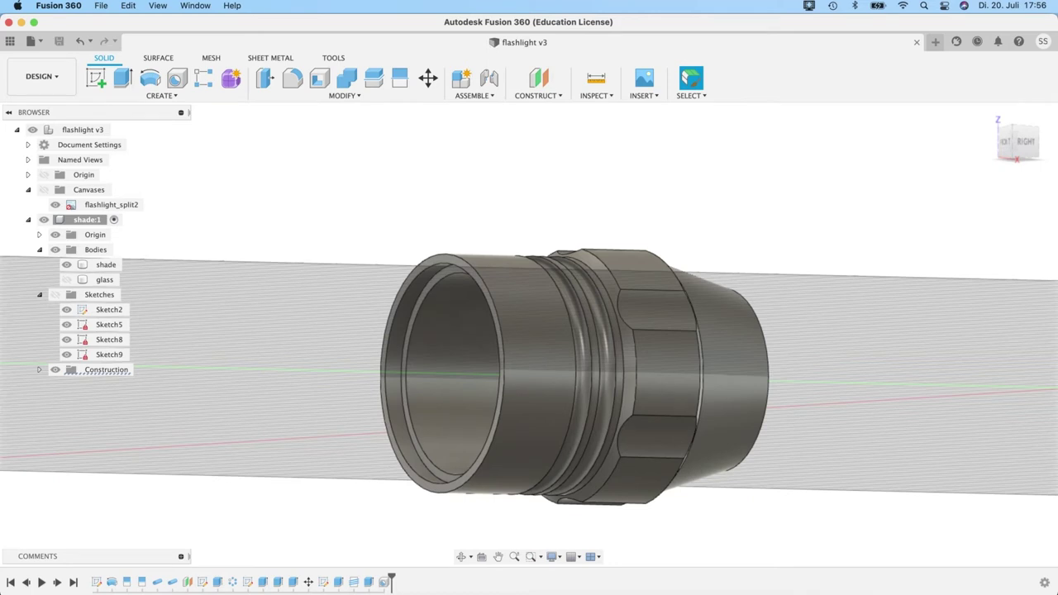
left_click(851, 593)
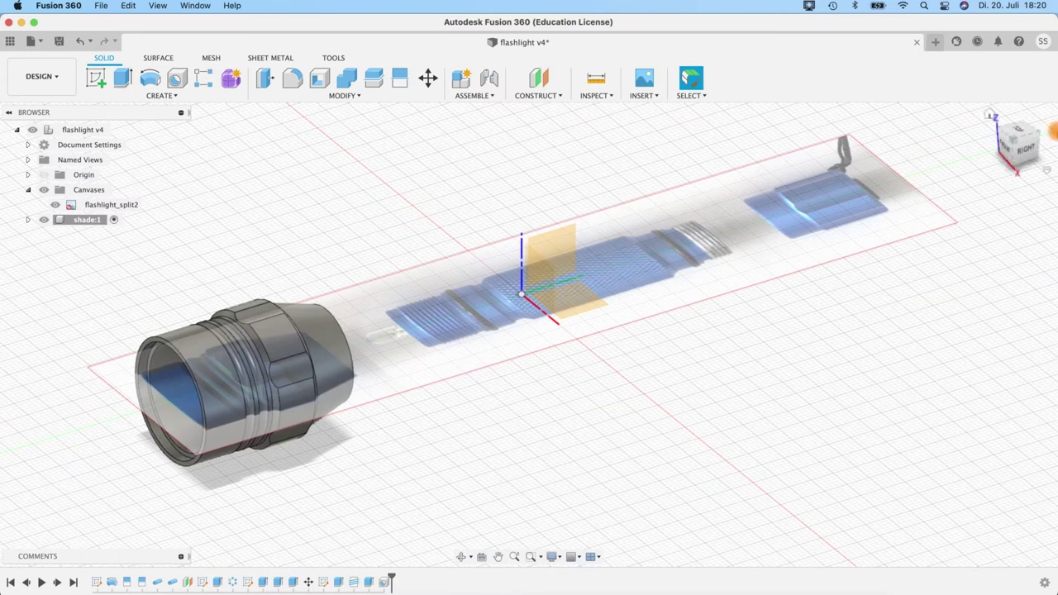
Step: Move the flashlight_split2 canvas about 25.9 mm in Y in top view, aligning the handle's threaded front end with the origin
left_click(1024, 131)
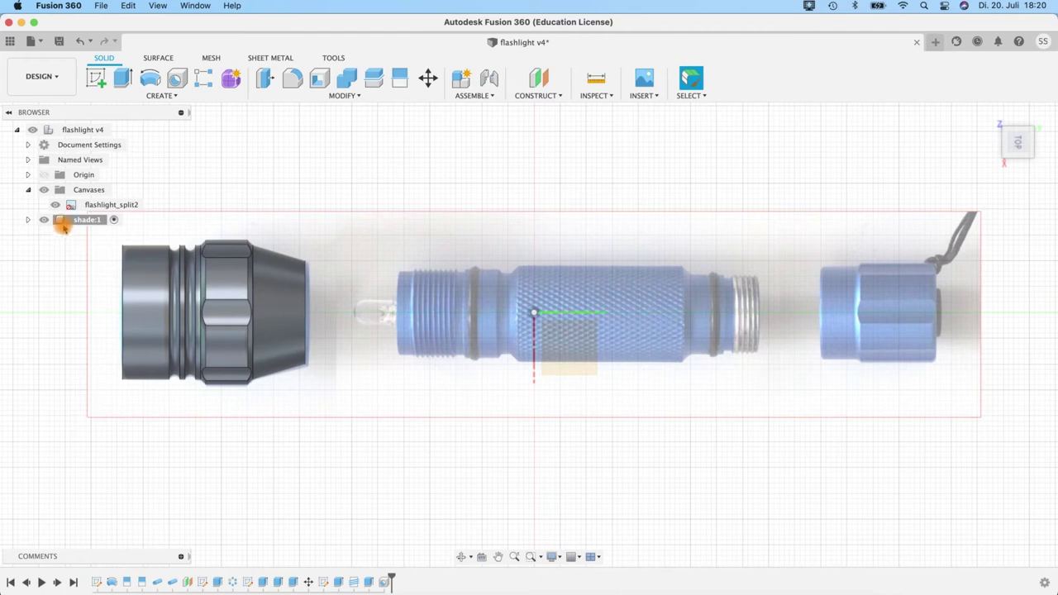
left_click(113, 205)
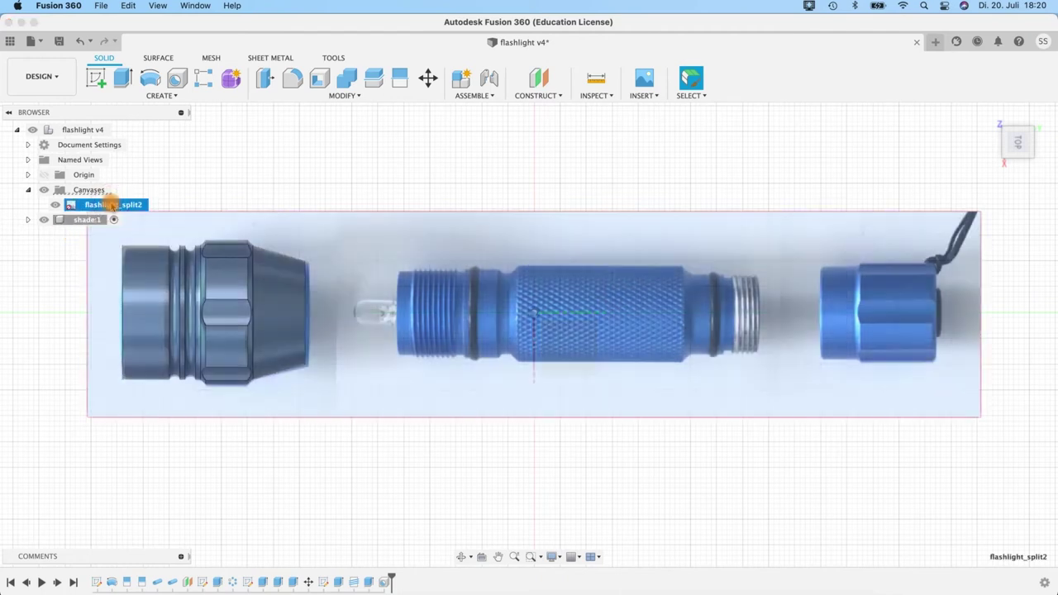
right_click(114, 208)
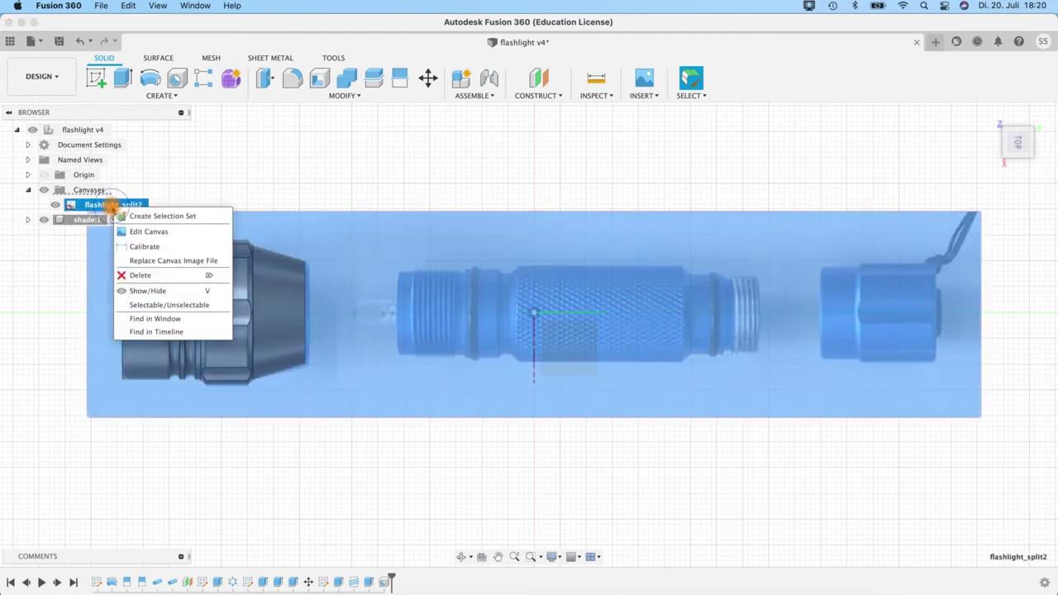
left_click(137, 233)
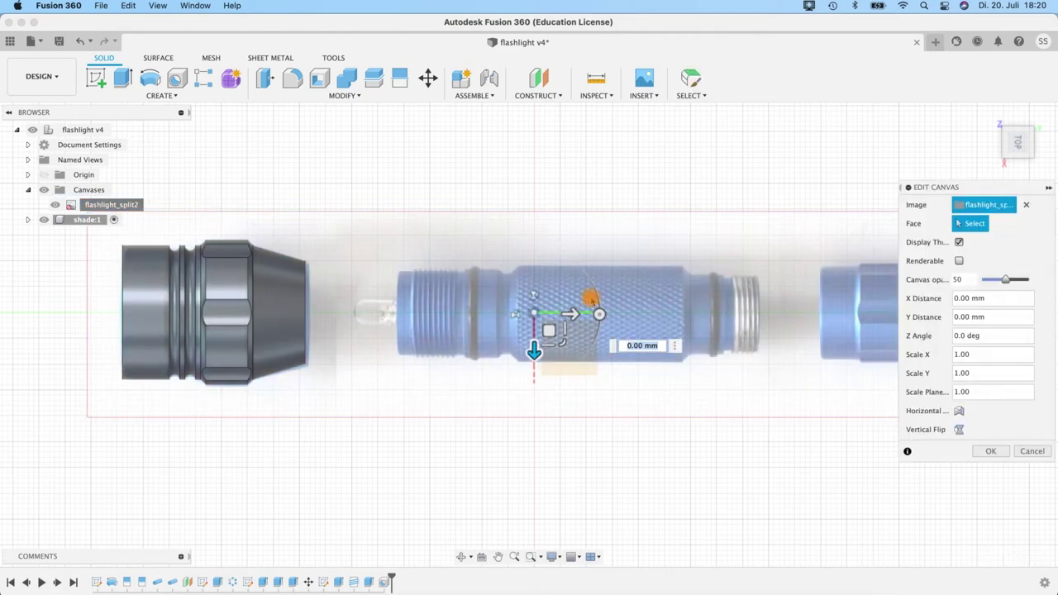
left_click_drag(574, 314, 707, 324)
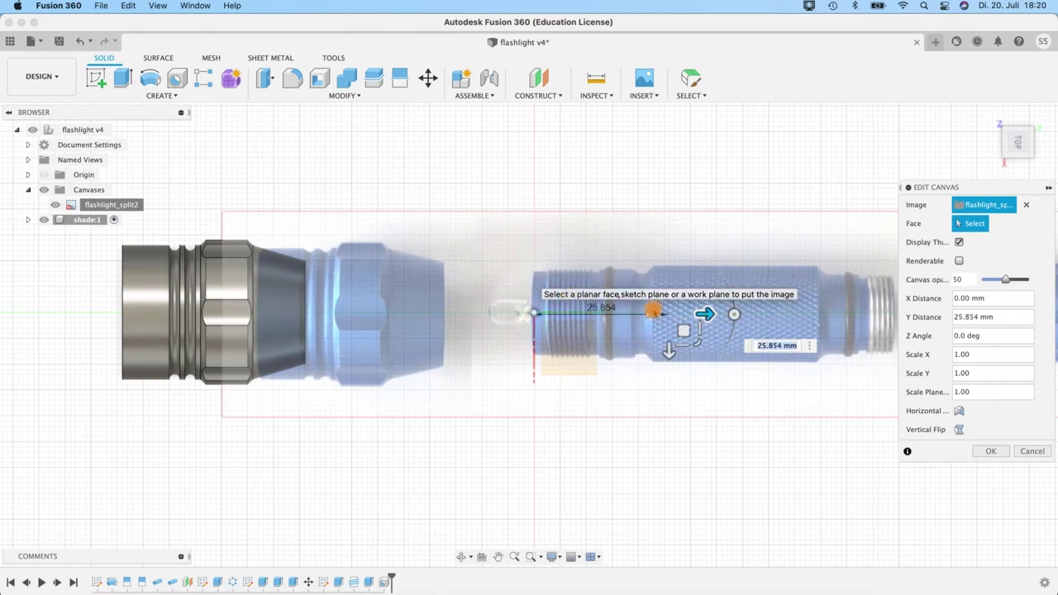
left_click(989, 453)
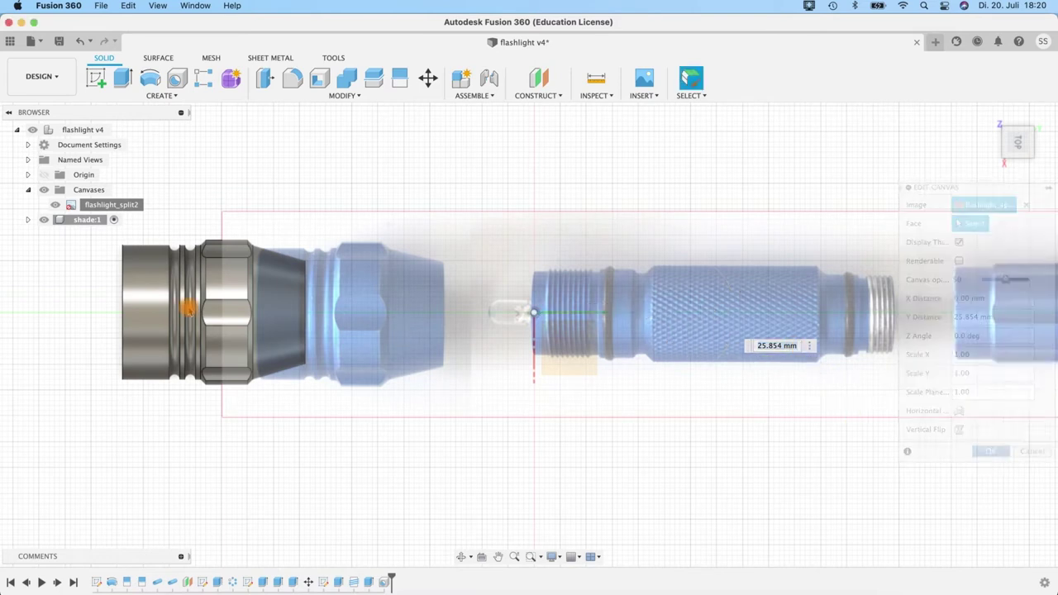
Step: Create a new internal standard component named "handle" and activate it
left_click(29, 189)
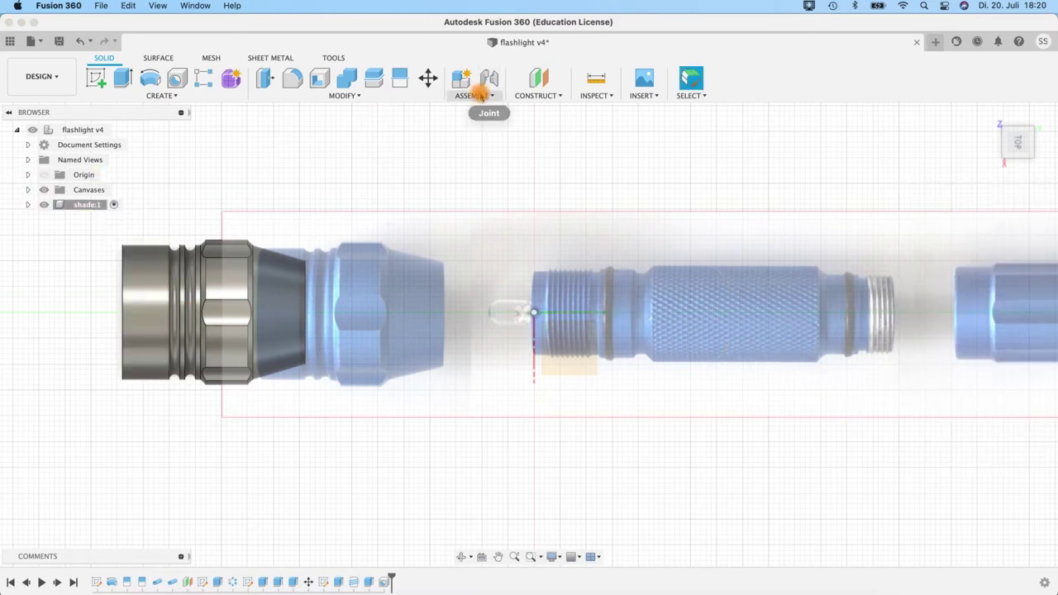
left_click(538, 95)
left_click(478, 96)
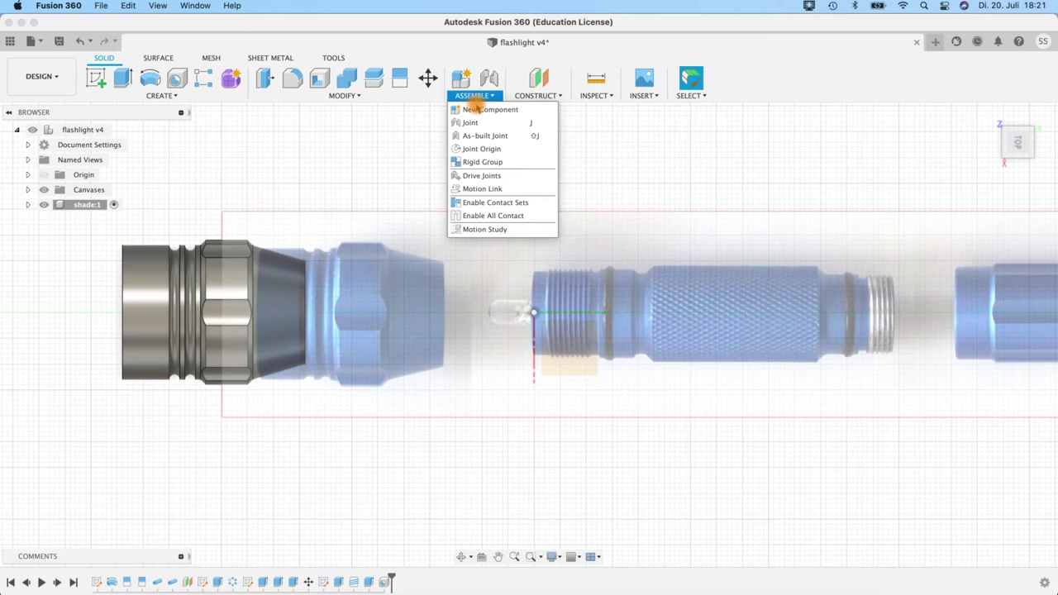
left_click(478, 110)
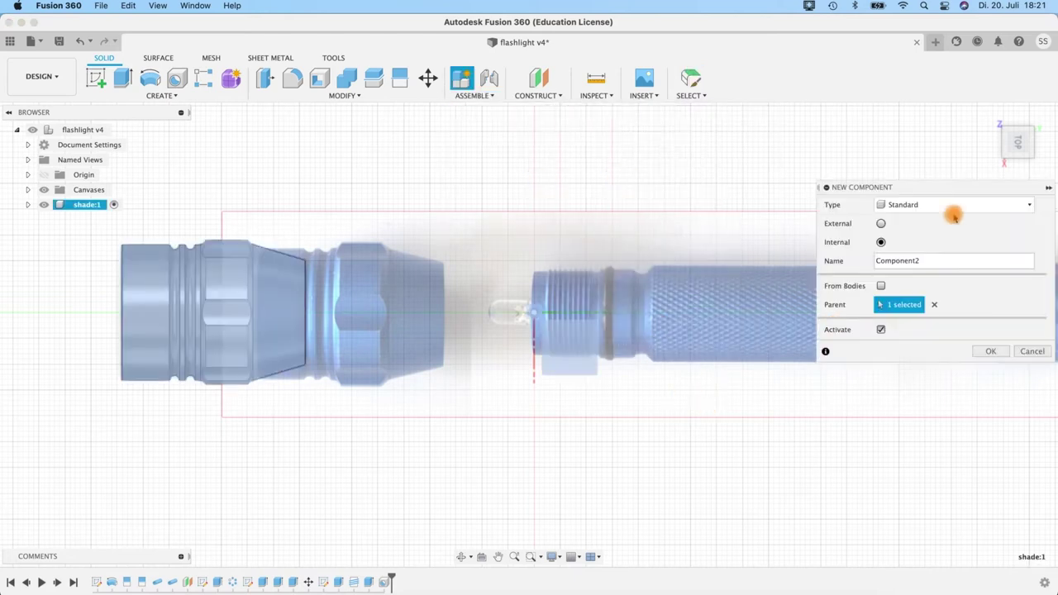
type("handle")
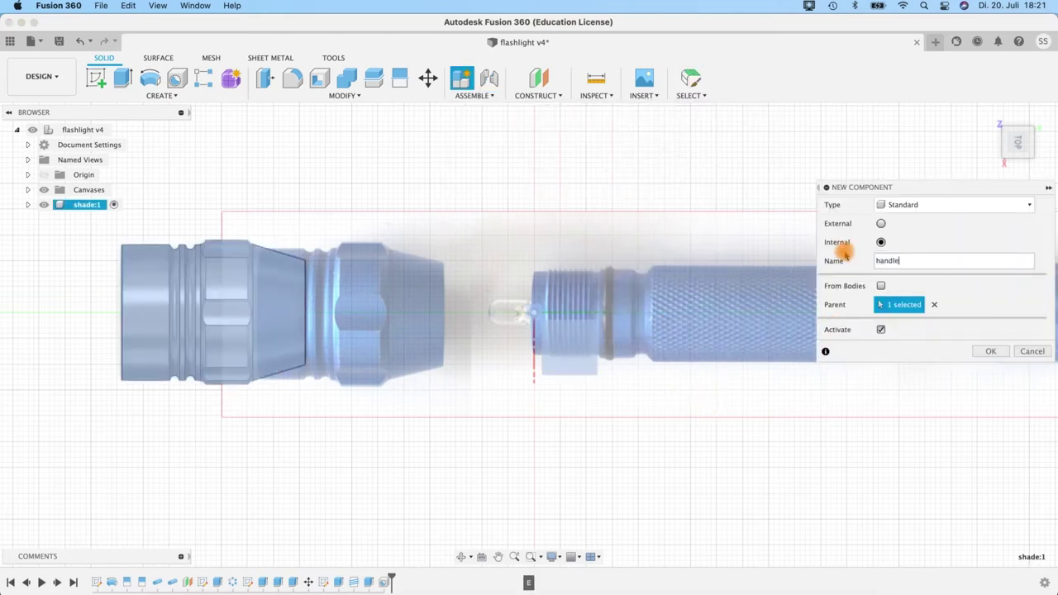
left_click(988, 350)
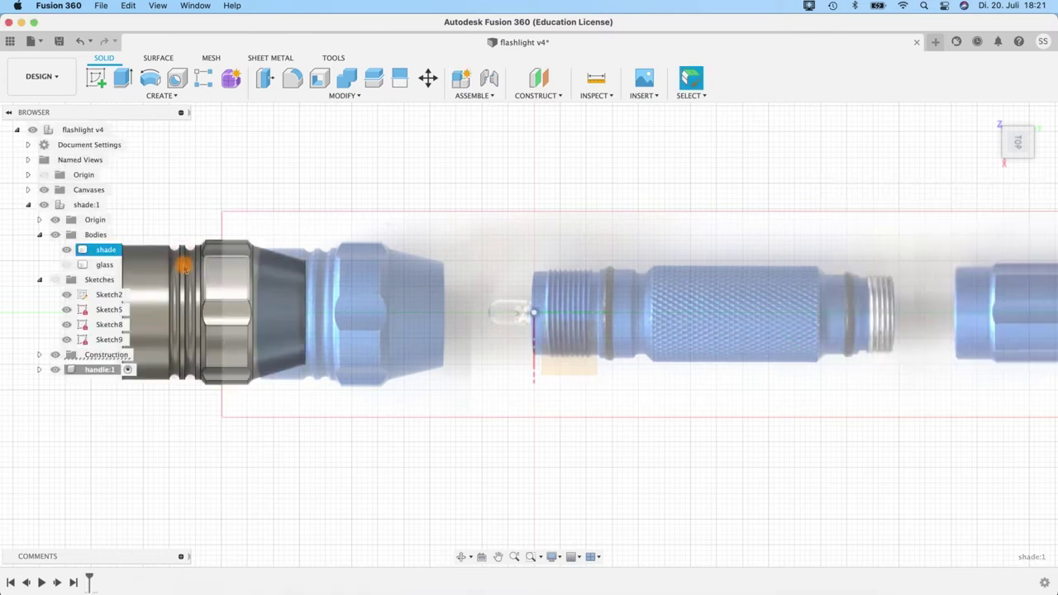
Step: Move the handle component out of the shade component to the top level of the flashlight assembly
left_click(114, 385)
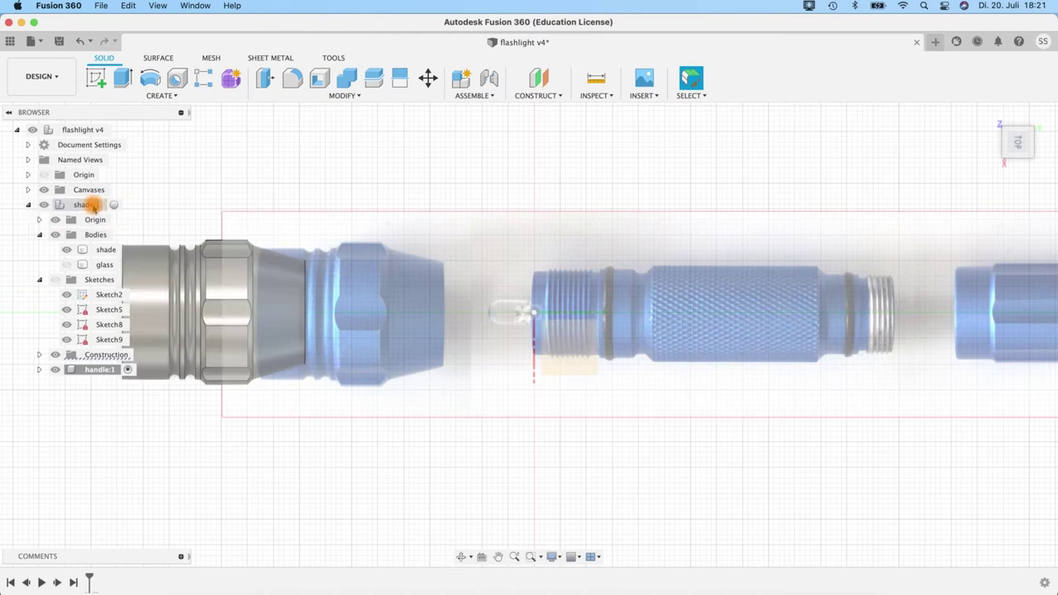
left_click(111, 206)
left_click(98, 370)
left_click(74, 130)
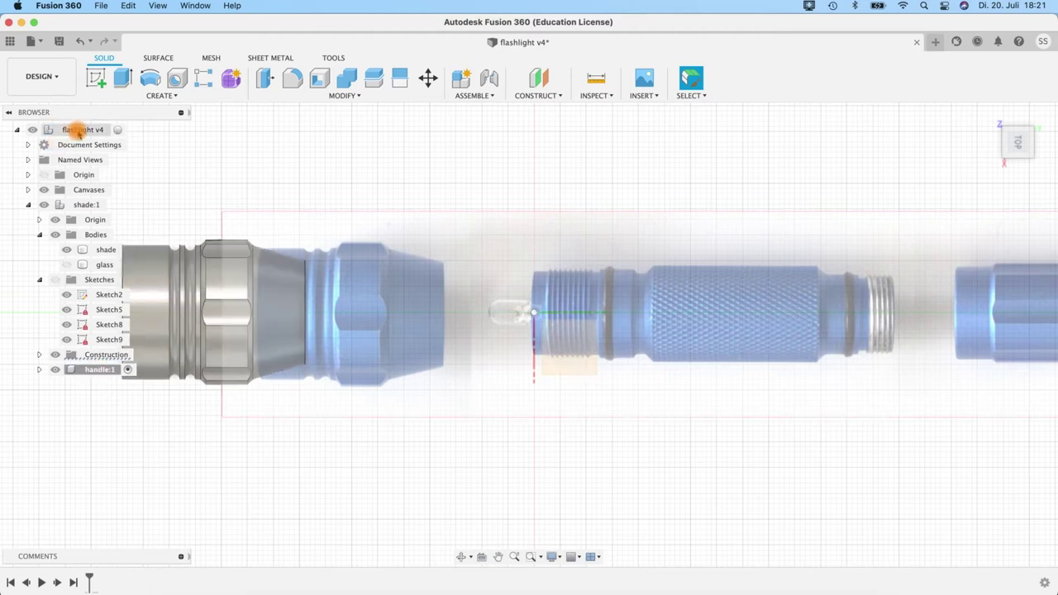
left_click(98, 370)
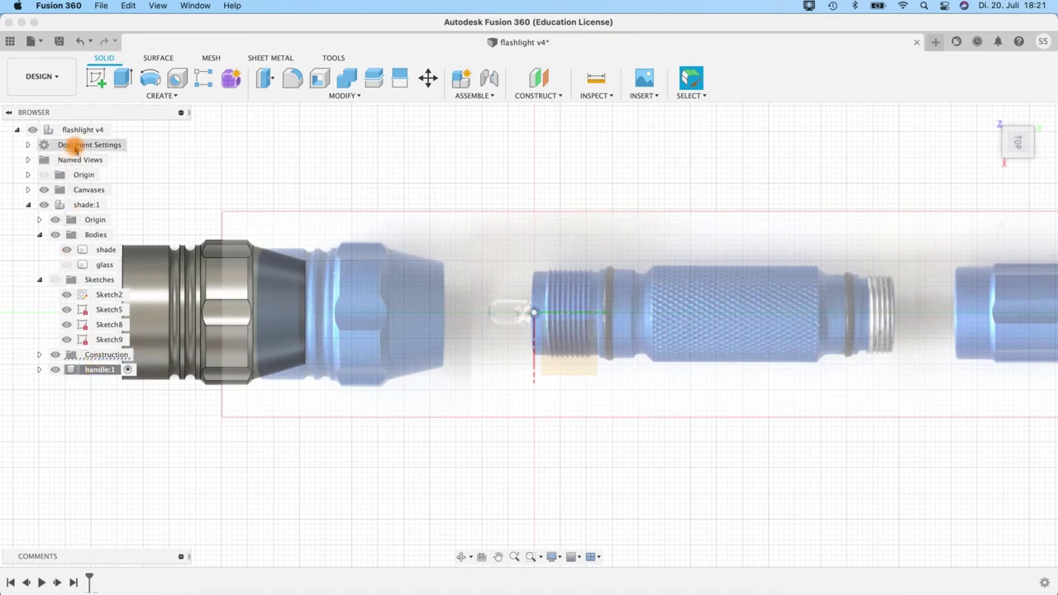
left_click(74, 132)
left_click(98, 369)
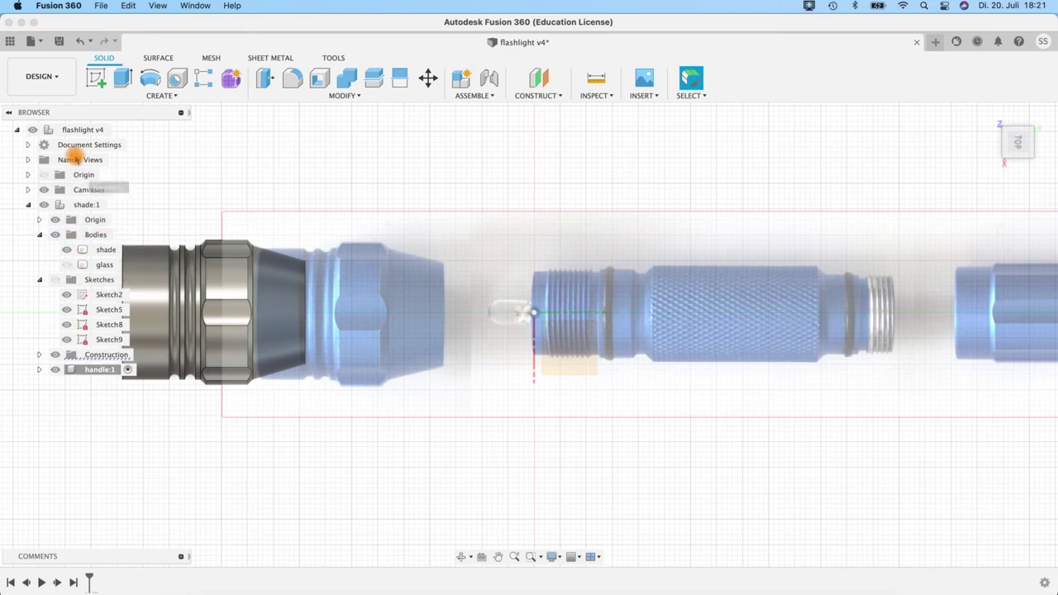
left_click(75, 130)
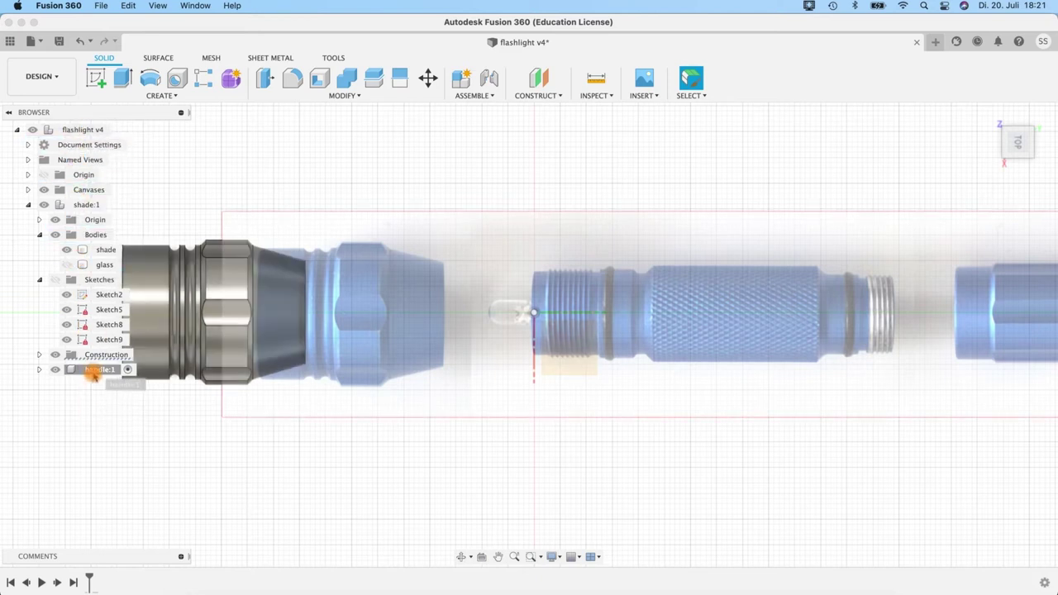
double_click(70, 133)
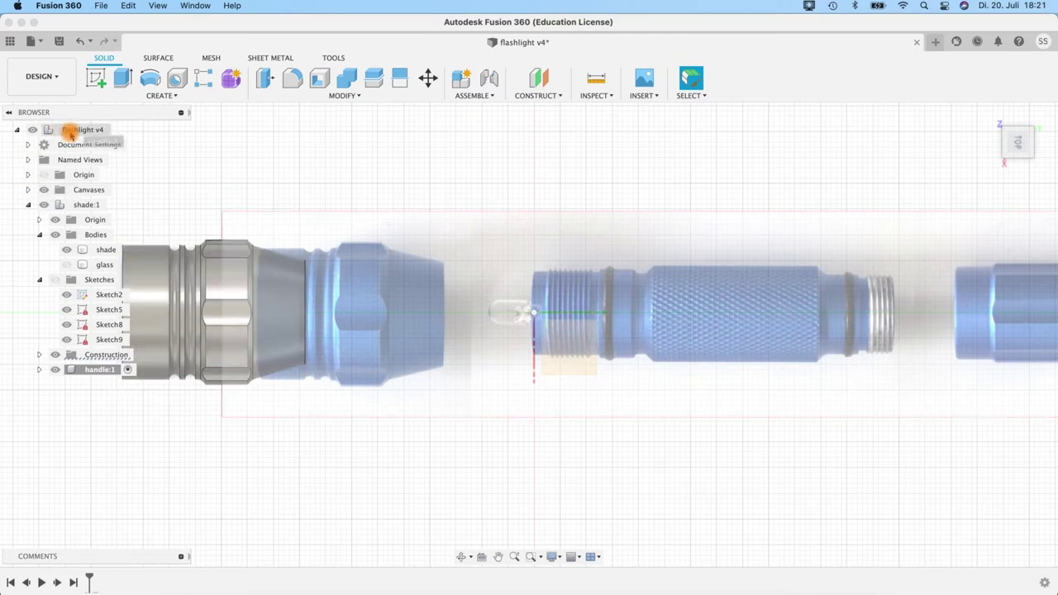
left_click_drag(70, 133, 71, 133)
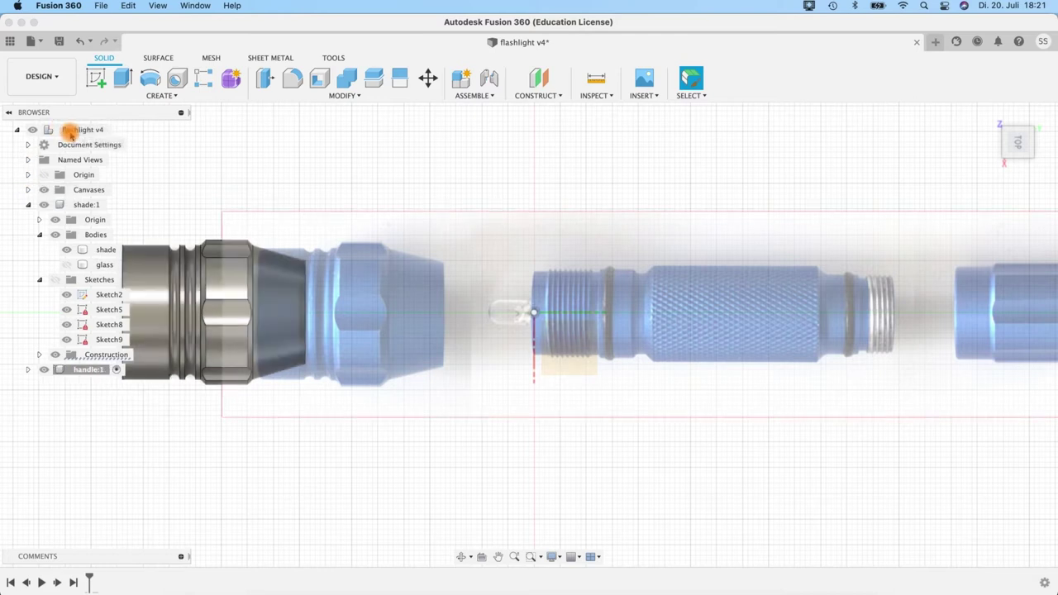
left_click(80, 373)
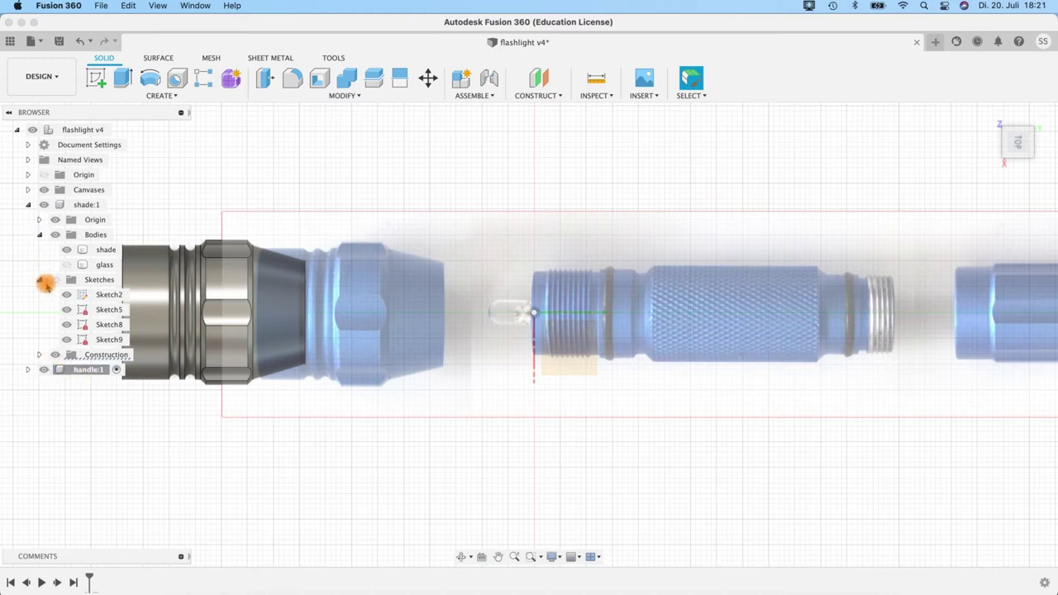
Step: Collapse the shade component's contents in the browser and hide the shade
left_click(38, 279)
left_click(39, 235)
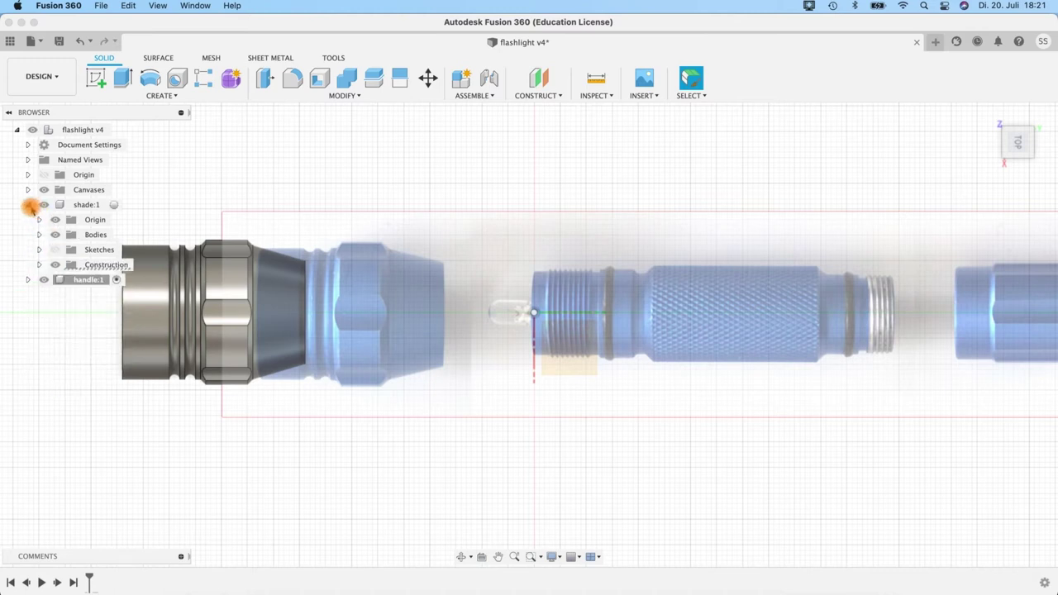
left_click(27, 204)
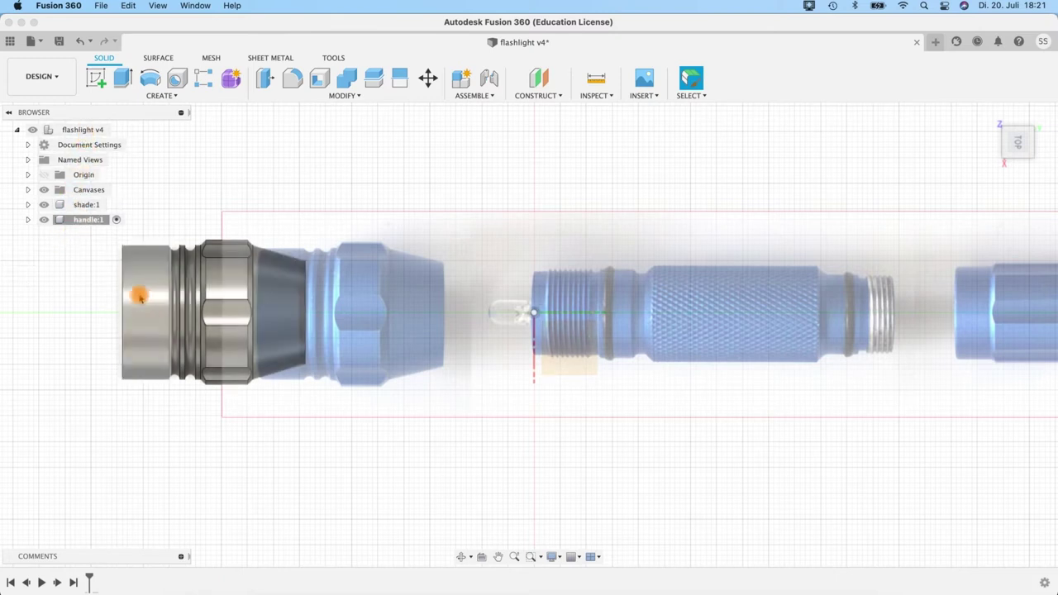
left_click(44, 204)
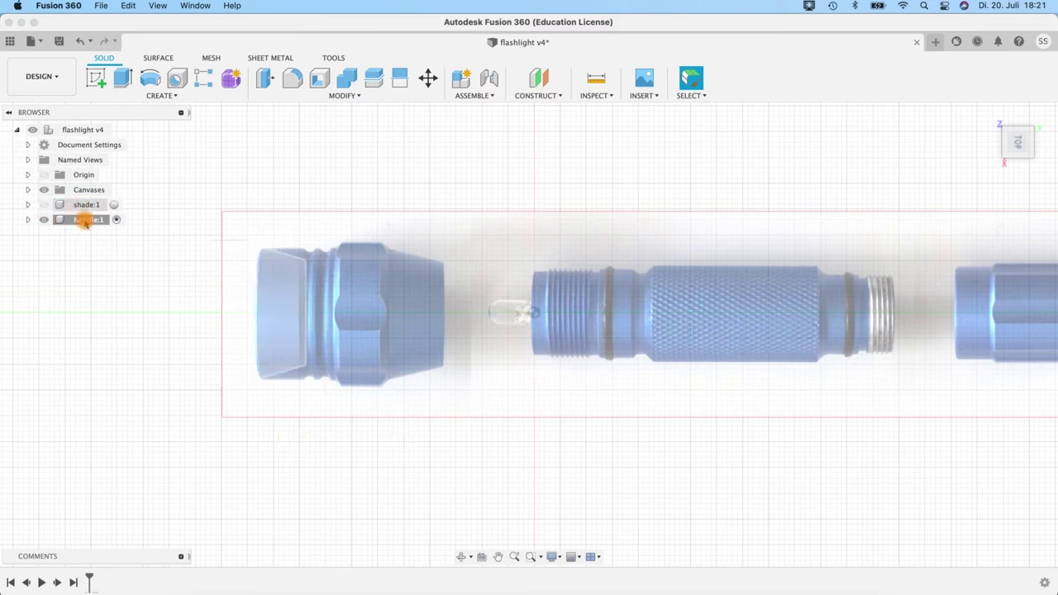
Step: Start a new sketch in the handle component on the plane of the flashlight canvas
scroll(828, 398, "up", 2)
middle_click_drag(629, 369, 355, 423)
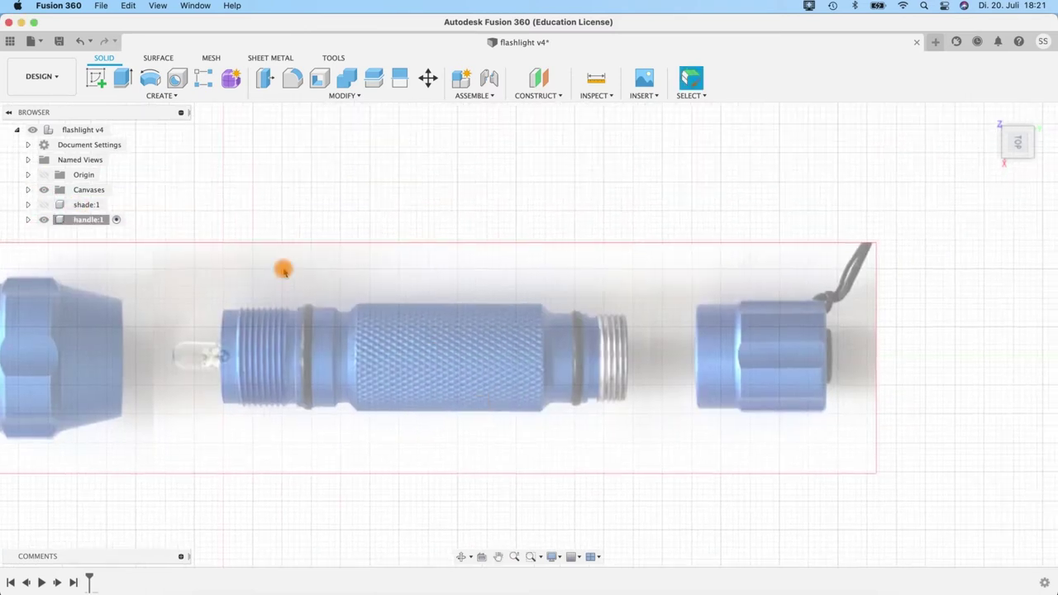
left_click(95, 78)
left_click(257, 382)
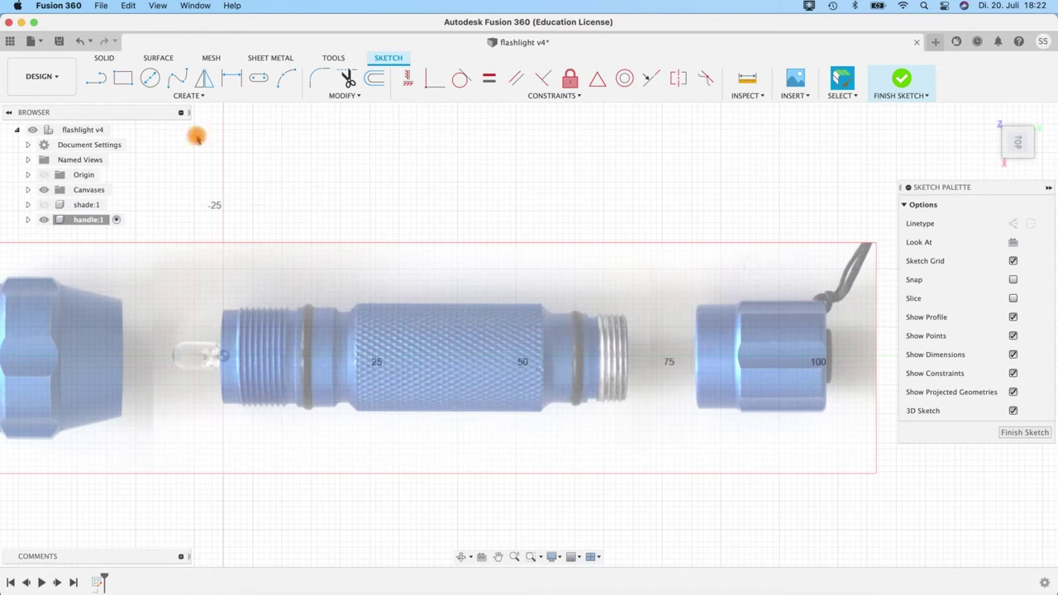
Step: Draw a 70 mm horizontal line from the origin along the handle's axis and make it a construction line
left_click(94, 81)
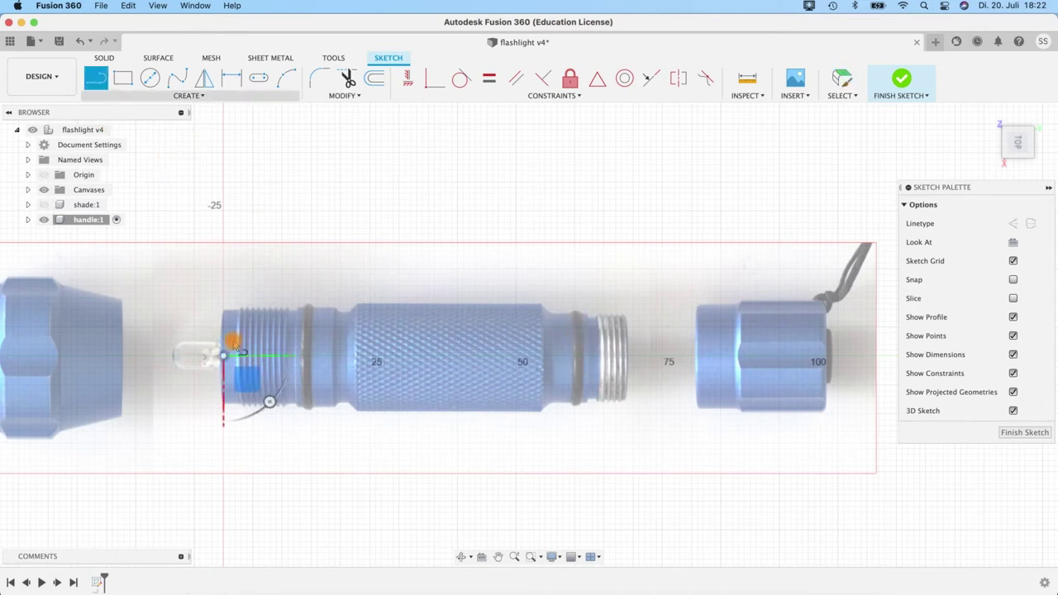
left_click(224, 356)
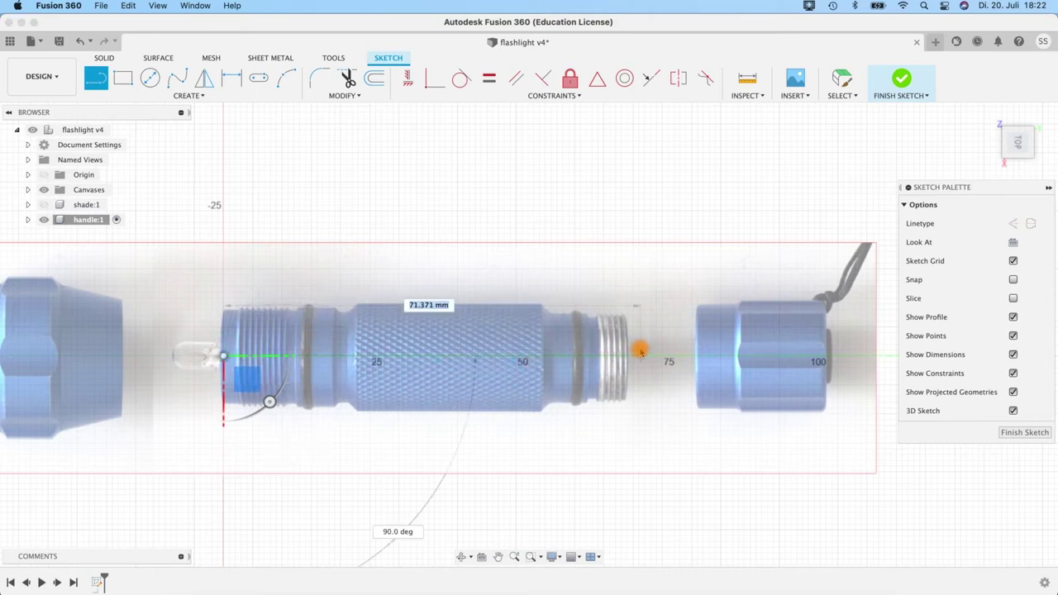
type("70")
key("Return")
key("Escape")
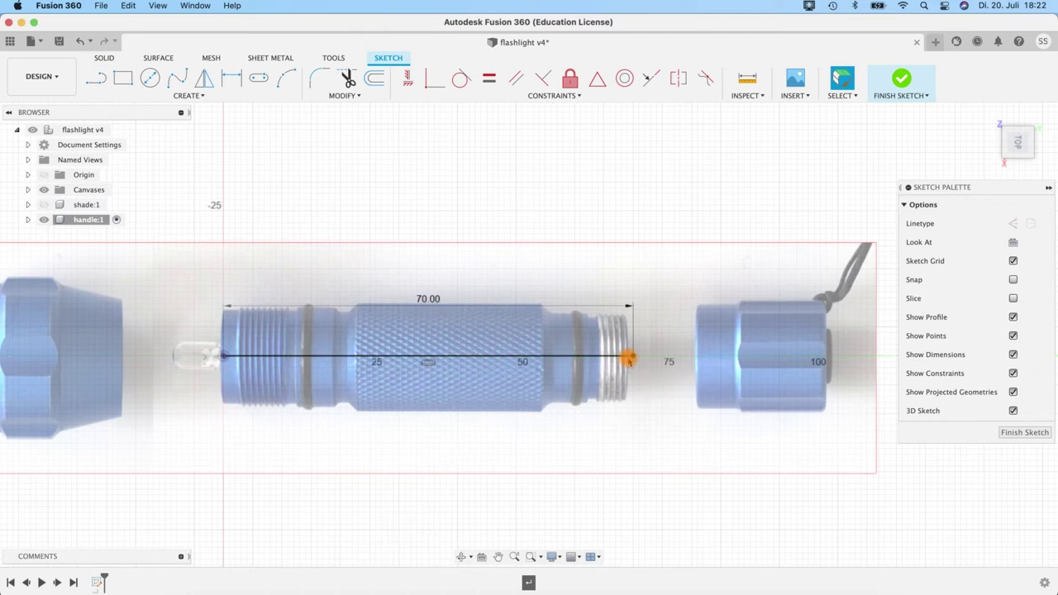
left_click(255, 357)
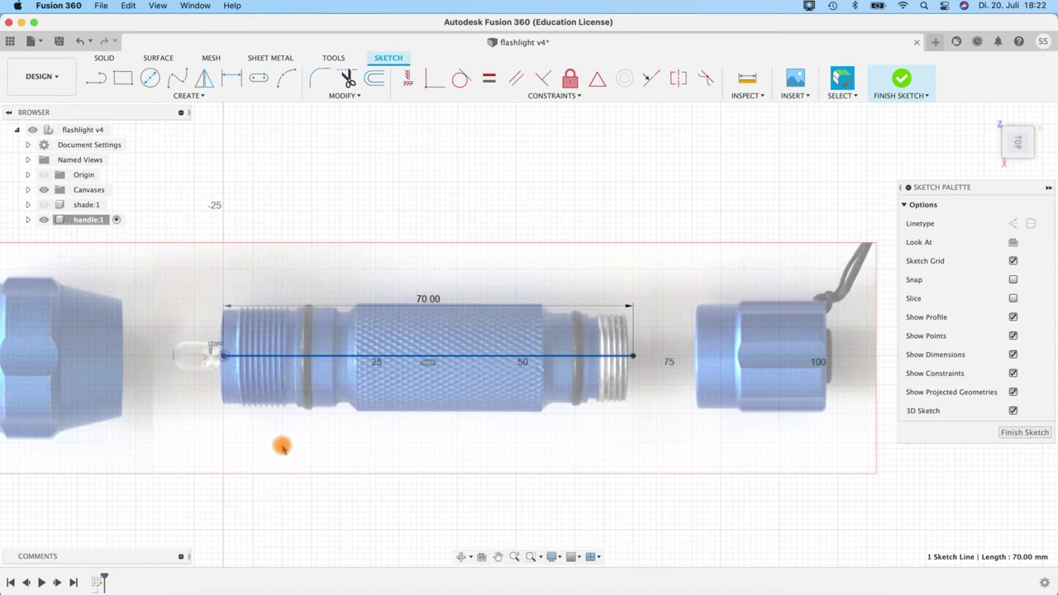
key("x")
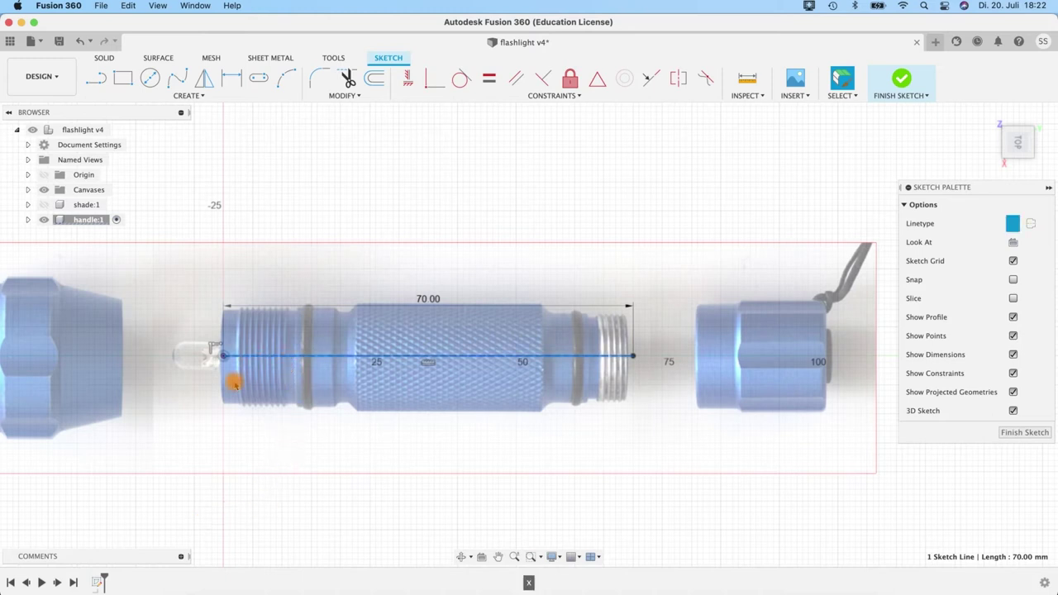
Step: Draw an 8 mm line from the origin perpendicular to the axis, up the handle's threaded front end
left_click(96, 77)
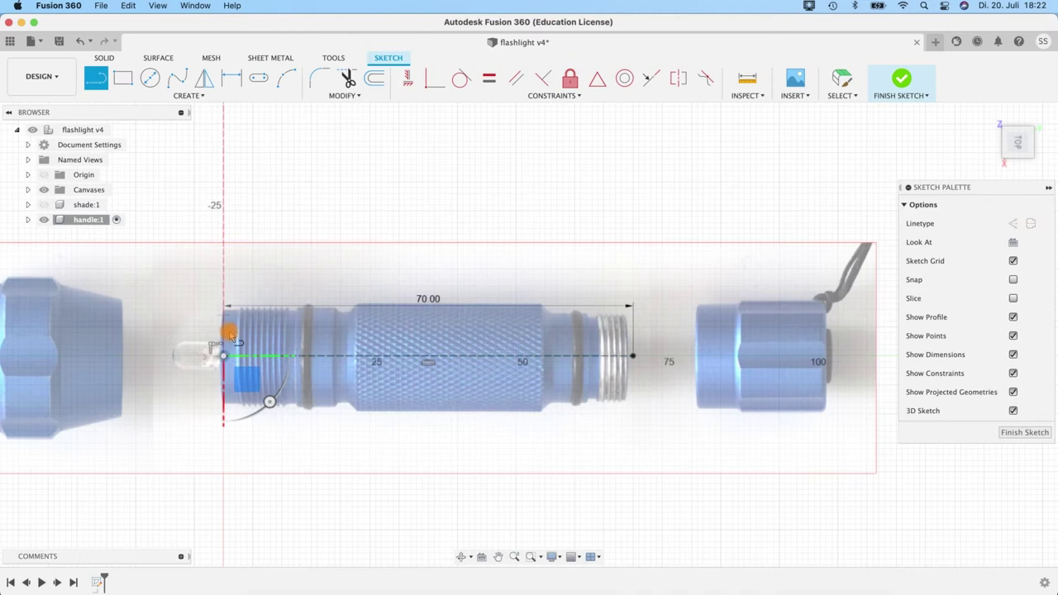
mouse_move(224, 356)
left_mouse_down()
mouse_move(231, 299)
mouse_move(223, 308)
left_mouse_up()
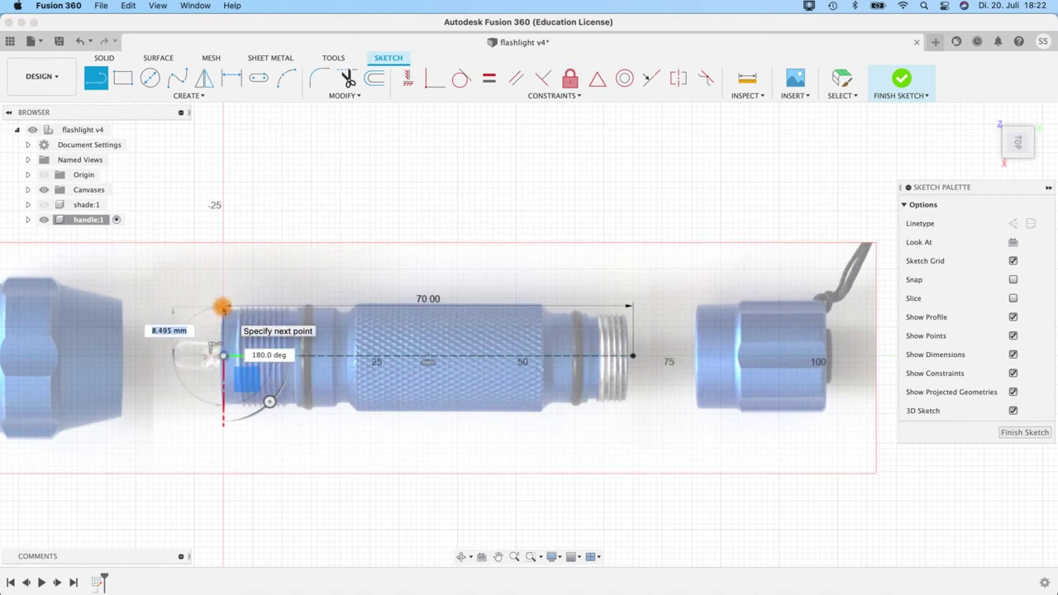
type("8")
key("Tab")
key("Return")
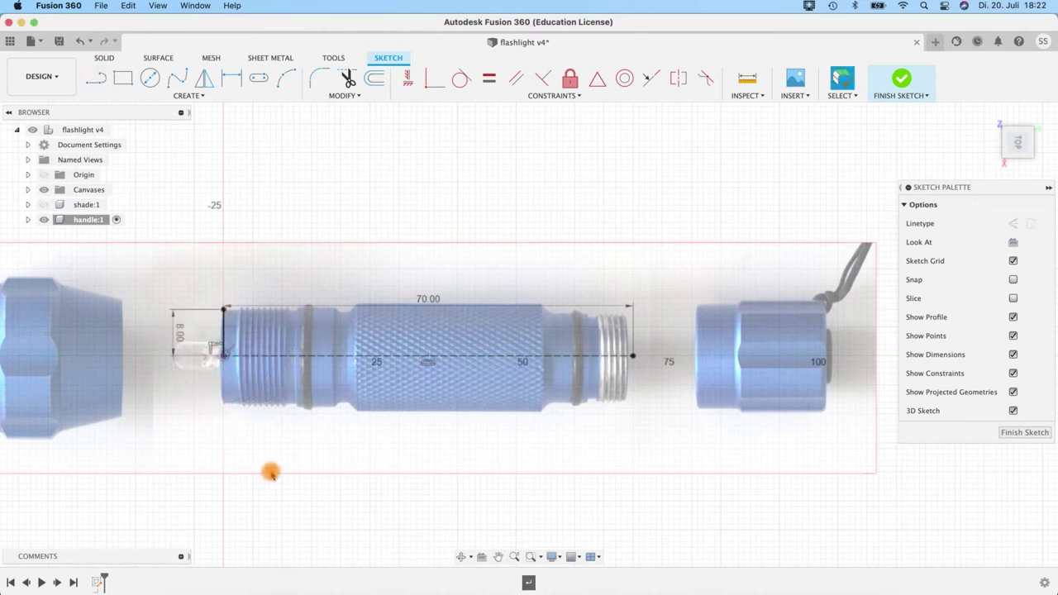
Step: Draw a 22 mm line parallel to the axis from the outer end of the front 8 mm line toward the knurled grip
left_click(94, 83)
left_click(224, 309)
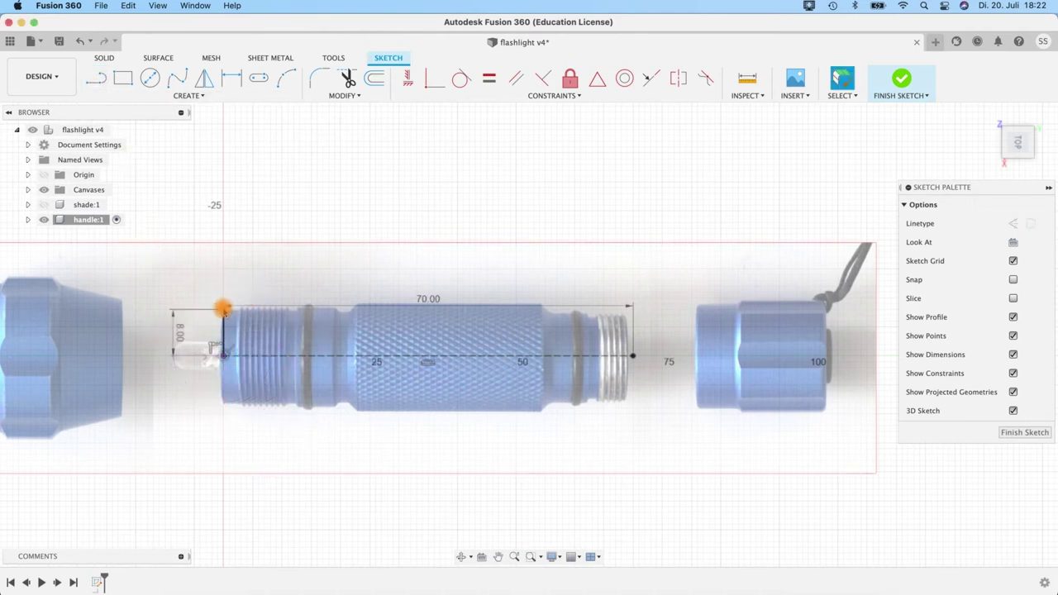
left_click(96, 78)
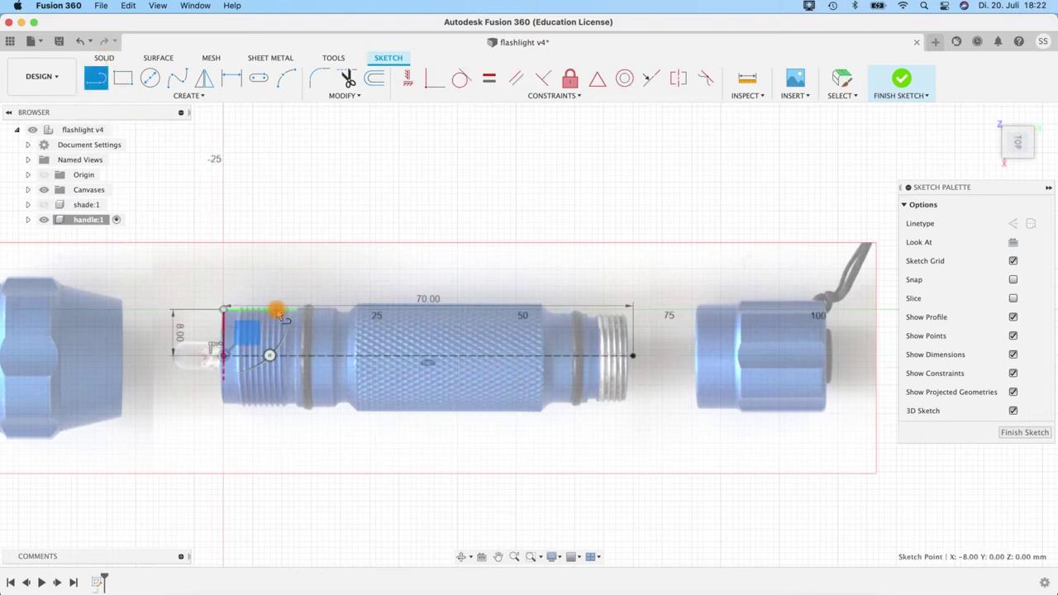
left_click(223, 309)
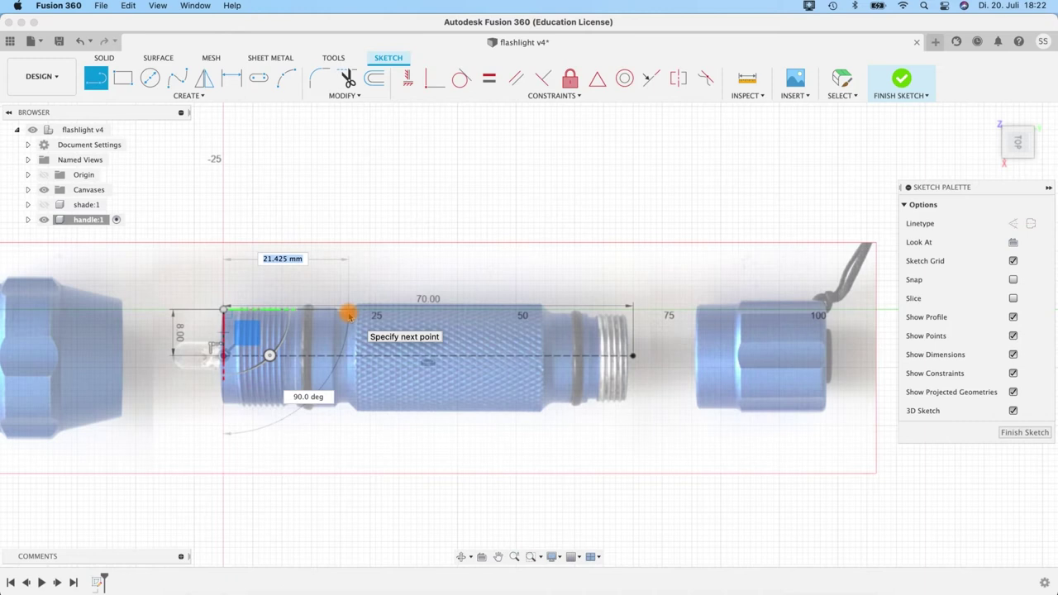
type("22")
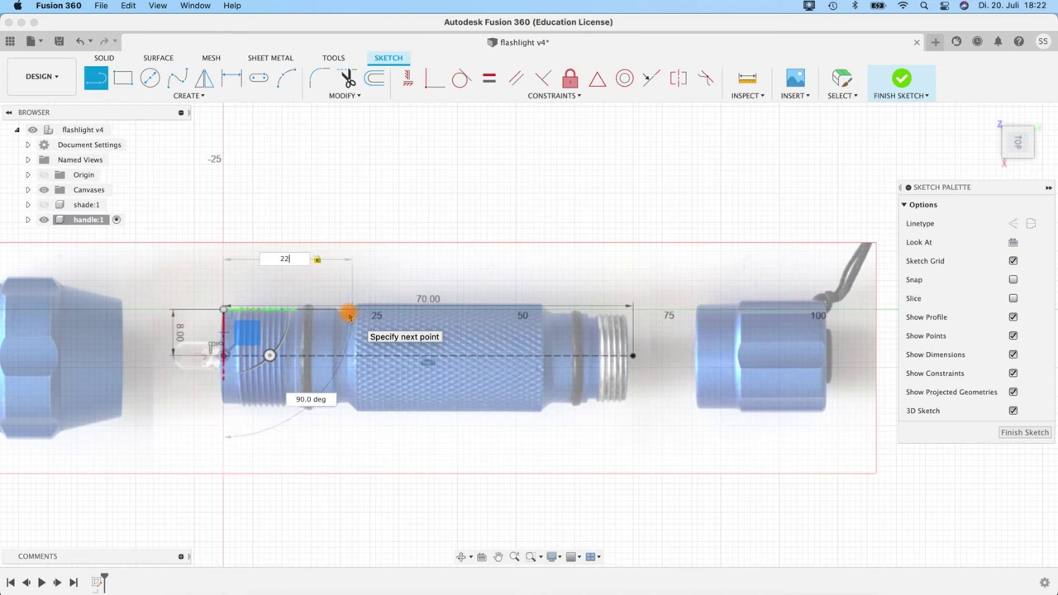
key("Return")
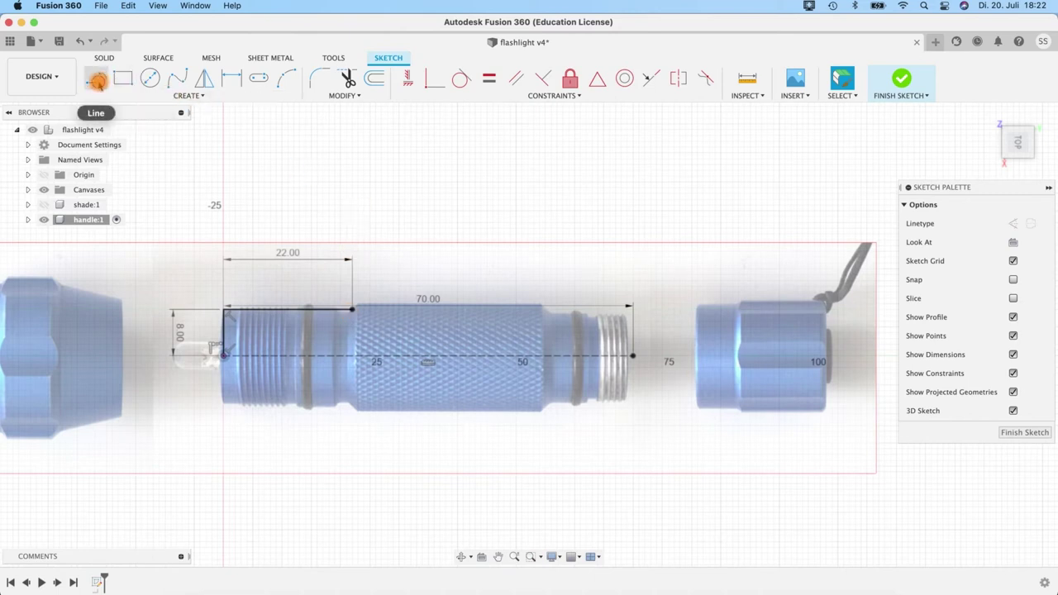
Step: Continue the handle's outer edge with a 36 mm line along the knurled grip from the end of the 22 mm line
left_click(97, 79)
left_click(352, 312)
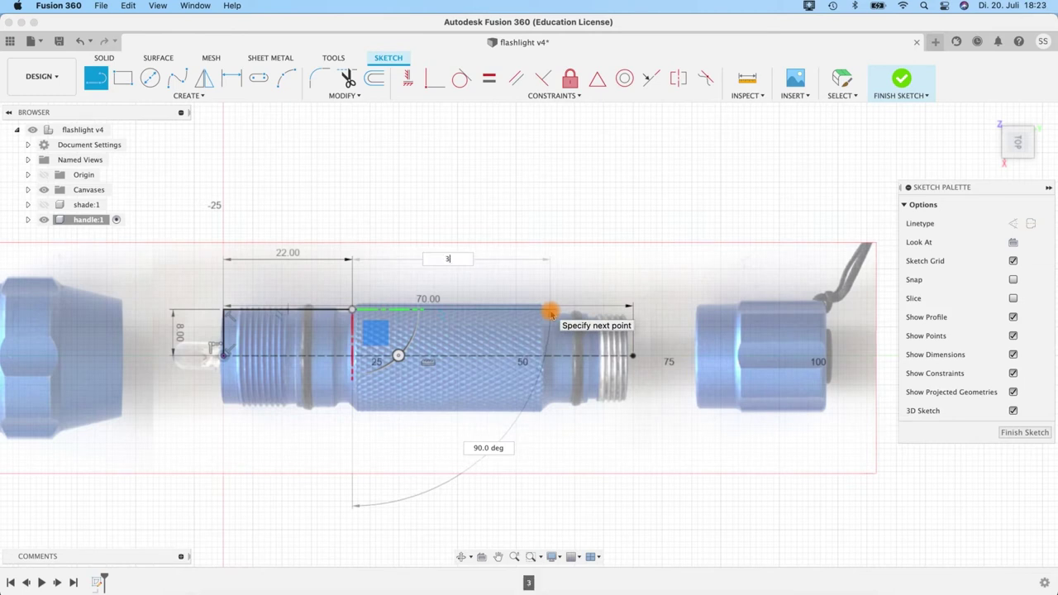
key("Tab")
key("Tab")
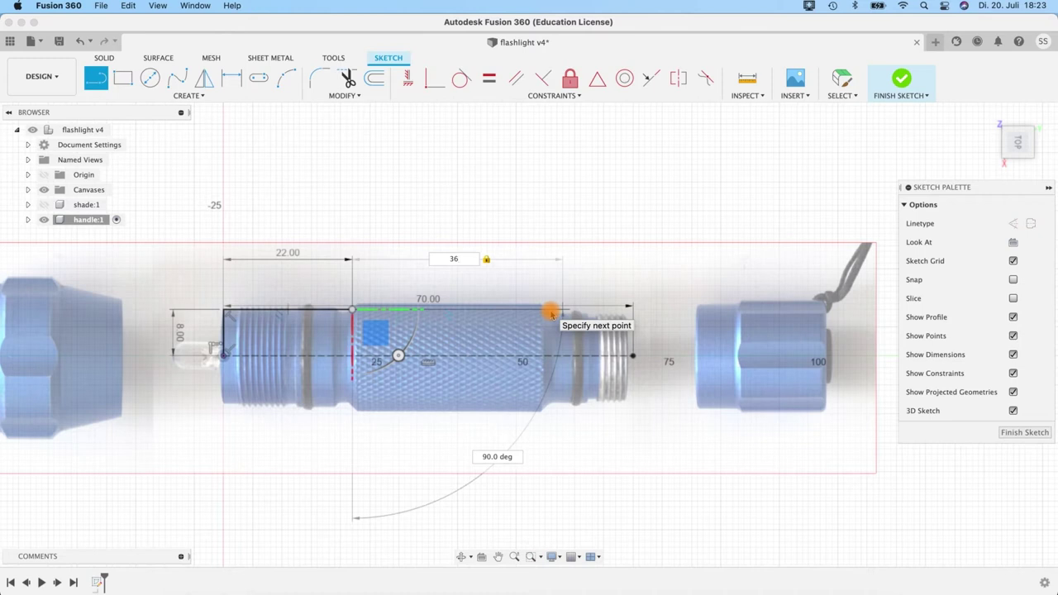
key("Return")
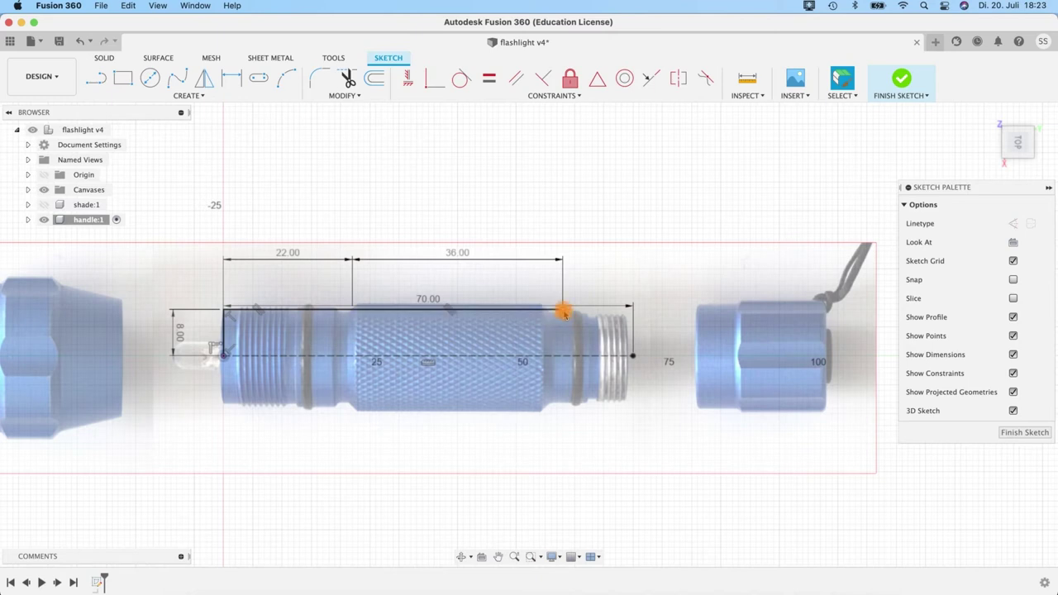
Step: Draw an 8 mm line perpendicular to the axis from the rear end of the 70 mm construction line
left_click(96, 77)
left_click(224, 356)
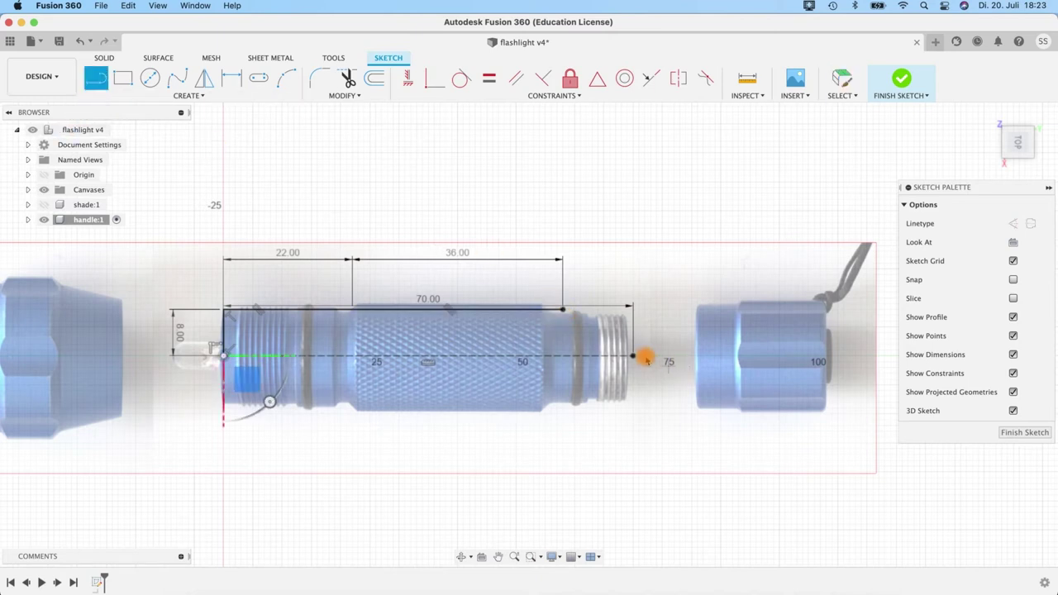
left_click(632, 359)
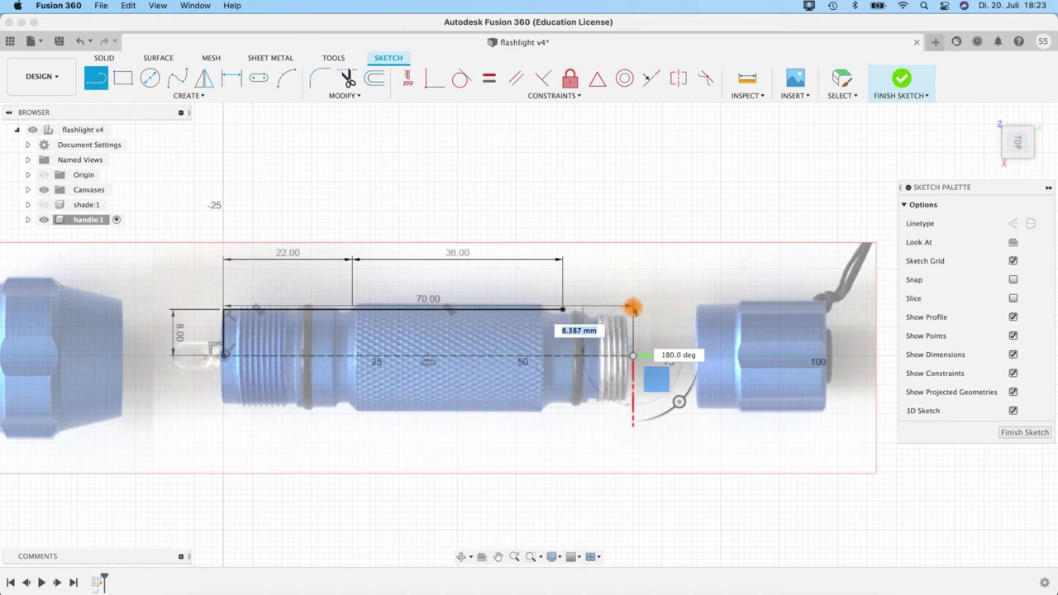
key("Return")
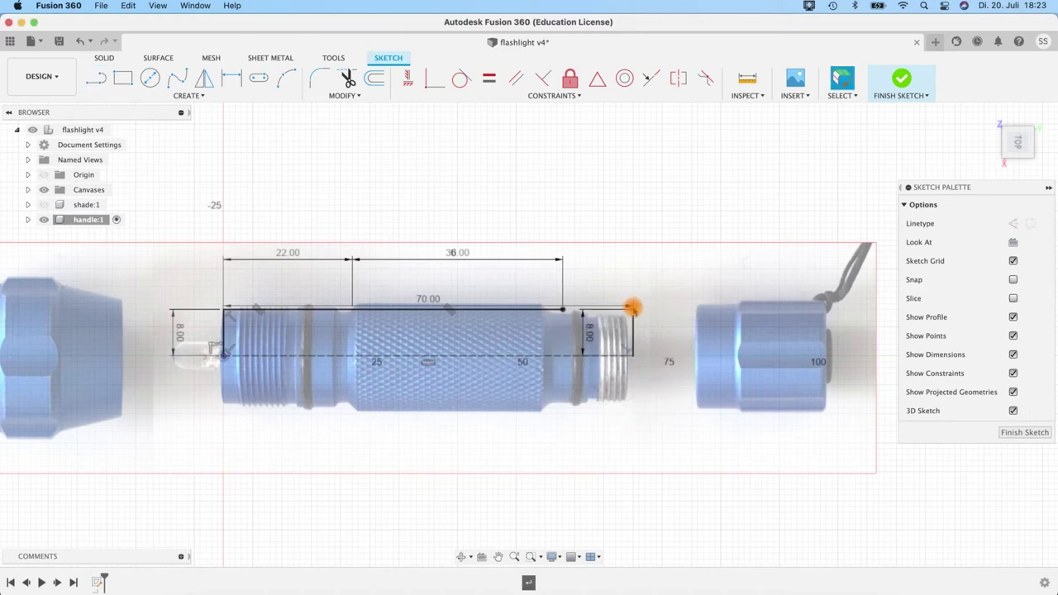
Step: Close the handle's outer edge with a line from the end of the 36 mm line to the rear 8 mm line's outer end
left_click(96, 77)
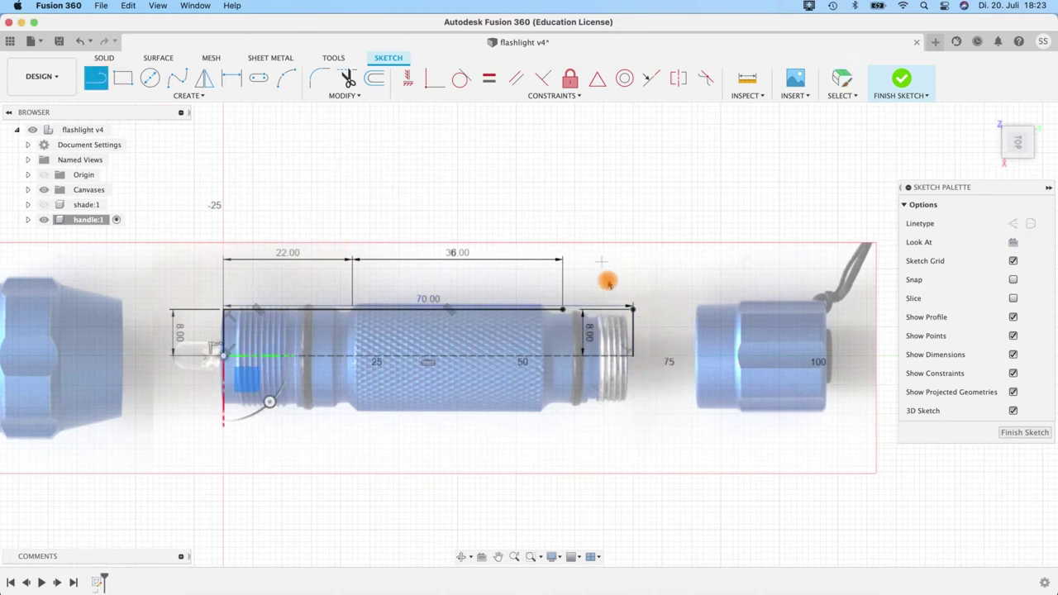
left_click(563, 311)
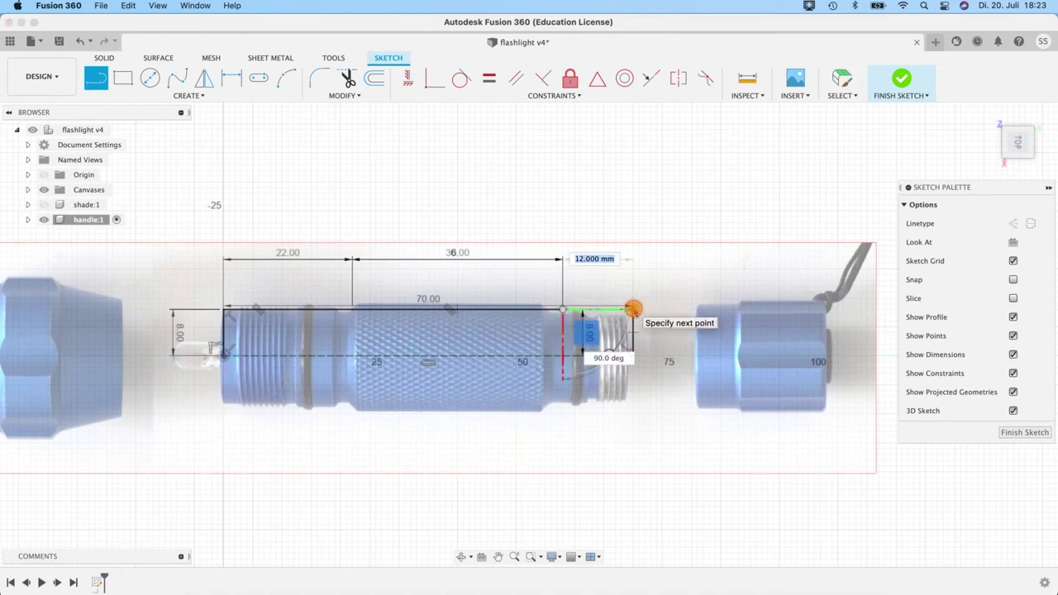
left_click(632, 309)
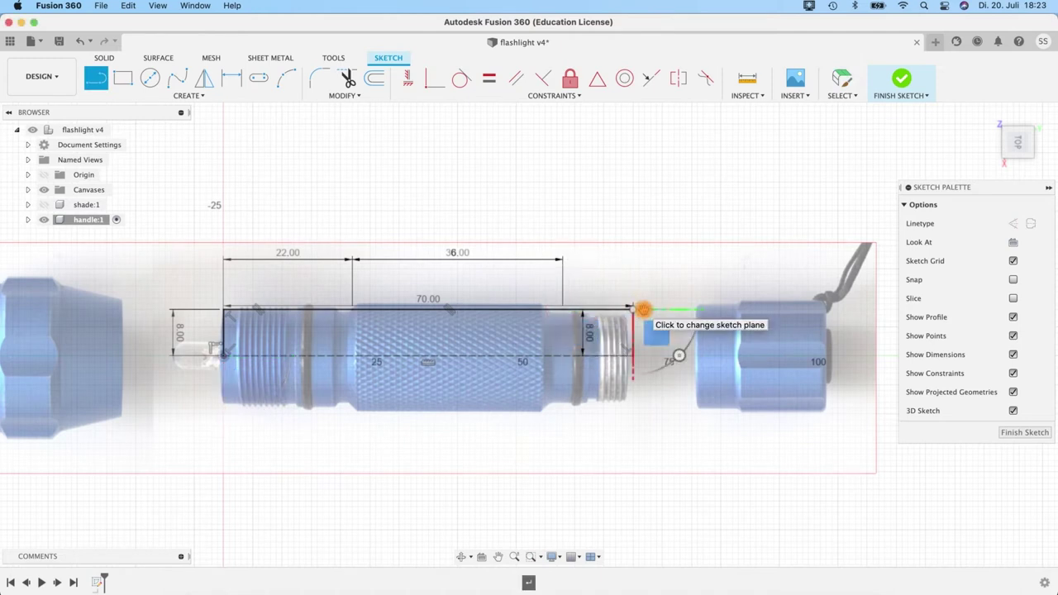
key("Escape")
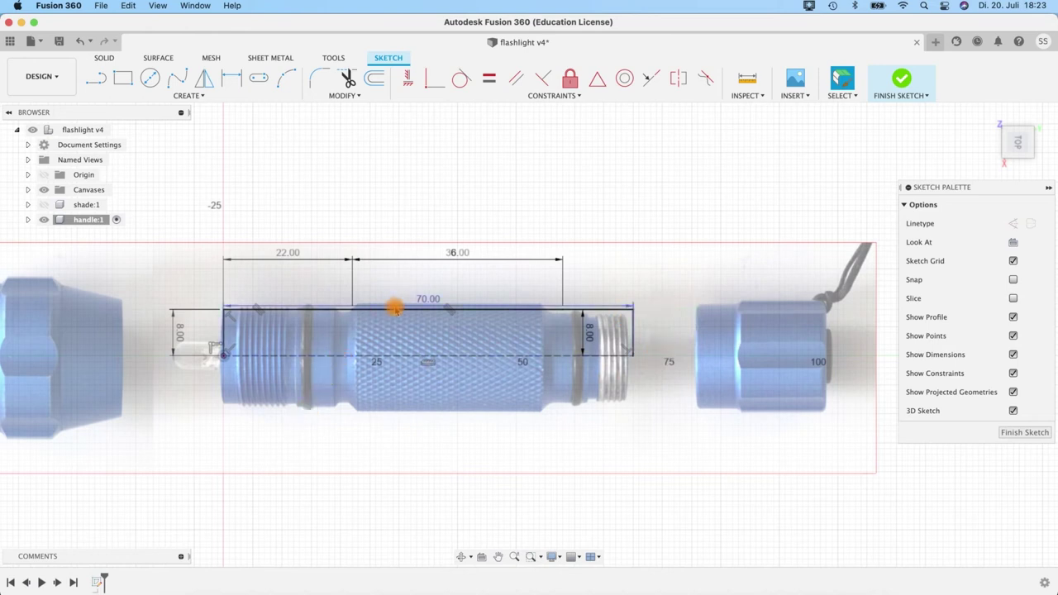
Step: Convert the 36 mm line to construction and draw a 2 mm construction line outward from its midpoint, perpendicular to it
left_click(457, 316)
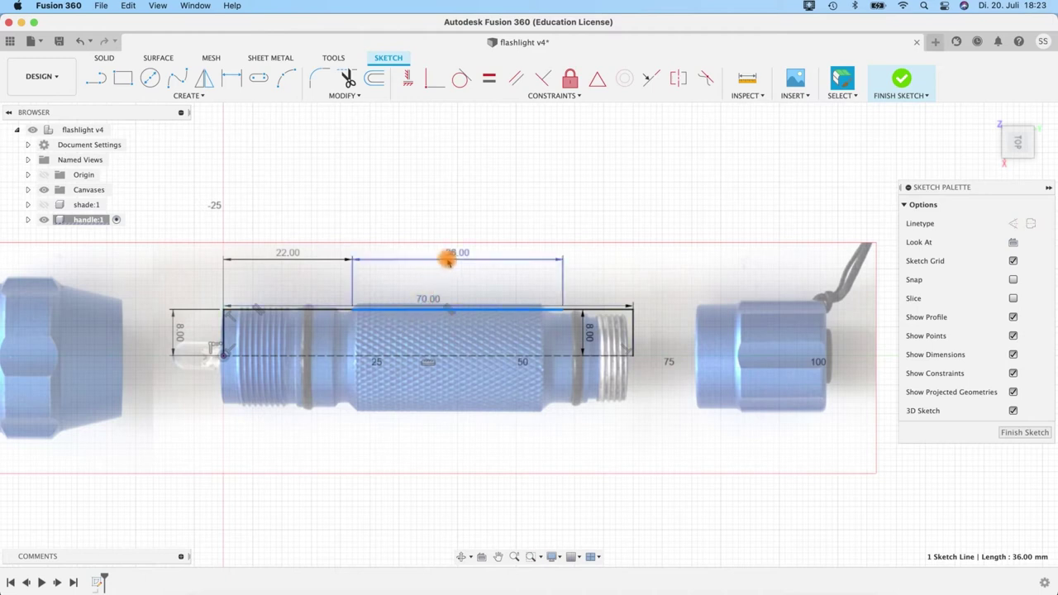
key("x")
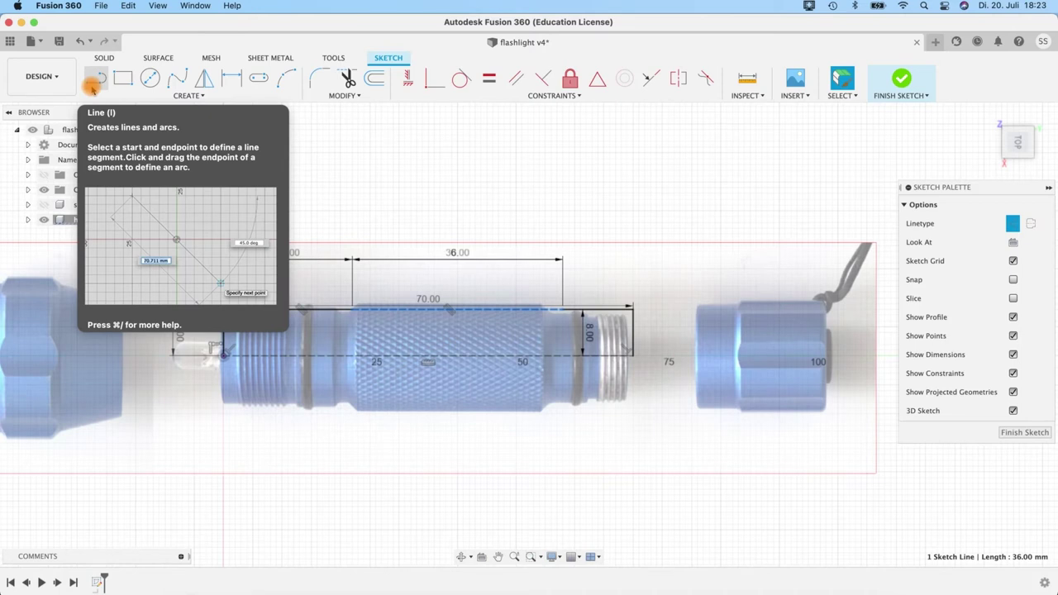
left_click(95, 82)
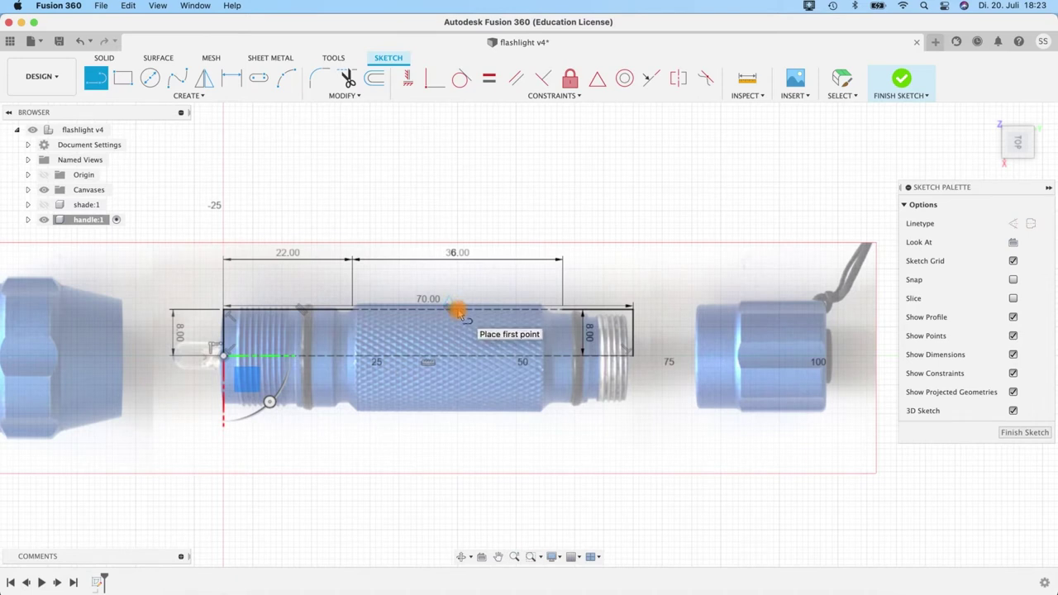
left_click(457, 309)
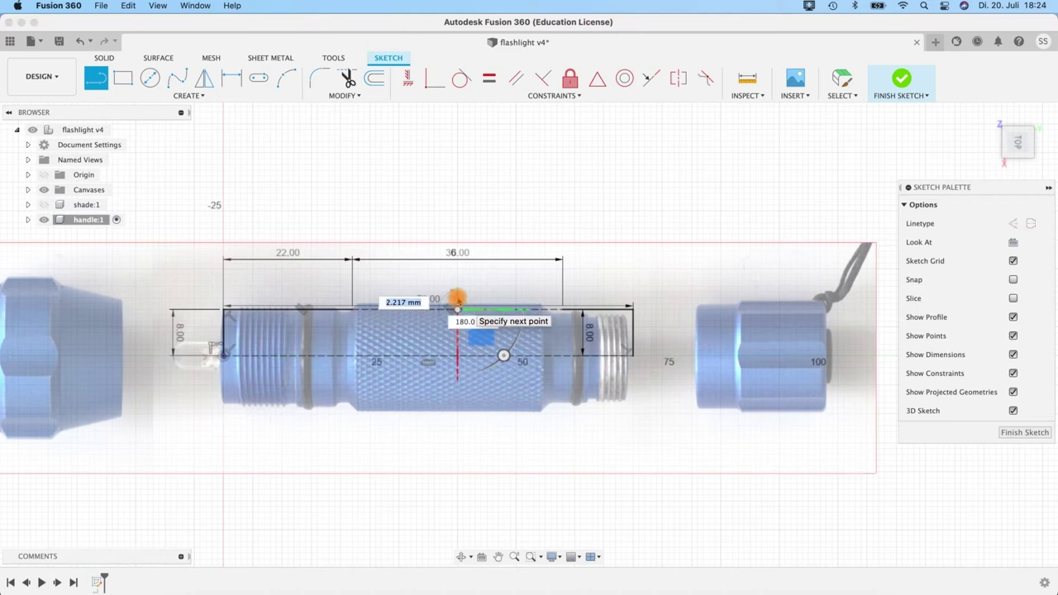
key("Return")
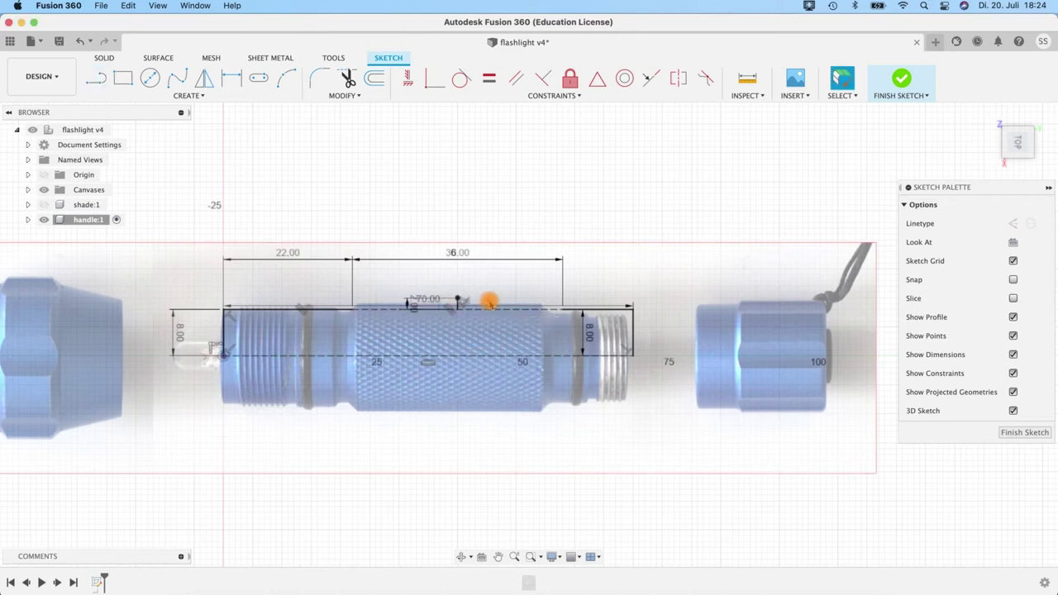
scroll(476, 303, "up", 6)
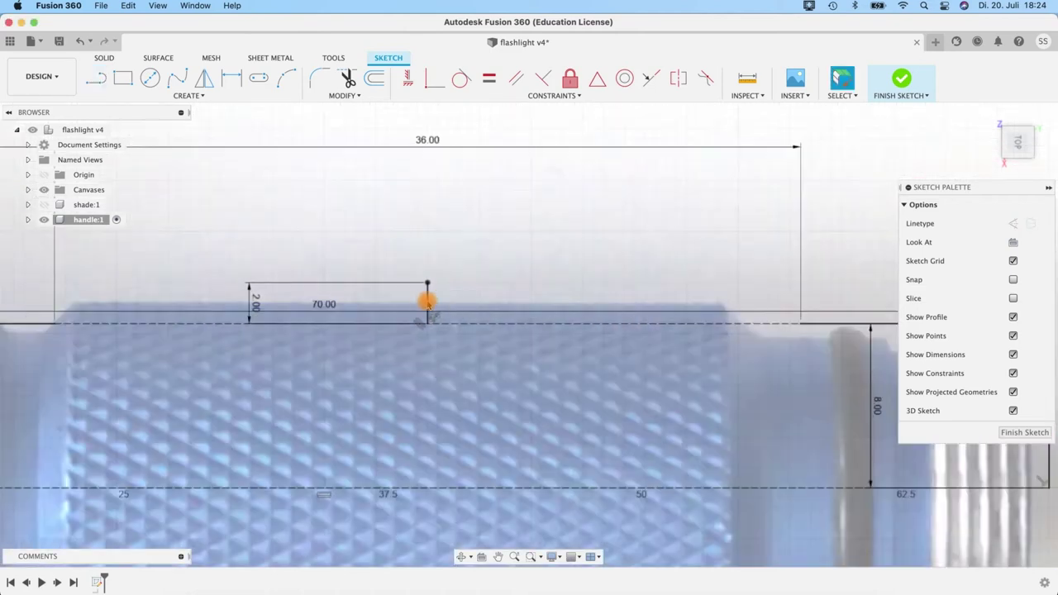
left_click(426, 303)
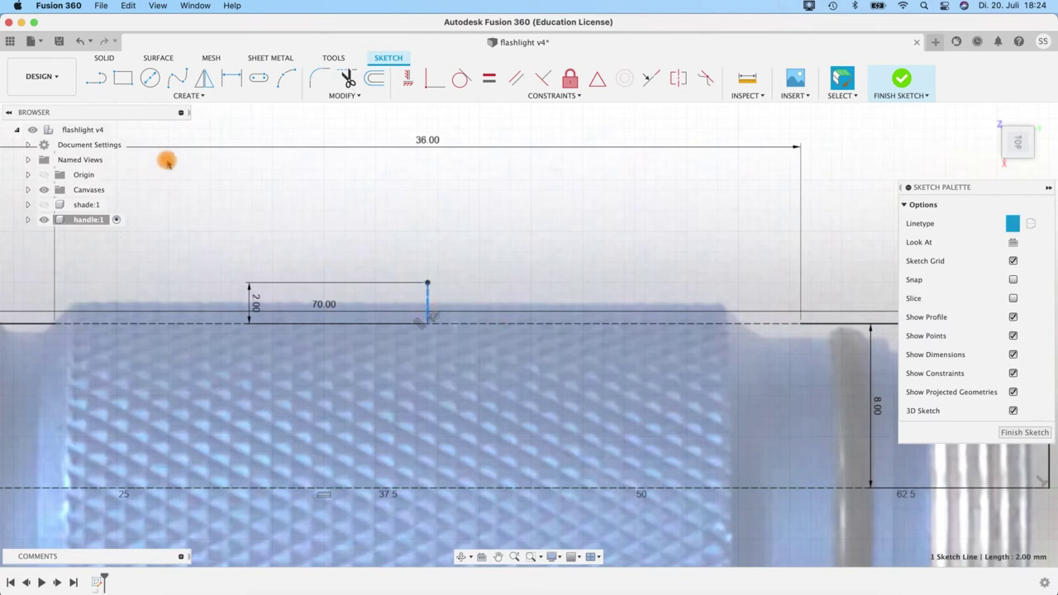
Step: Draw a 16 mm line parallel to the axis from the 2 mm line's outer end toward the handle's front
left_click(97, 79)
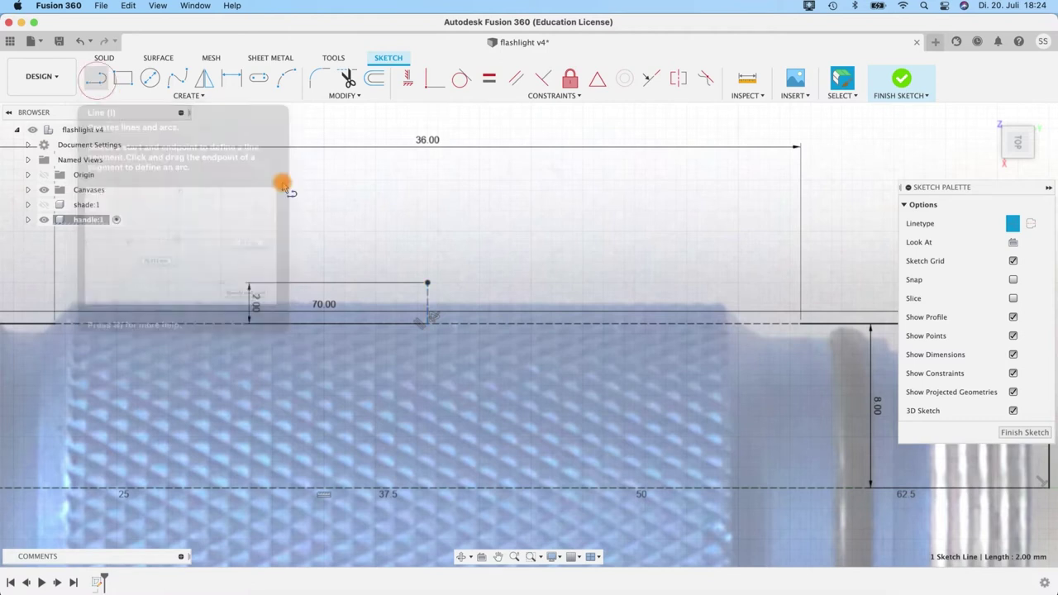
left_click(428, 283)
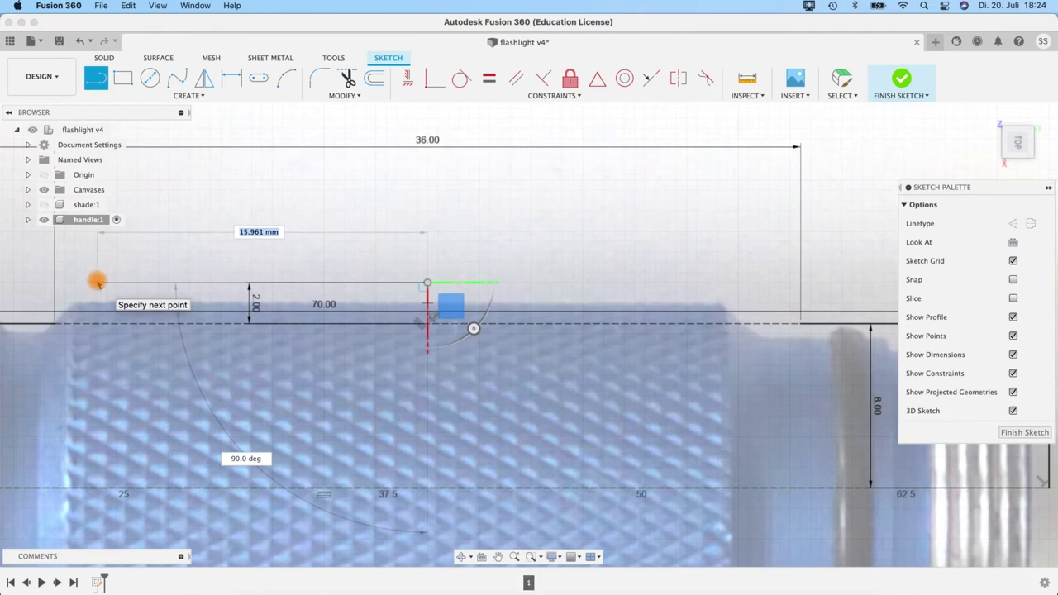
type("16")
key("Return")
key("Escape")
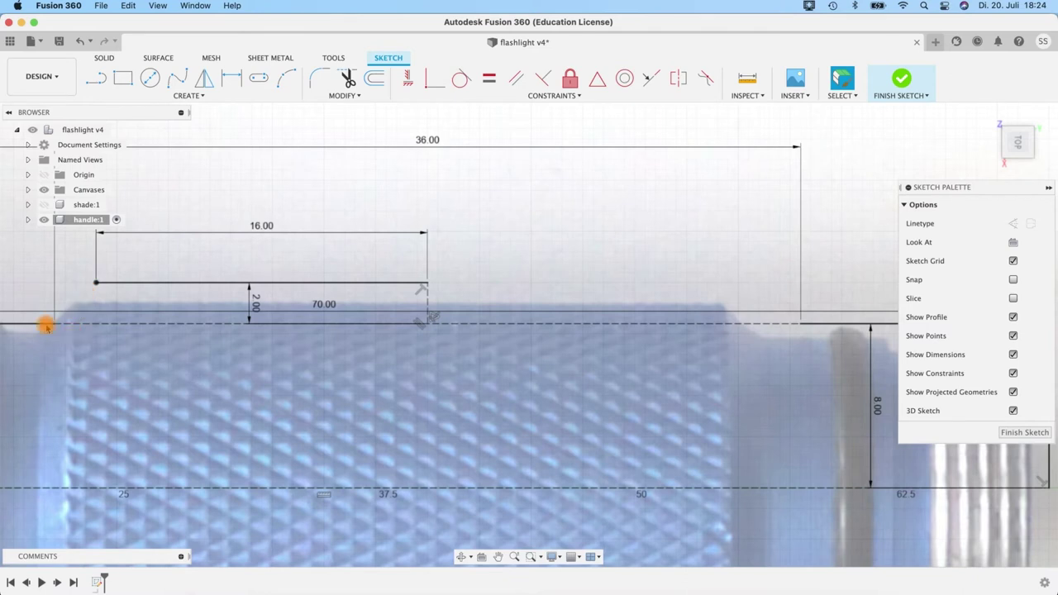
Step: Draw a slanted line from the end of the 22 mm outer edge to the front end of the raised 16 mm line
middle_click_drag(131, 167, 209, 177)
left_click(96, 88)
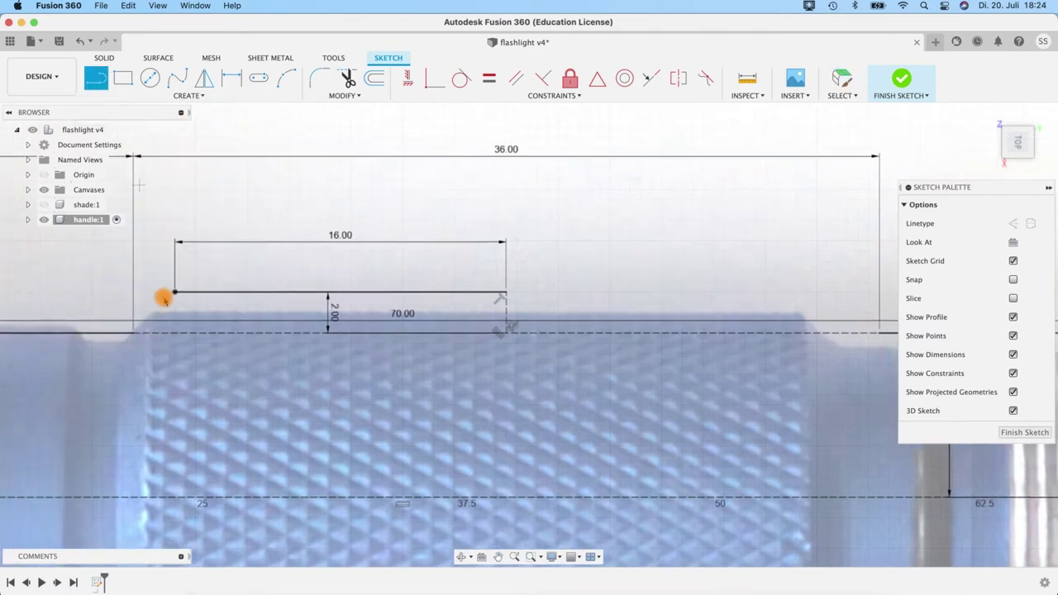
left_click(133, 334)
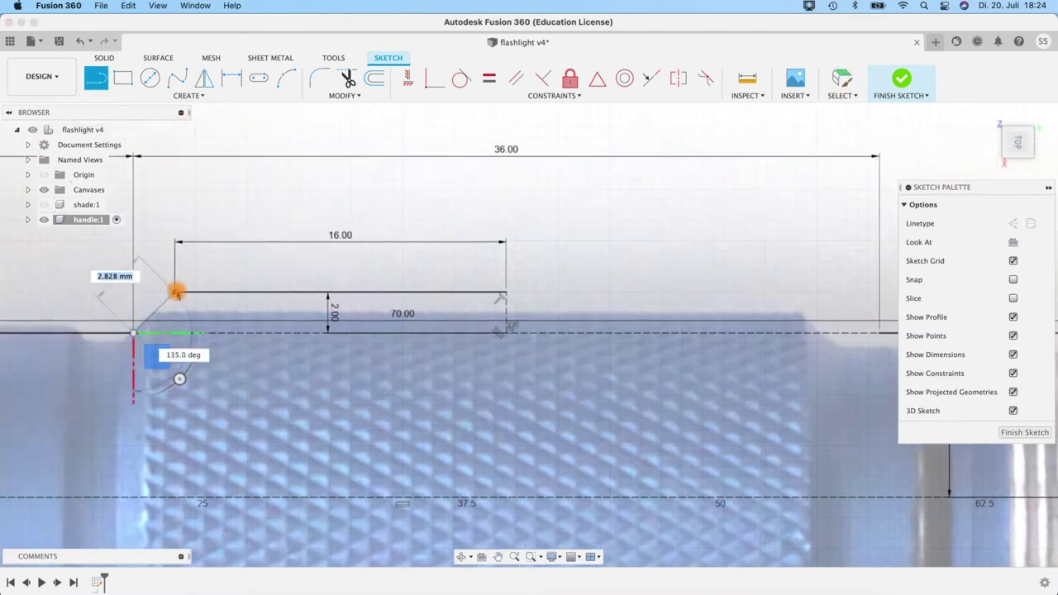
left_click(175, 292)
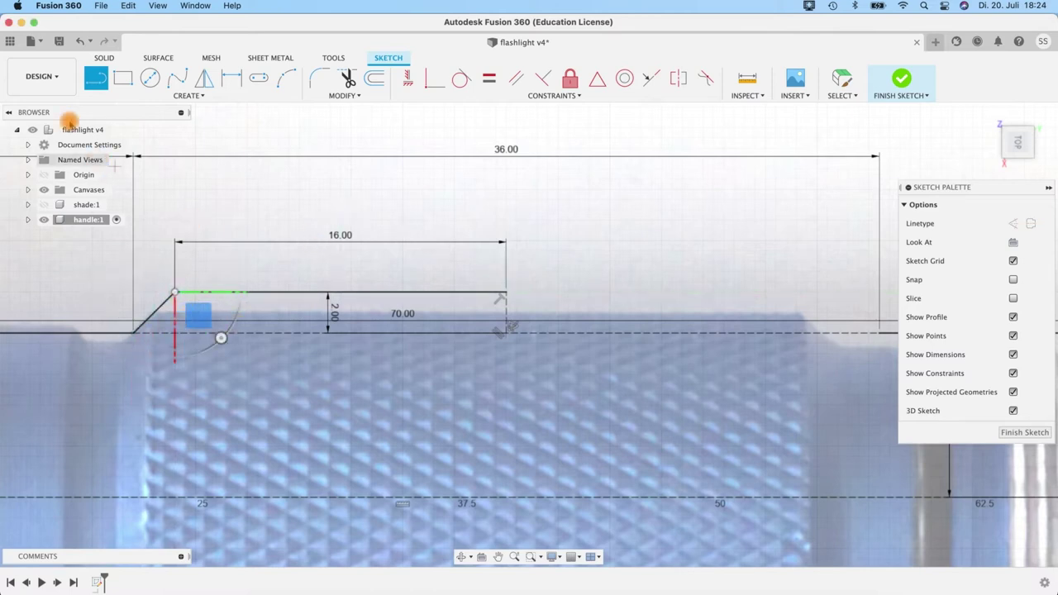
key("Escape")
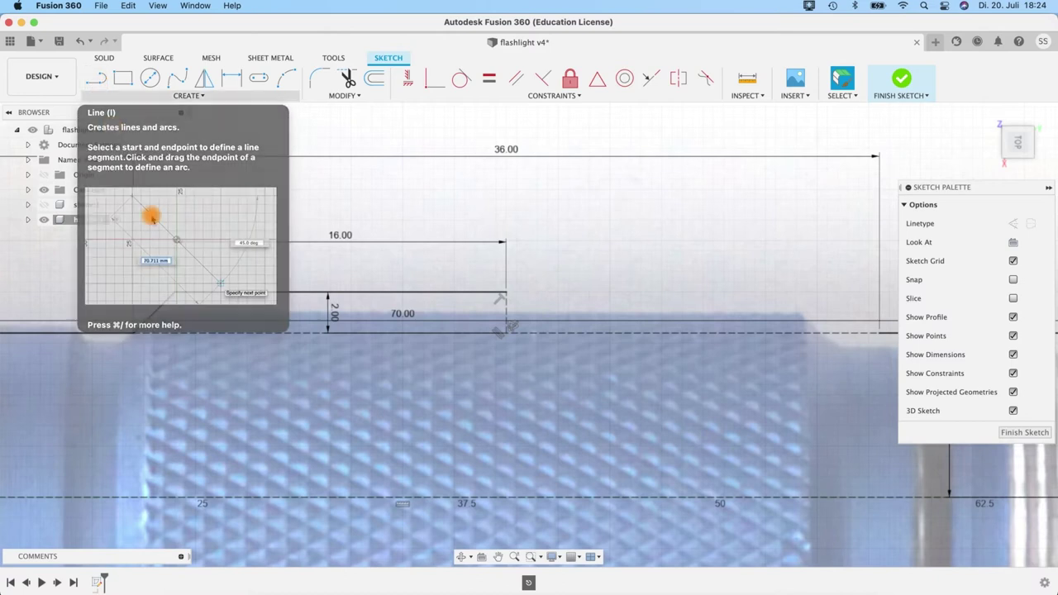
Step: Mirror the slanted line and the 16 mm line about the 2 mm construction line, and finish the sketch
left_click(265, 293)
left_click(161, 305, "shift")
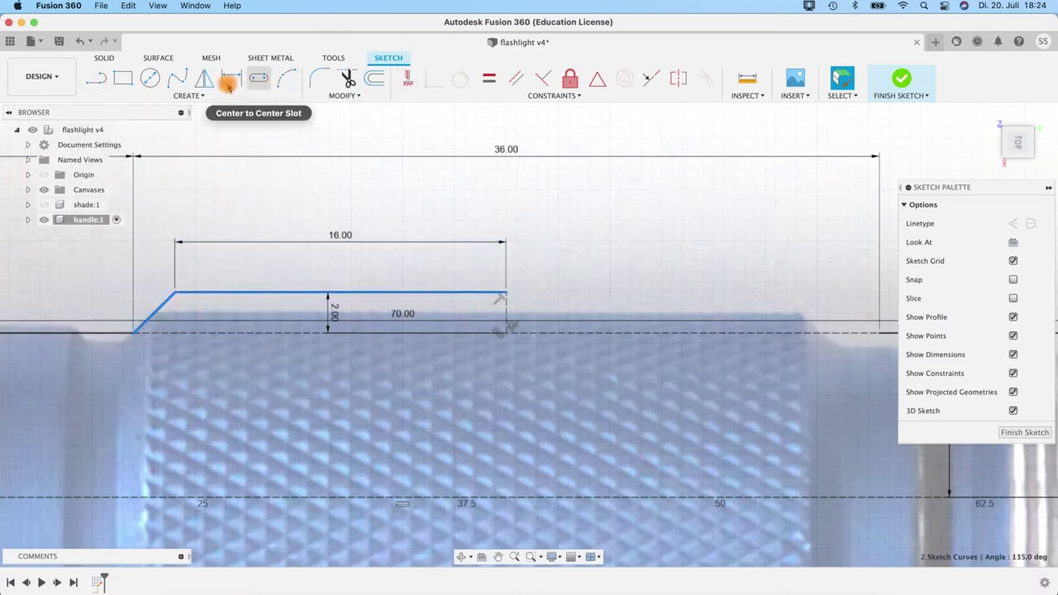
left_click(205, 78)
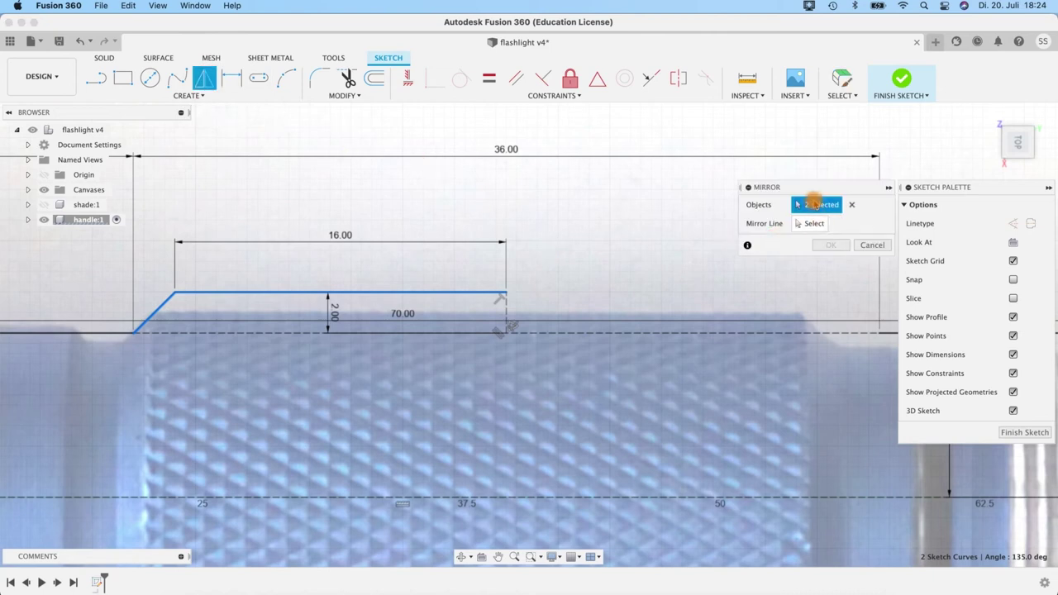
left_click(811, 223)
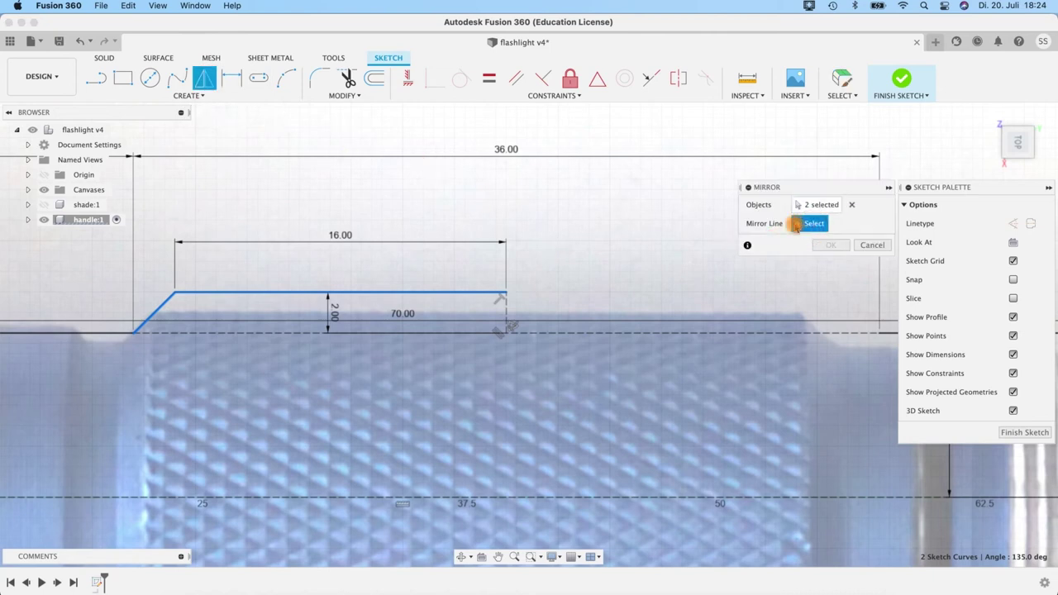
left_click(504, 309)
left_click(831, 244)
scroll(769, 362, "up", 3)
scroll(769, 361, "down", 5)
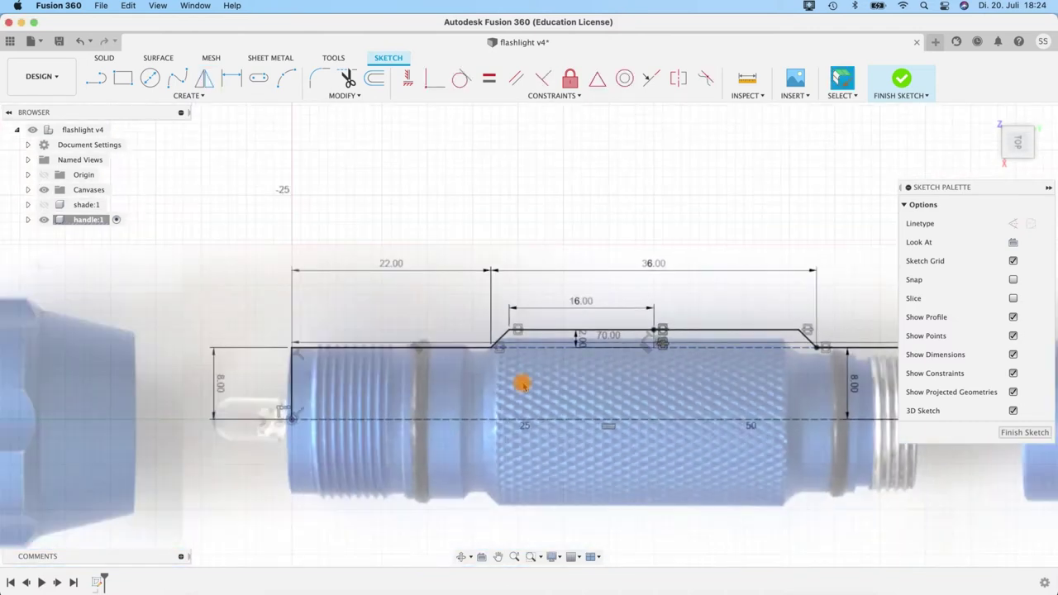
mouse_move(620, 230)
middle_mouse_down()
mouse_move(449, 203)
mouse_move(482, 239)
middle_mouse_up()
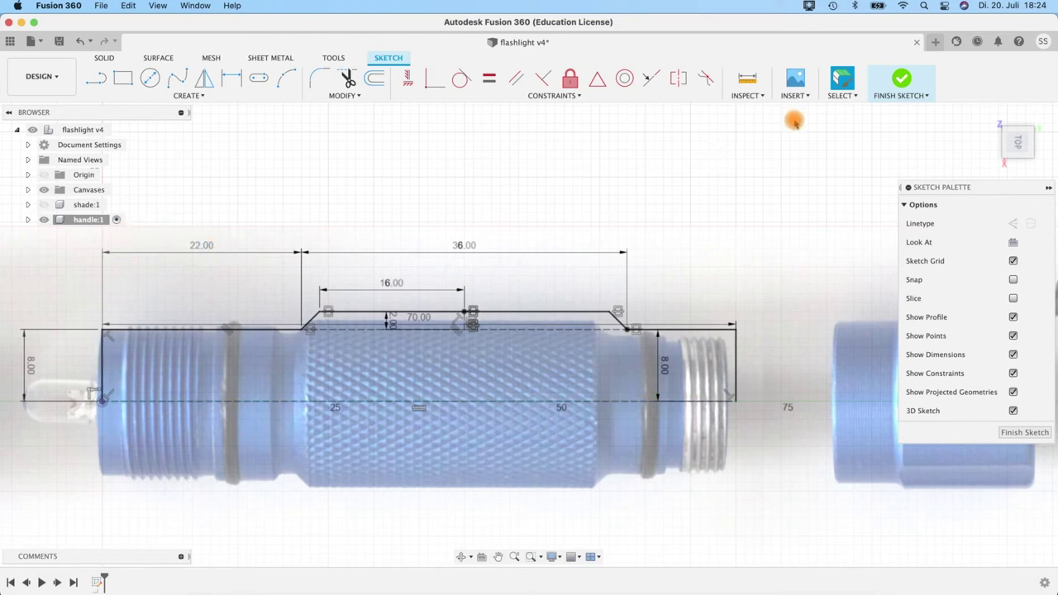
left_click(900, 79)
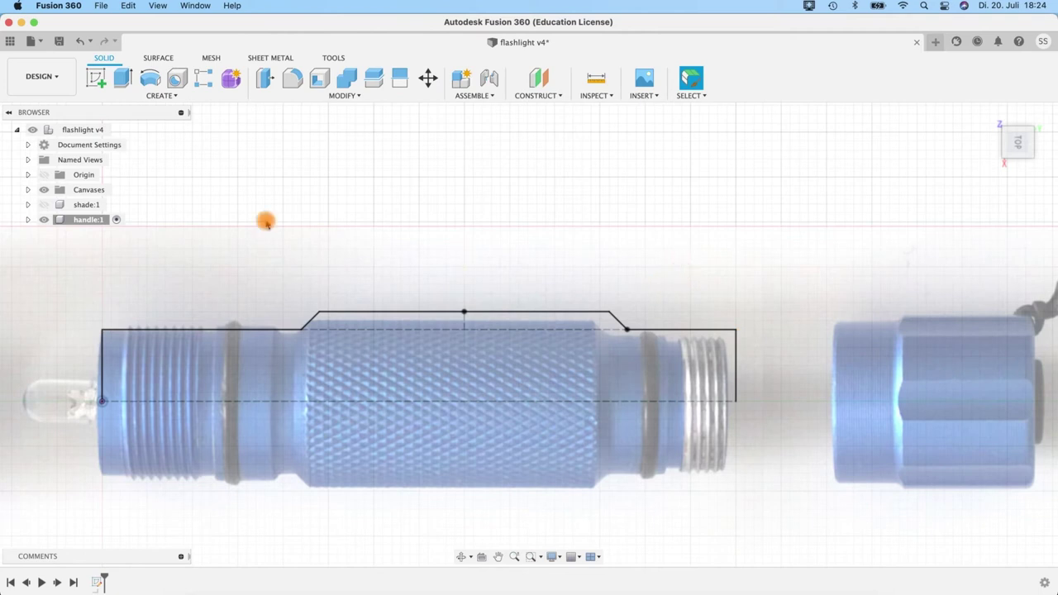
Step: Edit the flashlight_split2 canvas, setting its plane scale to 1.01 and shifting it about 0.904 mm in Y along the handle
left_click(28, 191)
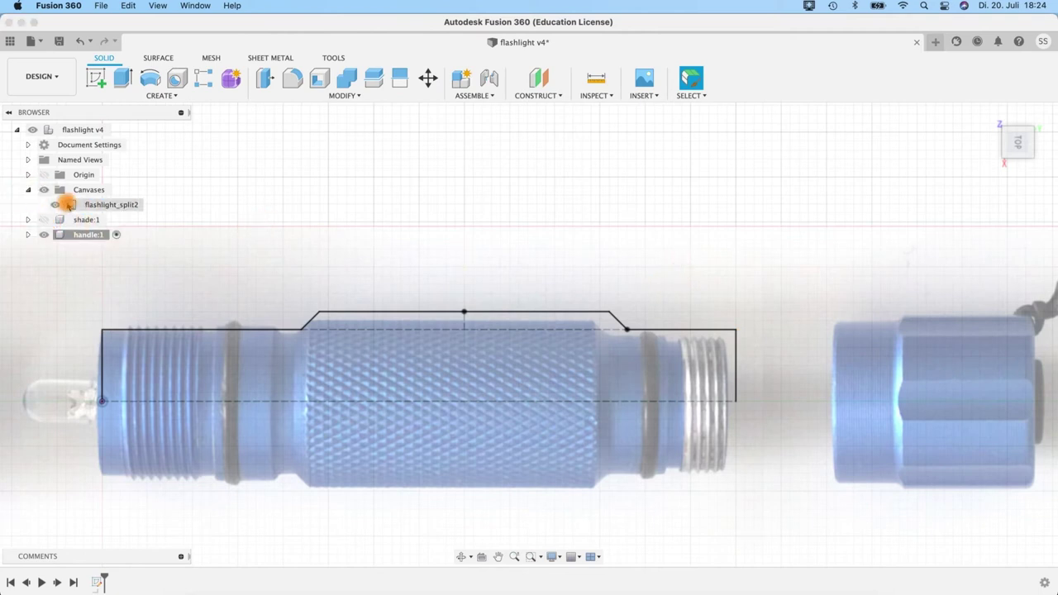
left_click(135, 206)
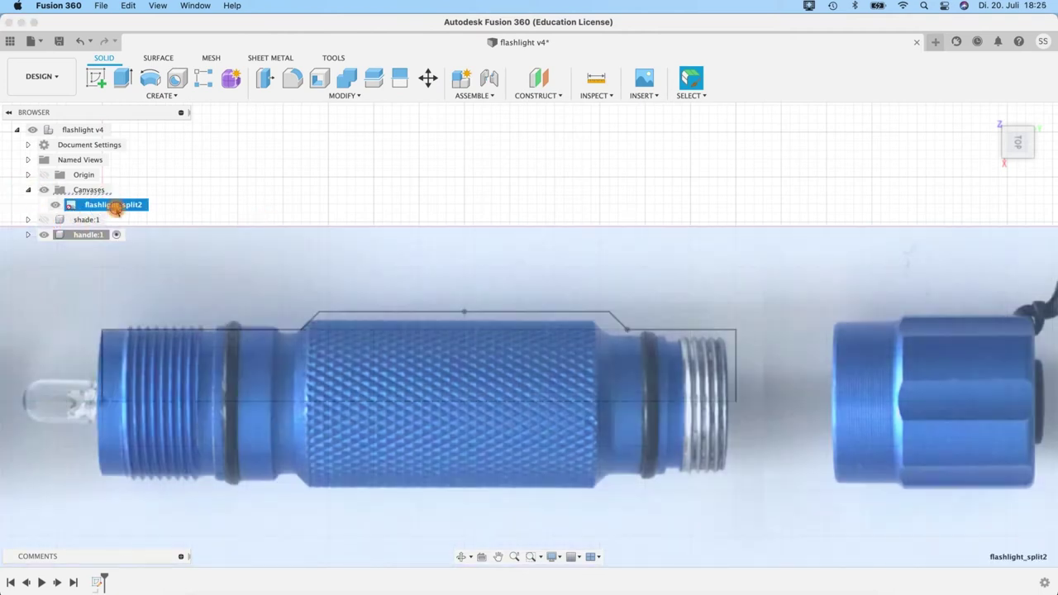
right_click(115, 208)
left_click(148, 242)
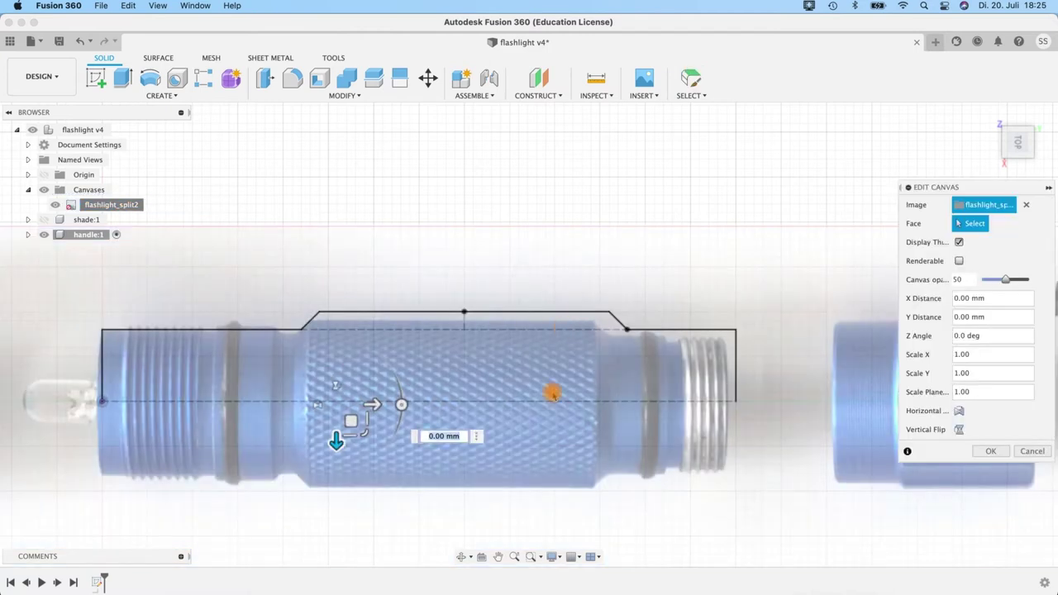
left_click_drag(368, 436, 364, 433)
key("BackSpace")
key("BackSpace")
type("25")
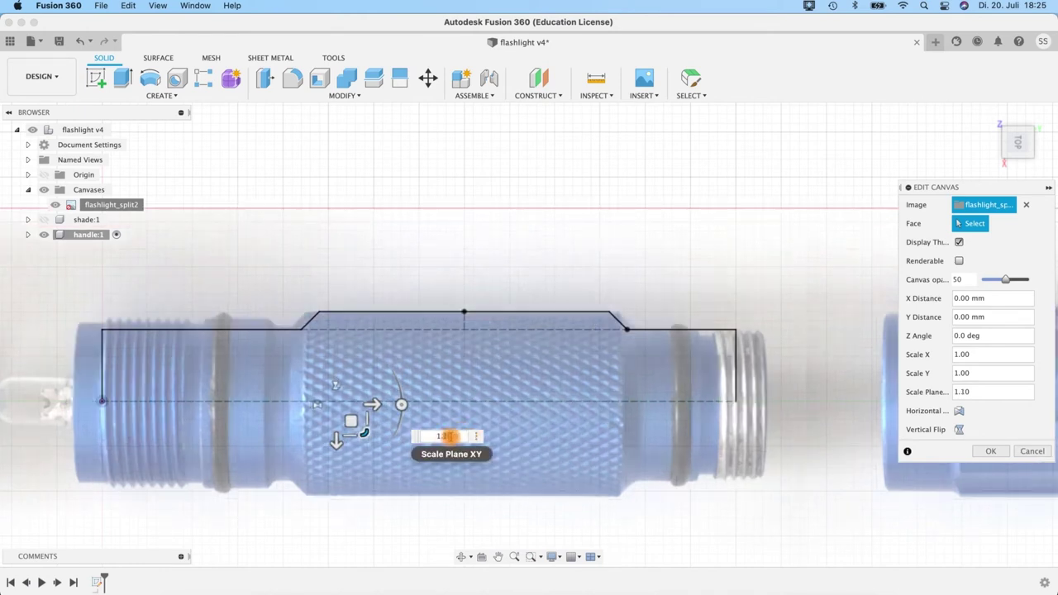
type("1")
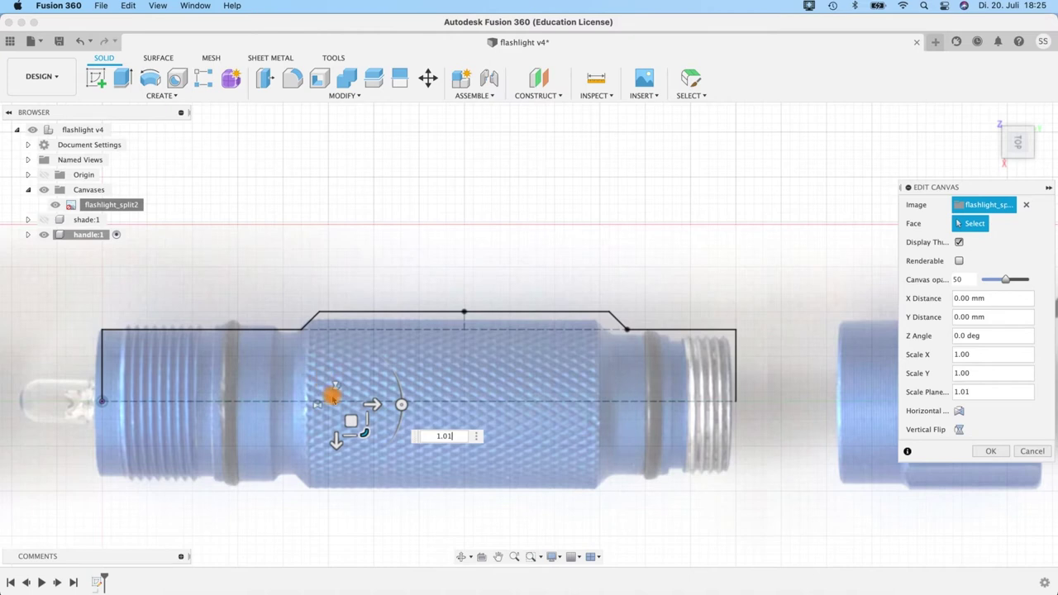
left_click_drag(373, 405, 382, 405)
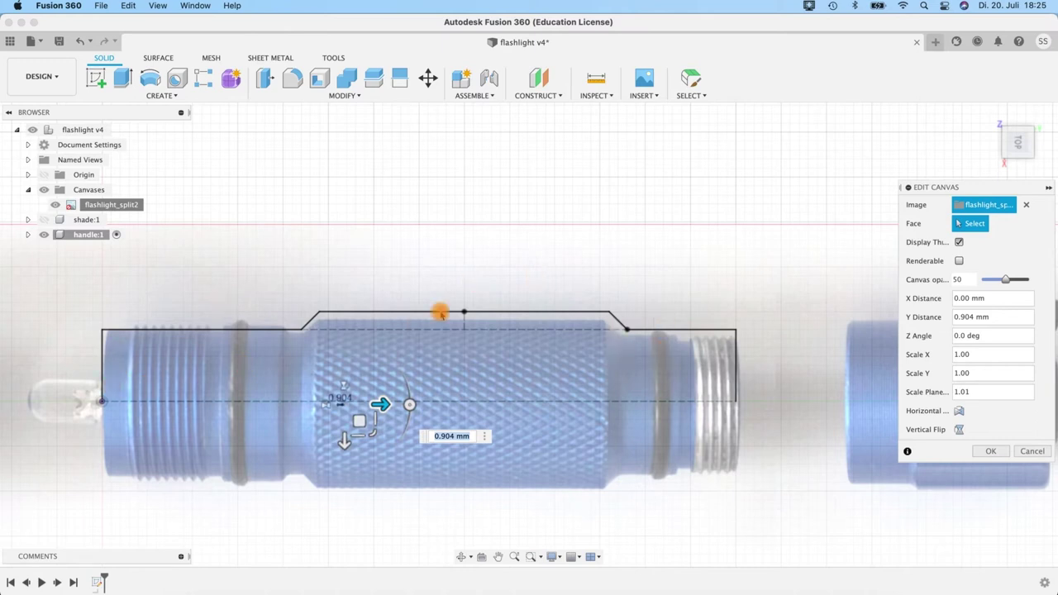
left_click(991, 451)
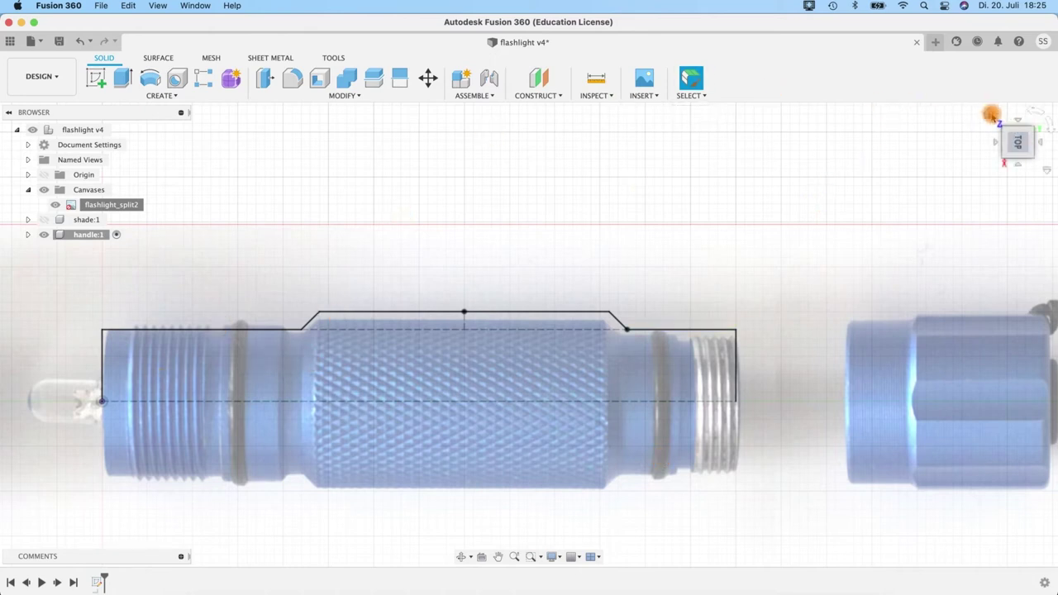
Step: Reopen the handle's sketch, convert the 70 mm construction axis line to a normal line to close the profile, and finish the sketch
left_click(992, 114)
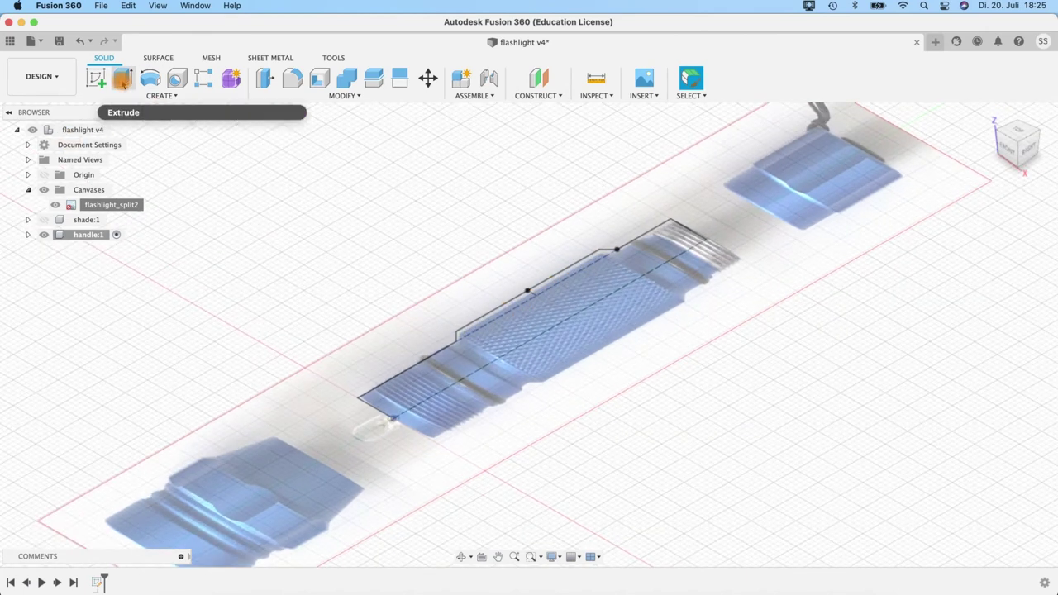
left_click(149, 79)
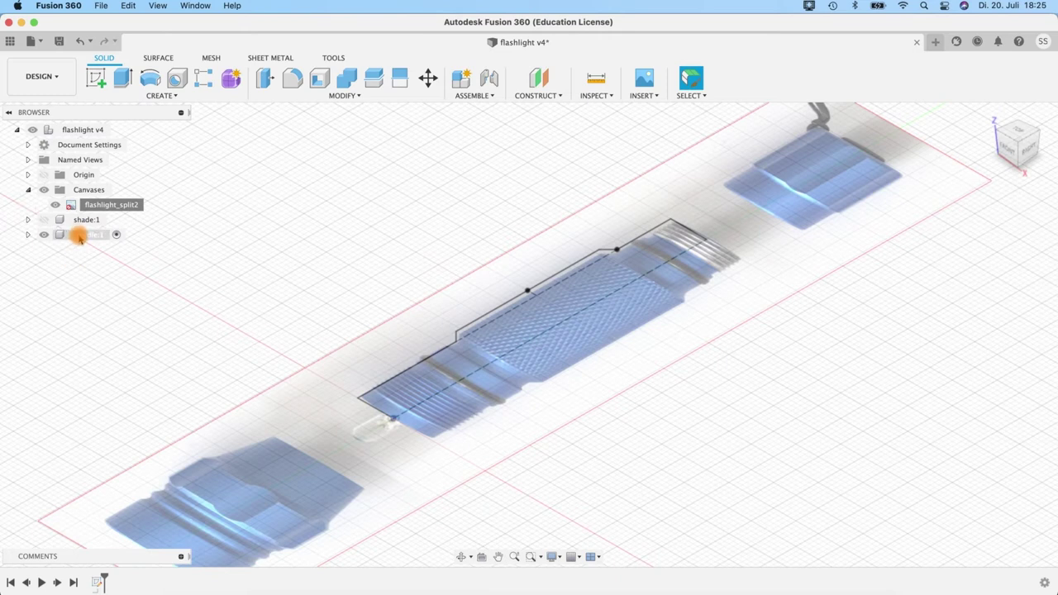
left_click(28, 235)
left_click(39, 264)
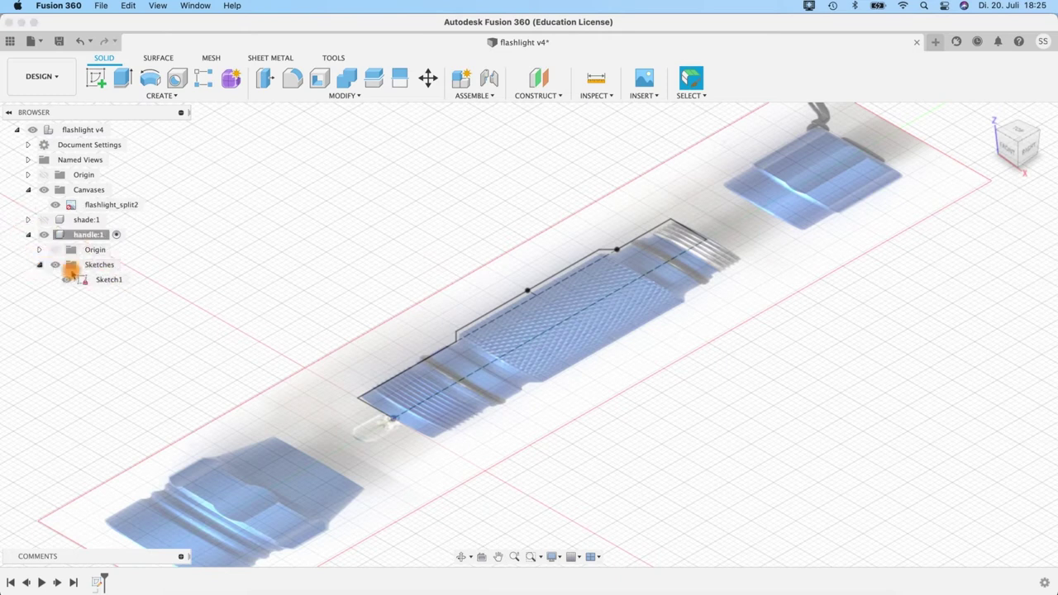
right_click(105, 279)
left_click(132, 322)
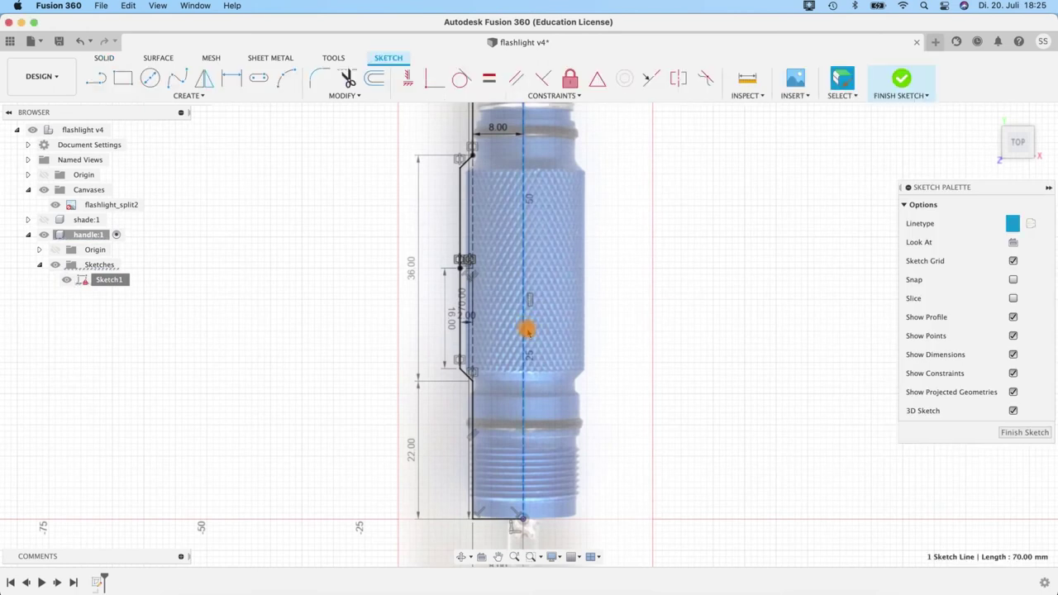
key("x")
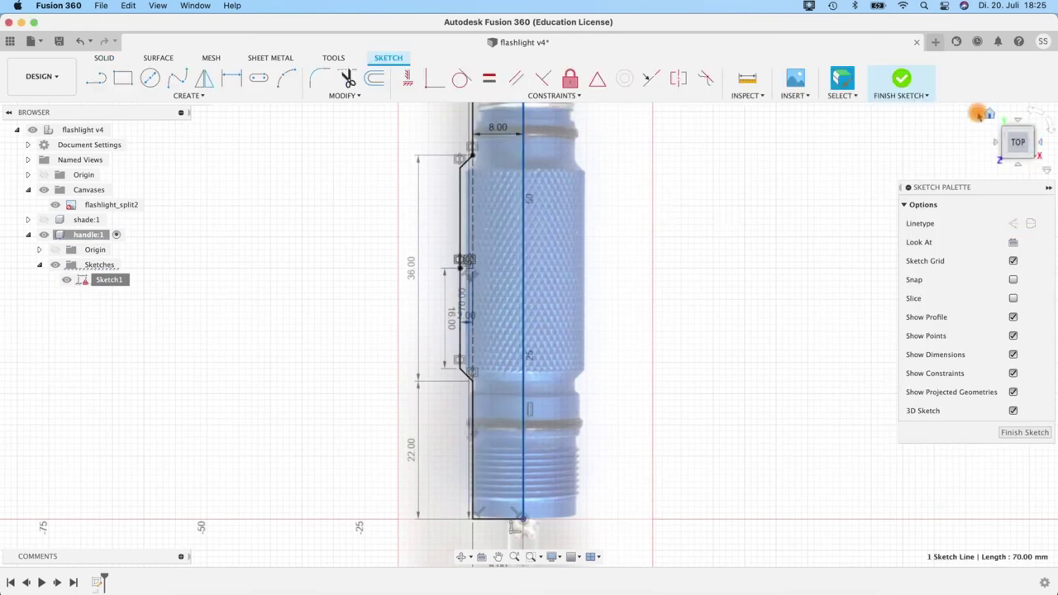
left_click(988, 113)
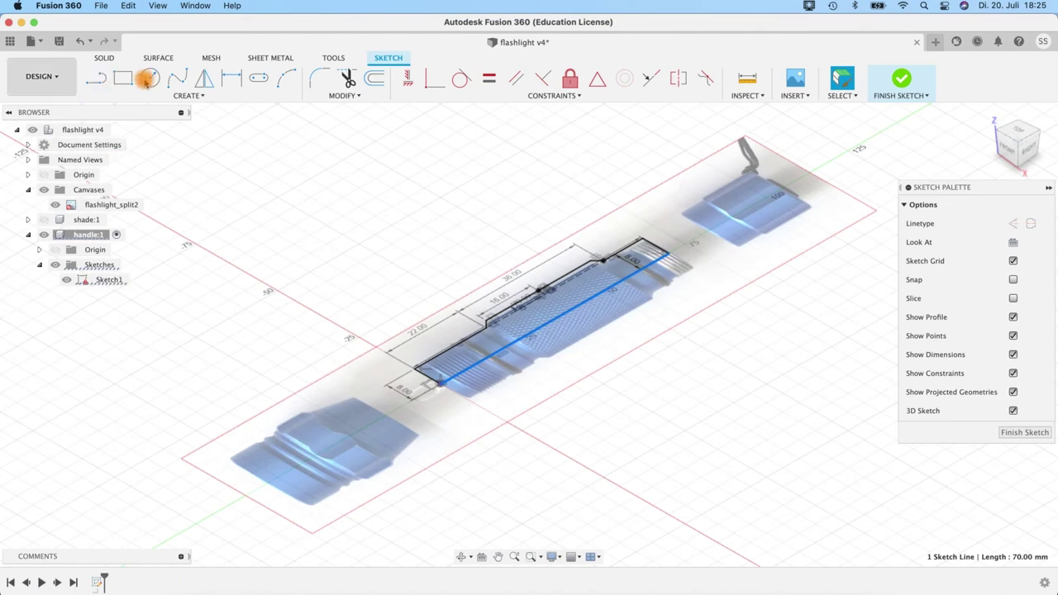
left_click(523, 329)
left_click(530, 329)
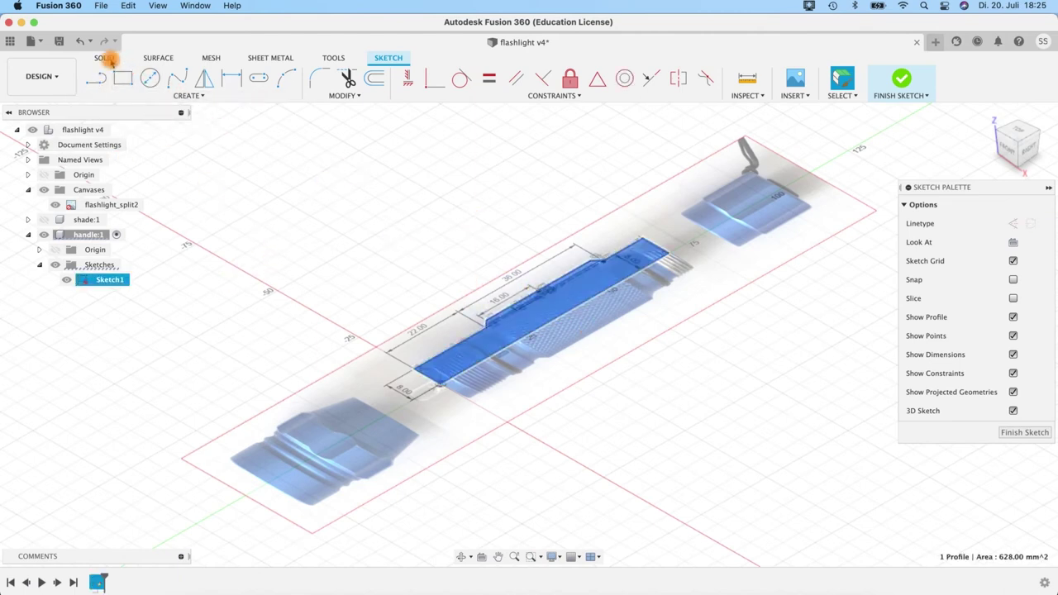
left_click(899, 81)
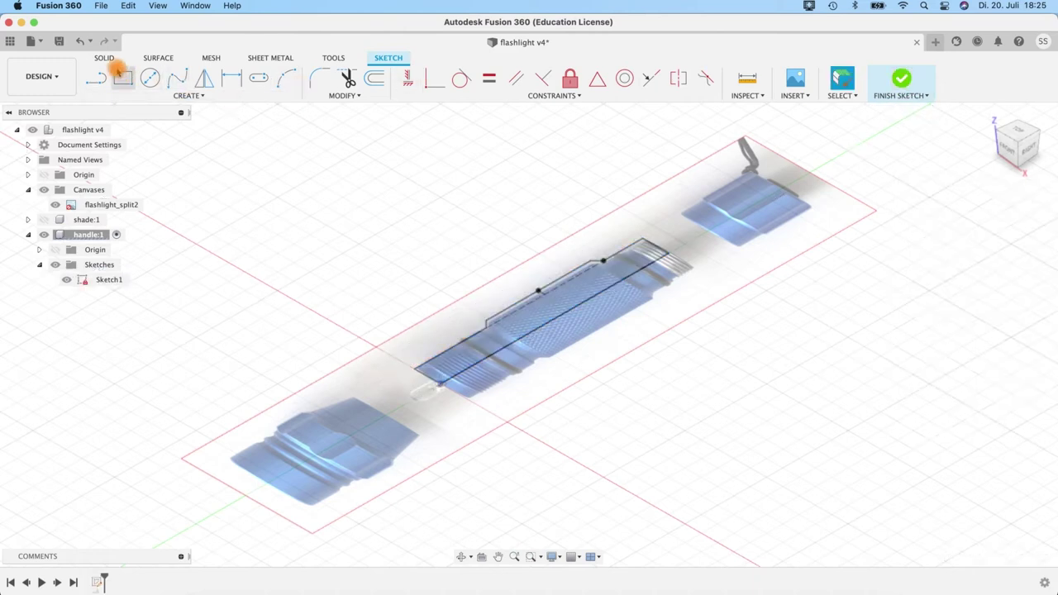
Step: Revolve the closed handle profile 360 degrees about the 70 mm axis line as a new body
left_click(149, 78)
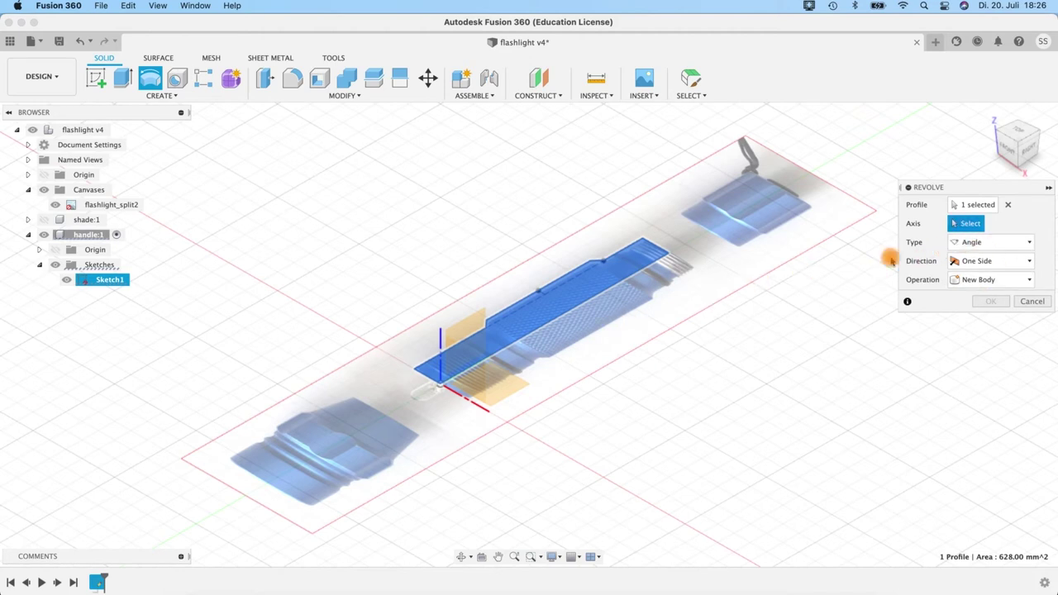
scroll(455, 379, "up", 5)
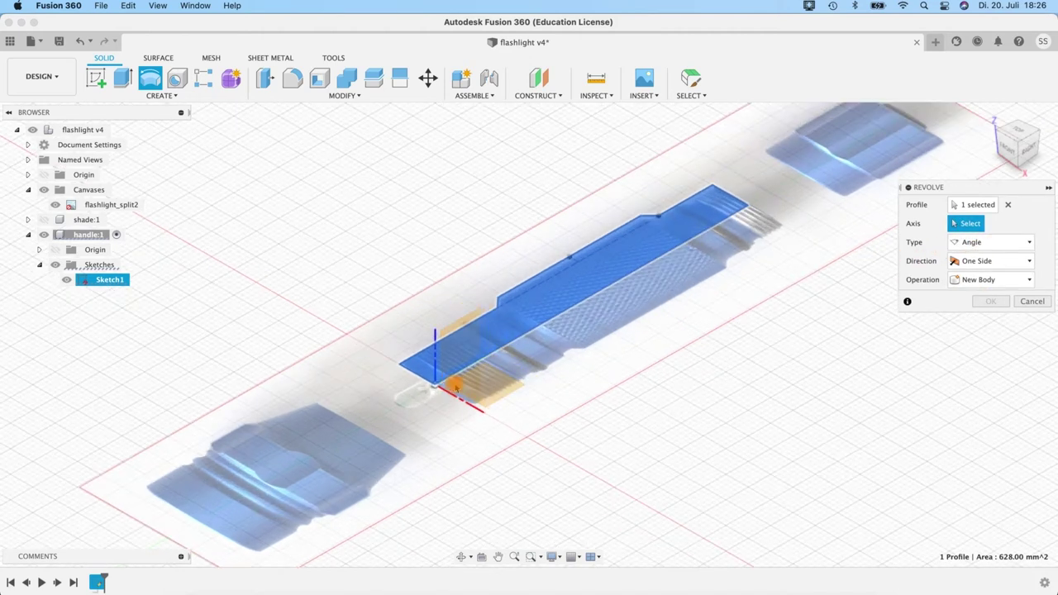
left_click(455, 377)
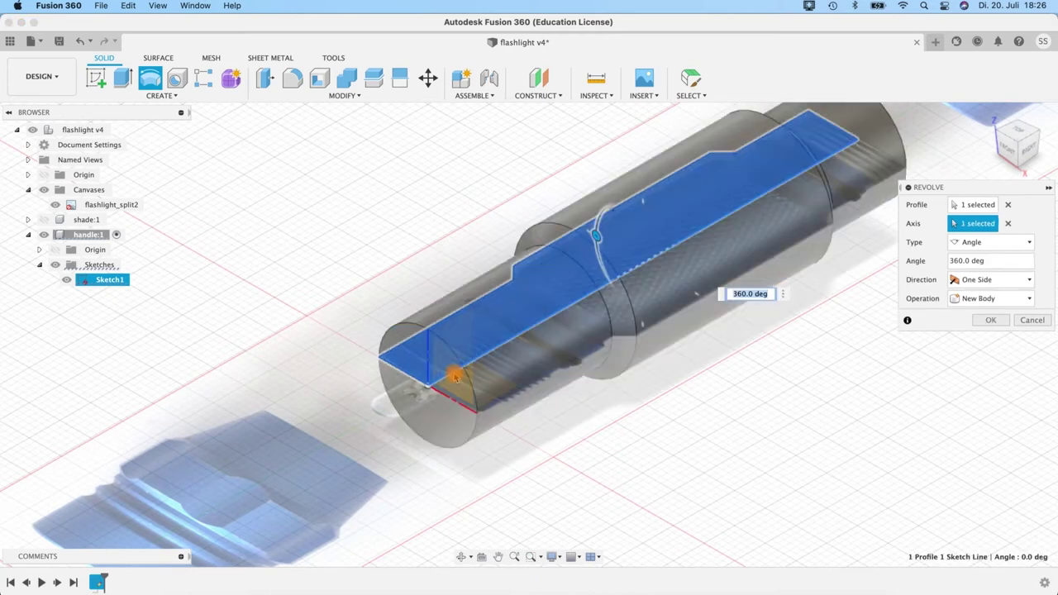
left_click(989, 321)
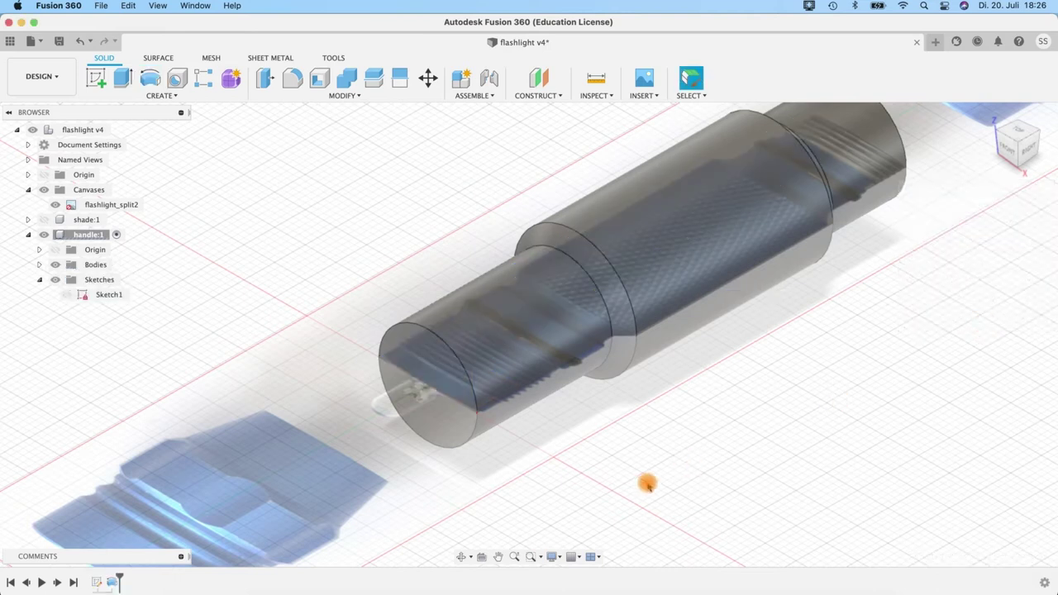
Step: Create a construction plane offset -13 mm from the handle's end face on the bulb side
scroll(645, 483, "up", 3)
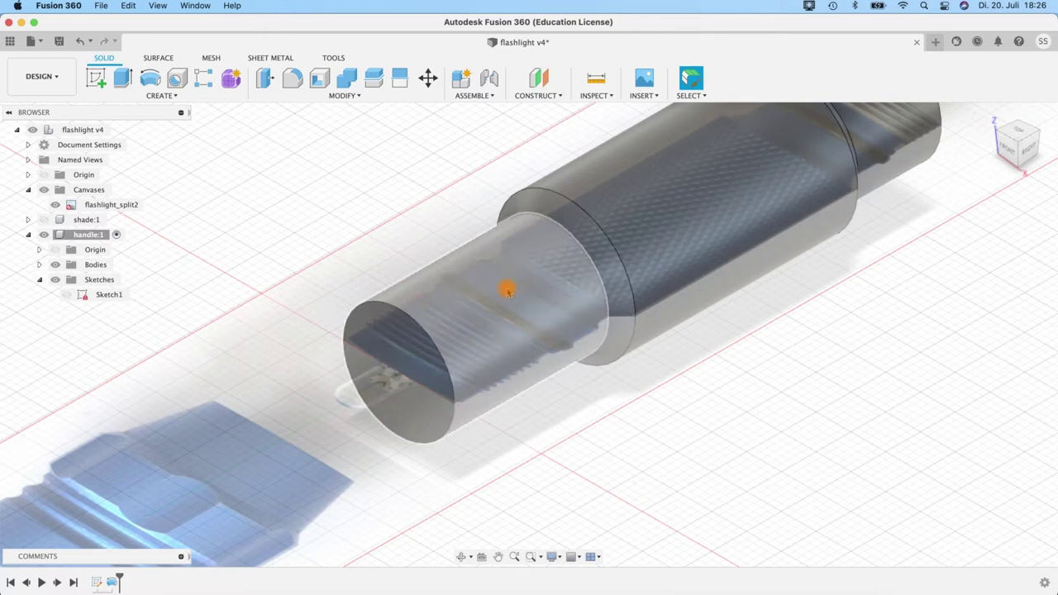
scroll(618, 400, "up", 1)
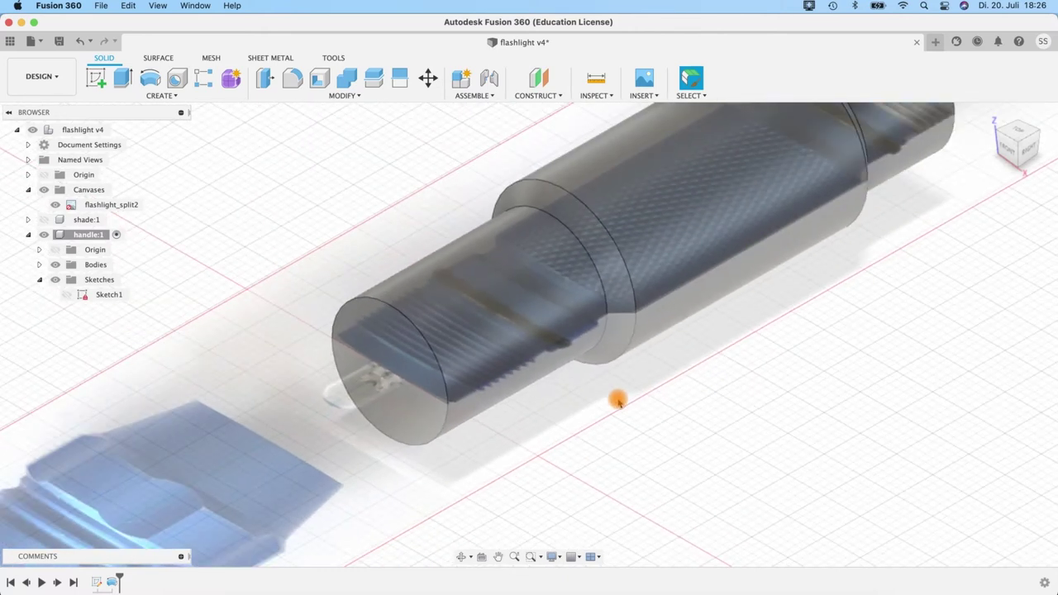
scroll(618, 400, "down", 2)
middle_click_drag(553, 479, 568, 457, "shift")
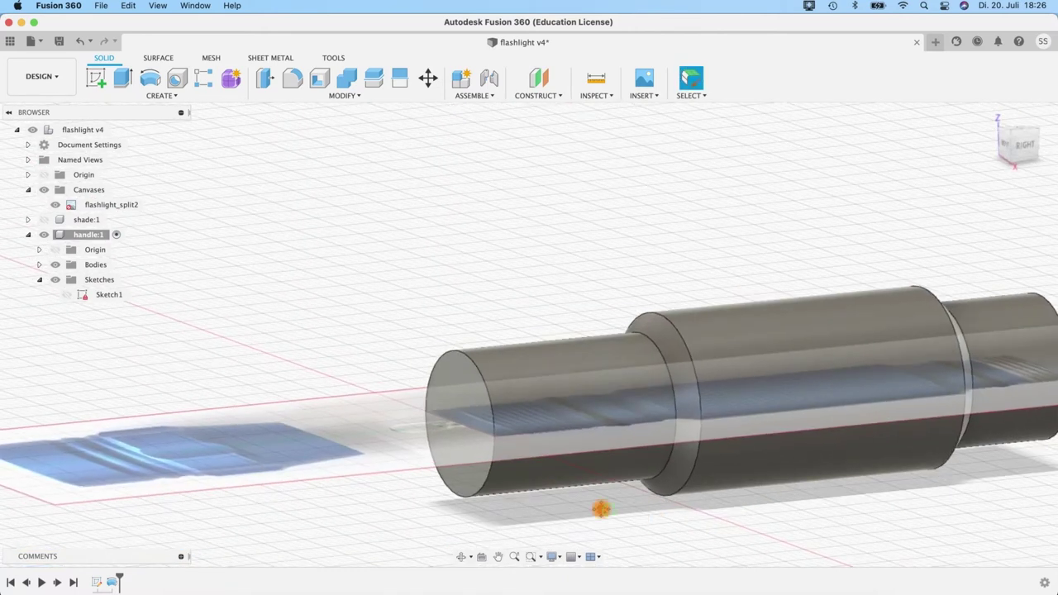
middle_click_drag(601, 510, 475, 494)
left_click(332, 366)
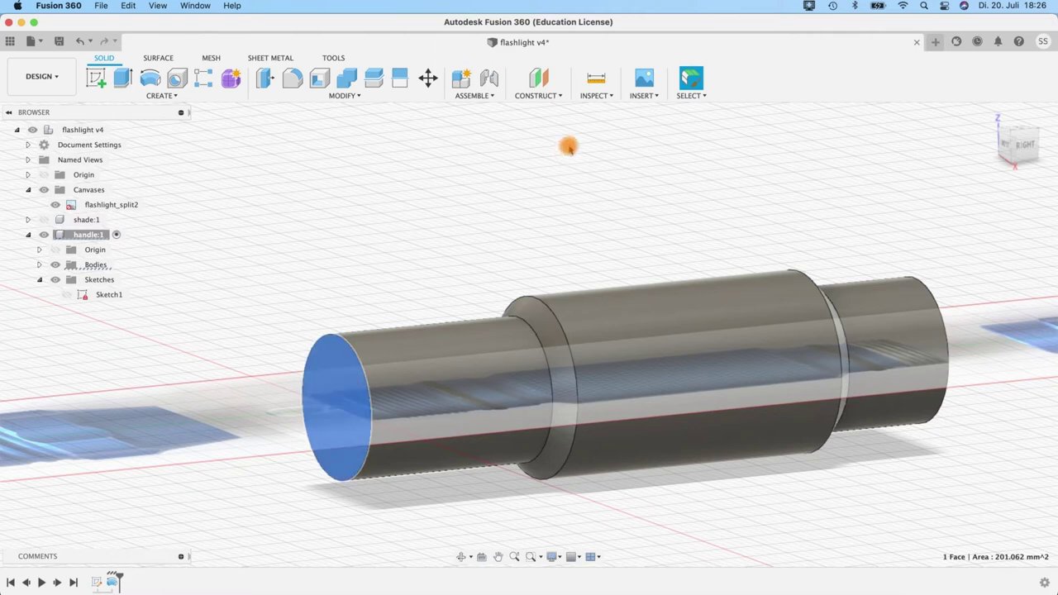
left_click(539, 96)
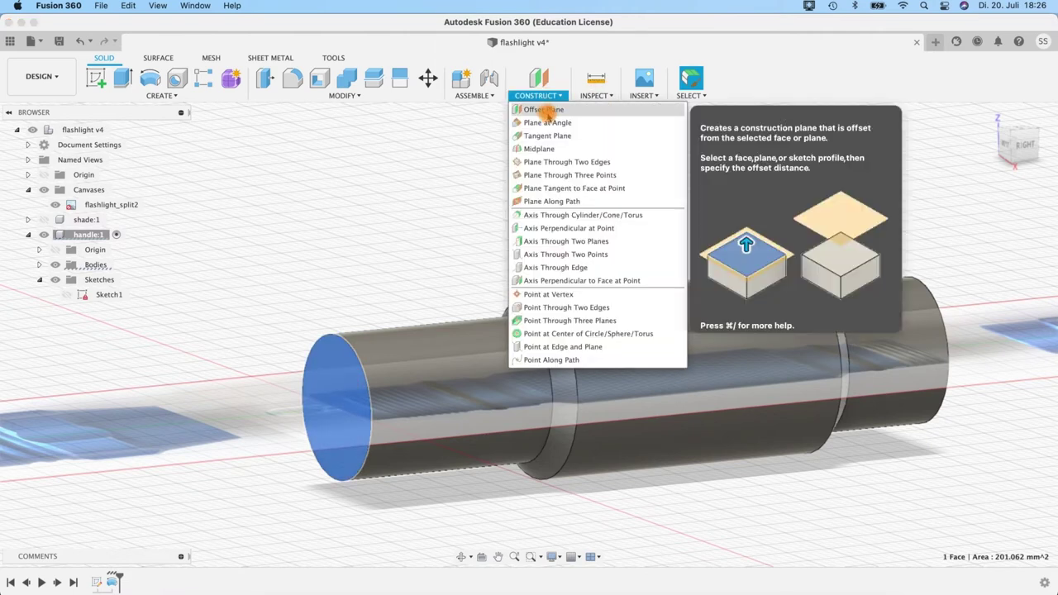
left_click(544, 110)
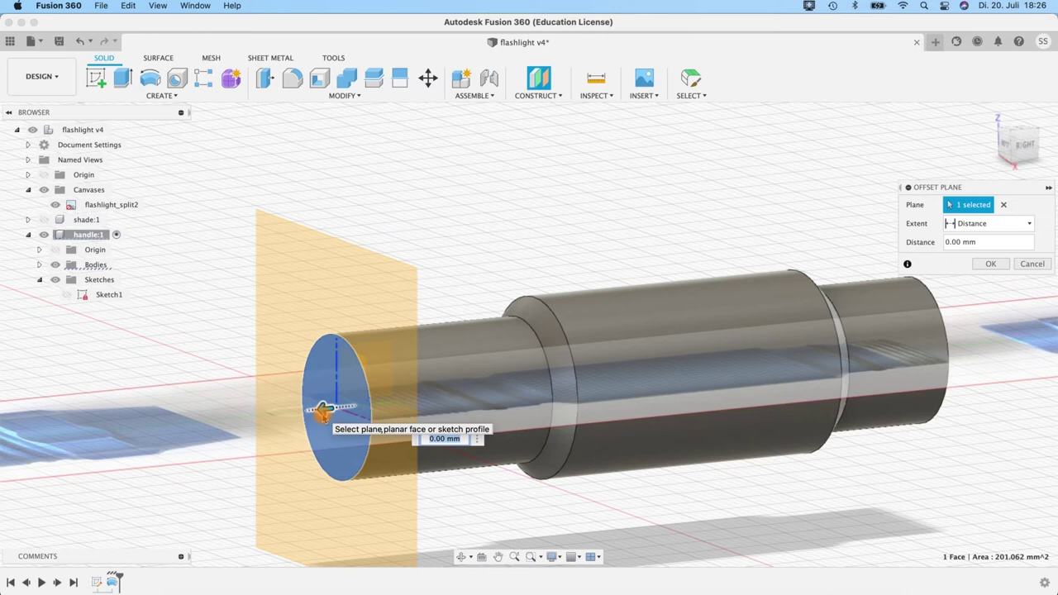
left_click_drag(307, 411, 375, 403)
type("-")
type("-13")
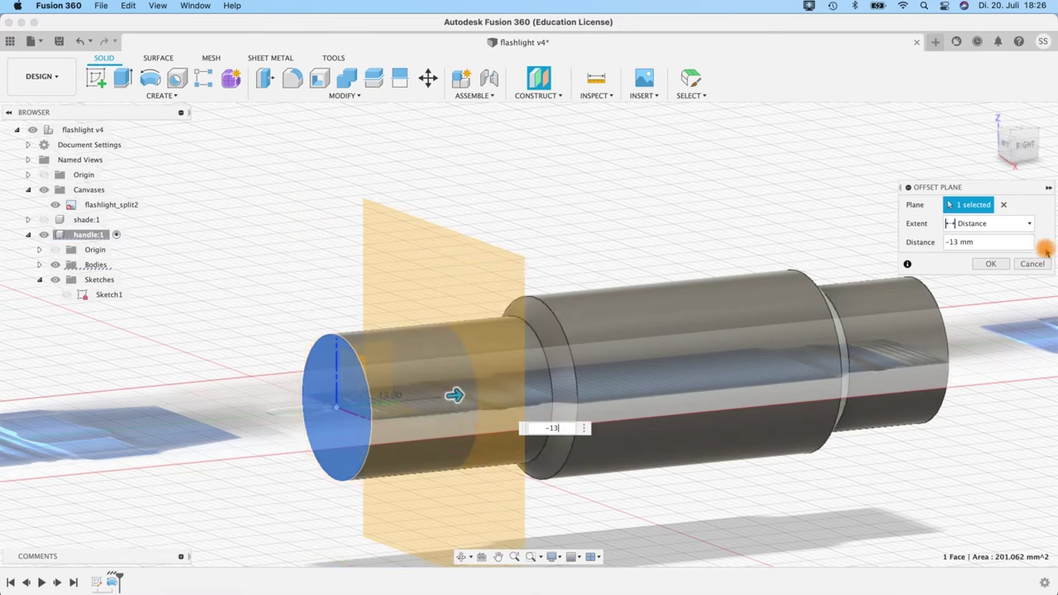
left_click(992, 264)
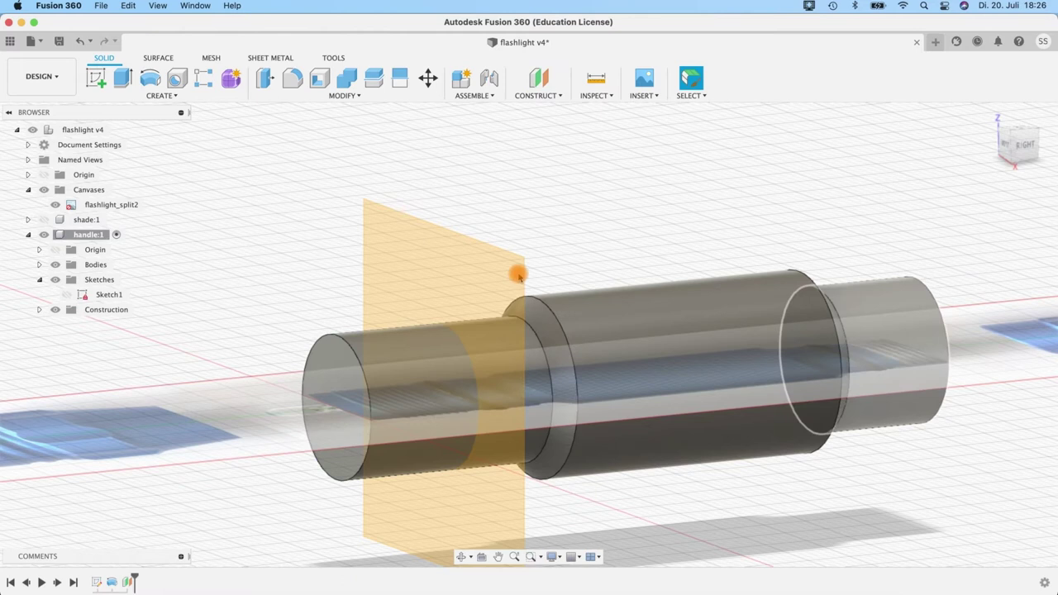
Step: Sketch a 17 mm diameter circle centred on the handle axis on the offset plane, and finish the sketch
right_click(428, 247)
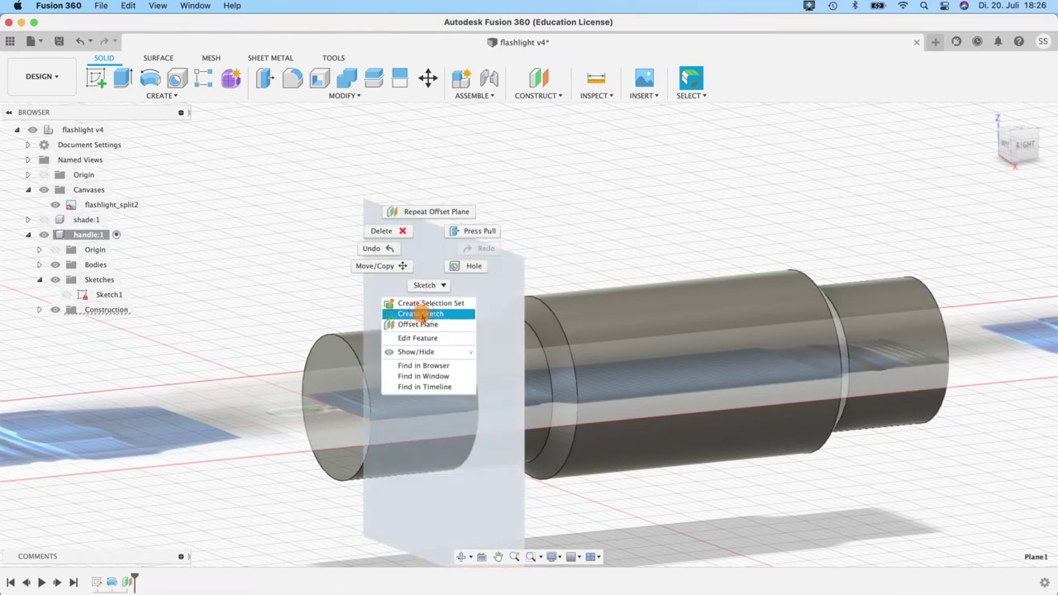
left_click(422, 314)
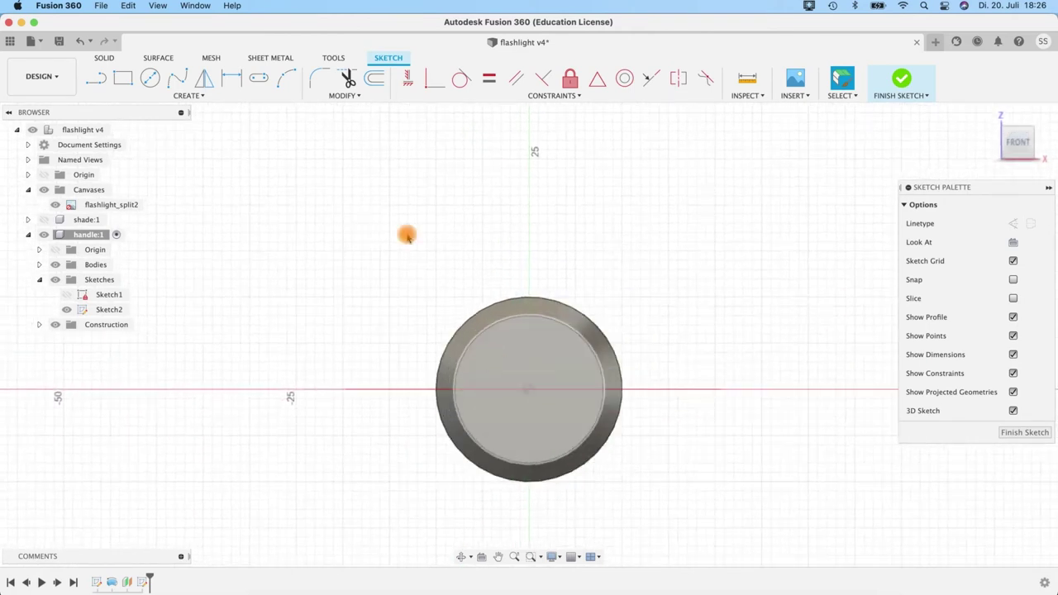
left_click(150, 77)
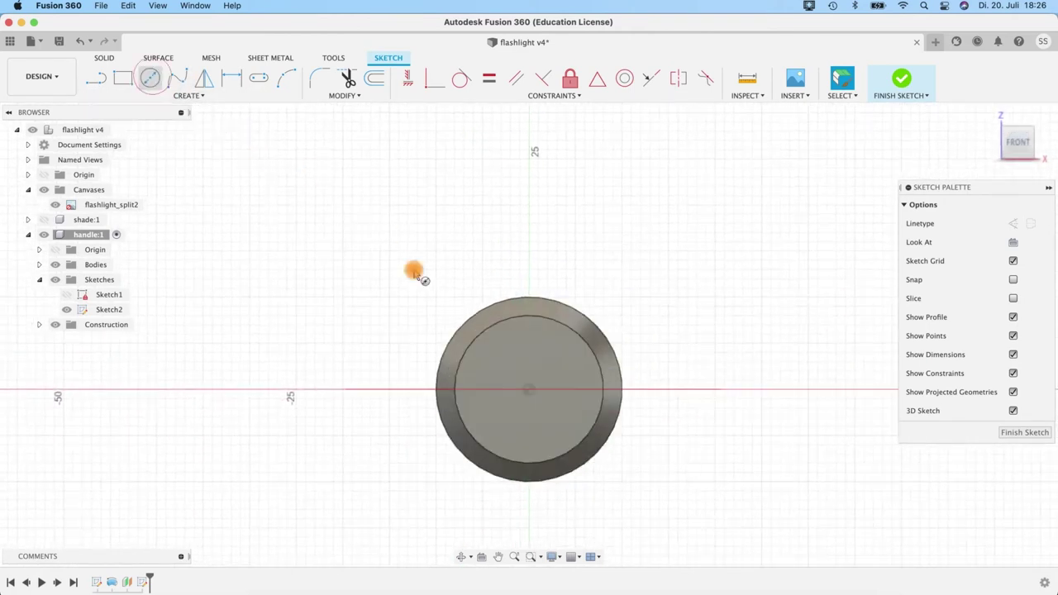
left_click(530, 389)
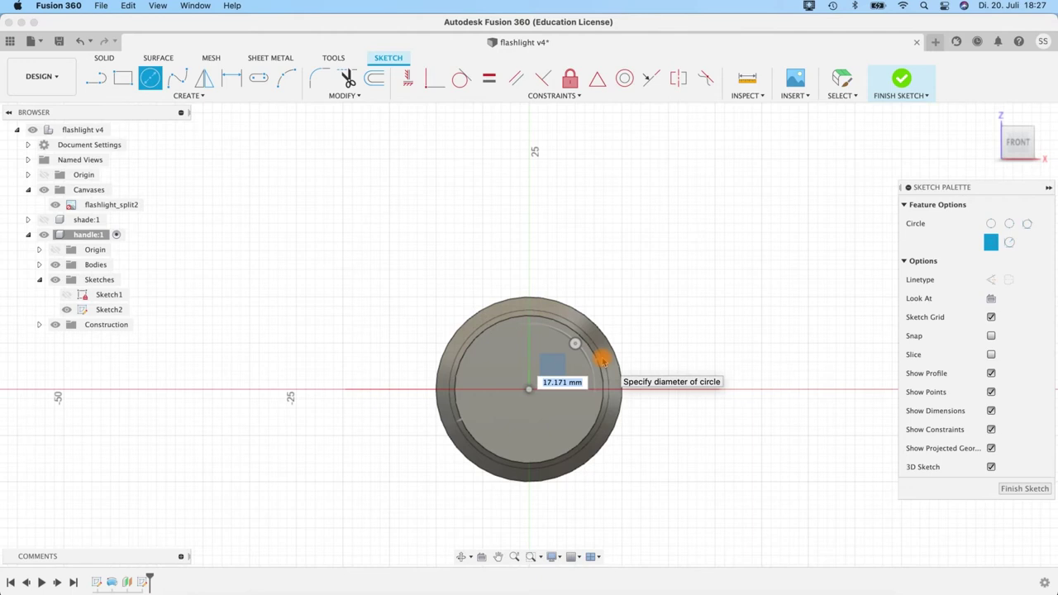
type("17")
key("Return")
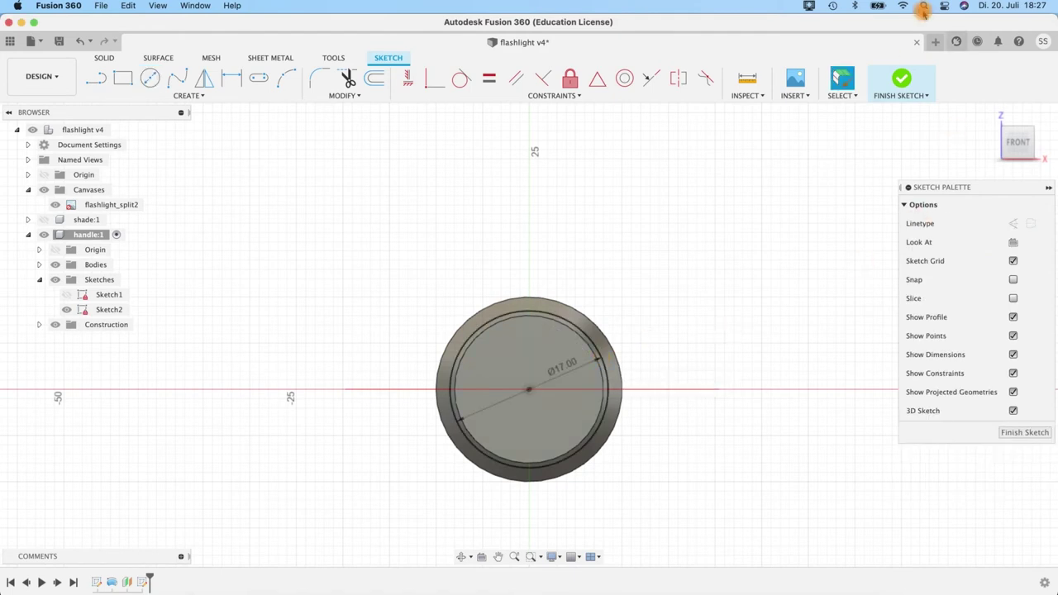
left_click(902, 77)
Step: Extrude the 17 mm circle by -7 mm toward the grip and join it to the handle body
scroll(637, 449, "up", 3)
scroll(638, 449, "down", 1)
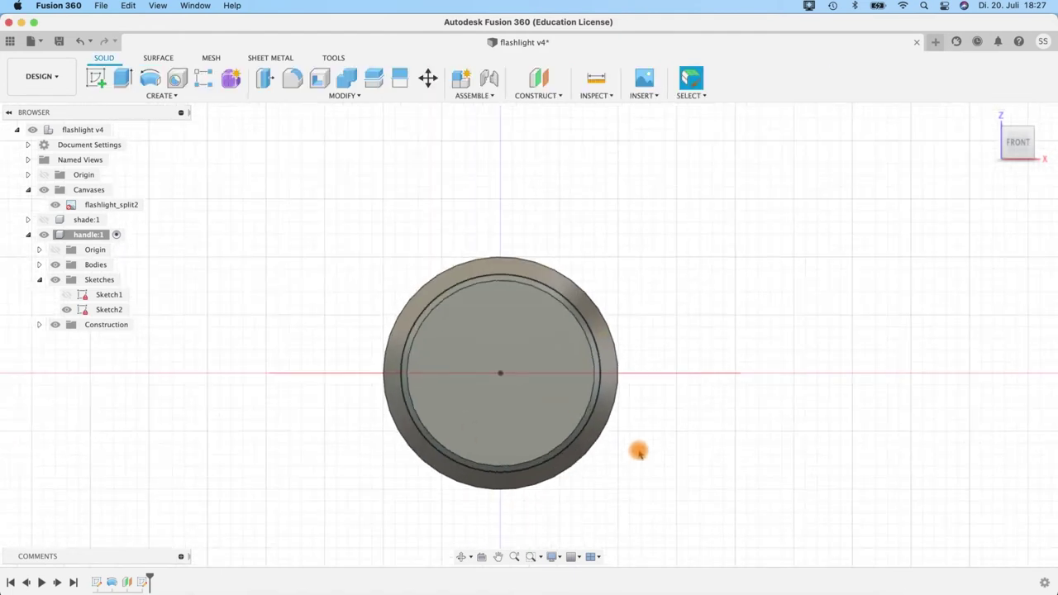
mouse_move(664, 375)
middle_mouse_down("shift")
mouse_move(598, 391)
mouse_move(555, 379)
middle_mouse_up("shift")
left_click(352, 294)
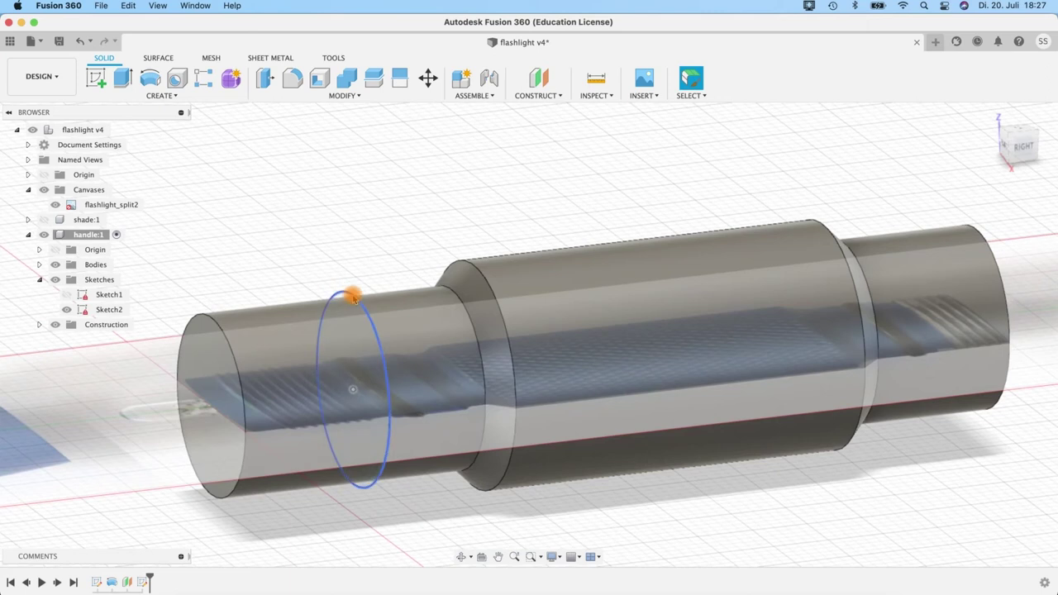
left_click(123, 77)
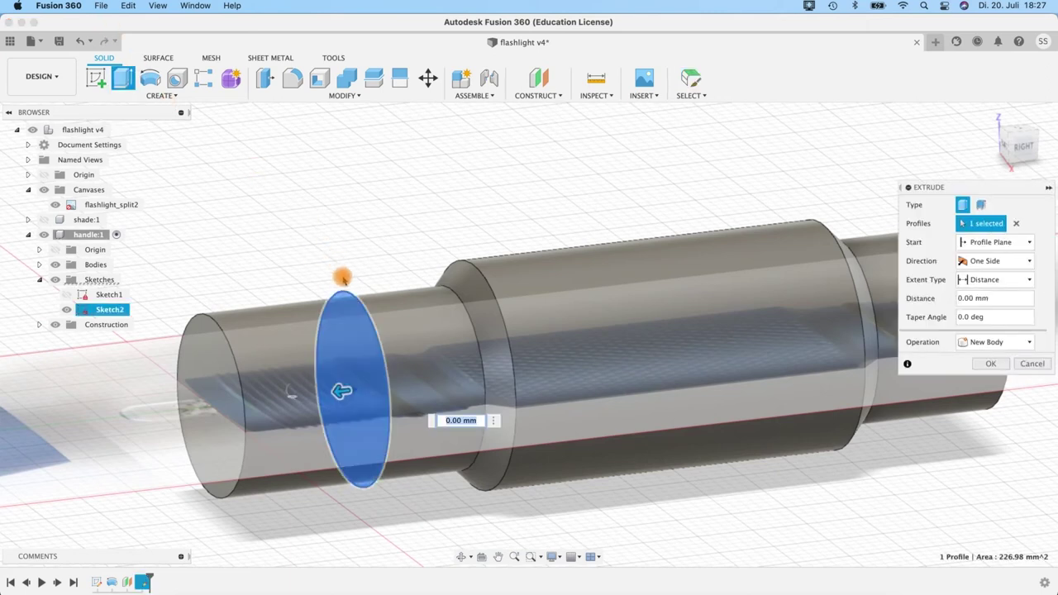
left_click_drag(341, 396, 504, 432)
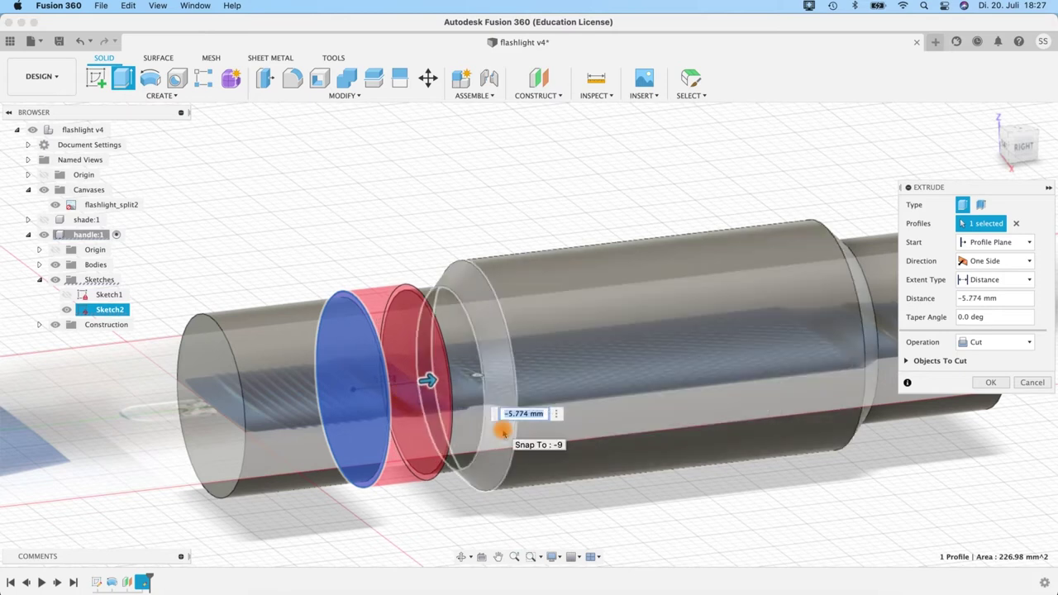
type("-7")
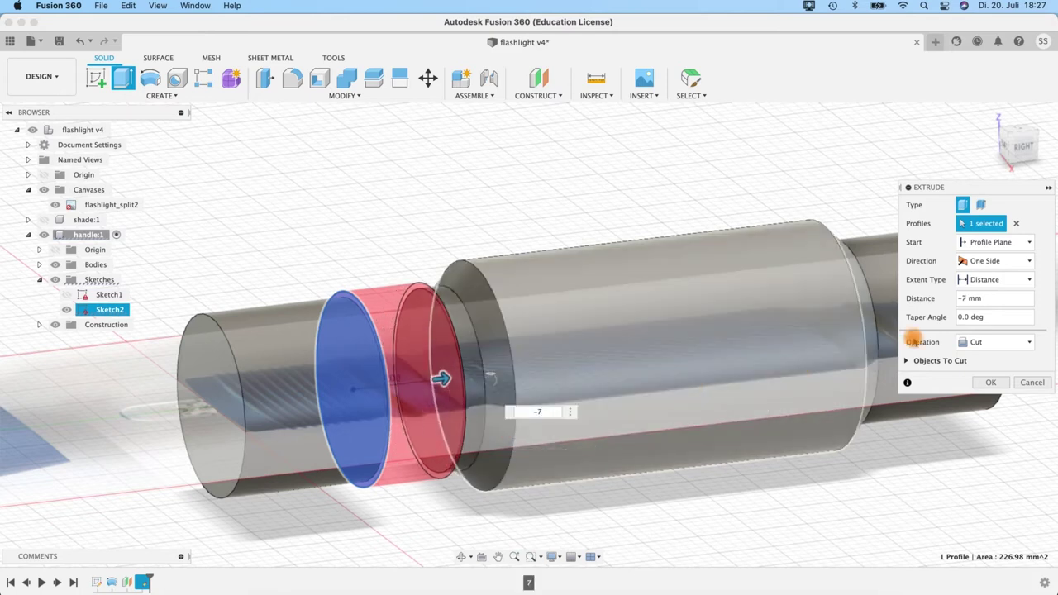
left_click(984, 346)
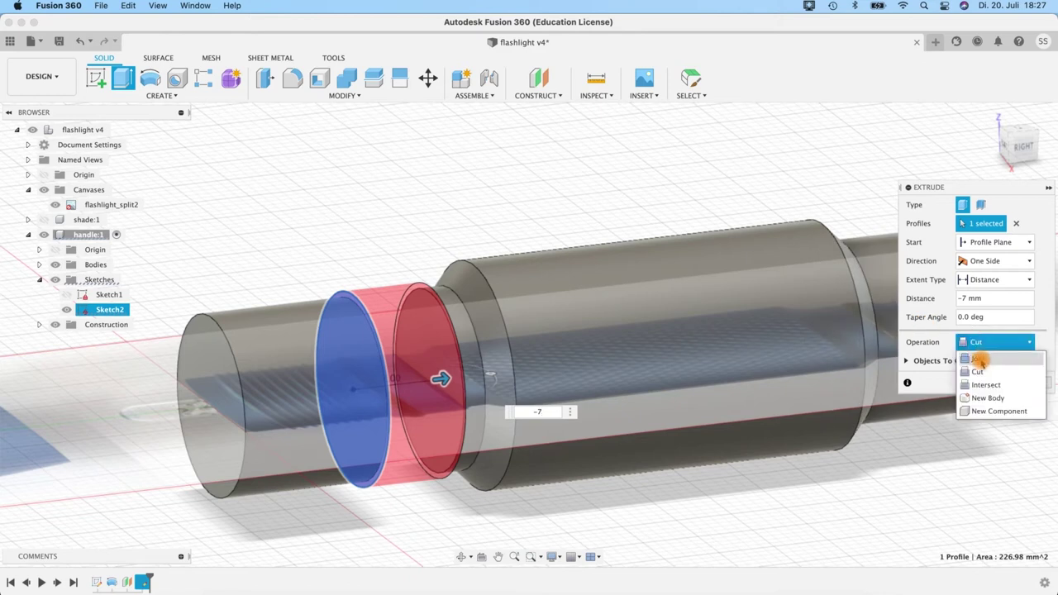
left_click(980, 361)
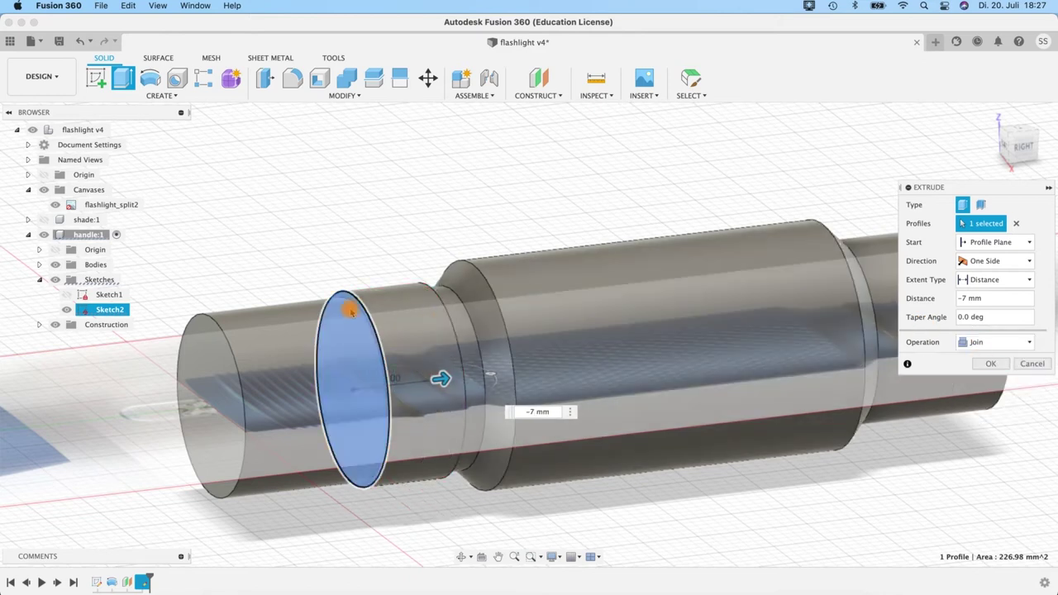
middle_click_drag(411, 269, 343, 301, "shift")
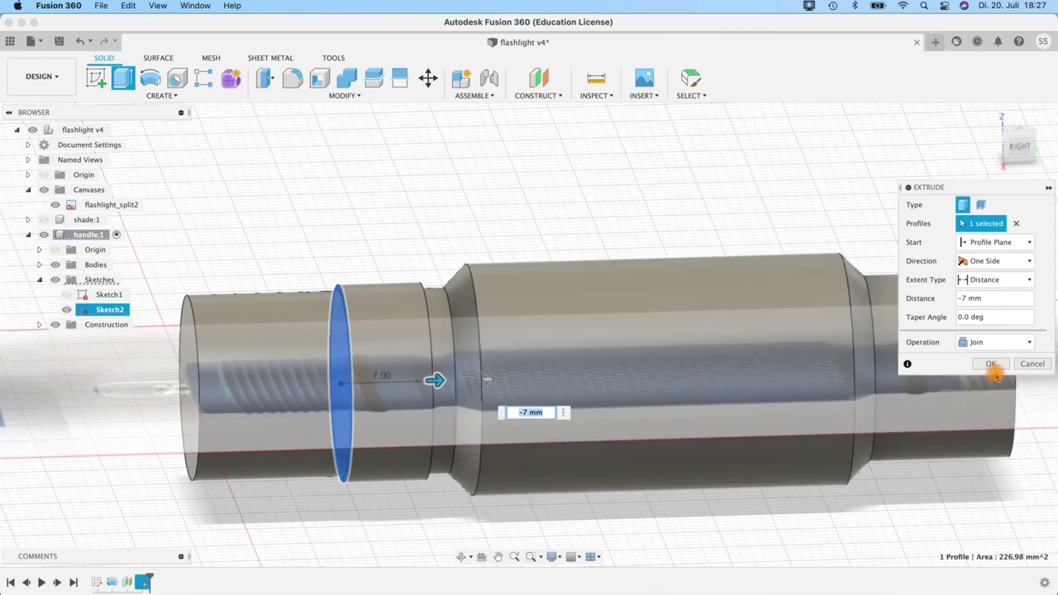
left_click(992, 366)
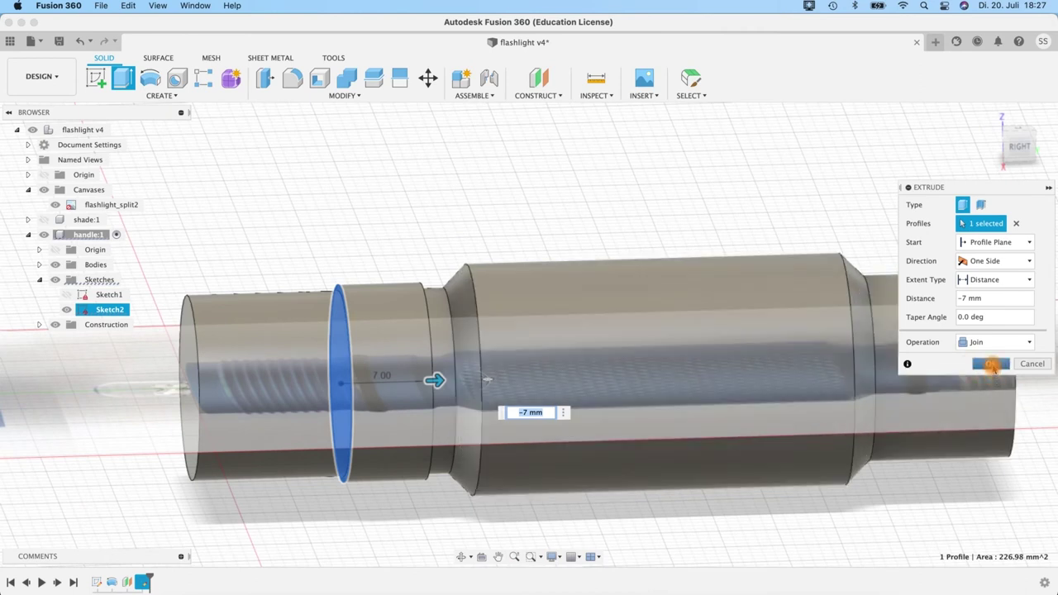
Step: Compare the joined collar and both ends of the handle with the reference photo from the side and above
middle_click_drag(449, 237, 368, 239)
middle_click_drag(501, 218, 538, 208, "shift")
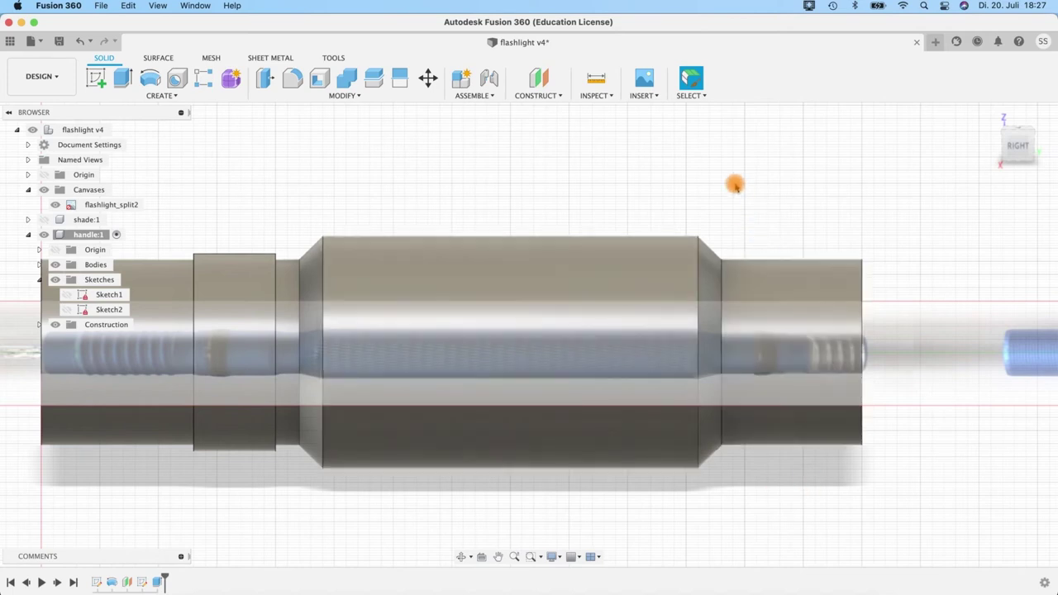
mouse_move(276, 182)
middle_mouse_down("shift")
mouse_move(321, 170)
mouse_move(253, 195)
mouse_move(262, 196)
middle_mouse_up("shift")
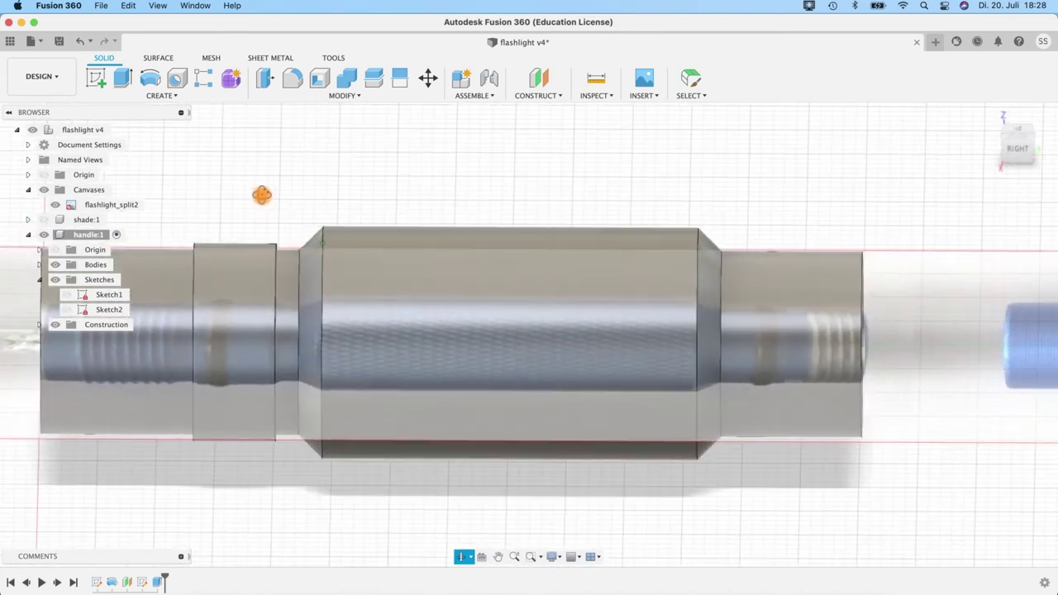
middle_click_drag(899, 328, 867, 322, "shift")
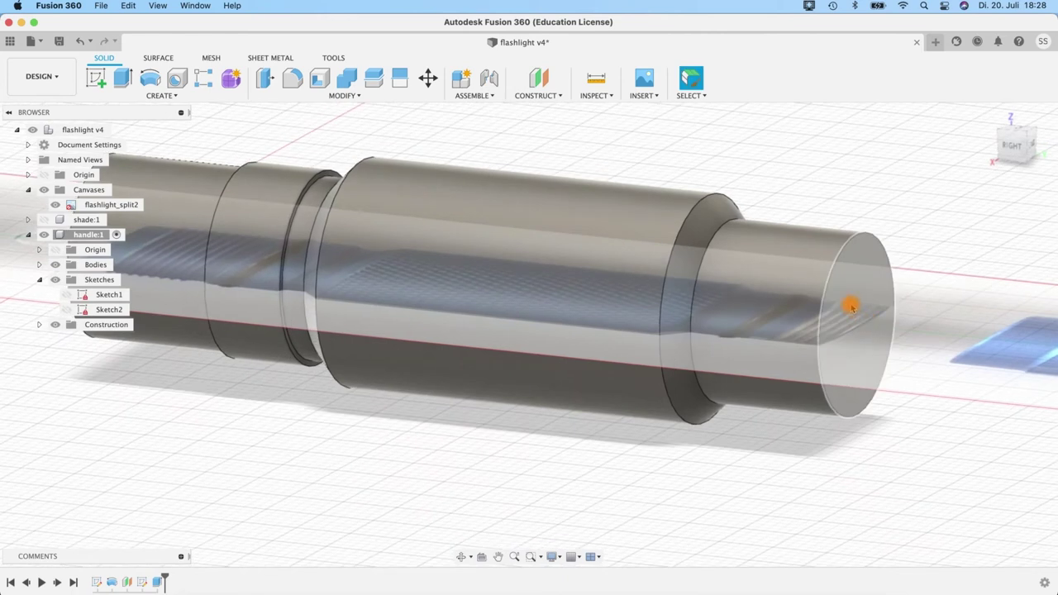
left_click(851, 307)
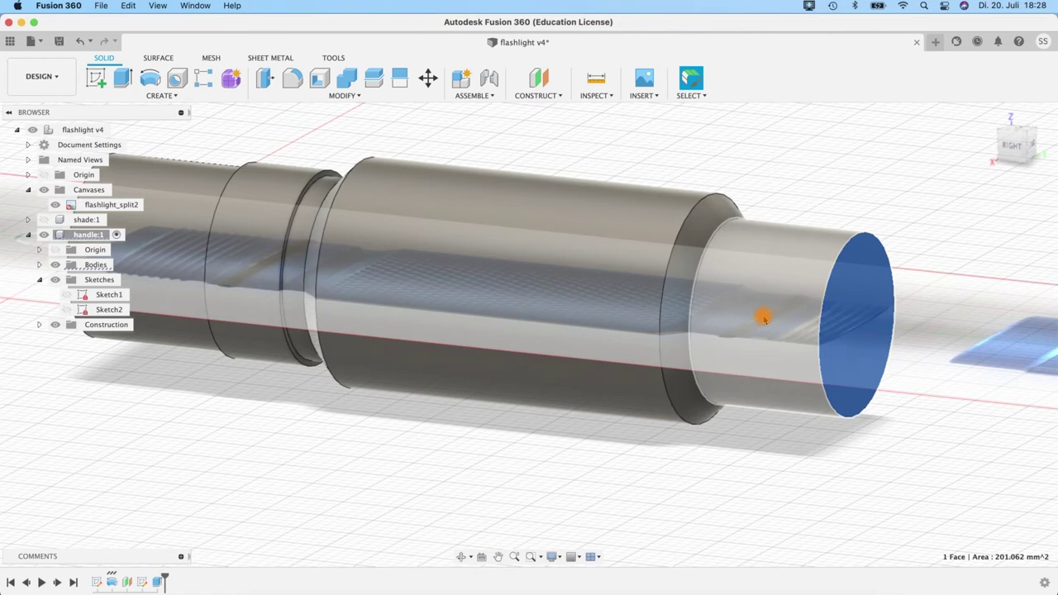
scroll(437, 413, "down", 5)
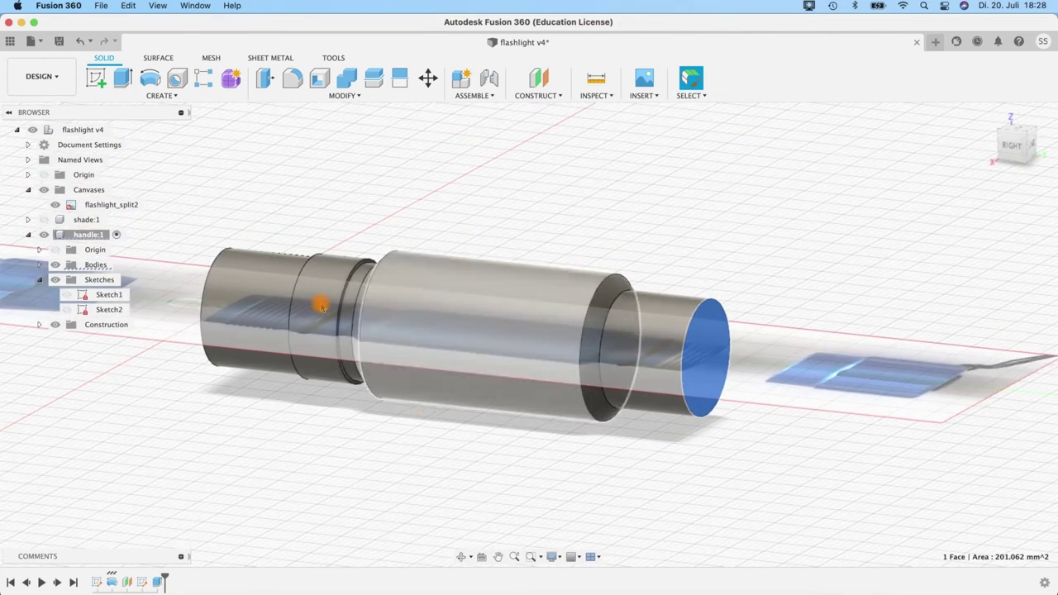
middle_click_drag(406, 437, 453, 236)
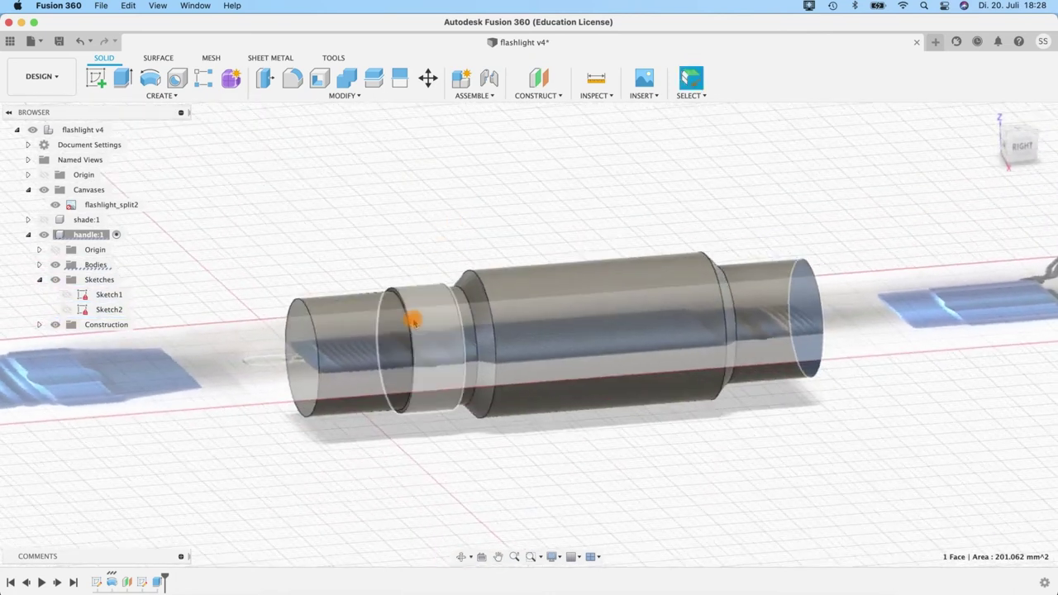
left_click(1022, 142)
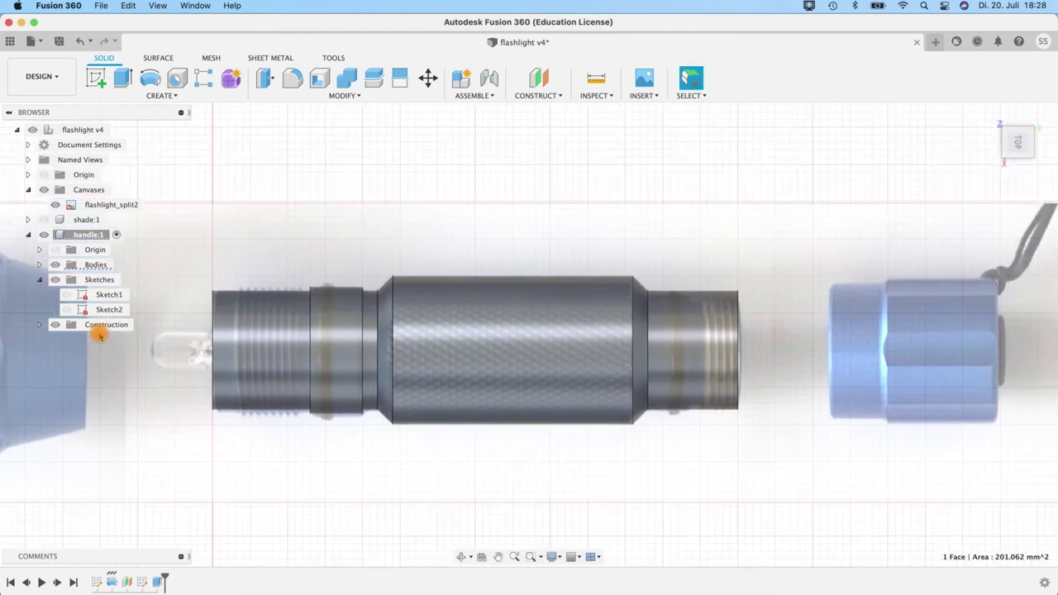
Step: Show the handle's profile sketch Sketch1 and reopen it for editing
left_click(67, 295)
scroll(237, 349, "up", 3)
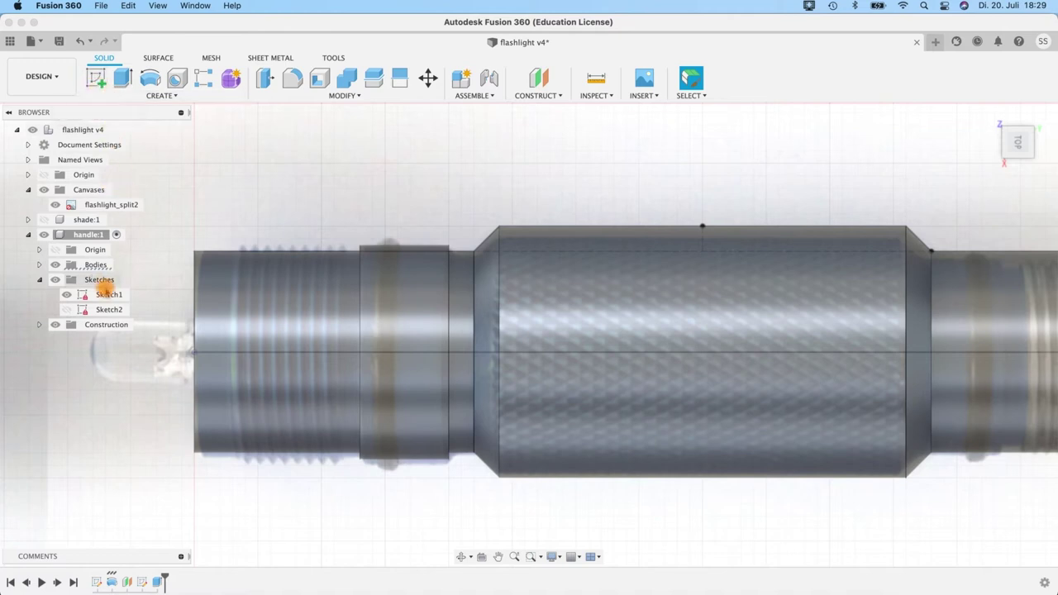
right_click(106, 294)
left_click(144, 335)
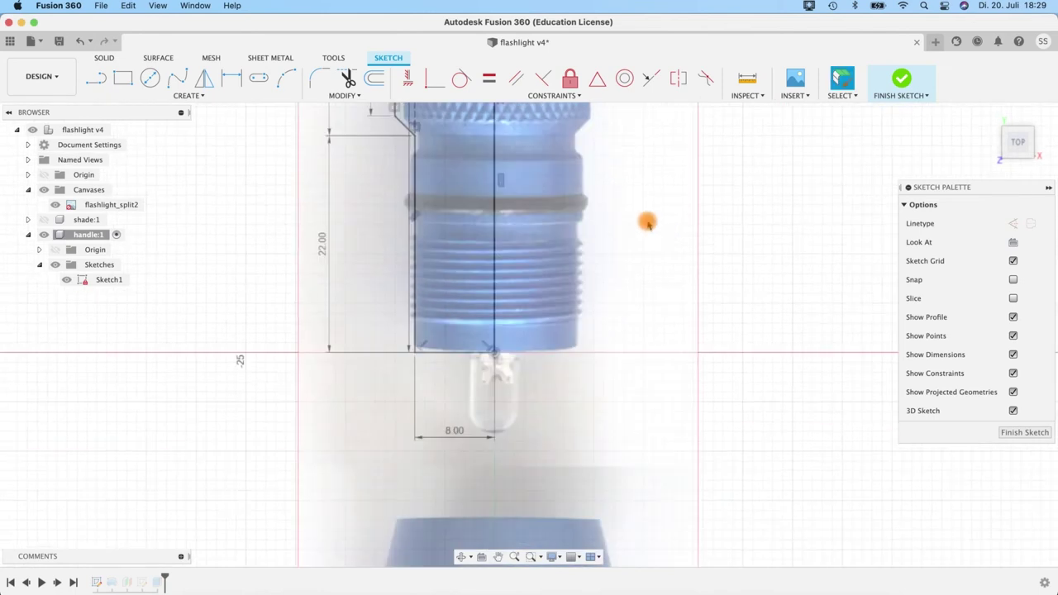
Step: Draw a horizontal line about 21.4 mm long across the handle through the dark ring near the threads
middle_click_drag(647, 222, 600, 294)
middle_click_drag(569, 246, 588, 504)
middle_click_drag(552, 219, 572, 563)
middle_click_drag(605, 433, 561, 226)
middle_click_drag(578, 343, 560, 243)
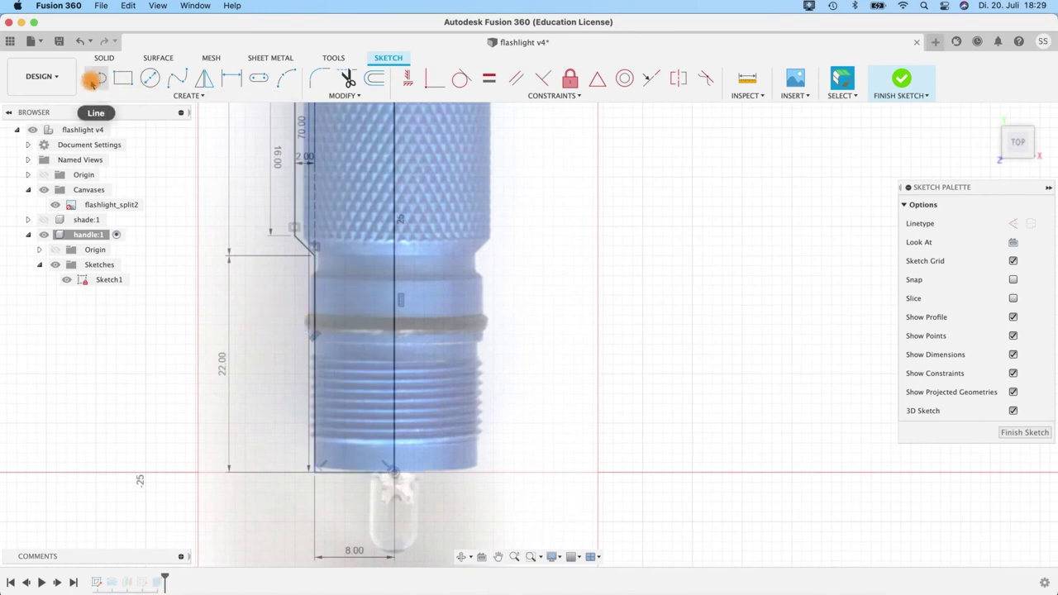
left_click(94, 81)
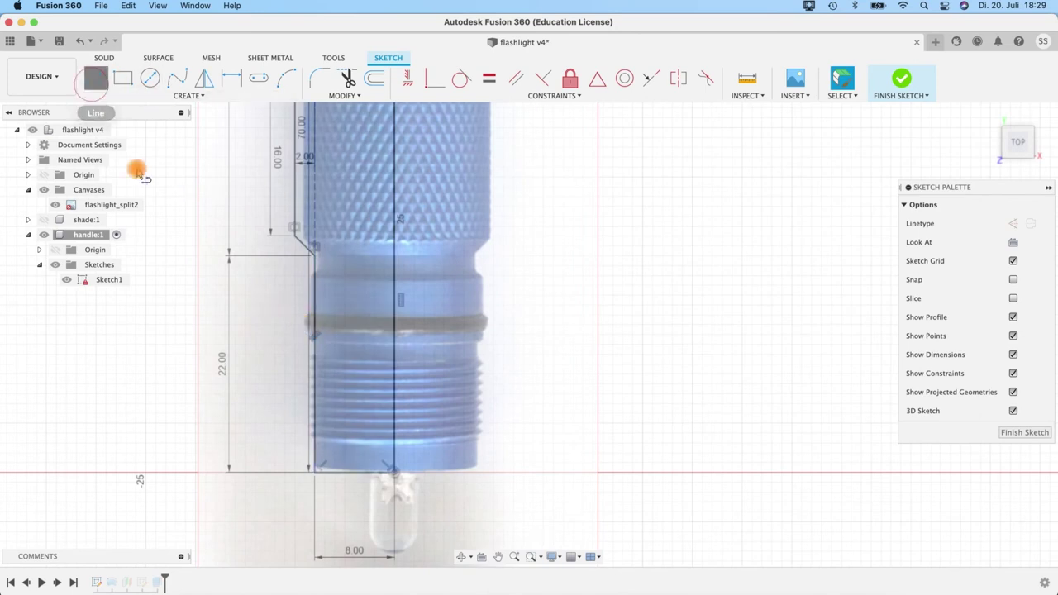
left_click(293, 321)
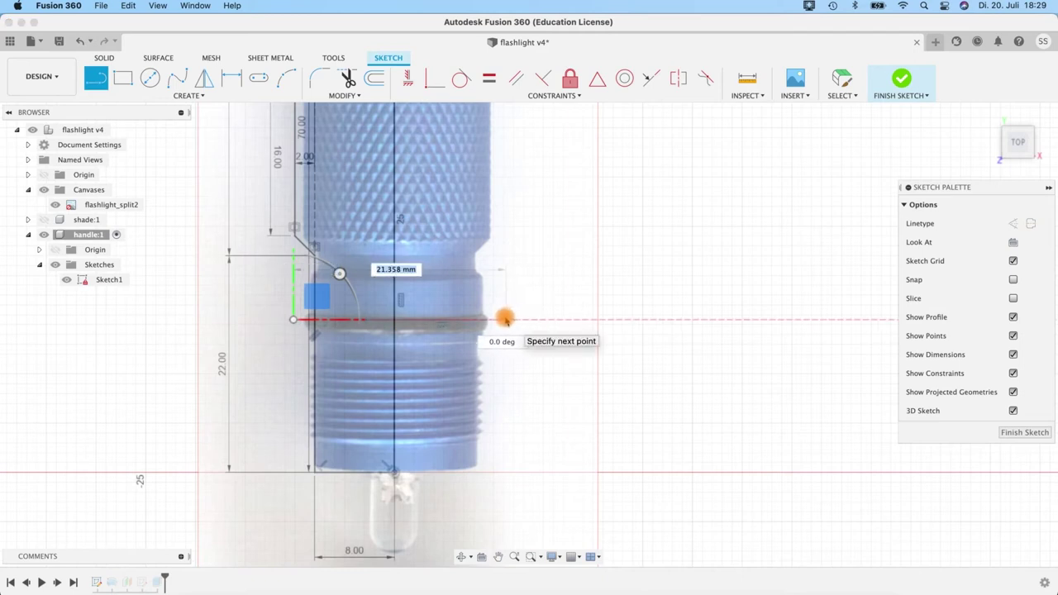
left_click(505, 319)
left_click_drag(506, 319, 547, 368)
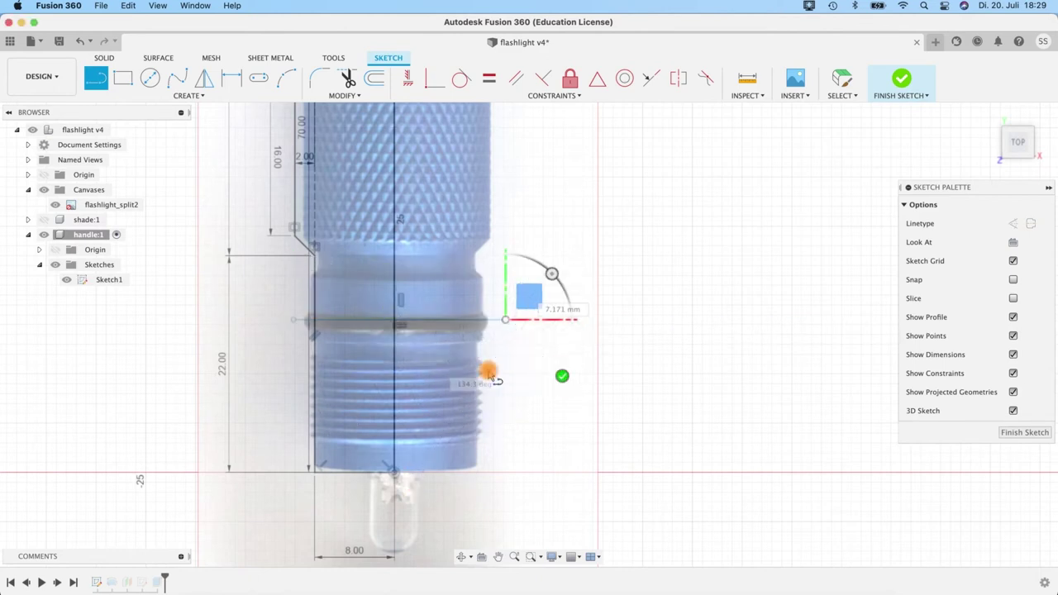
Step: Draw a horizontal line about 21.4 mm long across the handle through the dark ring below the silver threads, and finish the sketch
middle_click_drag(496, 208, 522, 379)
middle_click_drag(516, 207, 524, 362)
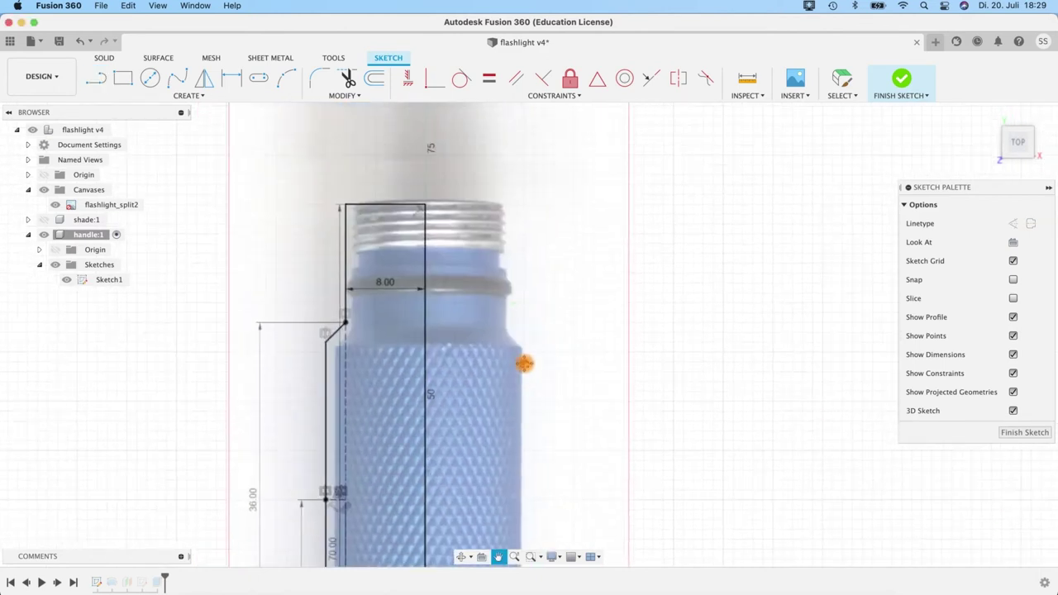
key("l")
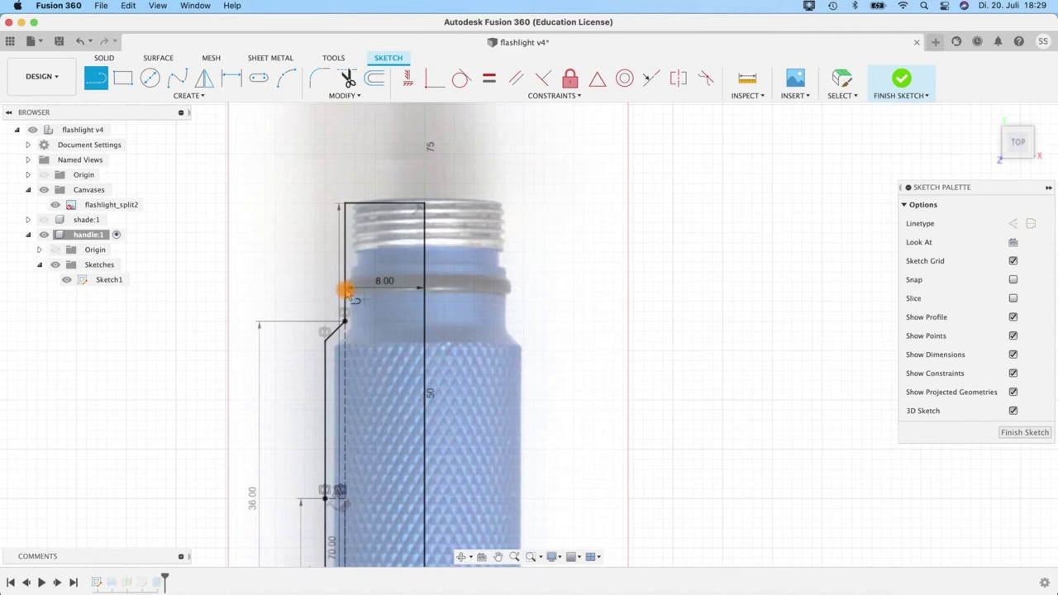
left_click(324, 286)
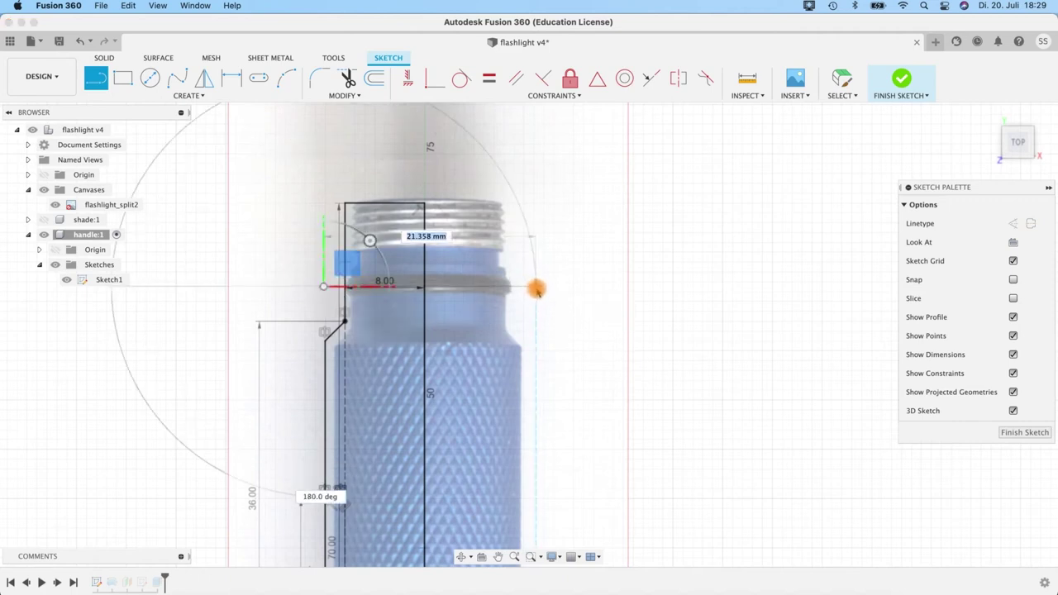
left_click(535, 286)
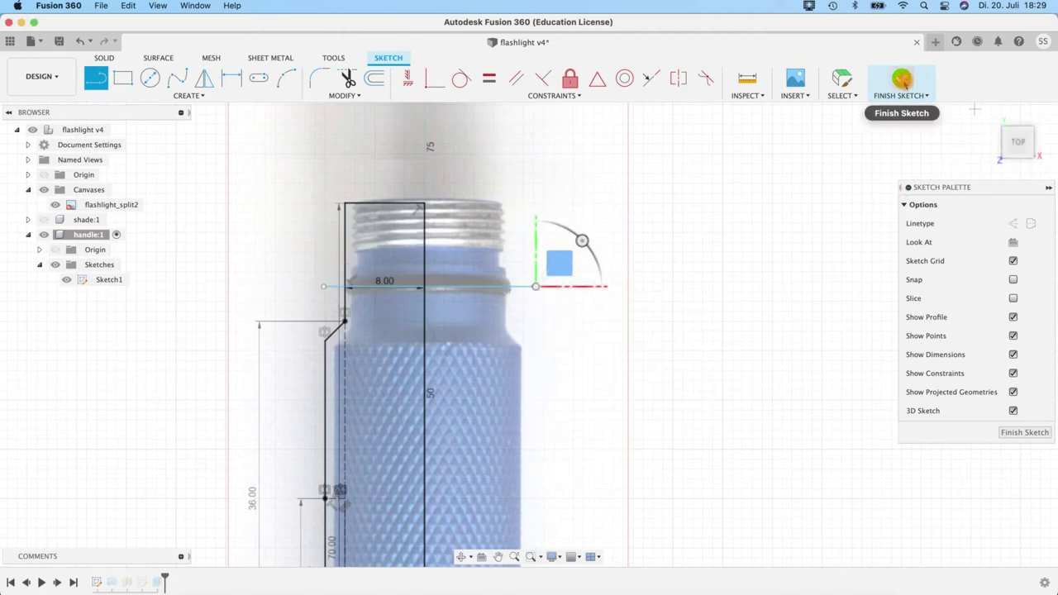
left_click(901, 80)
scroll(628, 347, "down", 3)
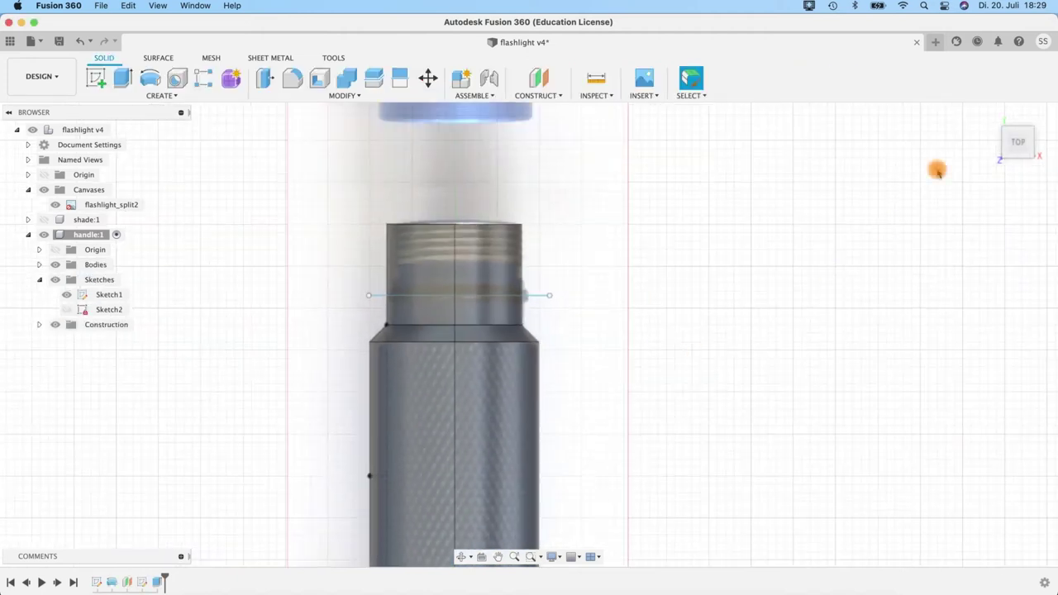
Step: Split the cylindrical face of the 17 mm collar with the sketch line that crosses it
left_click(992, 113)
scroll(504, 379, "up", 5)
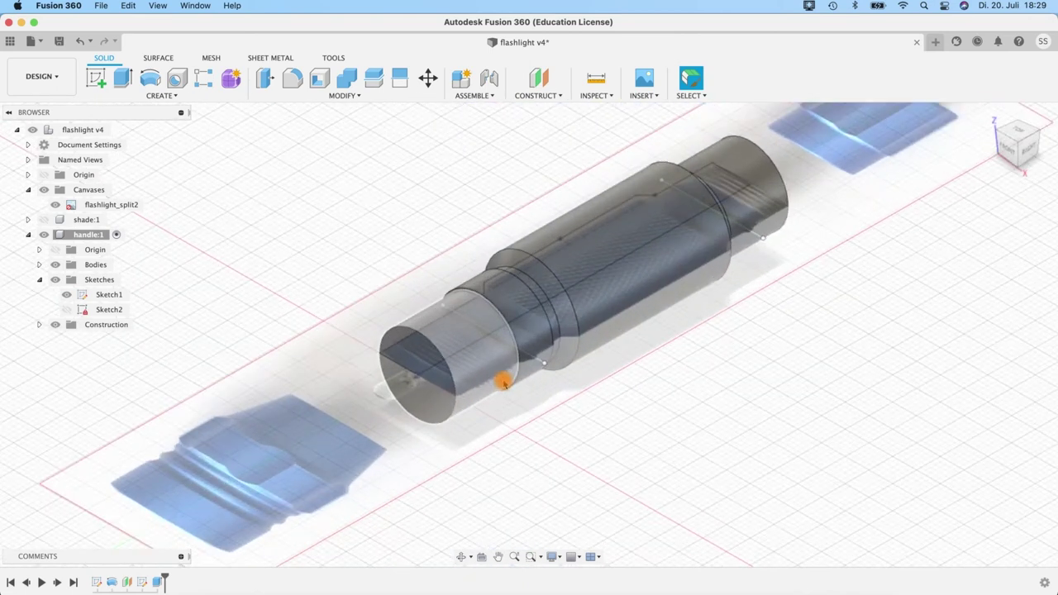
left_click(494, 282)
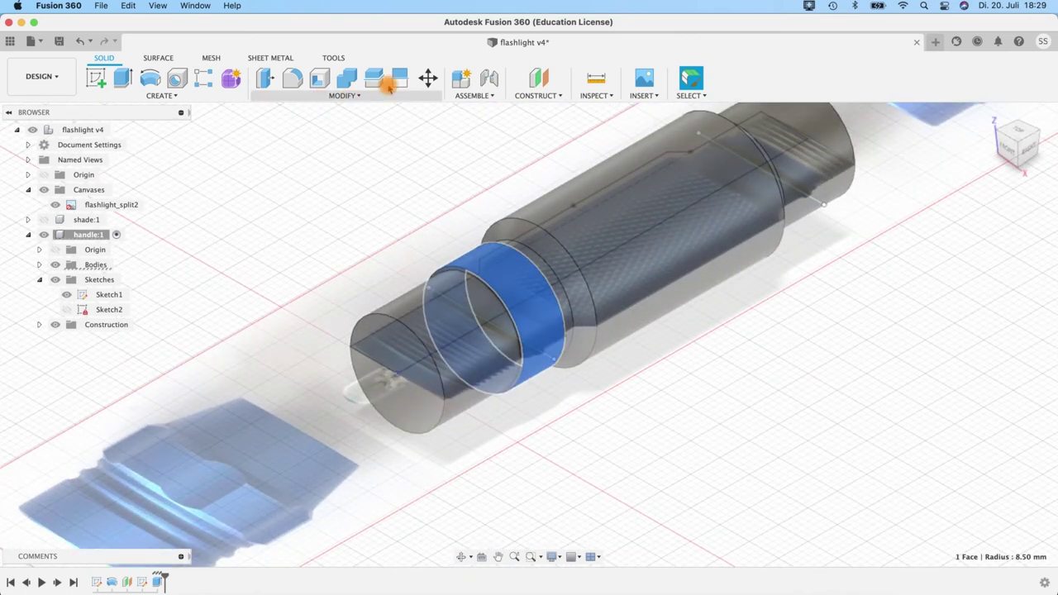
left_click(398, 81)
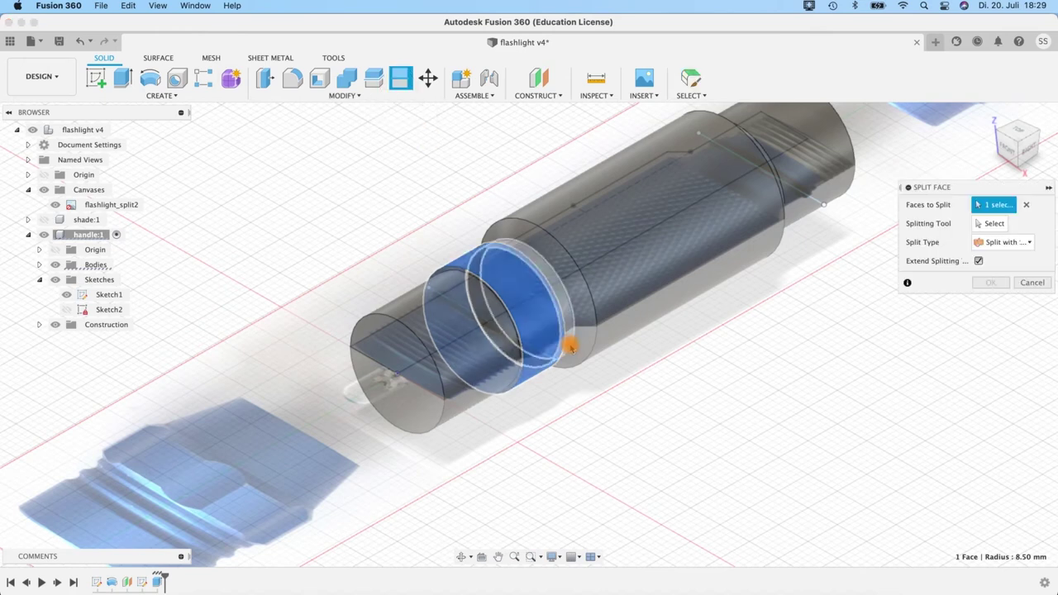
left_click(988, 223)
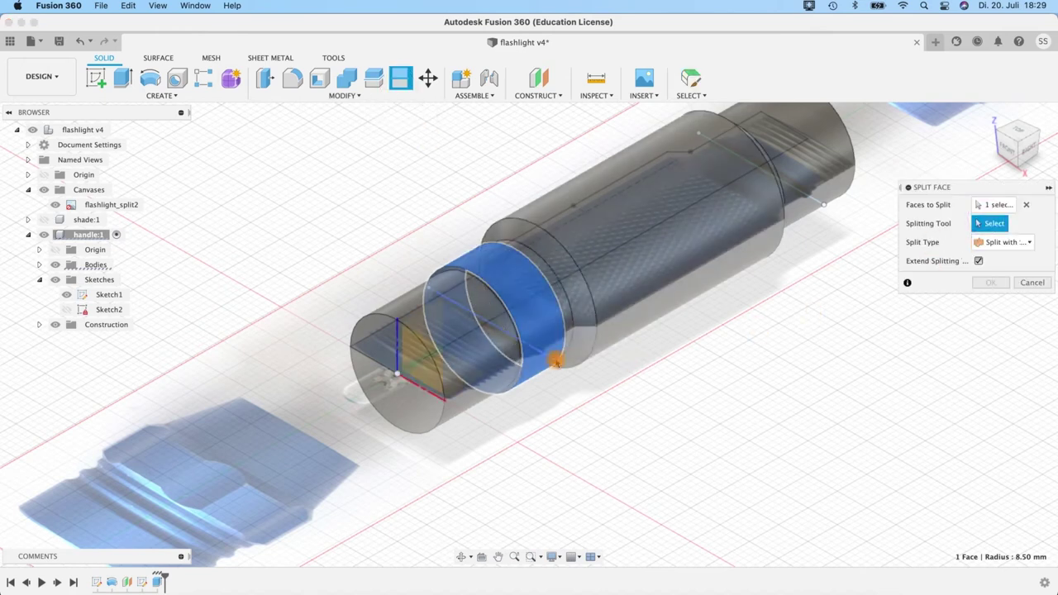
left_click(550, 361)
left_click(990, 282)
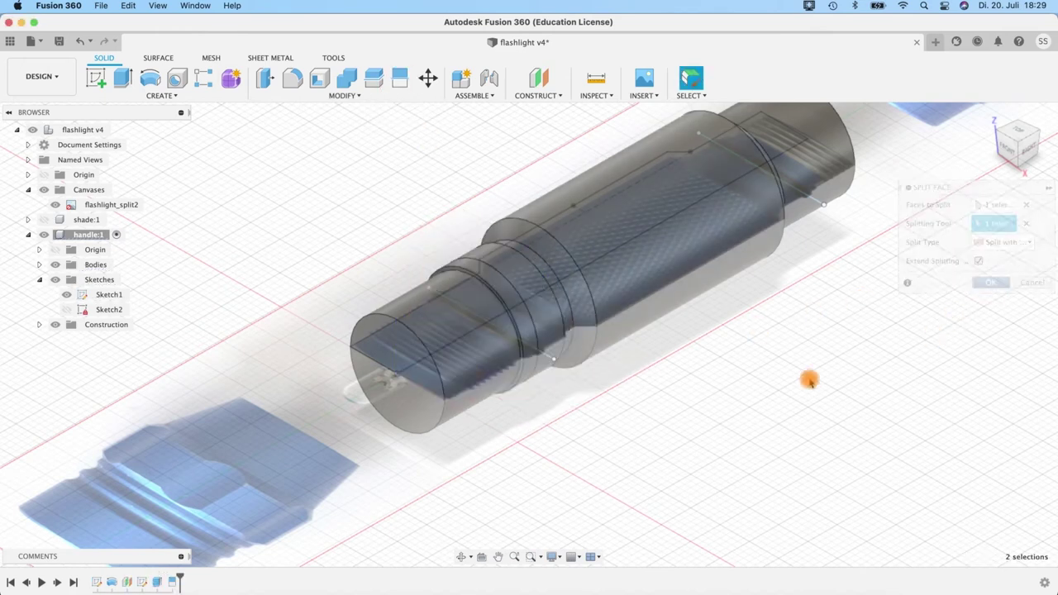
Step: Split the cylindrical face at the handle's opposite end with the second ring line
middle_click_drag(805, 207, 671, 319, "shift")
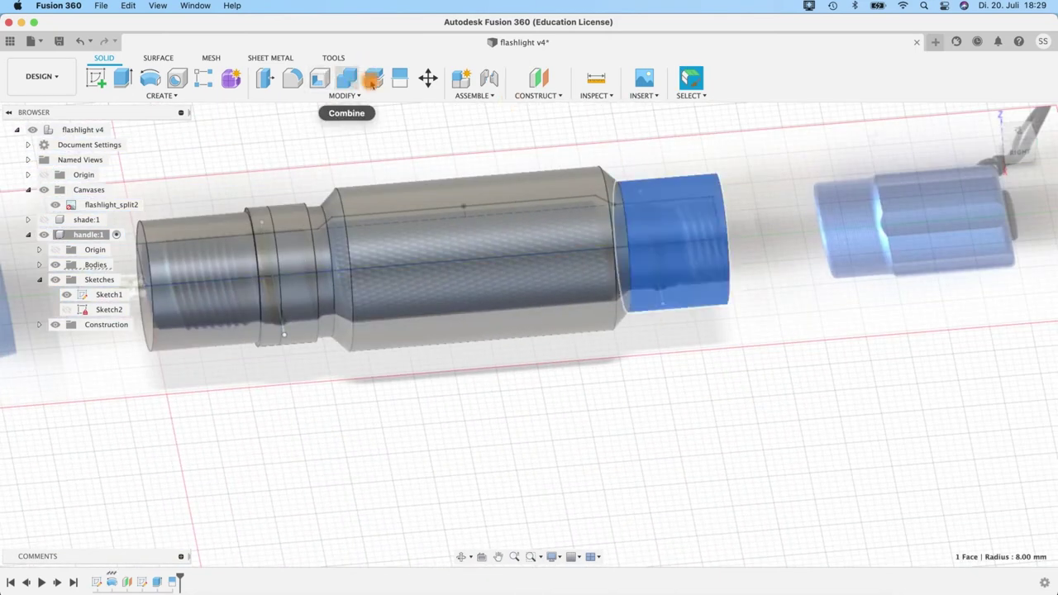
right_click(697, 198)
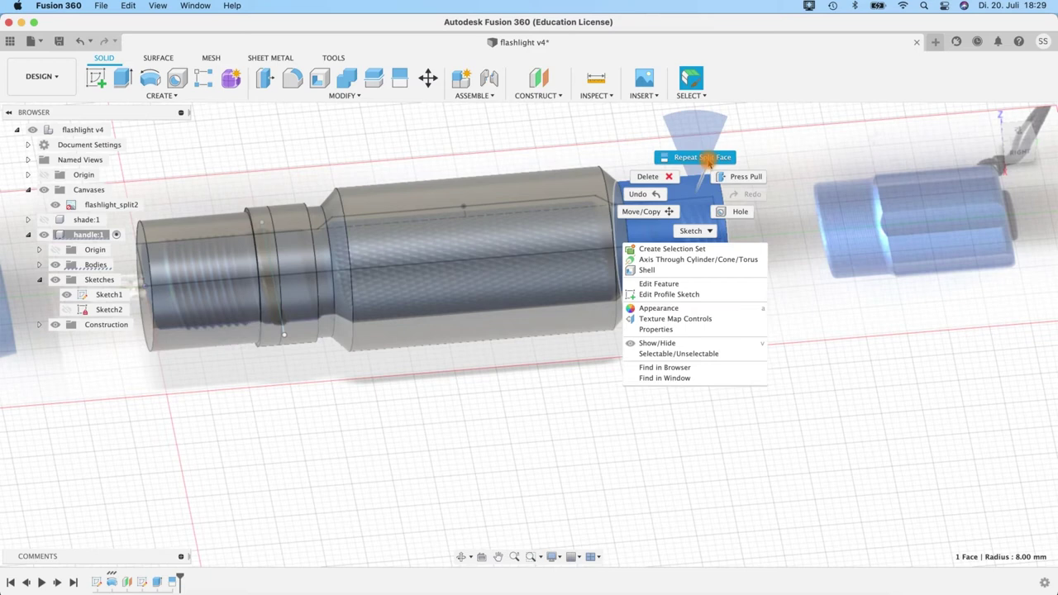
left_click(708, 162)
left_click(990, 224)
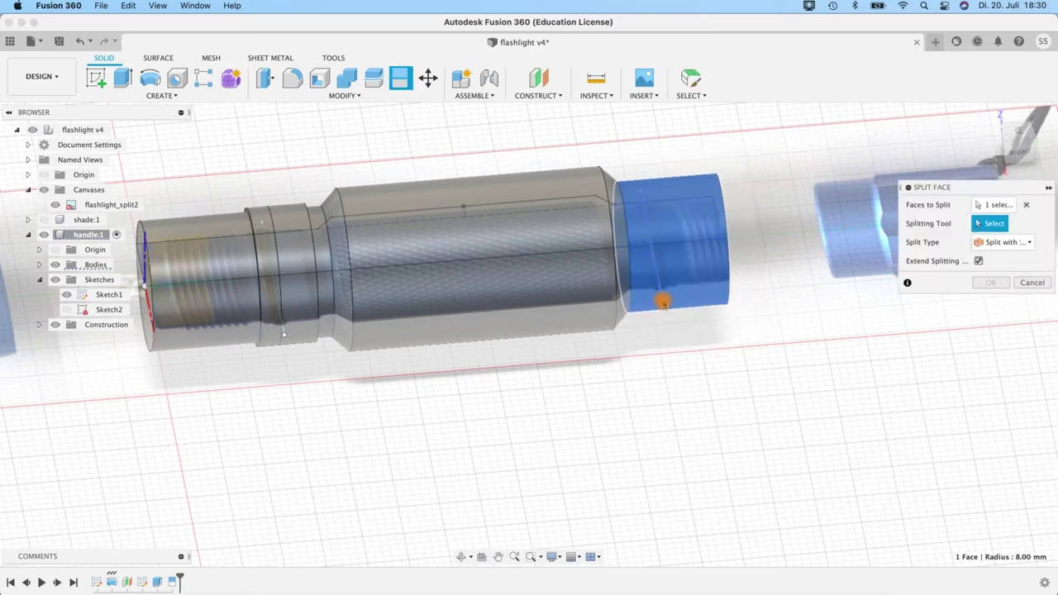
left_click(664, 304)
left_click(990, 282)
scroll(509, 487, "up", 2)
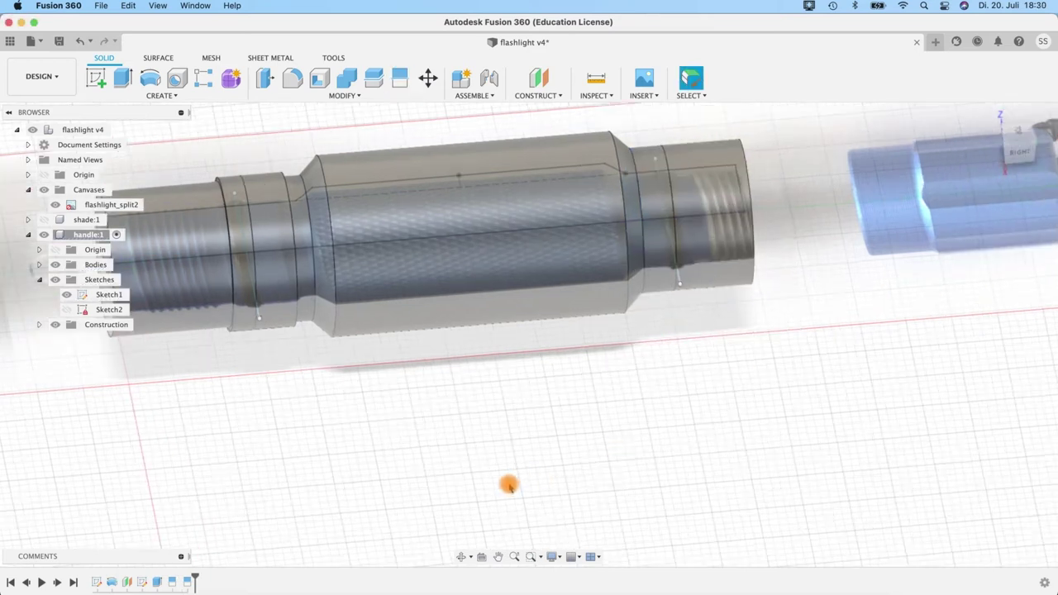
Step: Set up a circular Pipe along the collar's split edge with a section size of 1.50 mm
scroll(509, 486, "up", 2)
middle_click_drag(262, 303, 434, 452)
left_click(359, 278)
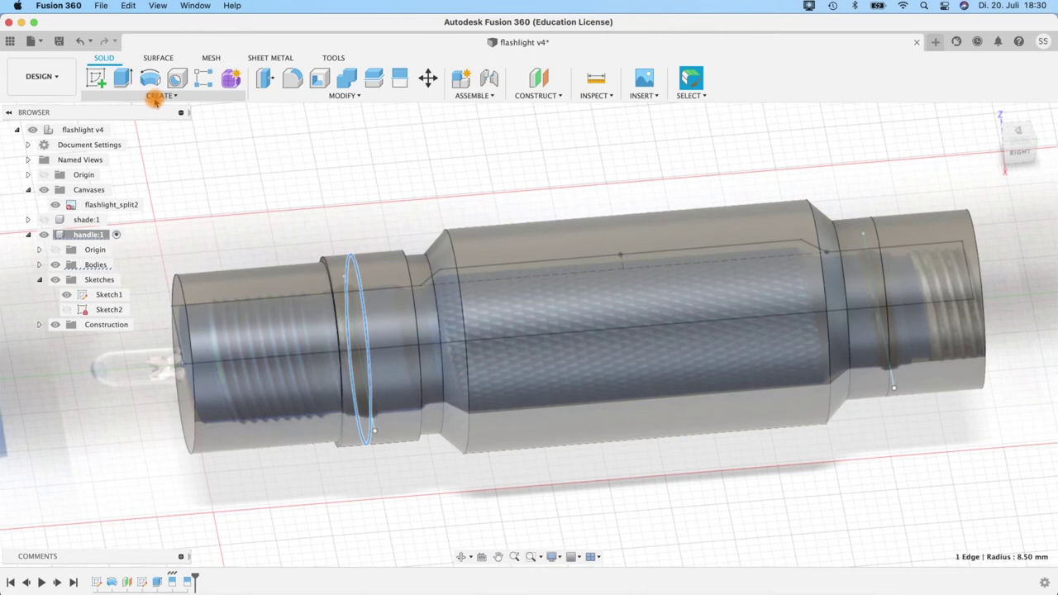
left_click(148, 98)
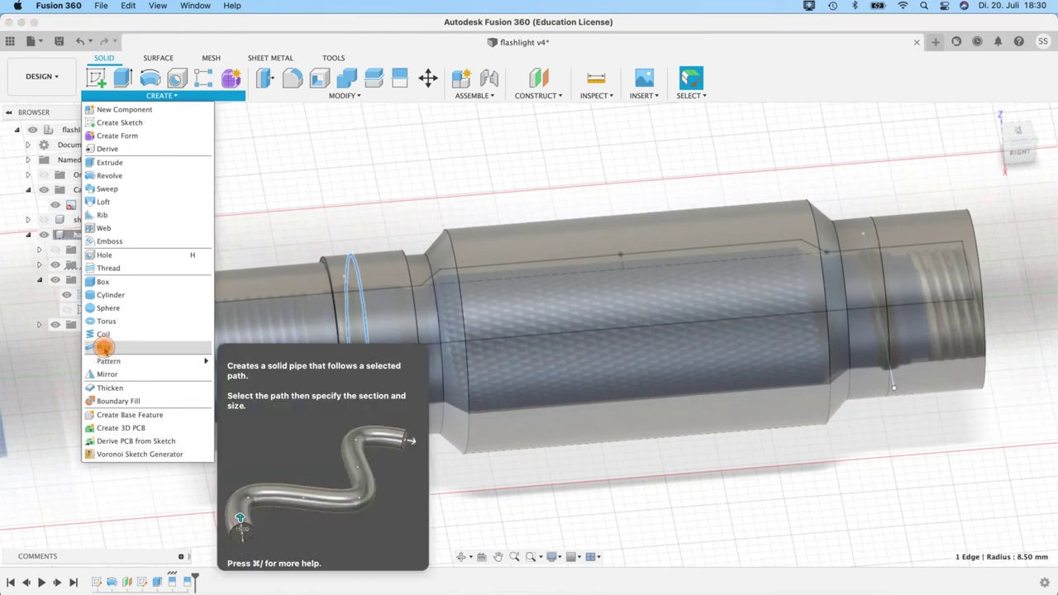
left_click(104, 348)
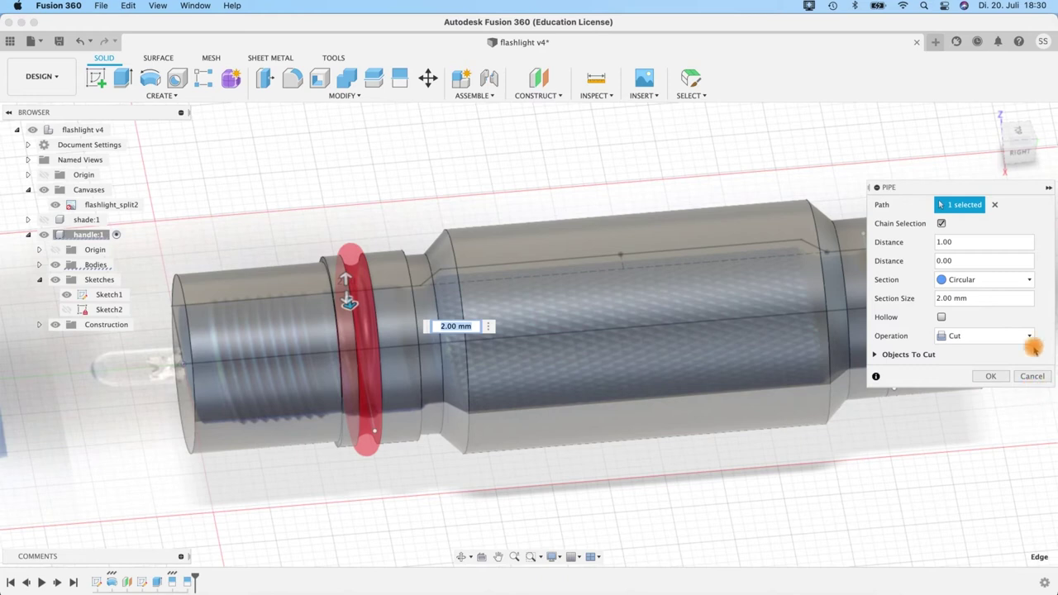
left_click(944, 299)
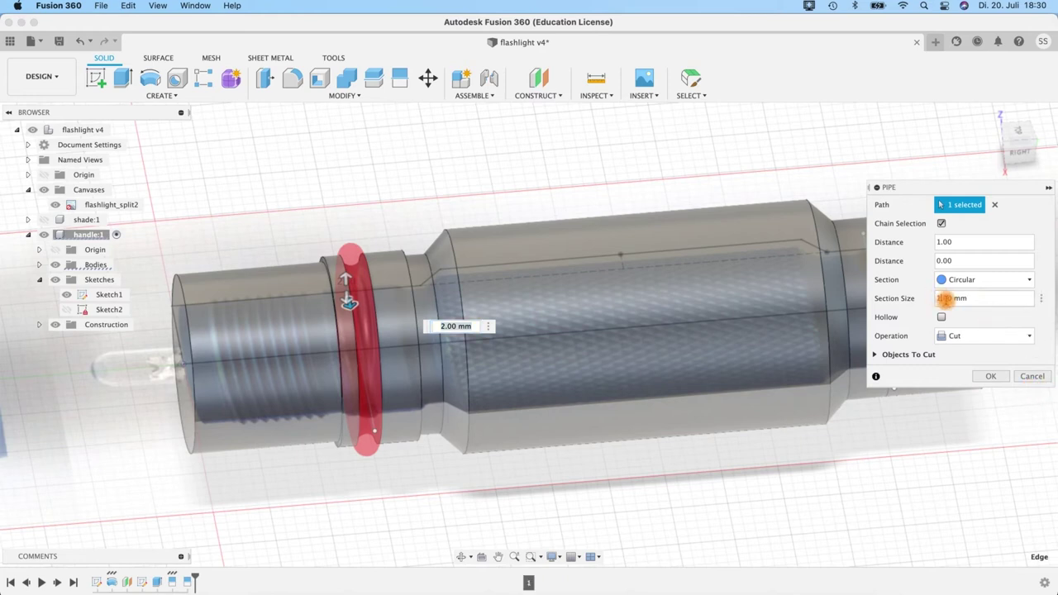
left_click(947, 302)
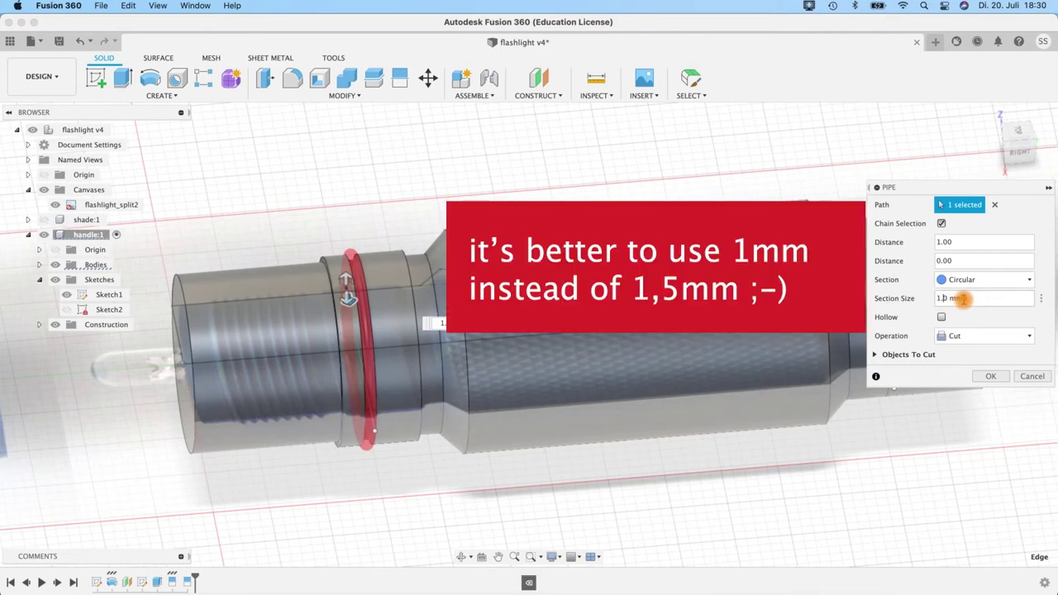
middle_click_drag(411, 213, 456, 240, "shift")
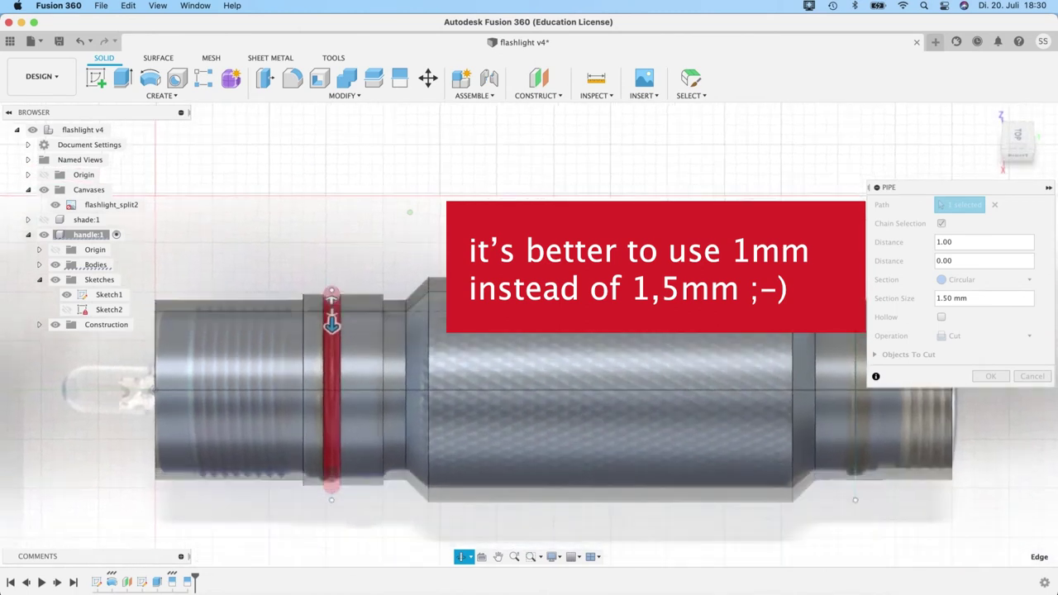
Step: Set the collar pipe's operation to New Body and create the ring
left_click(997, 339)
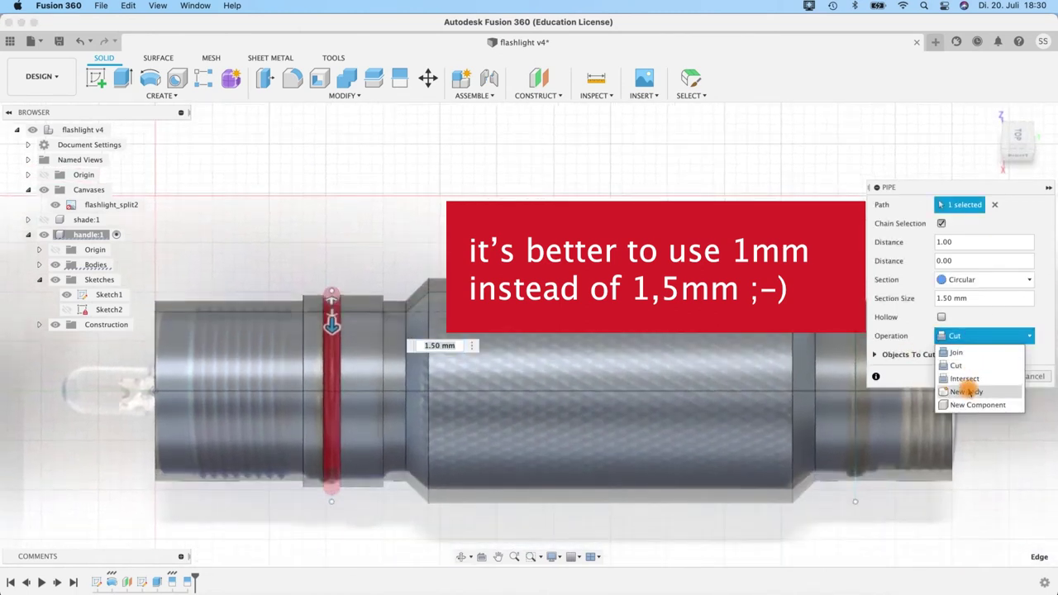
left_click(966, 392)
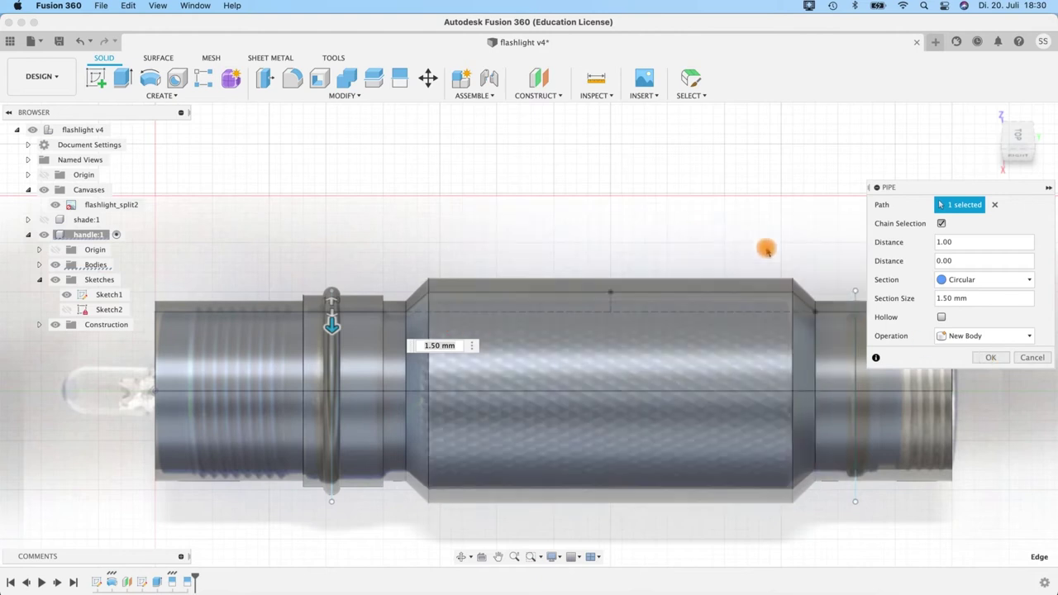
left_click(1018, 341)
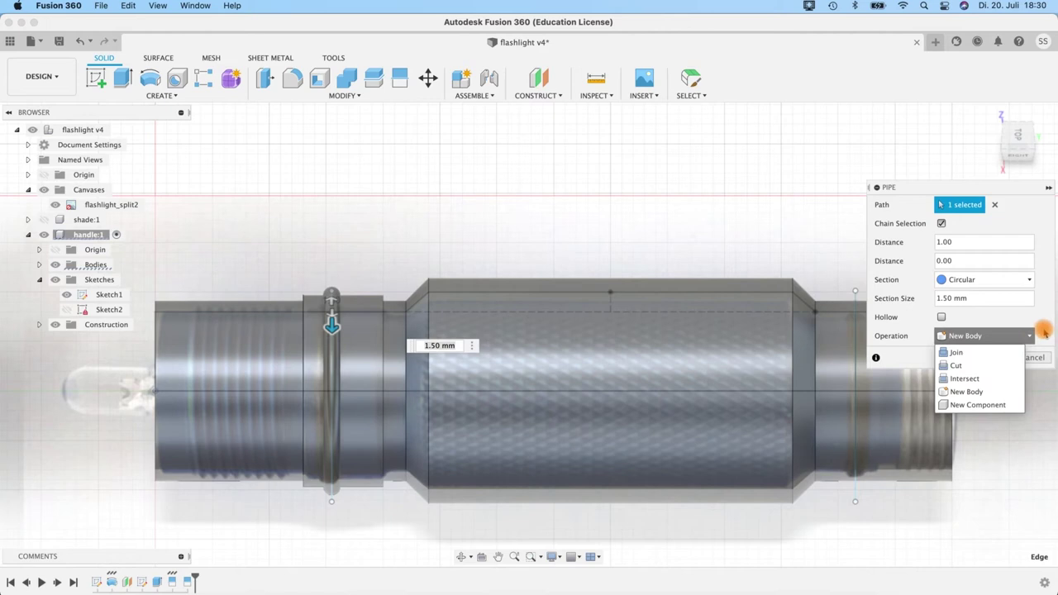
left_click(1045, 332)
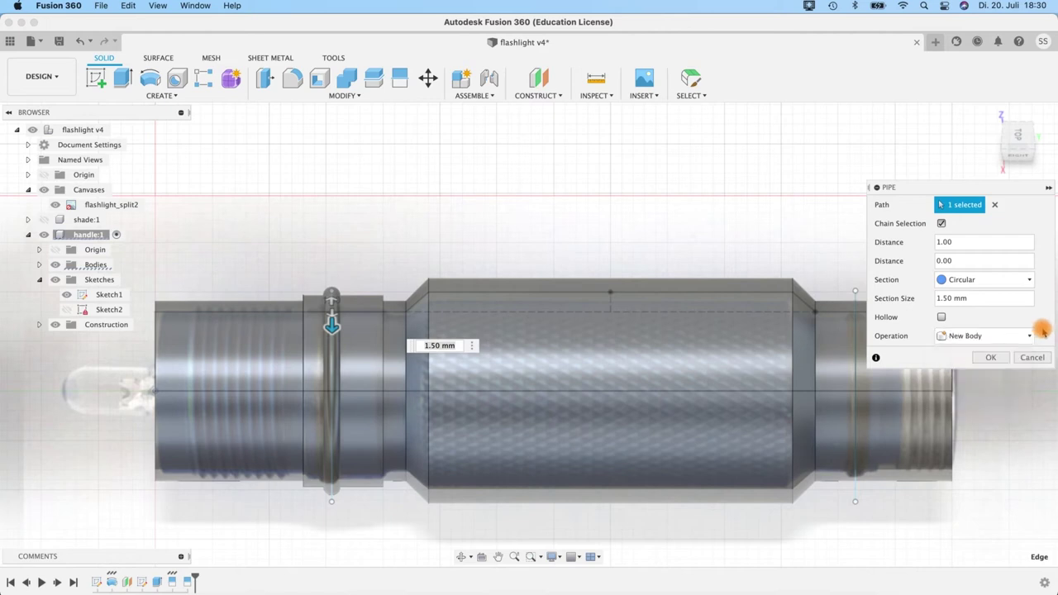
left_click(988, 358)
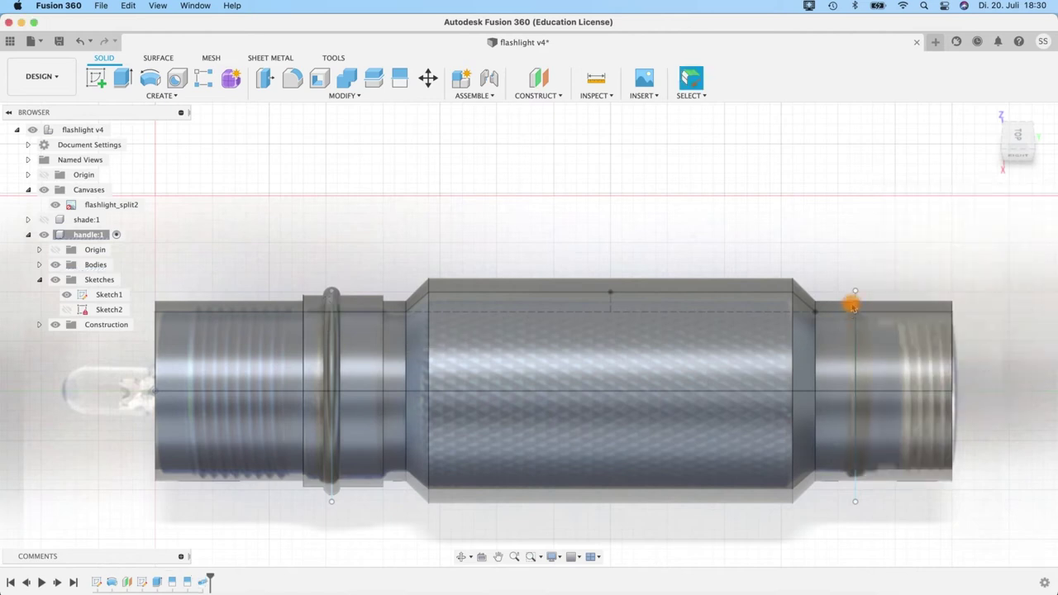
Step: Create a 1.50 mm circular Pipe as a new body along the split edge at the handle's opposite end
middle_click_drag(817, 239, 893, 303, "shift")
left_click(898, 304)
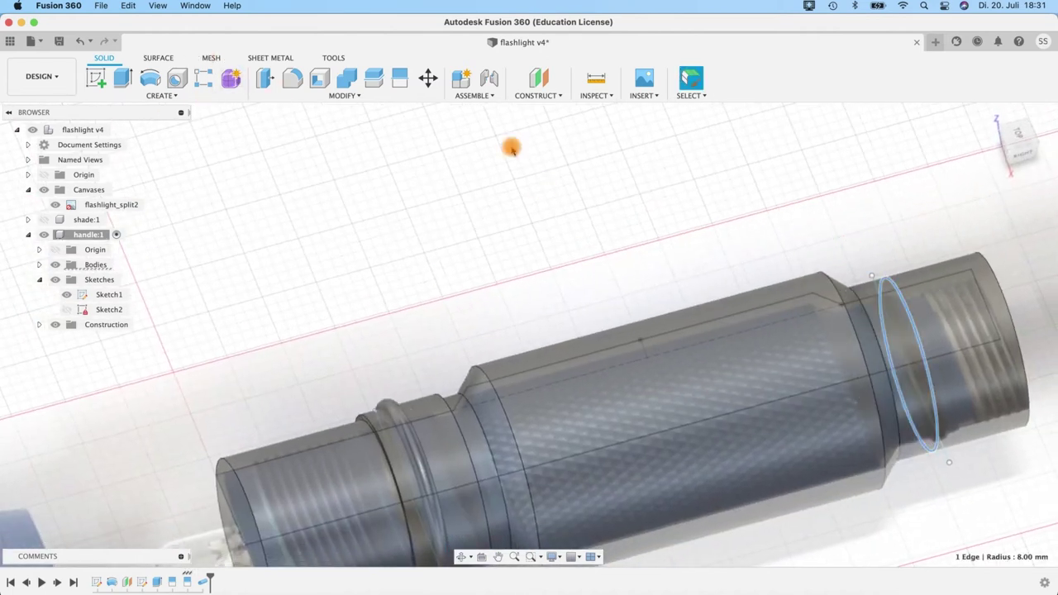
right_click(908, 315)
left_click(905, 217)
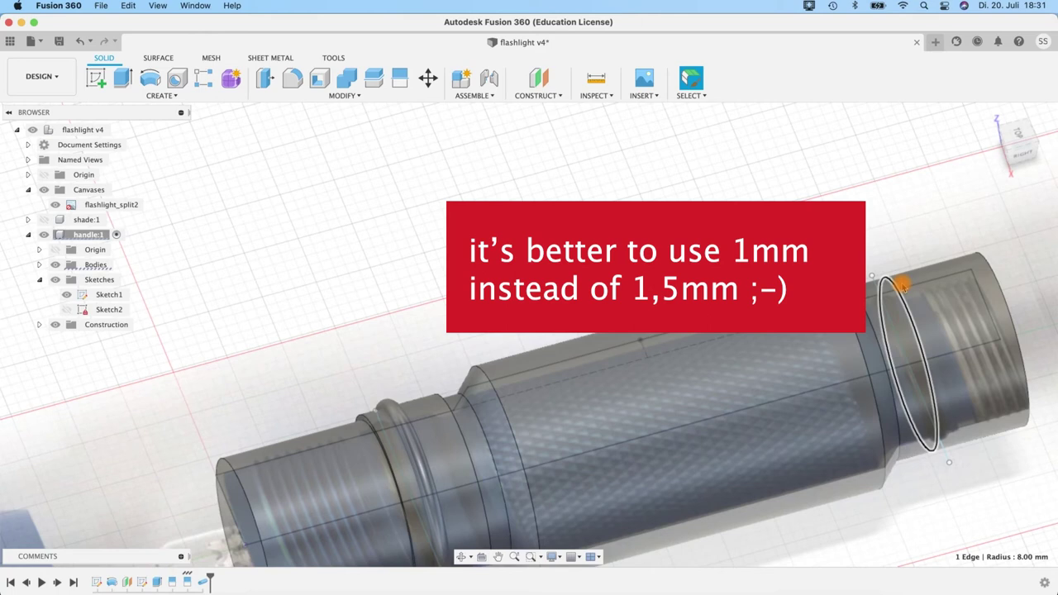
left_click(966, 336)
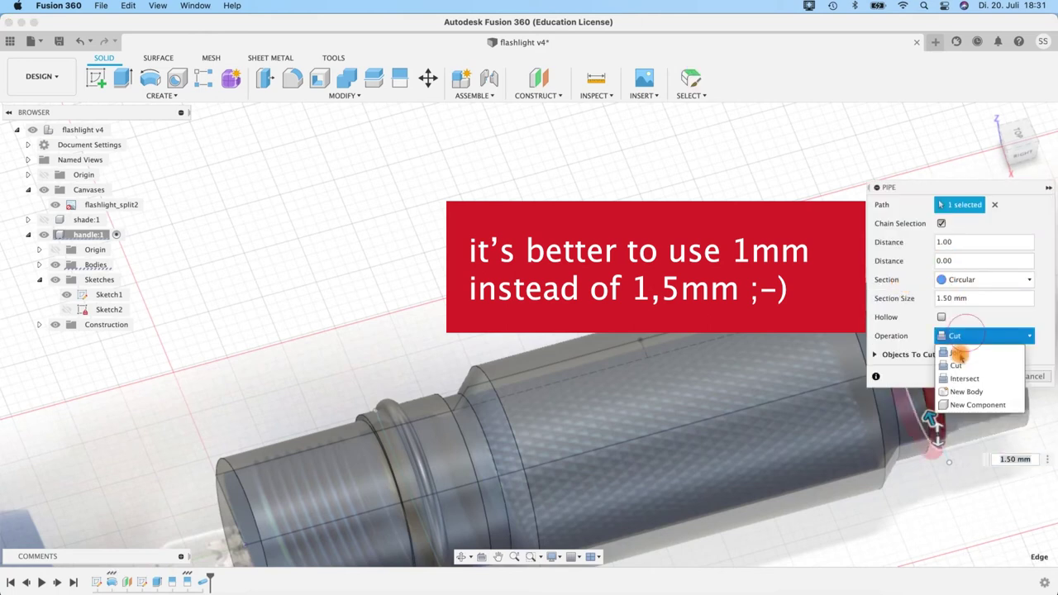
left_click(963, 392)
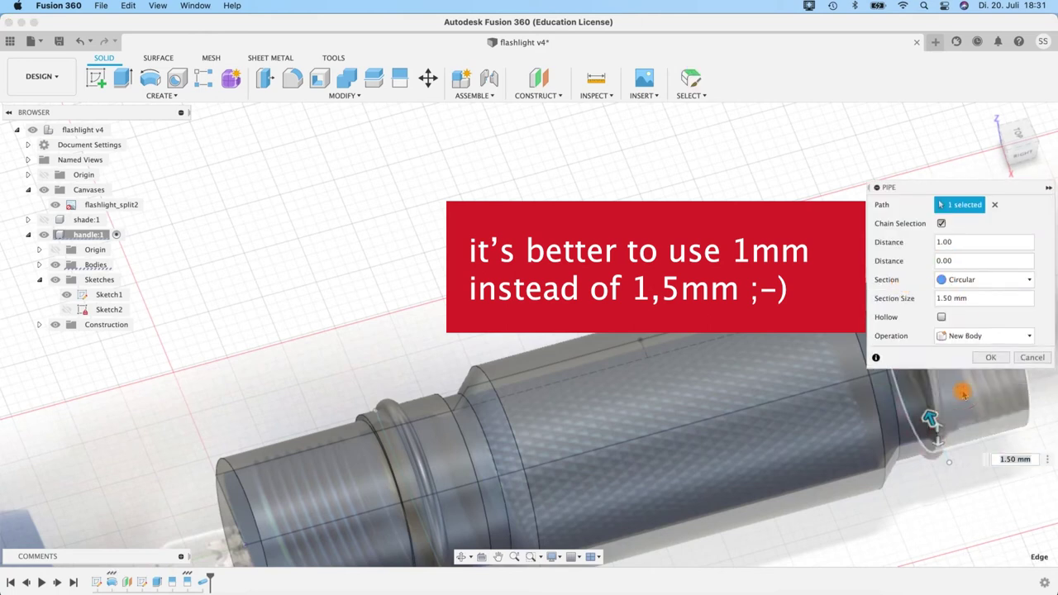
left_click(998, 359)
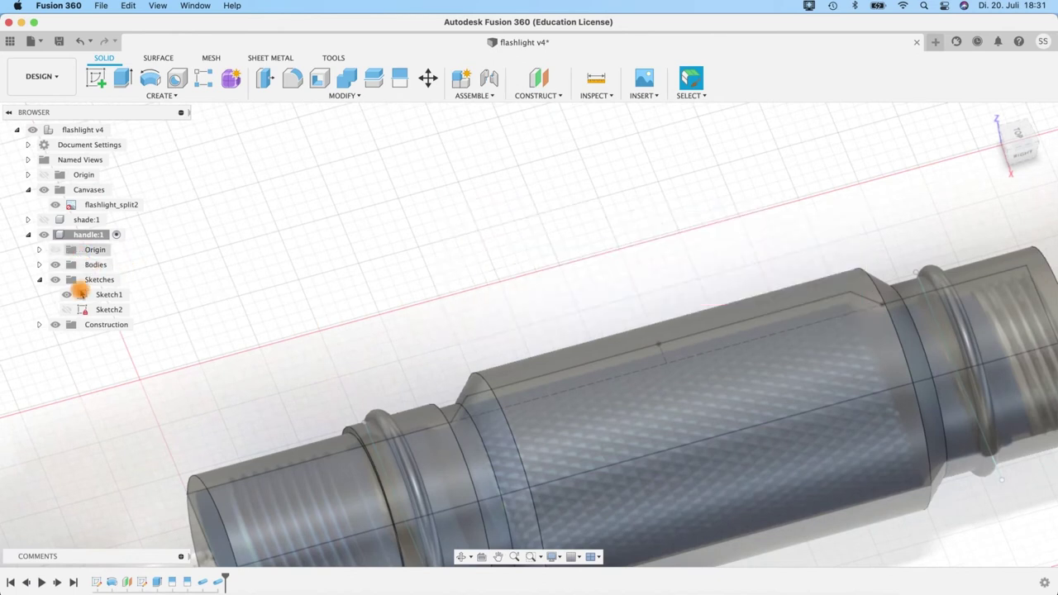
Step: Rename the collar ring body as rubber1 and the other ring body as rubber2
left_click(40, 265)
left_click(105, 298)
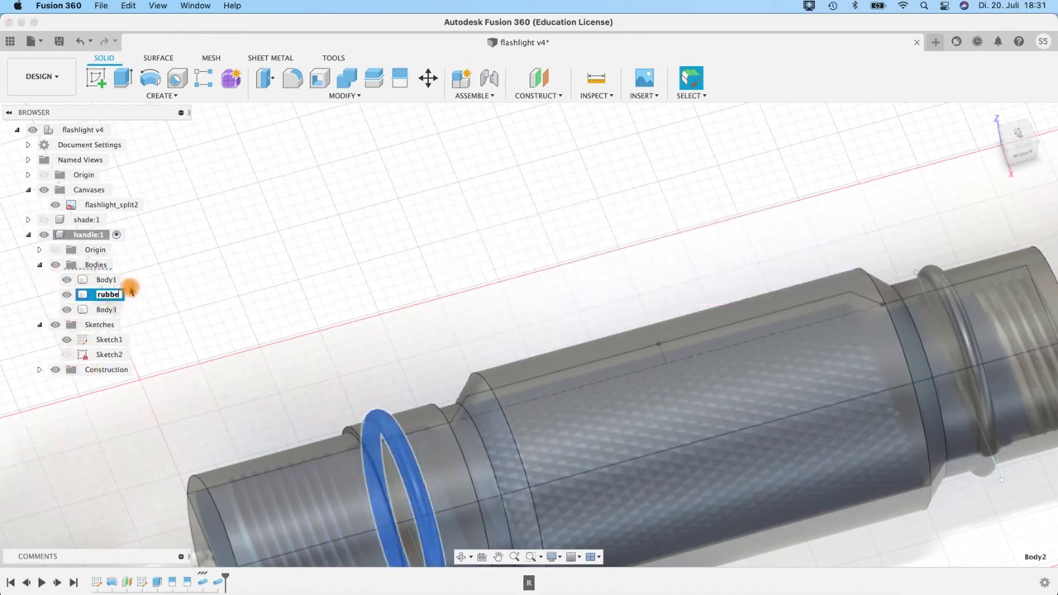
left_click(109, 310)
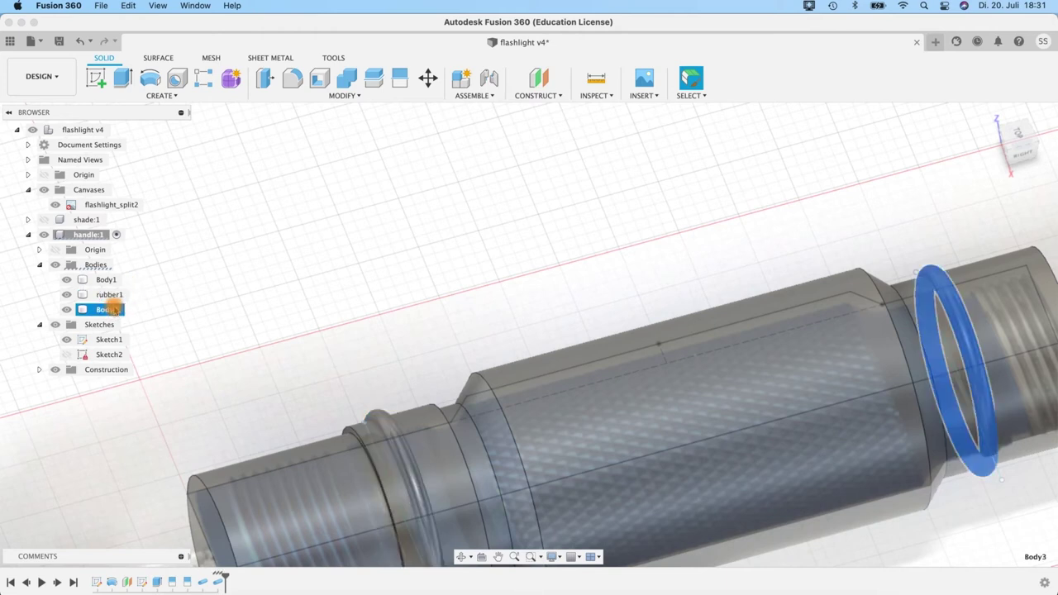
double_click(124, 309)
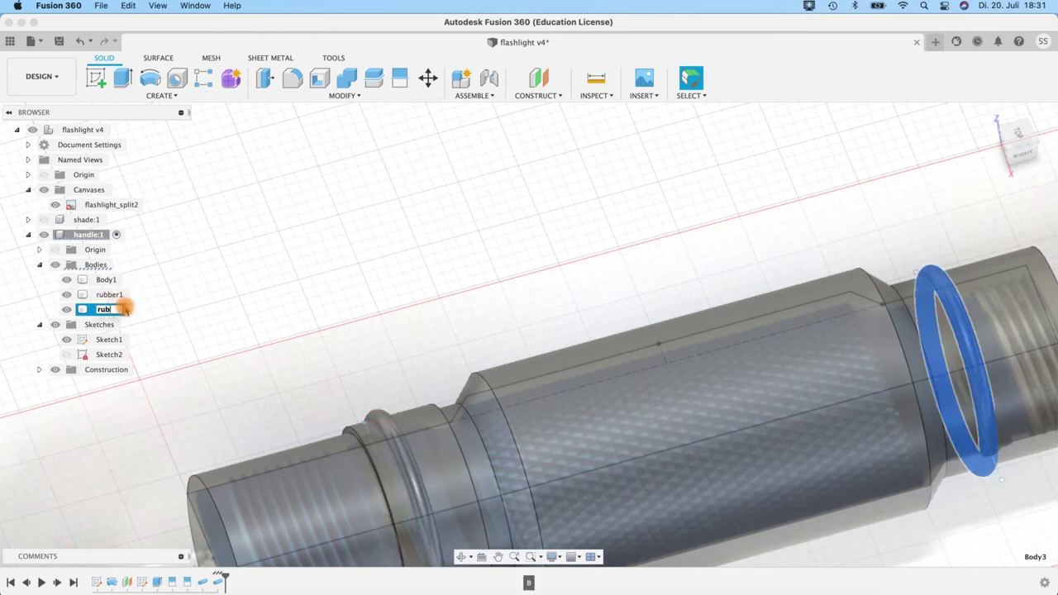
Step: Duplicate the rubber1 and rubber2 ring bodies in place without moving the copies
middle_click_drag(189, 286, 161, 145)
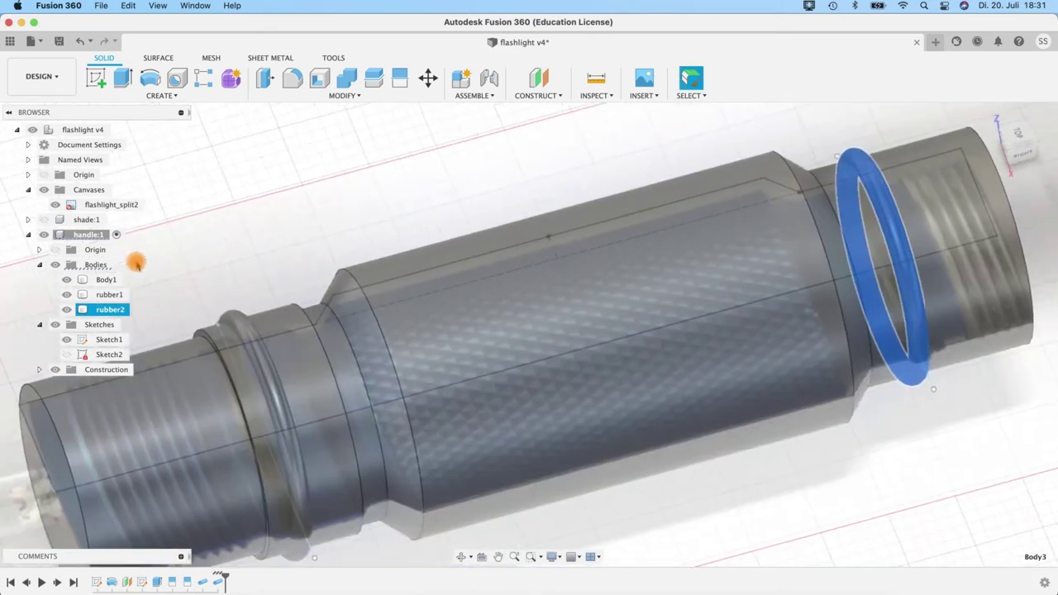
left_click(109, 294, "shift")
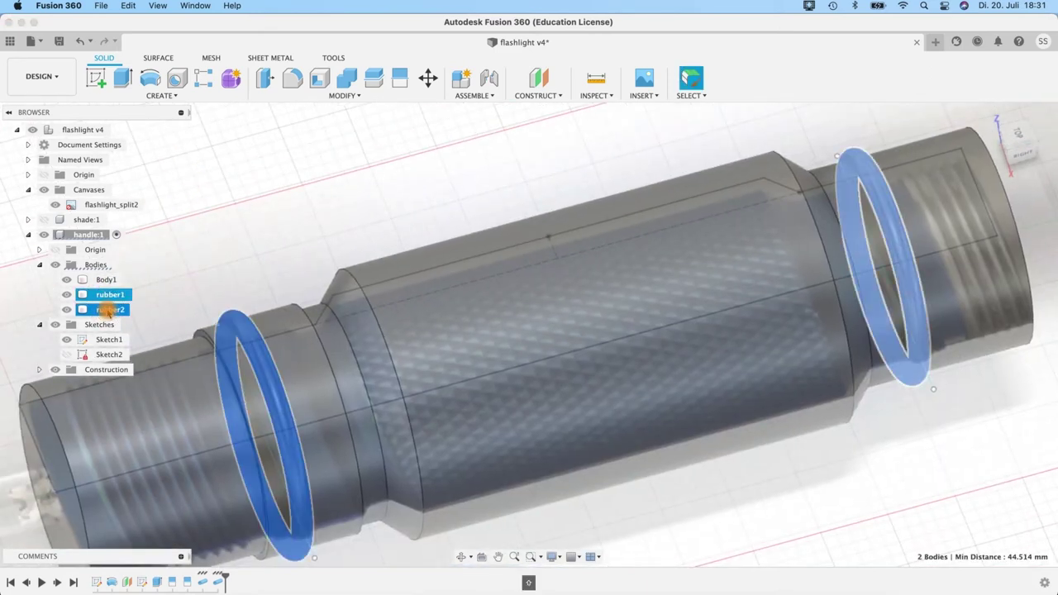
key("super+v")
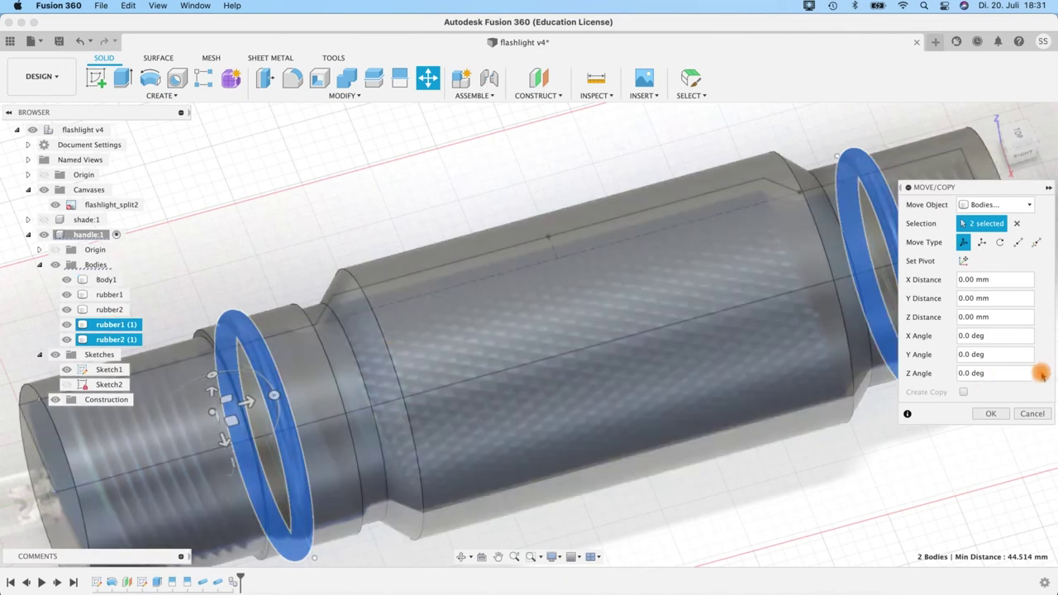
left_click(991, 414)
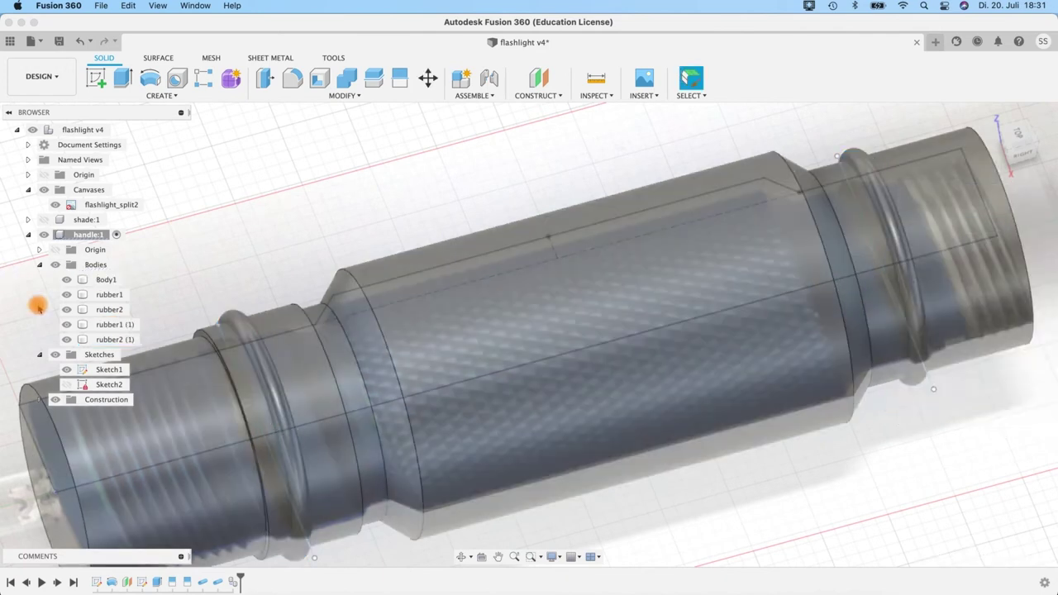
Step: Hide the original rubber1 and rubber2 bodies and leave only their copies shown on the handle
left_click(65, 297)
left_click(65, 312)
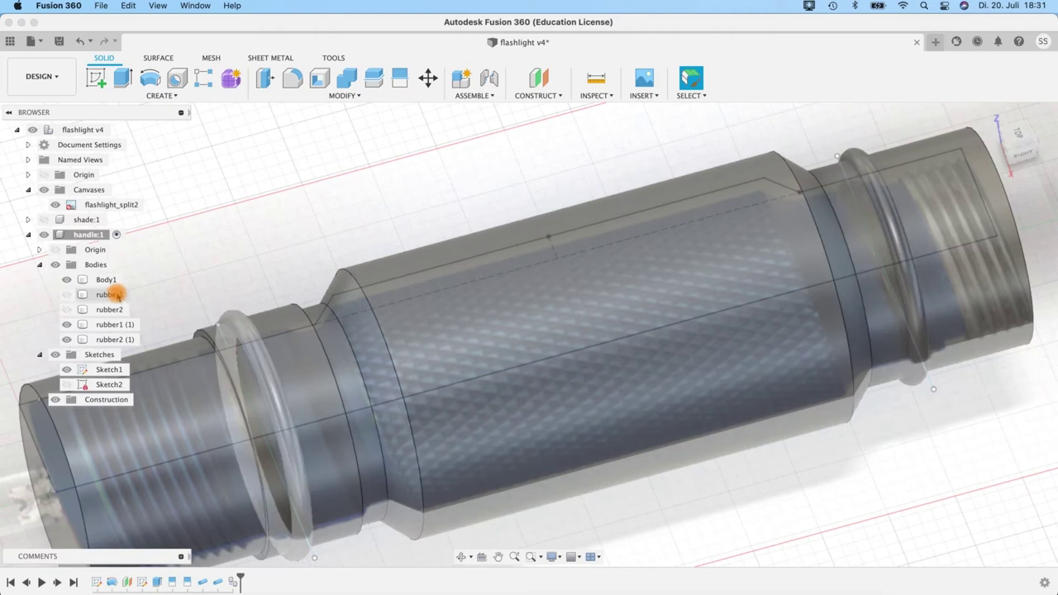
middle_click_drag(283, 227, 476, 149)
middle_click_drag(309, 218, 303, 188, "shift")
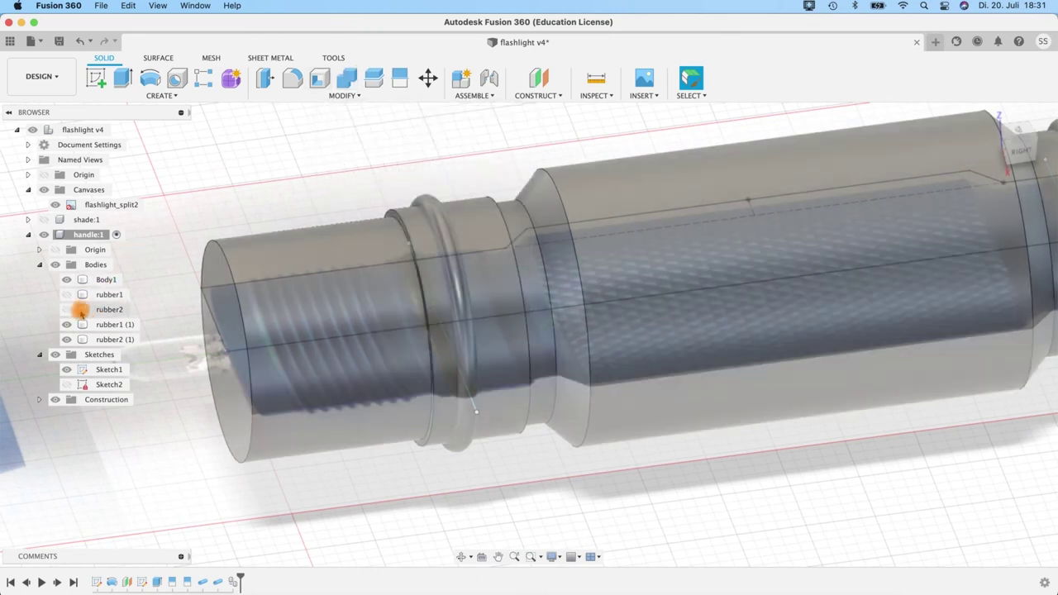
left_click(76, 298)
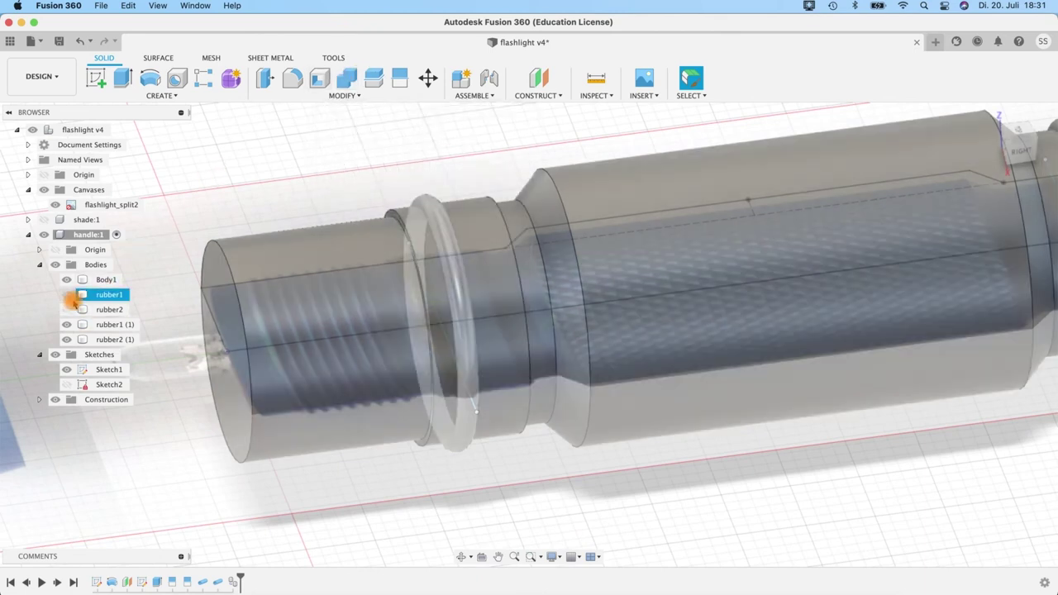
left_click(3, 242)
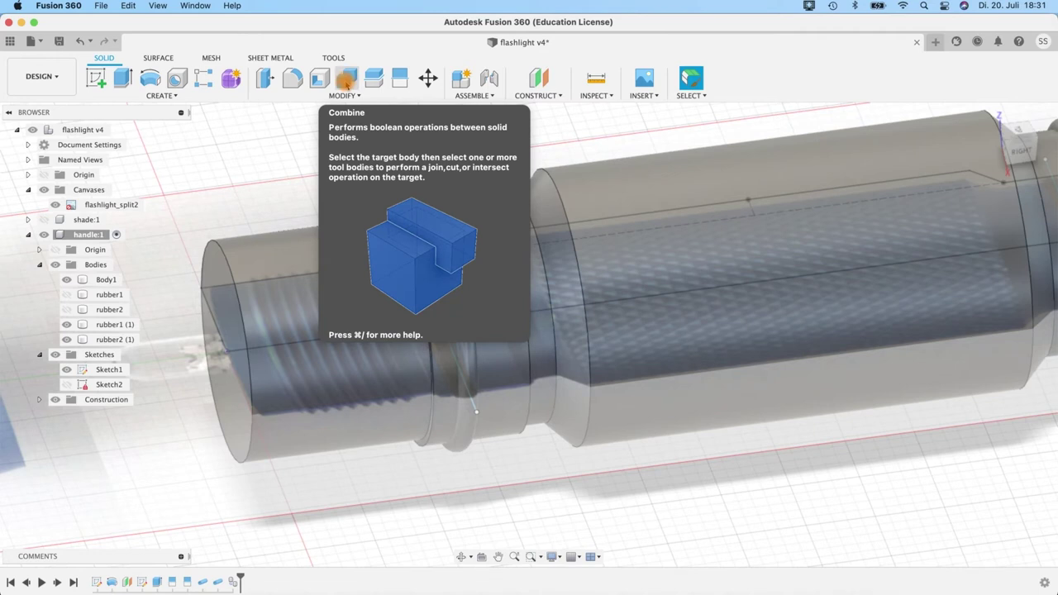
Step: Cut the first ring groove with Combine, using Body1 as target and rubber1 (1) as tool
left_click(347, 79)
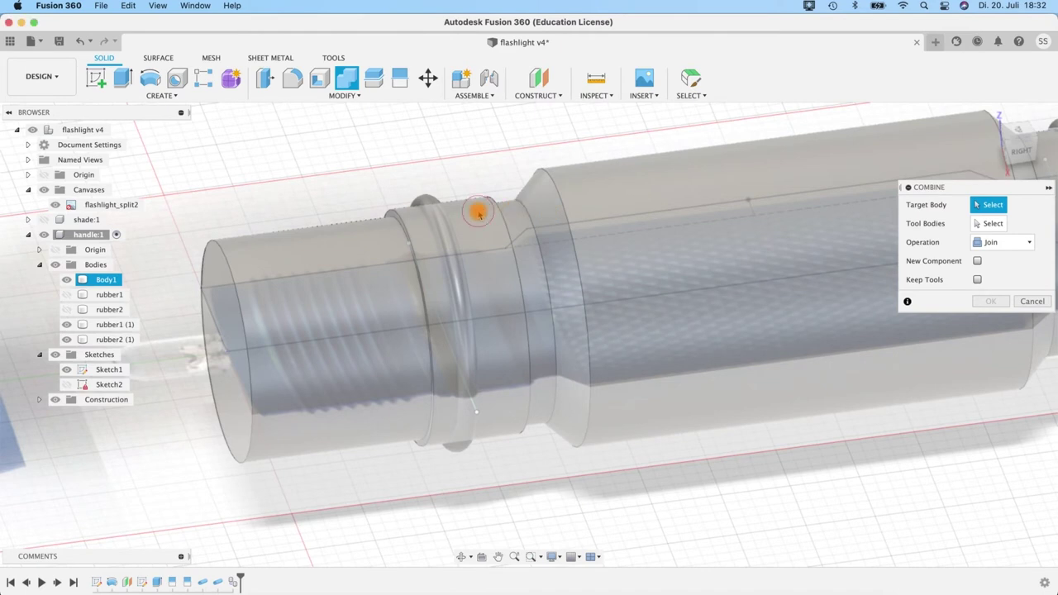
left_click(487, 212)
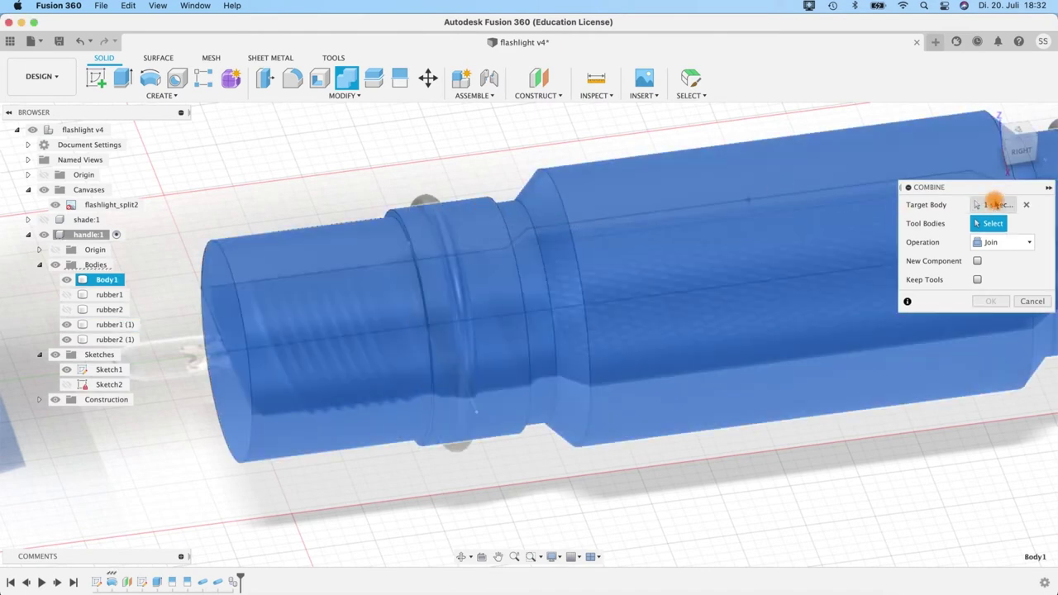
left_click(430, 200)
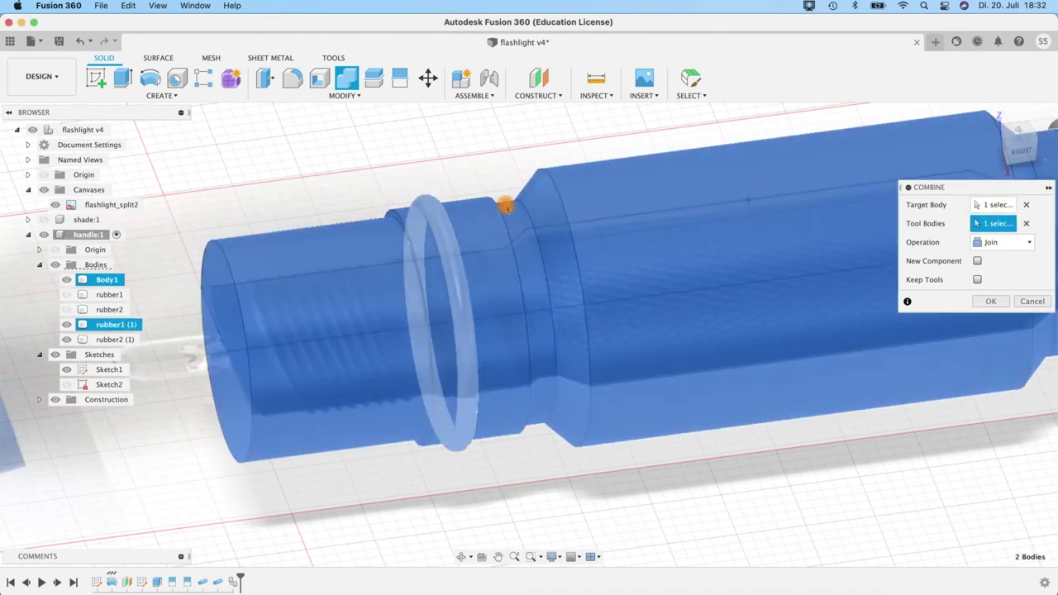
left_click(1025, 242)
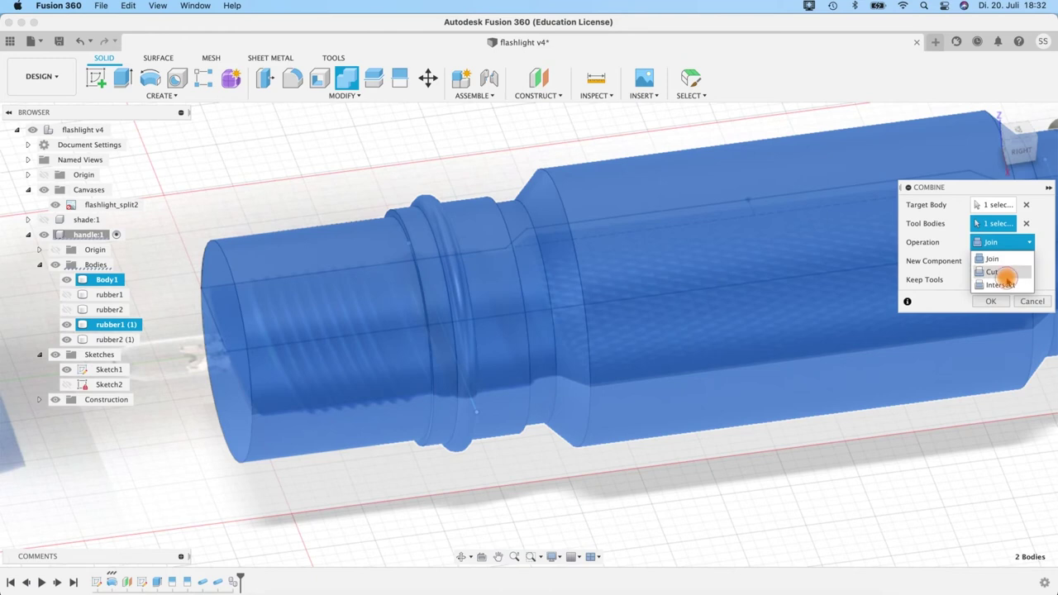
left_click(996, 272)
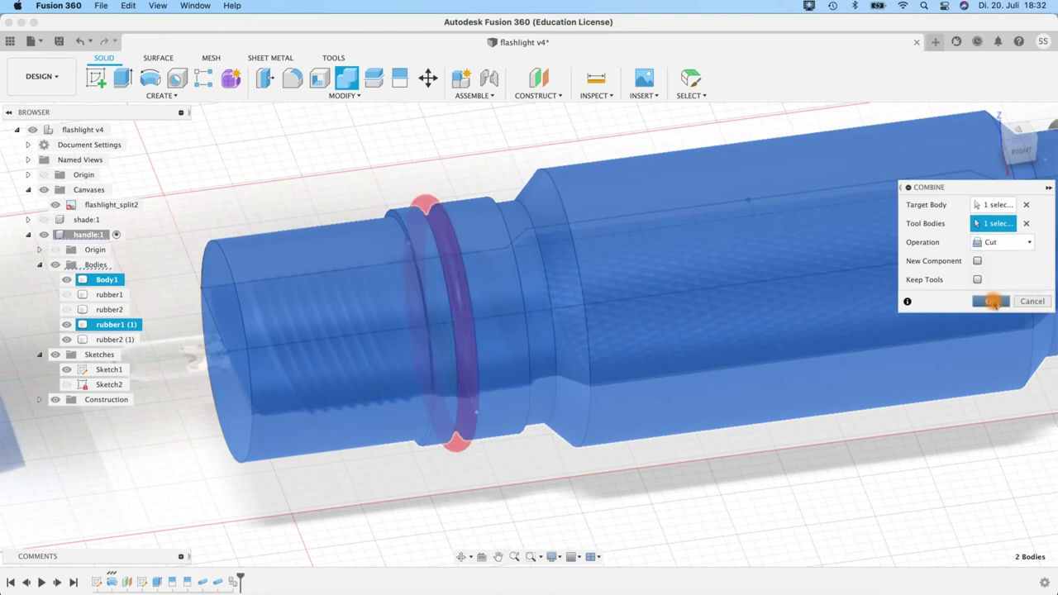
left_click(995, 302)
Step: Cut the second ring groove from Body1 with Combine, using rubber2 (1) as the tool and keeping the tool body
middle_click_drag(444, 173, 237, 204)
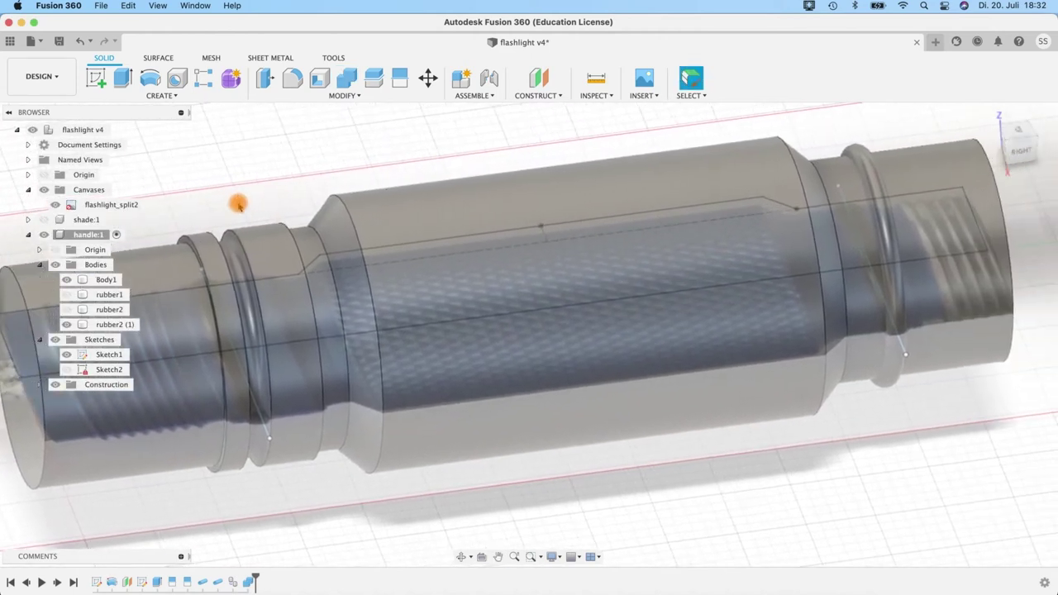
left_click(217, 254)
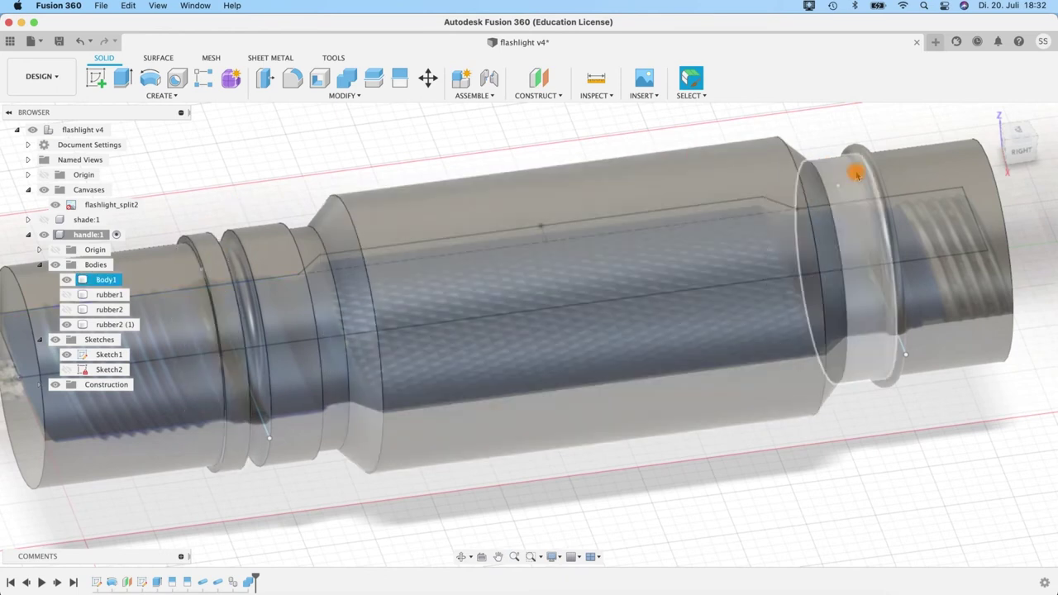
left_click(874, 168)
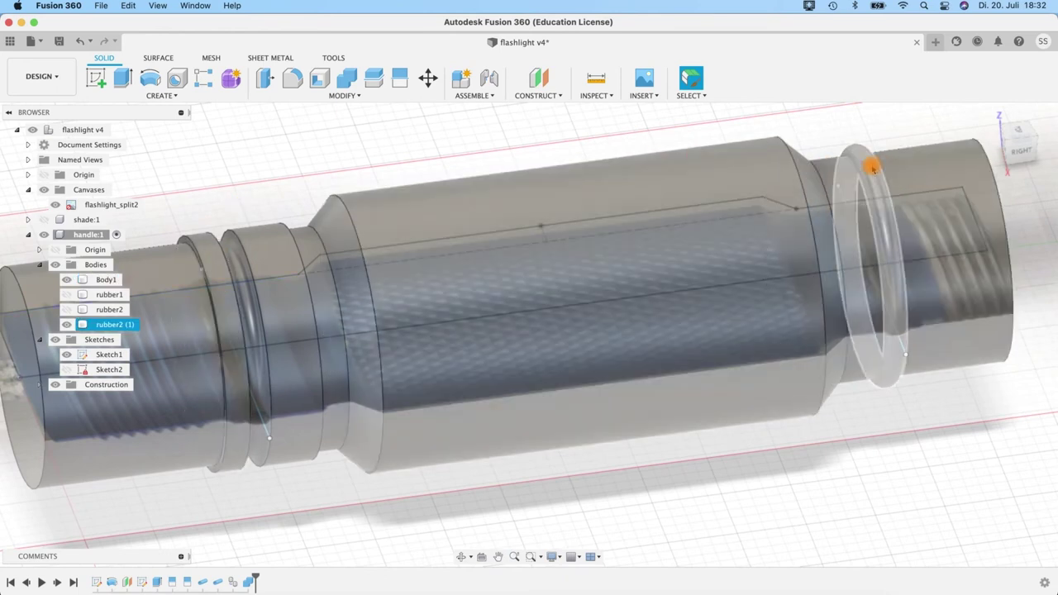
left_click(873, 168)
left_click(694, 130)
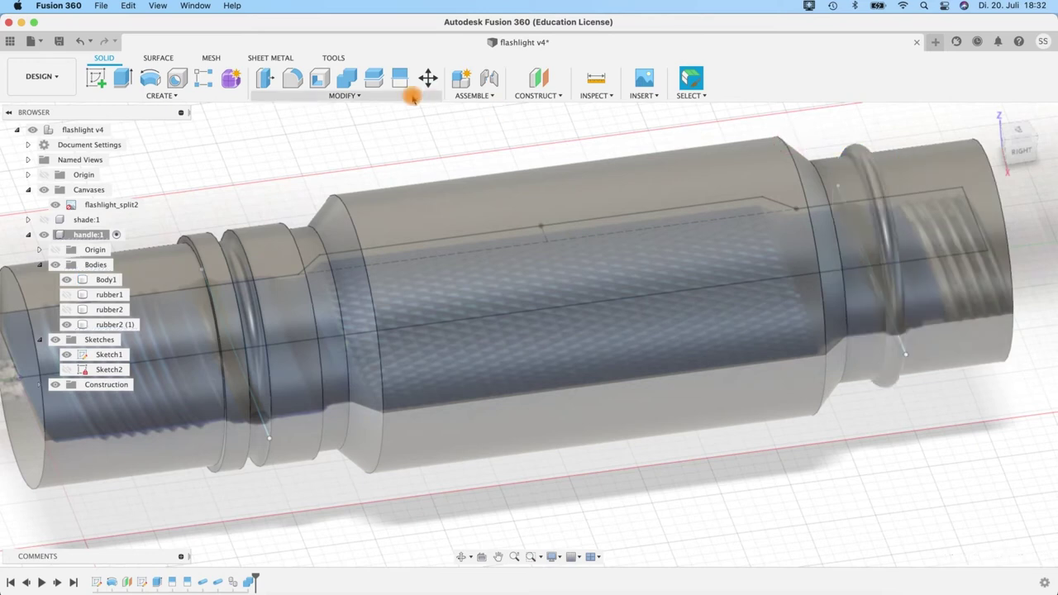
left_click(345, 79)
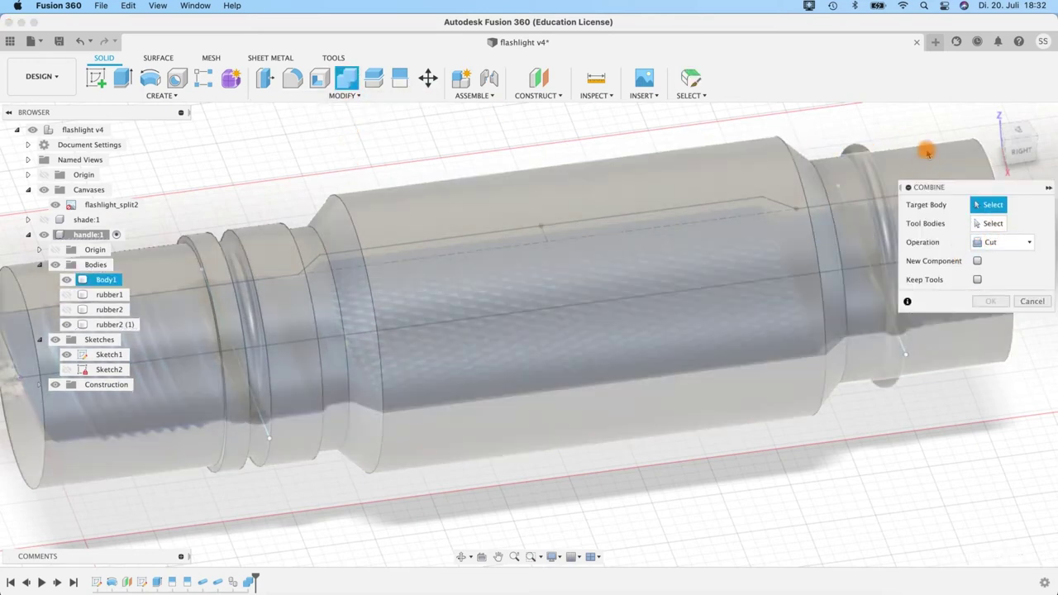
left_click(923, 152)
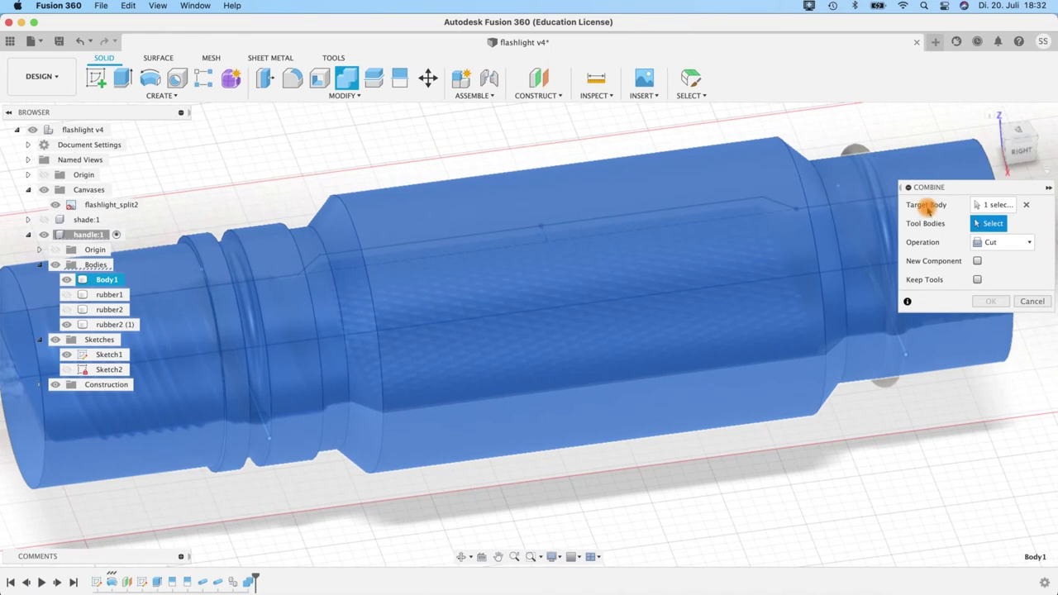
left_click(848, 151)
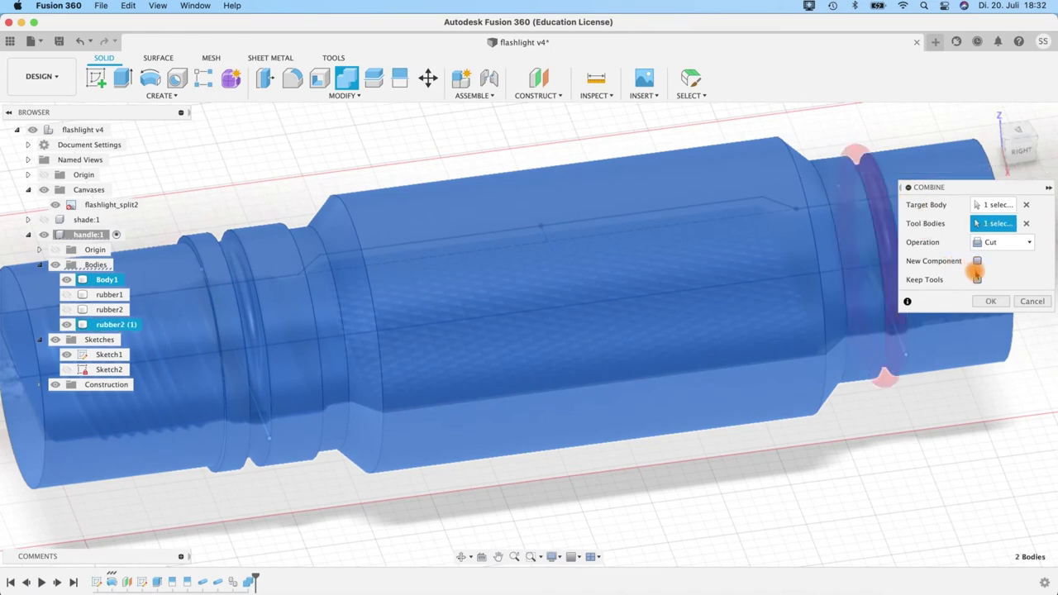
left_click(988, 304)
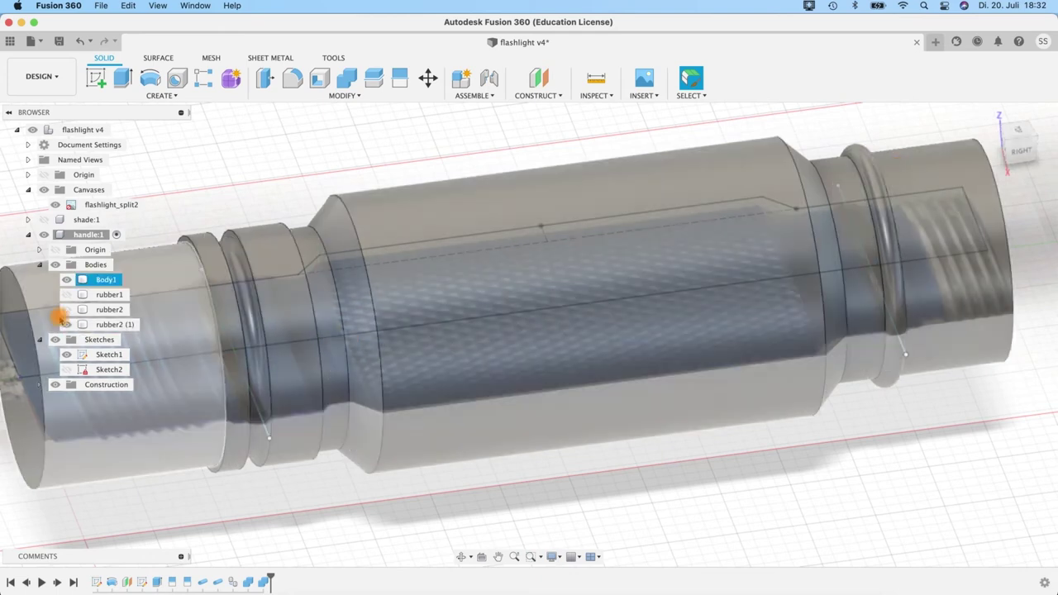
Step: Identify the leftover rubber2 (1) ring on the handle and show the original rubber1 and rubber2 bodies again
left_click(115, 324)
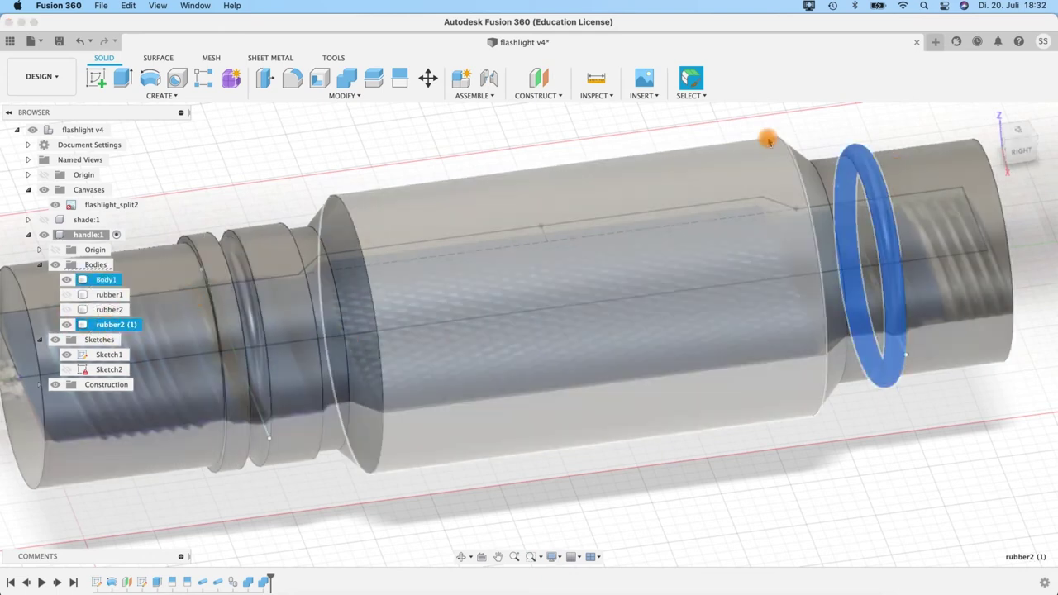
middle_click_drag(786, 152, 589, 175)
left_click(734, 147)
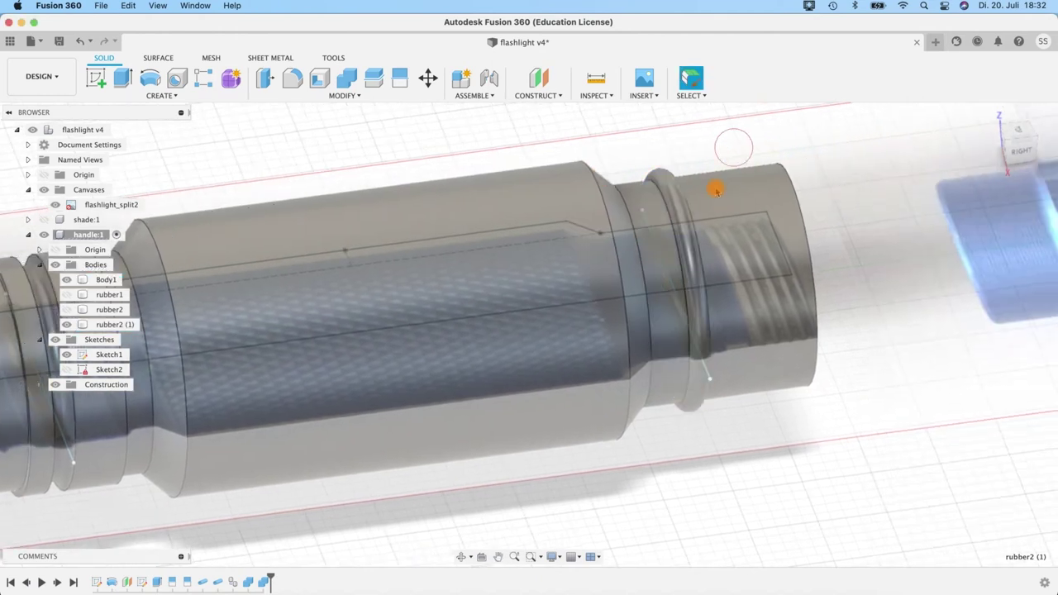
left_click(677, 208)
left_click(755, 203)
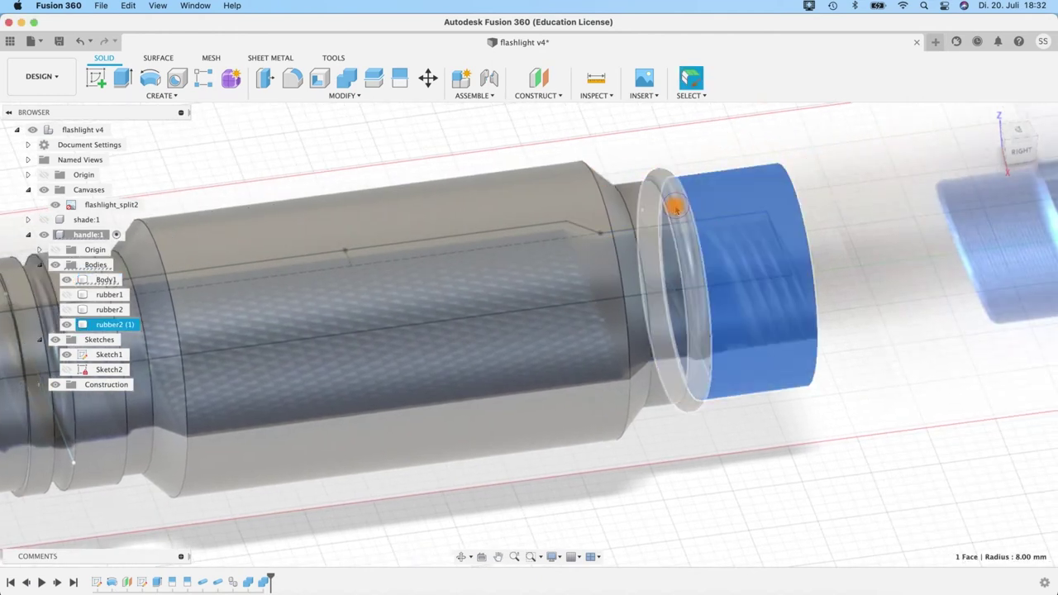
left_click(676, 207)
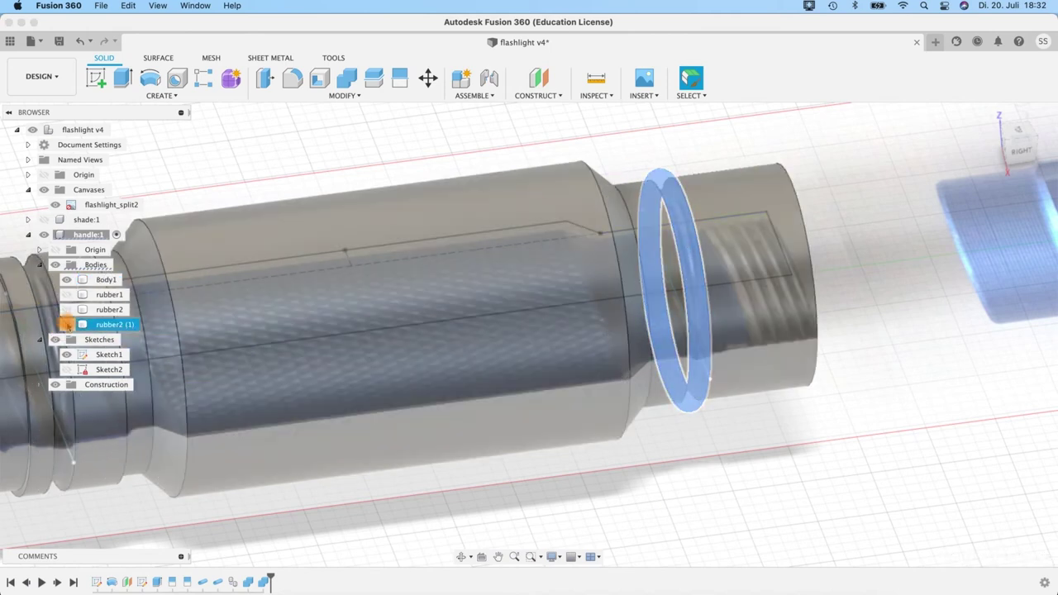
left_click(73, 310)
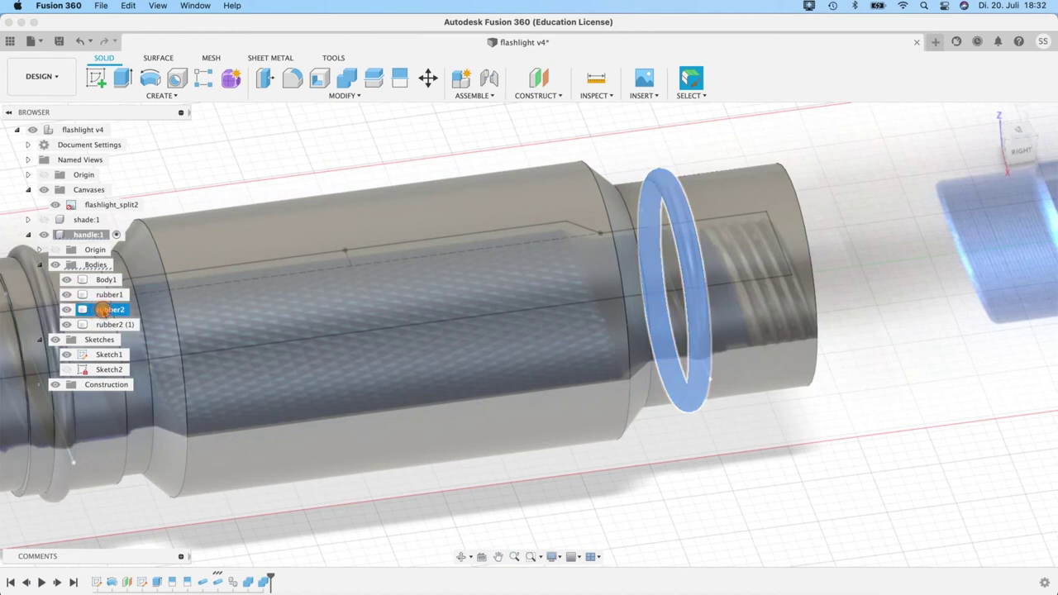
Step: Try deleting the rubber2 body despite its dependent features, and undo the deletion
right_click(105, 311)
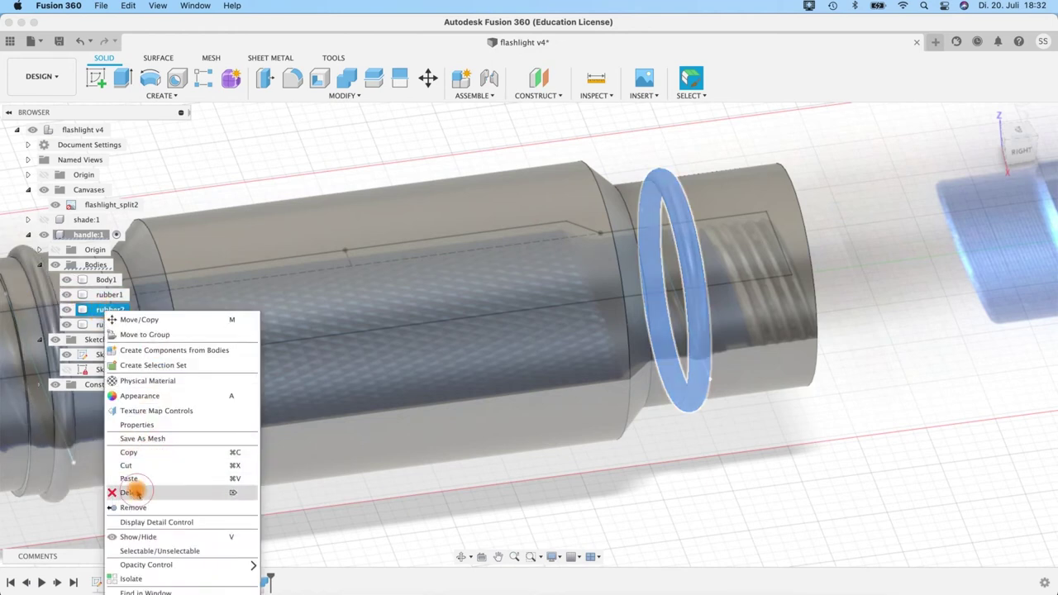
left_click(131, 492)
left_click(455, 324)
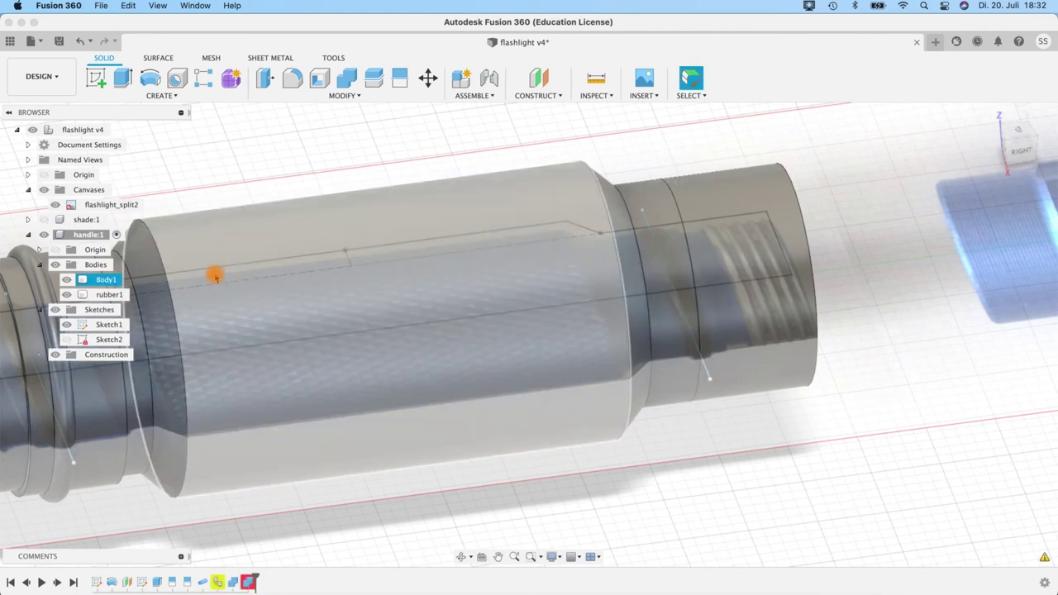
key("super+z")
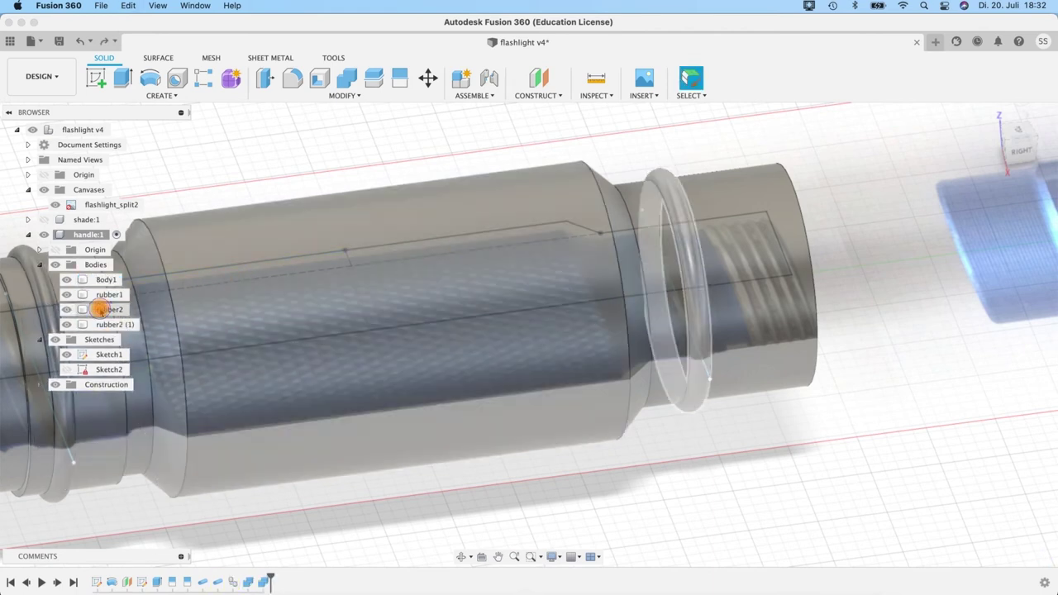
Step: Try deleting the duplicate body rubber2 (1) instead, and undo that deletion as well
right_click(99, 309)
left_click(93, 324)
right_click(106, 324)
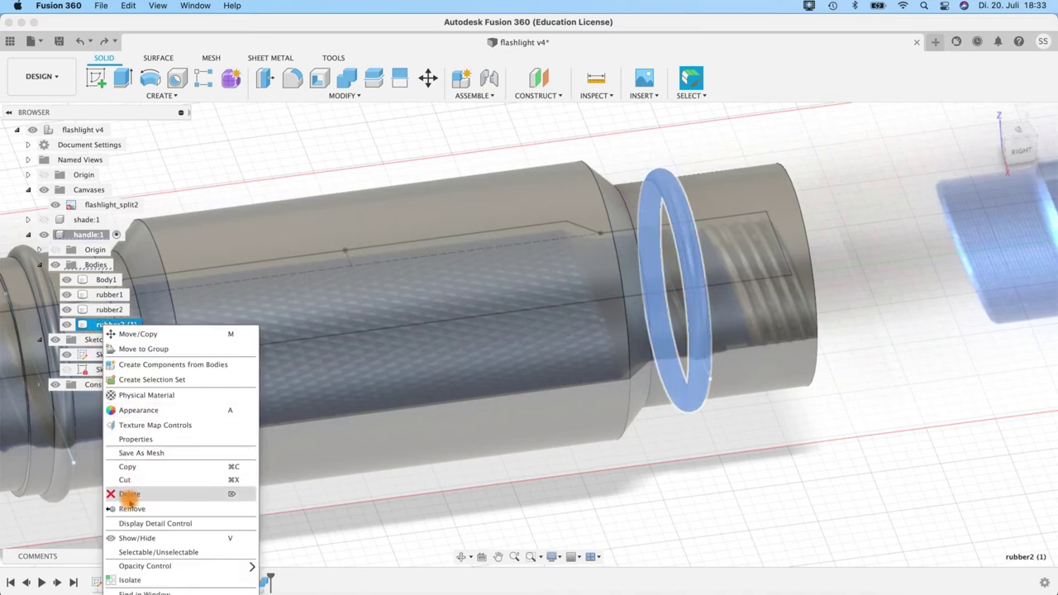
left_click(128, 494)
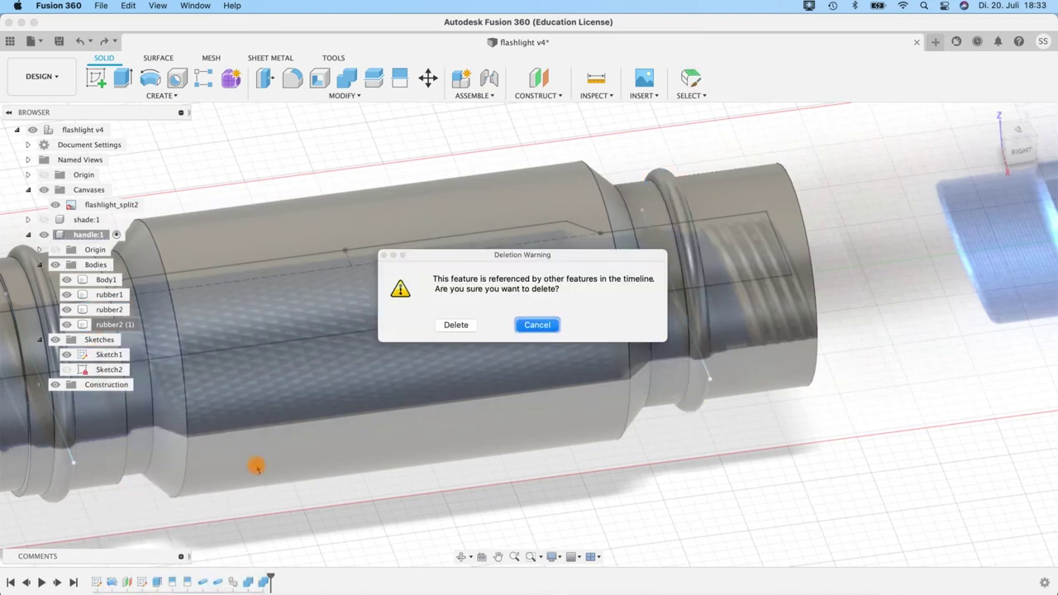
left_click(457, 325)
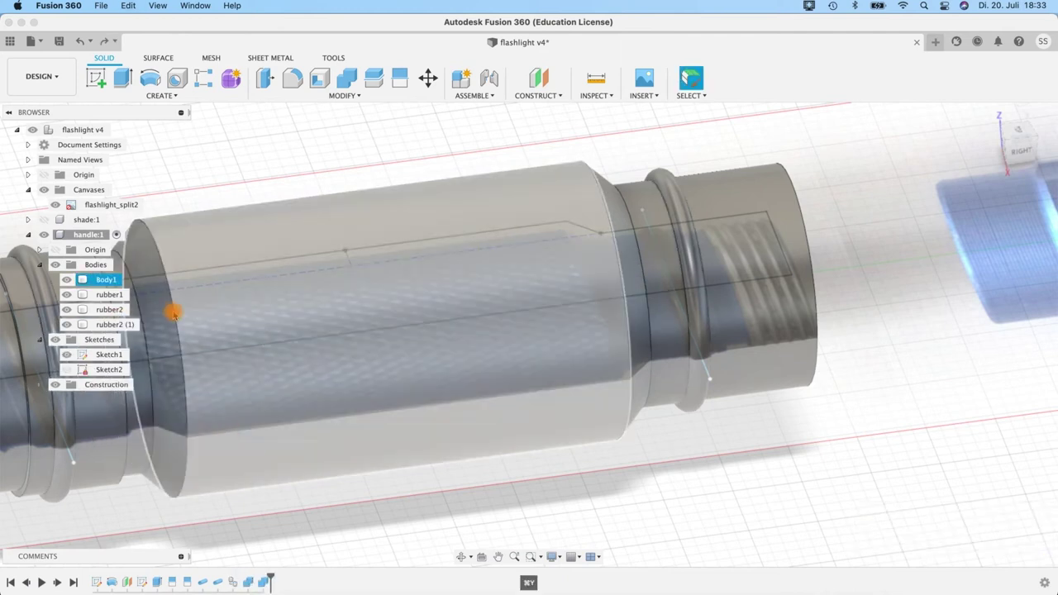
key("super+z")
Step: Take the duplicate body rubber2 (1) out of the handle with Remove, preserving the earlier timeline features
right_click(108, 325)
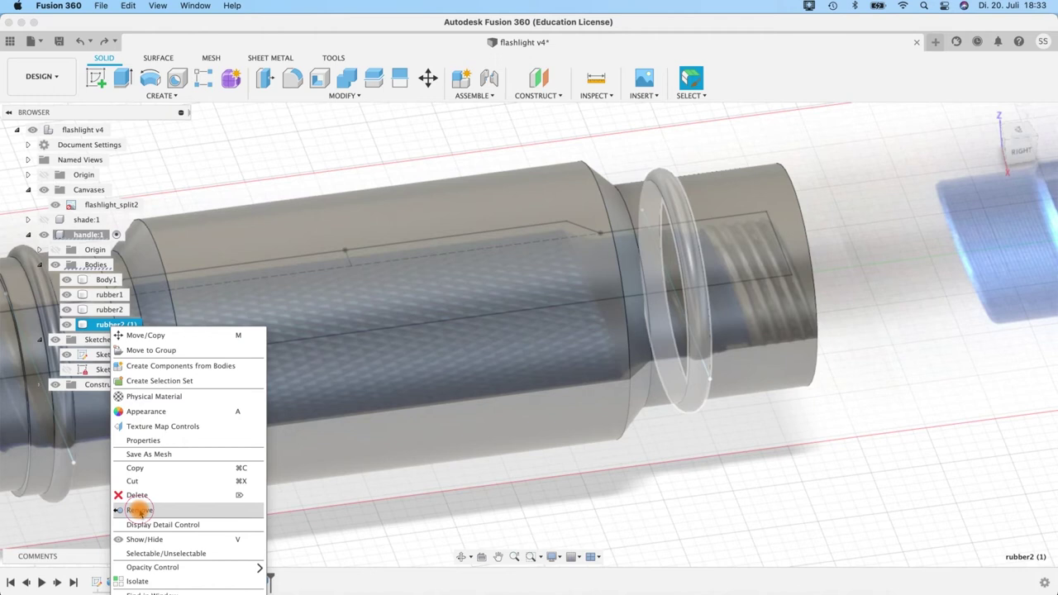
left_click(138, 510)
Step: Examine the handle from several angles to check both rubber rings in their grooves
middle_click_drag(439, 168, 811, 471)
middle_click_drag(826, 463, 818, 508, "shift")
scroll(242, 221, "up", 2)
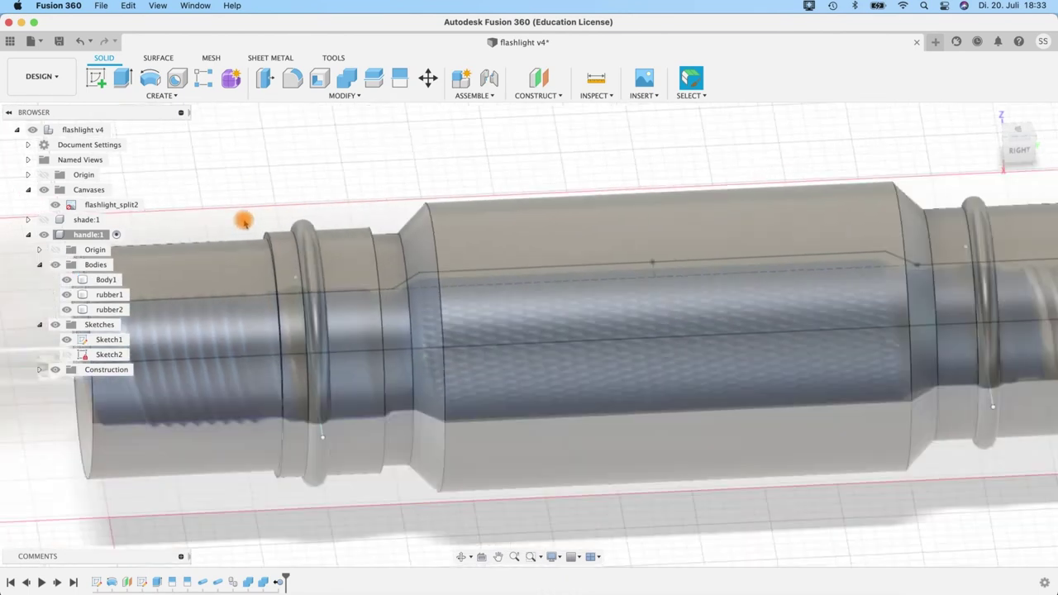
scroll(243, 220, "down", 4)
middle_click_drag(315, 199, 293, 214, "shift")
middle_click_drag(448, 352, 314, 311, "shift")
left_click(315, 311)
key("Escape")
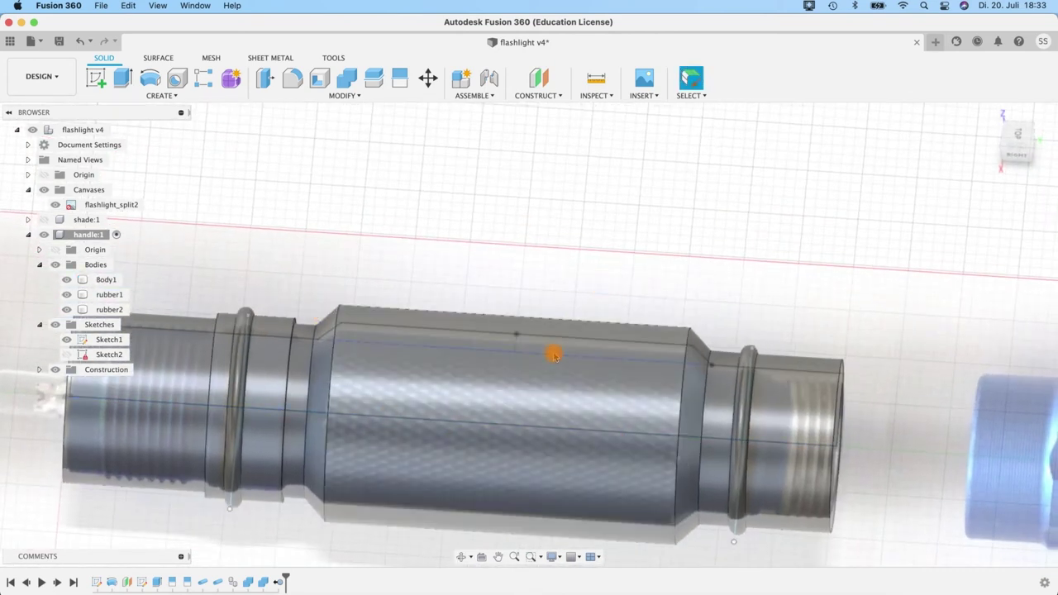
Step: Start a Coil on the handle's front end face, centred on the origin, with a base diameter of 19 mm
scroll(528, 306, "down", 3)
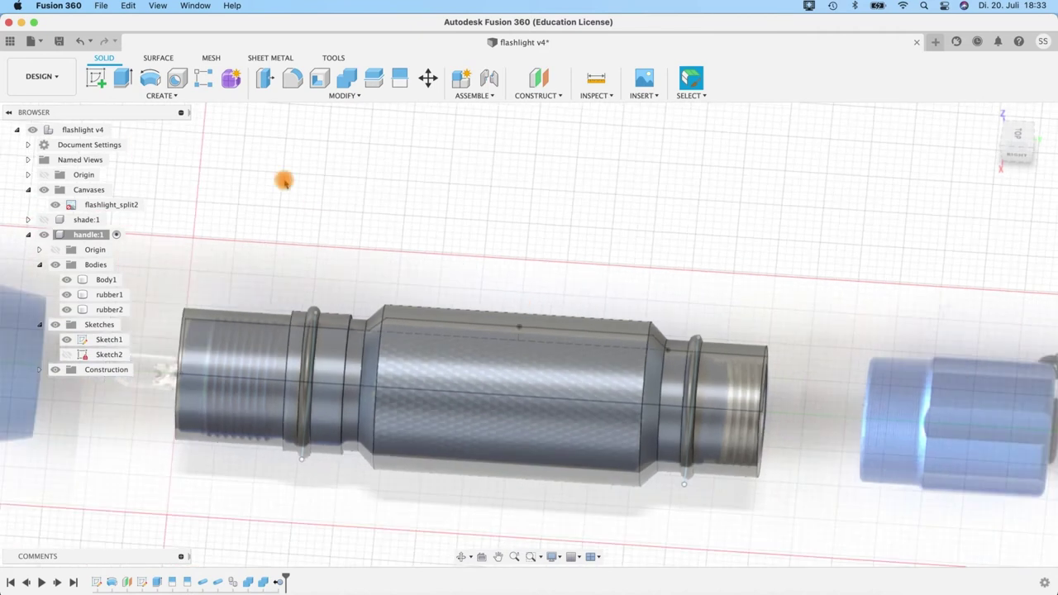
left_click(161, 95)
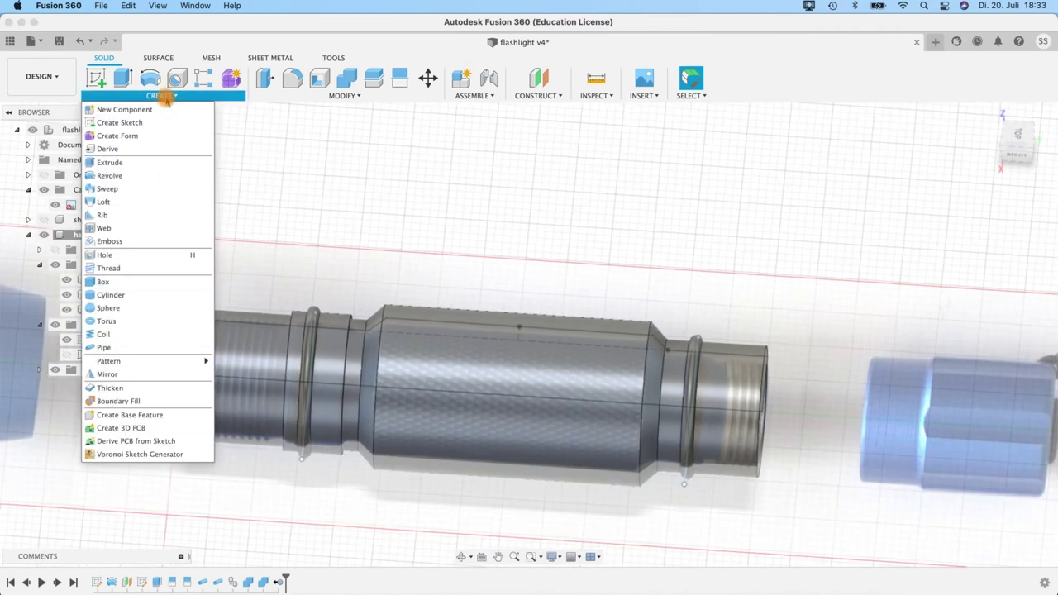
left_click(99, 335)
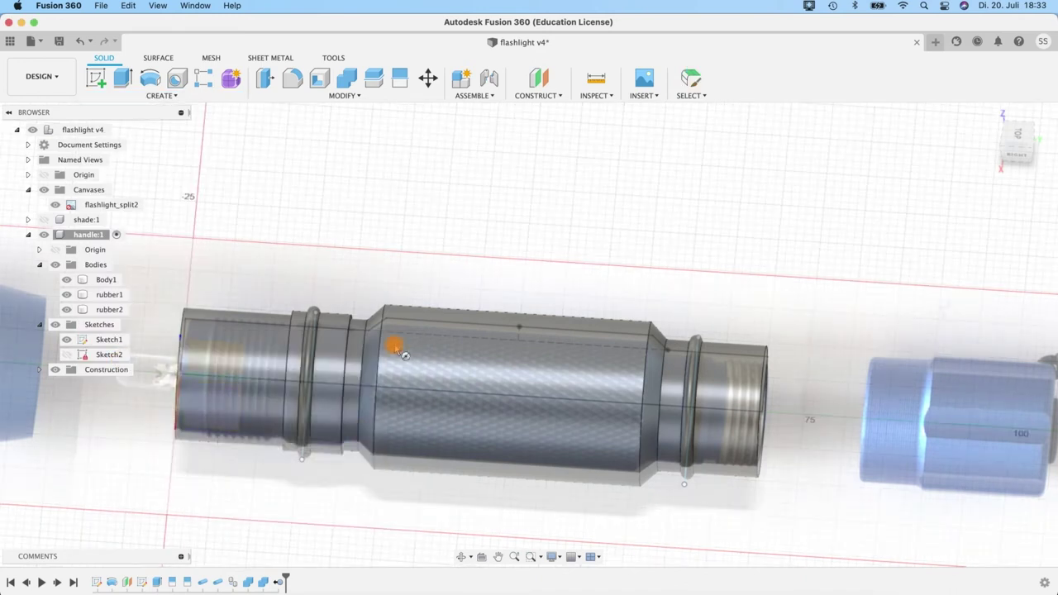
middle_click_drag(739, 402, 334, 371, "shift")
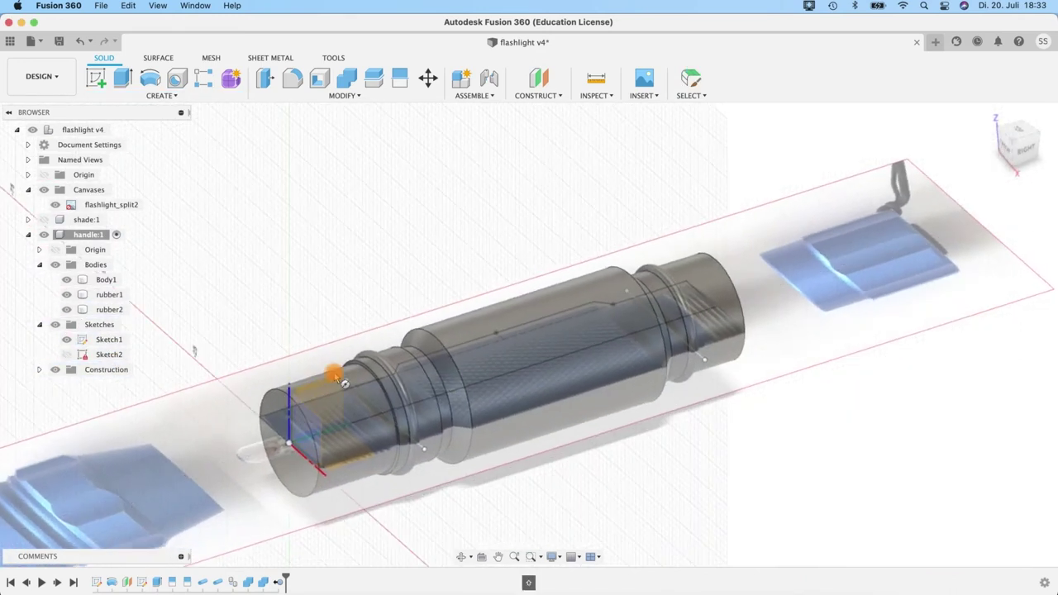
left_click(314, 428)
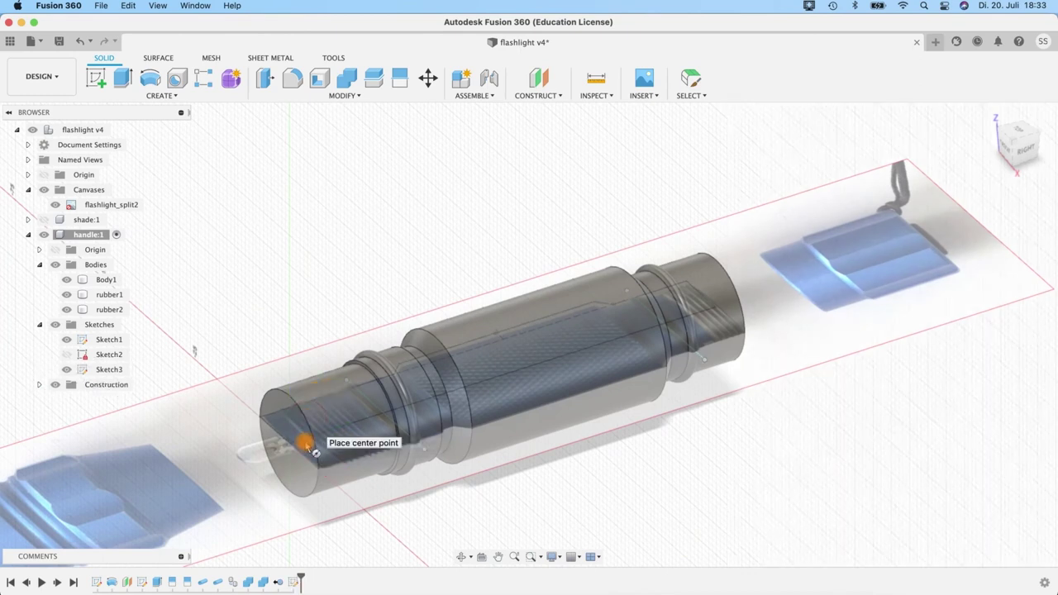
left_click(288, 441)
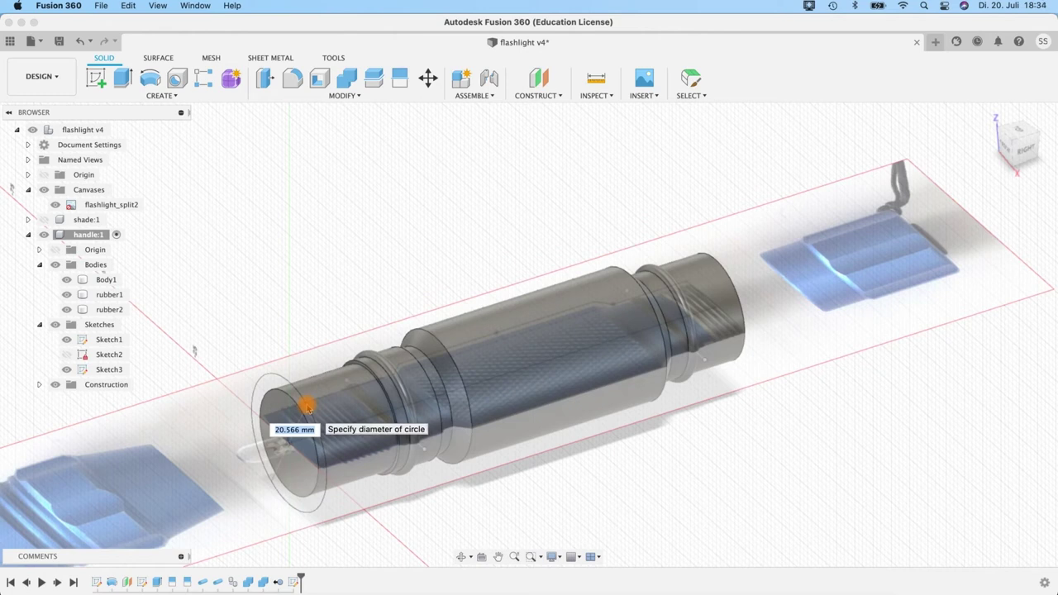
type("19")
key("Tab")
key("Return")
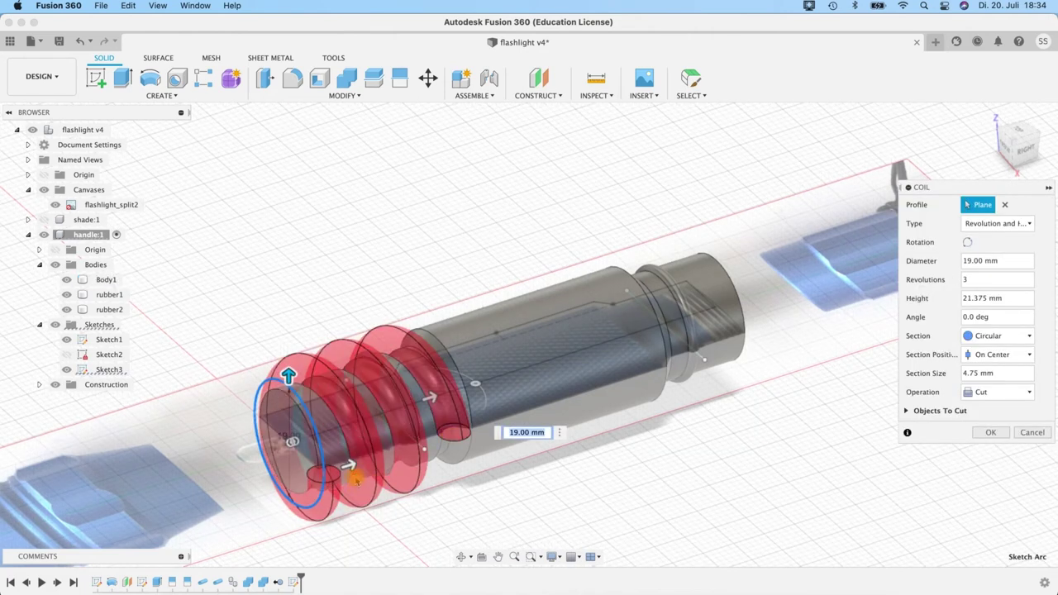
Step: Reduce the coil's section size to about 2.97 mm and set its revolutions to 2
mouse_move(353, 467)
left_mouse_down()
mouse_move(456, 445)
mouse_move(331, 473)
mouse_move(383, 456)
mouse_move(344, 468)
left_mouse_up()
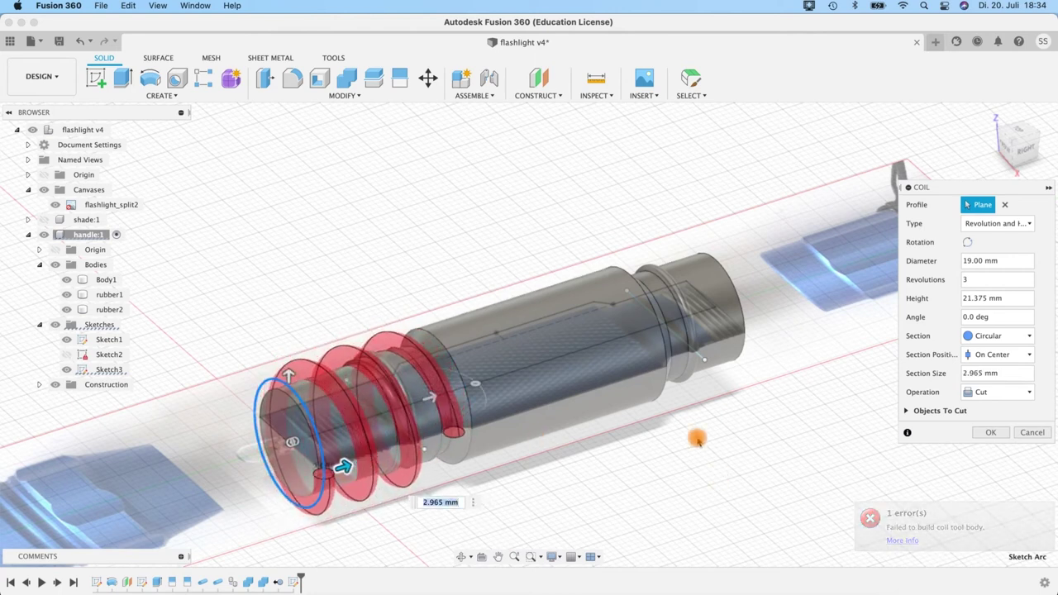
scroll(698, 440, "up", 1)
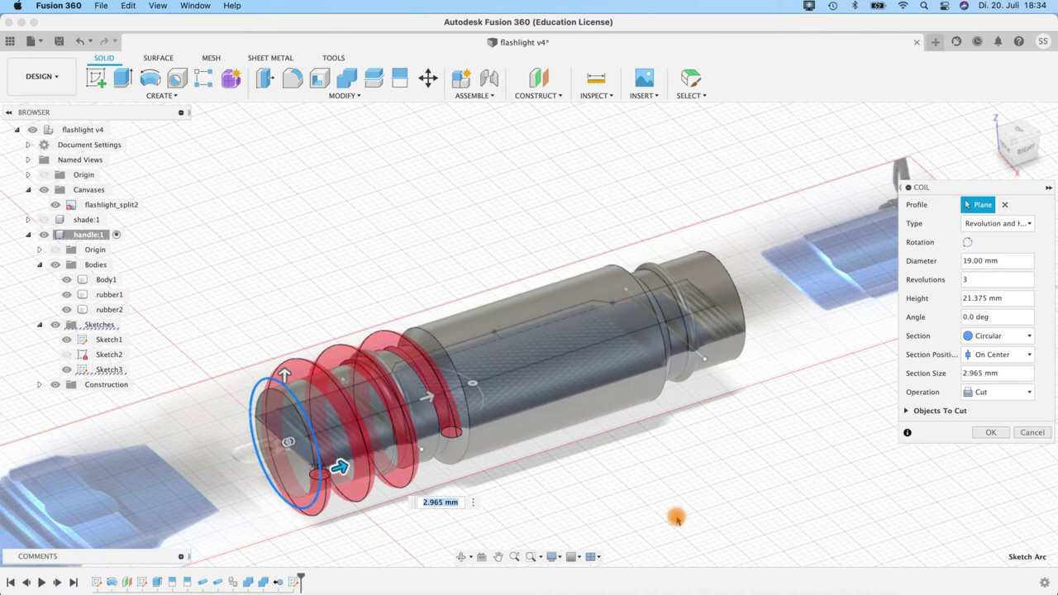
scroll(676, 518, "up", 2)
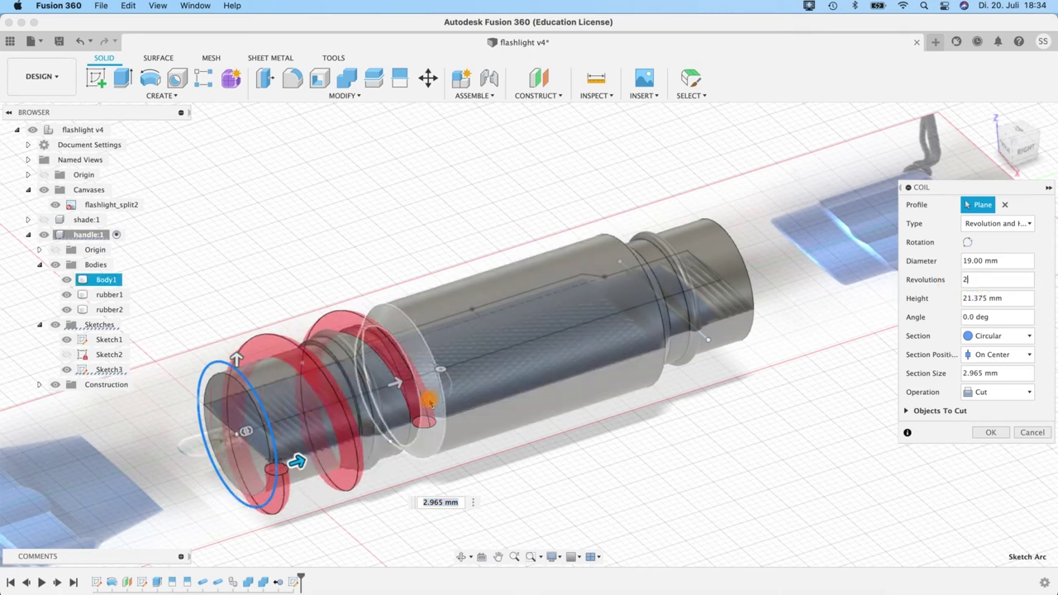
Step: Stretch the coil along the handle to a height of about 109.45 mm and set its revolutions to 1
left_click_drag(397, 383, 997, 132)
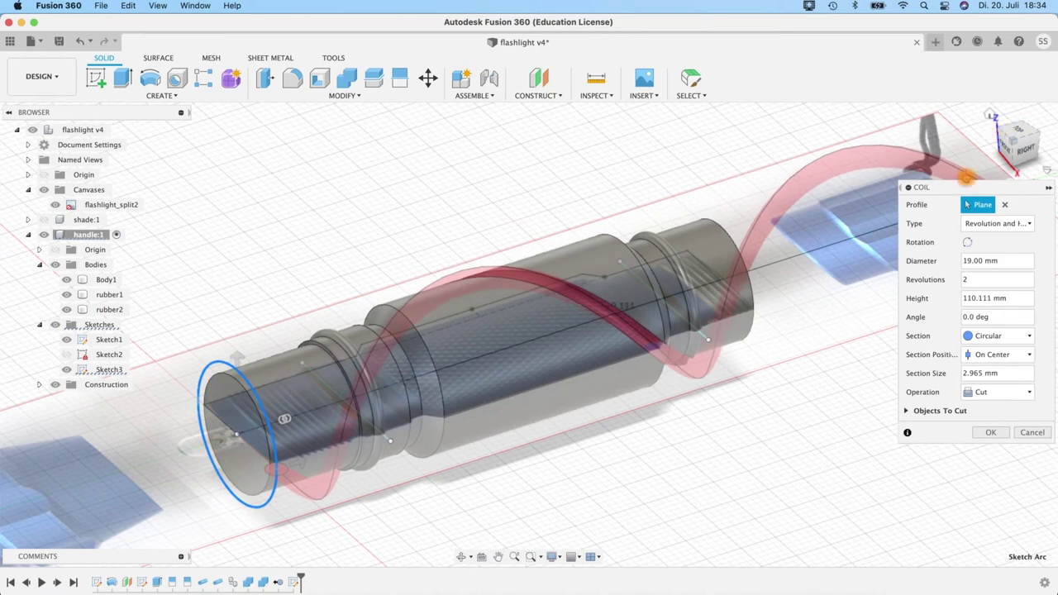
left_click_drag(967, 176, 966, 178)
left_click(973, 281)
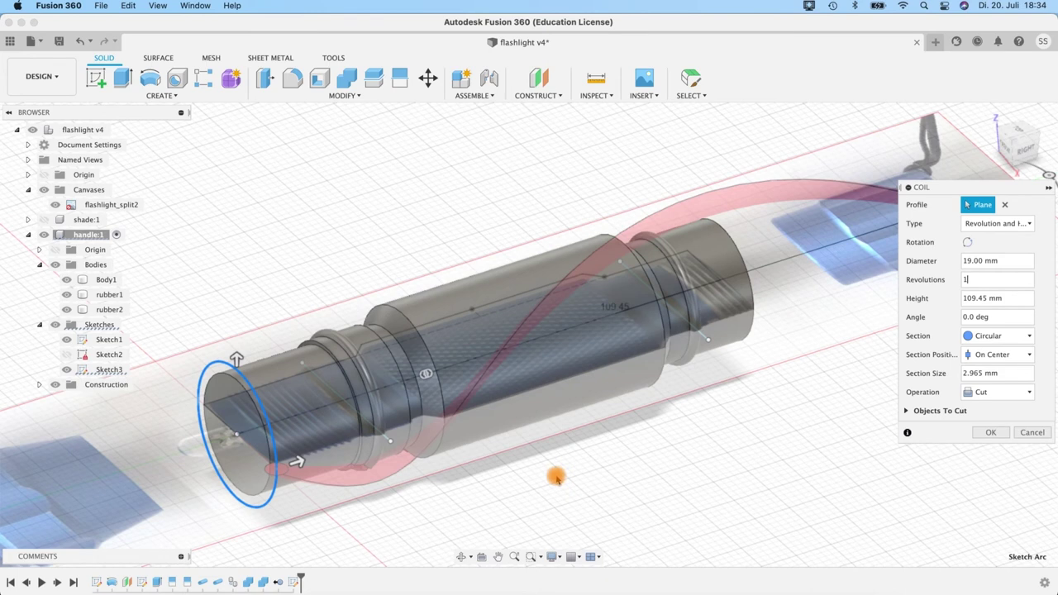
middle_click_drag(548, 453, 477, 333, "shift")
middle_click_drag(491, 495, 340, 323)
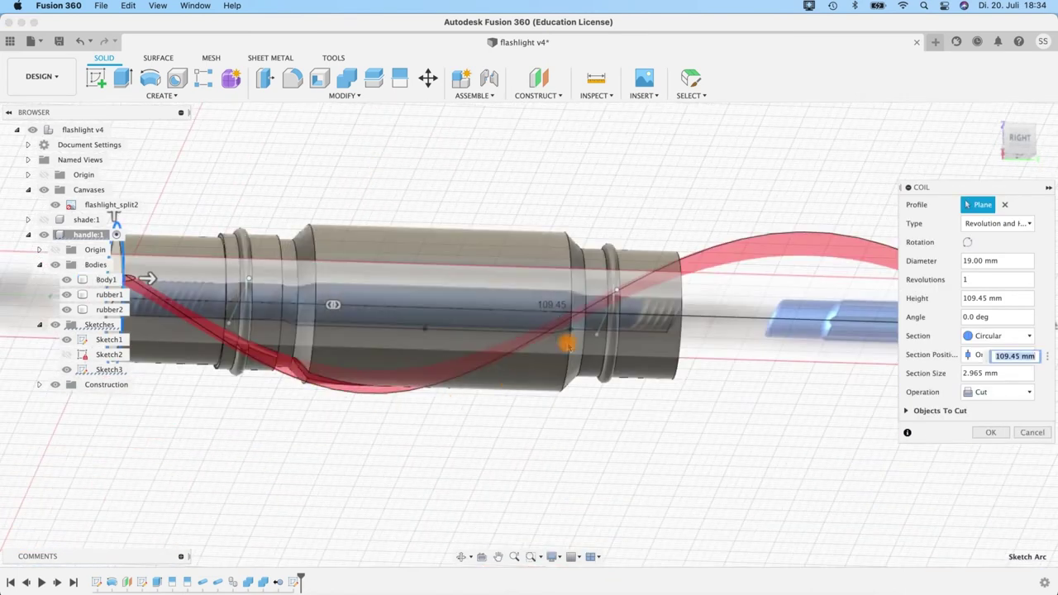
middle_click_drag(491, 501, 702, 416, "shift")
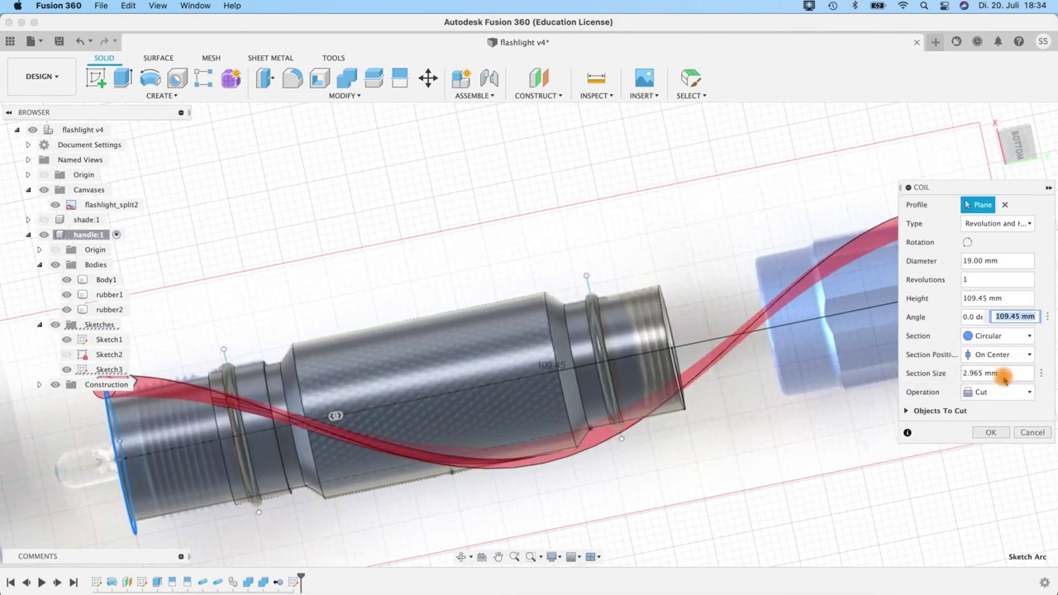
Step: Give the coil a Triangular (Internal) section with a section size of 0.2 mm
left_click(996, 335)
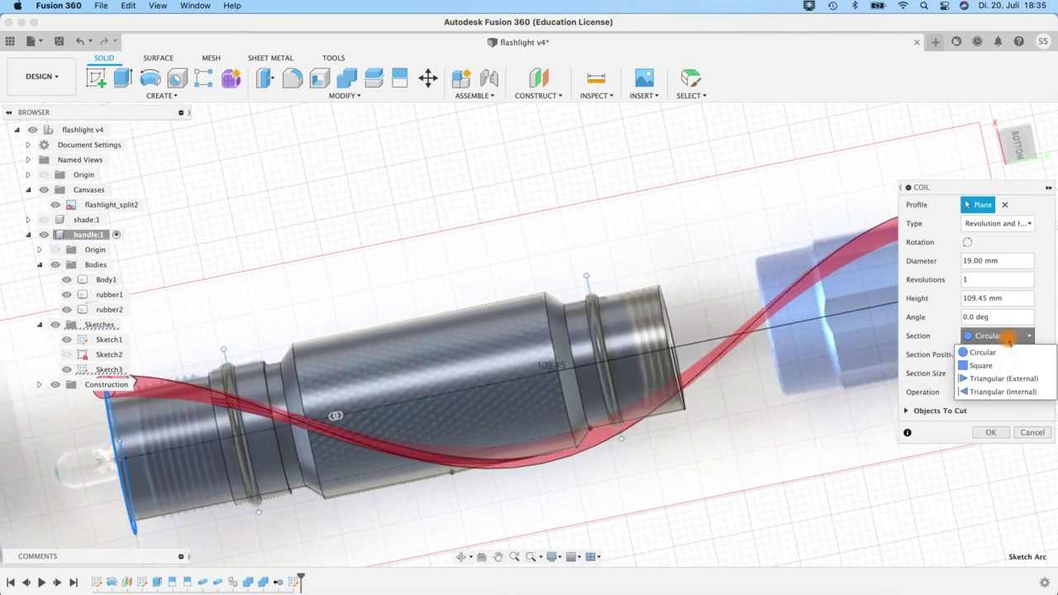
left_click(987, 392)
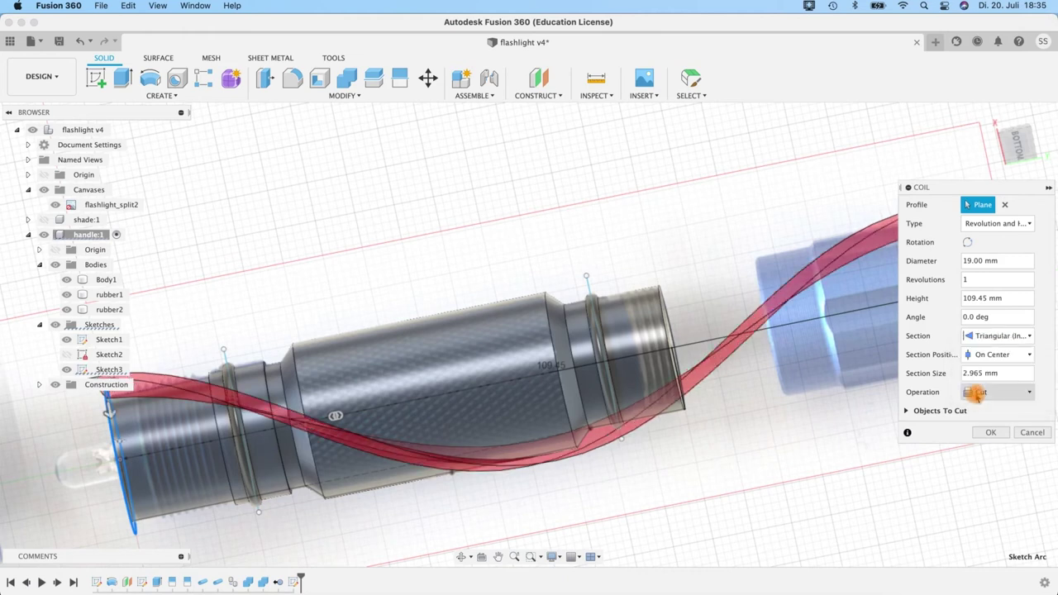
middle_click_drag(664, 452, 315, 484, "shift")
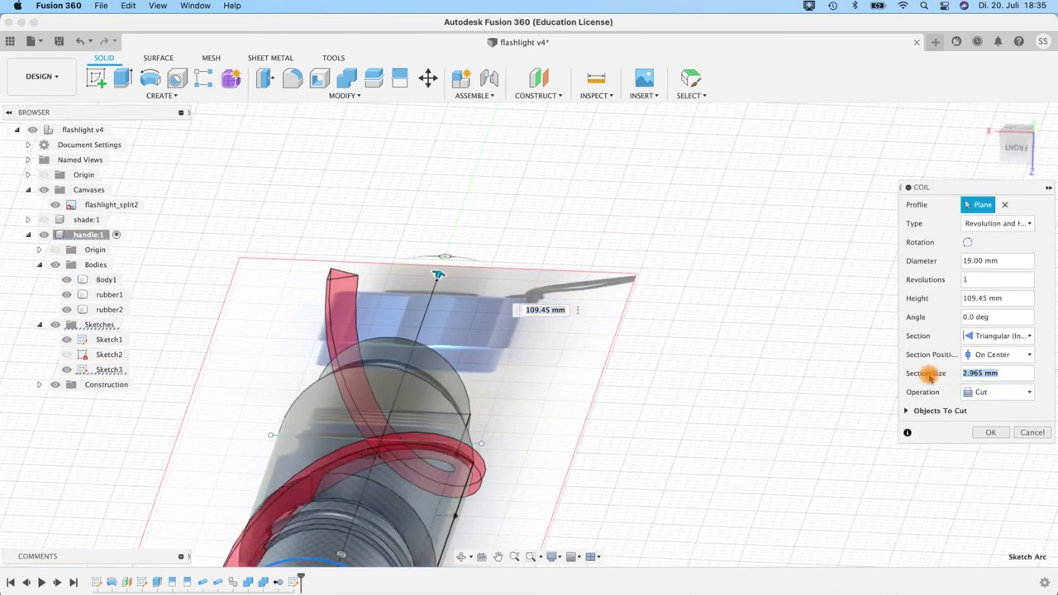
type("0.2")
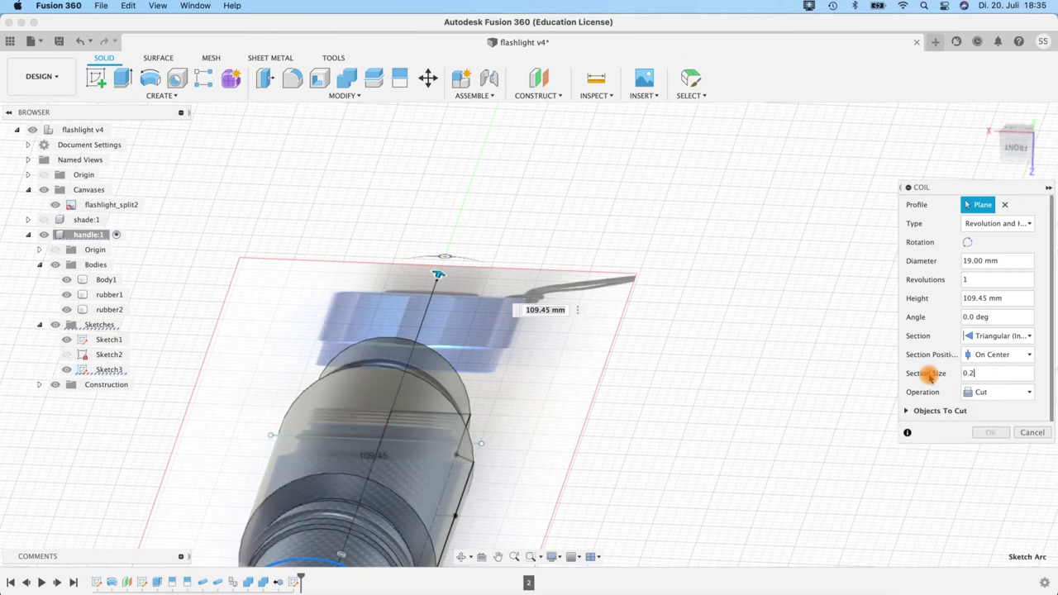
scroll(497, 405, "up", 6)
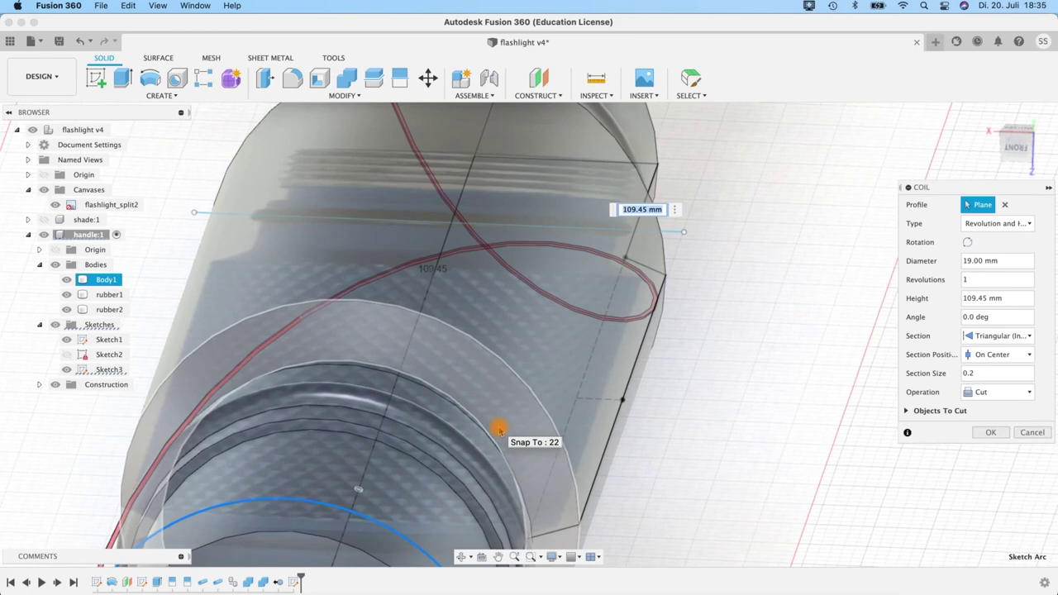
middle_click_drag(499, 429, 717, 325, "shift")
left_click(978, 373)
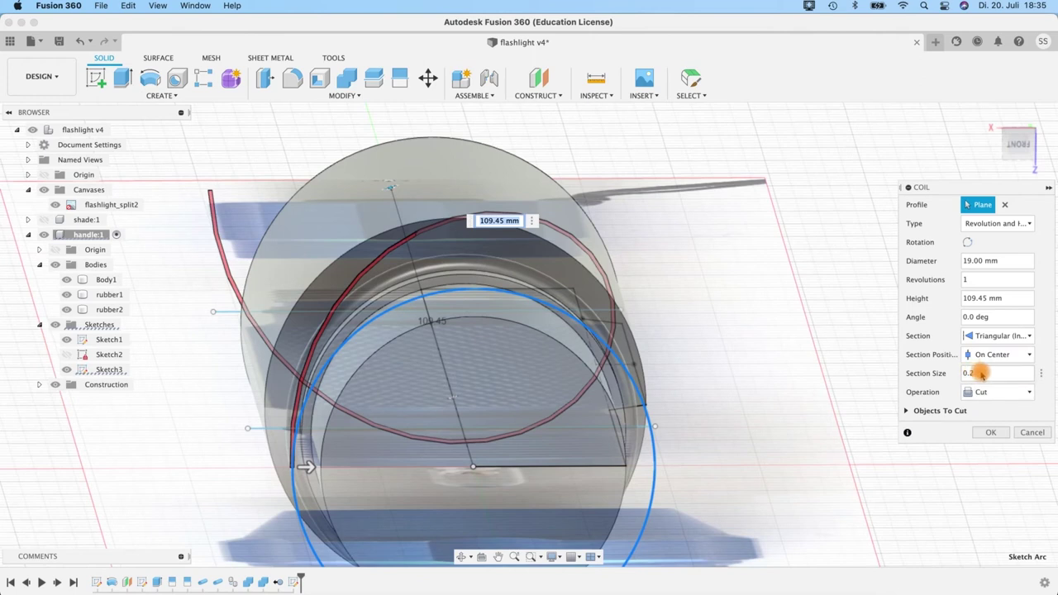
Step: Set the coil's diameter to 20 mm and its section size to 0.4 mm
left_click(994, 317)
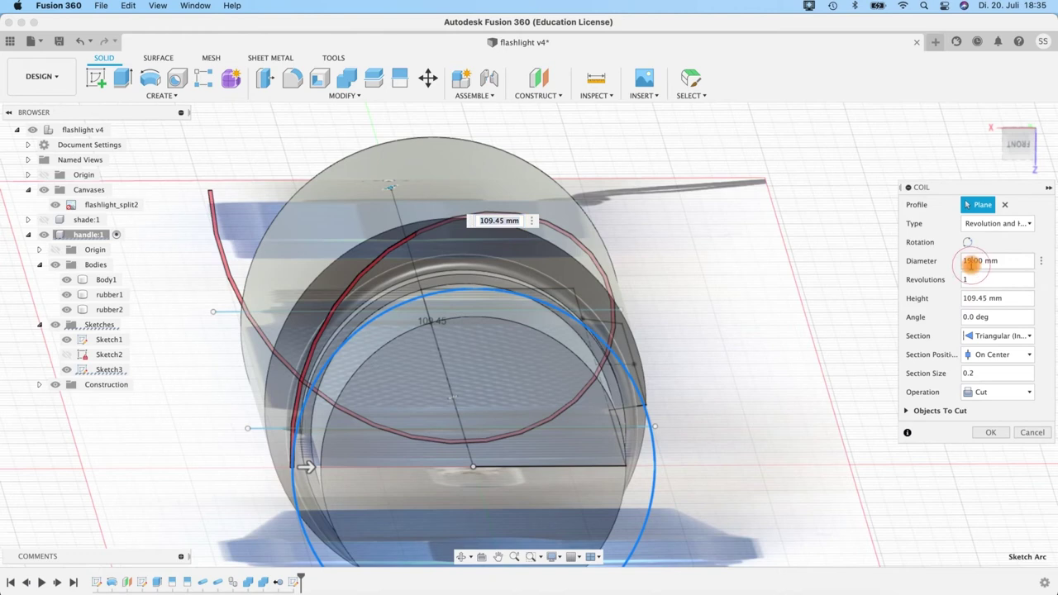
key("Return")
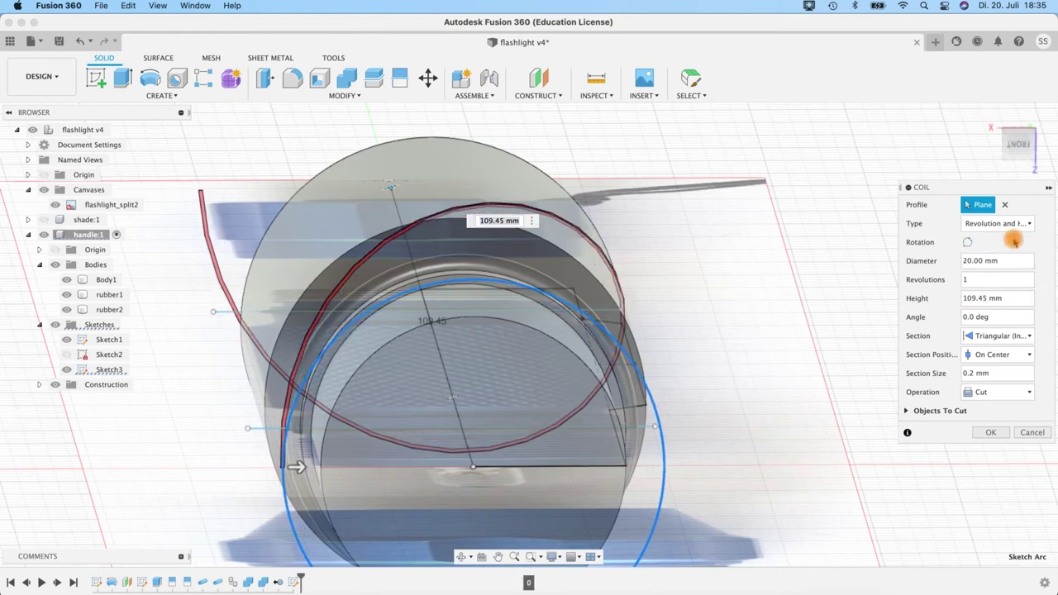
mouse_move(740, 356)
middle_mouse_down("shift")
mouse_move(709, 359)
mouse_move(742, 350)
middle_mouse_up("shift")
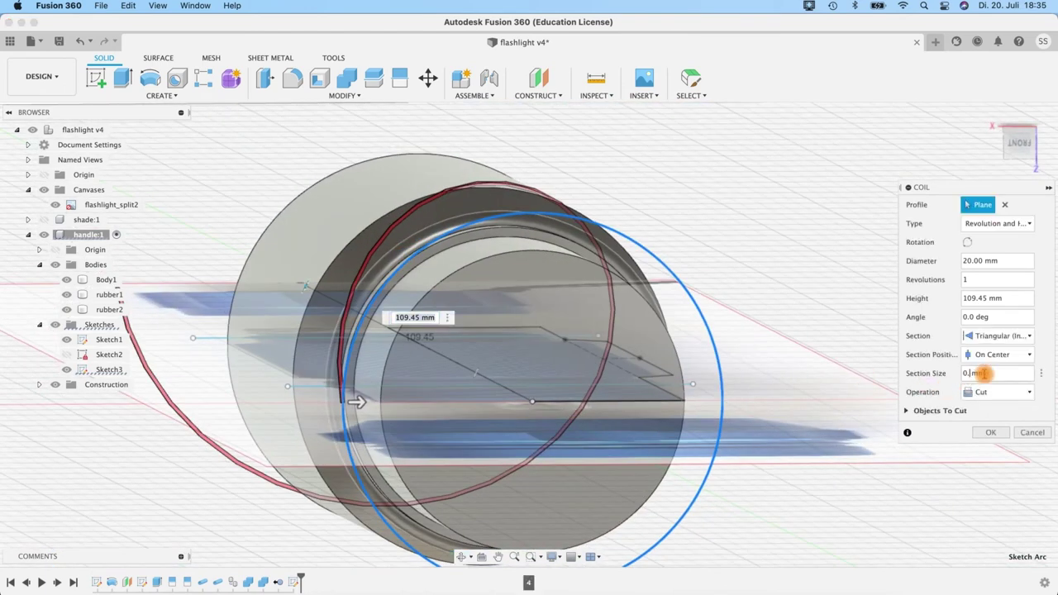
type("4")
key("Return")
Step: Examine the coil's path from several angles, including from below, against the knurled grip in the reference photo
middle_click_drag(472, 256, 733, 226, "shift")
middle_click_drag(576, 447, 775, 451, "shift")
middle_click_drag(798, 142, 467, 277, "shift")
scroll(818, 265, "up", 2)
scroll(818, 265, "down", 8)
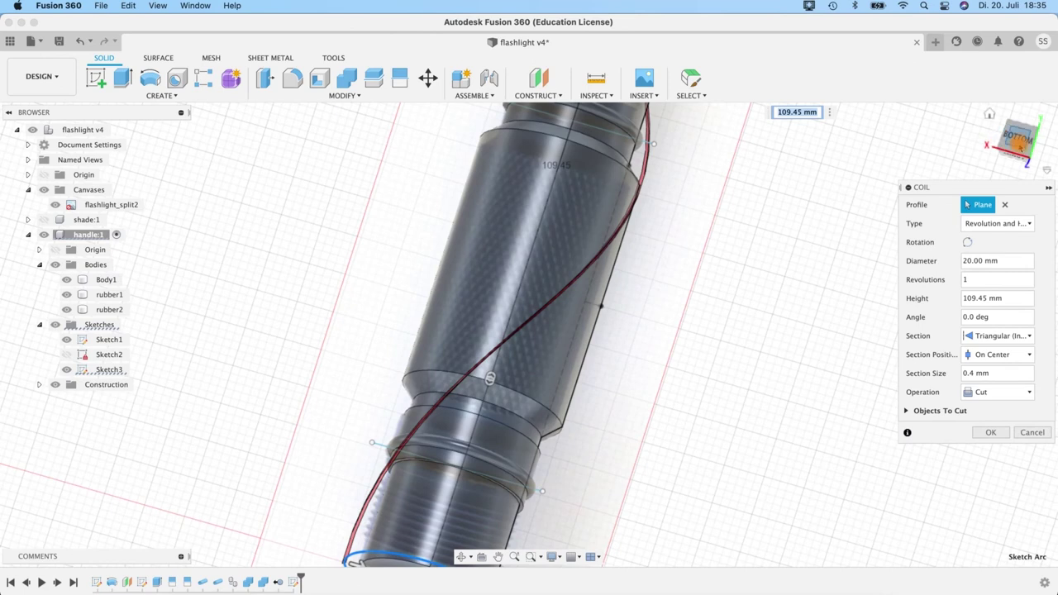
middle_click_drag(1006, 167, 954, 187, "shift")
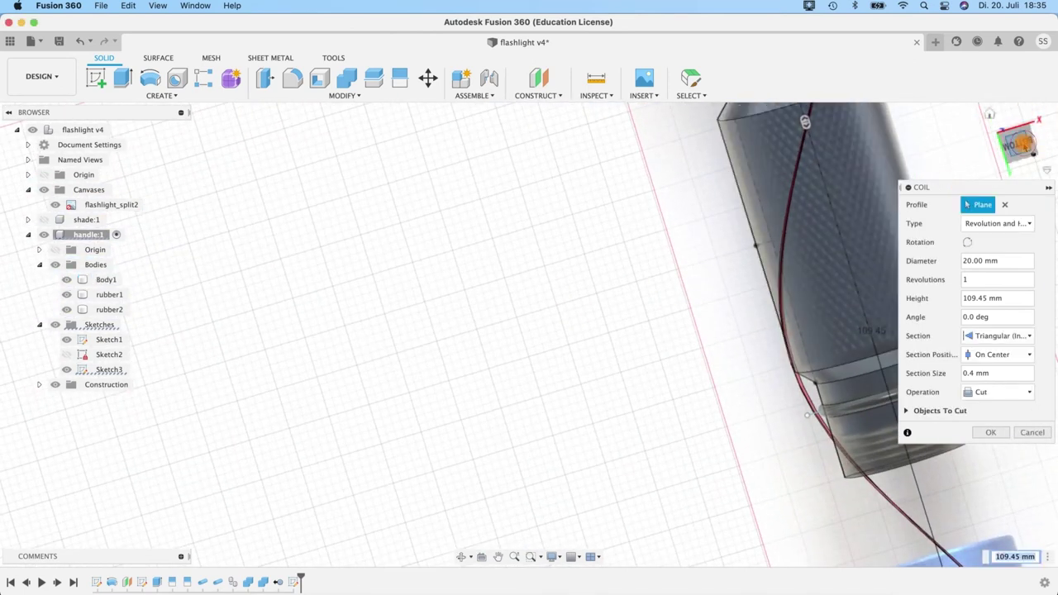
left_click(1022, 145)
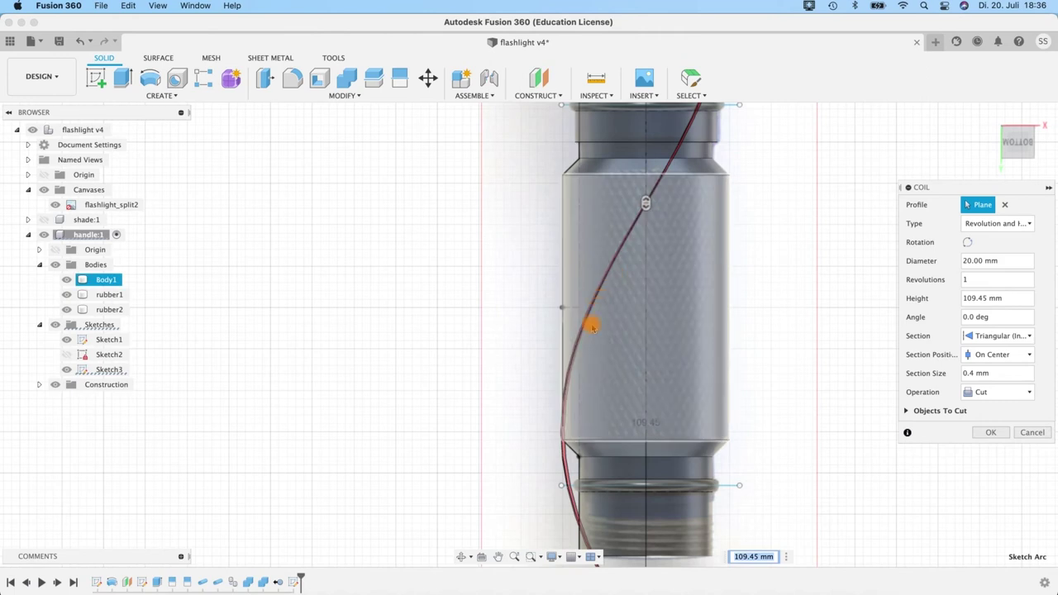
left_click(988, 113)
left_click_drag(1014, 300, 924, 298)
middle_click_drag(628, 416, 405, 347, "shift")
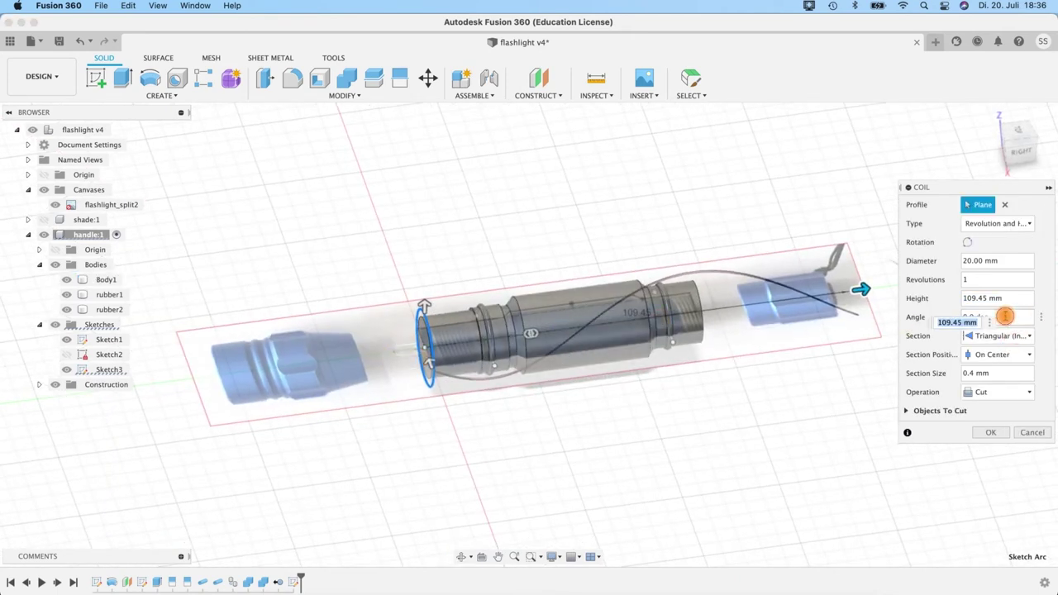
Step: Set the coil's height to 100 mm and cut the helical groove into the handle body
left_click_drag(1004, 316, 973, 308)
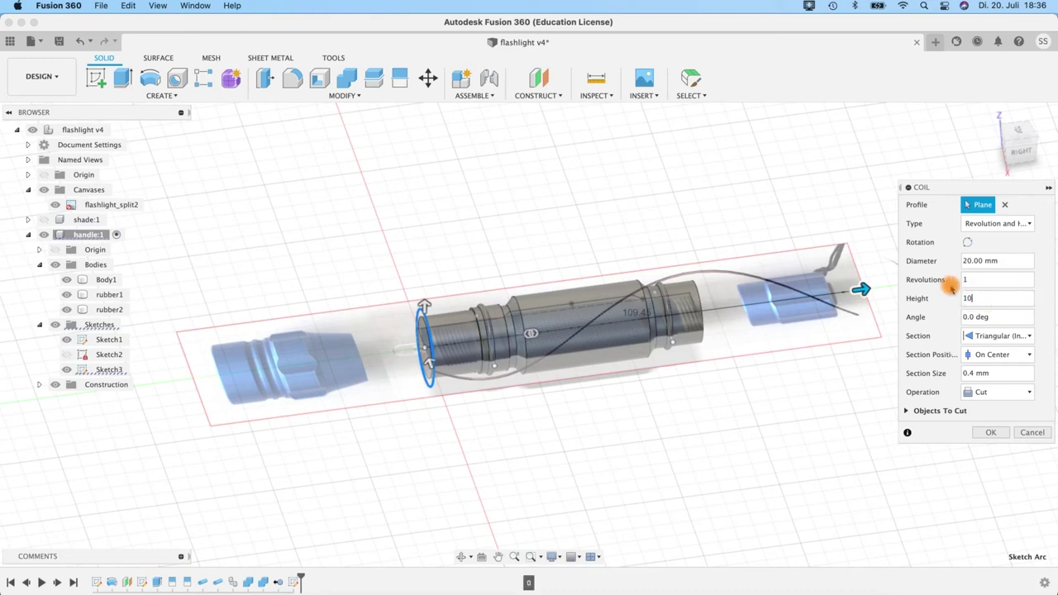
left_click(952, 285)
scroll(562, 395, "up", 3)
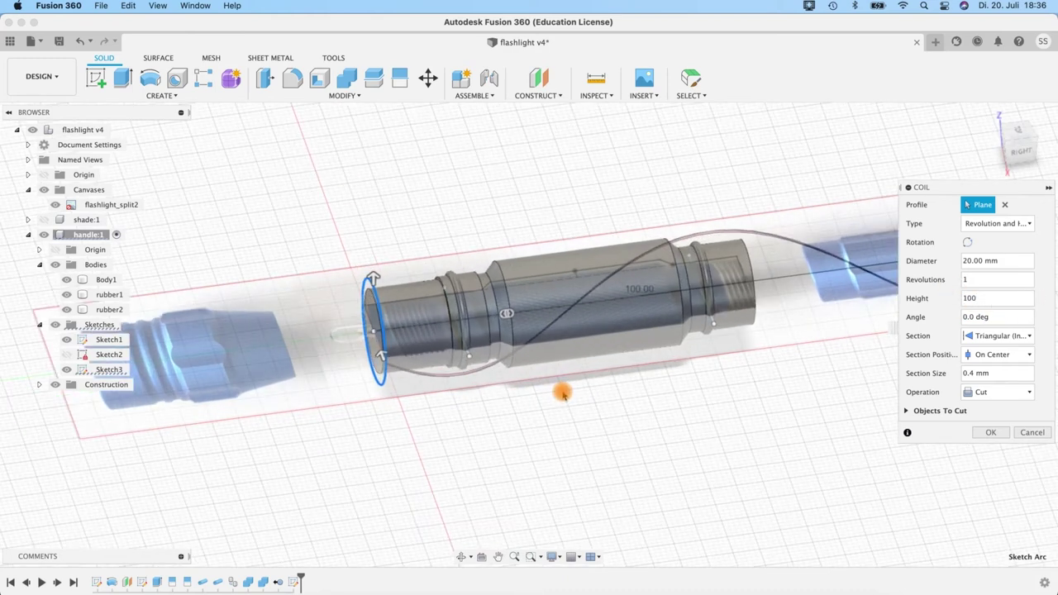
middle_click_drag(468, 412, 693, 324, "shift")
scroll(525, 231, "up", 5)
middle_click_drag(524, 212, 623, 474, "shift")
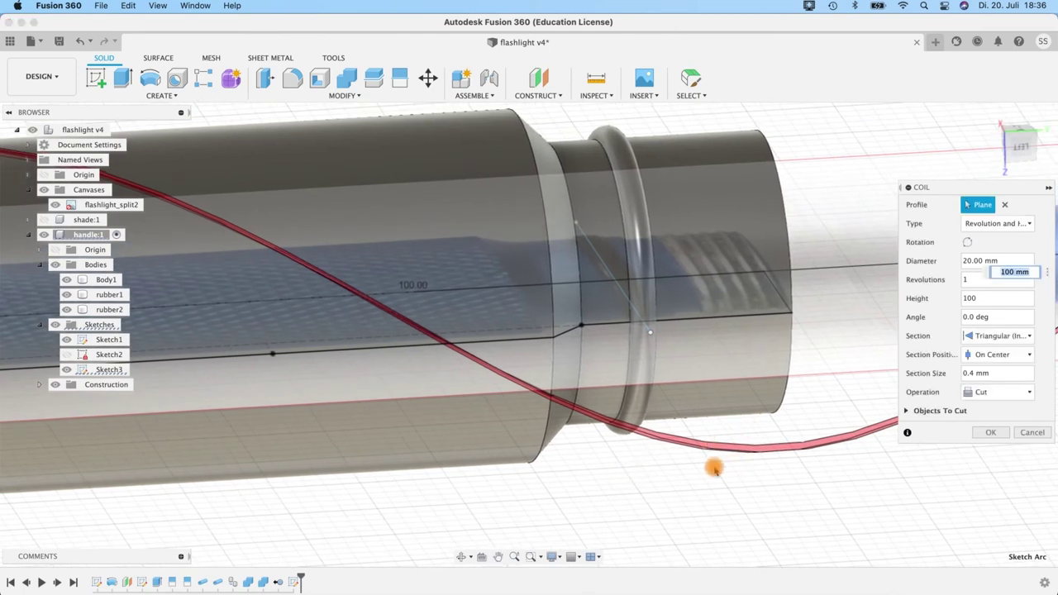
scroll(715, 470, "down", 6)
middle_click_drag(525, 510, 451, 547, "shift")
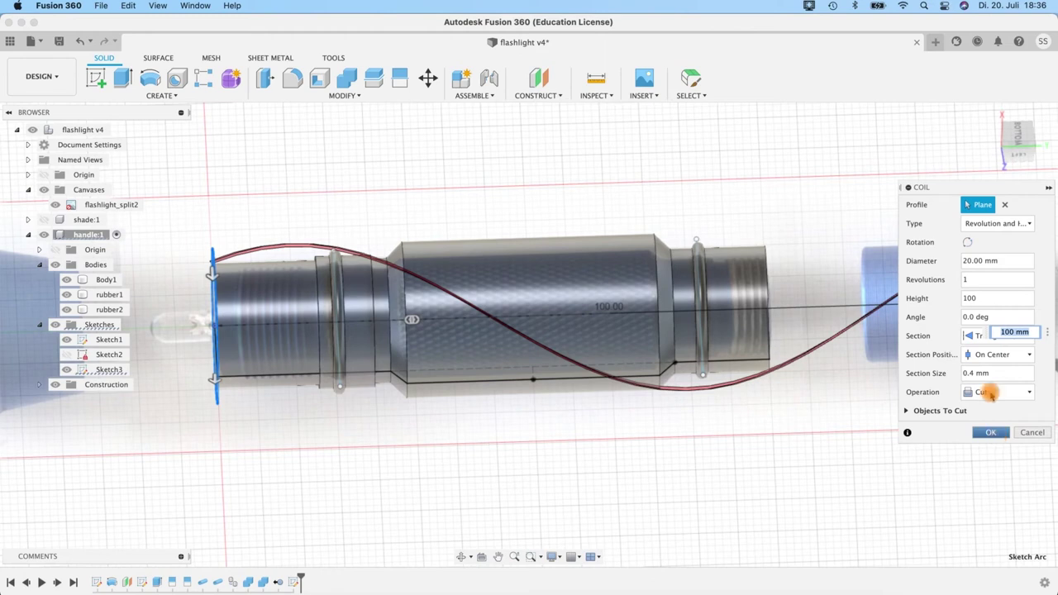
left_click(985, 426)
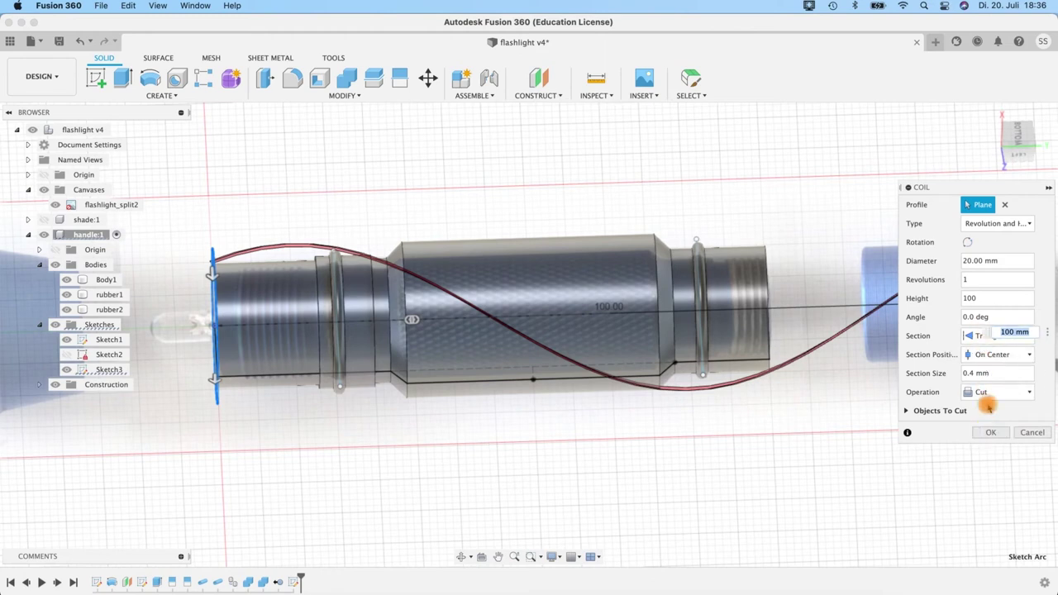
left_click(1019, 333)
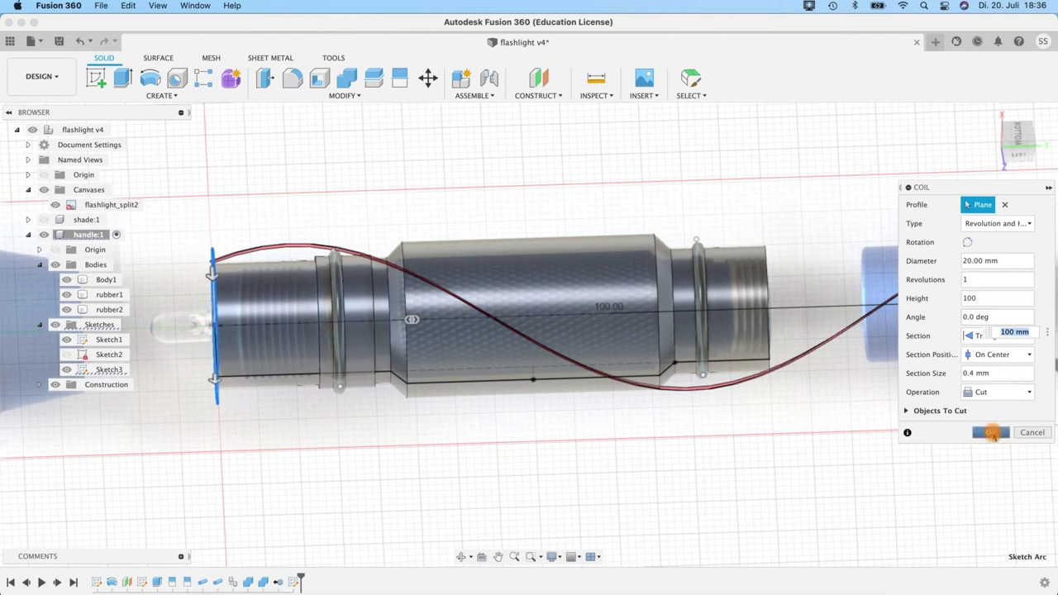
left_click(992, 432)
Step: Edit the coil cut on the handle's grip to use a section size of 0.6 mm
scroll(551, 408, "up", 5)
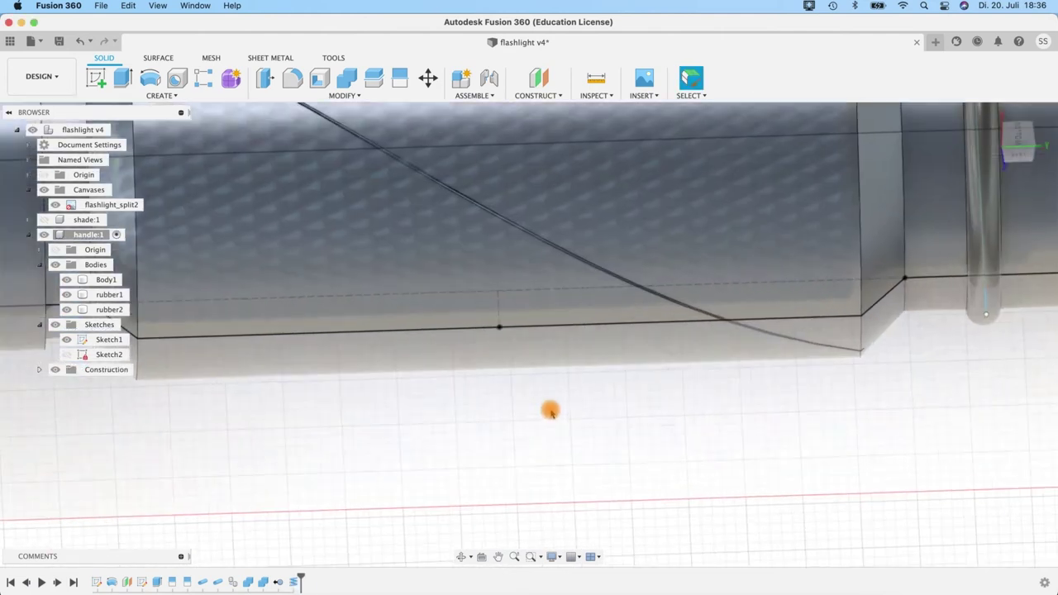
scroll(550, 411, "up", 1)
scroll(550, 411, "down", 5)
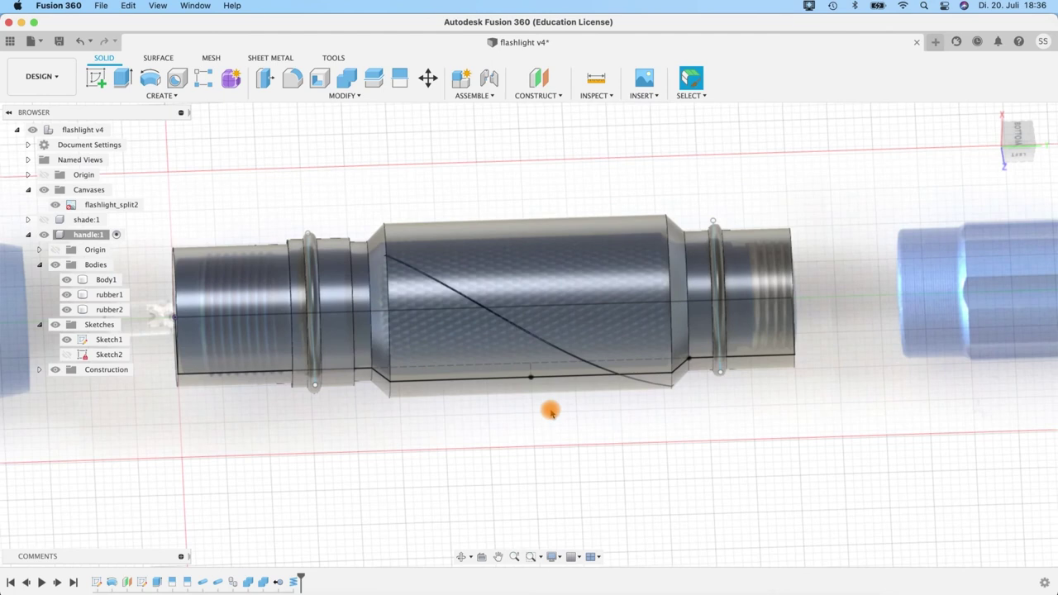
right_click(294, 582)
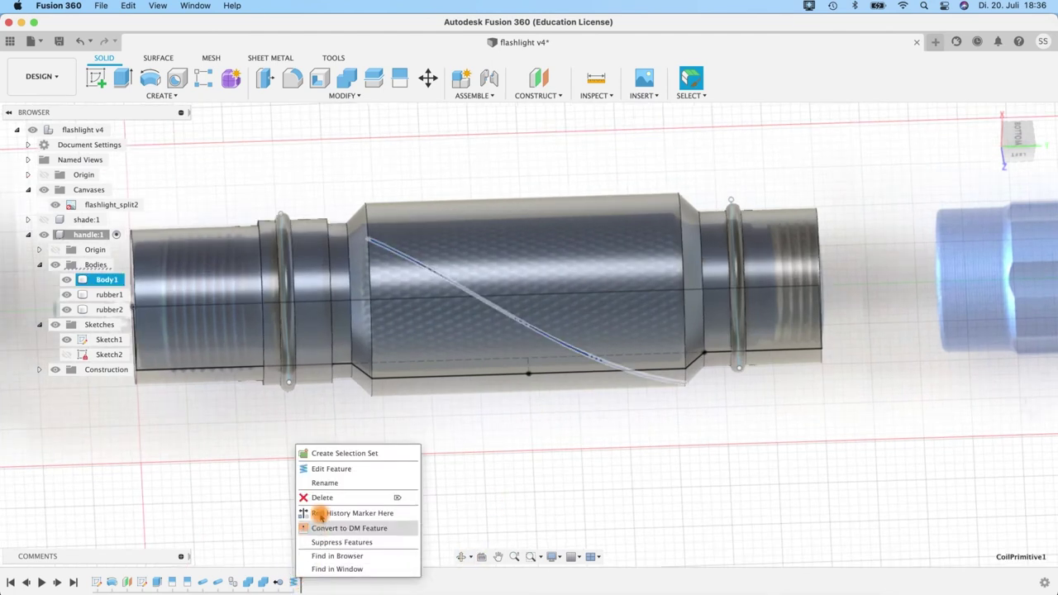
left_click(980, 374)
key("Return")
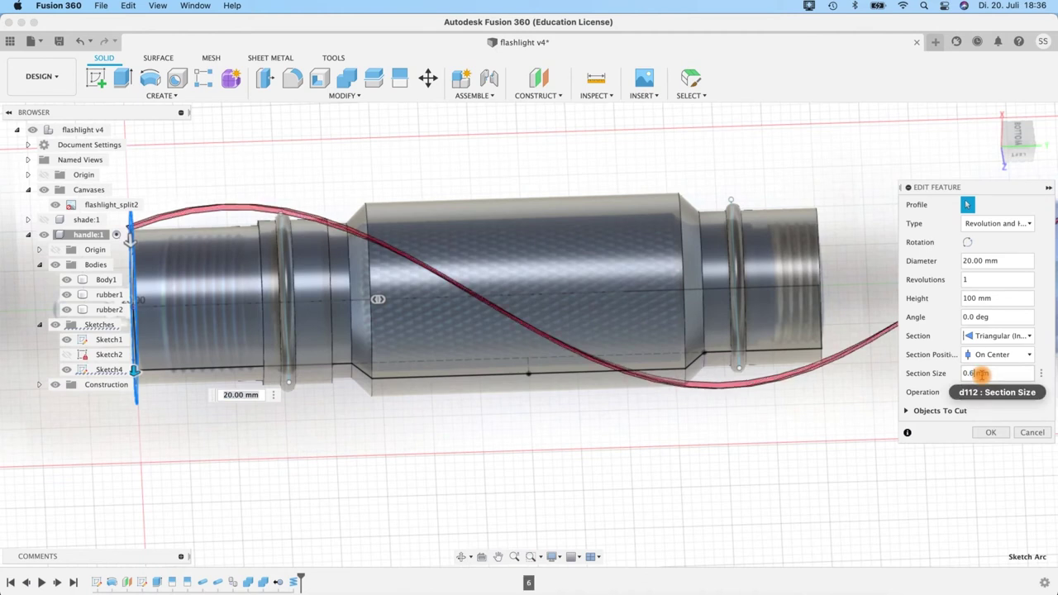
scroll(473, 407, "up", 5)
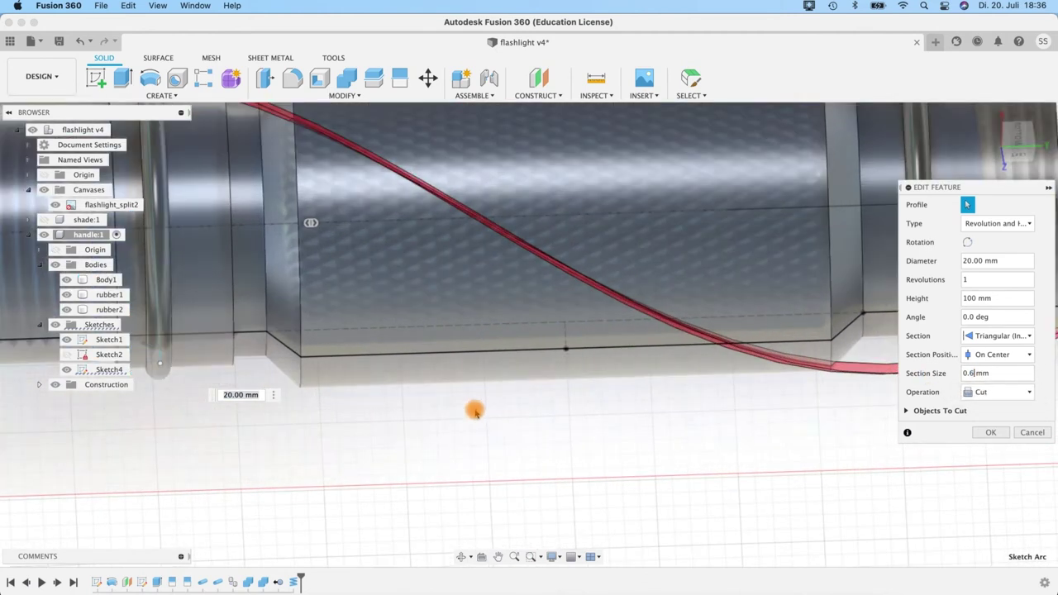
scroll(476, 411, "down", 5)
middle_click_drag(475, 408, 669, 406, "shift")
left_click(993, 433)
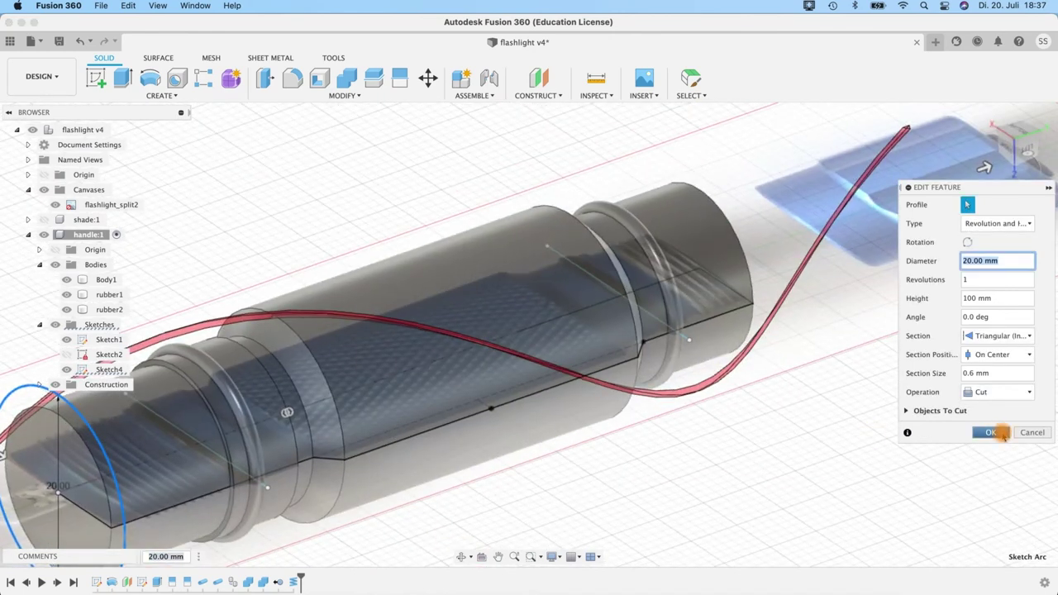
mouse_move(526, 468)
middle_mouse_down("shift")
mouse_move(493, 488)
mouse_move(439, 489)
mouse_move(434, 438)
middle_mouse_up("shift")
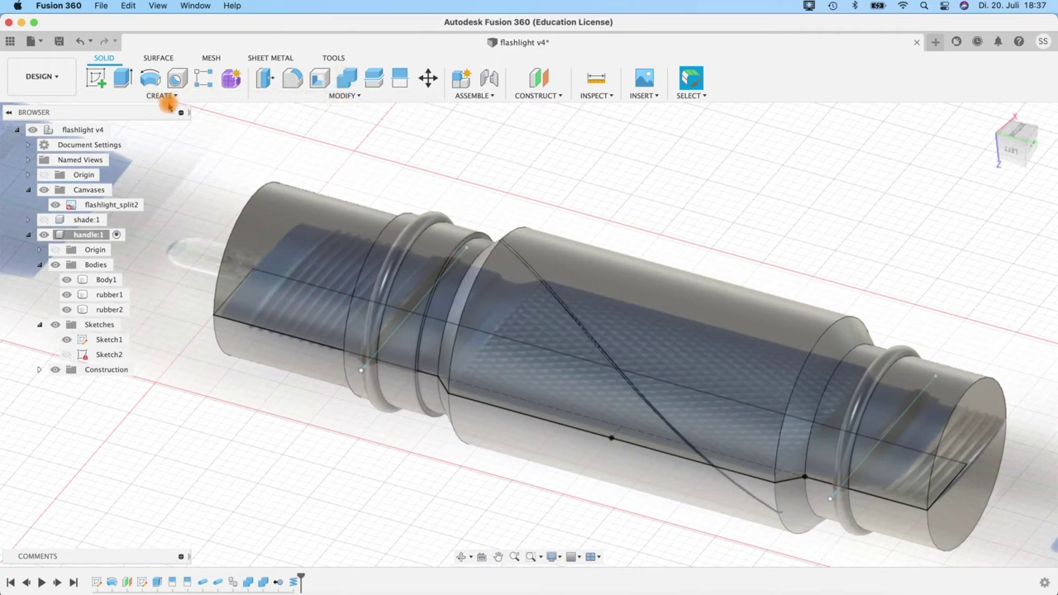
Step: Set up a Mirror operation that works on features
left_click(166, 98)
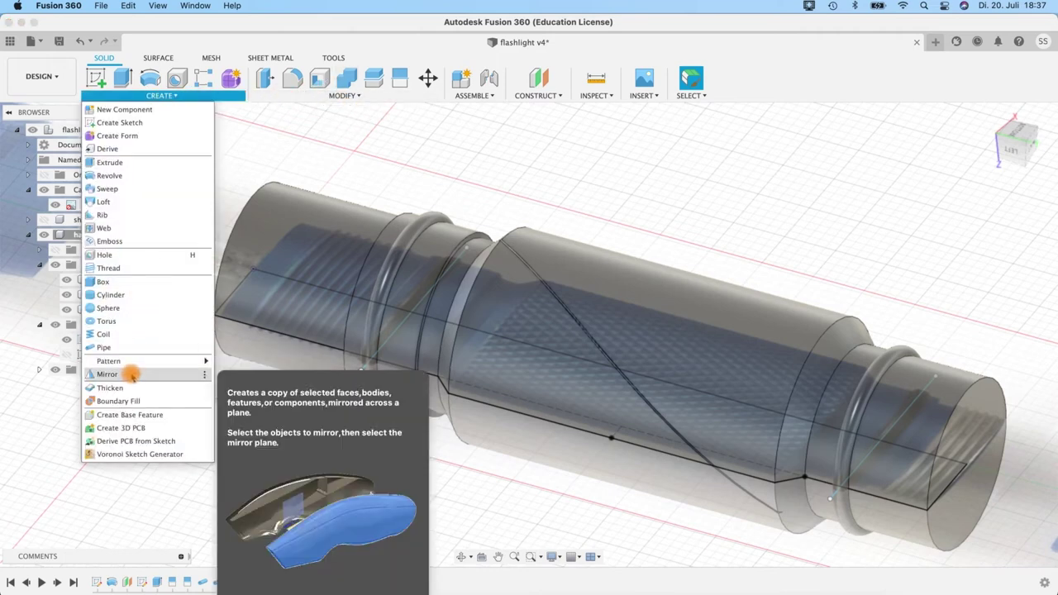
left_click(132, 375)
left_click(1020, 205)
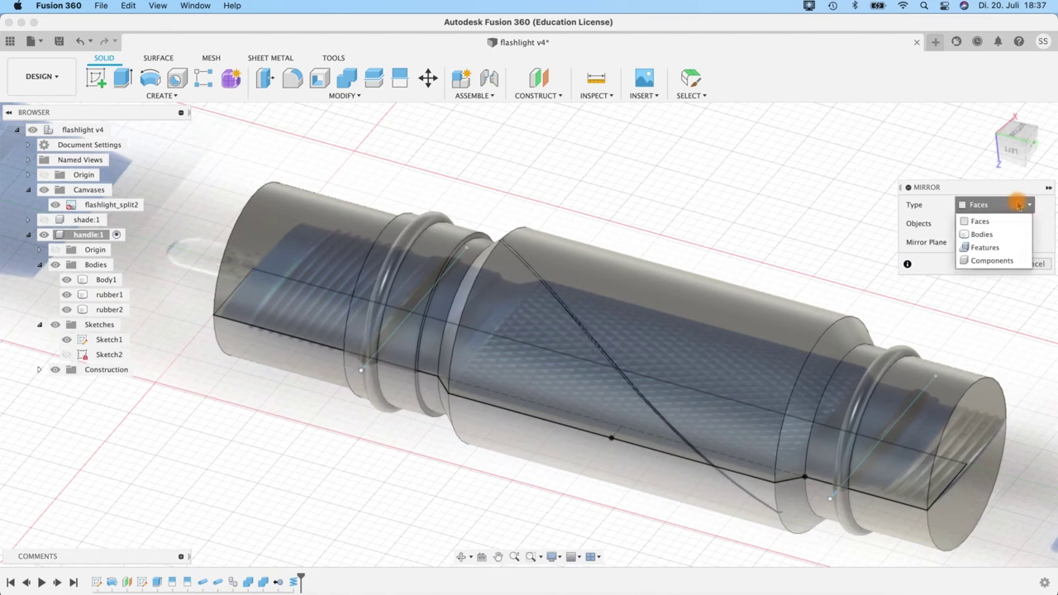
left_click(989, 248)
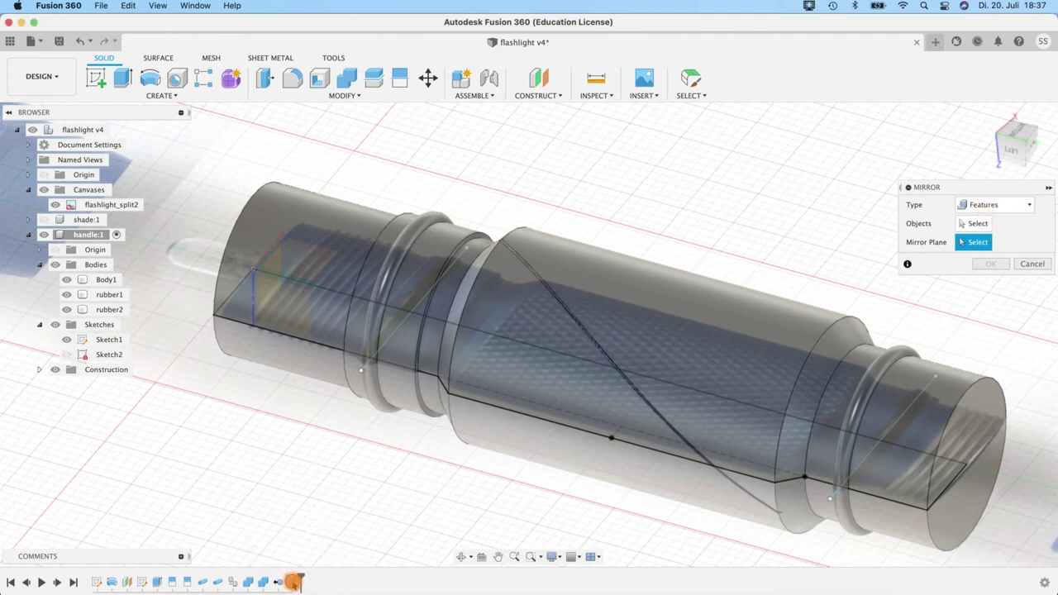
left_click(1016, 204)
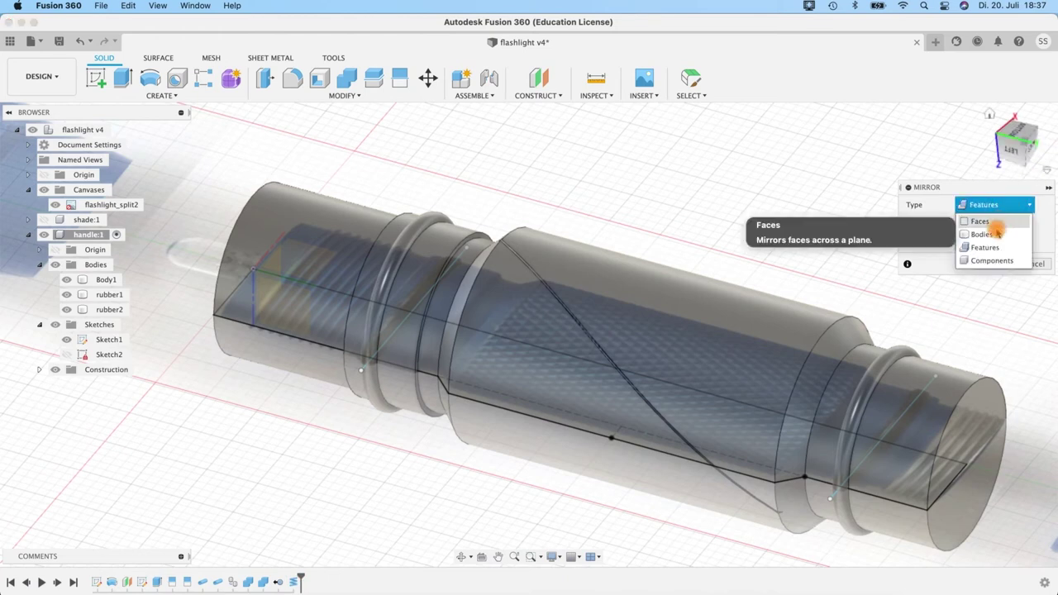
left_click(993, 234)
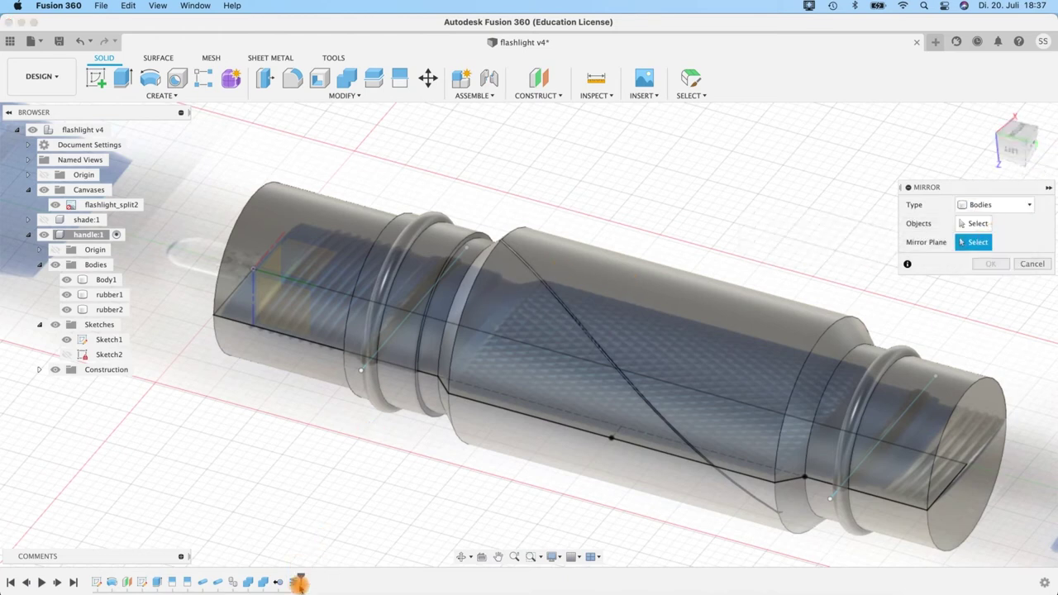
left_click(999, 207)
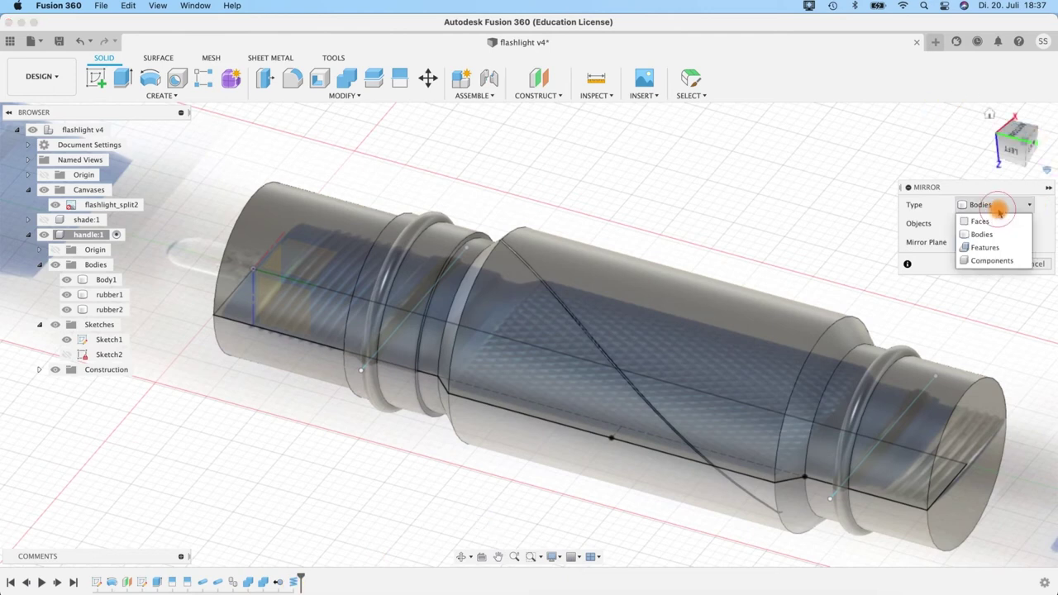
left_click(980, 220)
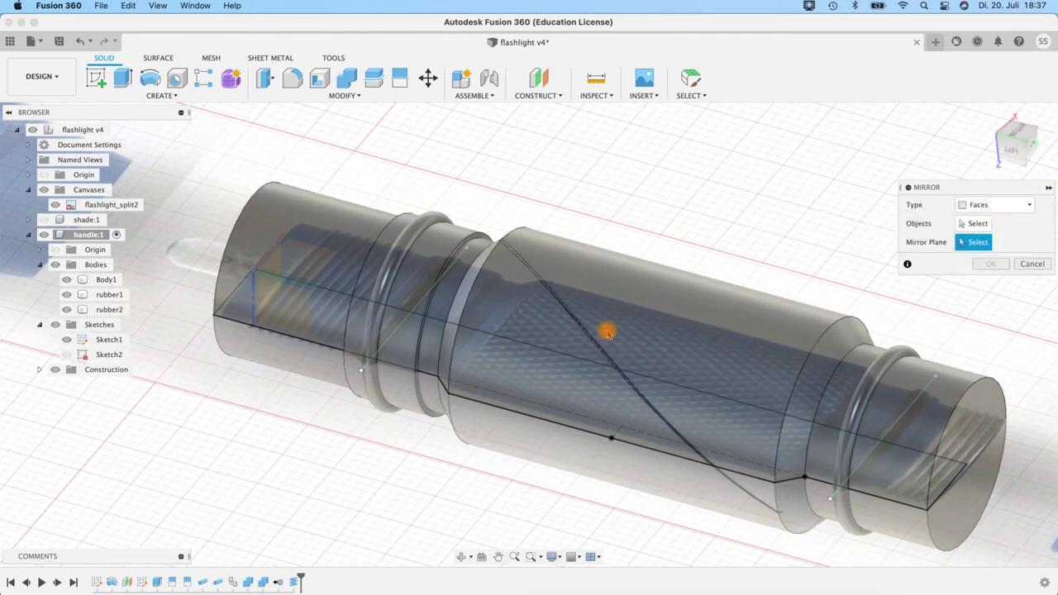
left_click(1007, 205)
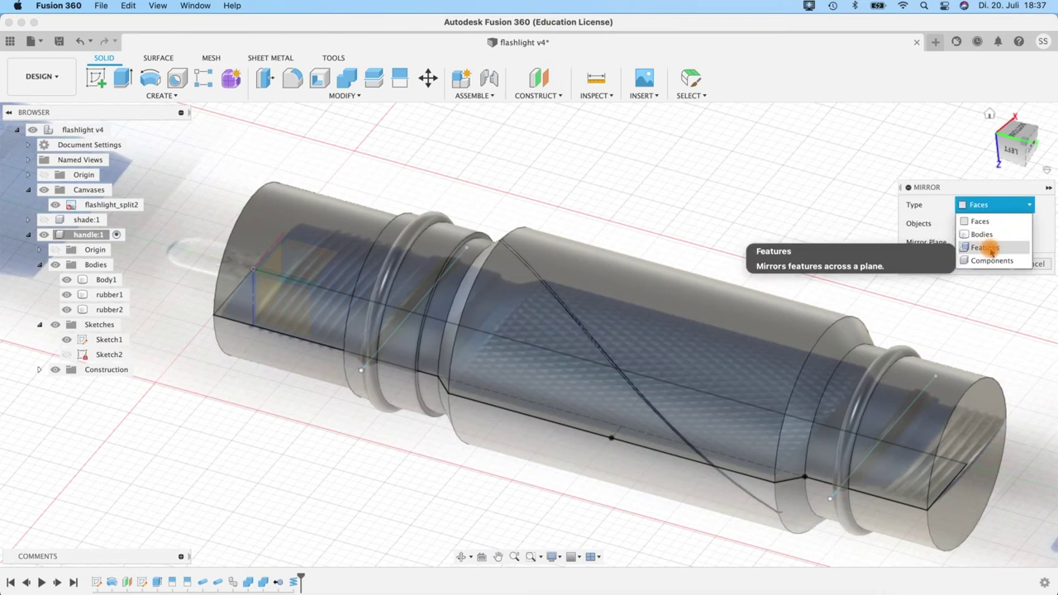
left_click(991, 248)
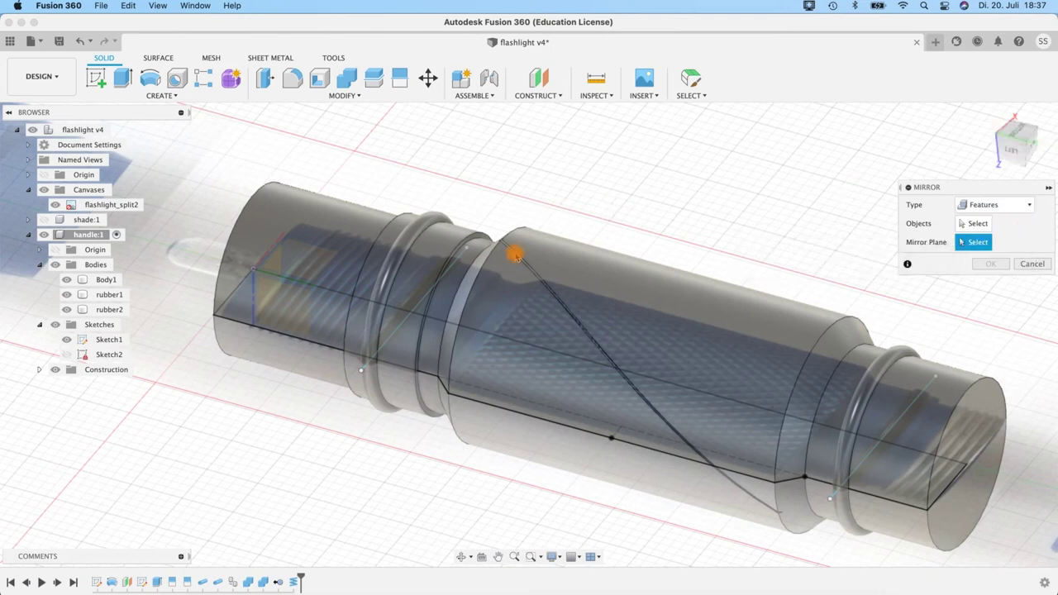
Step: Mirror the coil groove across the vertical origin plane running lengthwise through the handle
left_click(974, 223)
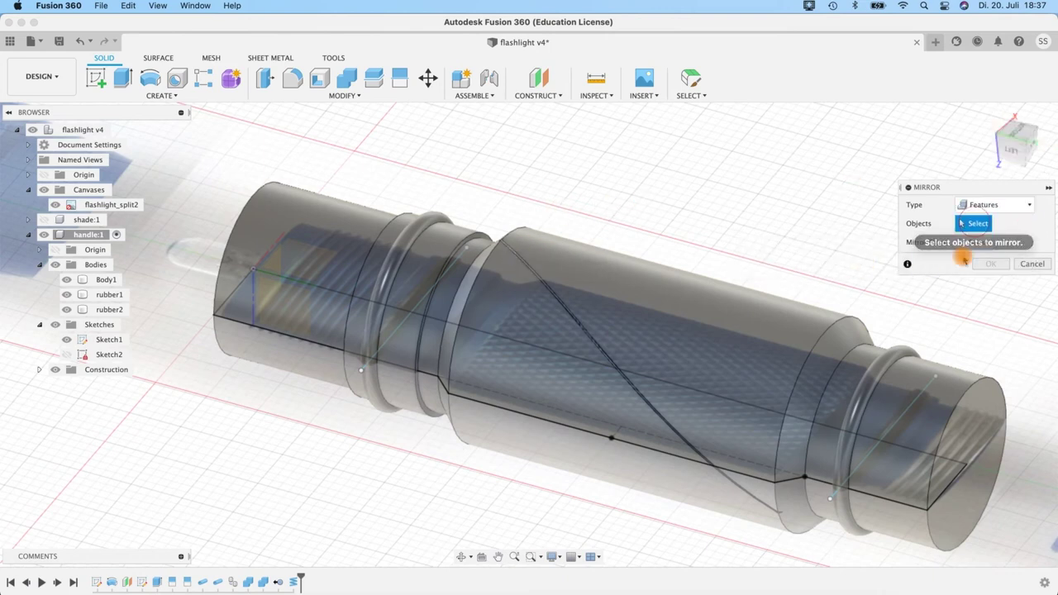
left_click(293, 582)
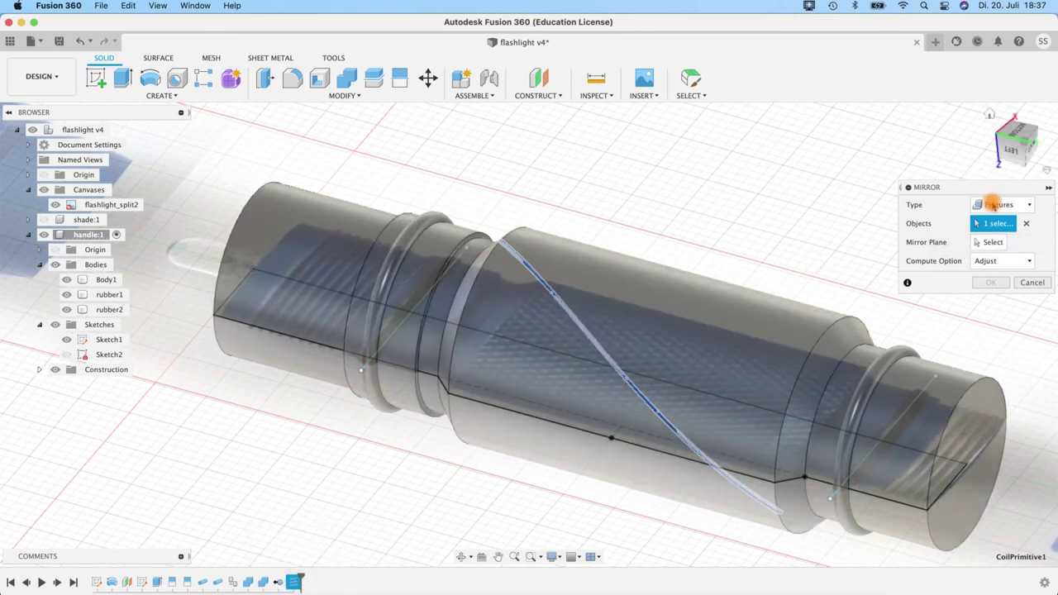
left_click(992, 241)
middle_click_drag(717, 207, 782, 187)
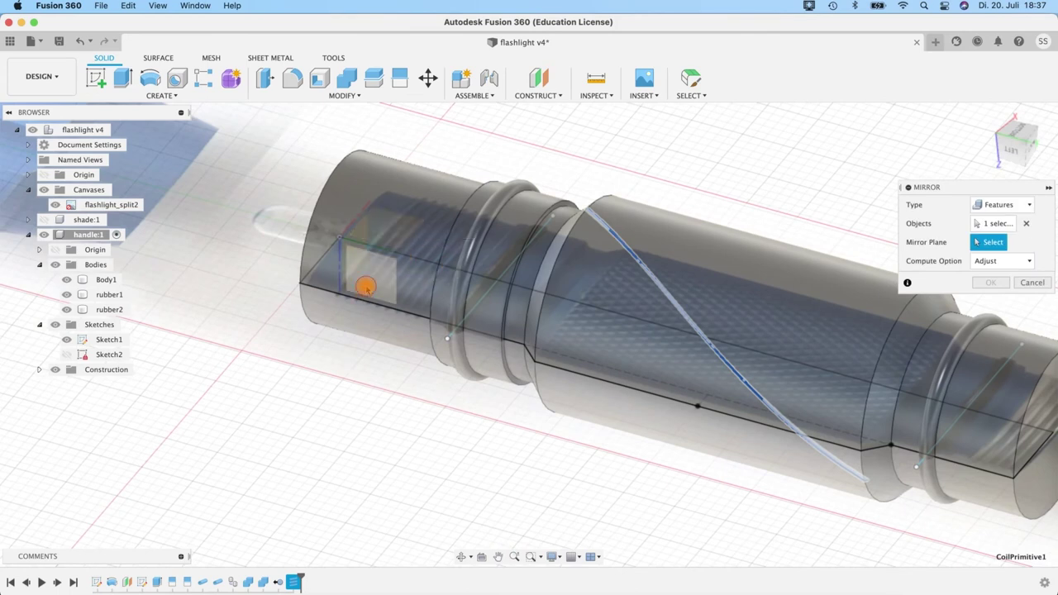
left_click(367, 287)
middle_click_drag(834, 179, 755, 230, "shift")
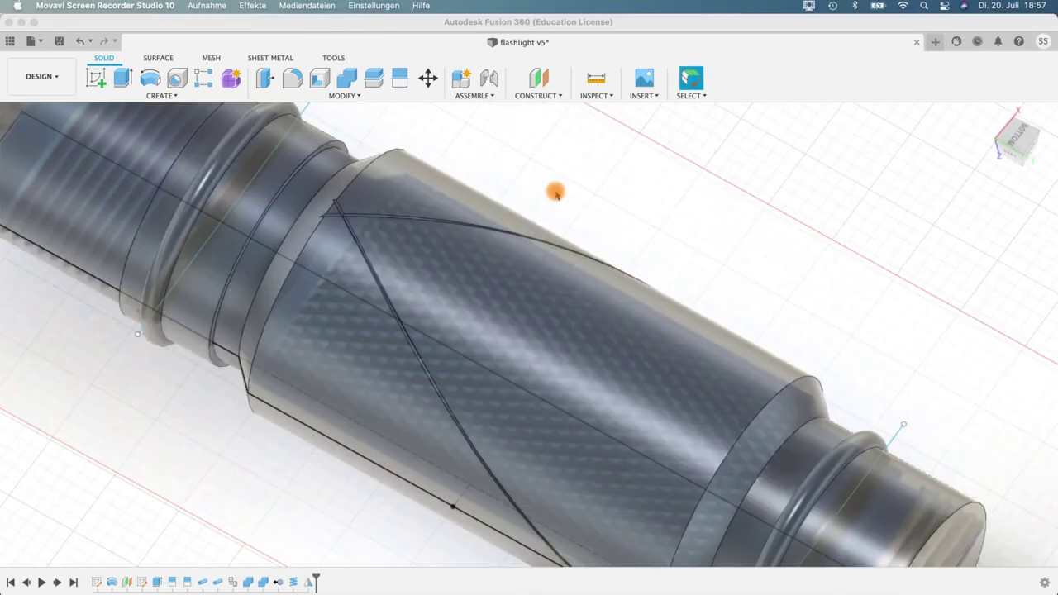
Step: Set up a full circular pattern of the coil groove and its mirrored copy around the handle's lengthwise center axis
left_click(134, 95)
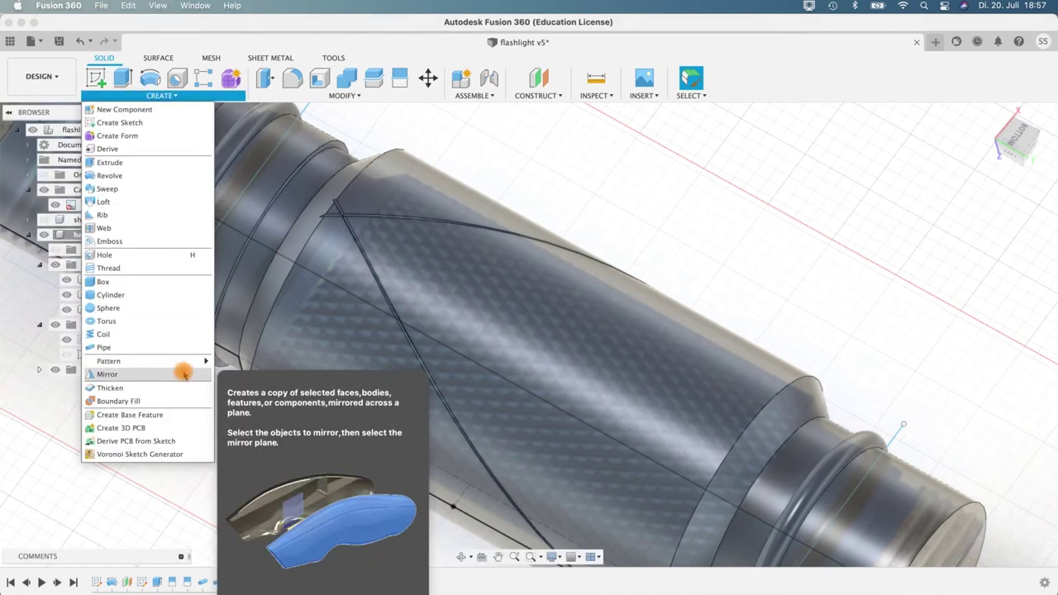
mouse_move(185, 361)
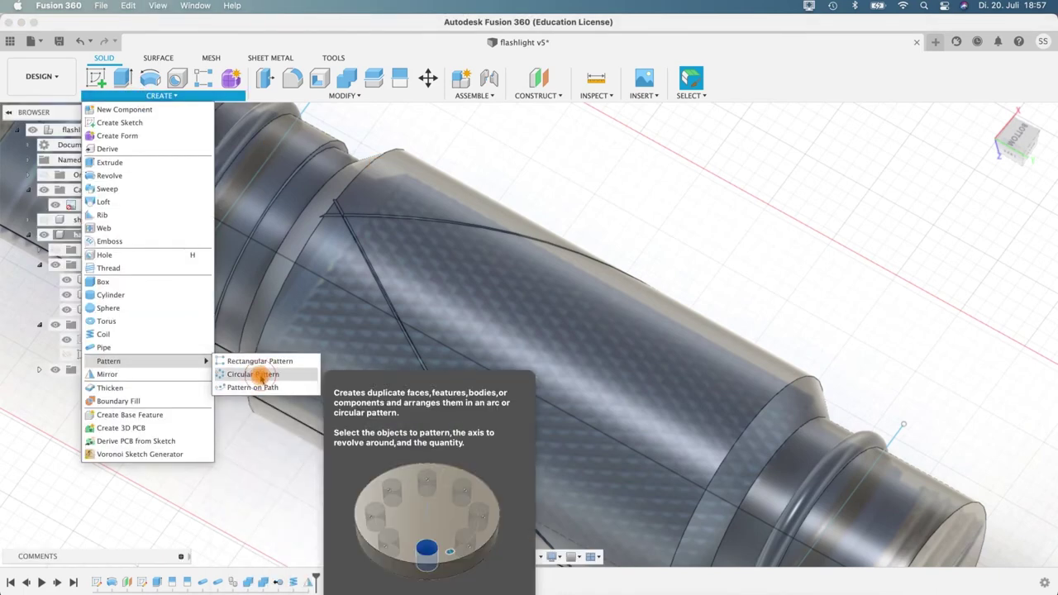
left_click(238, 373)
left_click(1003, 204)
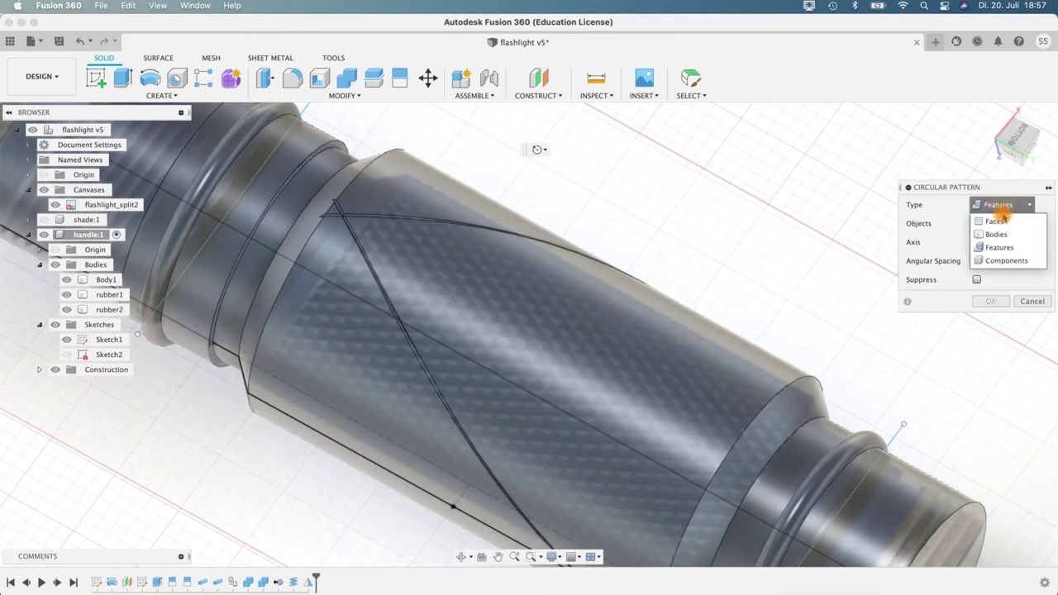
left_click(992, 205)
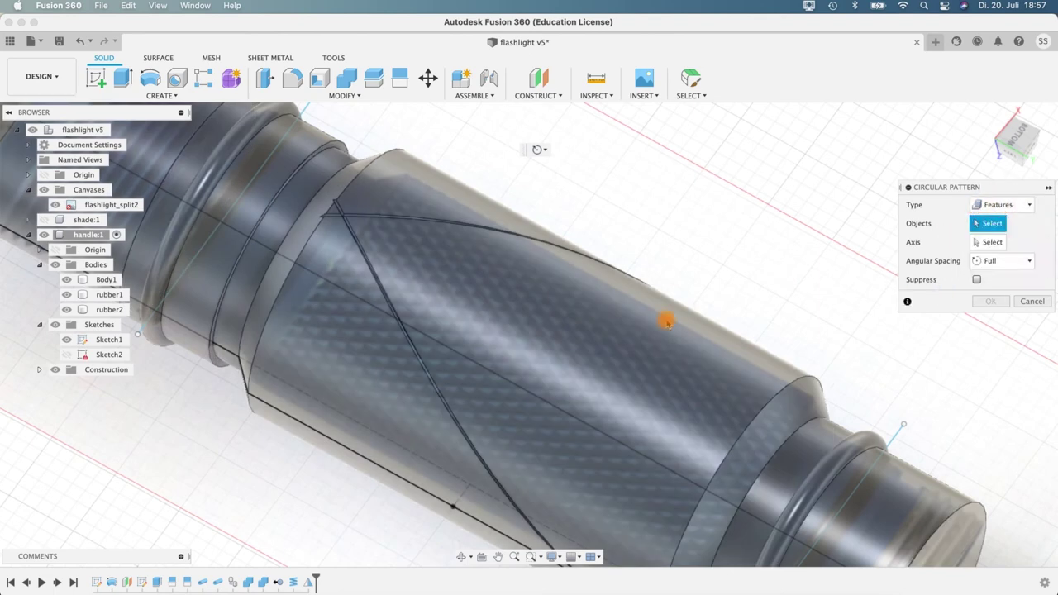
left_click(295, 582)
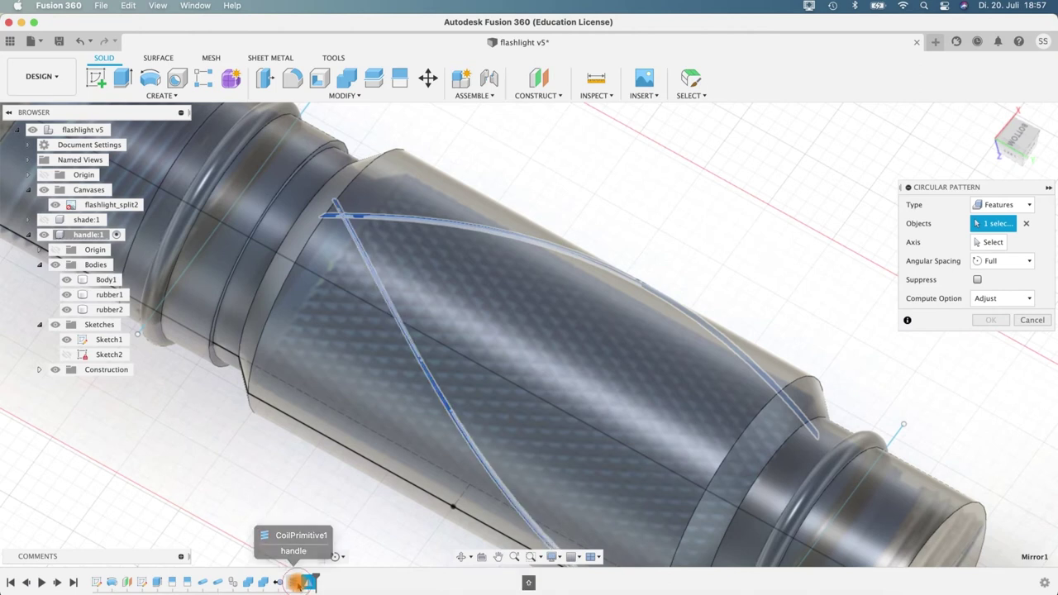
left_click(312, 584)
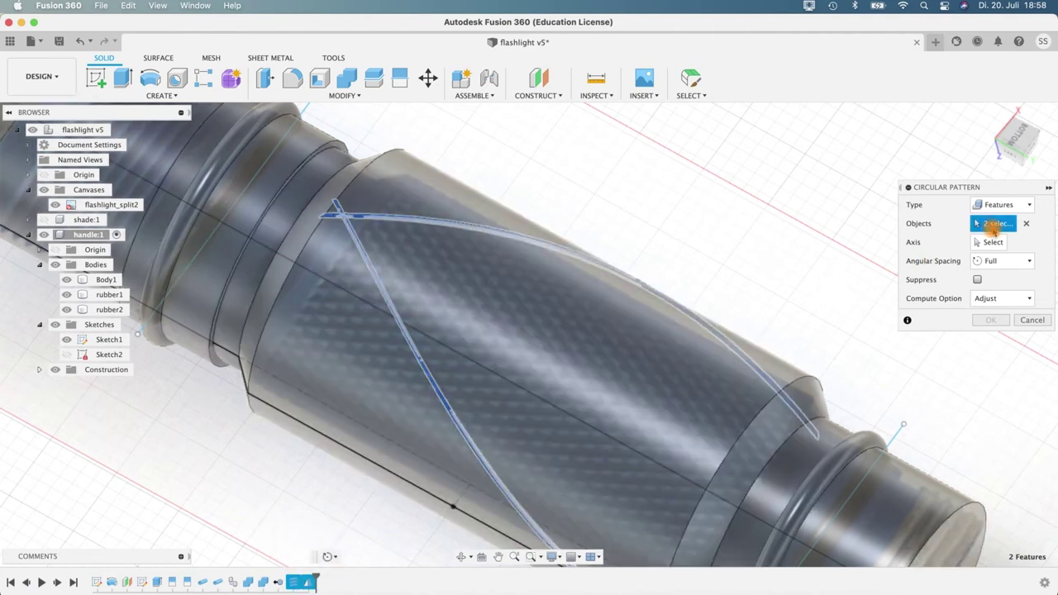
left_click(990, 242)
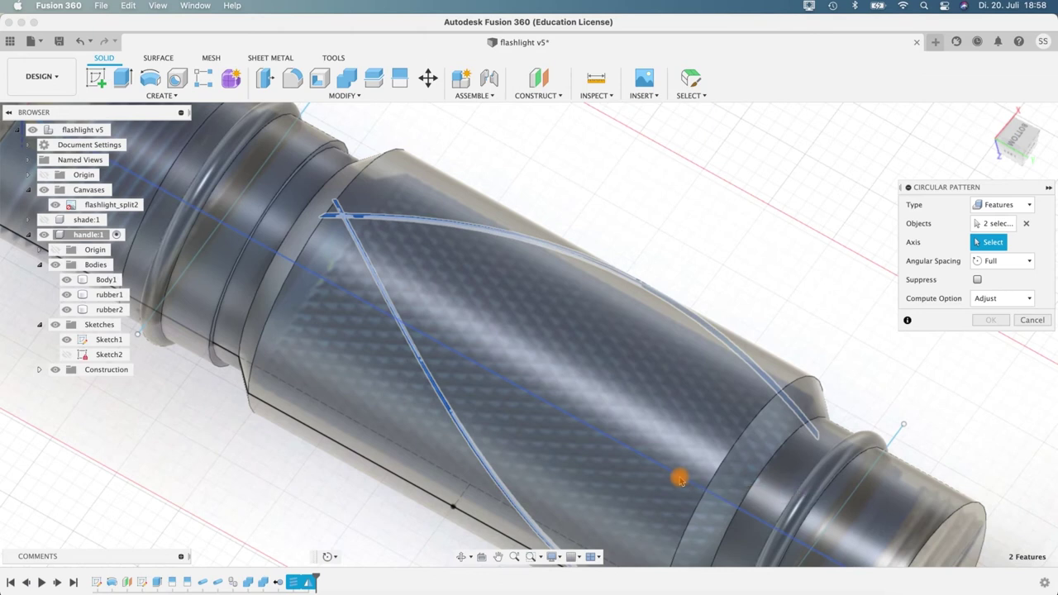
left_click(680, 479)
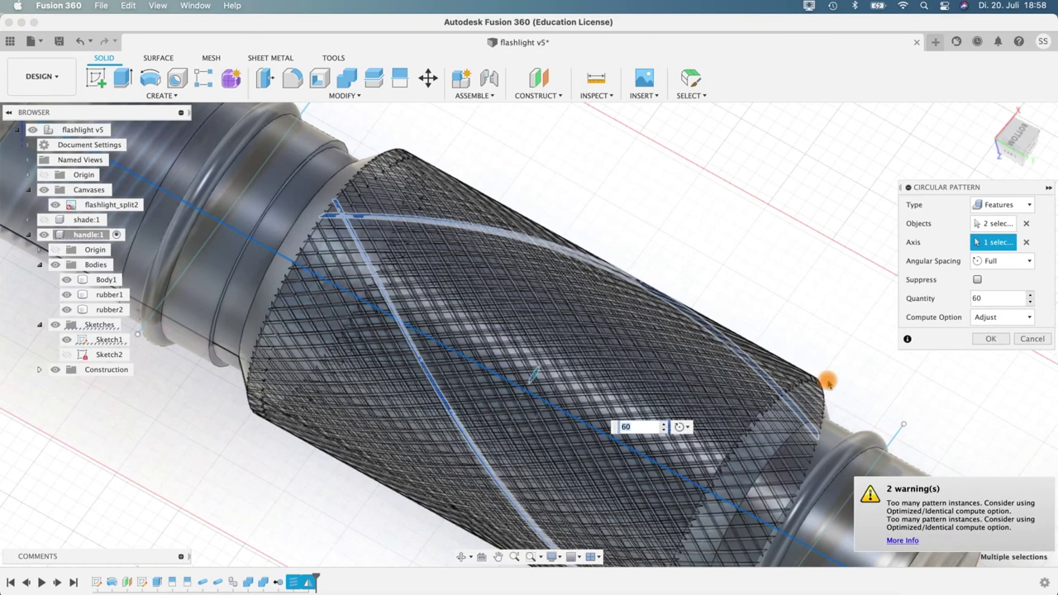
Step: Try a quantity of 30 for the circular pattern and view the groove density on the grip
left_click_drag(986, 301, 963, 299)
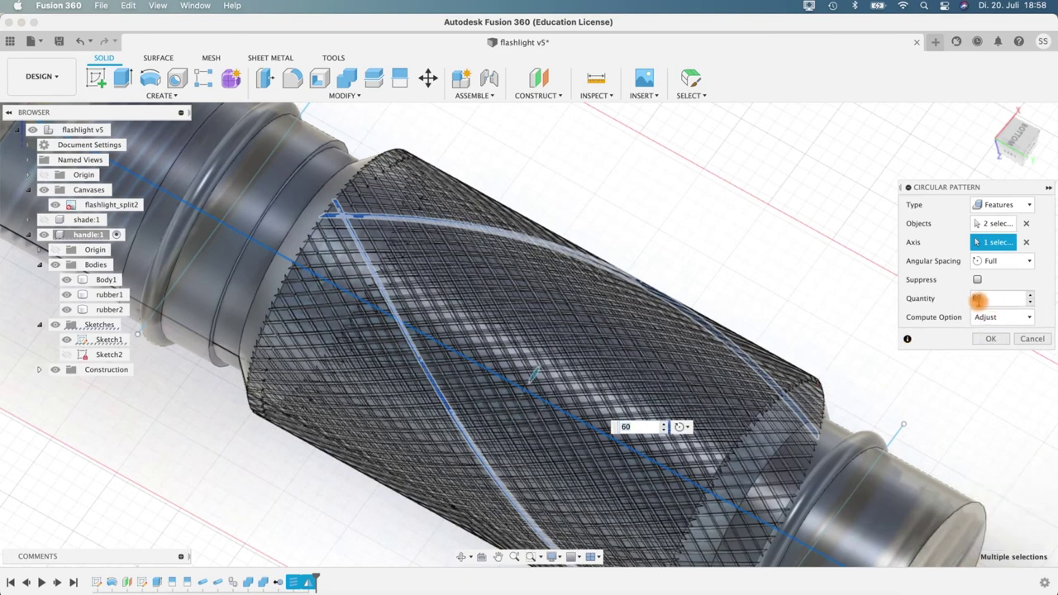
type("30")
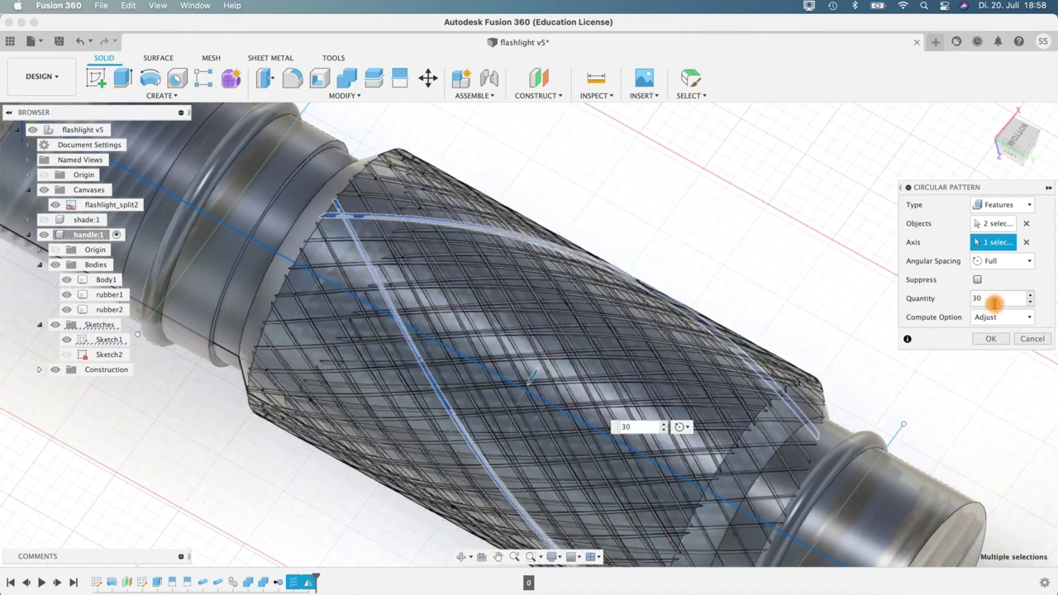
scroll(773, 304, "down", 3)
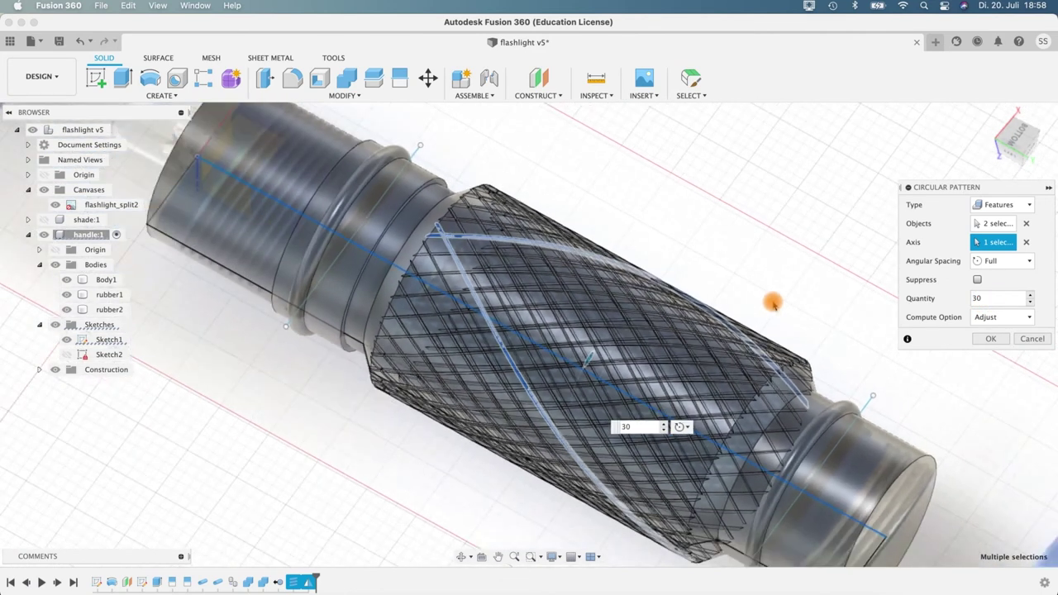
middle_click_drag(773, 303, 720, 288, "shift")
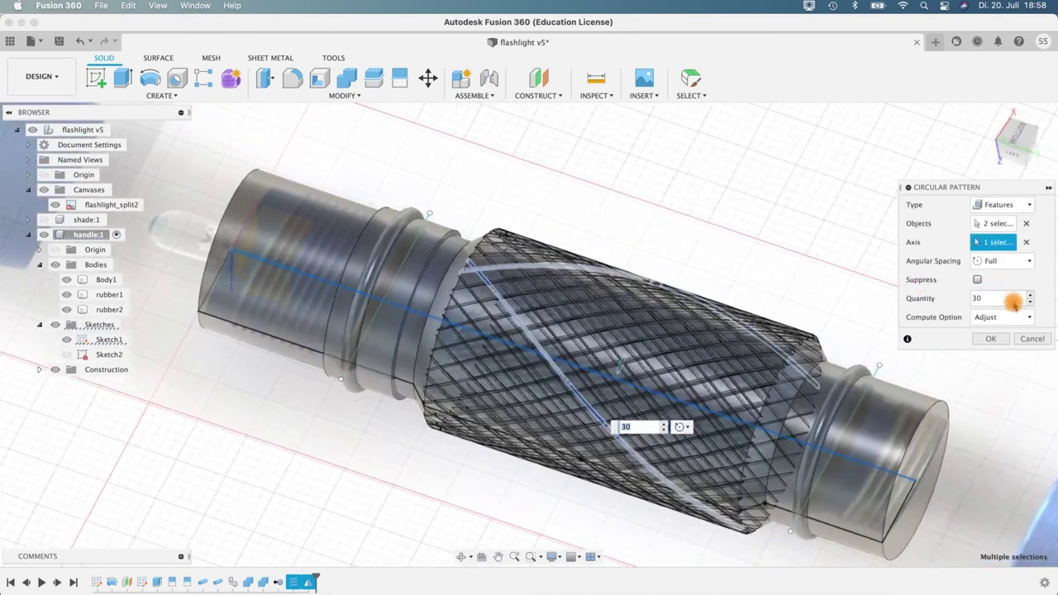
Step: Set the circular pattern's quantity to 60 and check the knurl density on the grip up close
left_click_drag(1020, 299, 965, 295)
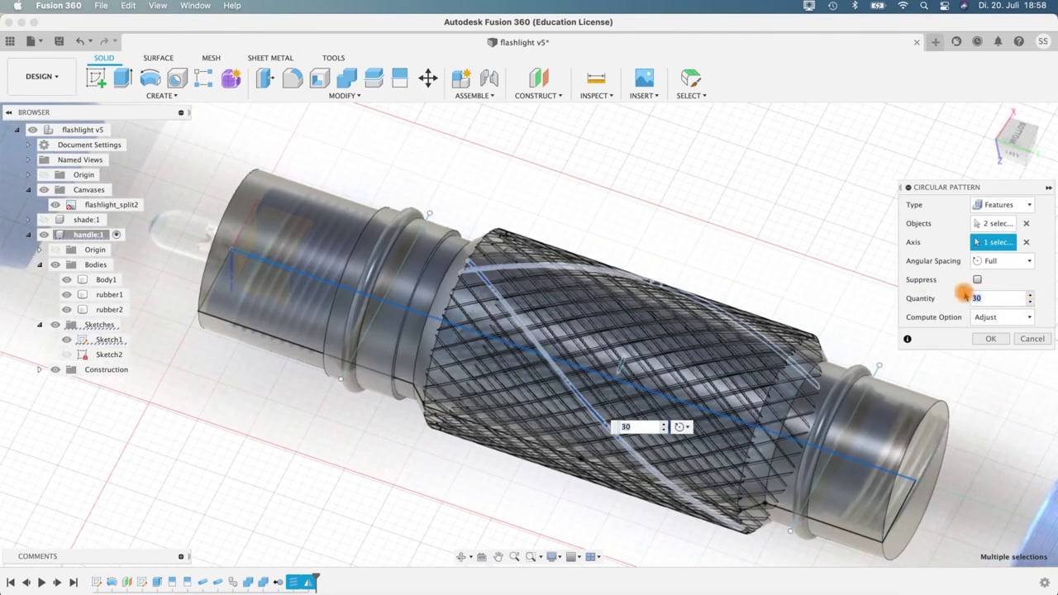
type("60")
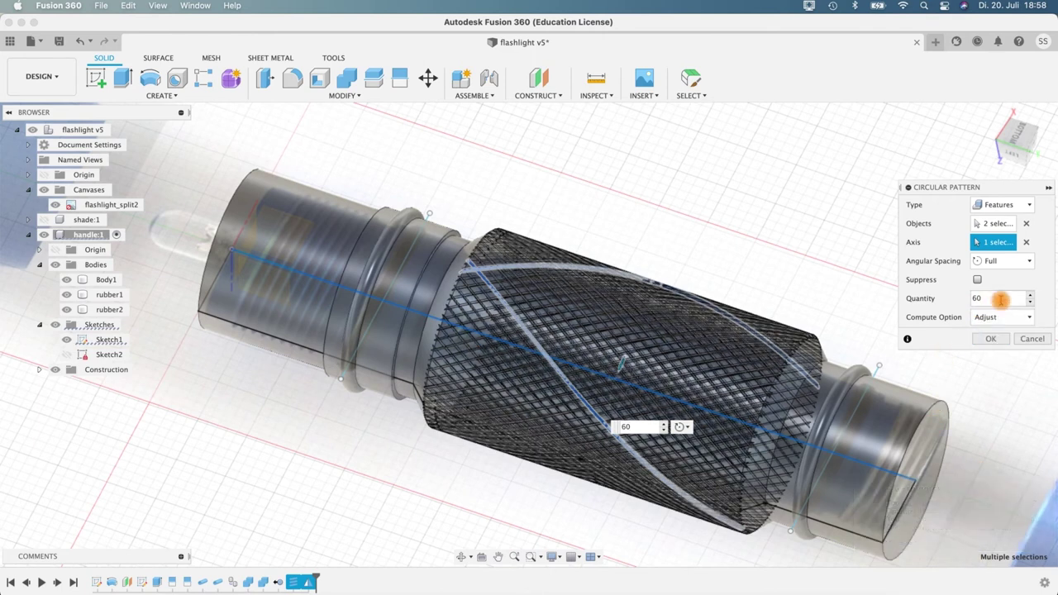
scroll(733, 402, "up", 2)
scroll(733, 403, "up", 2)
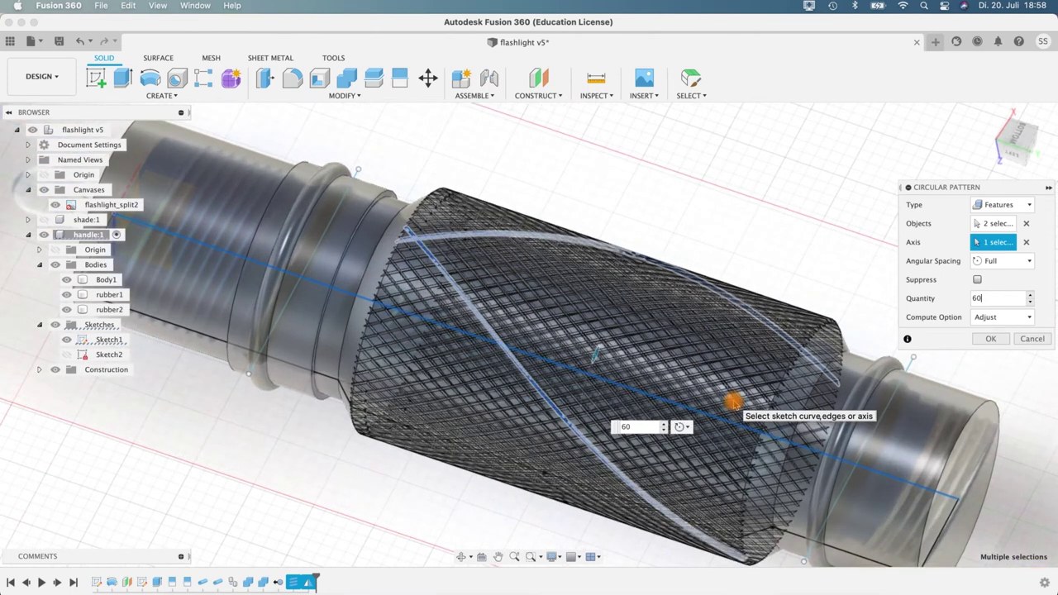
scroll(905, 362, "up", 2)
Step: Set the circular pattern's compute option to Optimized and inspect the knurling preview from another angle
left_click(1021, 317)
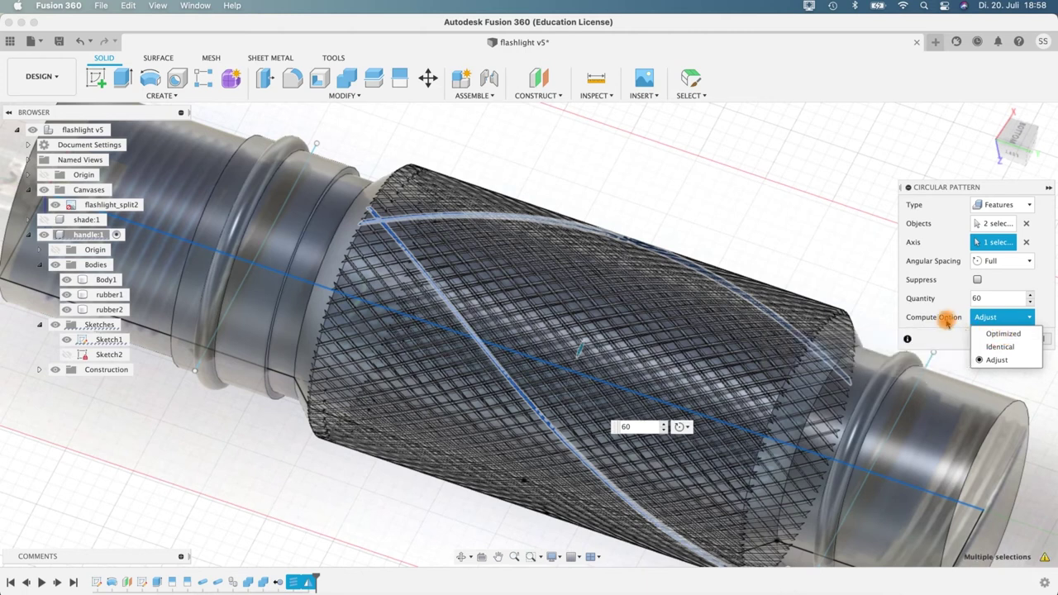
left_click(984, 334)
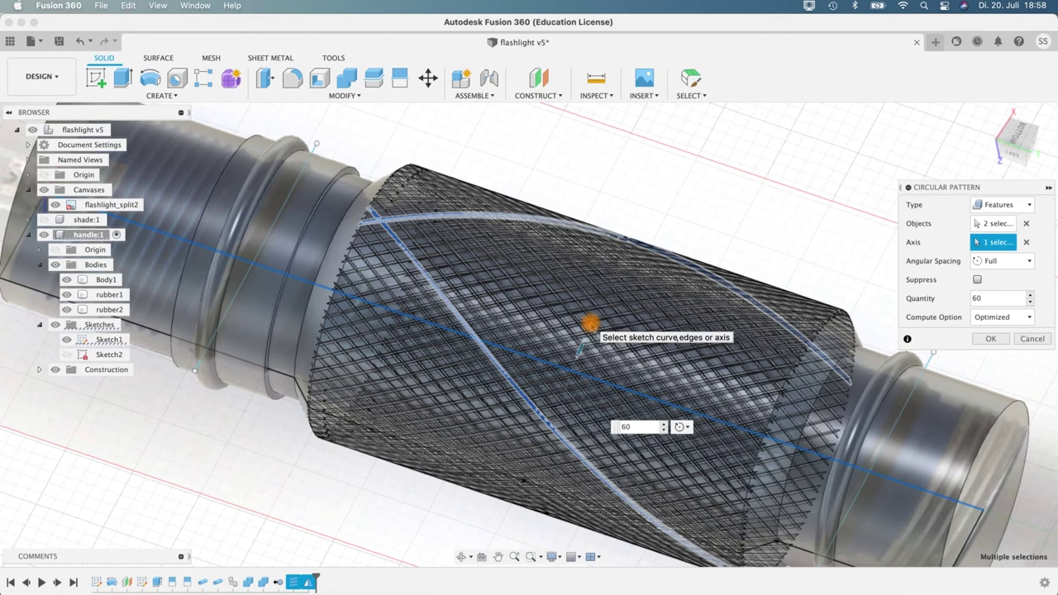
scroll(590, 324, "down", 3)
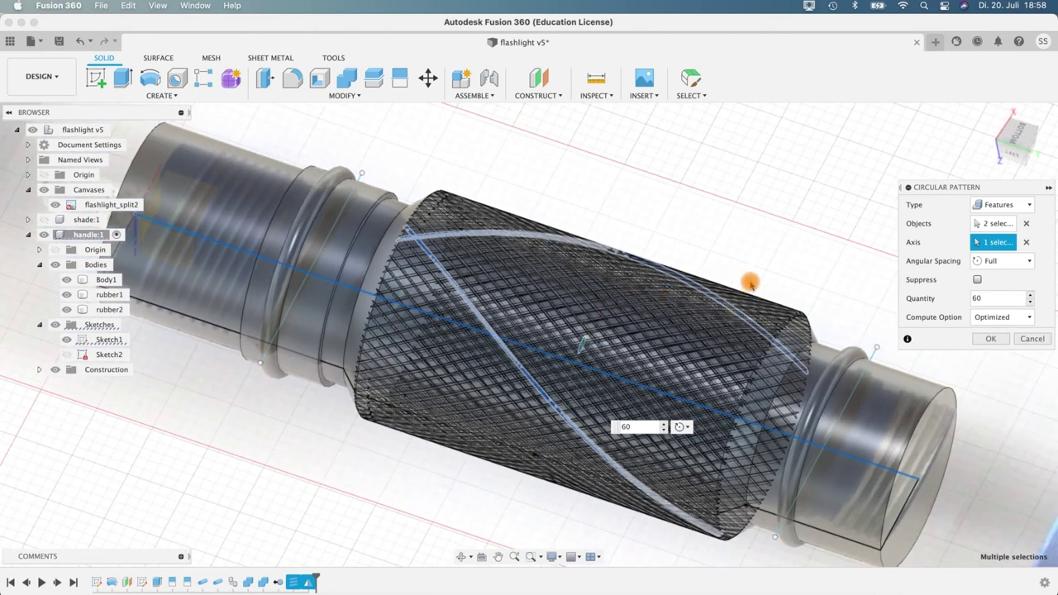
middle_click_drag(772, 234, 790, 248, "shift")
Step: Switch the circular pattern's compute option to Adjust and back to Optimized
double_click(984, 298)
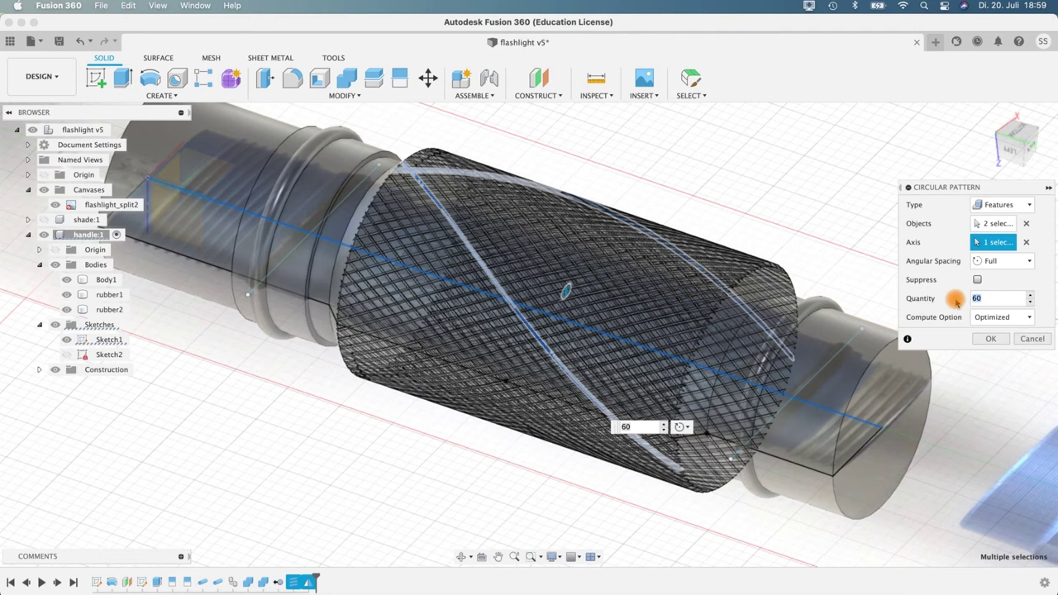
left_click(1000, 318)
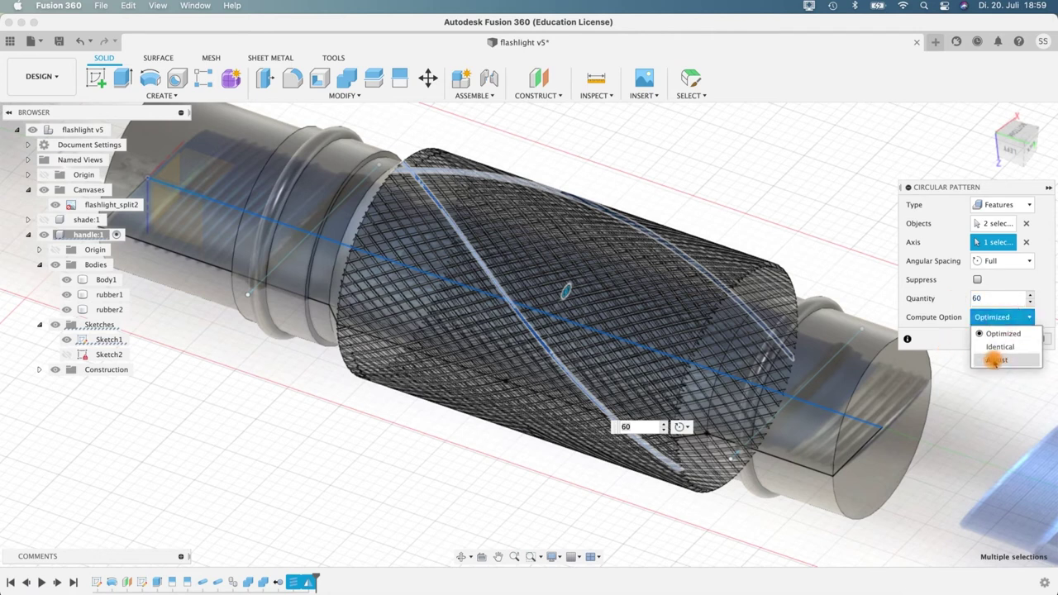
left_click(992, 360)
left_click(996, 318)
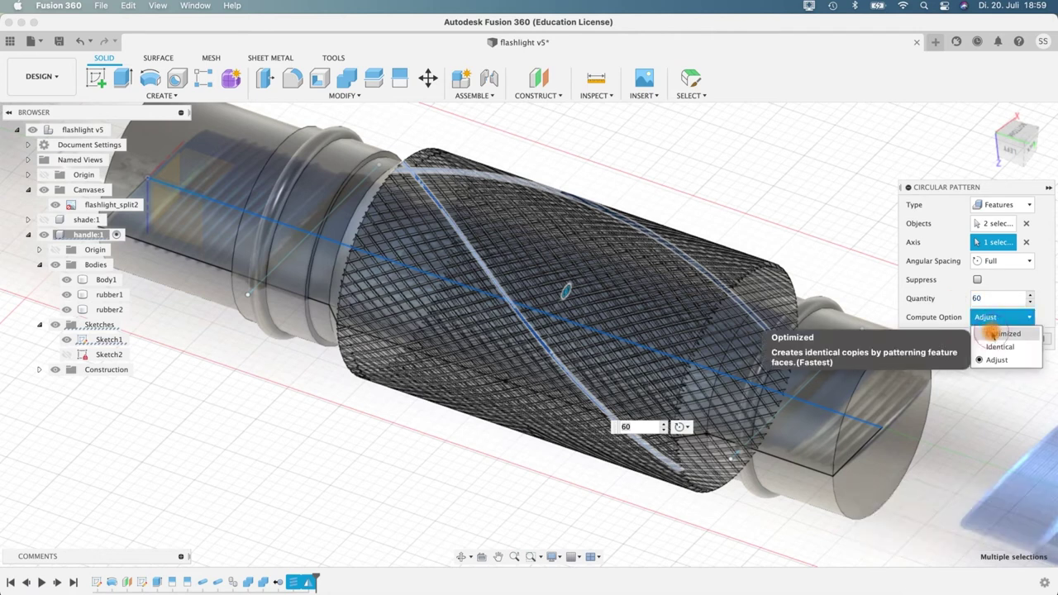
left_click(993, 333)
left_click(994, 303)
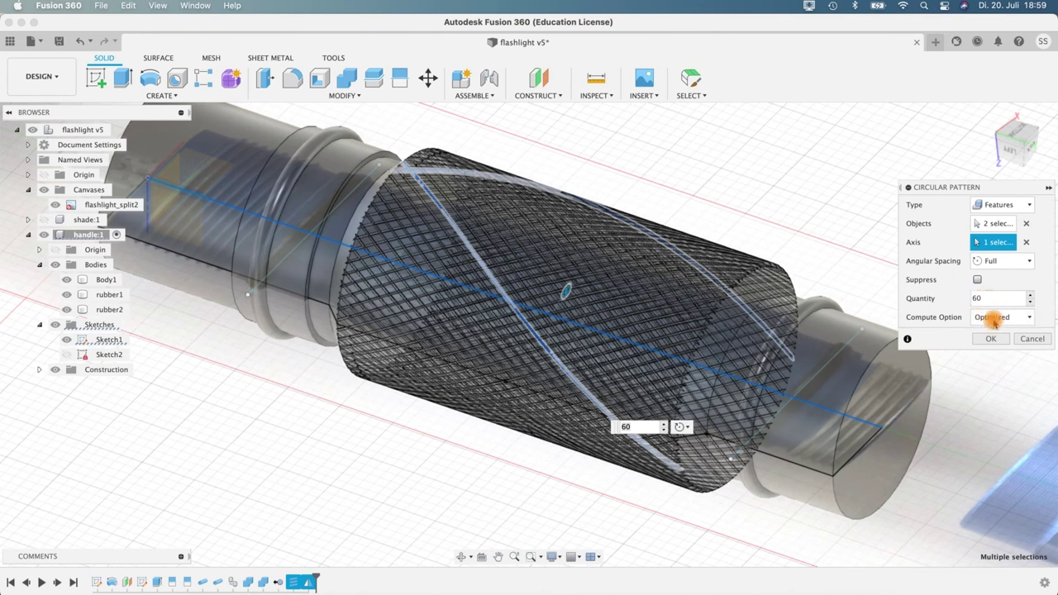
Step: Create the circular pattern of the mirrored grooves around the handle's axis with a quantity of 60 and the Optimized compute option
left_click(992, 340)
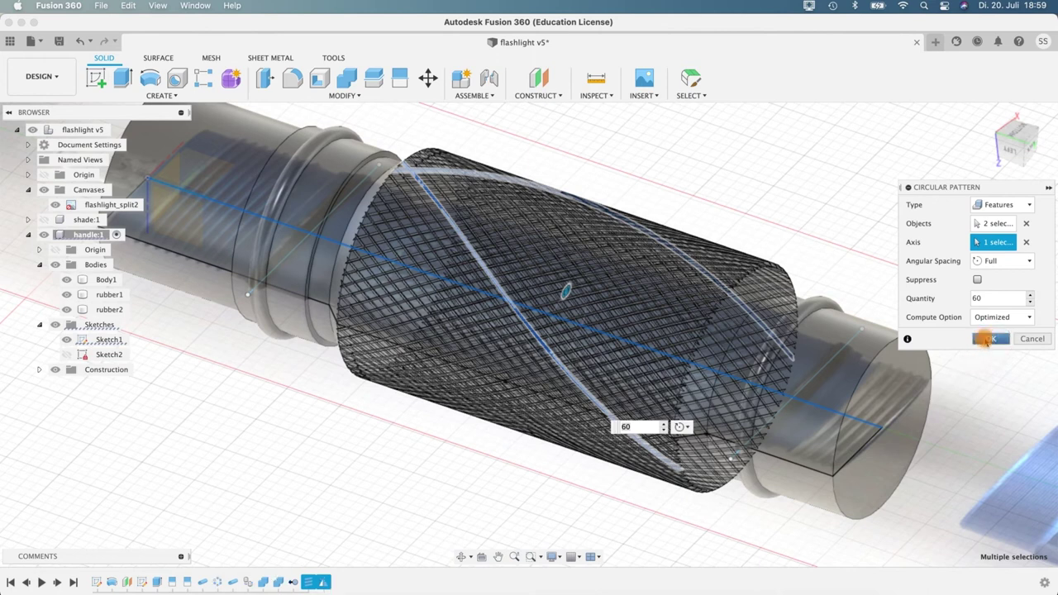
left_click(993, 339)
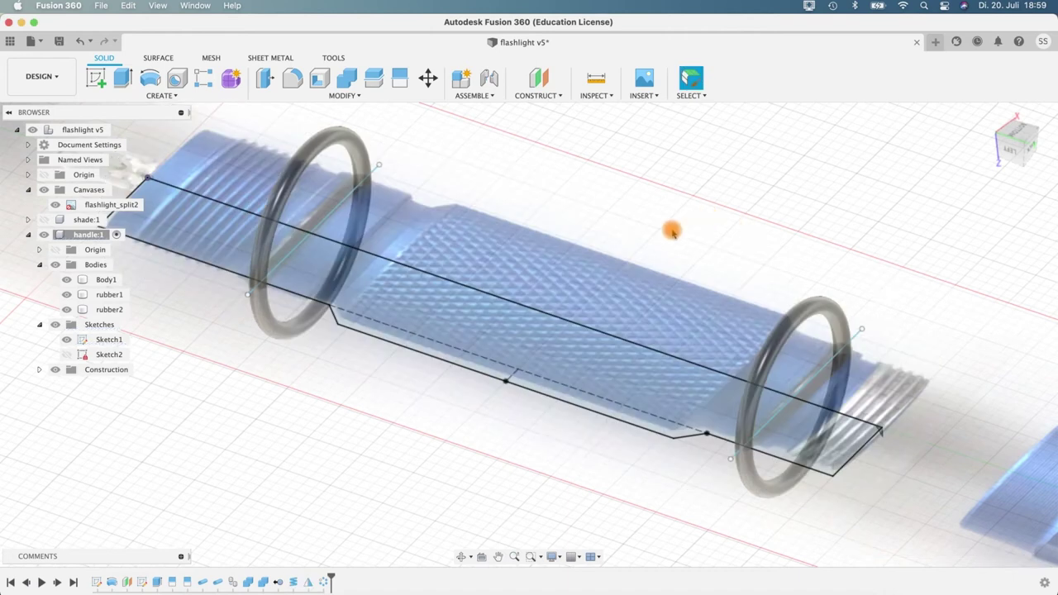
scroll(672, 230, "up", 2)
scroll(673, 231, "down", 2)
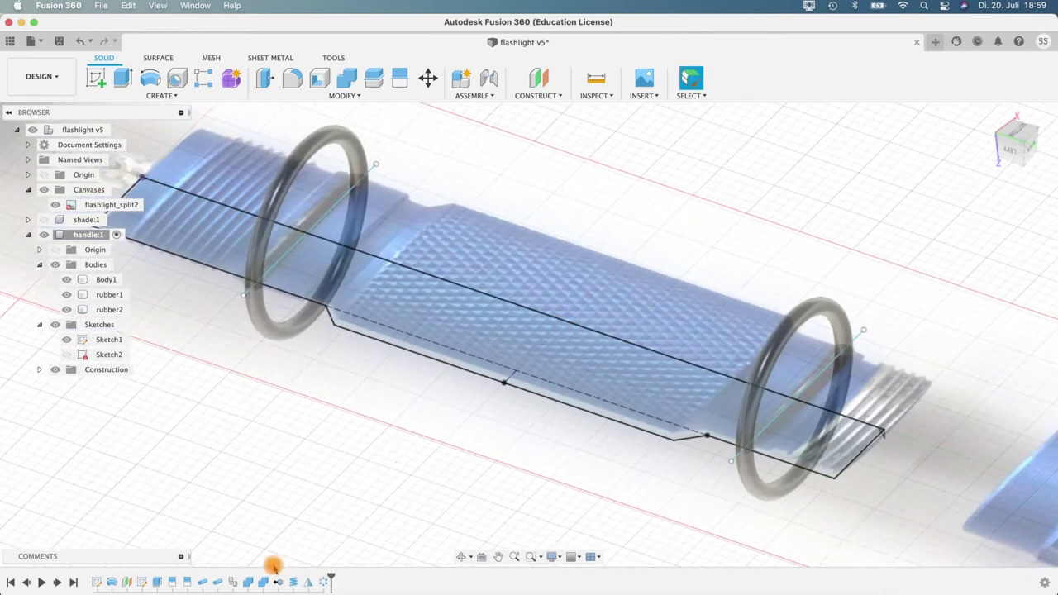
Step: Edit the groove's circular pattern and set its compute option to Identical
right_click(332, 583)
left_click(351, 473)
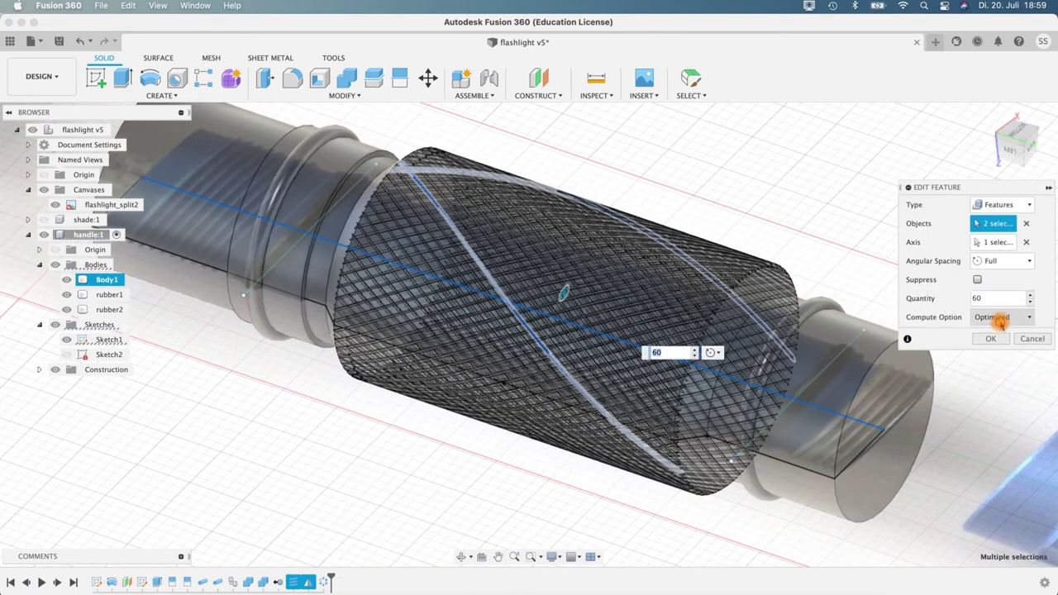
left_click(999, 322)
left_click(998, 347)
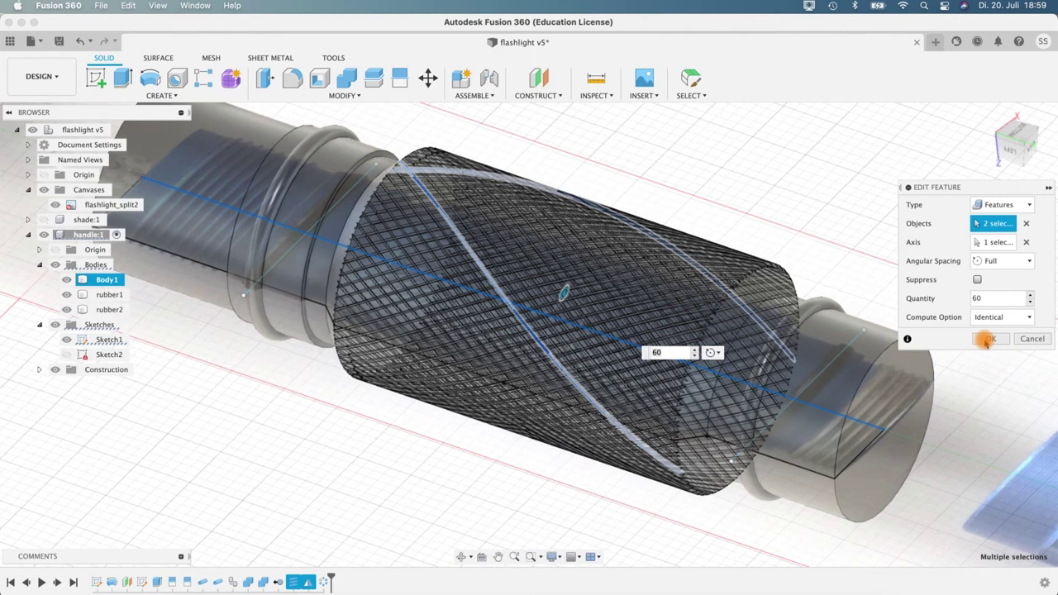
left_click(988, 339)
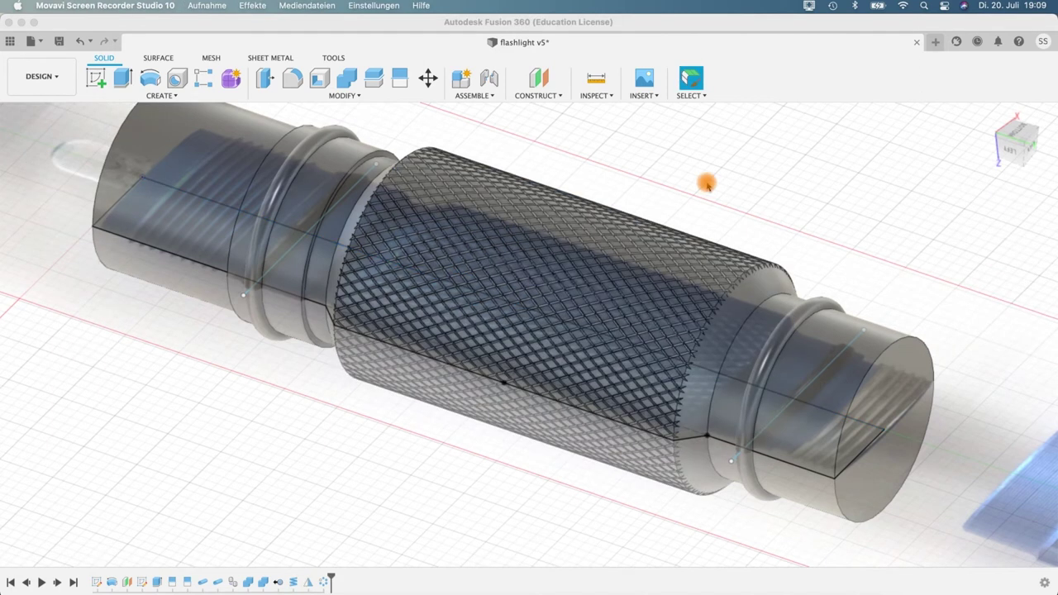
Step: Hide Sketch1 in the handle component and inspect the knurled grip from several sides against the reference photo
middle_click_drag(762, 239, 768, 206)
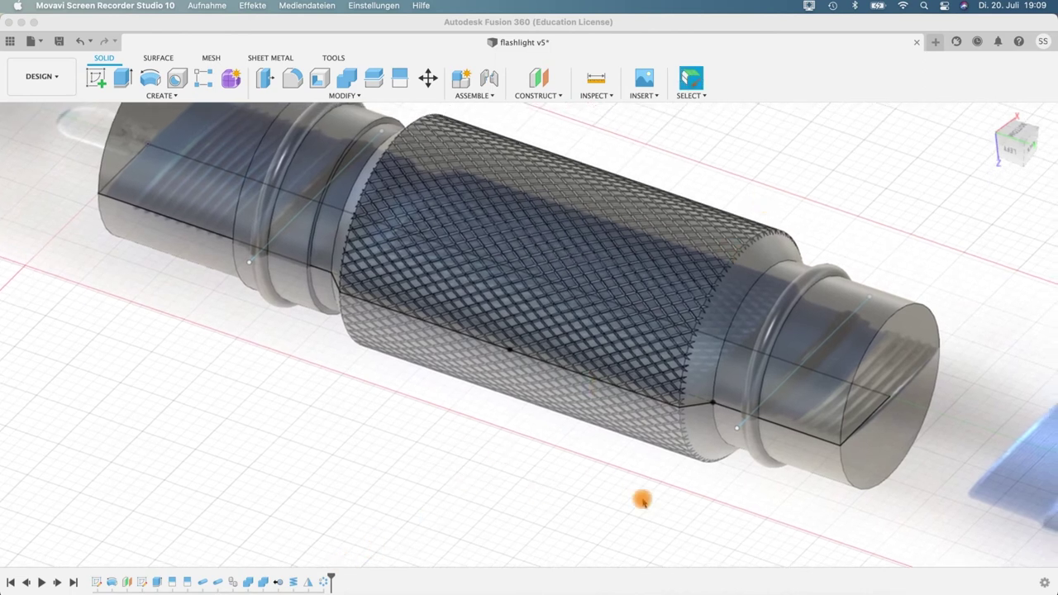
left_click(595, 478)
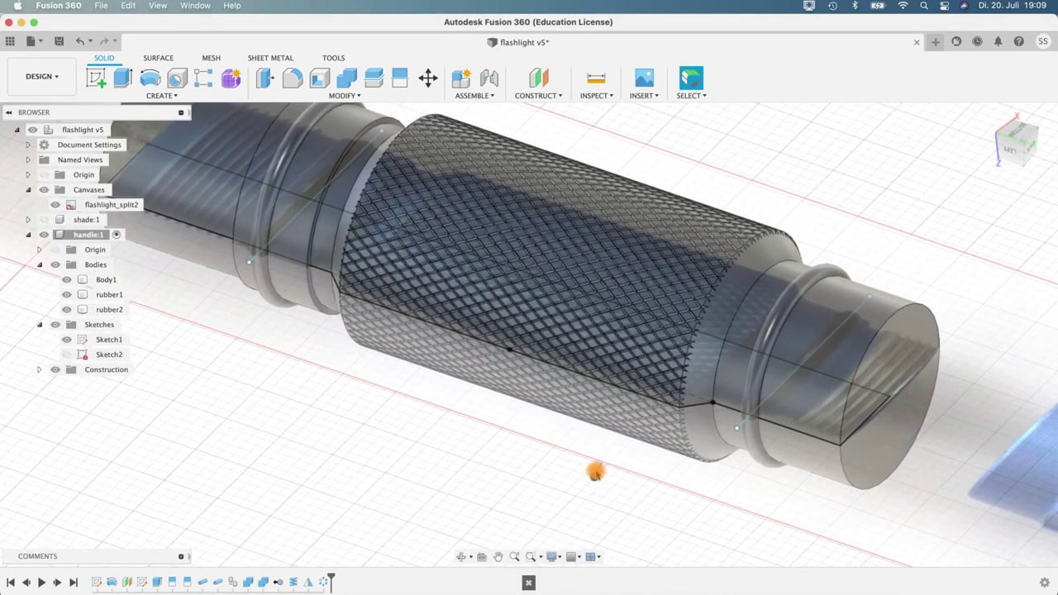
right_click(595, 478)
left_click(633, 513)
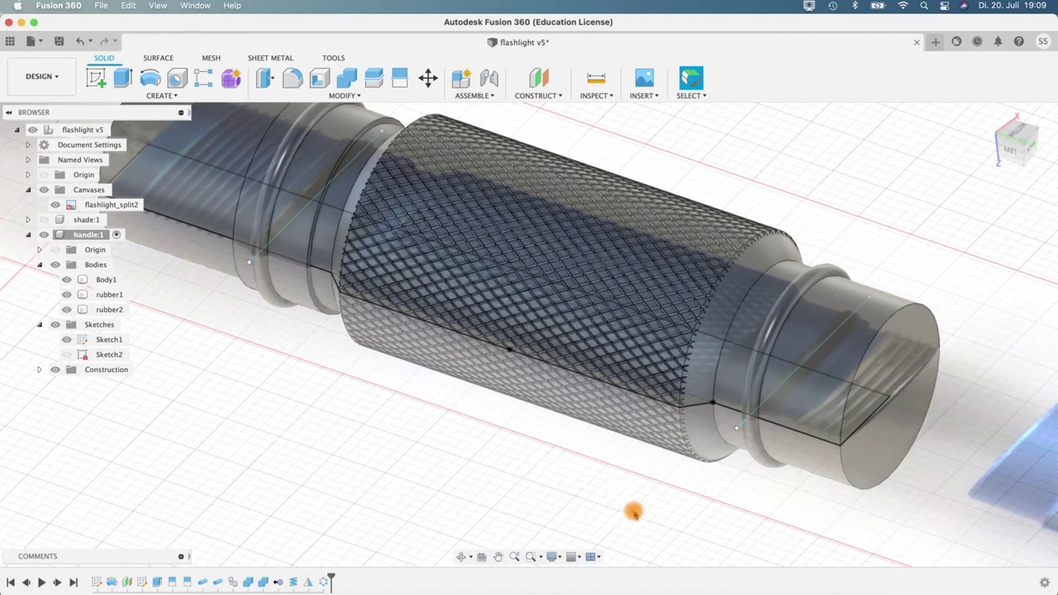
mouse_move(642, 499)
middle_mouse_down()
mouse_move(657, 473)
mouse_move(619, 511)
mouse_move(640, 491)
mouse_move(709, 495)
mouse_move(657, 504)
middle_mouse_up()
middle_click_drag(785, 208, 855, 247)
mouse_move(387, 457)
middle_mouse_down("shift")
mouse_move(441, 433)
mouse_move(431, 421)
middle_mouse_up("shift")
left_click(66, 340)
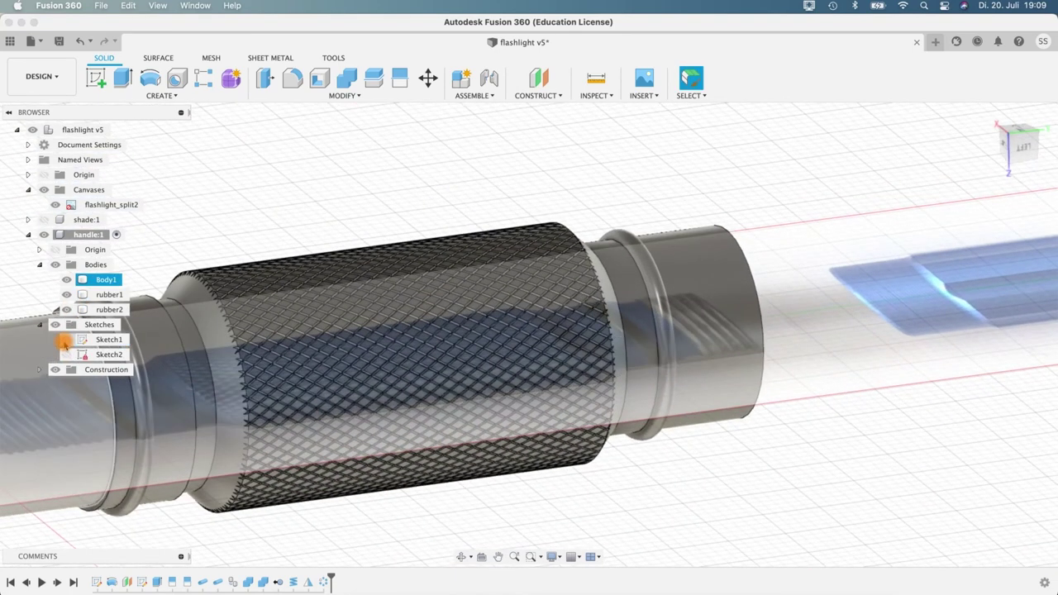
scroll(882, 406, "up", 5)
scroll(804, 448, "down", 5)
middle_click_drag(555, 475, 411, 468, "shift")
scroll(479, 406, "up", 5)
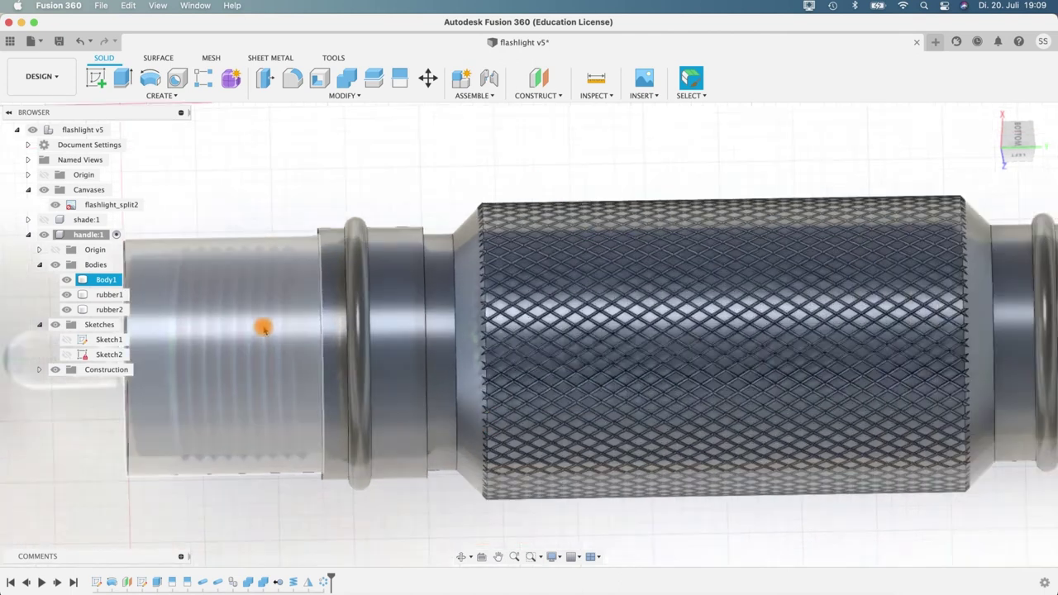
scroll(264, 327, "down", 5)
Step: Start a thread on the cylindrical face at the handle's bulb end and make it a modeled thread
left_click(724, 324)
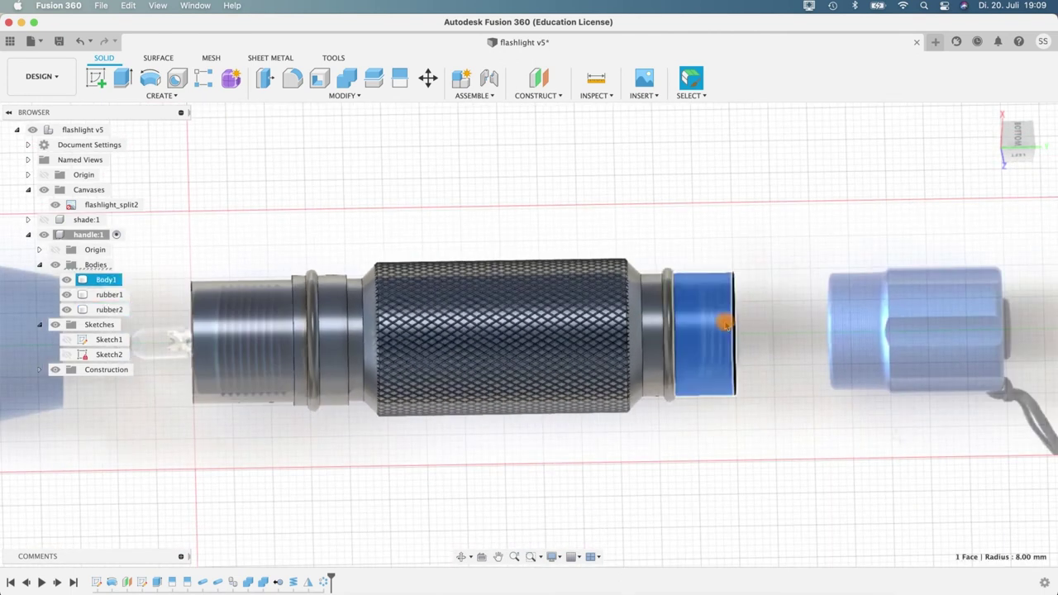
left_click(208, 324)
scroll(230, 264, "up", 2)
scroll(230, 266, "up", 4)
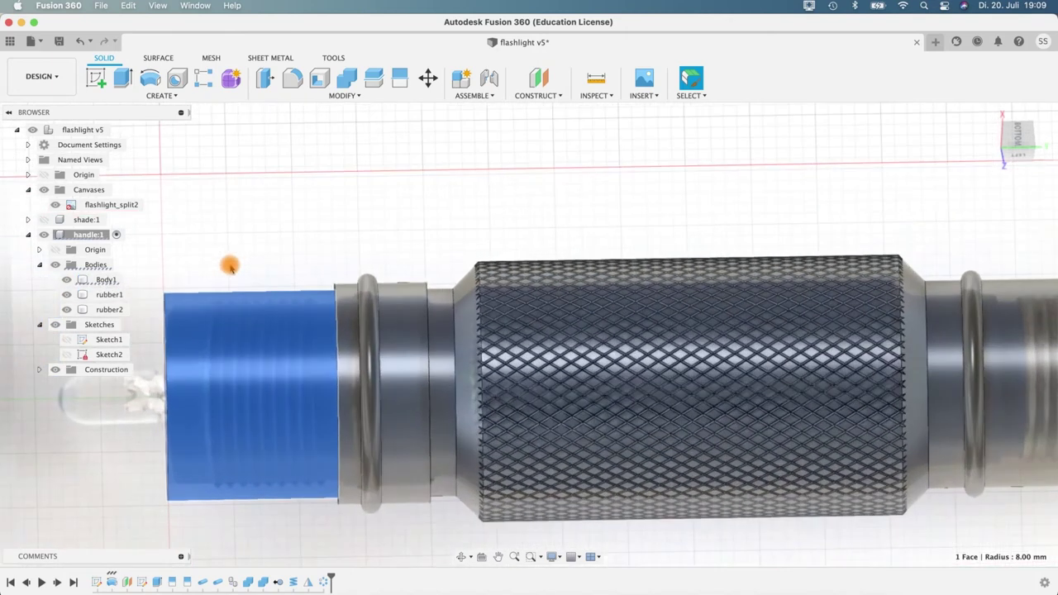
middle_click_drag(406, 213, 500, 169, "shift")
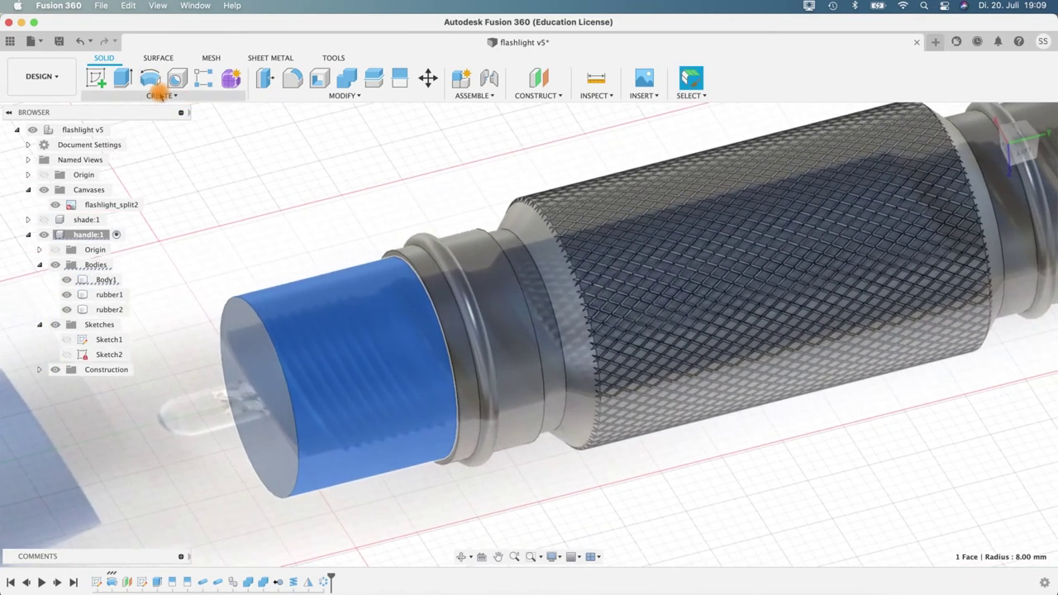
left_click(159, 95)
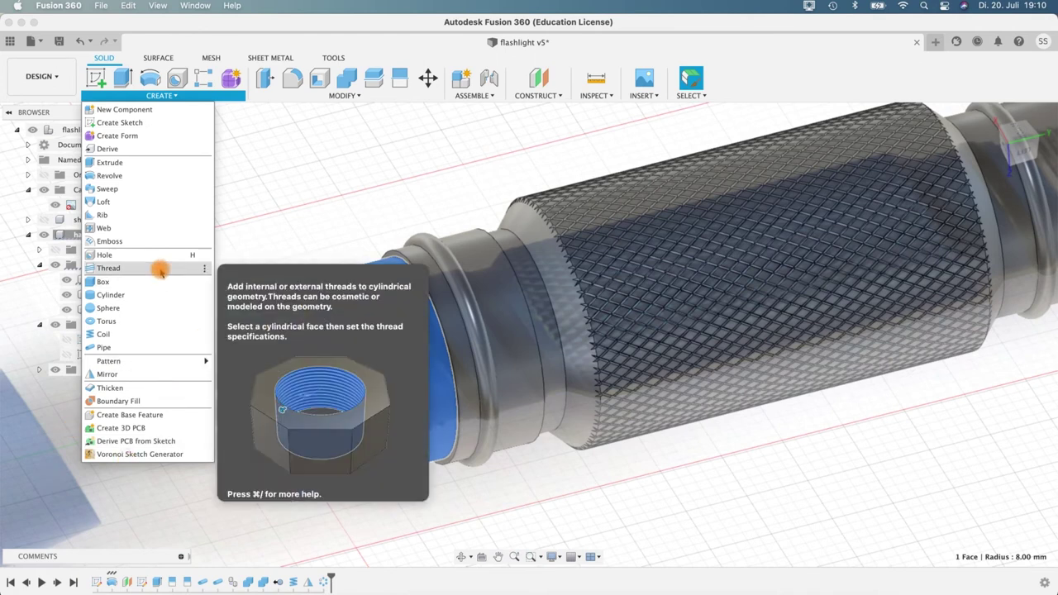
left_click(160, 271)
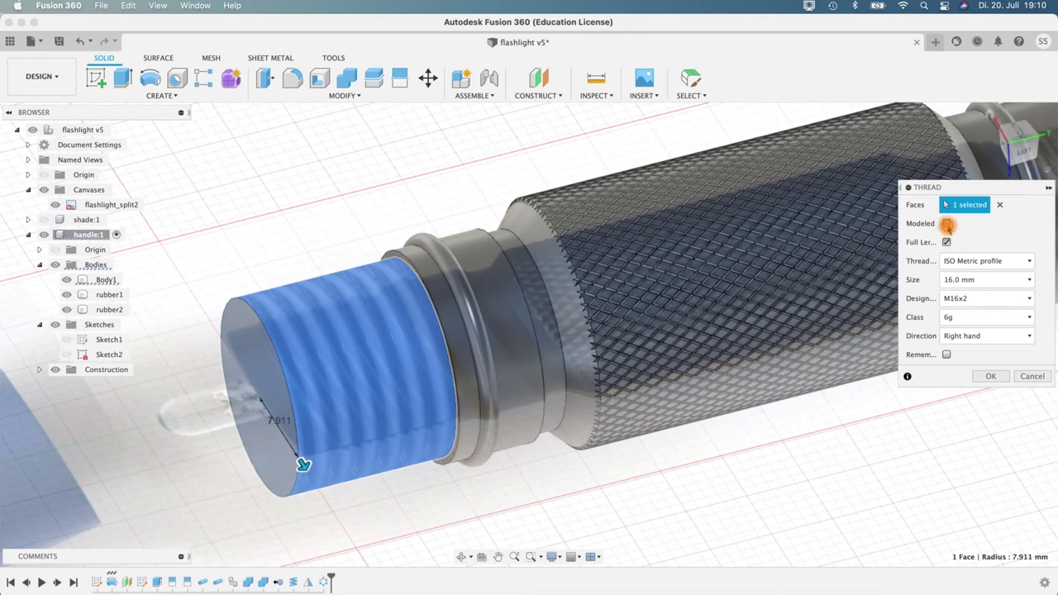
left_click(947, 224)
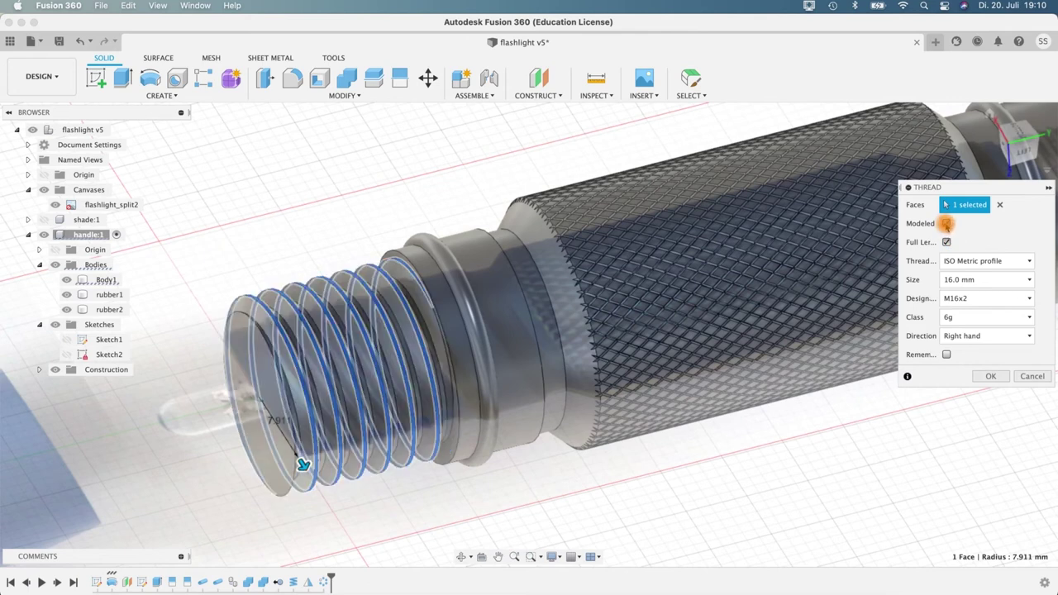
Step: Set the thread's size to 18.0 mm and its designation to M18x0.75
left_click(980, 299)
left_click(988, 280)
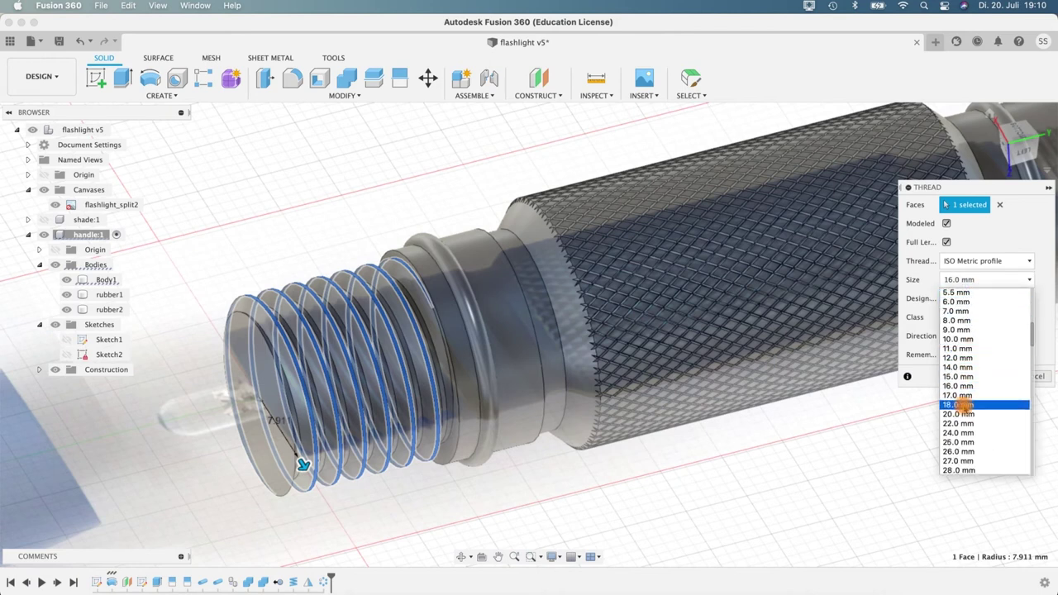
left_click(962, 405)
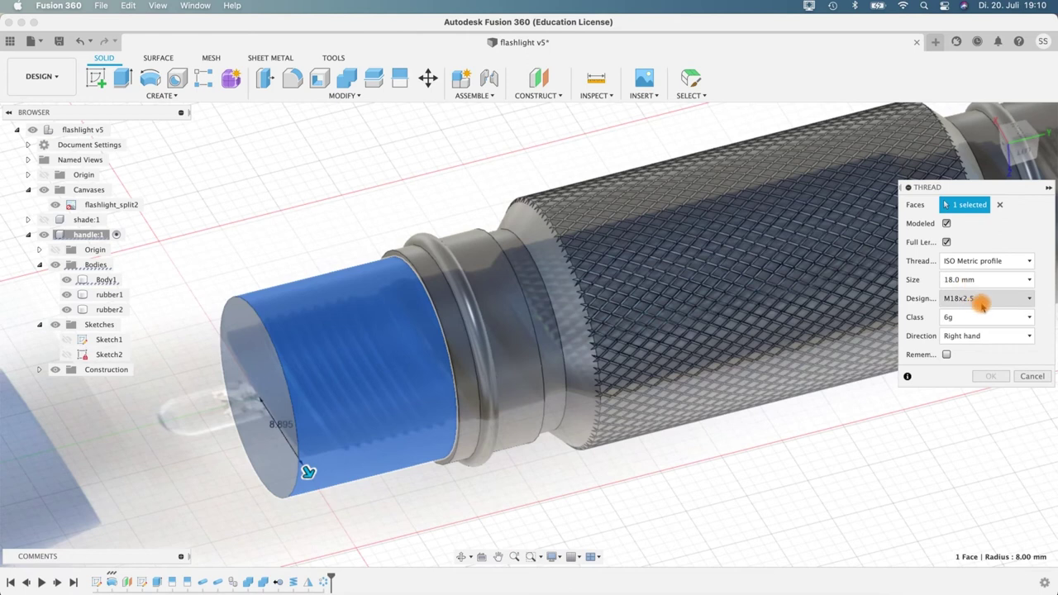
left_click(983, 303)
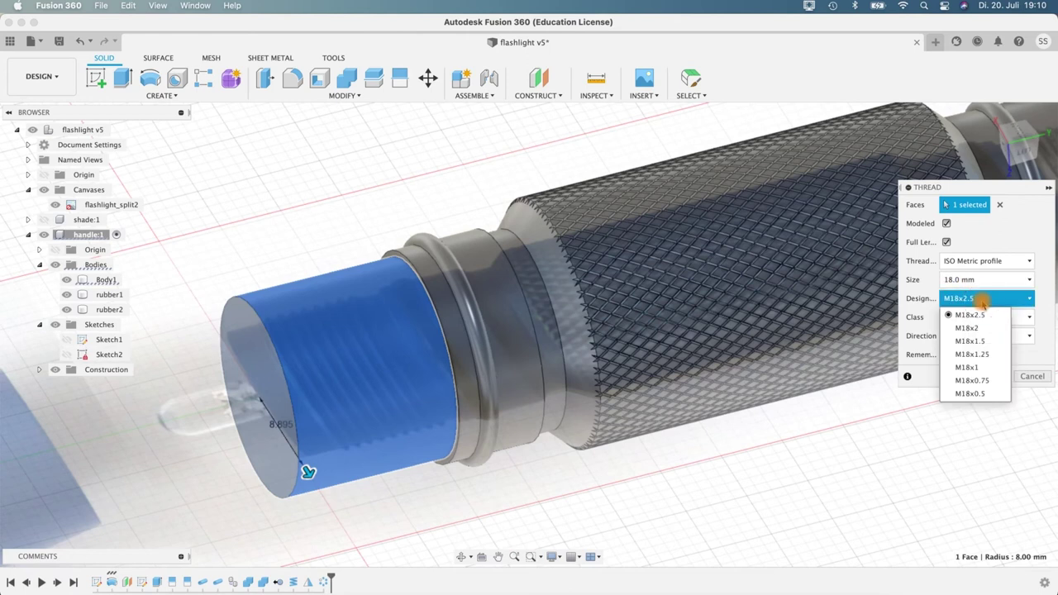
left_click(985, 382)
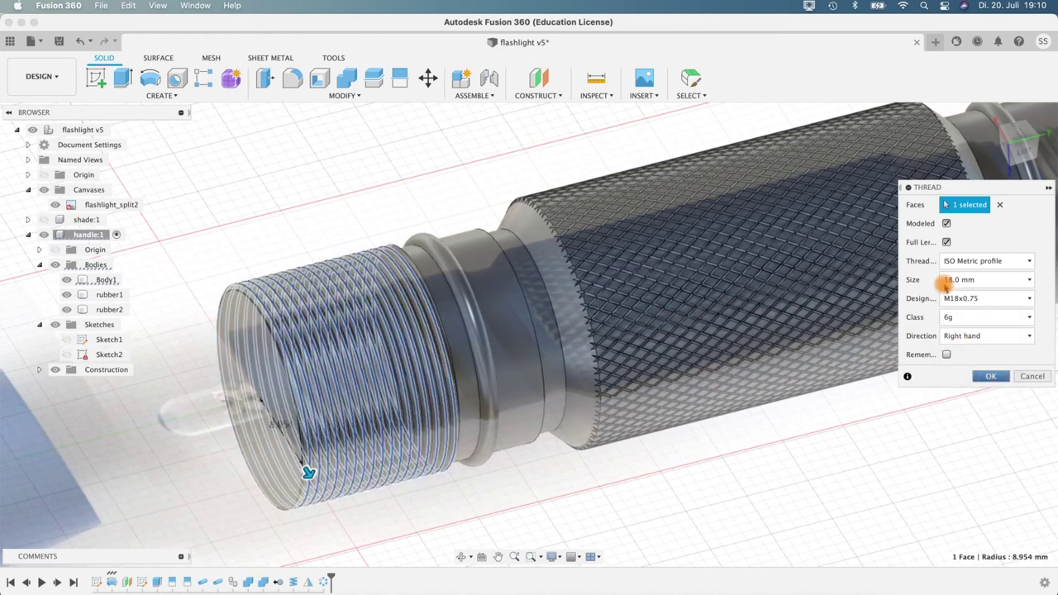
Step: Turn off the thread's full length and give it an offset of 3 mm and a length of 8 mm
left_click(946, 242)
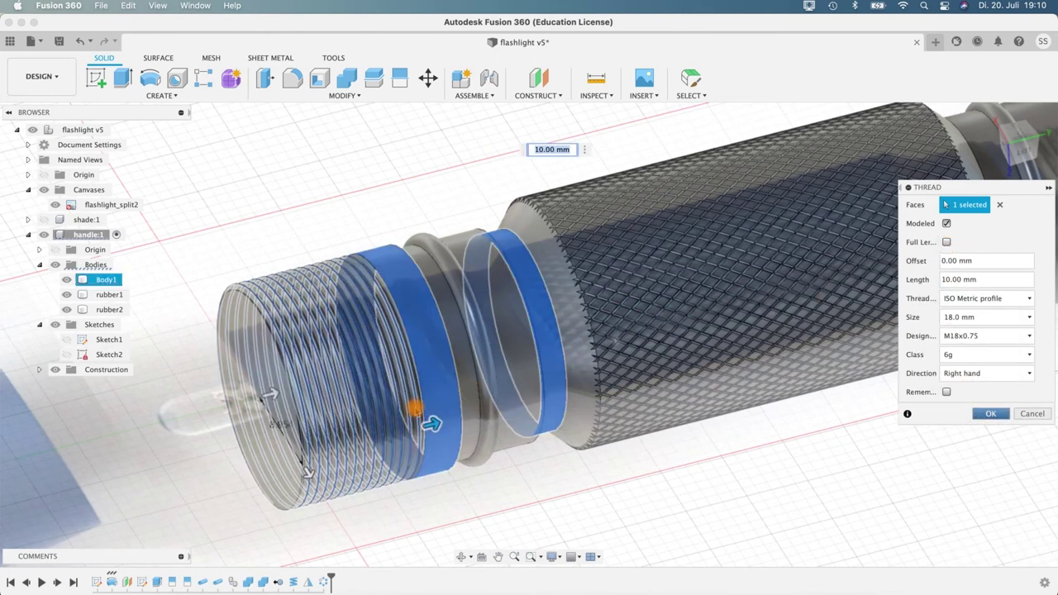
left_click_drag(273, 394, 310, 386)
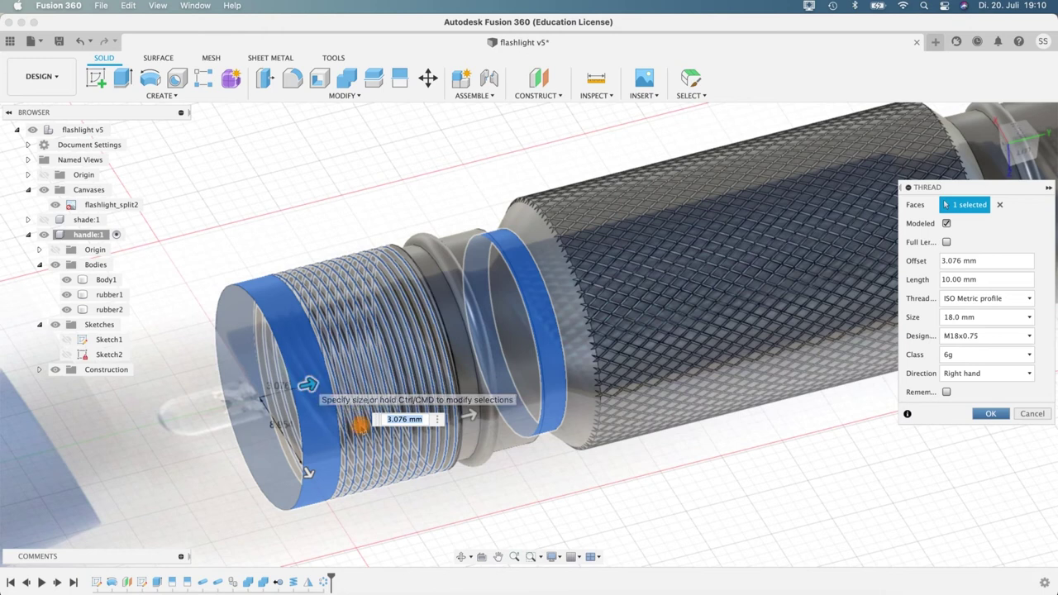
key("Return")
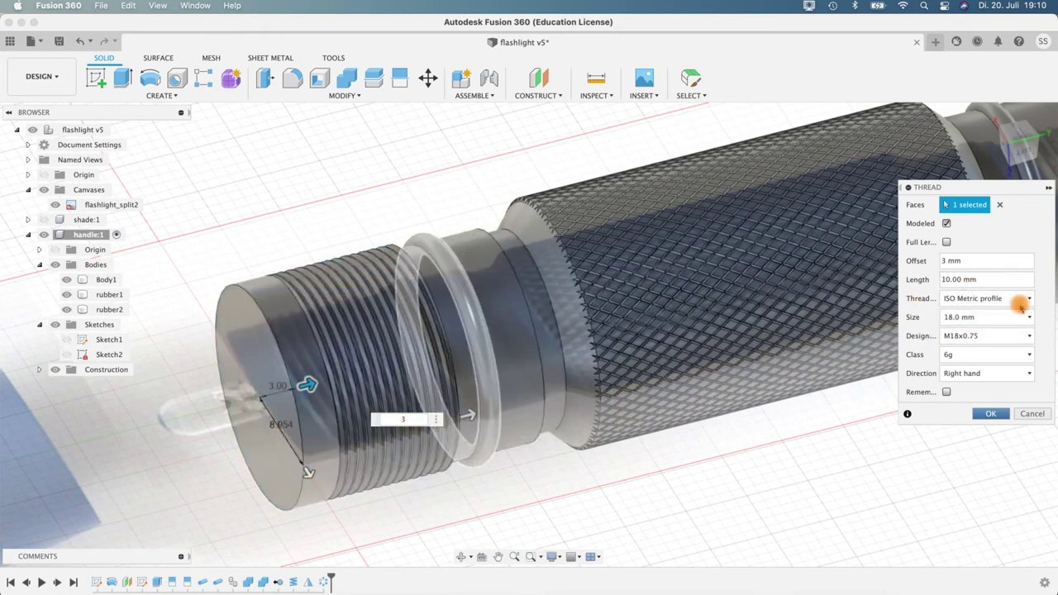
left_click_drag(995, 282, 944, 280)
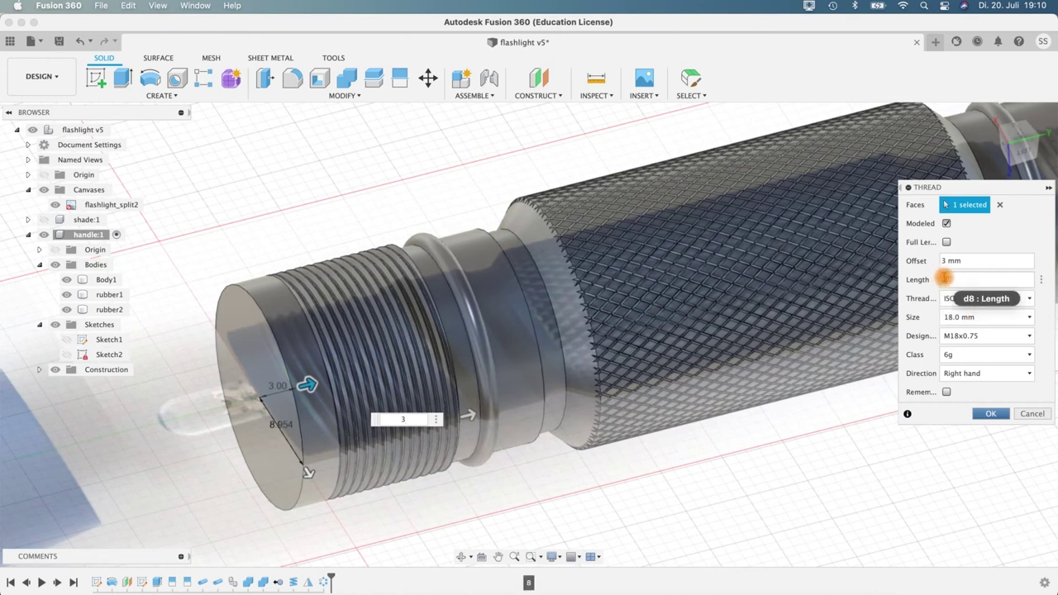
type("8")
Step: Check the thread's start and end from the side and create the M18x0.75 thread
middle_click_drag(346, 539, 310, 482, "shift")
middle_click_drag(449, 373, 449, 287)
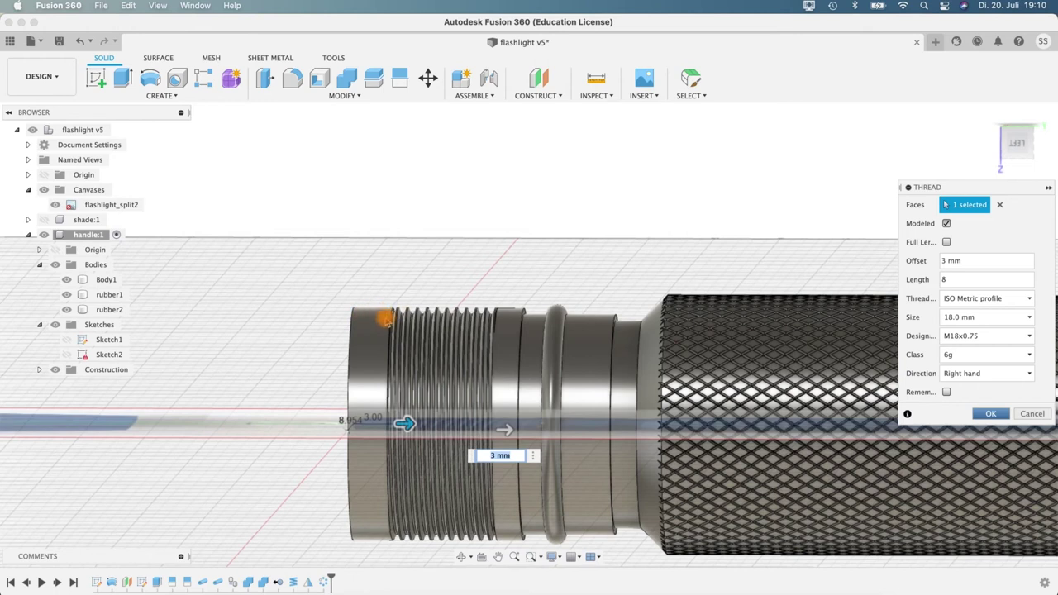
middle_click_drag(454, 294, 348, 316, "shift")
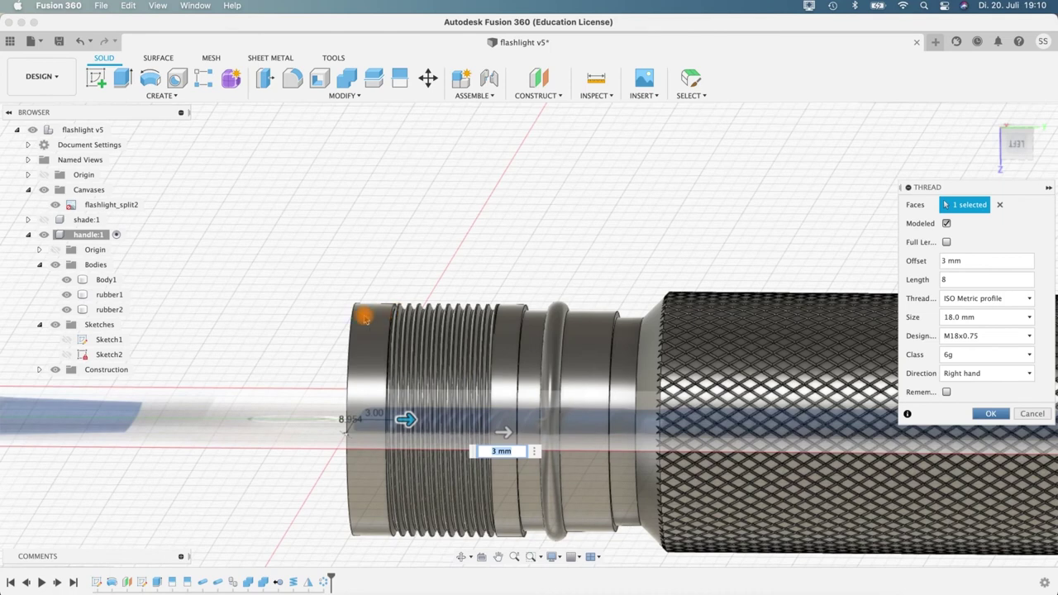
mouse_move(351, 304)
middle_mouse_down("shift")
mouse_move(369, 267)
mouse_move(376, 281)
mouse_move(342, 290)
mouse_move(364, 288)
middle_mouse_up("shift")
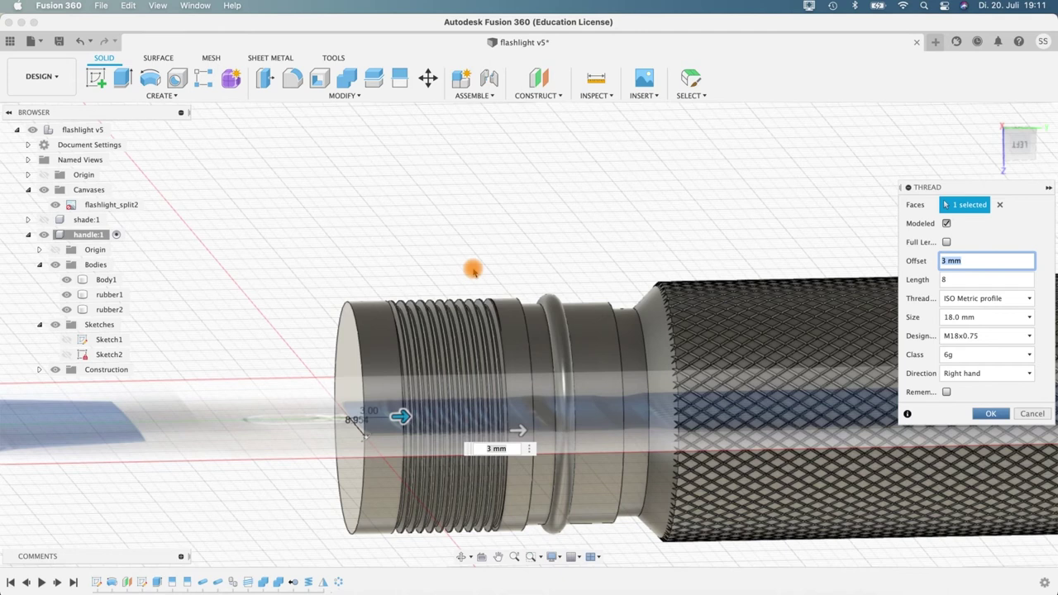
key("super+s")
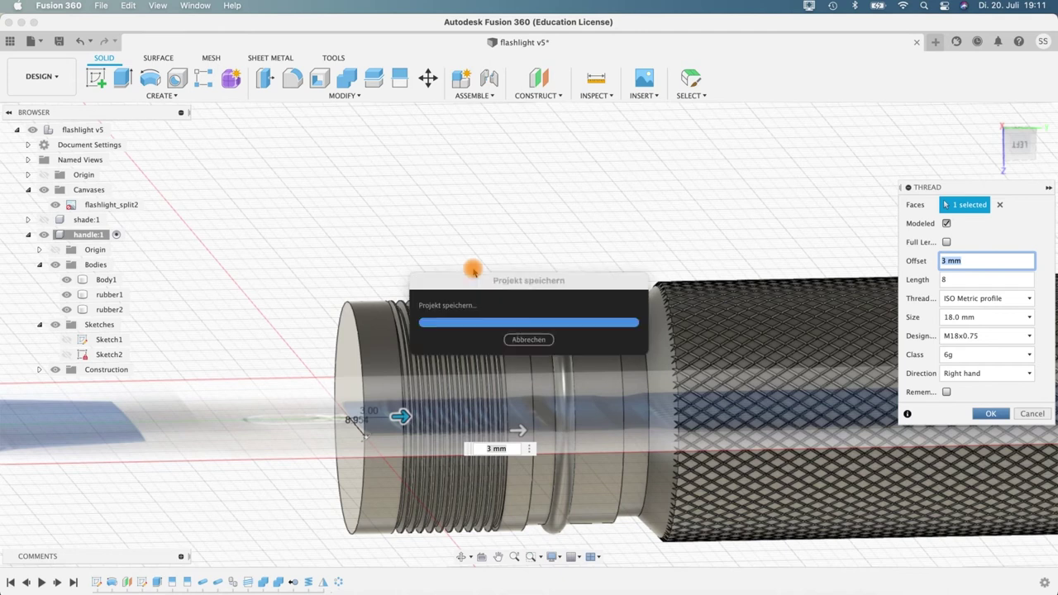
key("Return")
Step: Inspect the handle's threaded end, briefly showing Sketch1 to compare it with the flat end face
middle_click_drag(372, 287, 373, 311, "shift")
left_click(373, 310)
left_click(361, 307)
mouse_move(293, 198)
middle_mouse_down("shift")
mouse_move(439, 241)
mouse_move(557, 214)
mouse_move(438, 224)
mouse_move(387, 213)
mouse_move(347, 300)
mouse_move(300, 249)
mouse_move(515, 267)
middle_mouse_up("shift")
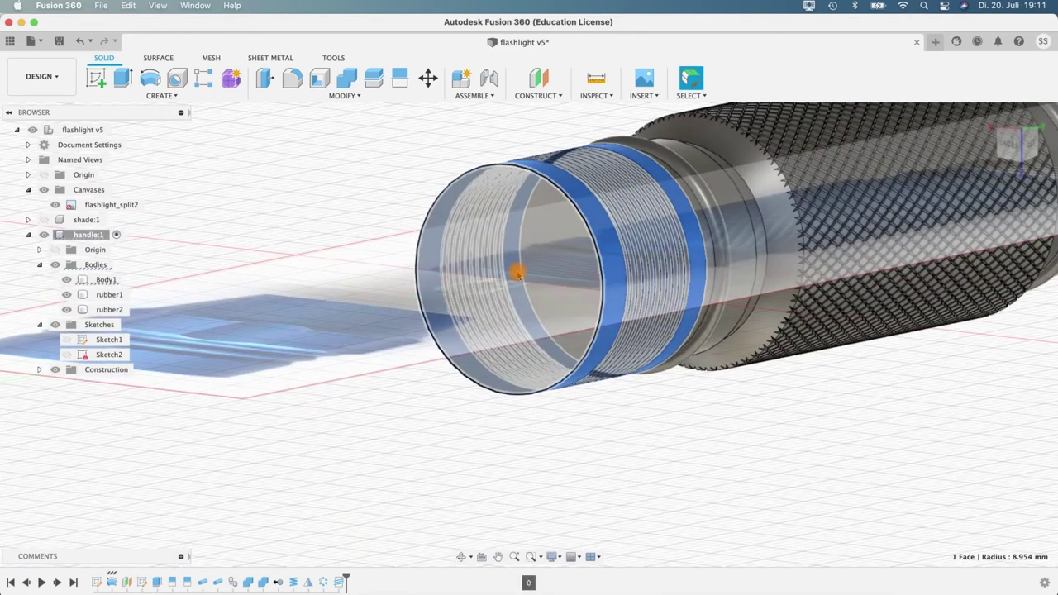
left_click(515, 267)
left_click(66, 352)
left_click(65, 340)
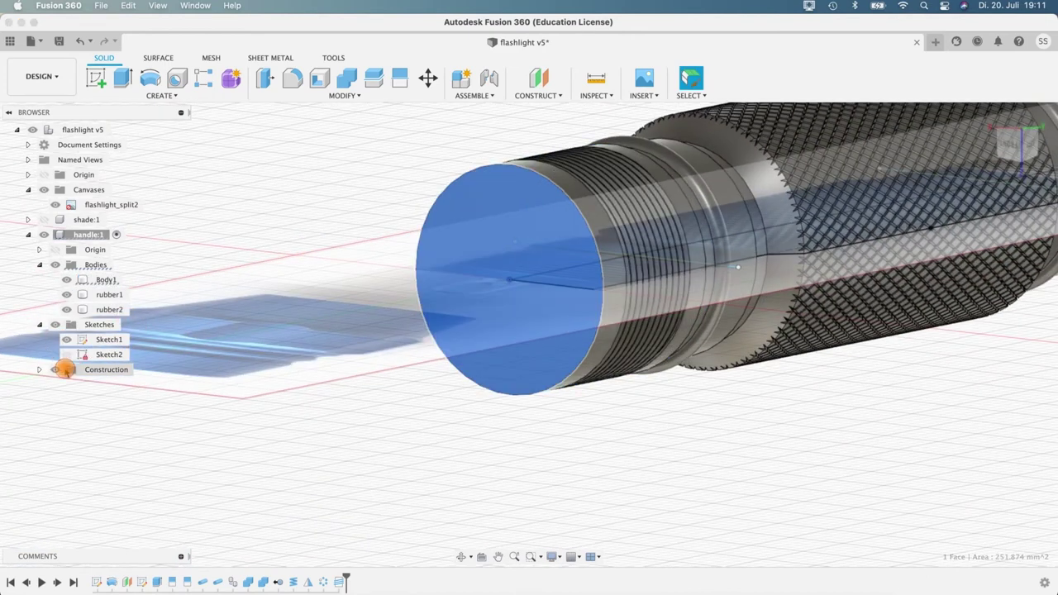
left_click(66, 371)
left_click(515, 229)
middle_click_drag(260, 252, 211, 277)
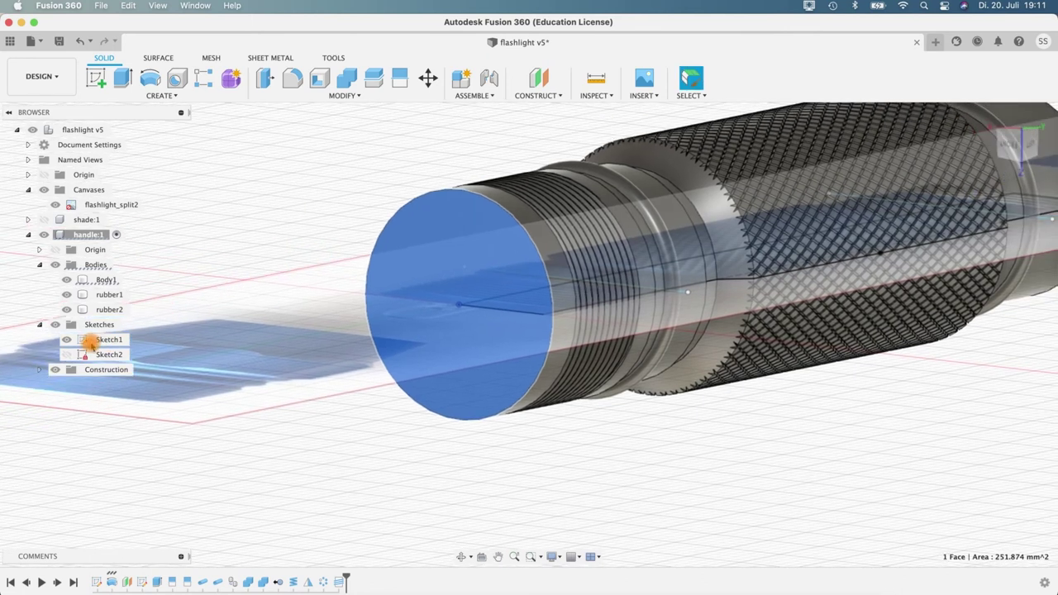
left_click(89, 339)
left_click(66, 339)
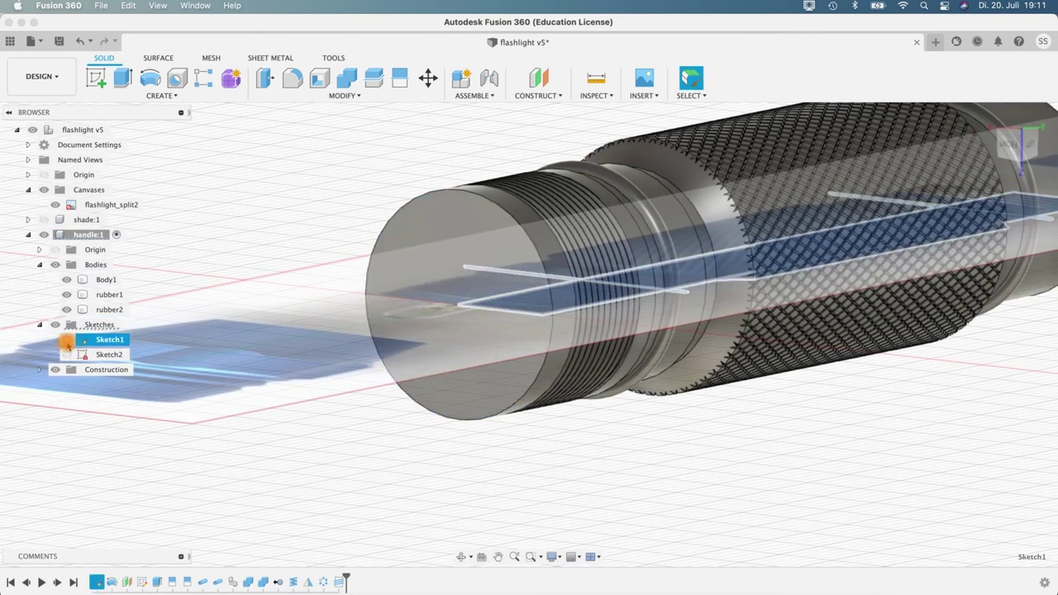
Step: Start a new sketch on the flat end face of the handle's threaded end
left_click(472, 236)
middle_click_drag(334, 206, 242, 189, "shift")
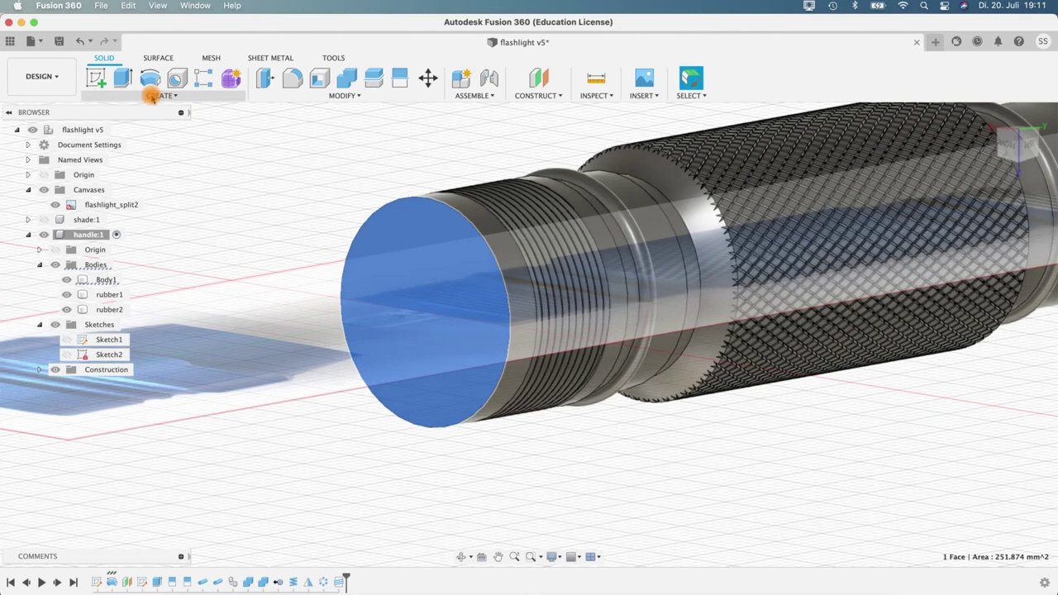
left_click(152, 97)
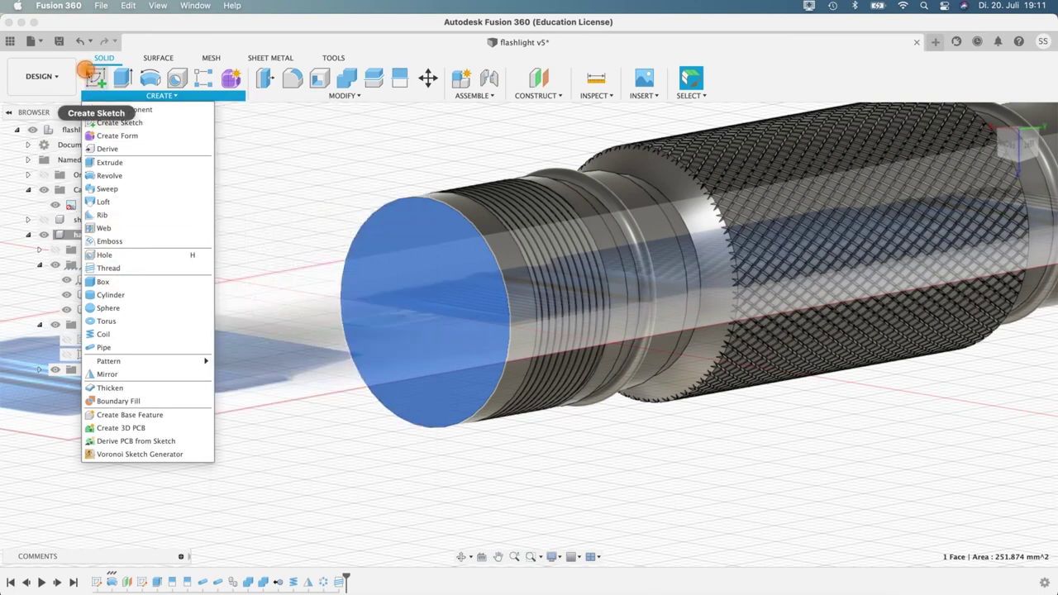
left_click(91, 75)
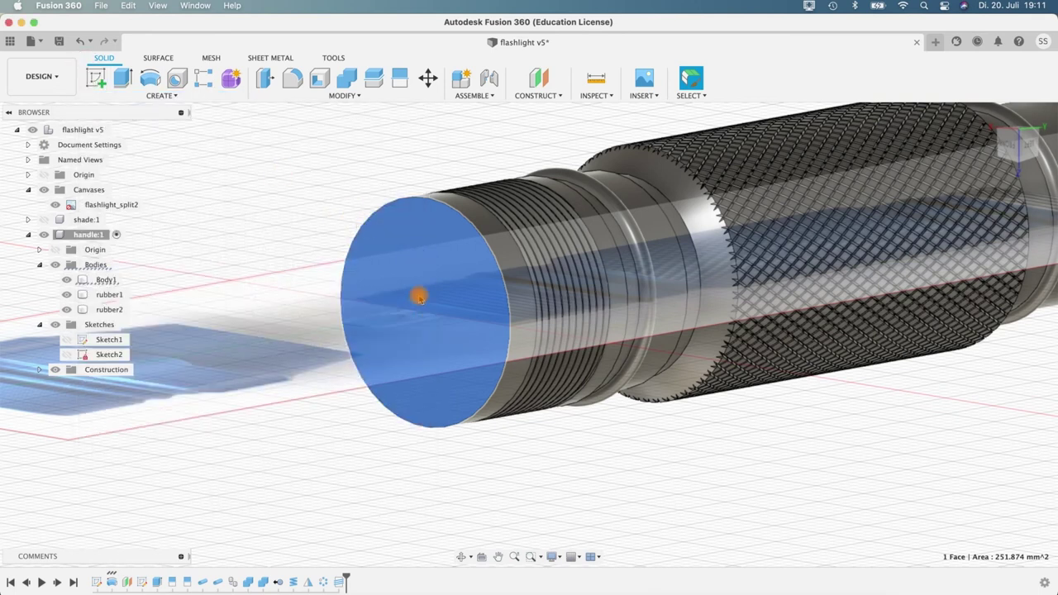
left_click(408, 264)
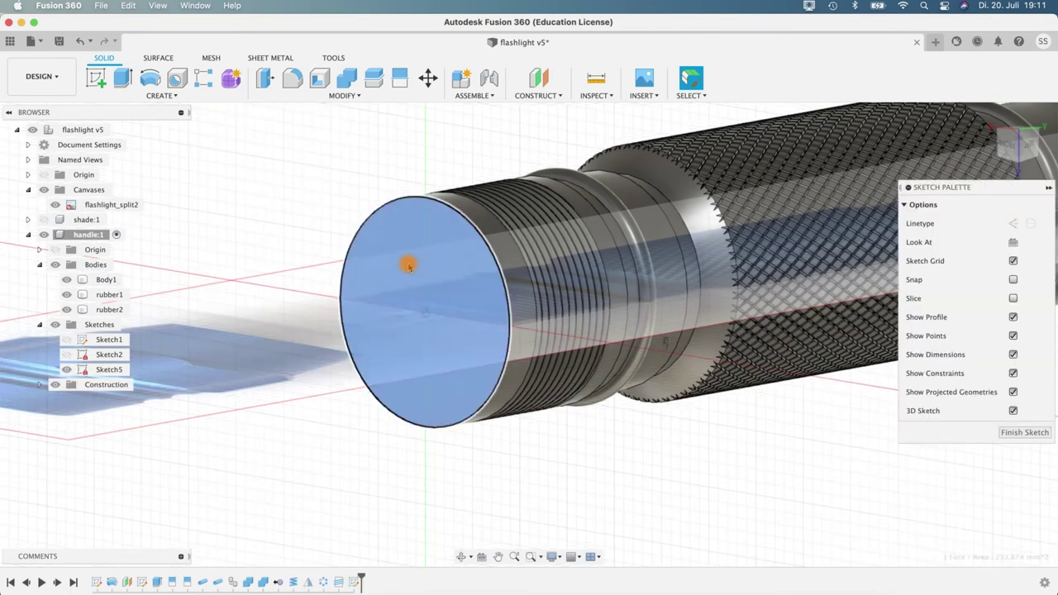
right_click(408, 265)
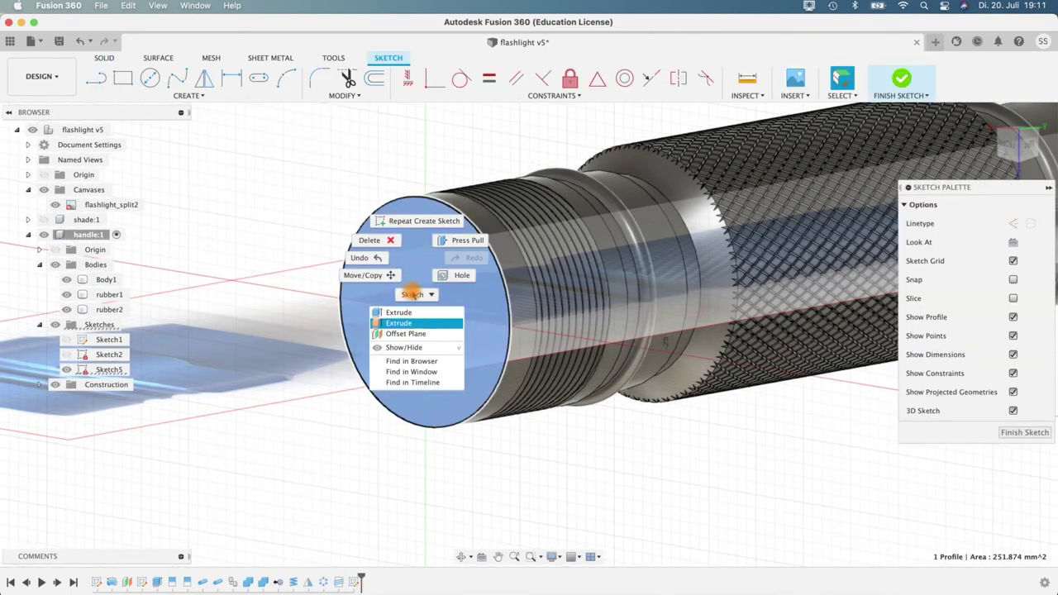
left_click(416, 260)
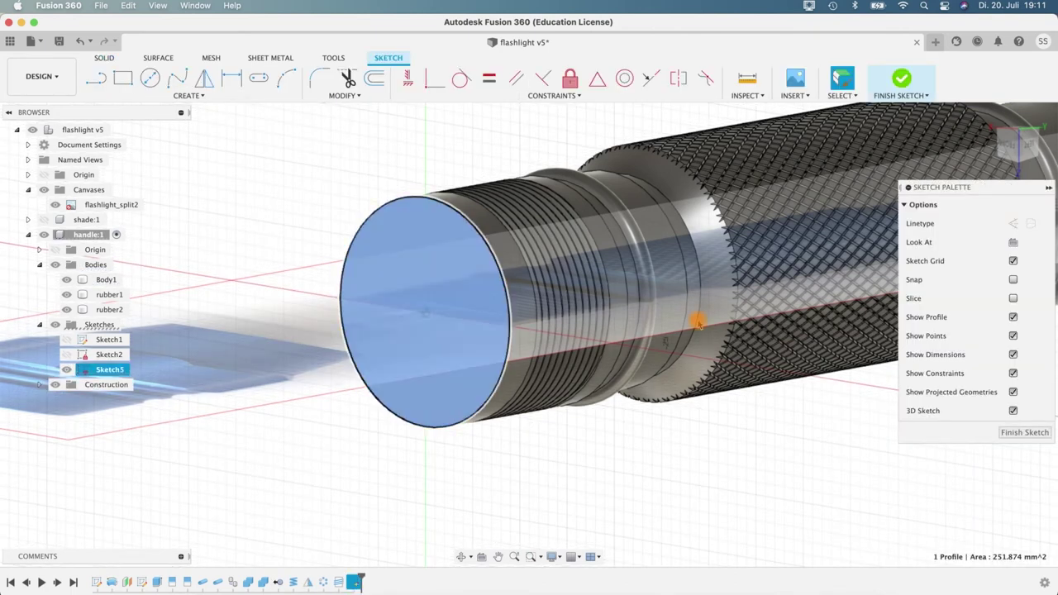
Step: Draw a 17 mm diameter circle centred on the handle's end face and finish the sketch
left_click(1008, 144)
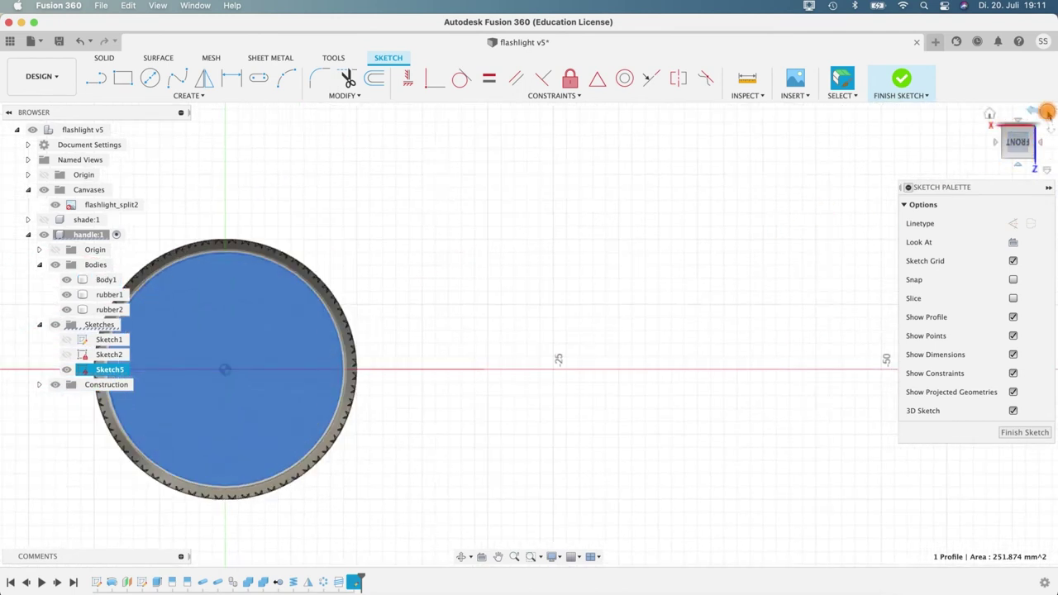
left_click(1035, 114)
left_click(1035, 112)
middle_click_drag(632, 241, 328, 245)
scroll(667, 234, "up", 5)
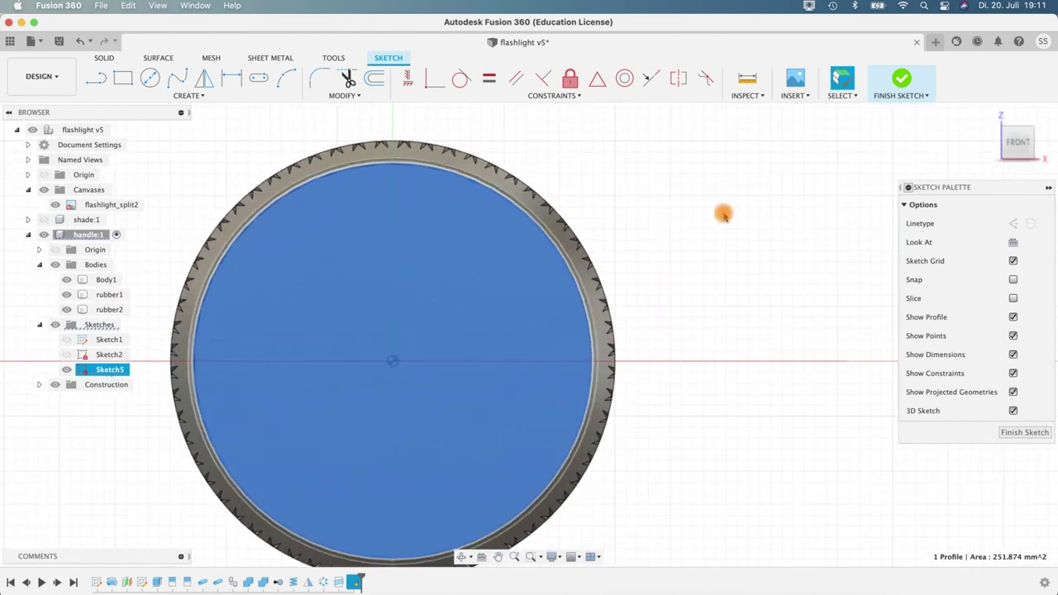
left_click(149, 78)
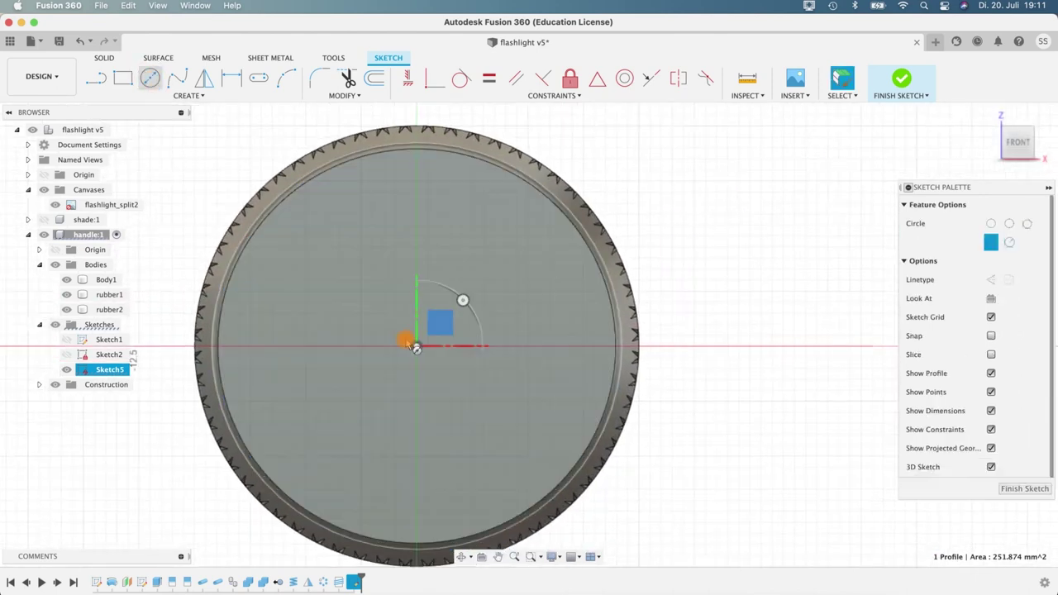
left_click(417, 348)
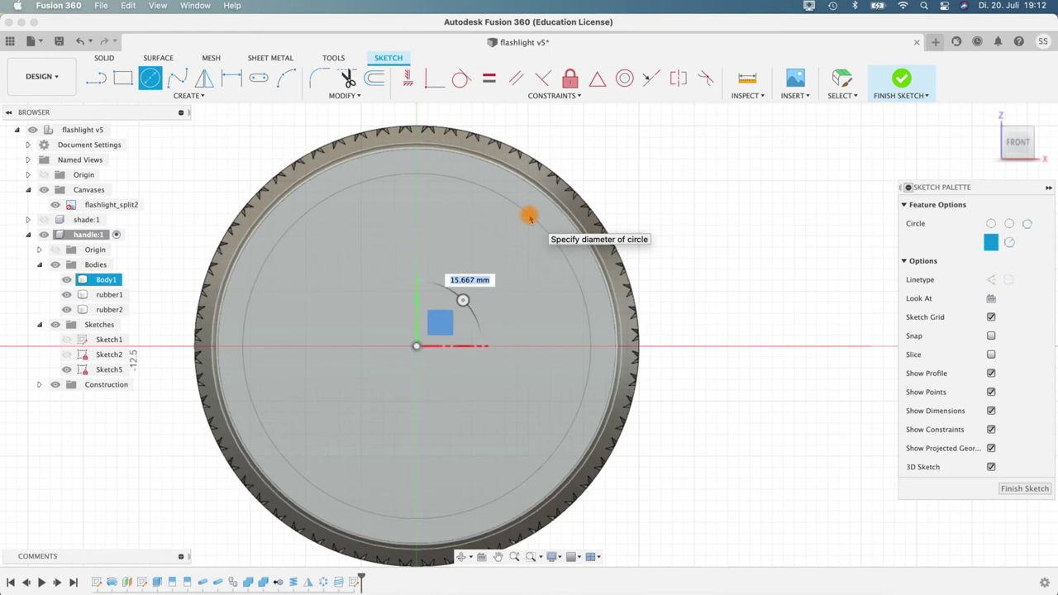
type("17")
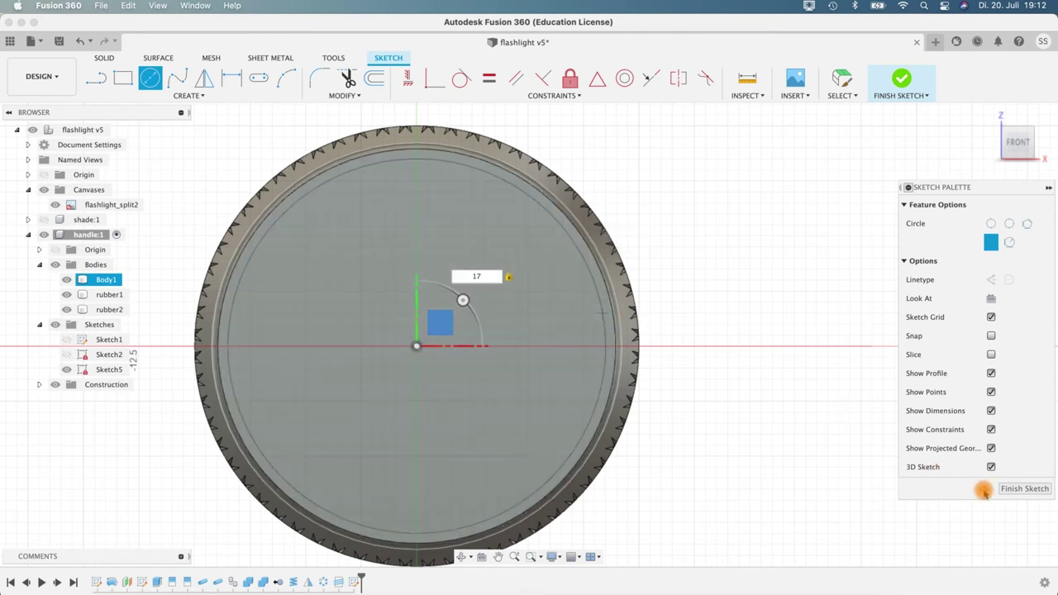
left_click(1012, 493)
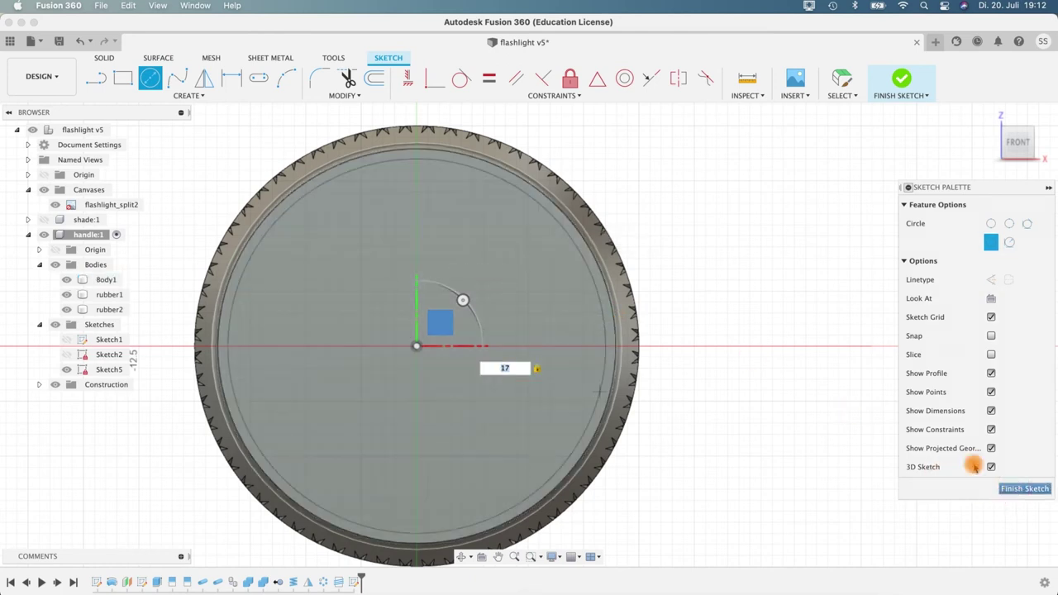
Step: Extrude the thin outer ring around the 17 mm circle by -3 mm as a cut into the handle's end
middle_click_drag(683, 255, 655, 263, "shift")
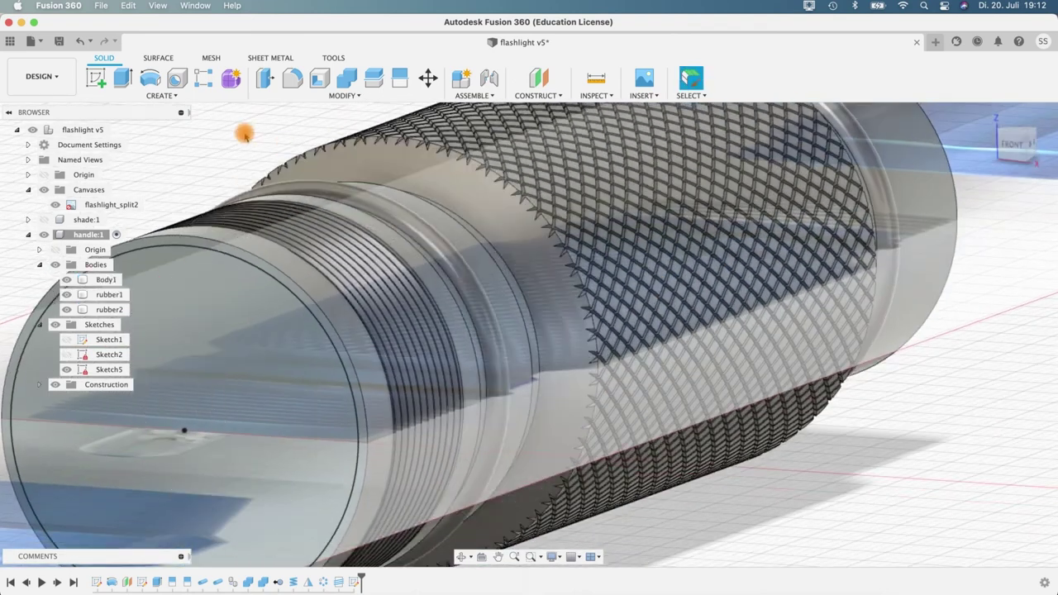
middle_click_drag(244, 134, 368, 146)
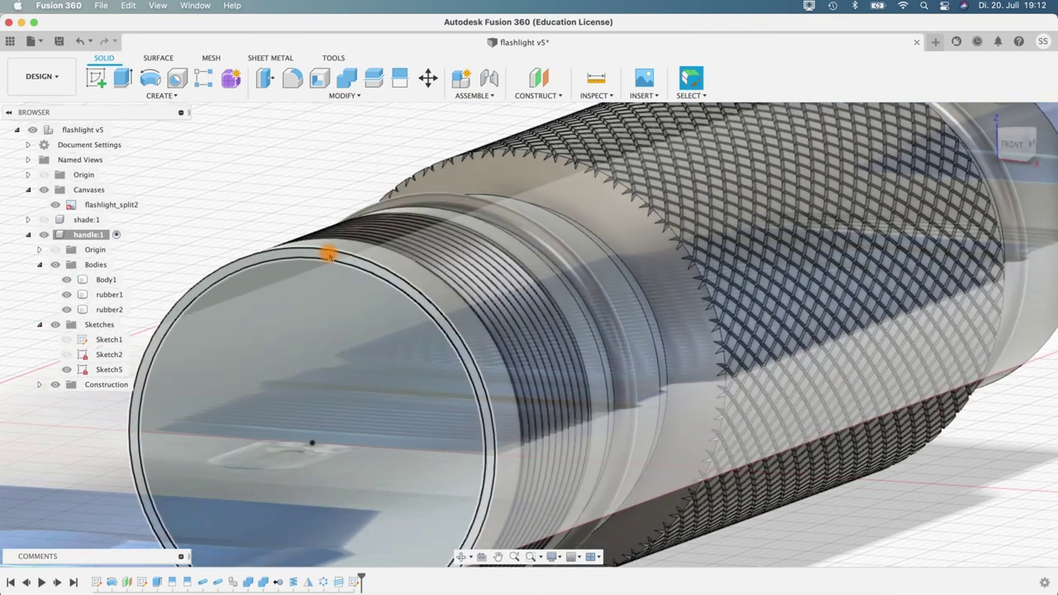
left_click(333, 265)
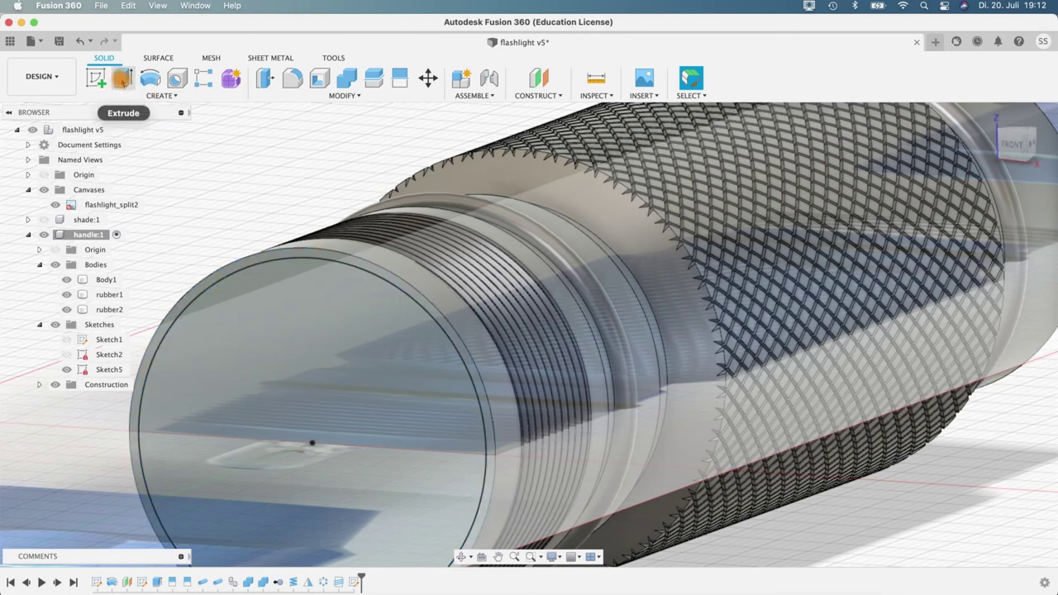
left_click(122, 78)
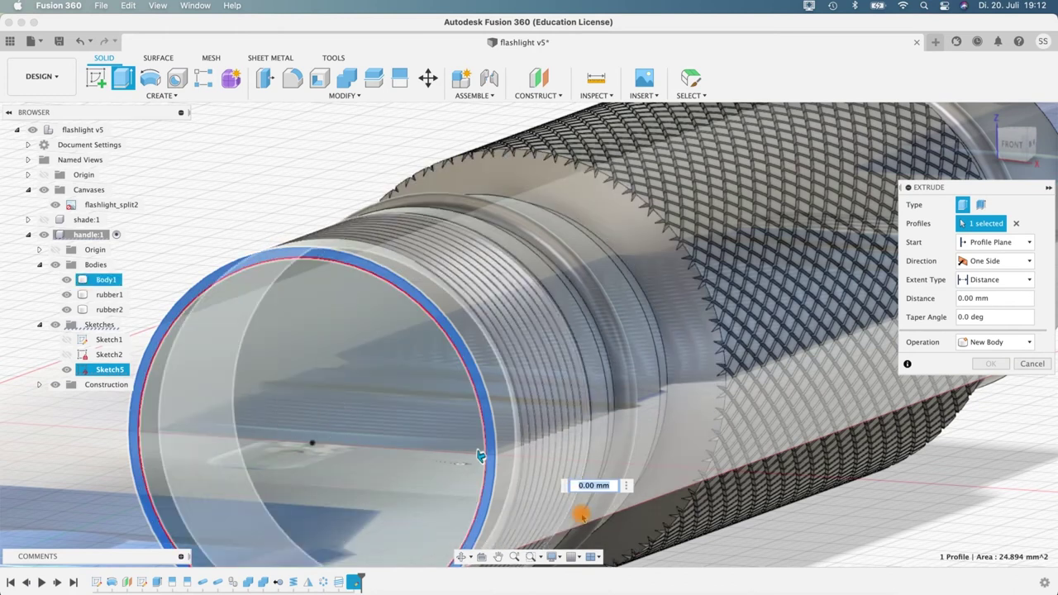
left_click_drag(476, 457, 623, 503)
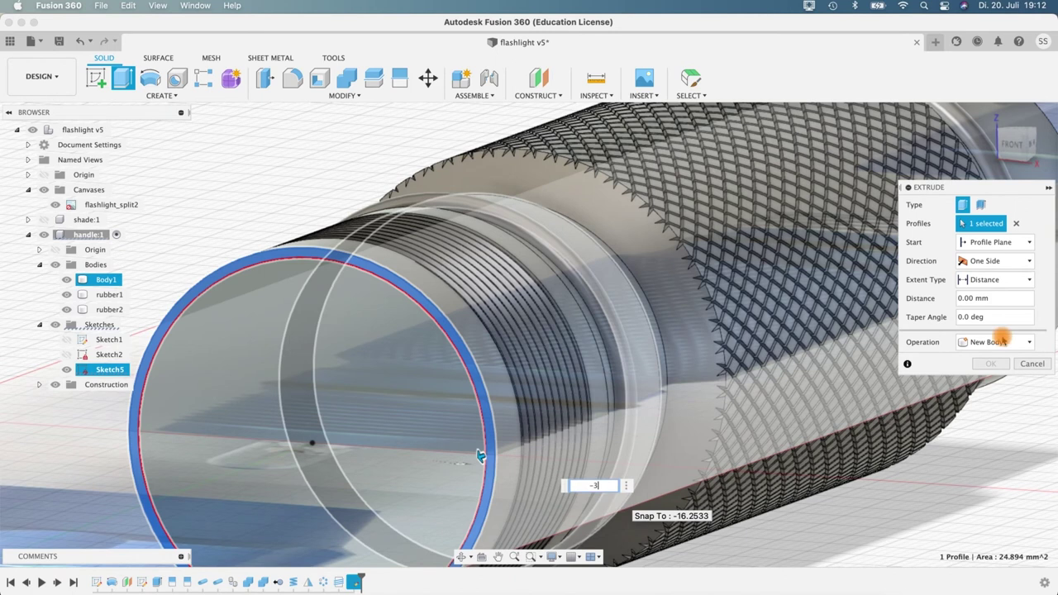
key("Return")
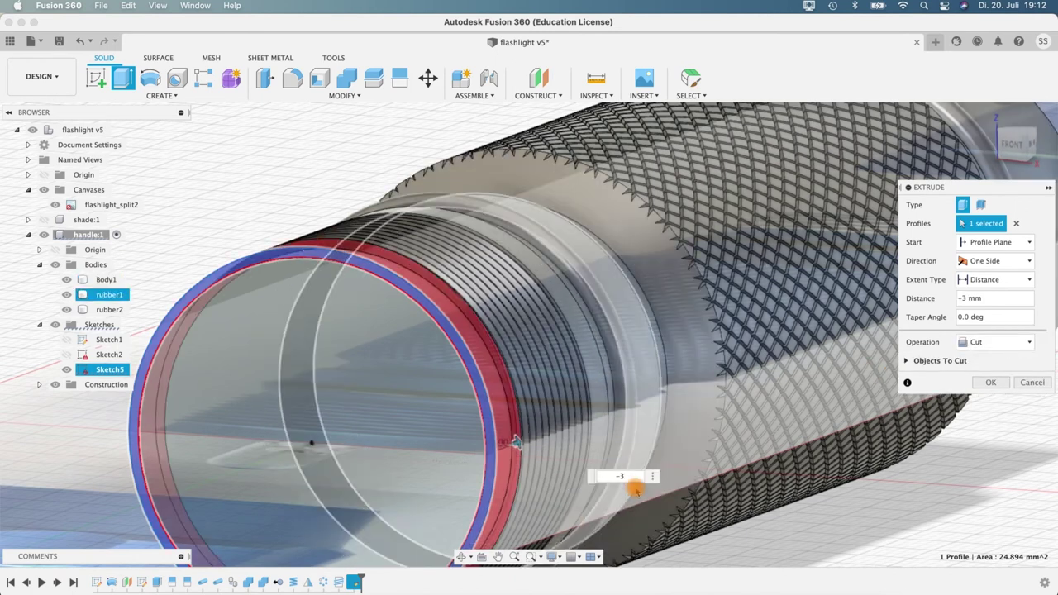
middle_click_drag(213, 203, 184, 196, "shift")
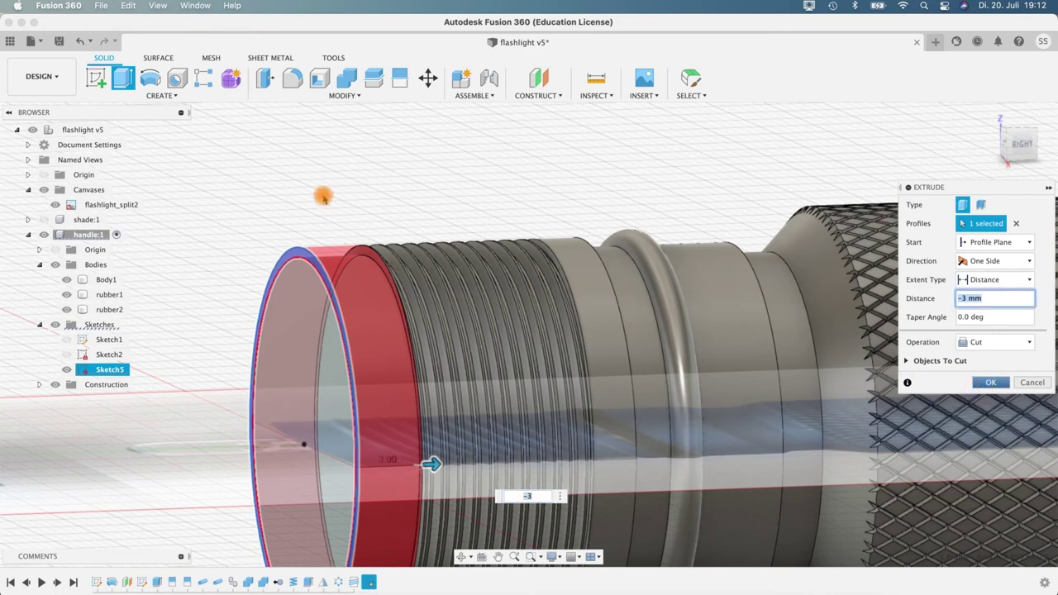
key("Return")
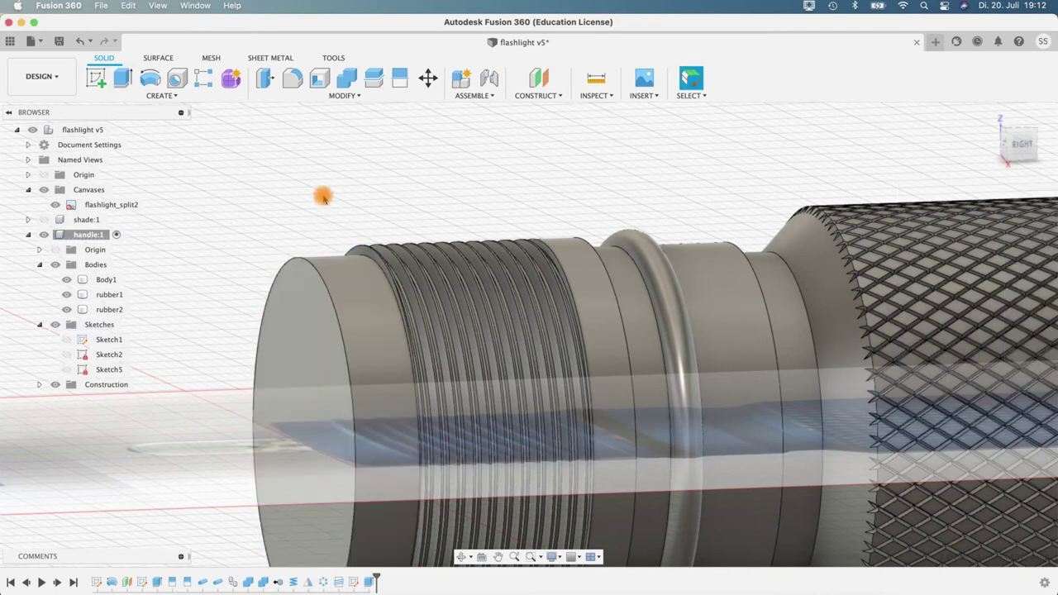
Step: Extrude the narrow ring-shaped shoulder face behind the thread as a cut, pulled about 3.2 mm toward the thread
mouse_move(243, 232)
middle_mouse_down("shift")
mouse_move(314, 229)
mouse_move(383, 246)
mouse_move(237, 229)
mouse_move(224, 215)
mouse_move(247, 217)
middle_mouse_up("shift")
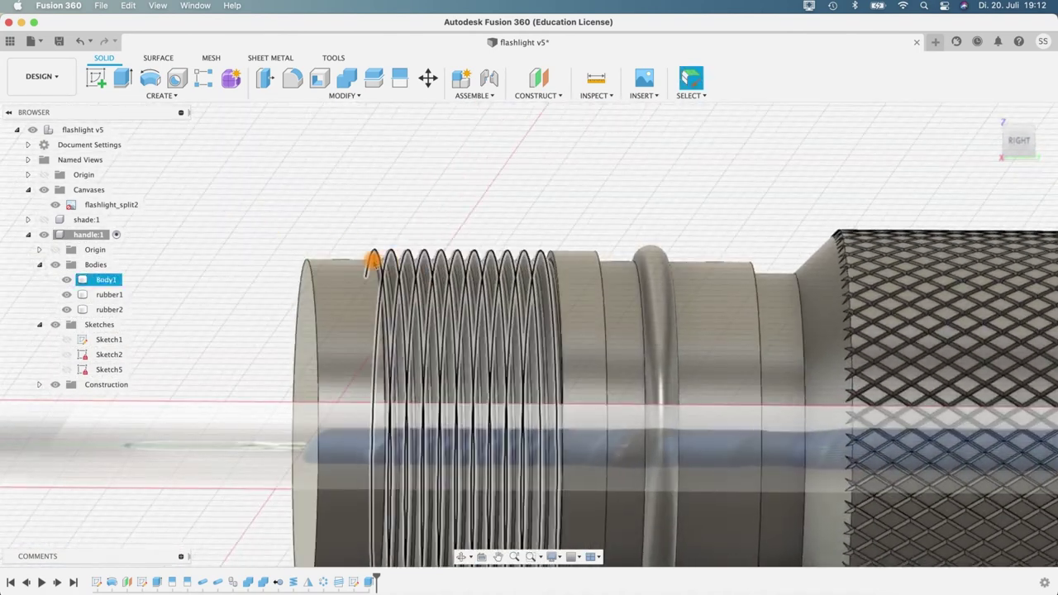
scroll(406, 230, "up", 2)
scroll(406, 230, "down", 6)
middle_click_drag(406, 230, 296, 196)
scroll(369, 217, "up", 6)
middle_click_drag(399, 151, 449, 149, "shift")
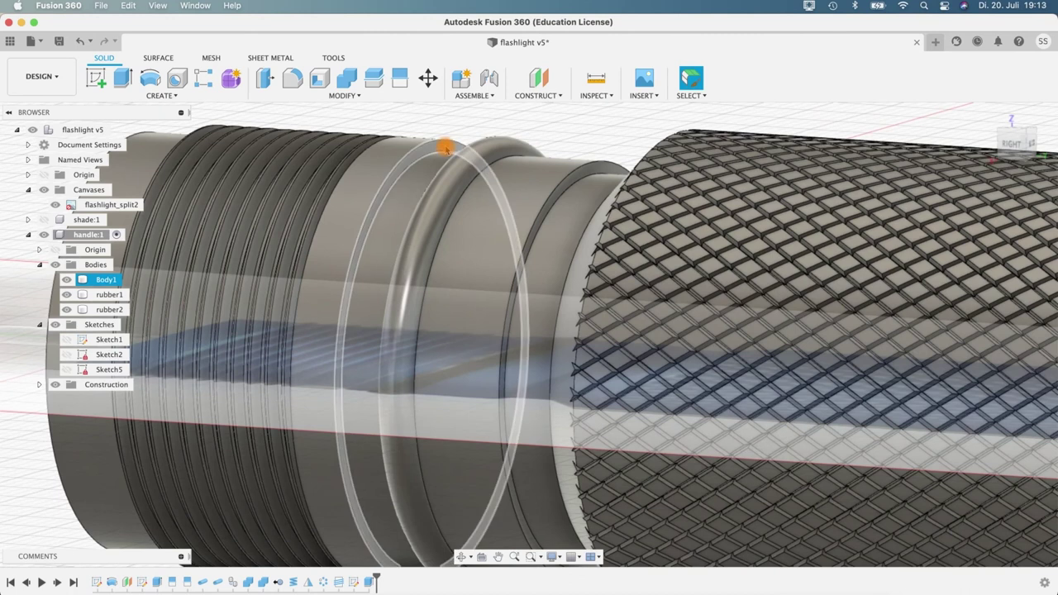
middle_click_drag(352, 222, 431, 122, "shift")
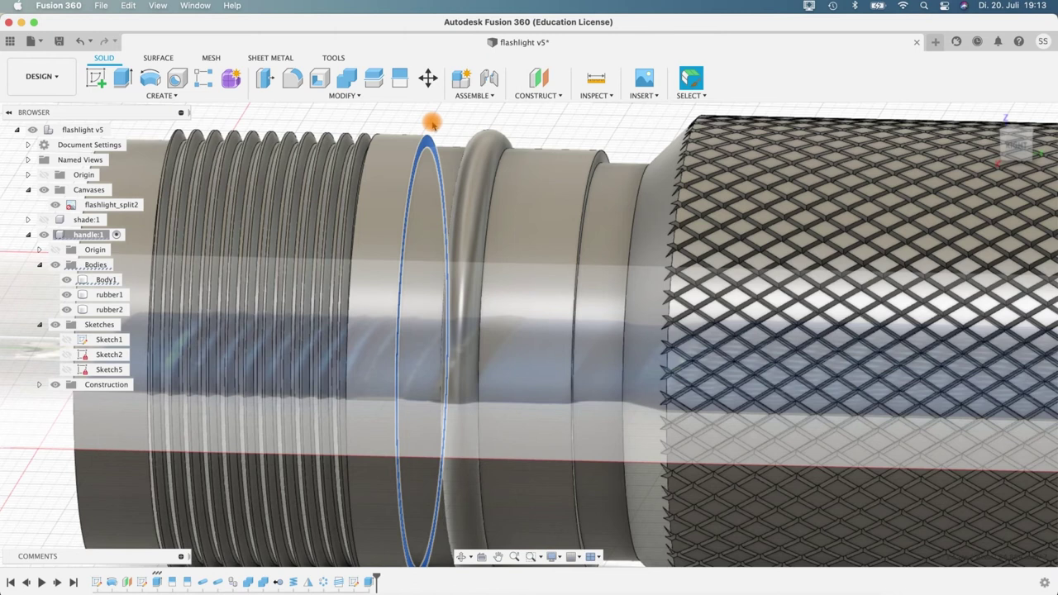
left_click(426, 136)
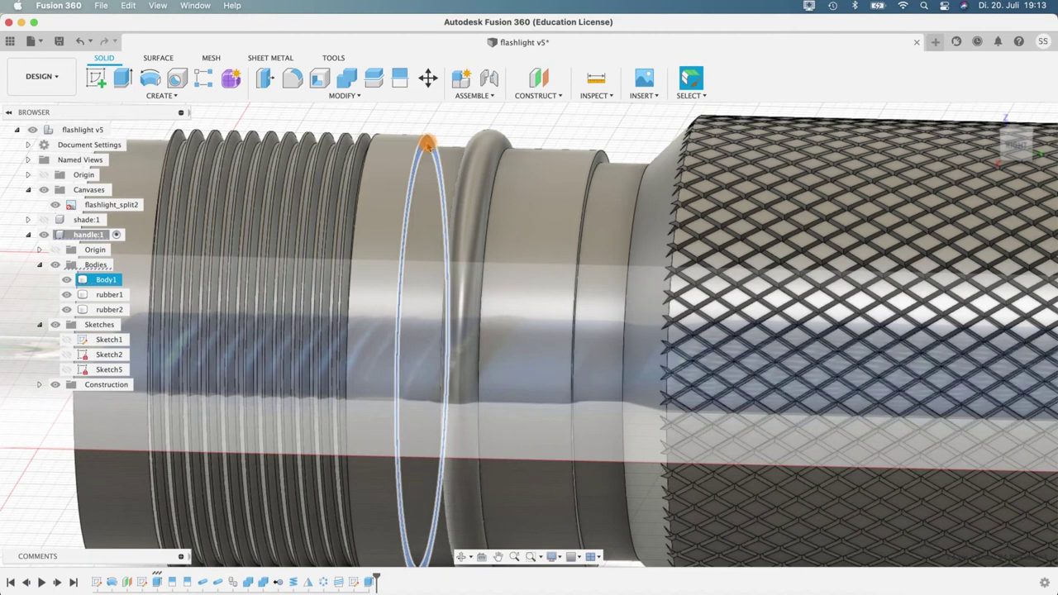
left_click(426, 145)
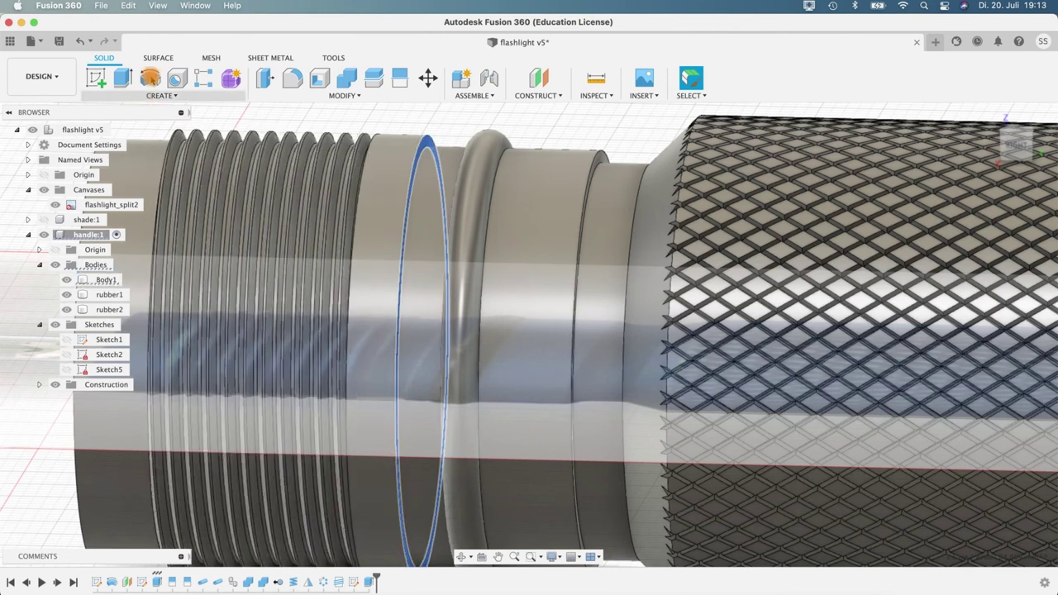
left_click(122, 77)
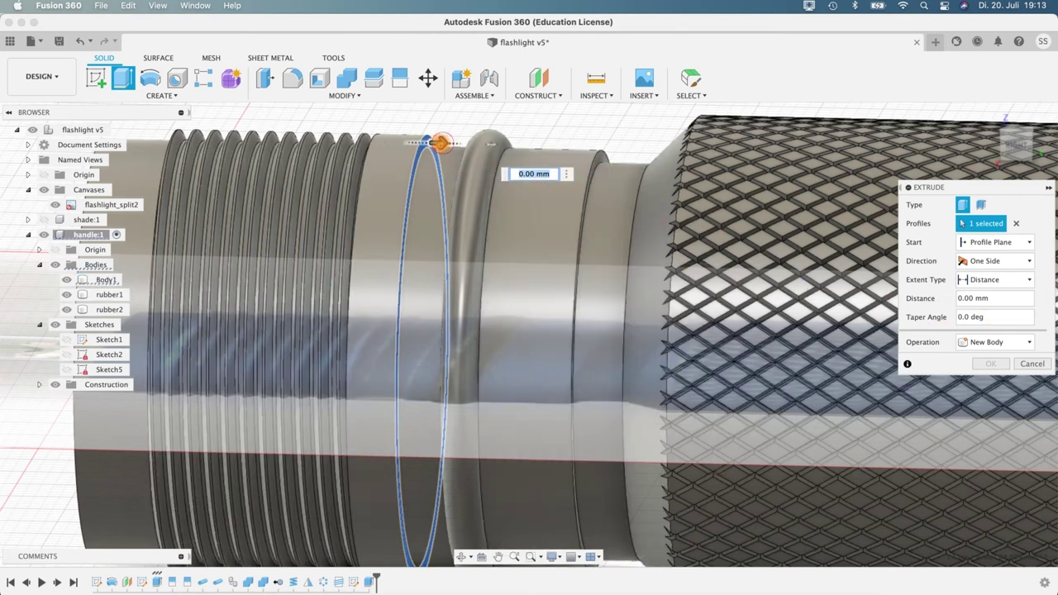
left_click_drag(420, 147, 369, 142)
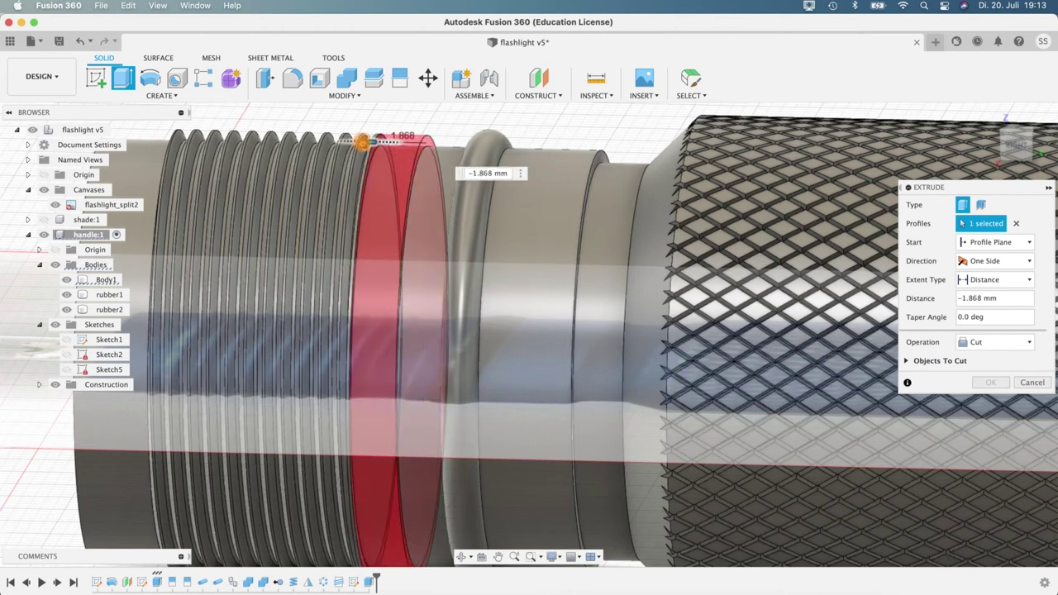
left_click_drag(503, 183, 467, 174)
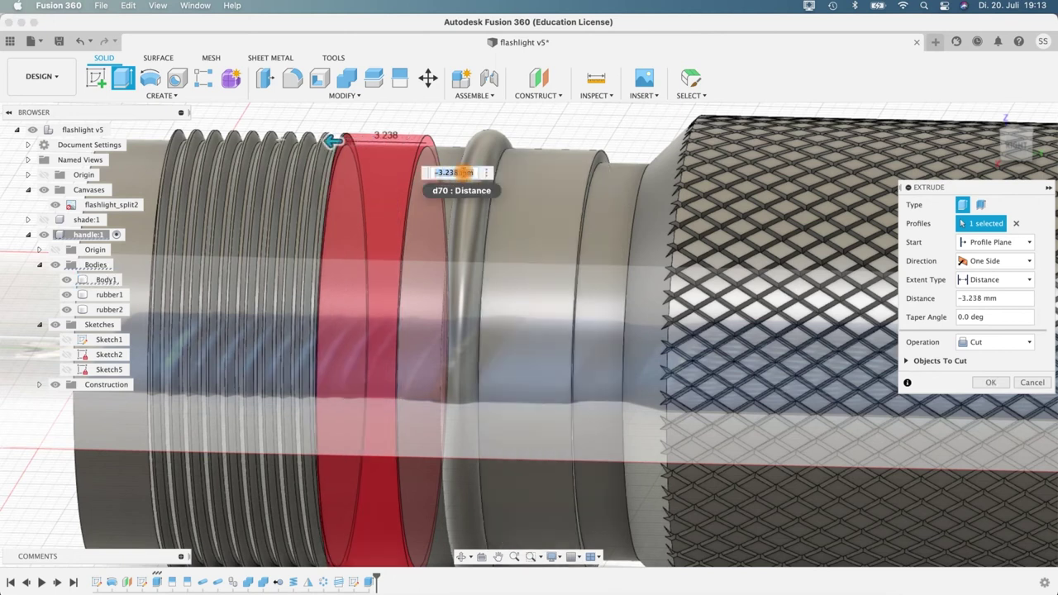
Step: Set the shoulder cut's distance to -2 mm and apply the cut
left_click(475, 174)
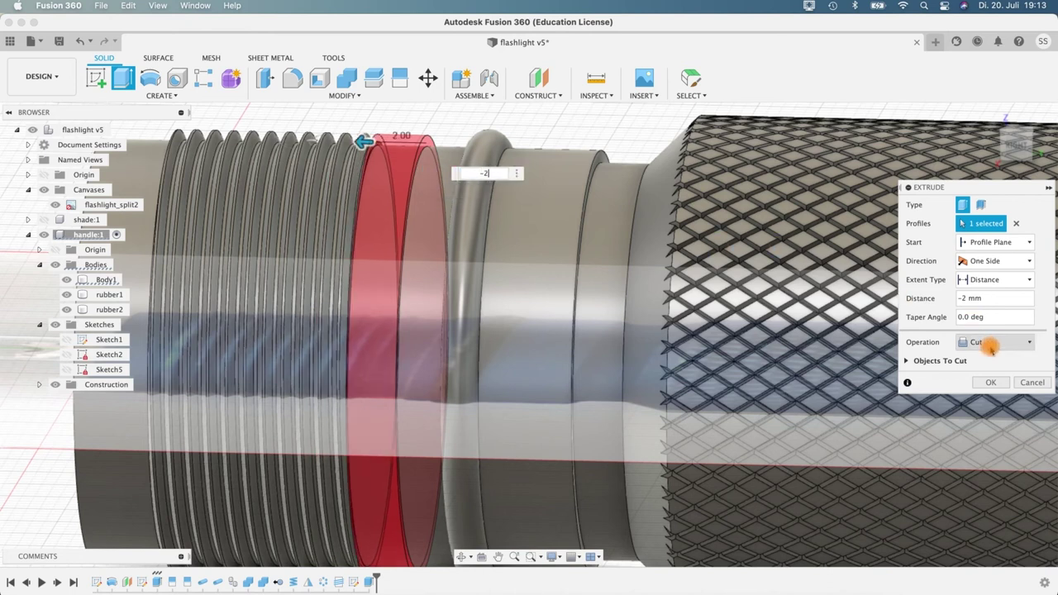
mouse_move(540, 136)
middle_mouse_down("shift")
mouse_move(574, 138)
mouse_move(539, 124)
middle_mouse_up("shift")
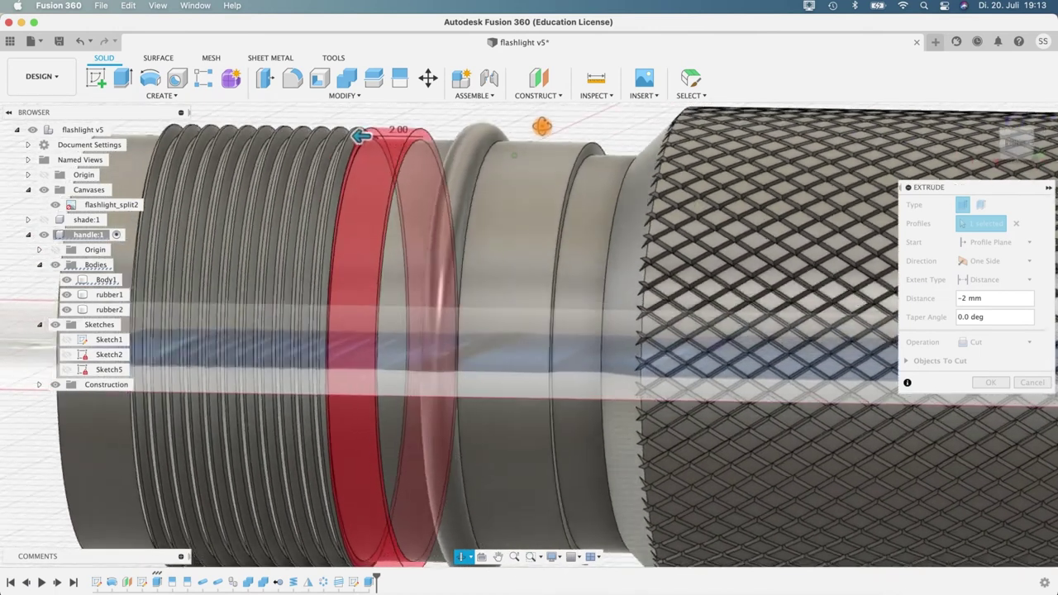
left_click(992, 383)
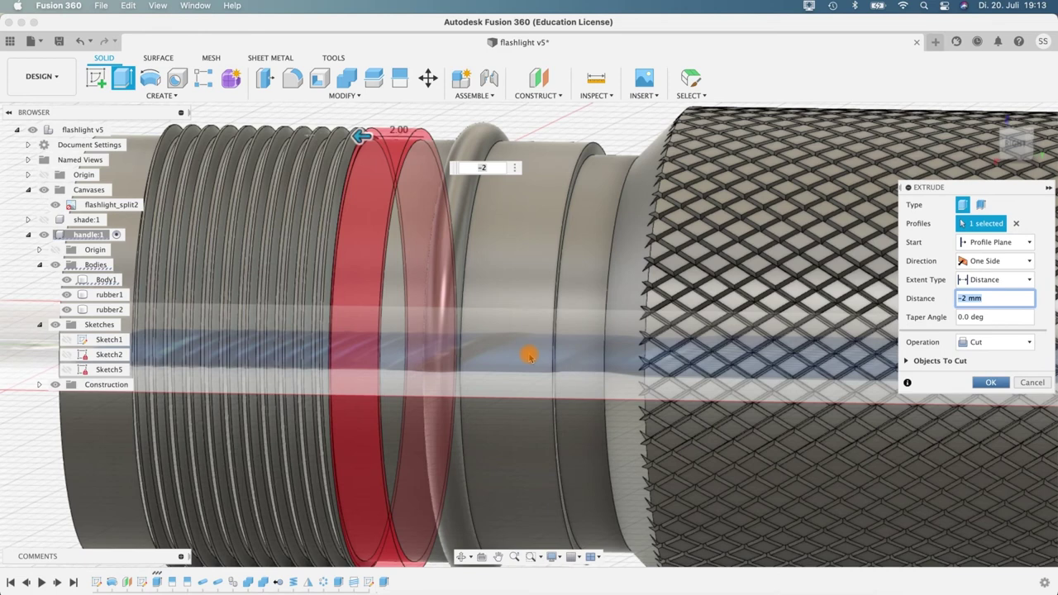
key("Return")
Step: Start a thread on the smooth cylindrical face at the handle's other end and choose the M16x0.75 designation
scroll(530, 356, "up", 5)
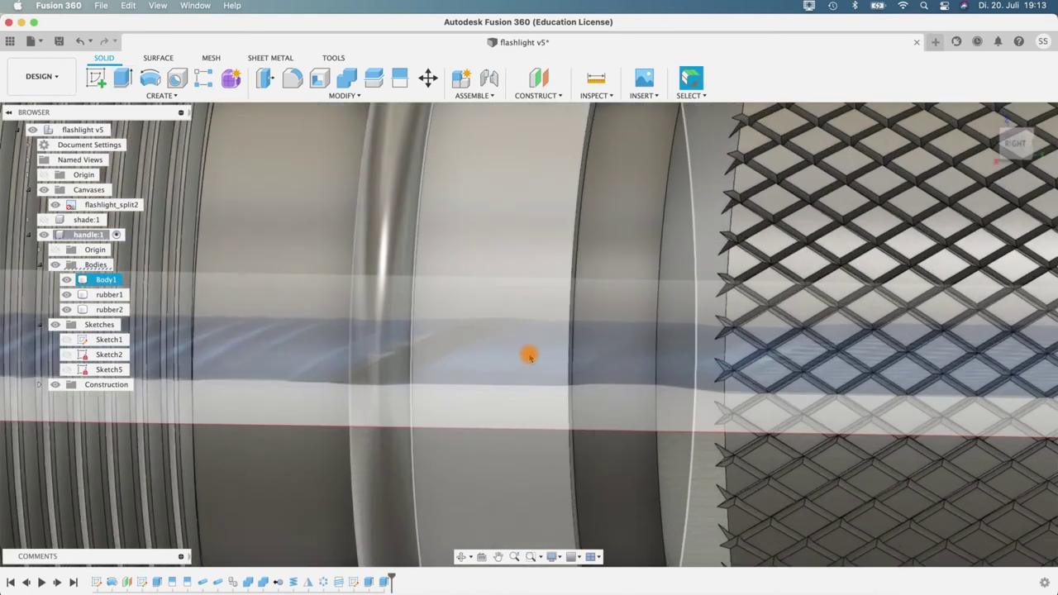
scroll(529, 354, "down", 4)
mouse_move(482, 232)
middle_mouse_down("shift")
mouse_move(524, 220)
mouse_move(530, 341)
mouse_move(501, 232)
middle_mouse_up("shift")
middle_click_drag(549, 201, 796, 146, "shift")
left_click(769, 269)
middle_click_drag(856, 330, 686, 269, "shift")
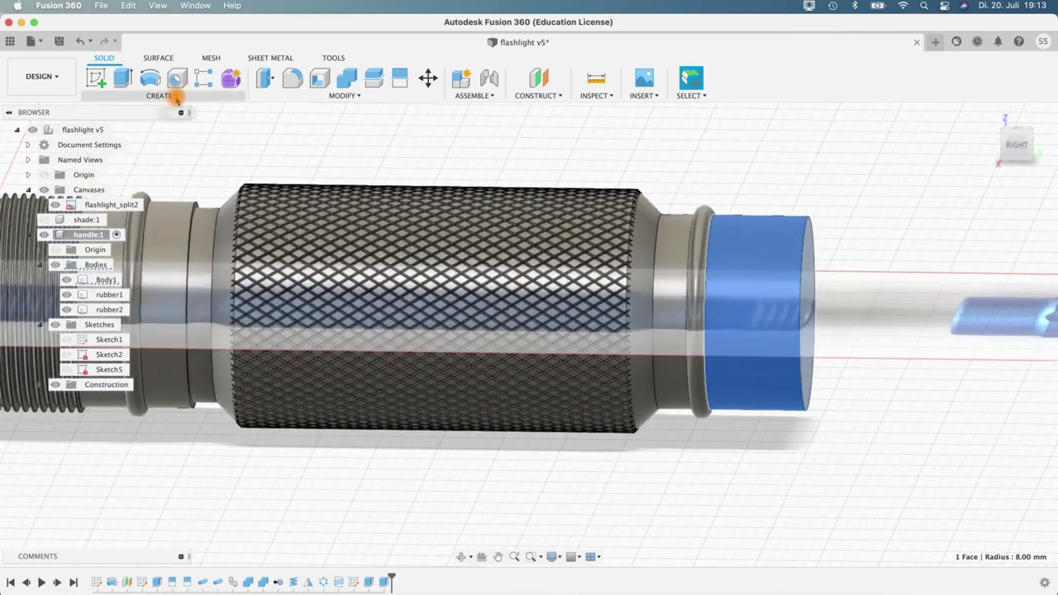
left_click(177, 97)
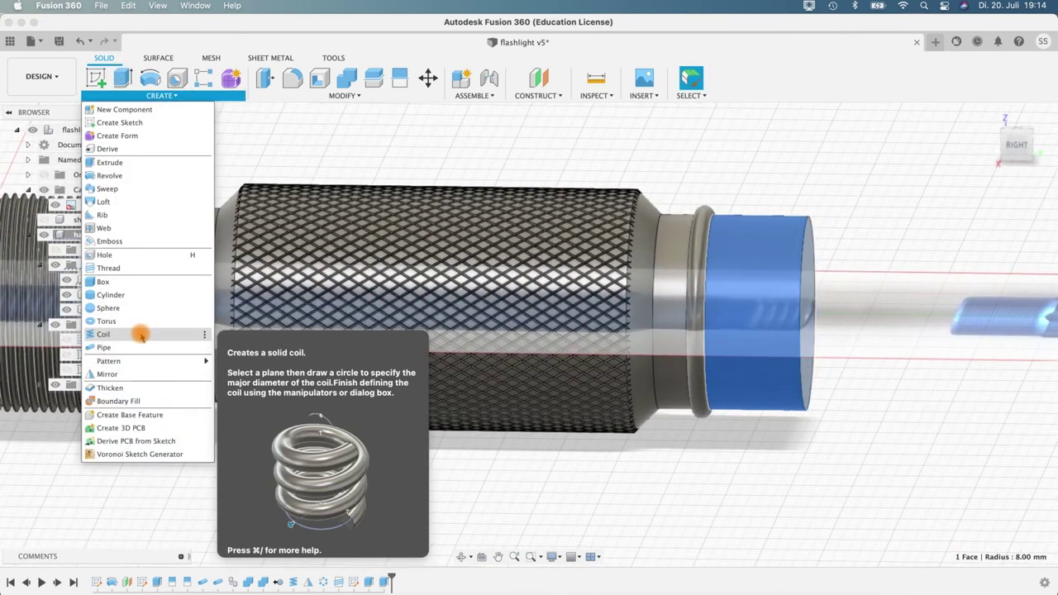
left_click(110, 268)
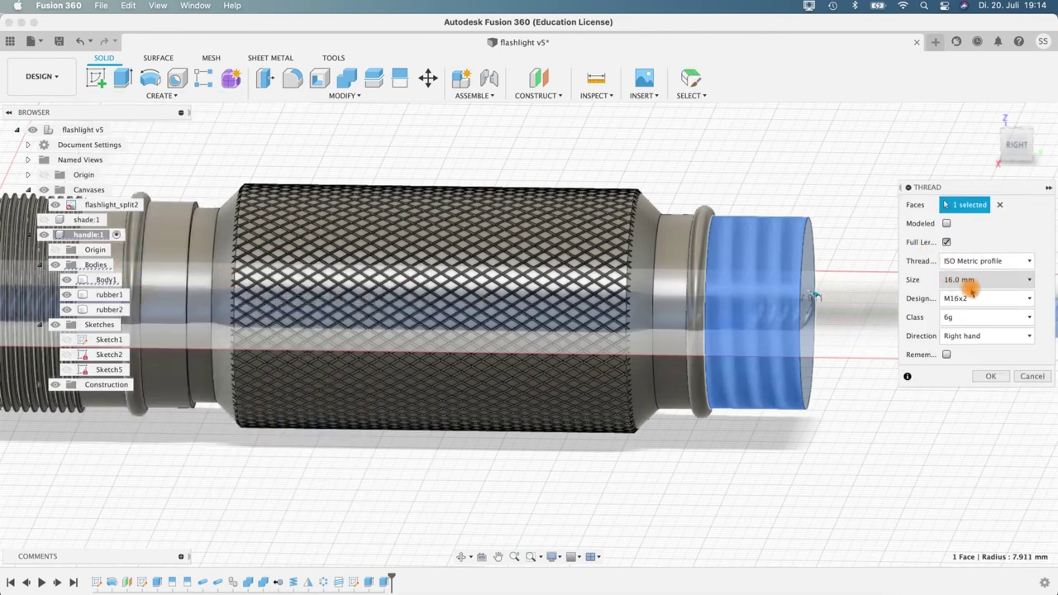
left_click(976, 298)
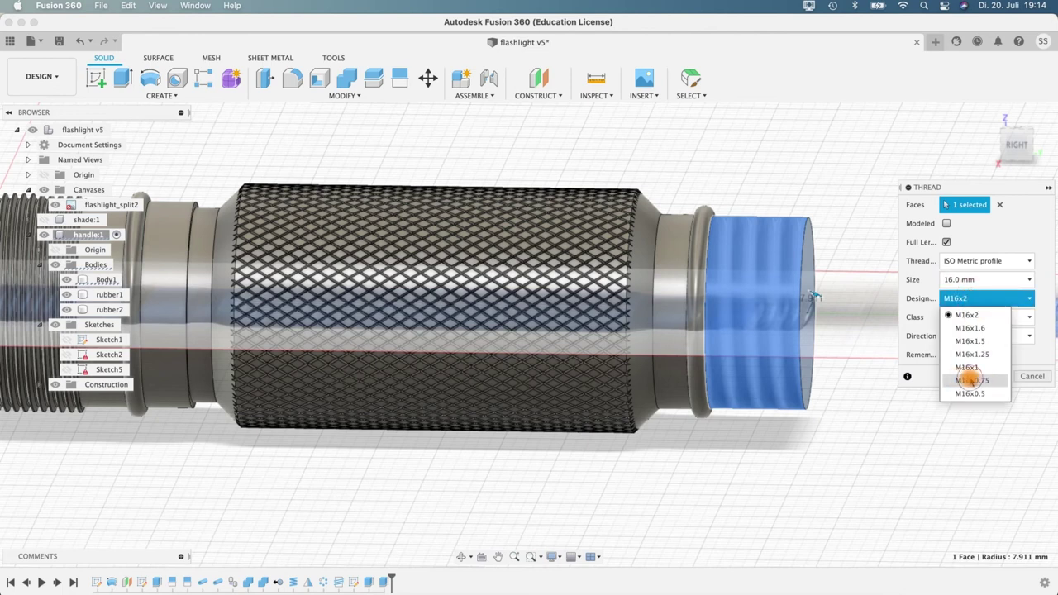
left_click(972, 379)
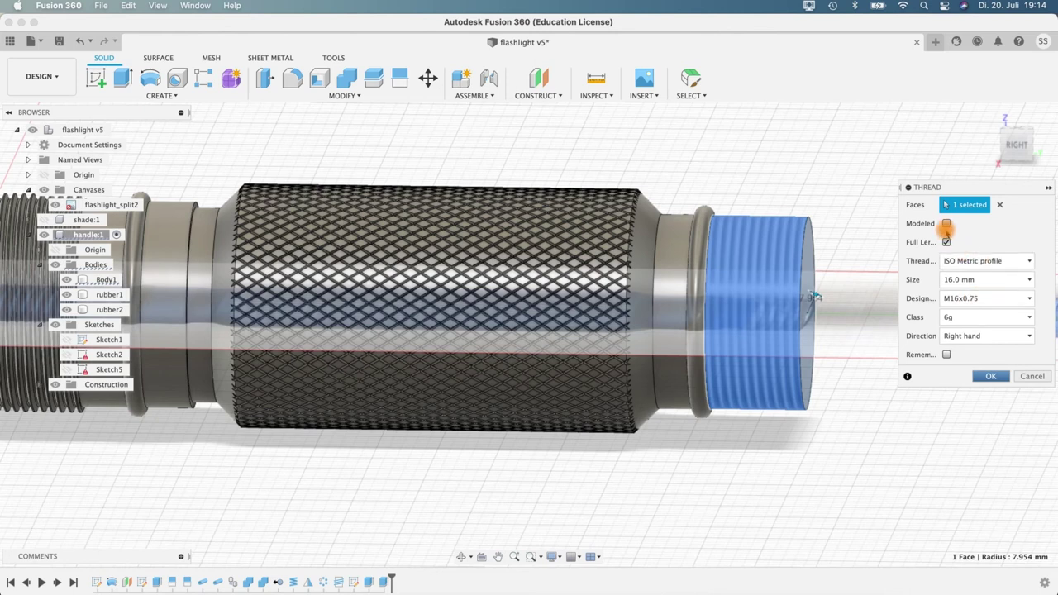
Step: Make the M16x0.75 thread modeled, limit it from full length to a 5 mm length, and apply it
left_click(946, 224)
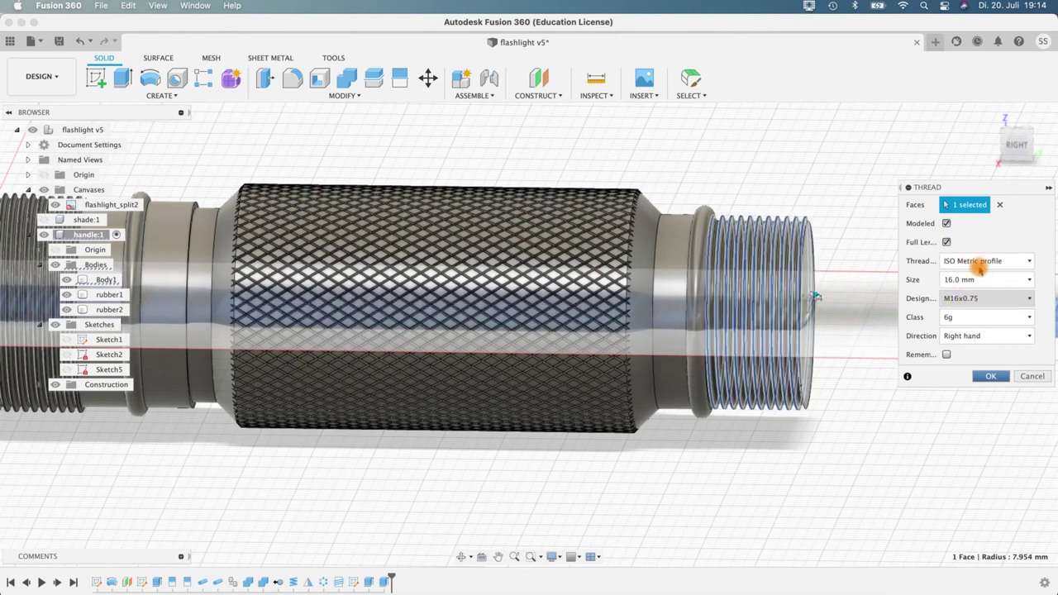
left_click(946, 242)
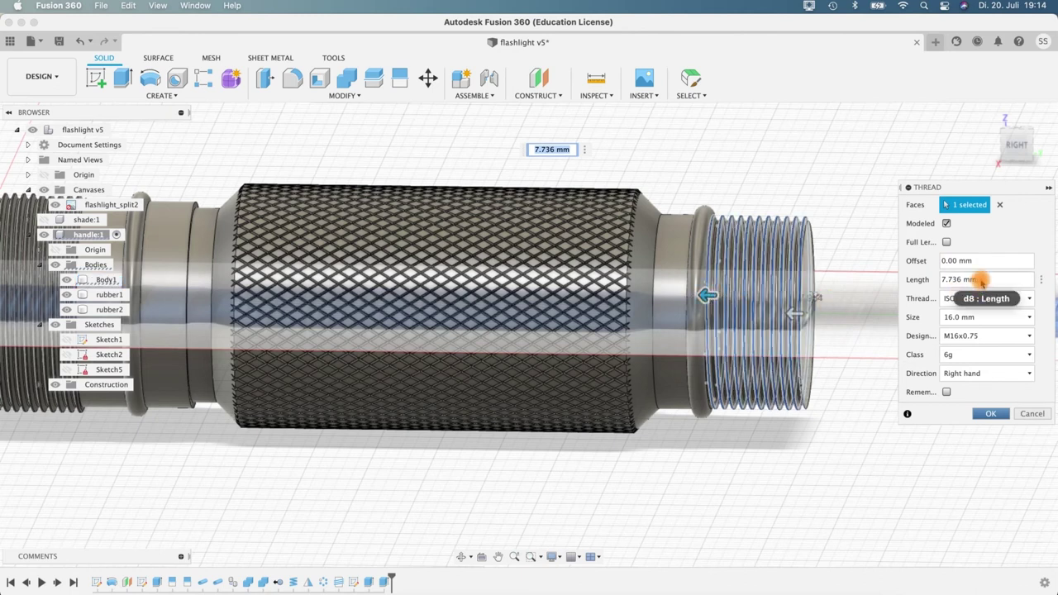
left_click_drag(982, 282, 931, 279)
type("5")
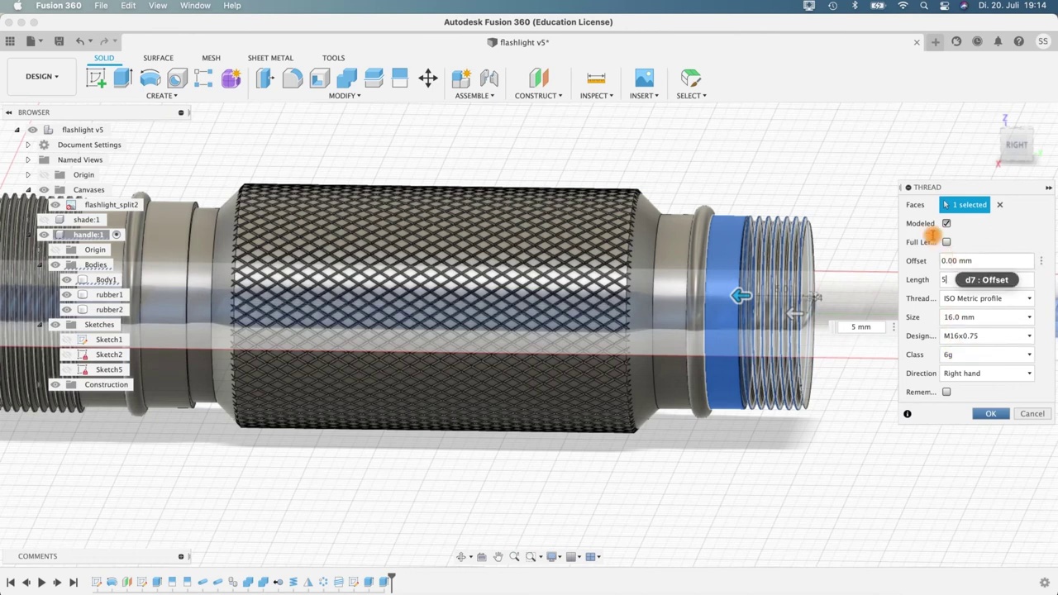
left_click(996, 414)
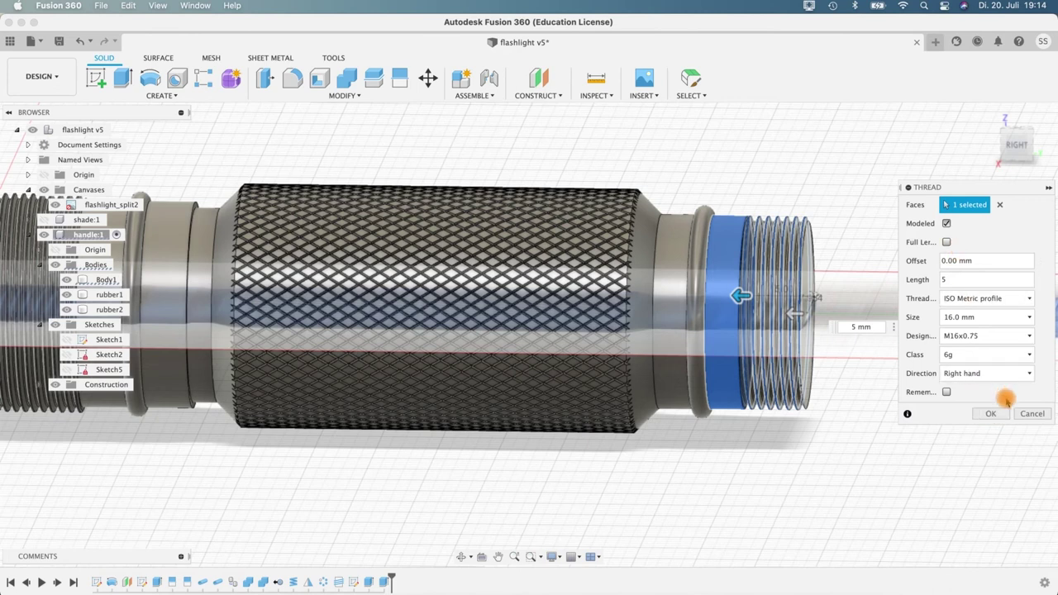
key("Return")
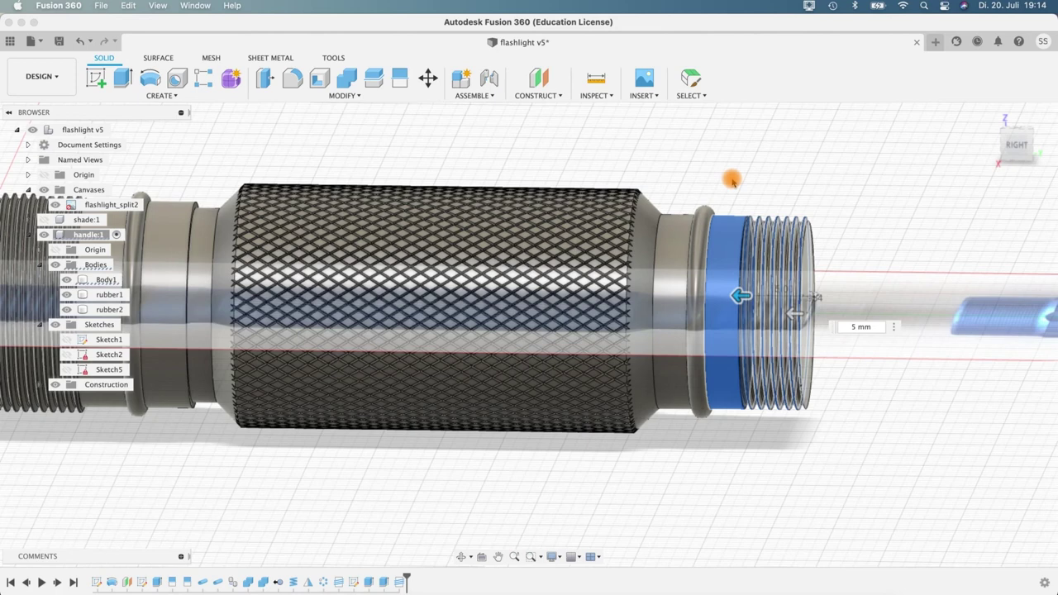
key("Escape")
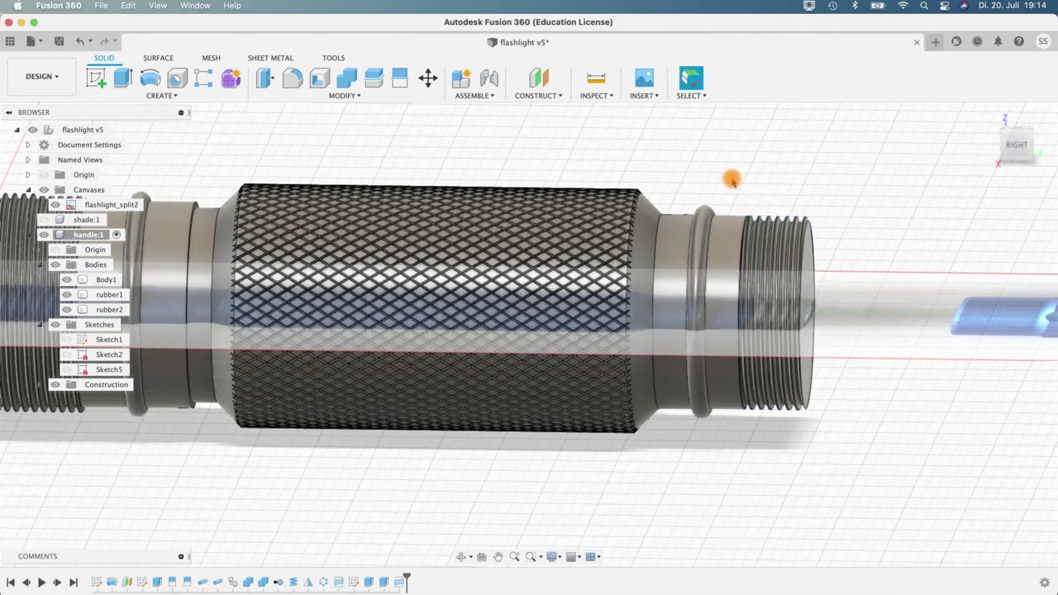
Step: Hide the rubber2 body, the ring seated beside the new M16x0.75 thread
middle_click_drag(724, 184, 644, 155, "shift")
scroll(616, 203, "up", 5)
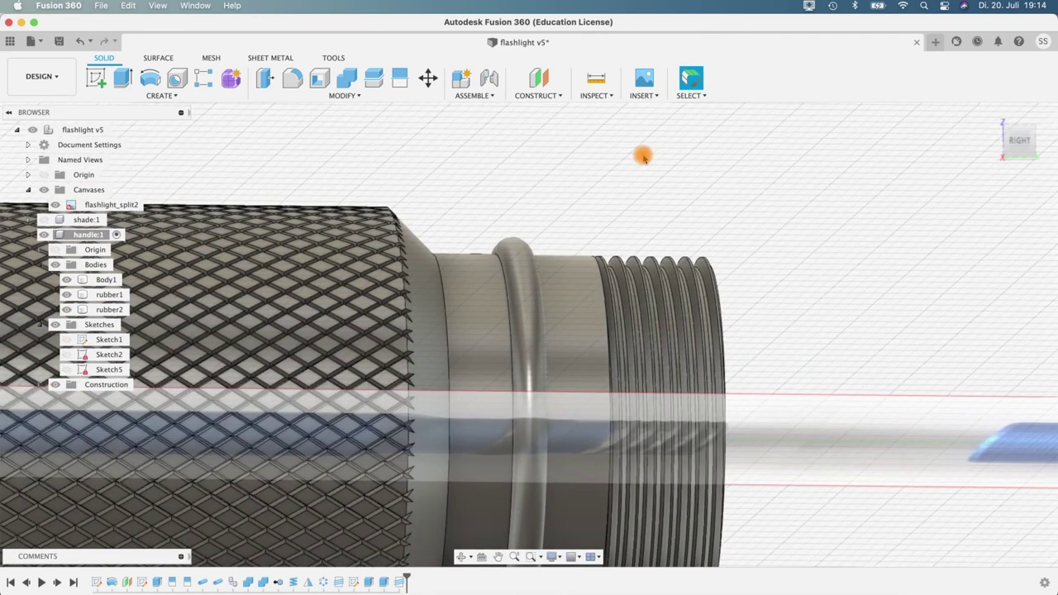
left_click(592, 285)
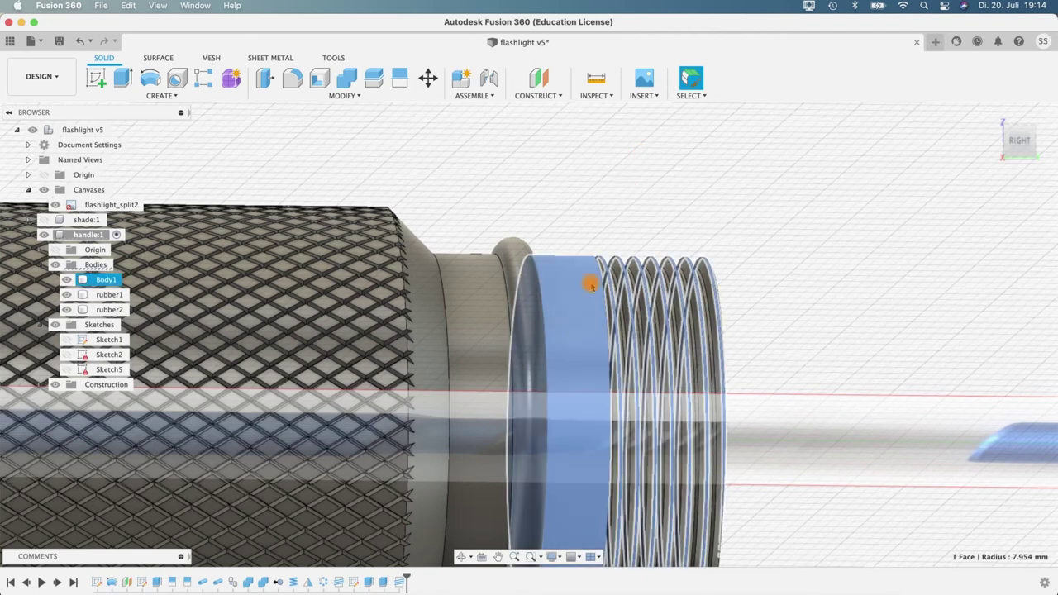
middle_click_drag(558, 210, 541, 255, "shift")
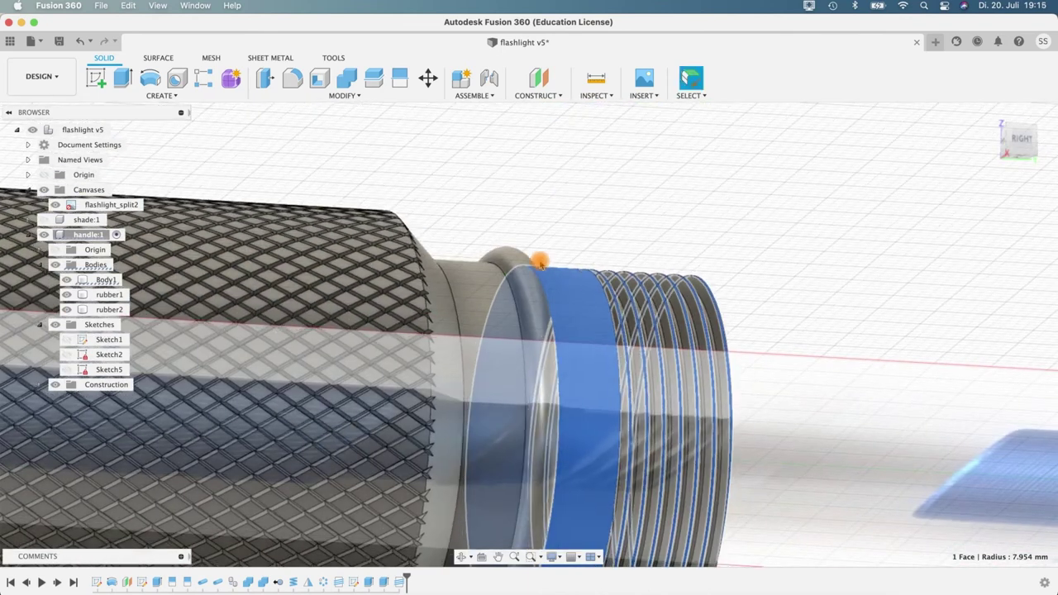
left_click(527, 282)
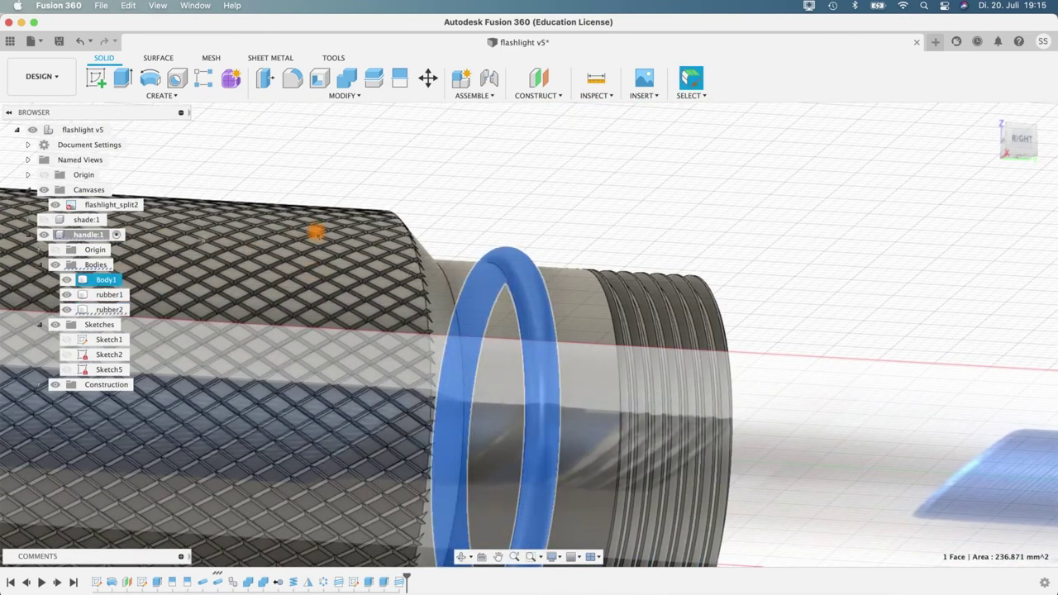
left_click(67, 310)
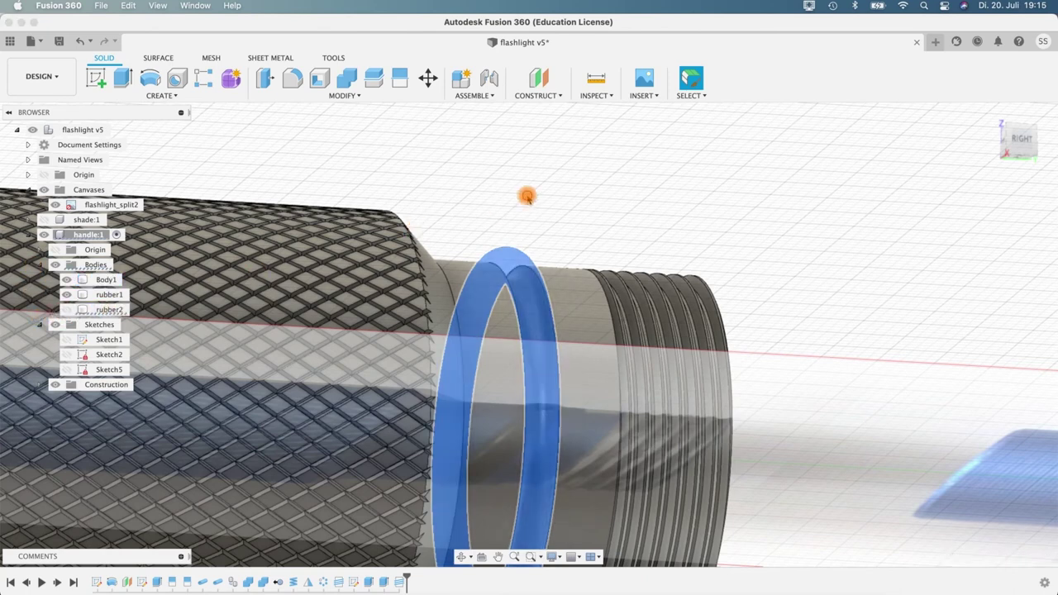
left_click(528, 197)
Step: Examine the exposed ring groove behind the M16x0.75 thread, including its adjoining face and circular edges
middle_click_drag(624, 229, 553, 248, "shift")
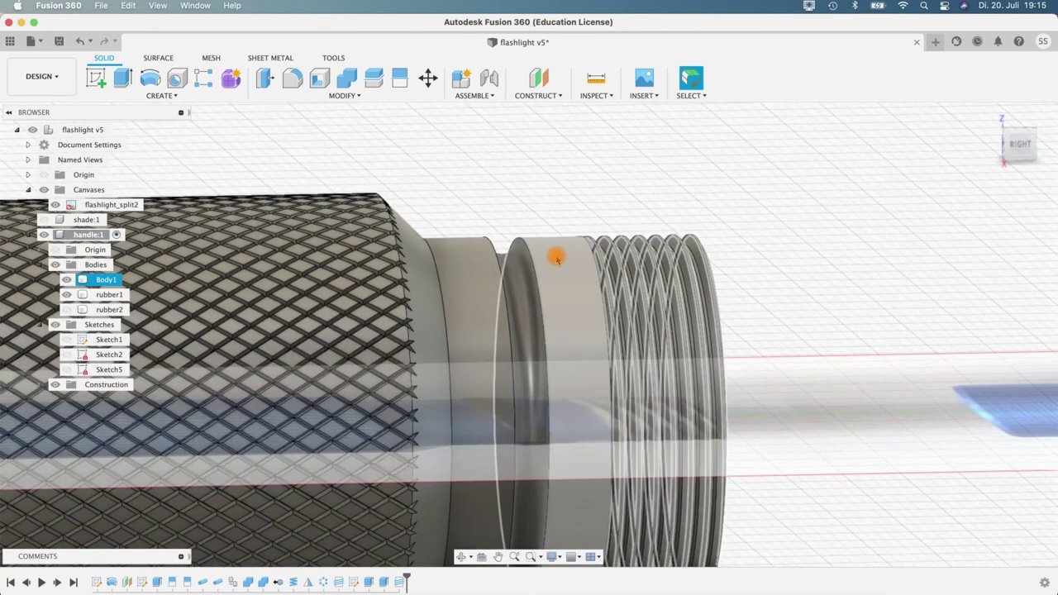
left_click(571, 315)
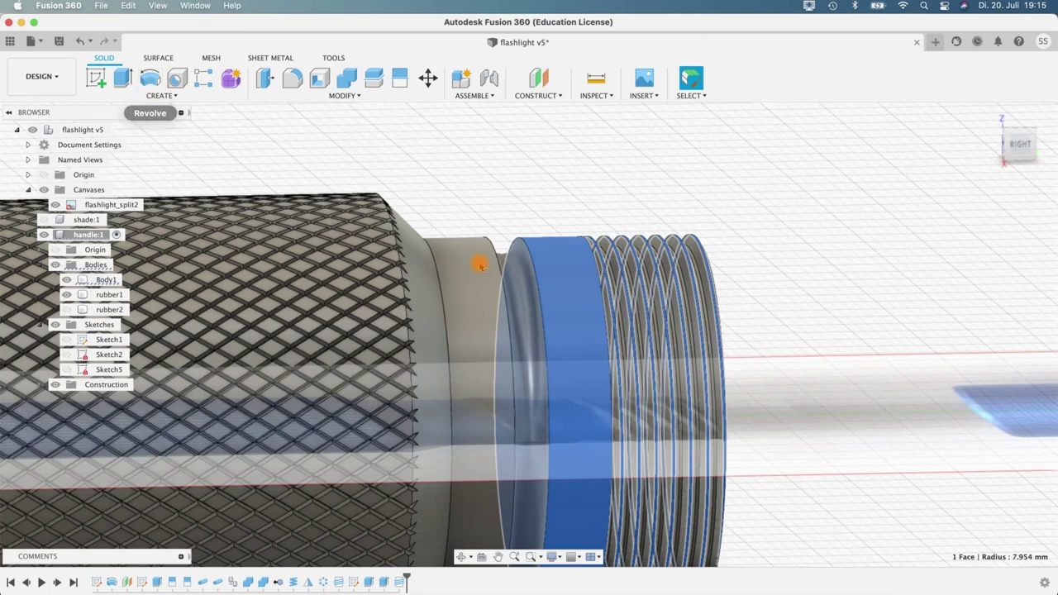
middle_click_drag(590, 171, 515, 212, "shift")
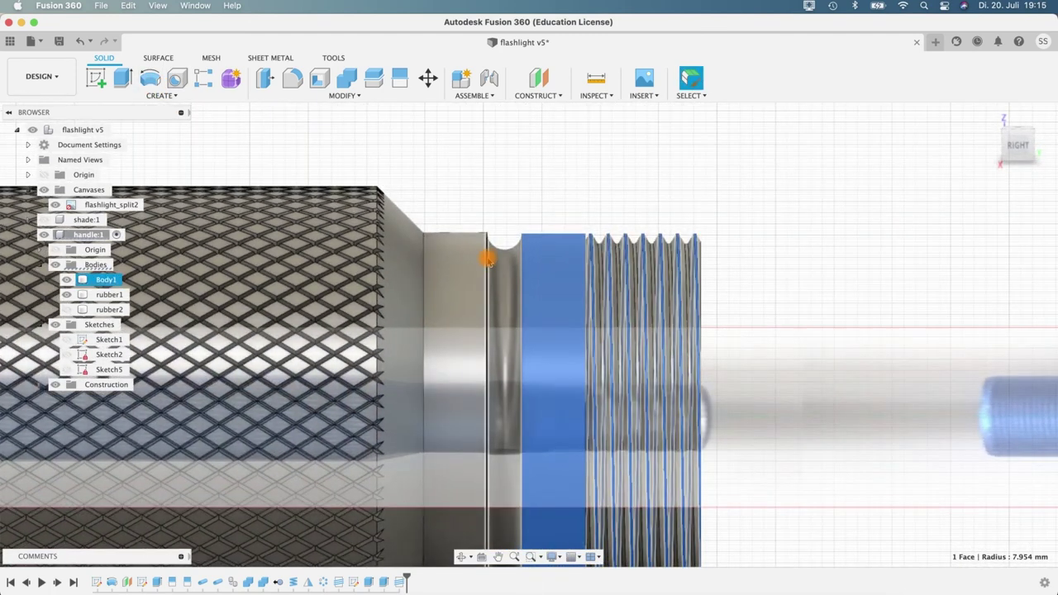
left_click(488, 259)
left_click(522, 247)
middle_click_drag(572, 188, 522, 262, "shift")
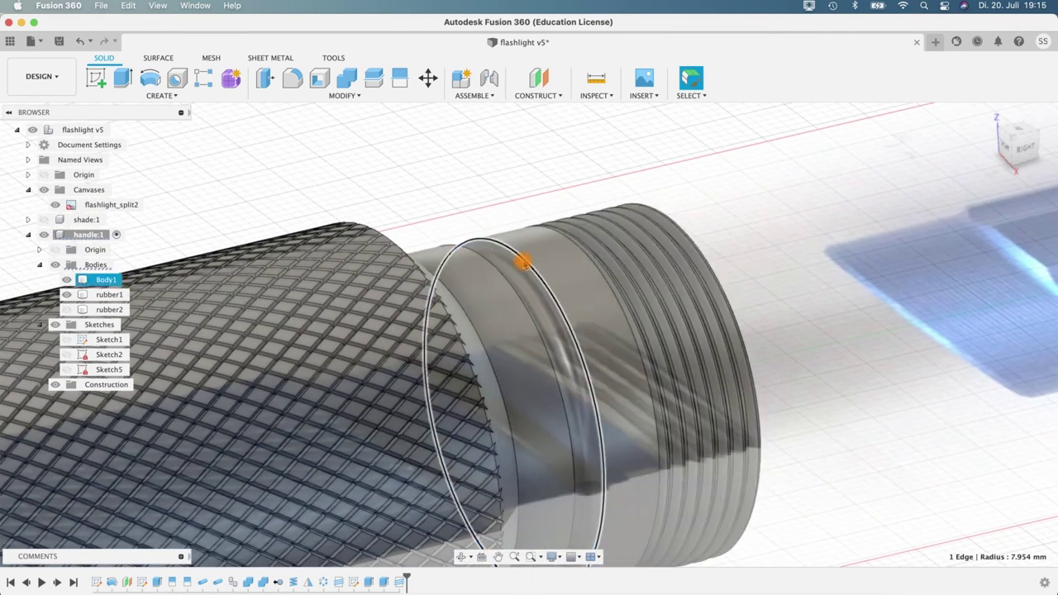
right_click(524, 263)
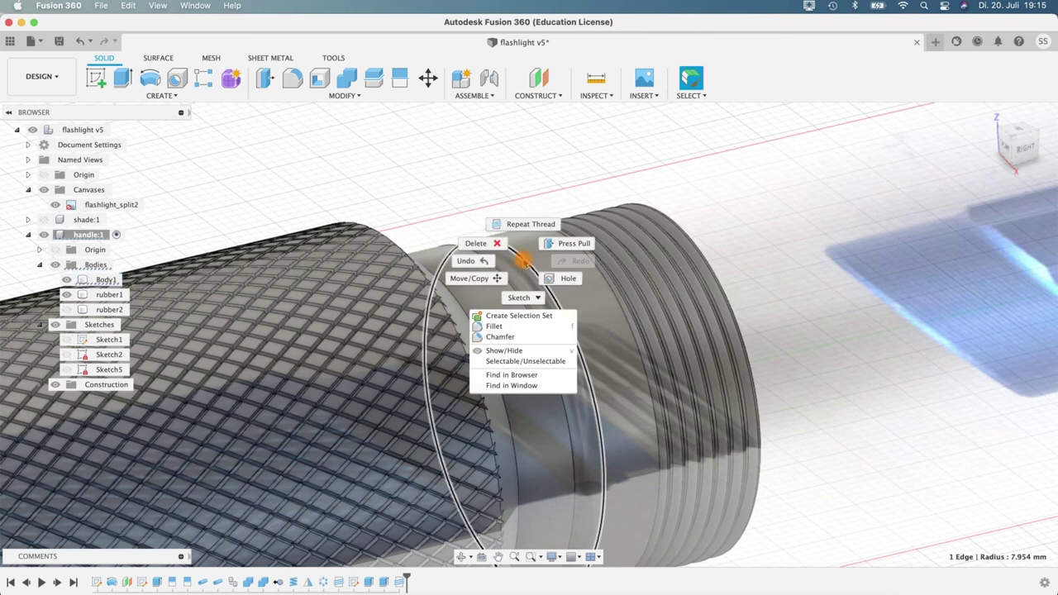
left_click(533, 261)
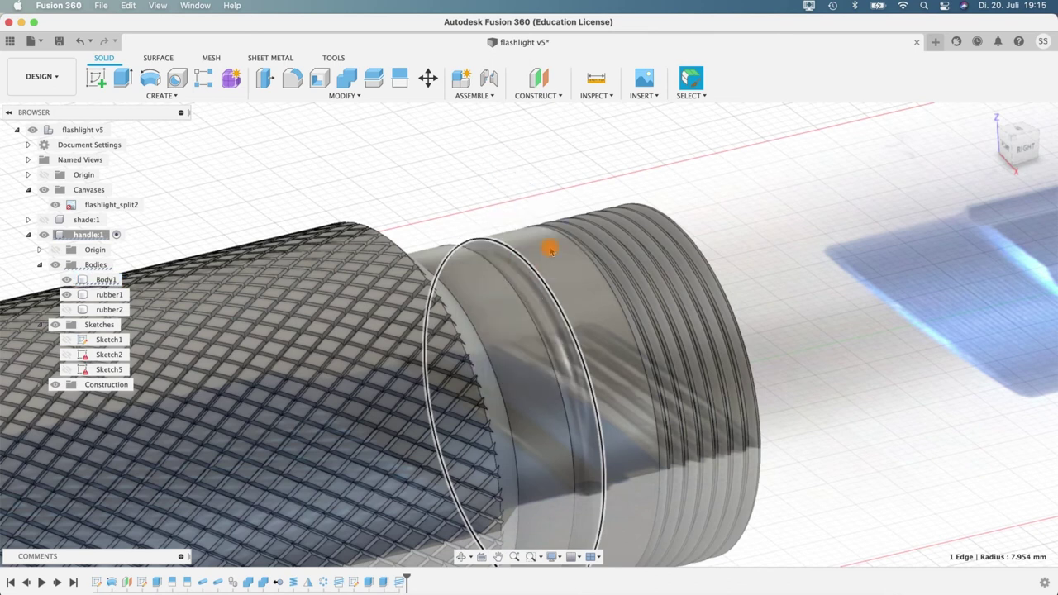
scroll(560, 247, "up", 3)
scroll(562, 247, "down", 5)
middle_click_drag(626, 234, 590, 220, "shift")
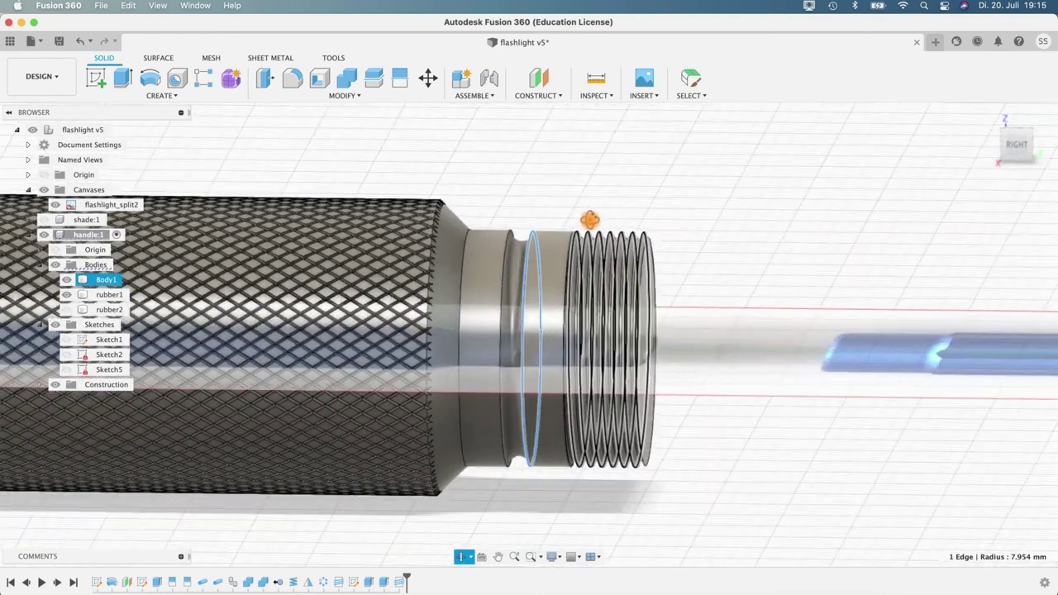
scroll(342, 142, "up", 2)
scroll(343, 141, "down", 5)
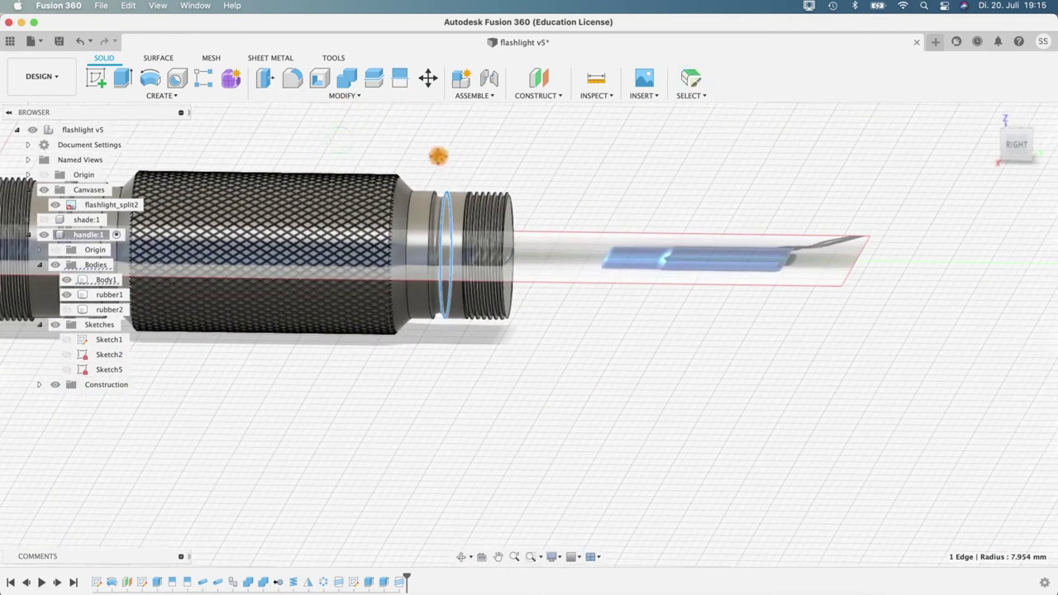
Step: Start an offset plane from the handle's XZ plane and pull it about 62.4 mm toward the exposed ring groove
middle_click_drag(438, 157, 765, 224)
left_click(549, 96)
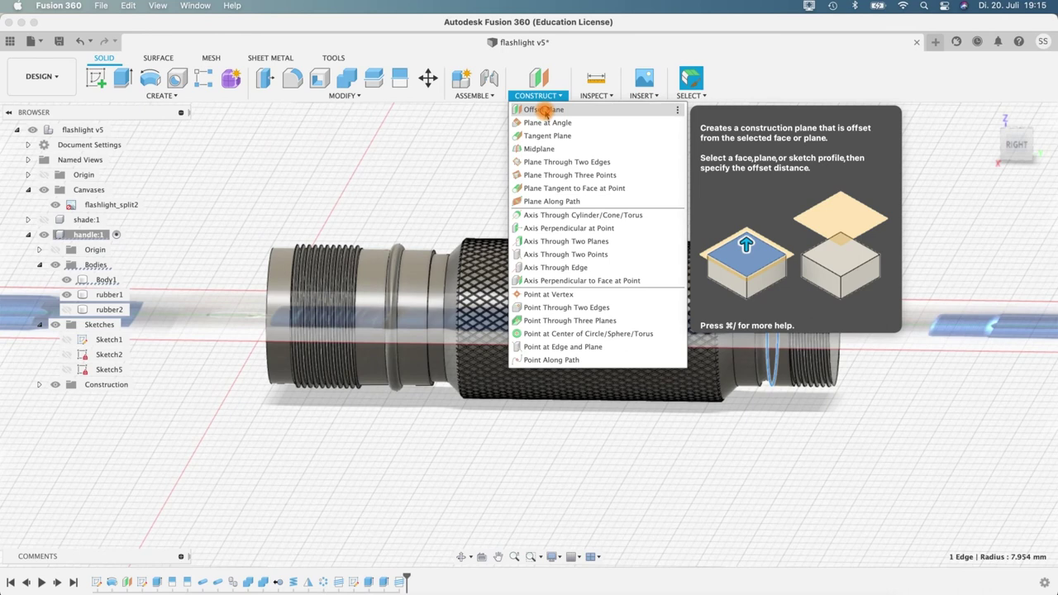
left_click(542, 110)
middle_click_drag(217, 187, 270, 246, "shift")
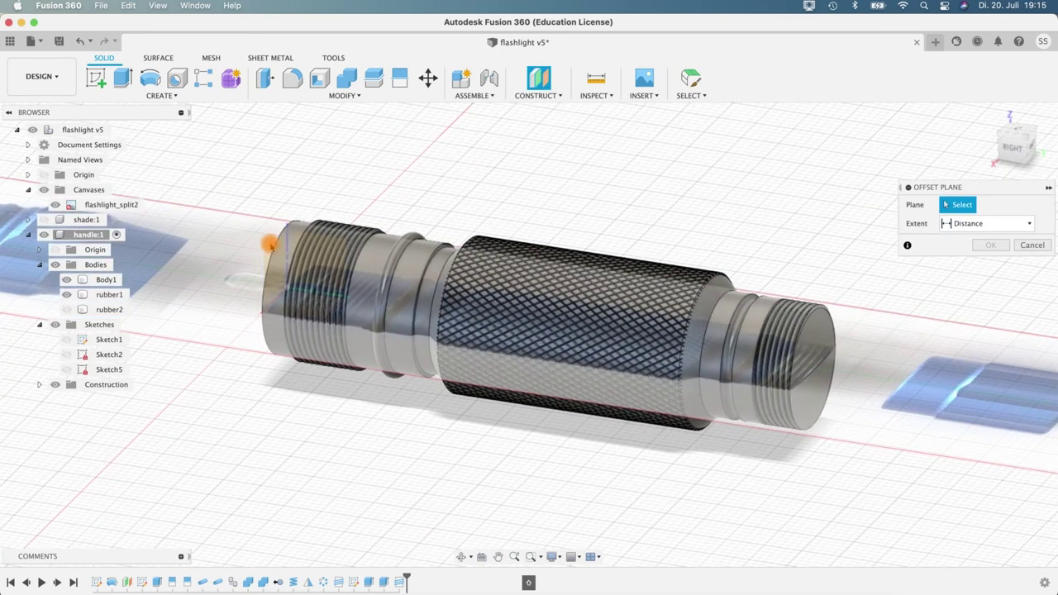
left_click(272, 246)
left_click_drag(262, 206, 736, 280)
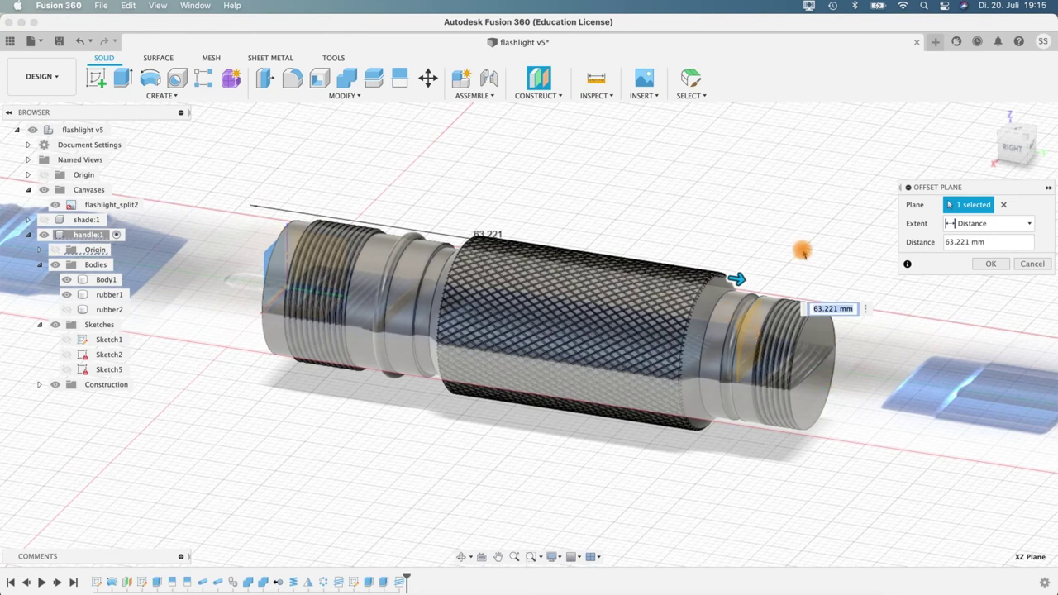
middle_click_drag(803, 250, 834, 245, "shift")
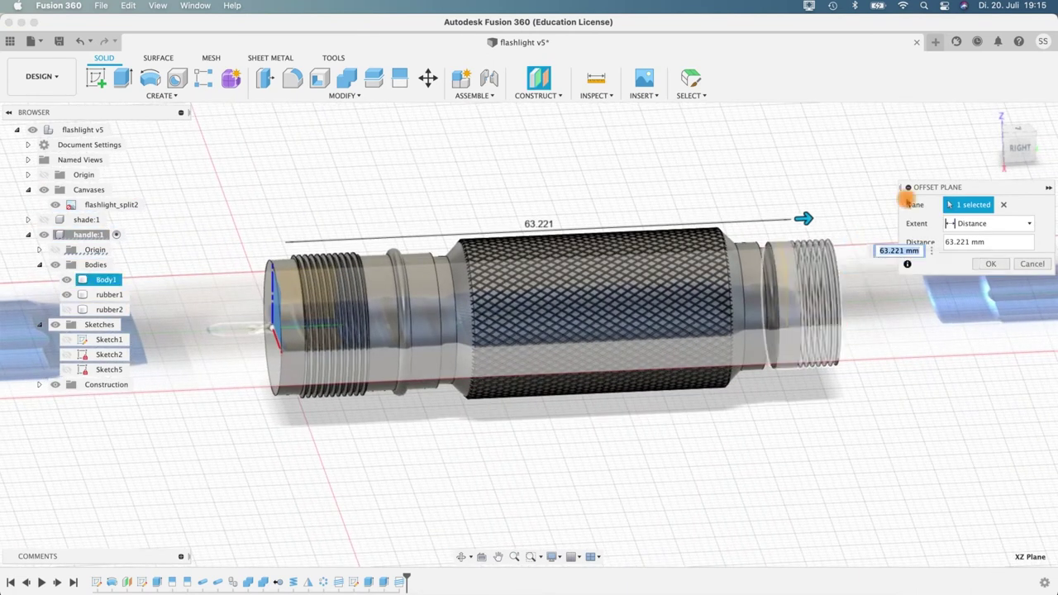
left_click(1021, 152)
middle_click_drag(835, 246, 827, 270, "shift")
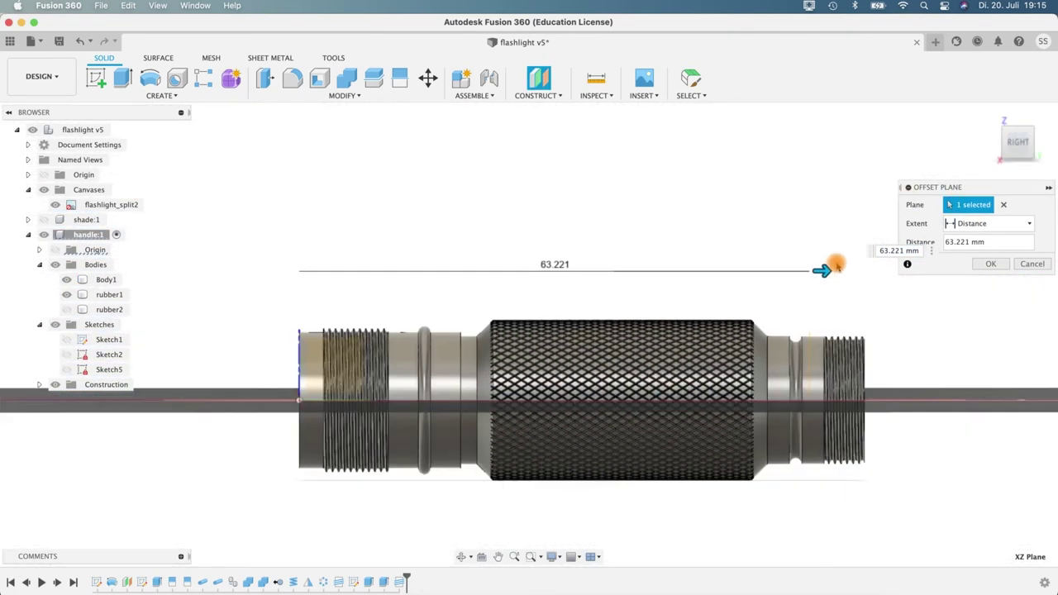
left_click_drag(819, 270, 817, 271)
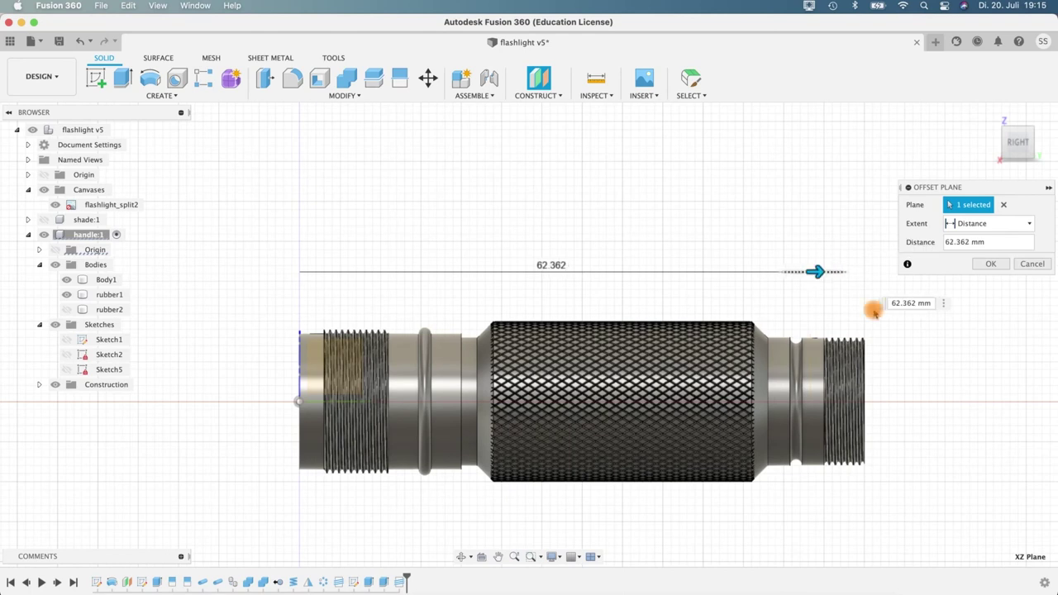
Step: Set the offset plane's distance to 65 mm from the handle's XZ plane and create it beside the thread
scroll(909, 304, "up", 5)
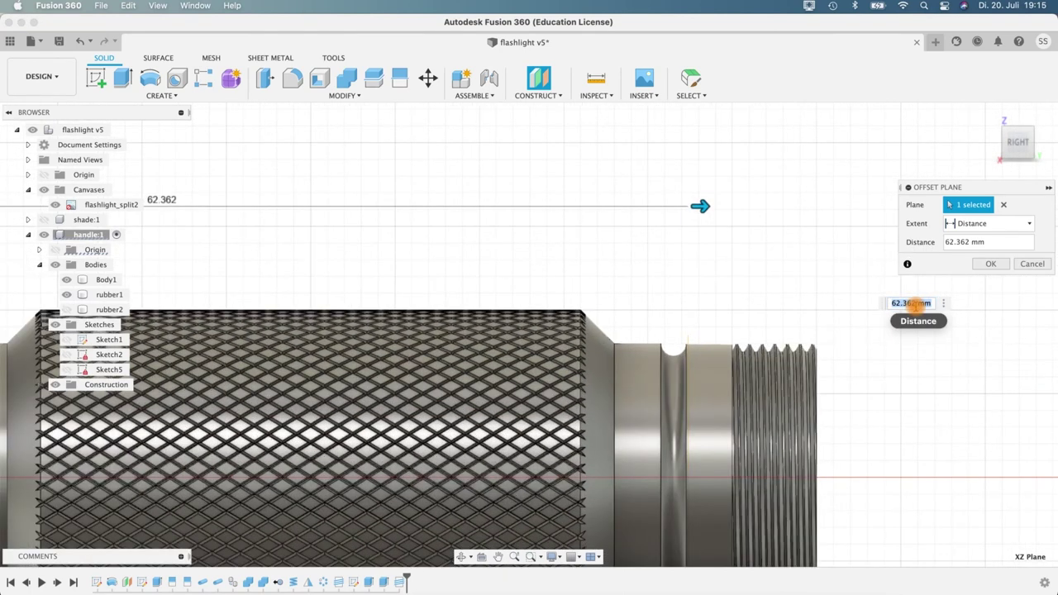
key("Return")
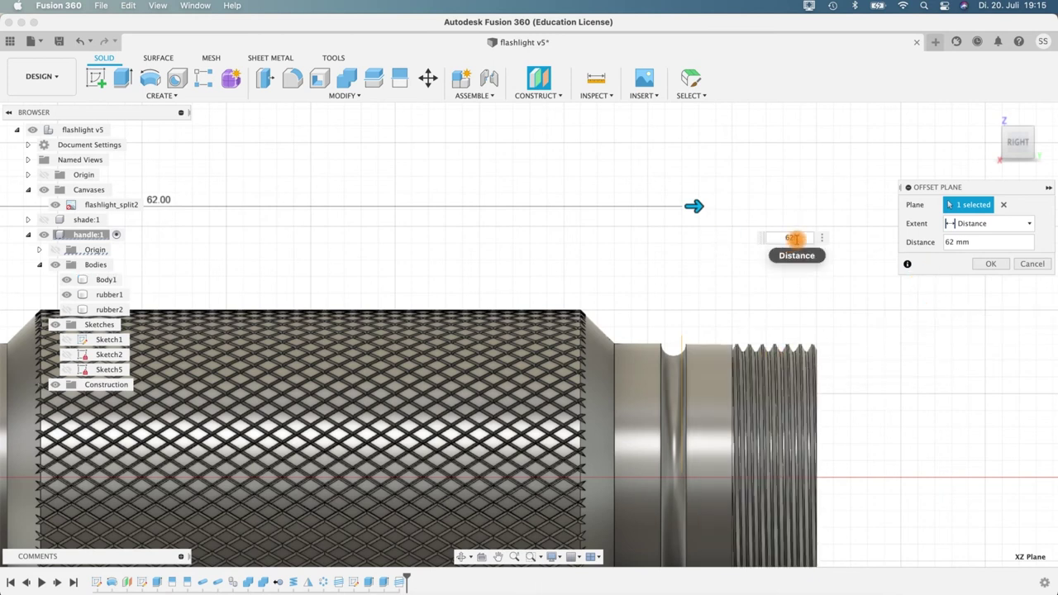
type(".5")
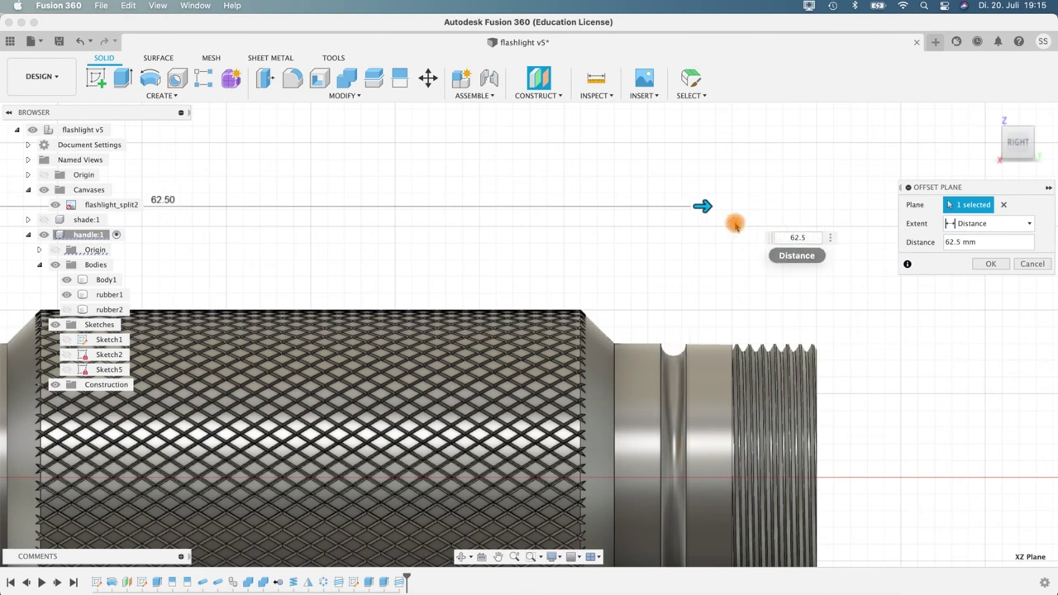
left_click_drag(704, 206, 749, 206)
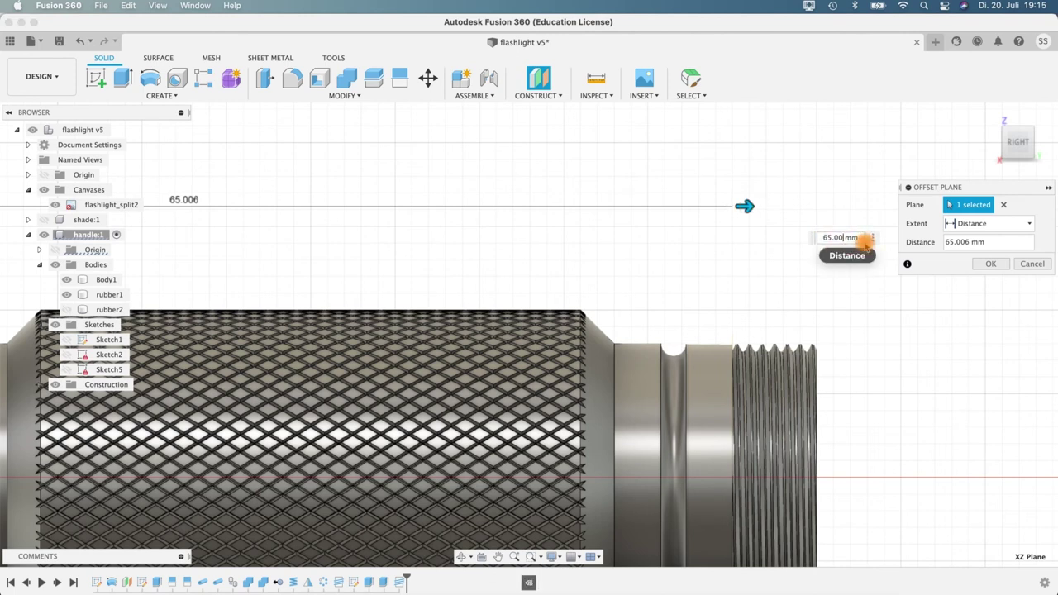
left_click(1001, 266)
Step: Start a sketch on the new offset plane and draw a 15 mm diameter circle centred on the handle's axis
middle_click_drag(772, 297, 759, 347, "shift")
right_click(751, 352)
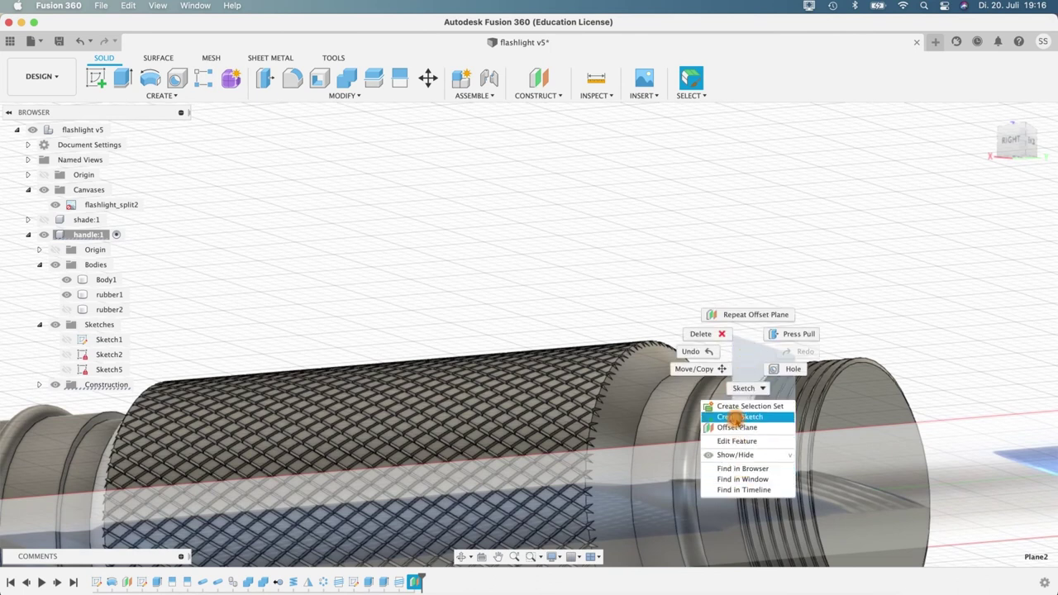
left_click(739, 417)
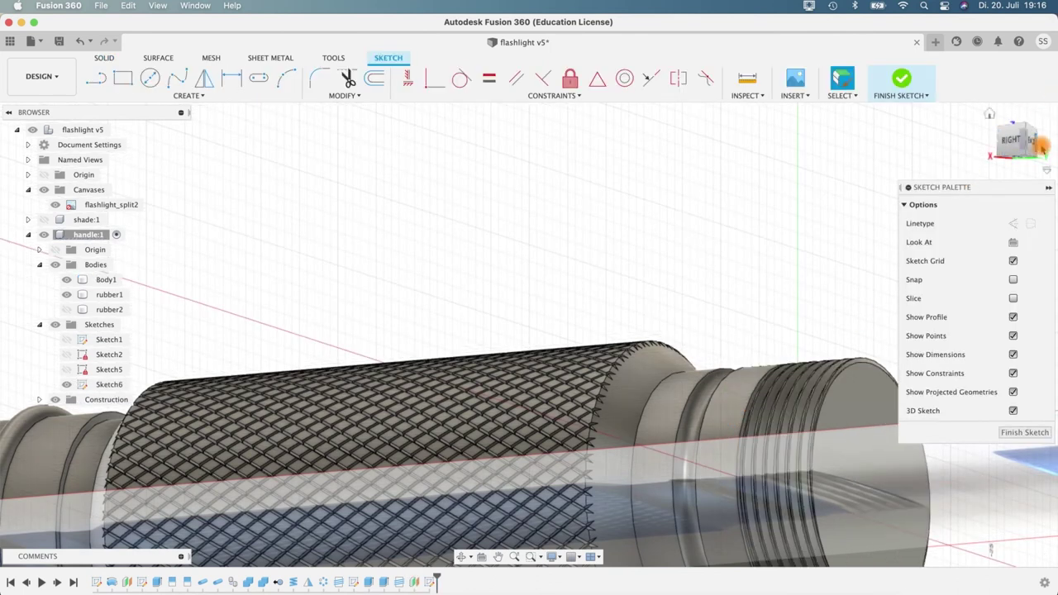
left_click(1029, 143)
left_click_drag(552, 263, 221, 227)
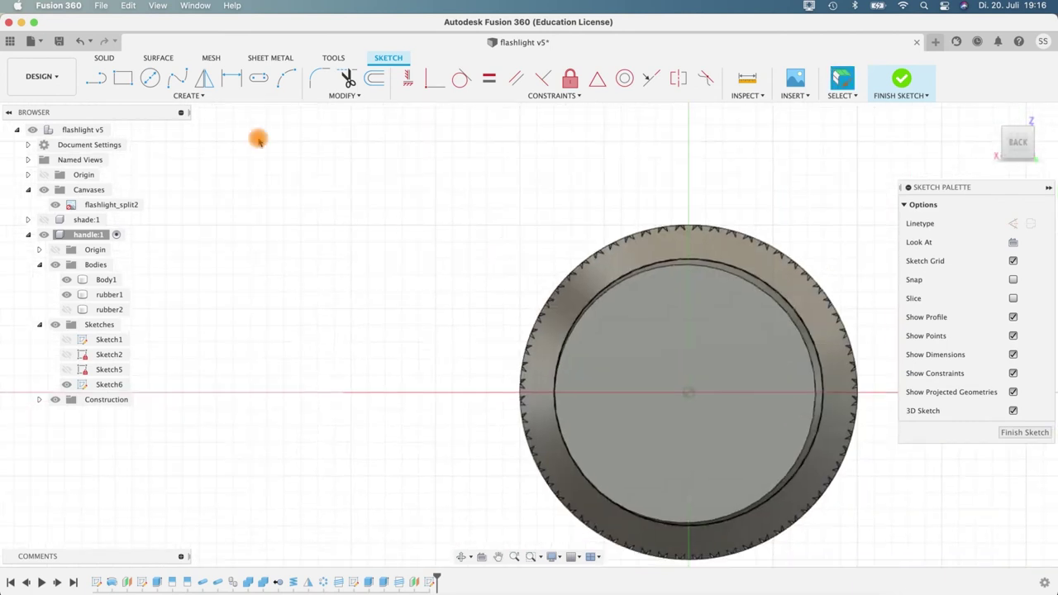
left_click(150, 78)
left_click(689, 392)
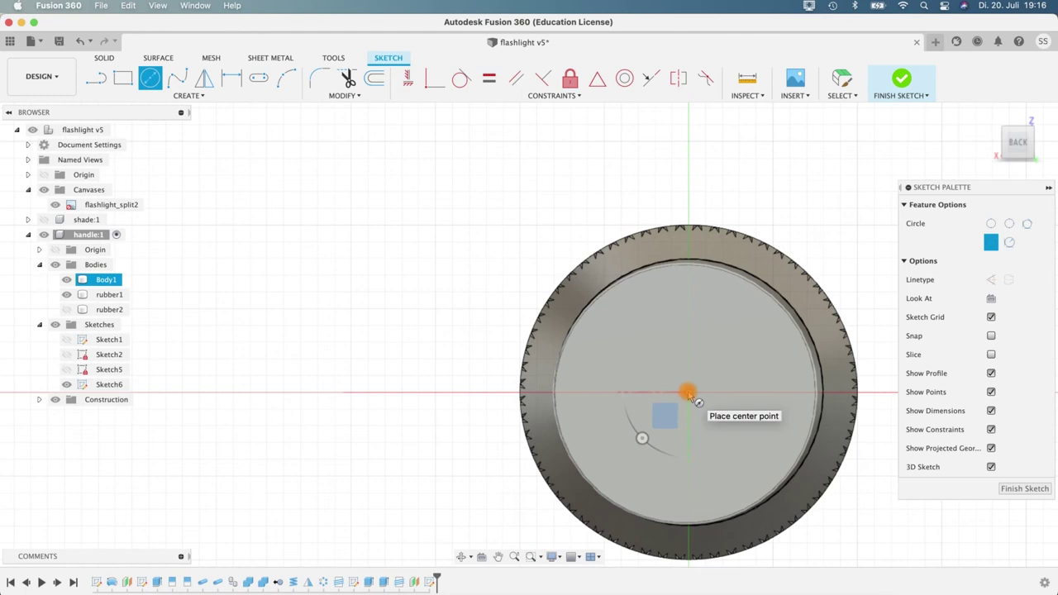
left_click(689, 393)
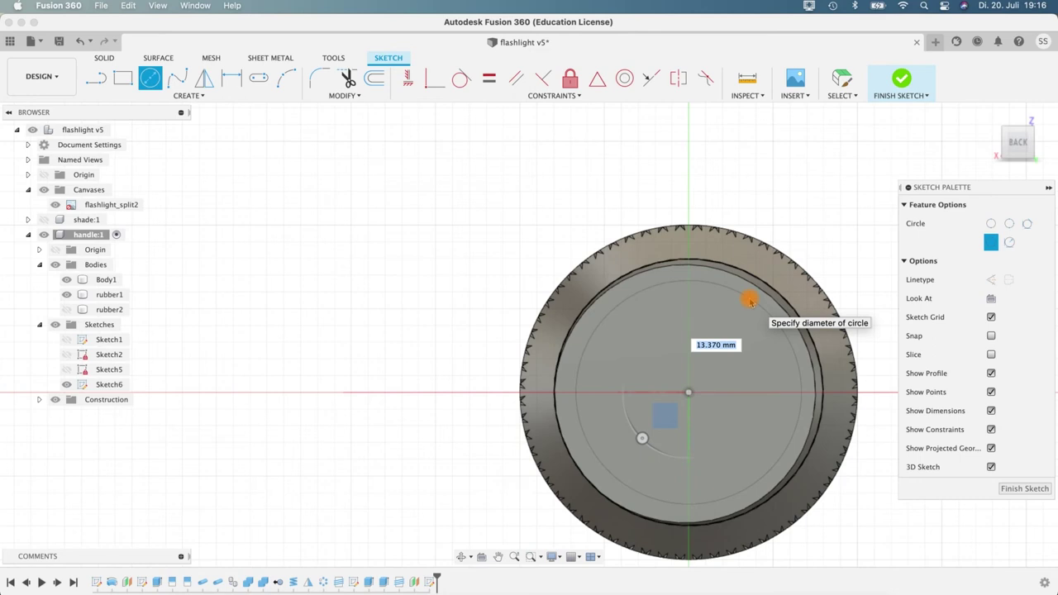
type("15")
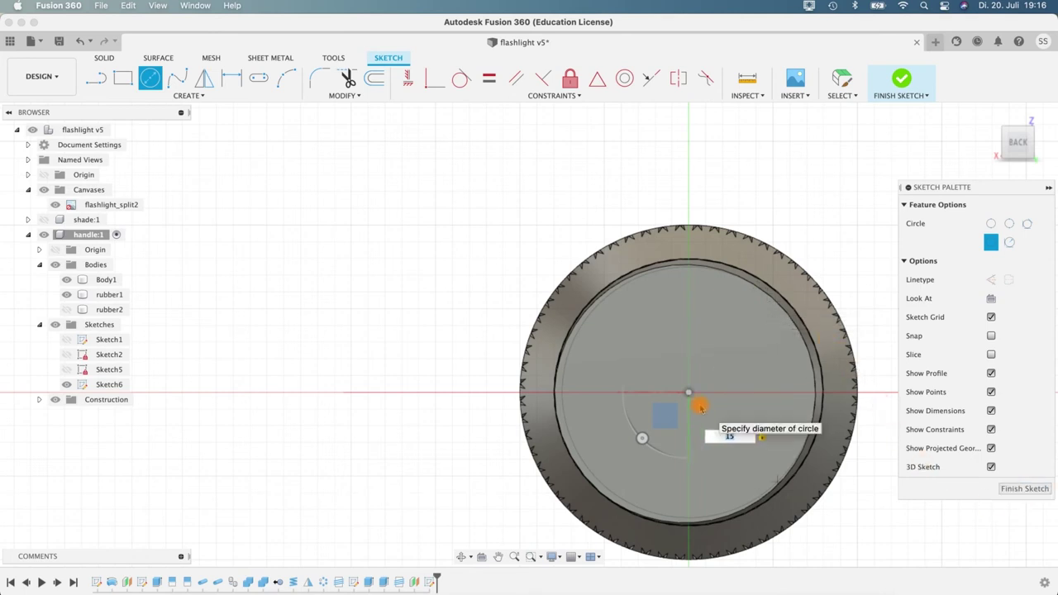
key("Return")
mouse_move(472, 231)
middle_mouse_down("shift")
mouse_move(517, 232)
mouse_move(468, 226)
middle_mouse_up("shift")
left_click(742, 355)
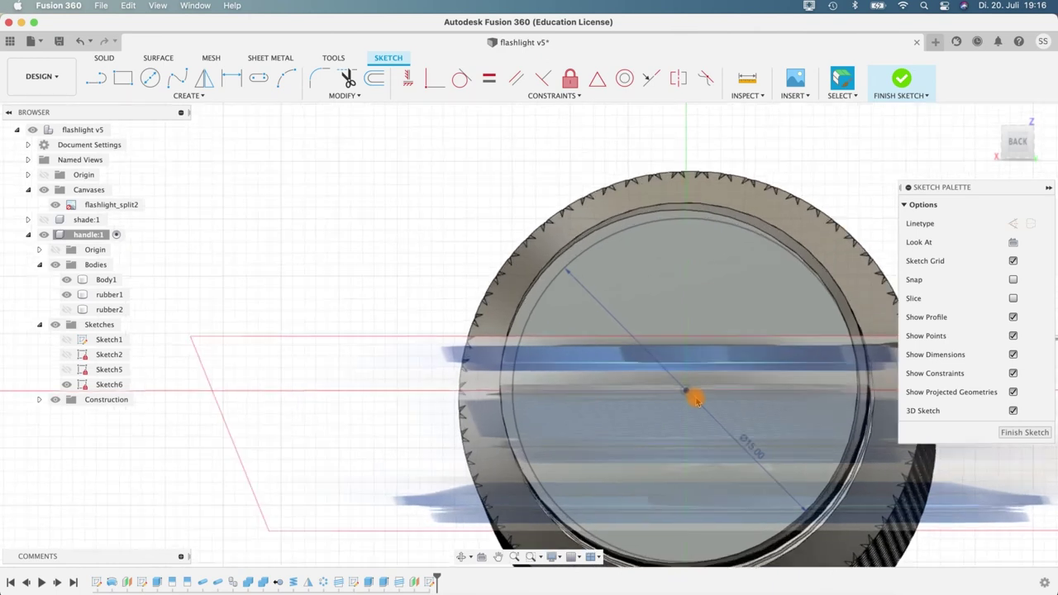
Step: Turn off 3D Sketch, add a concentric 17 mm diameter circle around the 15 mm one, and finish the sketch
middle_click_drag(733, 319, 699, 289, "shift")
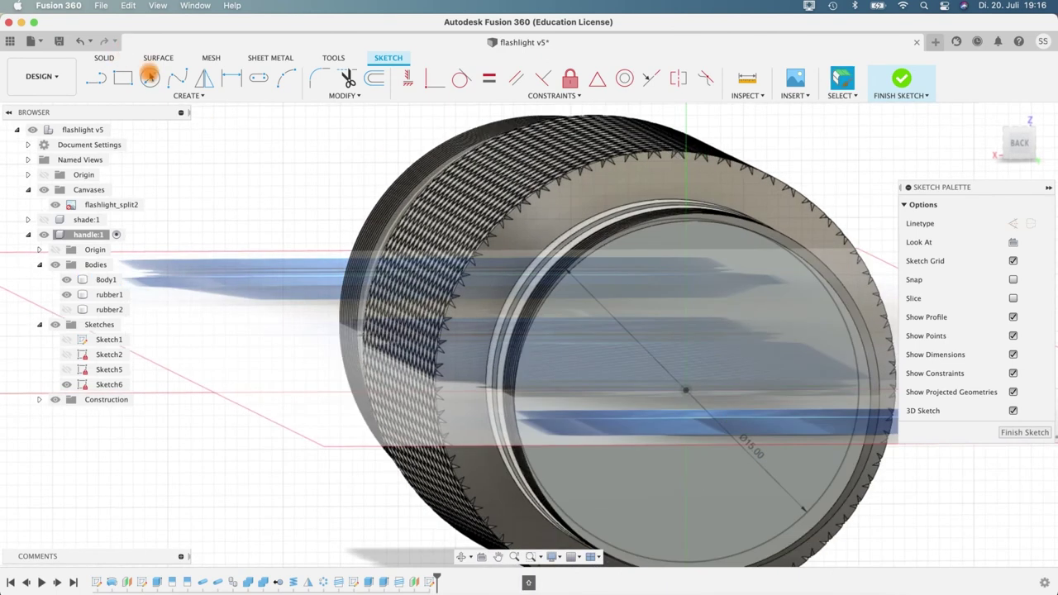
left_click(150, 77)
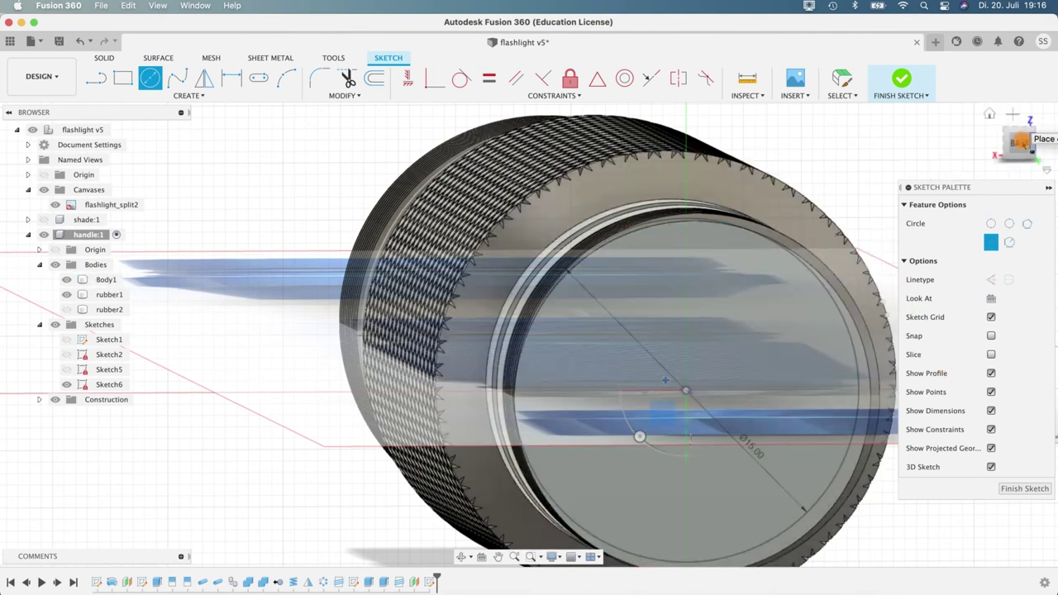
left_click(991, 467)
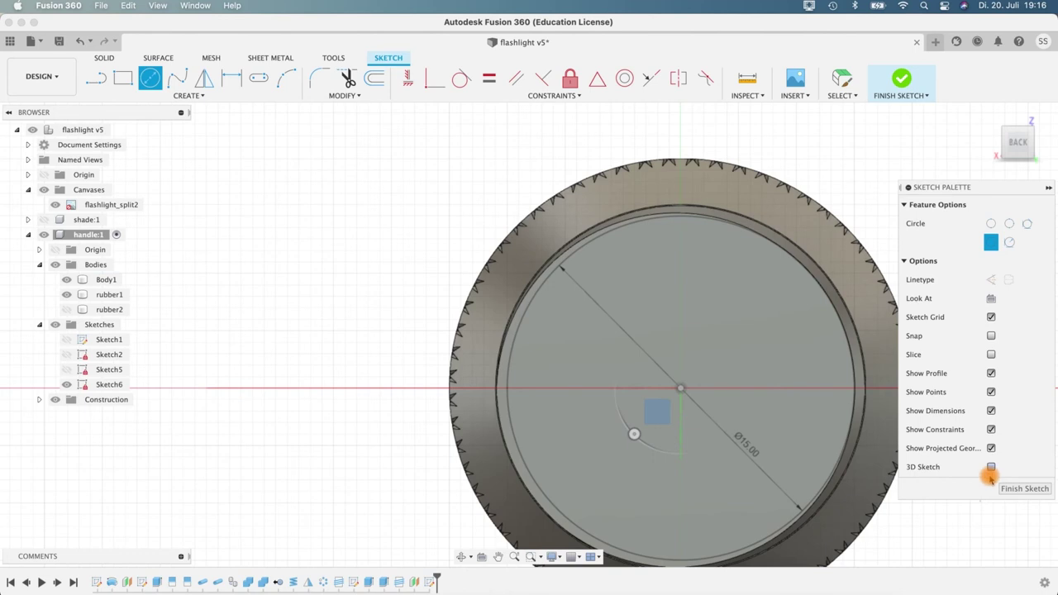
left_click(681, 388)
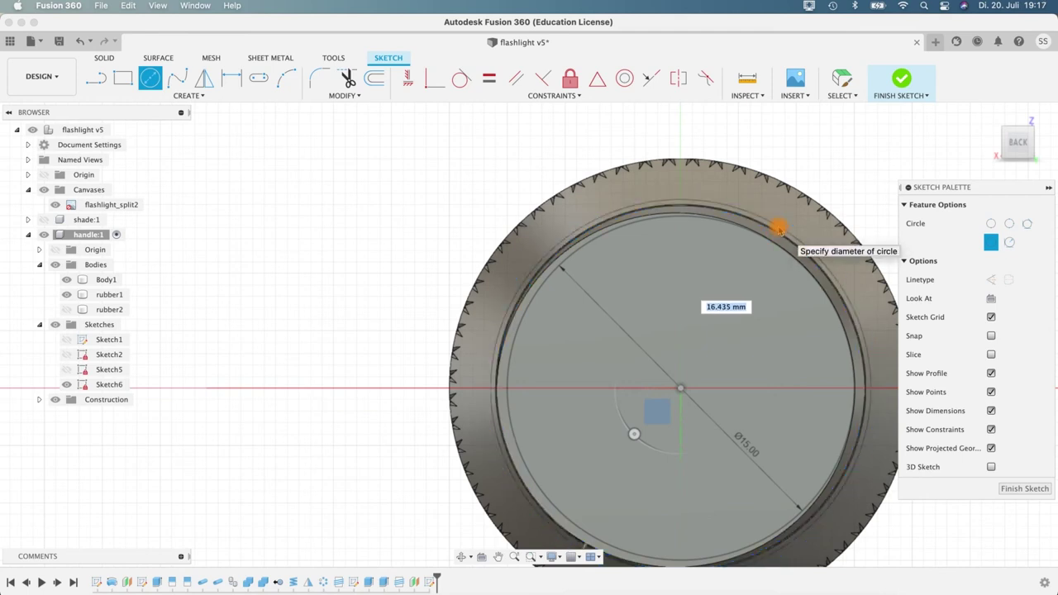
type("17")
key("Return")
key("Escape")
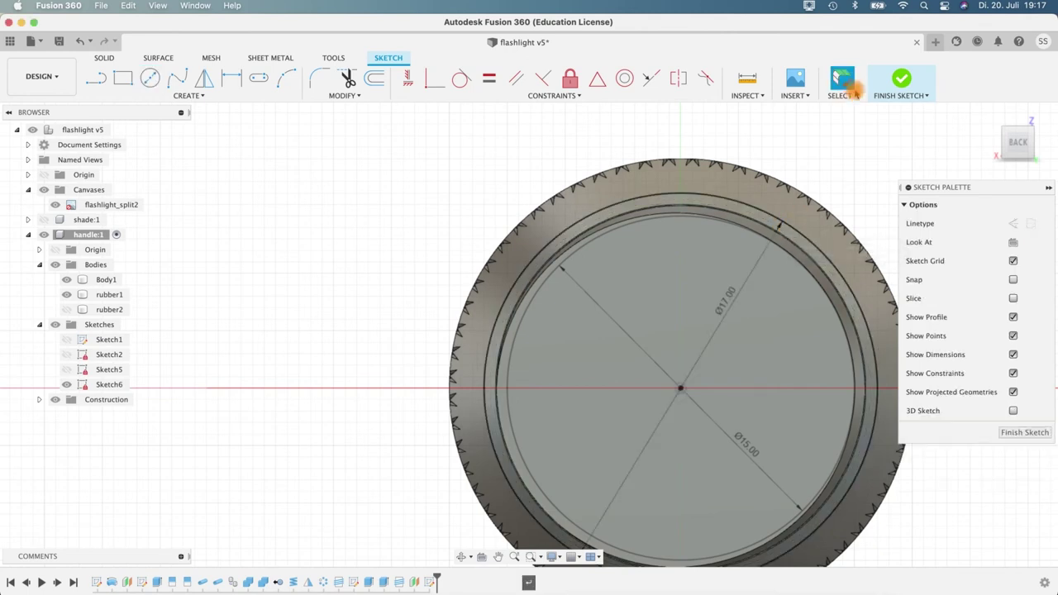
left_click(900, 79)
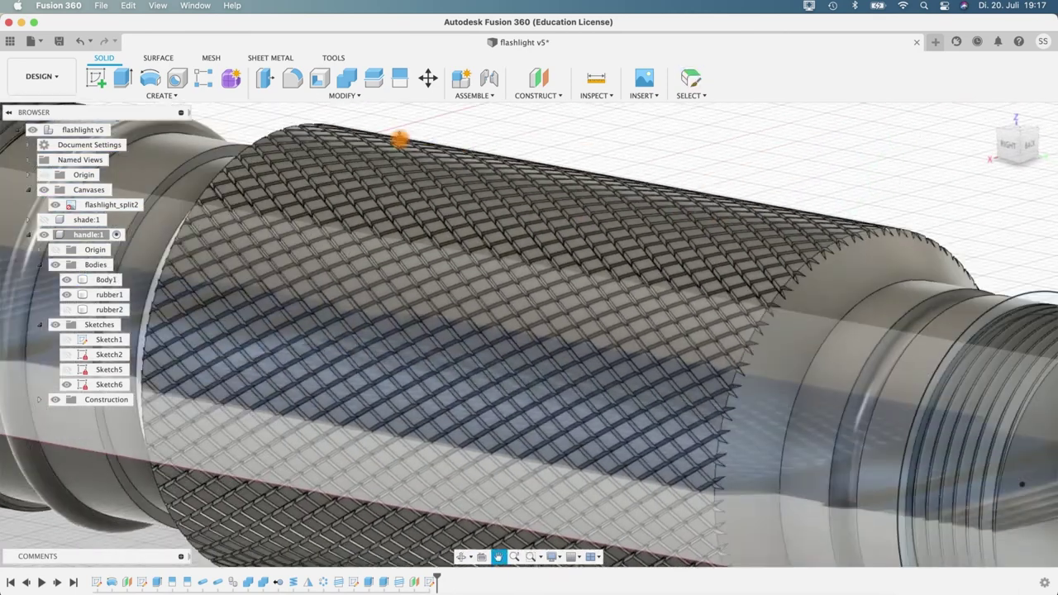
Step: Extrude the ring profile between the 15 mm and 17 mm circles as a cut about 2.6 mm toward the ring groove
middle_click_drag(400, 138, 75, 103)
middle_click_drag(568, 159, 518, 116)
left_click(530, 219)
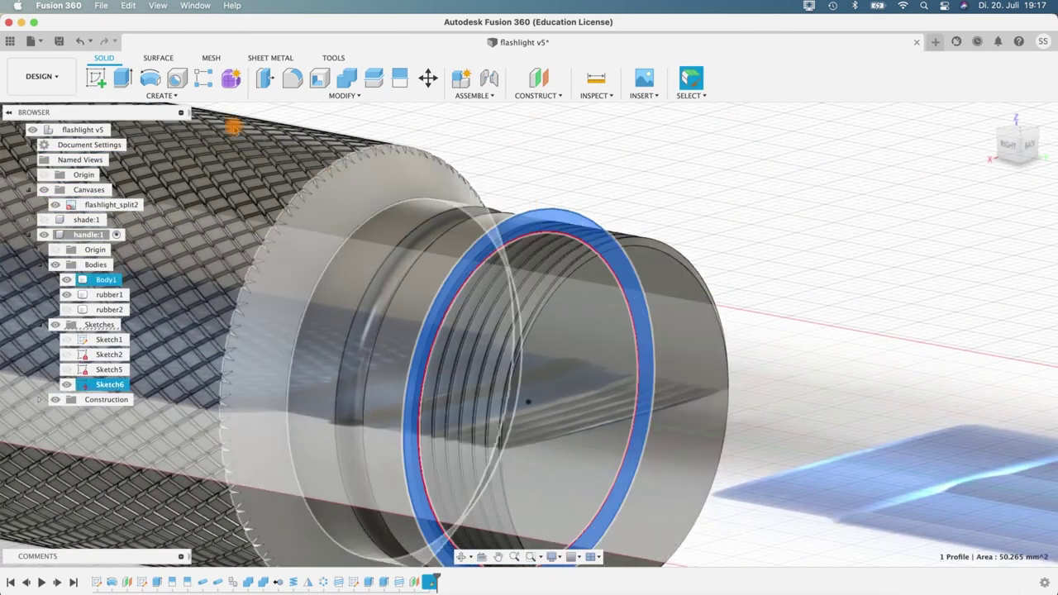
left_click(122, 78)
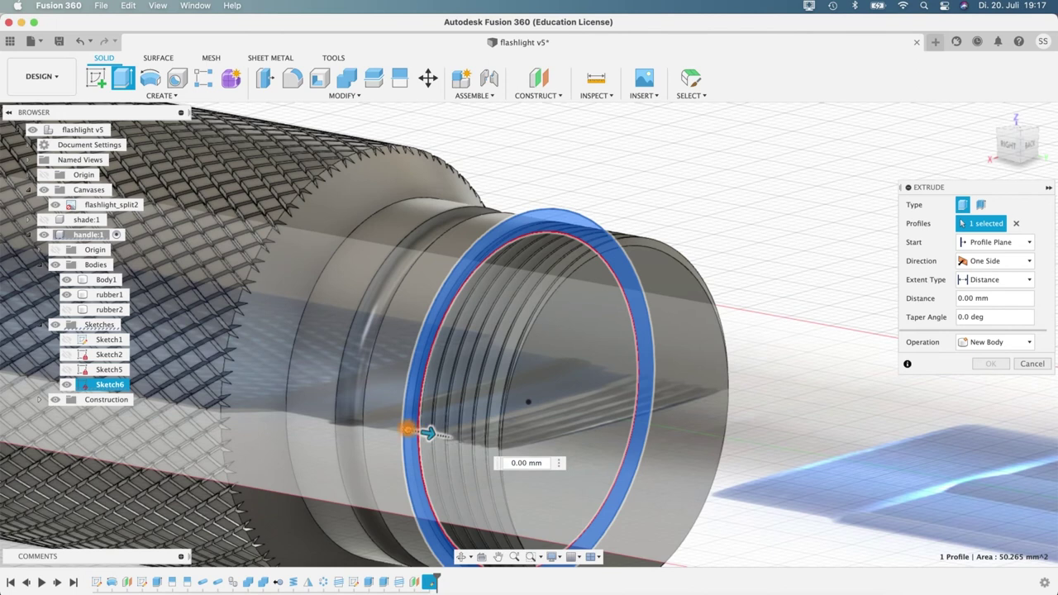
left_click_drag(427, 433, 369, 423)
middle_click_drag(658, 195, 668, 186, "shift")
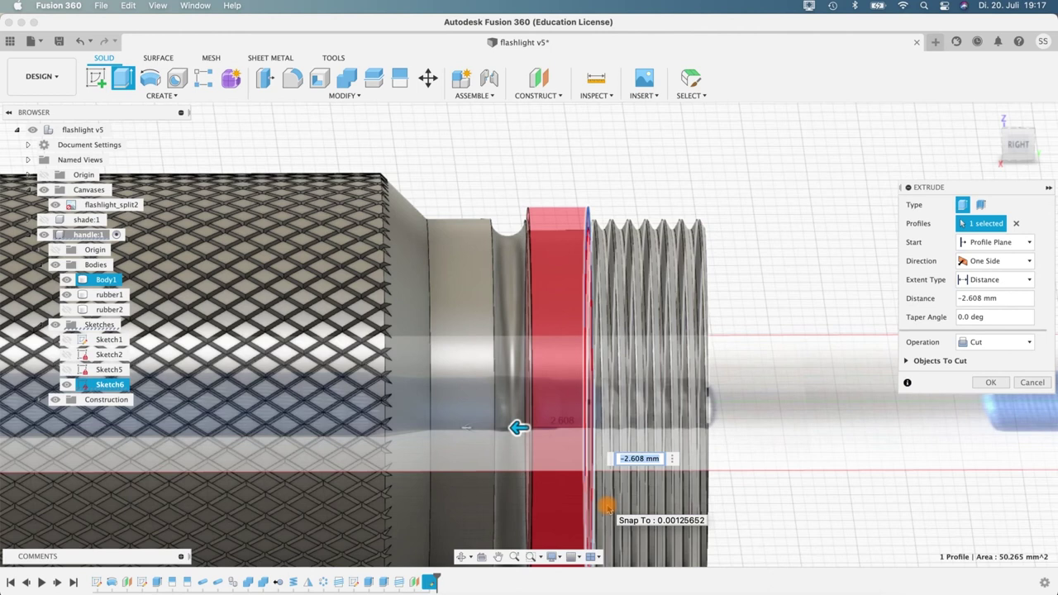
Step: Try a distance of -3 mm for the ring cut, settle on -2 mm, and apply the extrusion
type("-3")
key("Return")
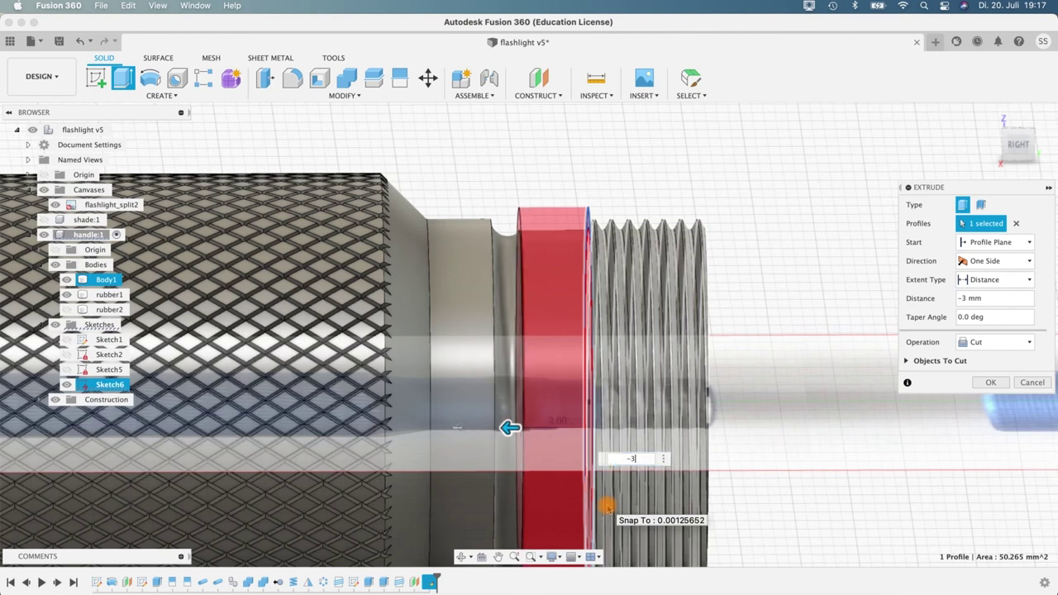
key("BackSpace")
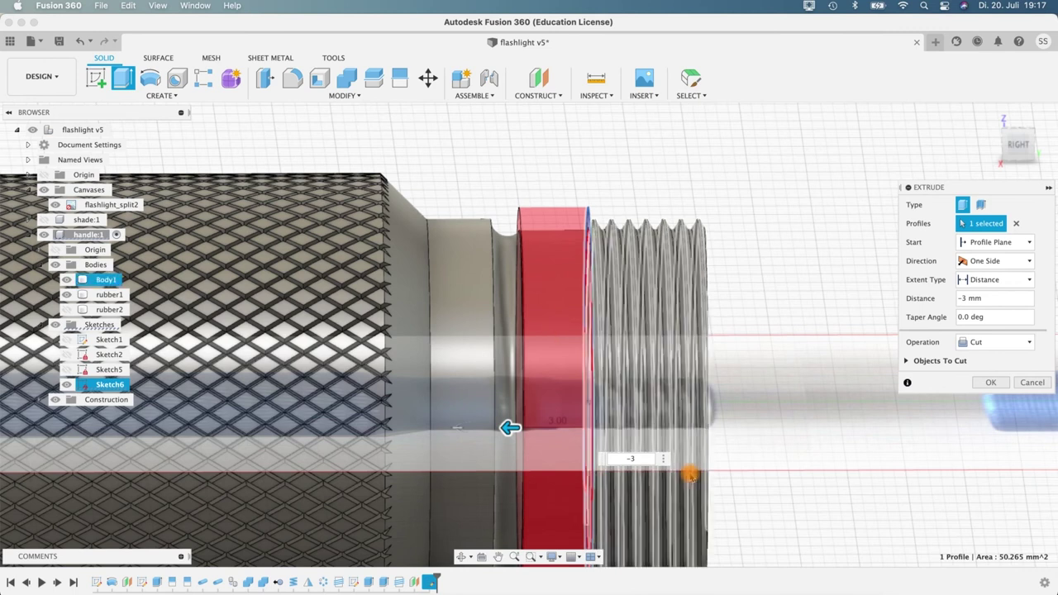
type("2")
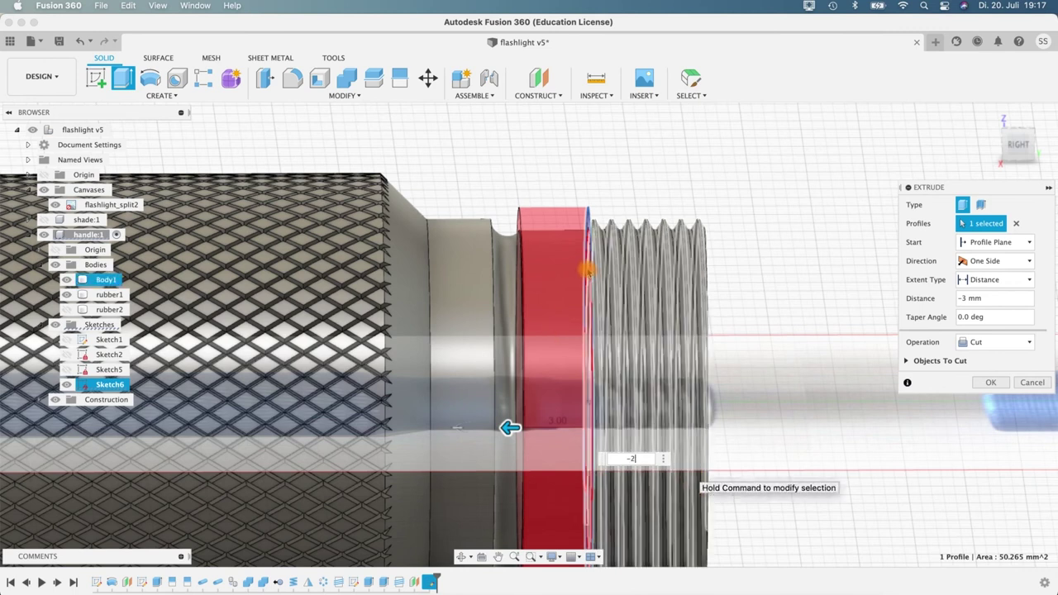
key("Return")
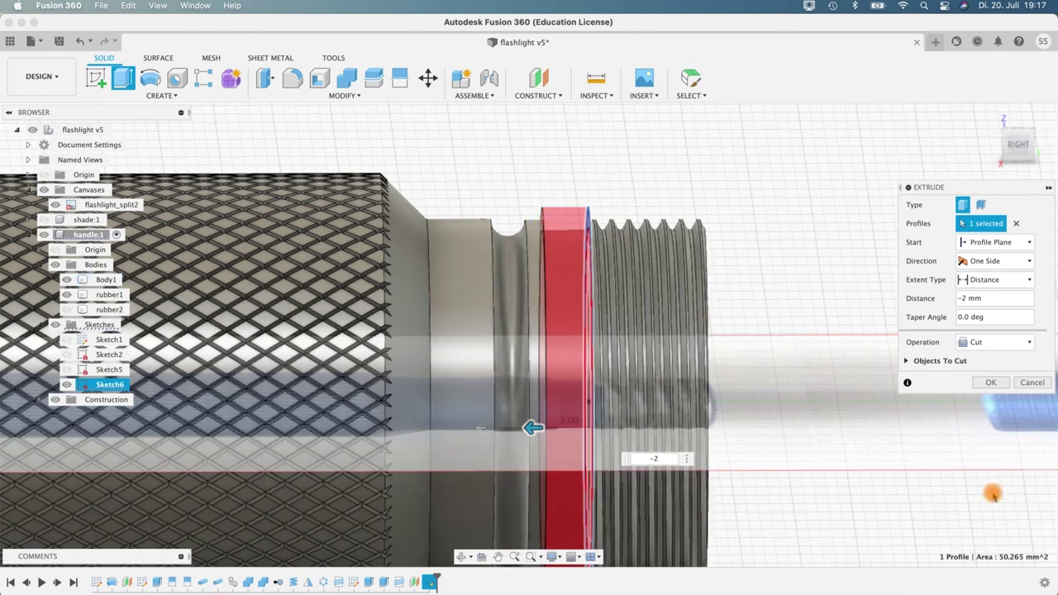
left_click(992, 382)
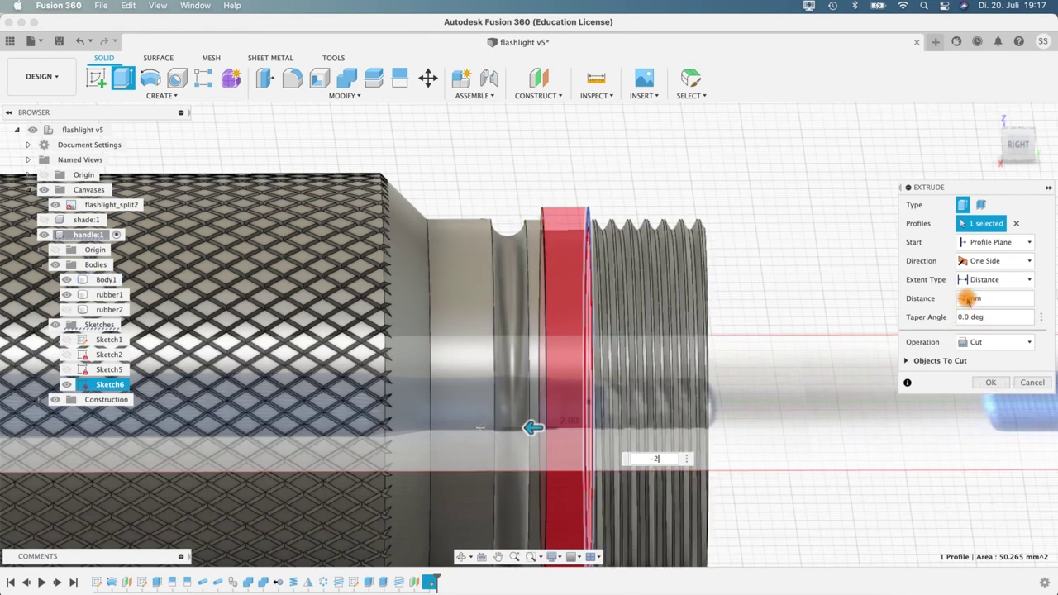
left_click(990, 384)
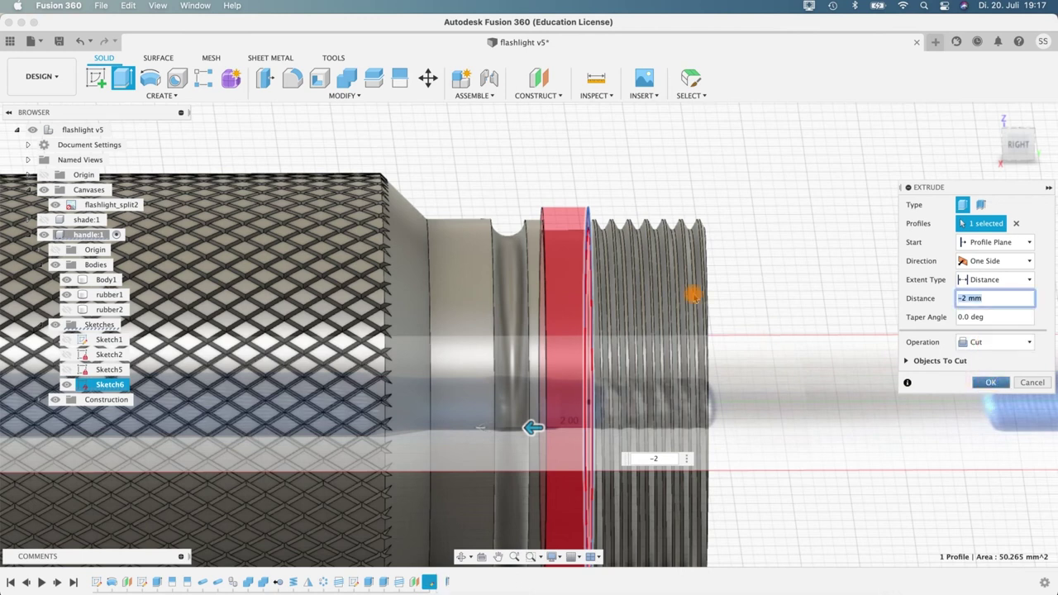
key("Return")
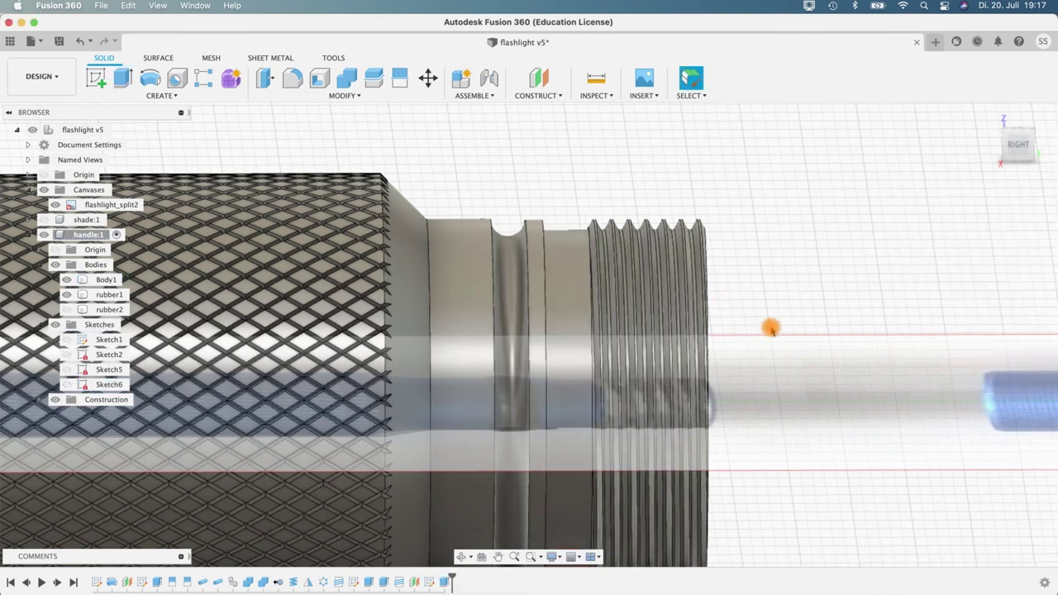
Step: Start a sketch on the flat end face of the handle's narrower threaded end
middle_click_drag(788, 334, 587, 336, "shift")
scroll(581, 323, "down", 10)
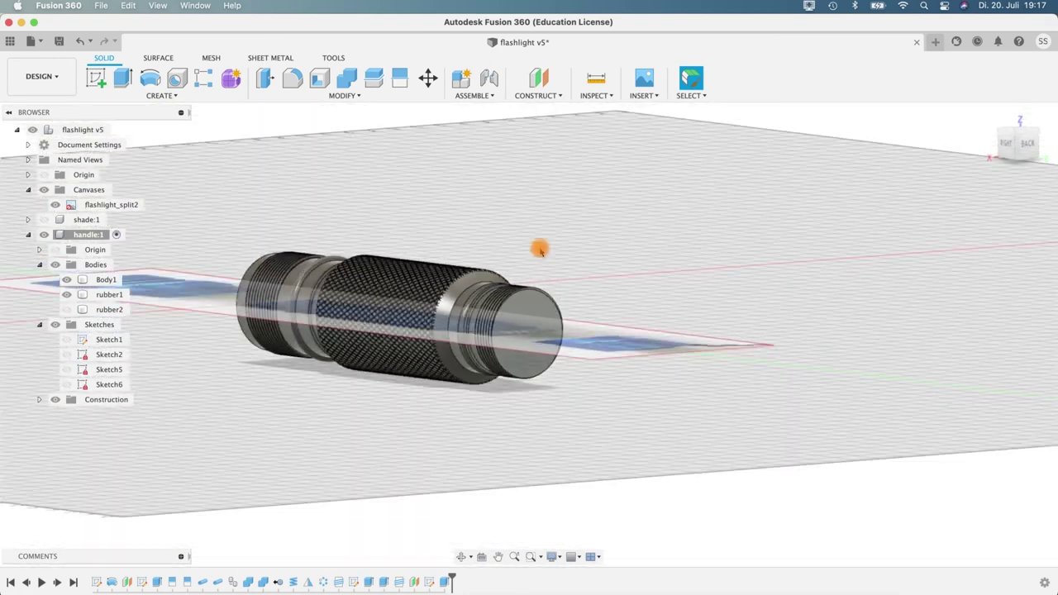
middle_click_drag(539, 248, 592, 266, "shift")
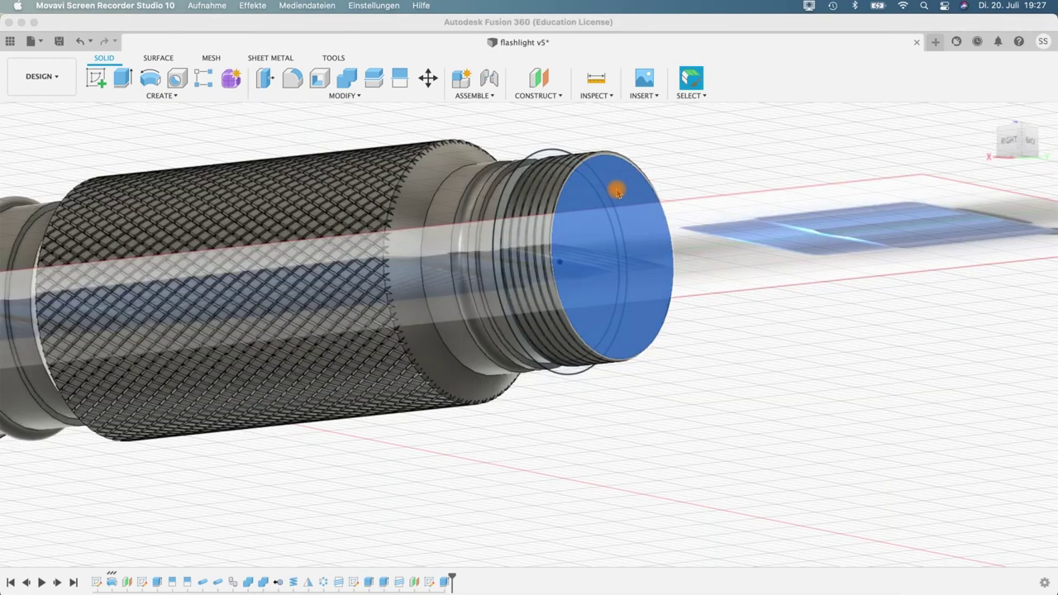
left_click(687, 166)
left_click(626, 196)
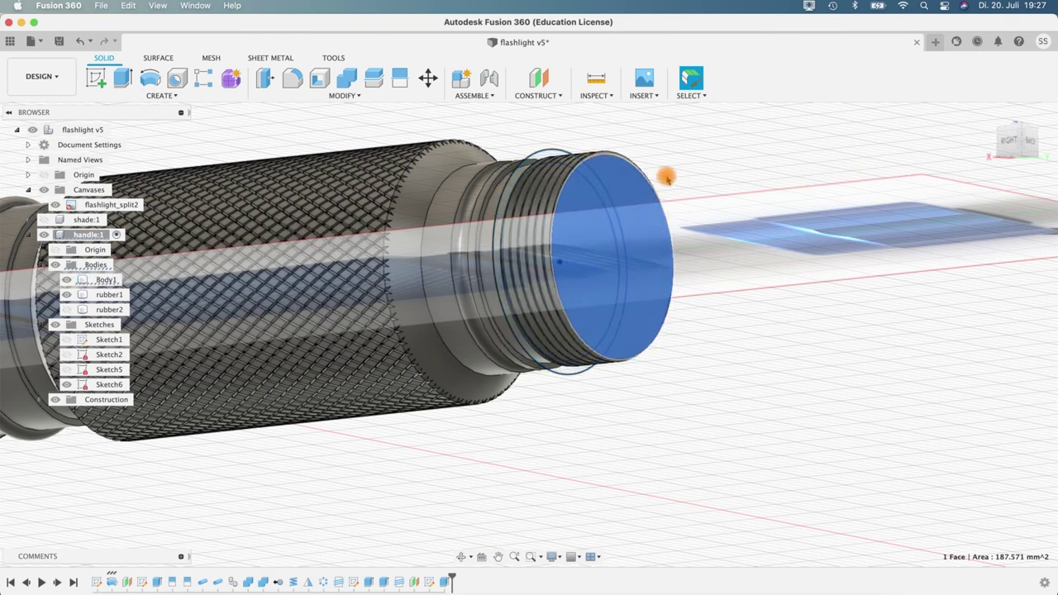
right_click(620, 183)
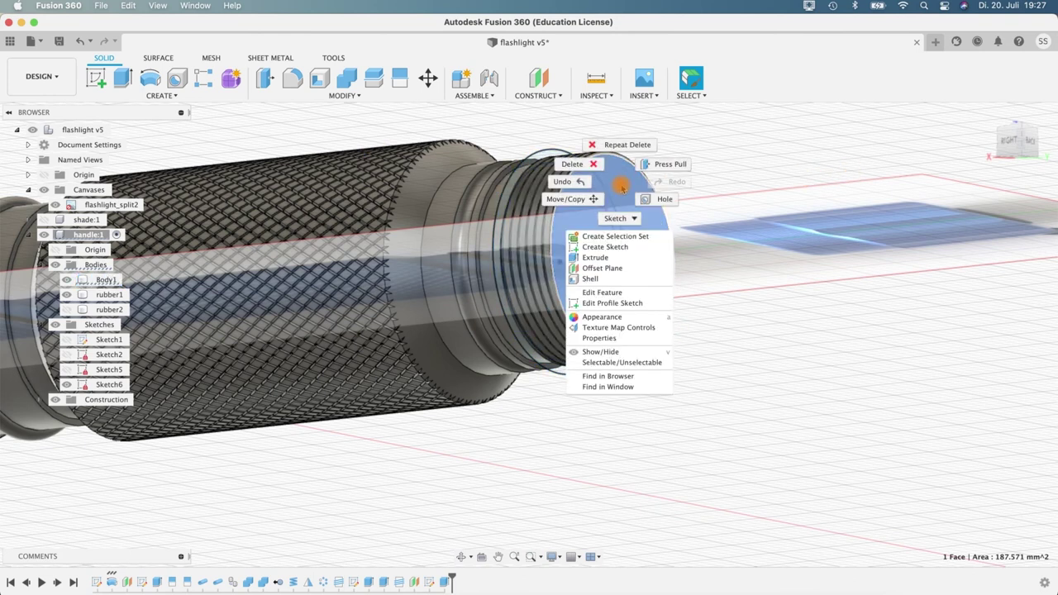
left_click(614, 251)
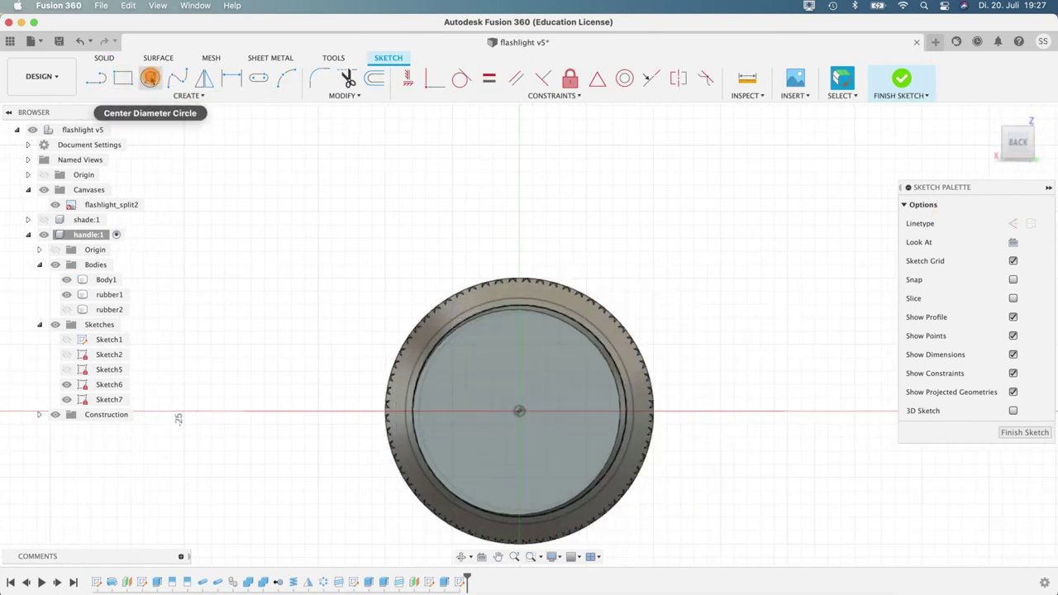
Step: Draw a circle centred on the handle's axis, trying 12 mm and 14 mm diameters and settling on 13 mm
left_click(150, 78)
left_click(518, 413)
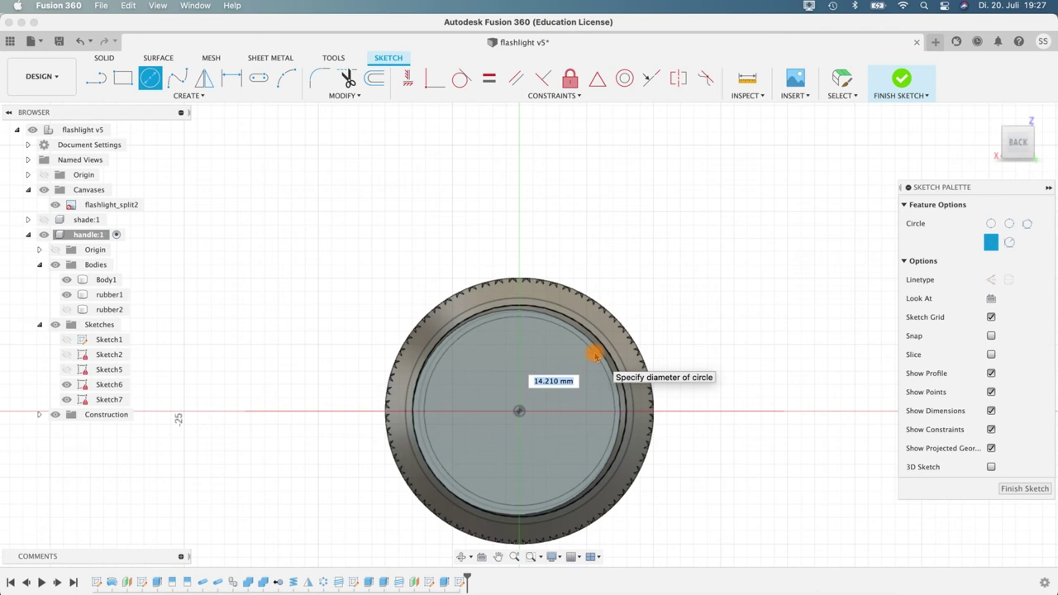
type("12")
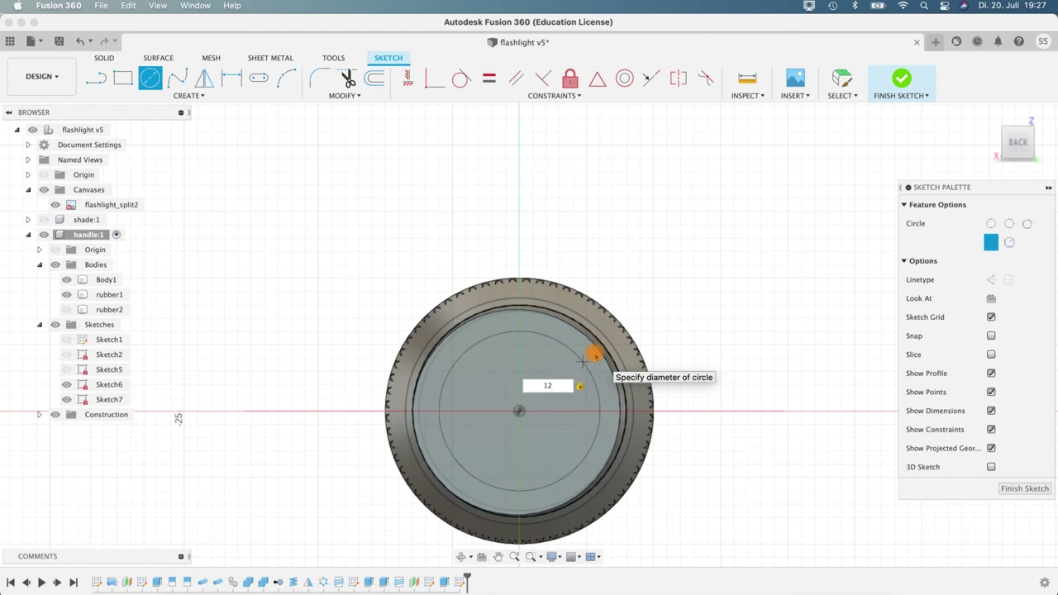
key("Return")
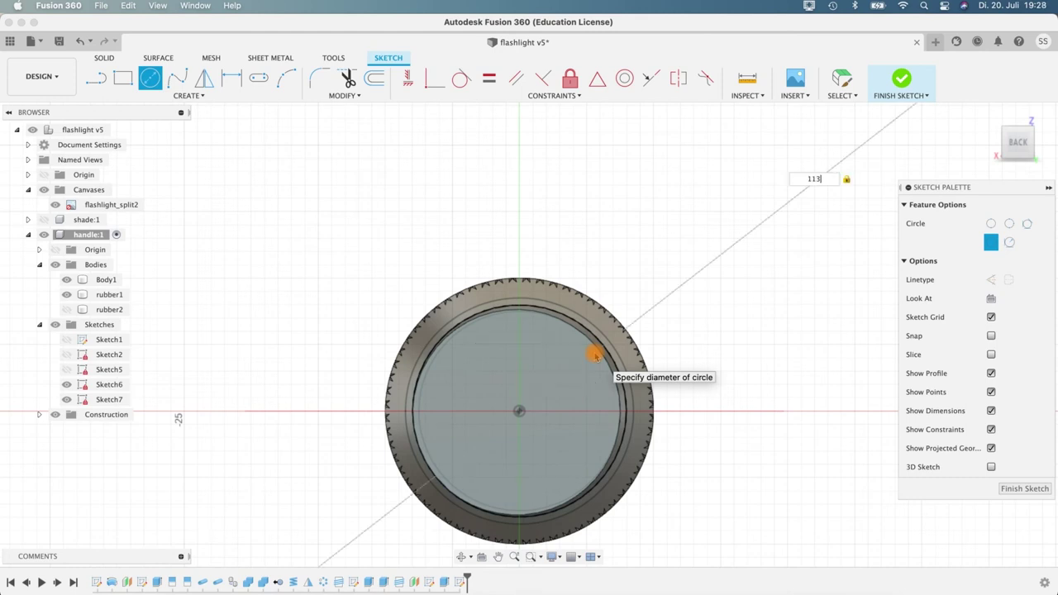
left_click(818, 189)
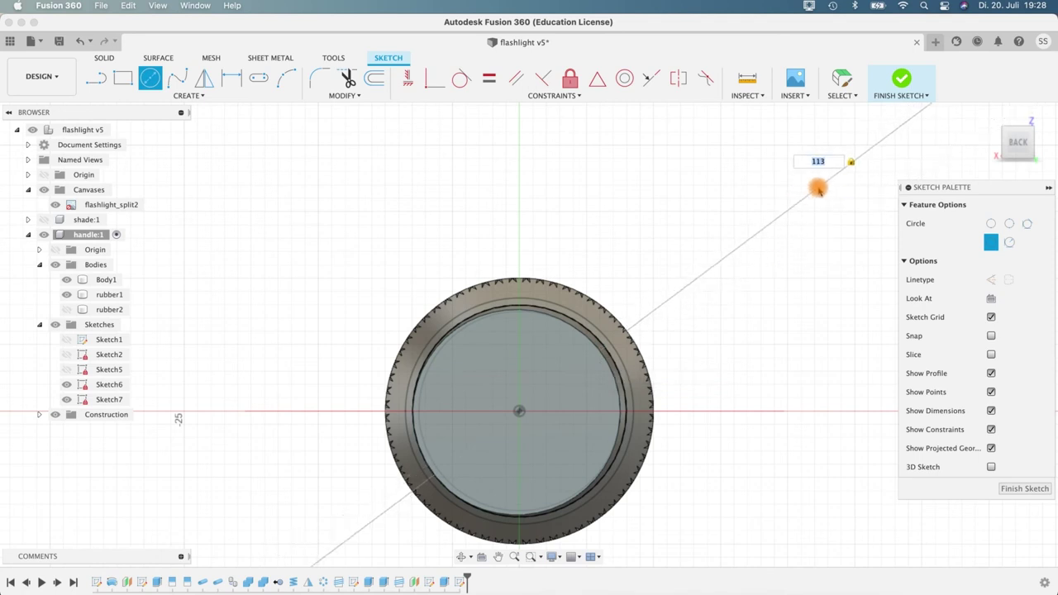
key("BackSpace")
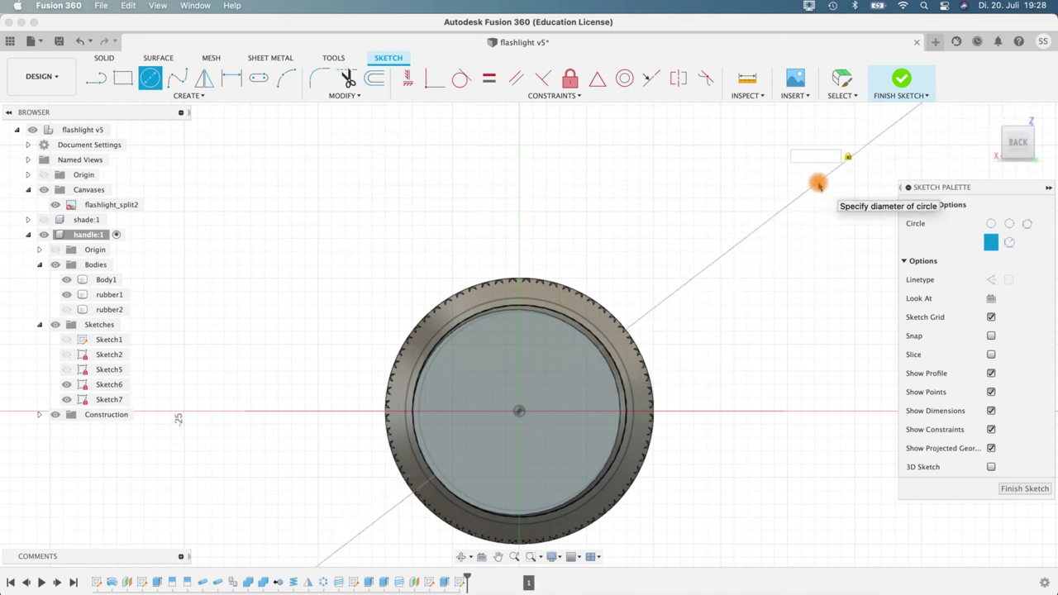
key("Return")
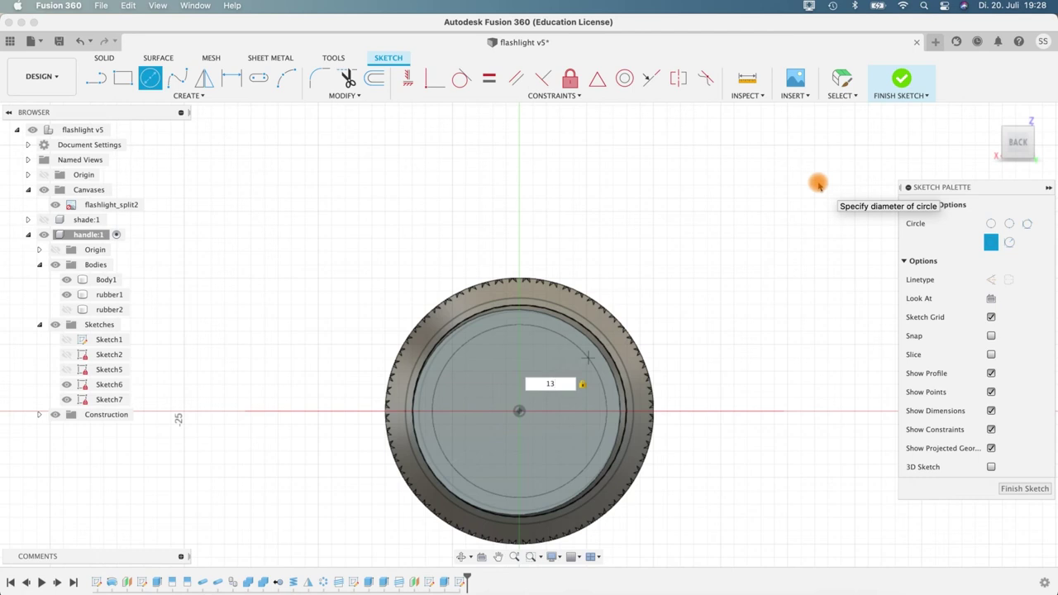
key("BackSpace")
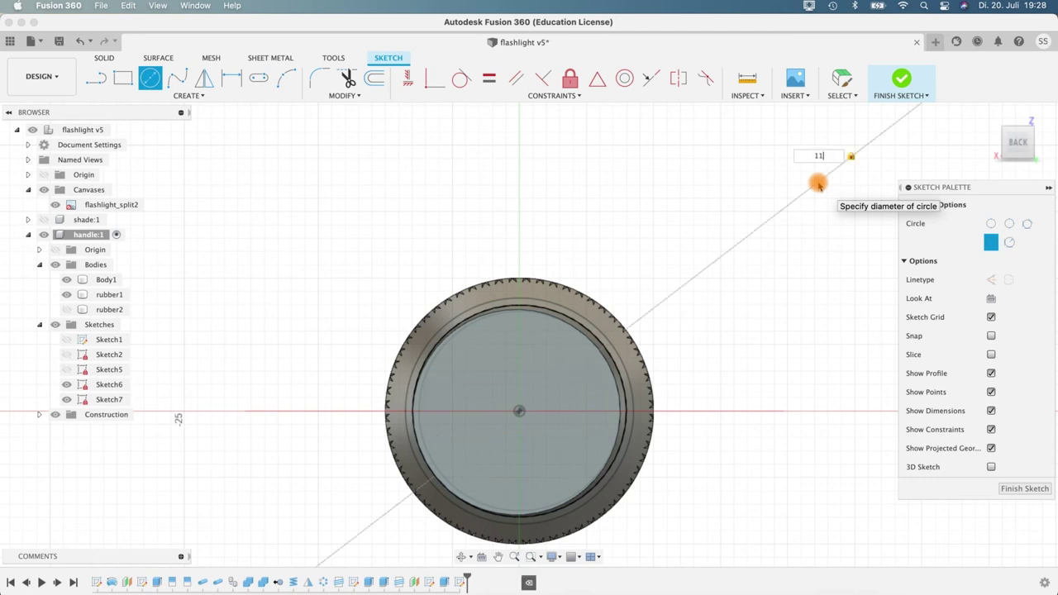
key("BackSpace")
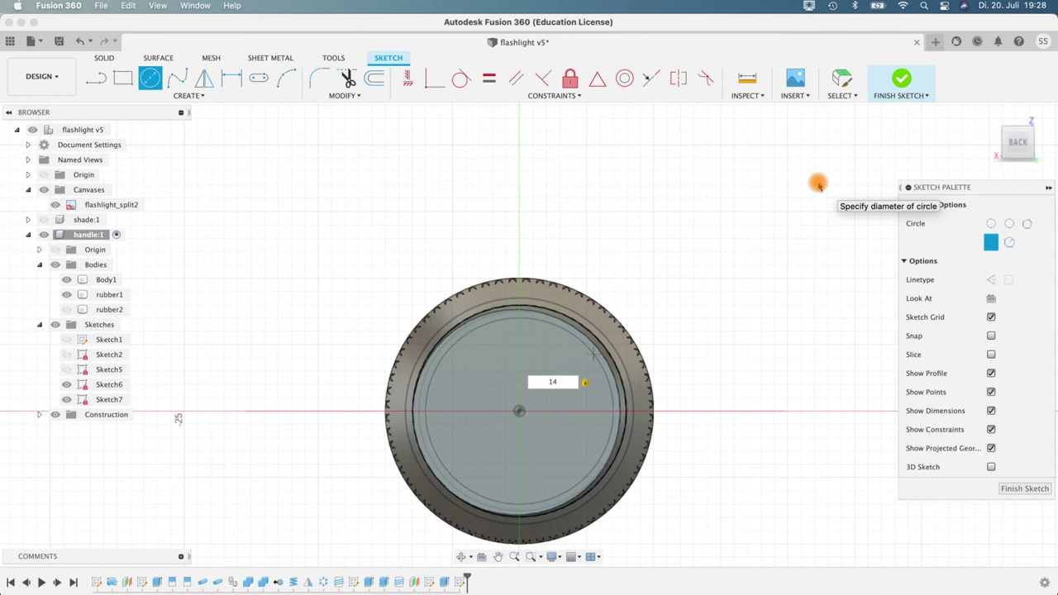
key("Return")
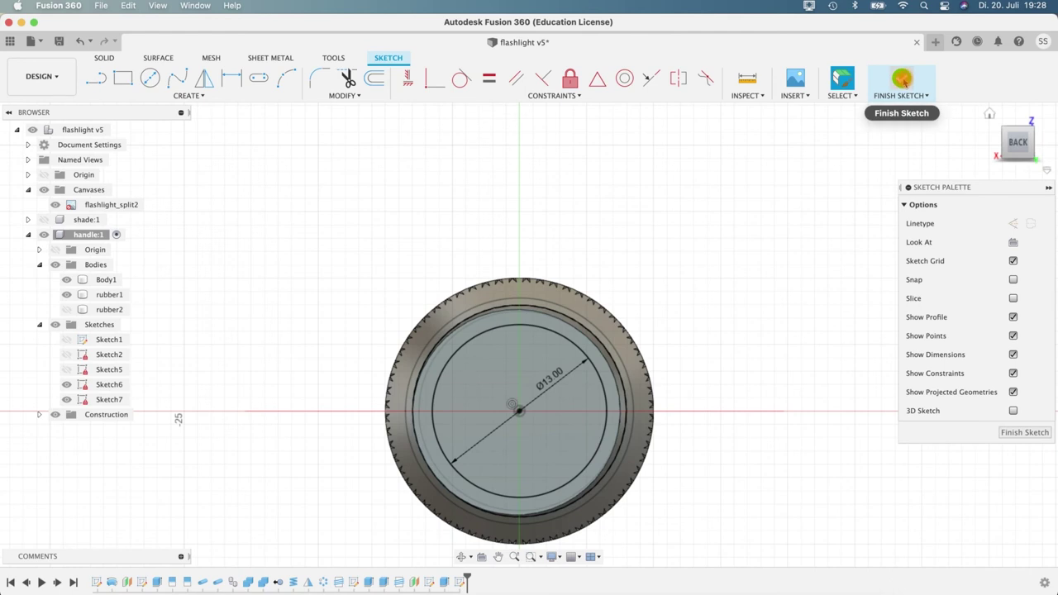
Step: Add a concentric 12 mm diameter circle inside the 13 mm one and finish the sketch
left_click(153, 79)
left_click(520, 411)
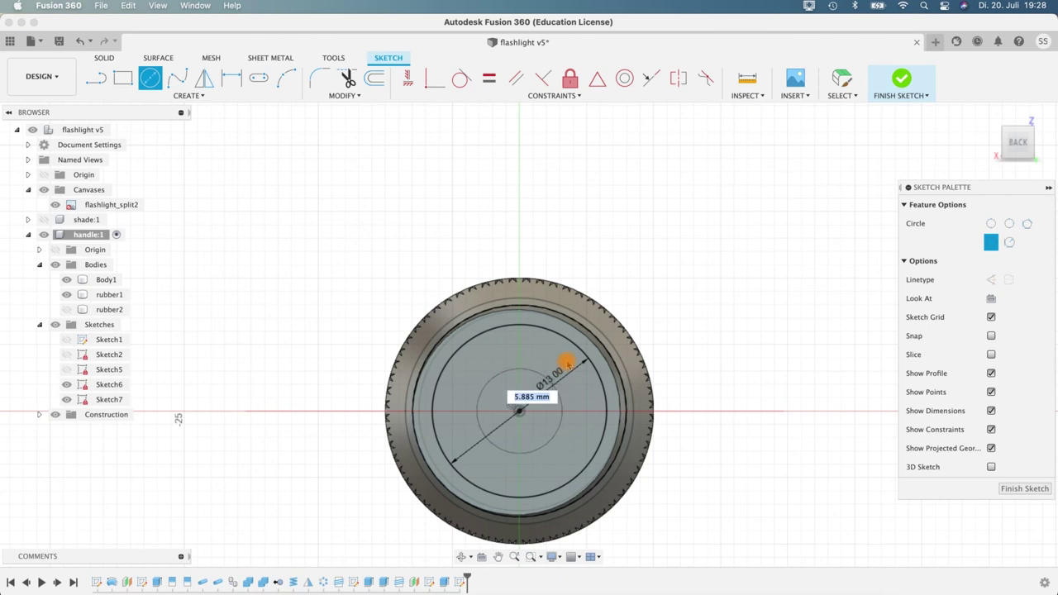
type("12")
key("Tab")
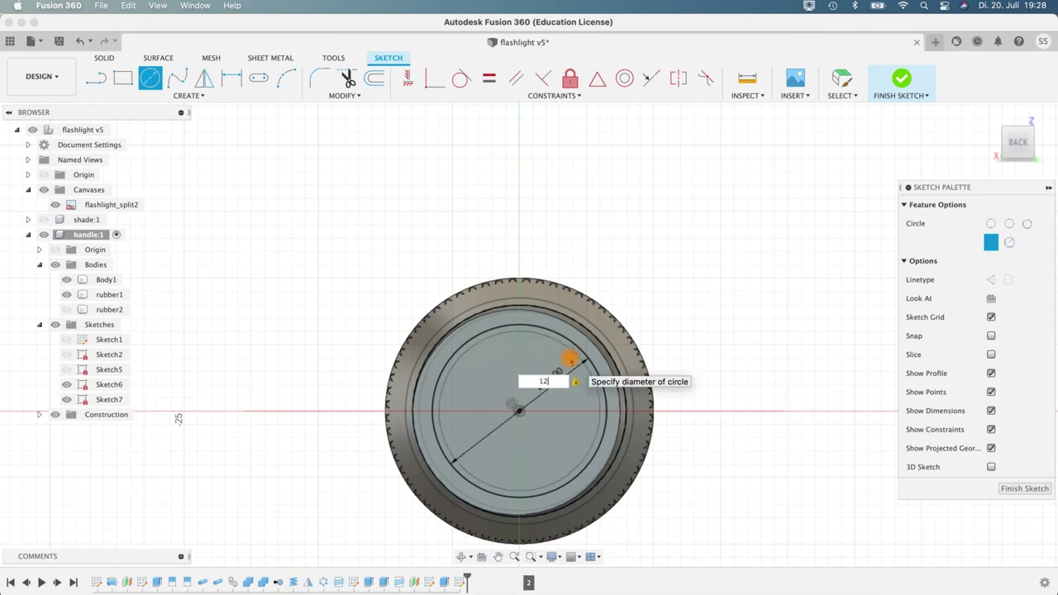
key("Return")
key("Escape")
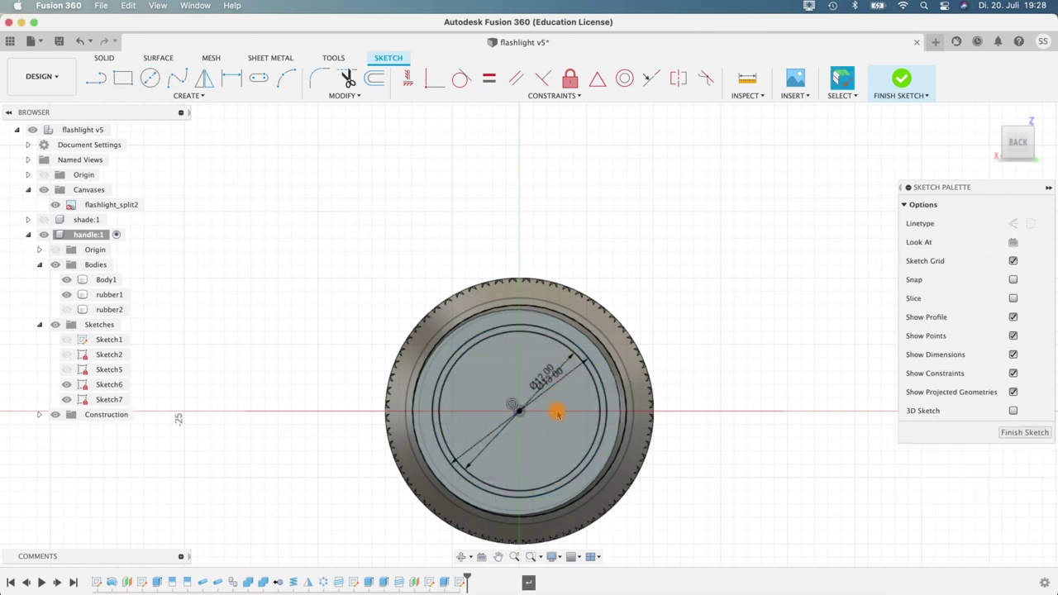
left_click(900, 80)
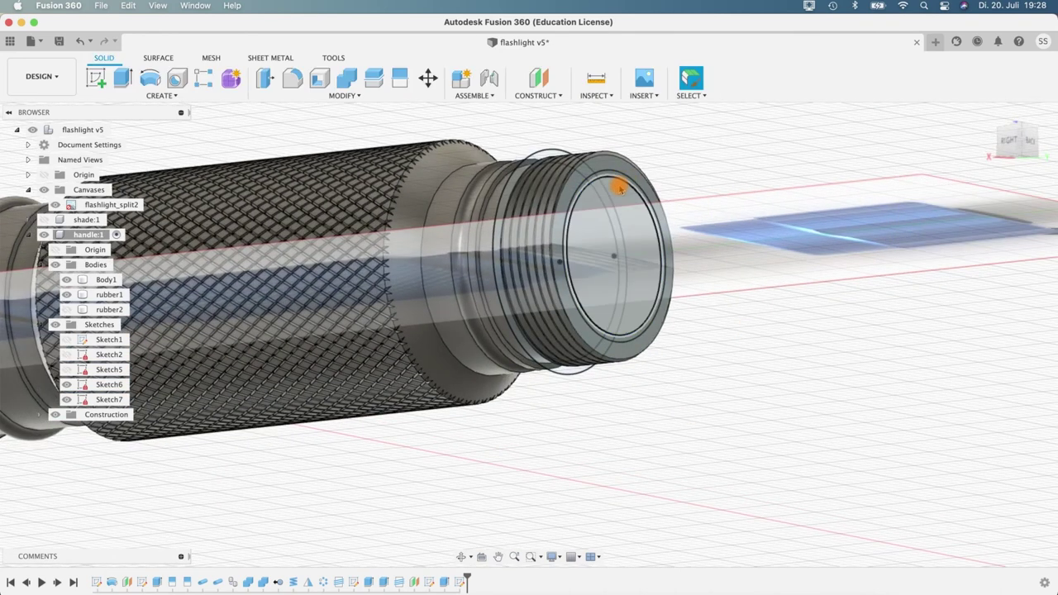
Step: Extrude both the inner disc and the thin ring profile of the end-face sketch by -5 mm as a cut
left_click(618, 182)
left_click(618, 175, "shift")
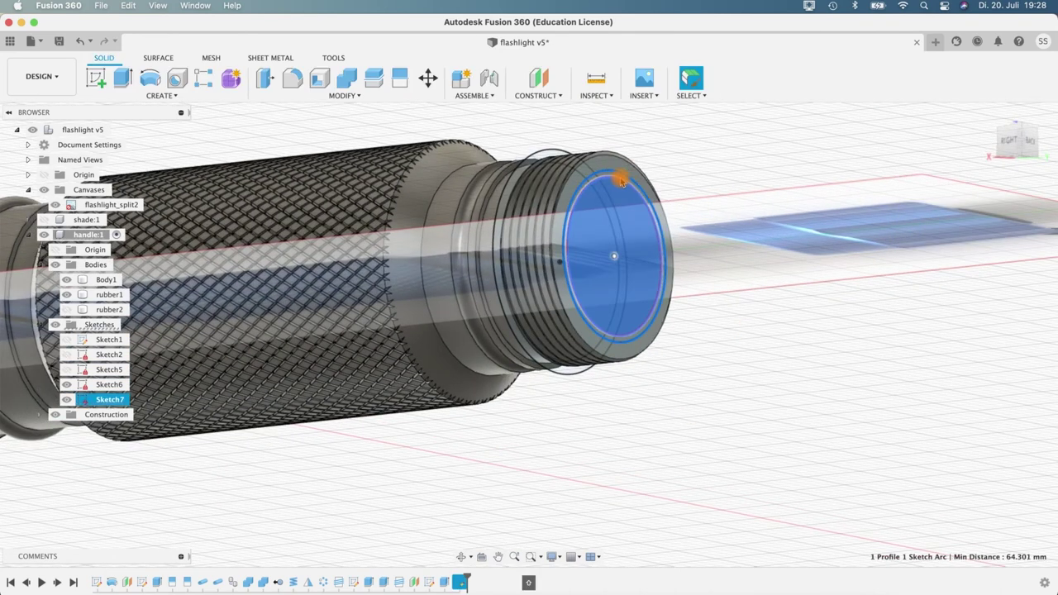
scroll(629, 203, "up", 5)
left_click(619, 157, "shift")
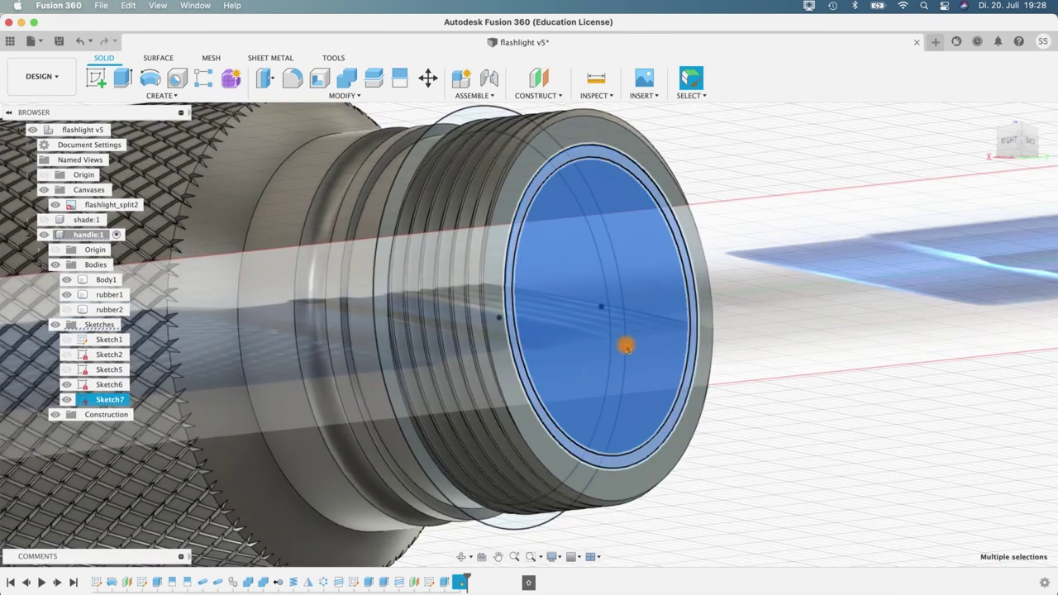
left_click(123, 79)
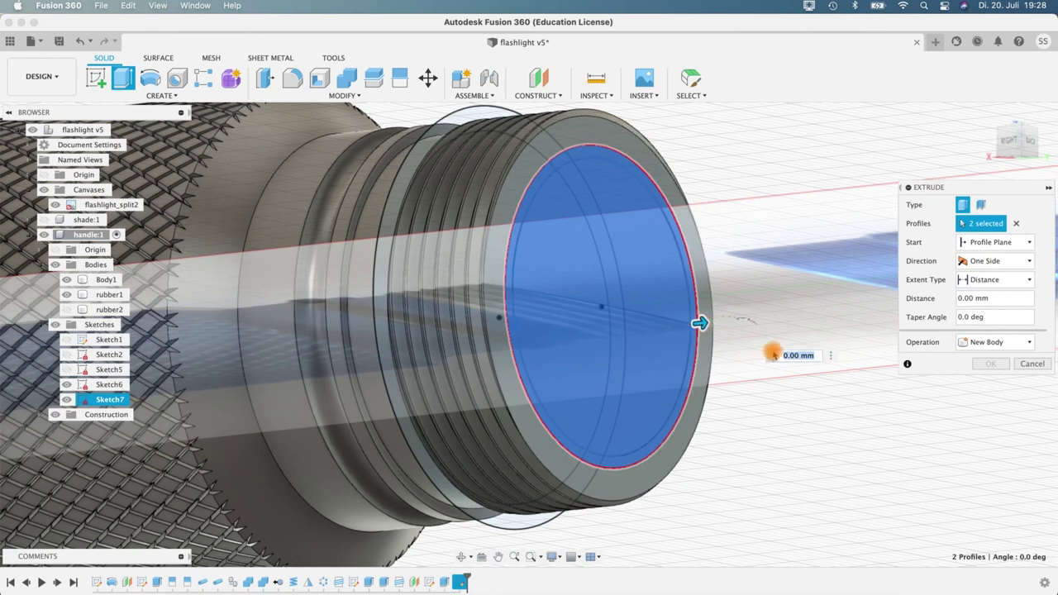
type("-5")
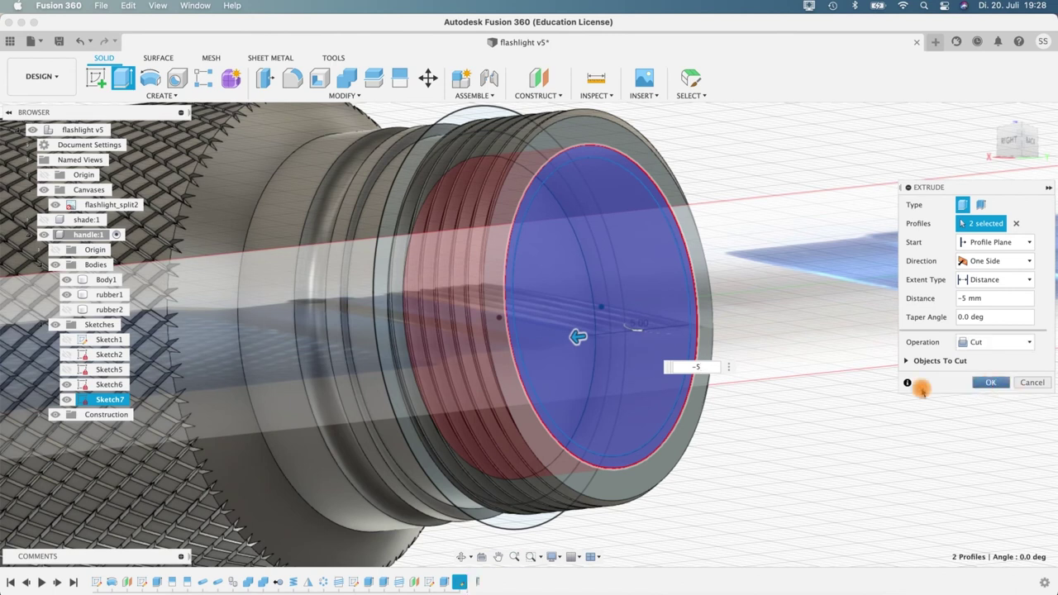
key("Return")
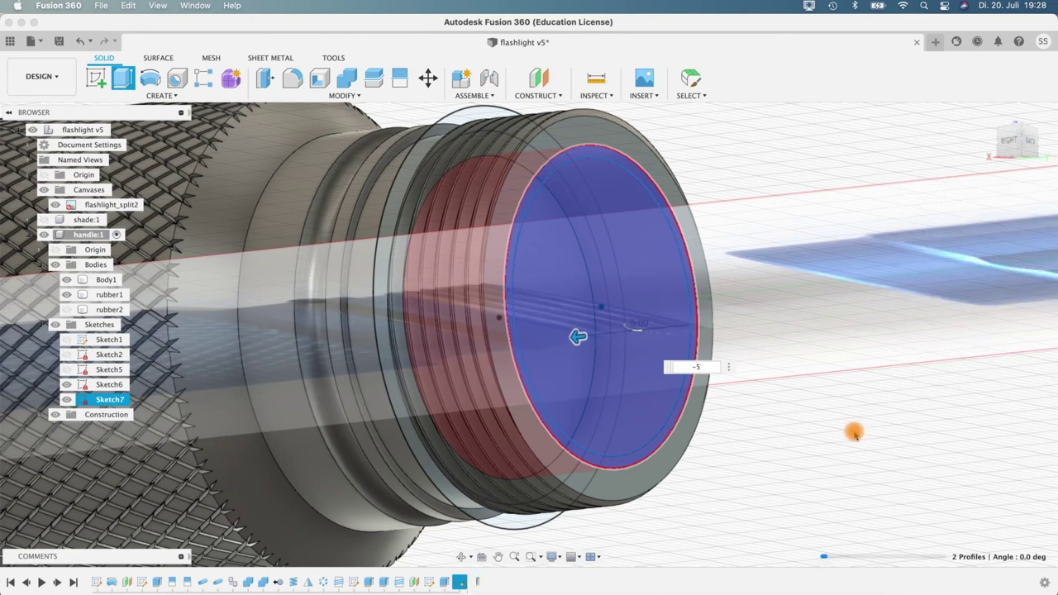
Step: Show the end-face sketch again and extrude its 12 mm circle profile by -55 mm as a cut through the handle's interior
middle_click_drag(832, 428, 819, 430, "shift")
left_click(71, 399)
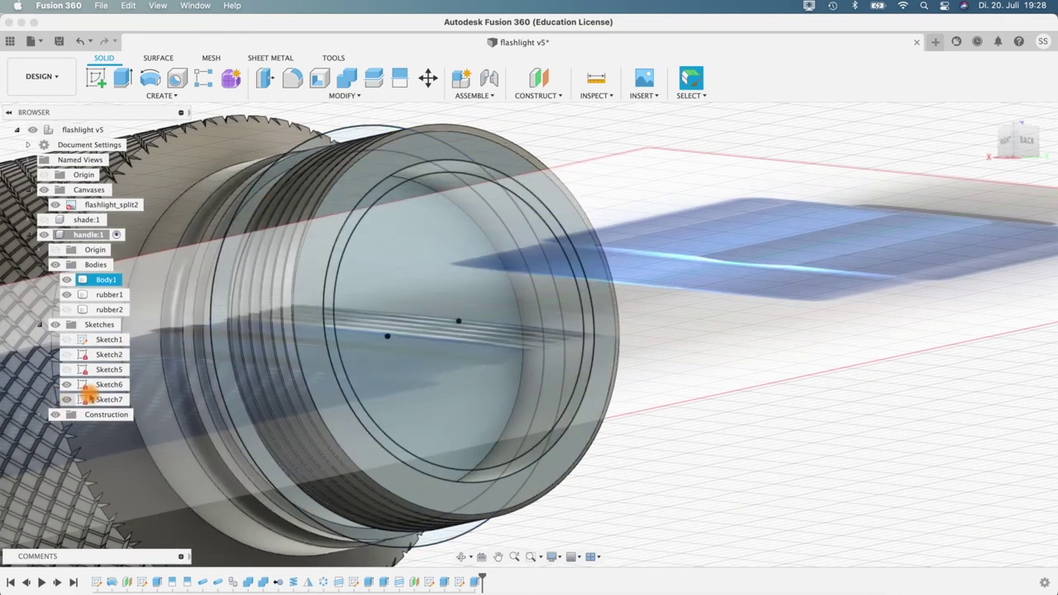
left_click(439, 235)
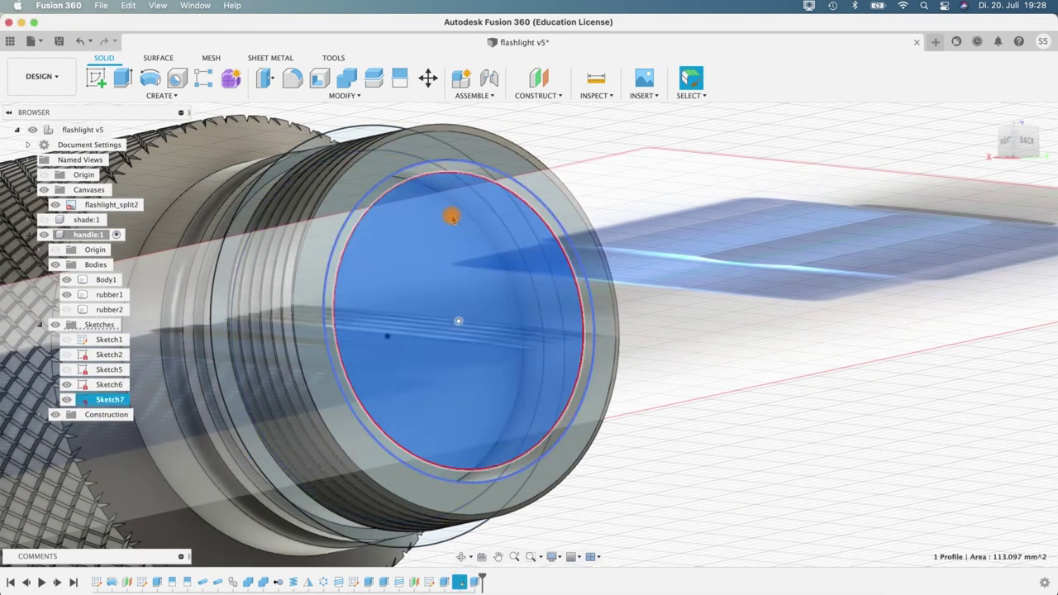
left_click(122, 78)
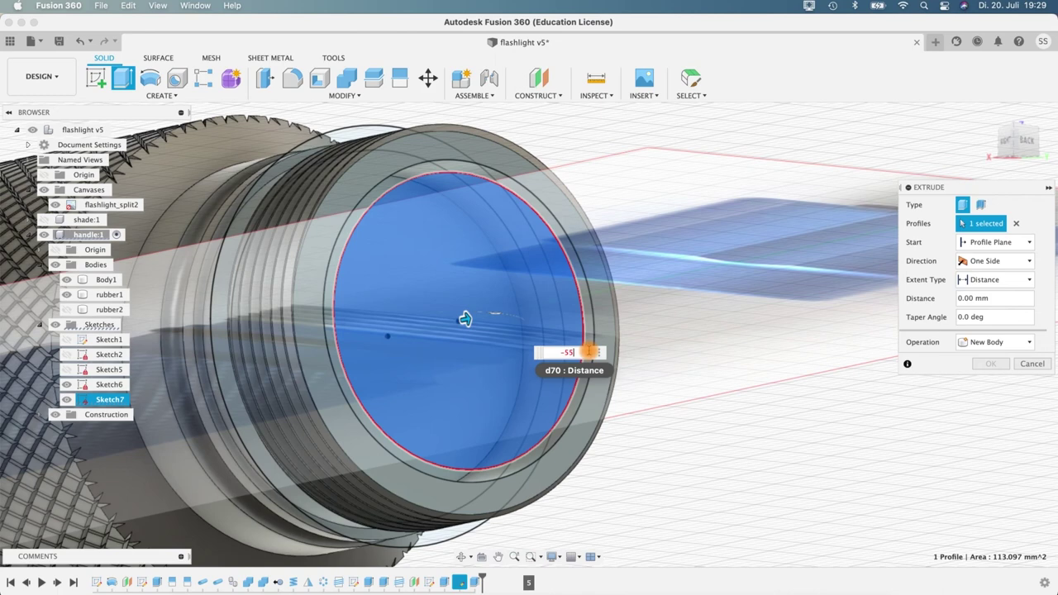
key("Return")
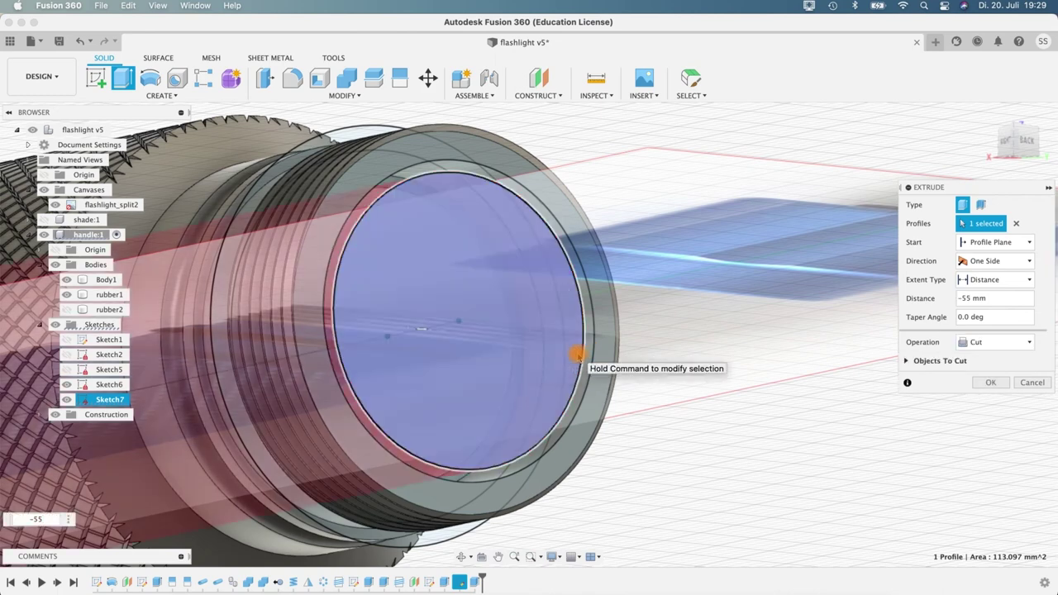
scroll(454, 364, "up", 3)
scroll(454, 364, "down", 5)
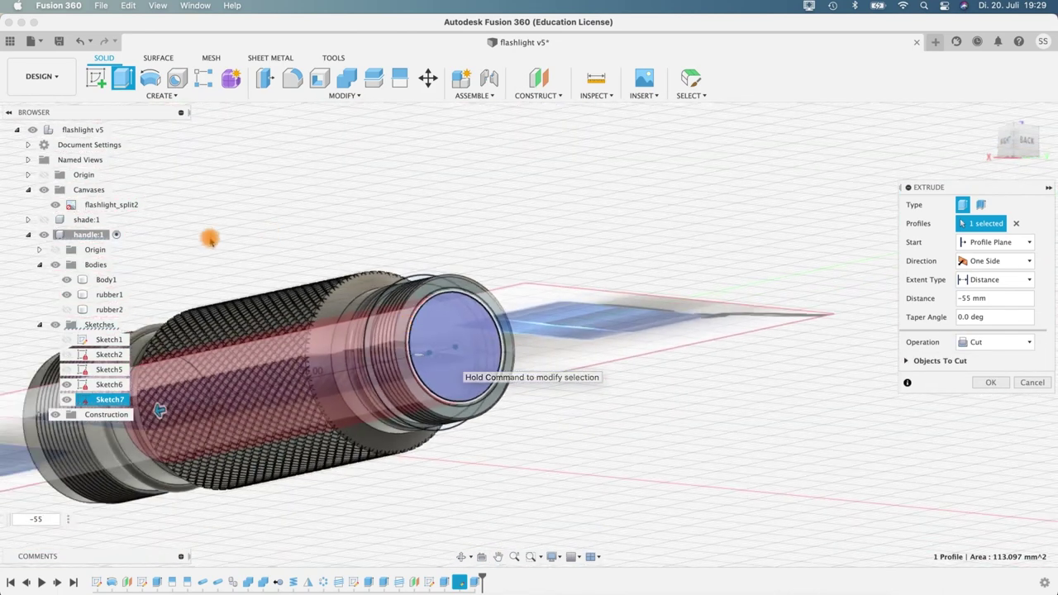
middle_click_drag(354, 298, 289, 269, "shift")
middle_click_drag(573, 240, 416, 467, "shift")
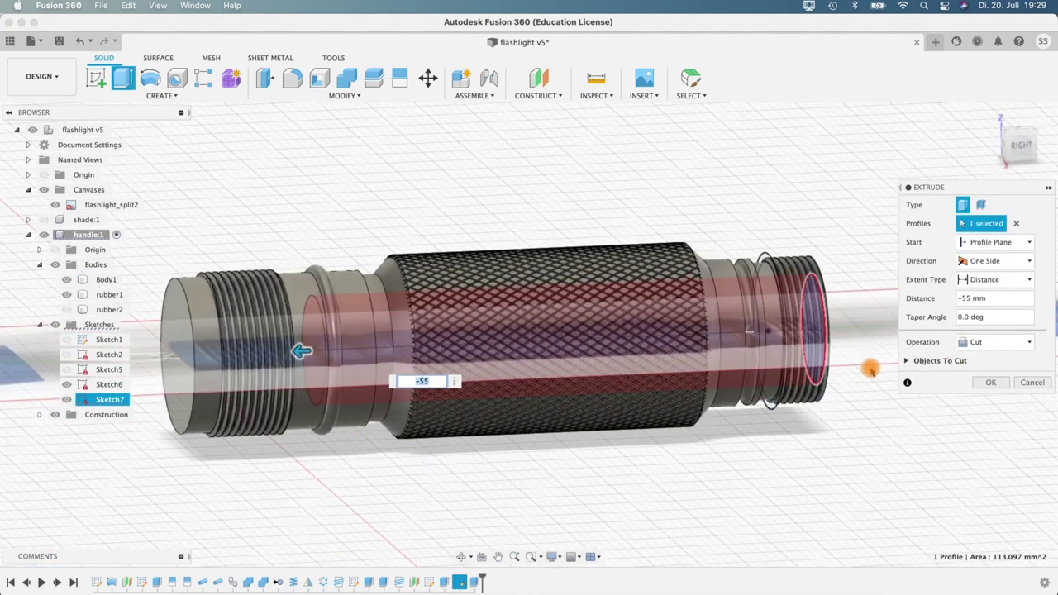
left_click(1002, 386)
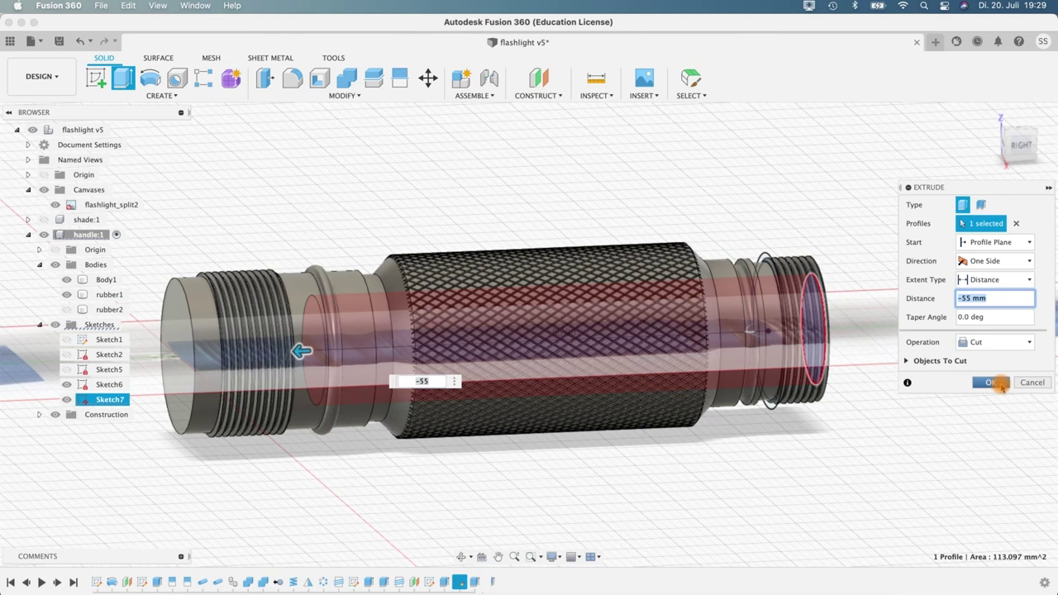
left_click(996, 383)
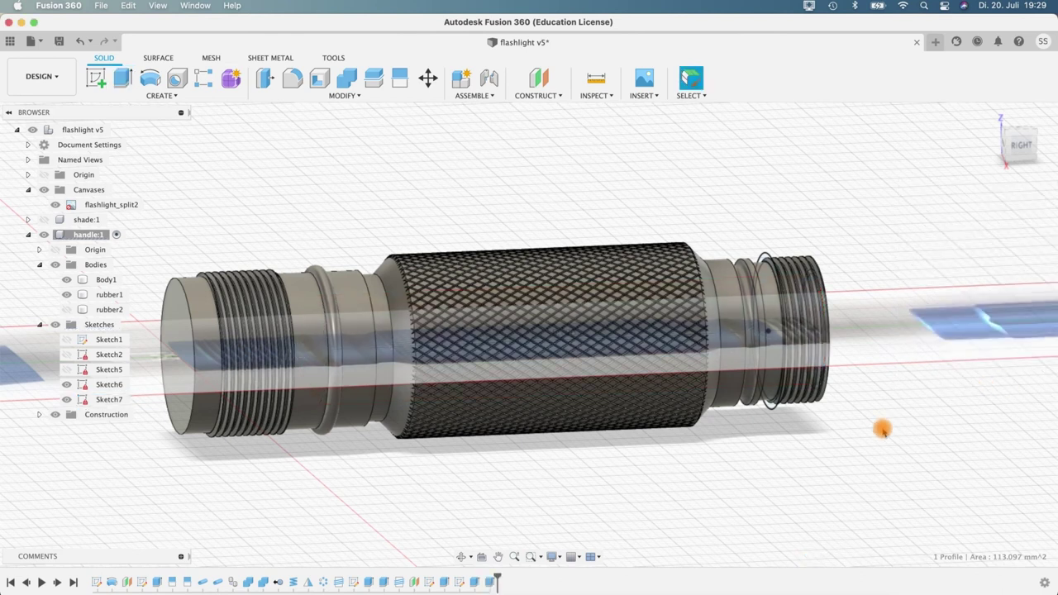
Step: Hide the handle's sketches and the reference photo canvases
mouse_move(838, 444)
middle_mouse_down()
mouse_move(590, 439)
mouse_move(612, 454)
mouse_move(643, 454)
middle_mouse_up()
left_click(54, 326)
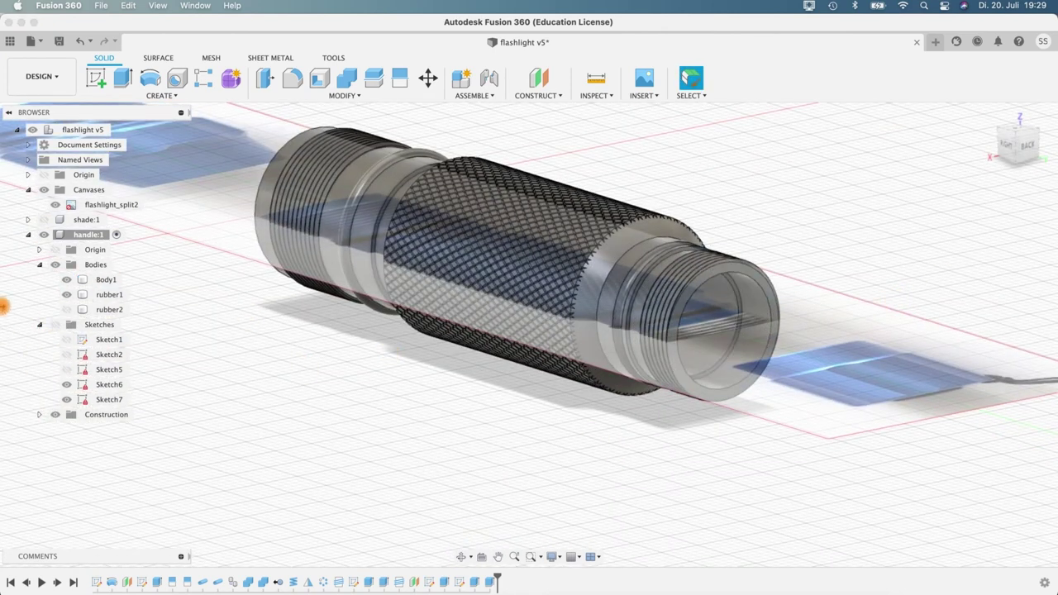
left_click(44, 189)
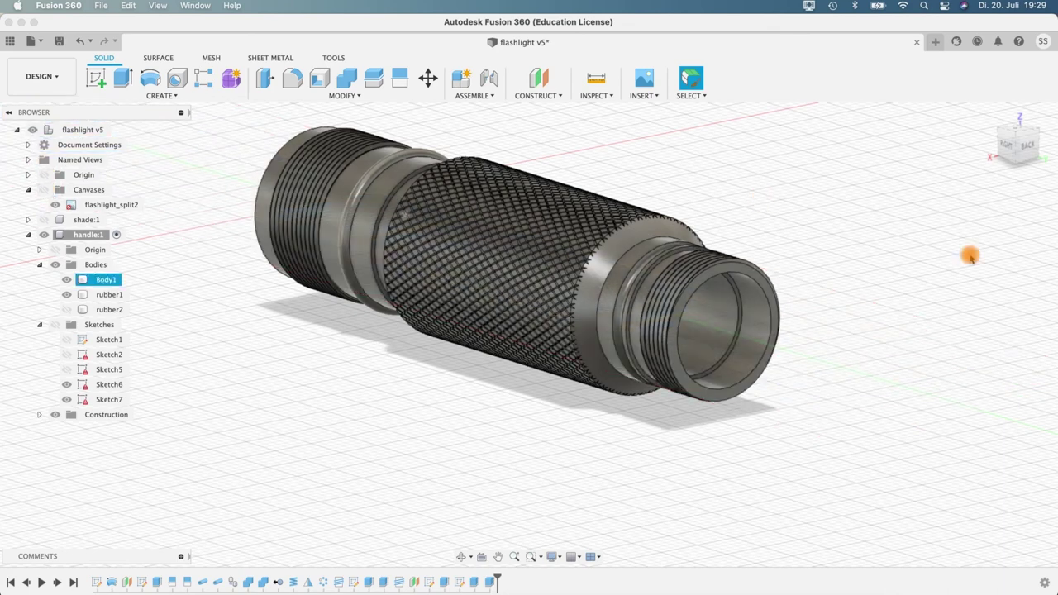
Step: Show all of the handle's sketches at its closed threaded end
middle_click_drag(806, 469, 601, 449, "shift")
middle_click_drag(506, 443, 724, 487)
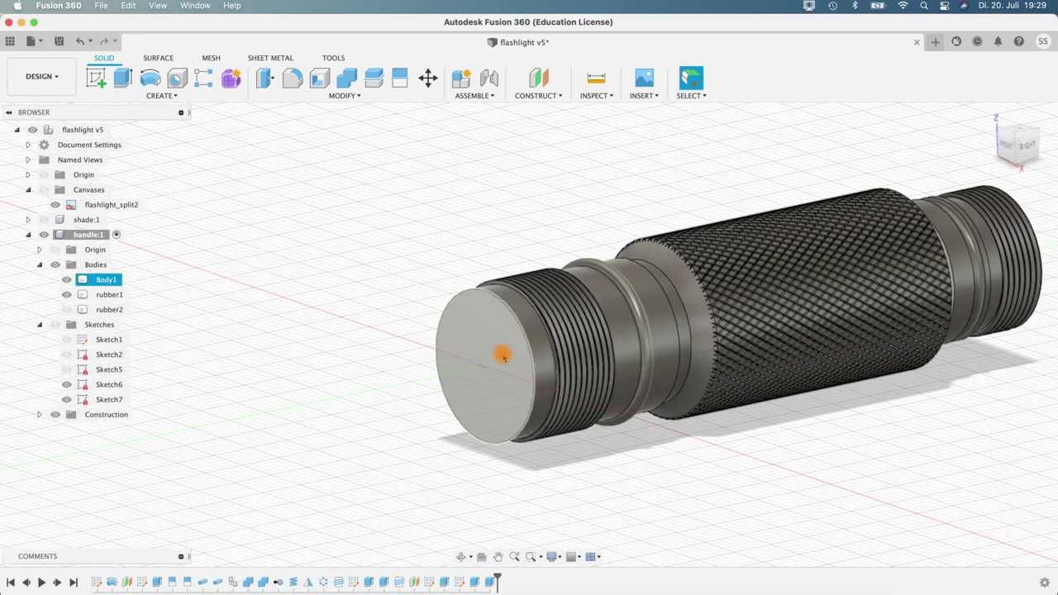
left_click(502, 356)
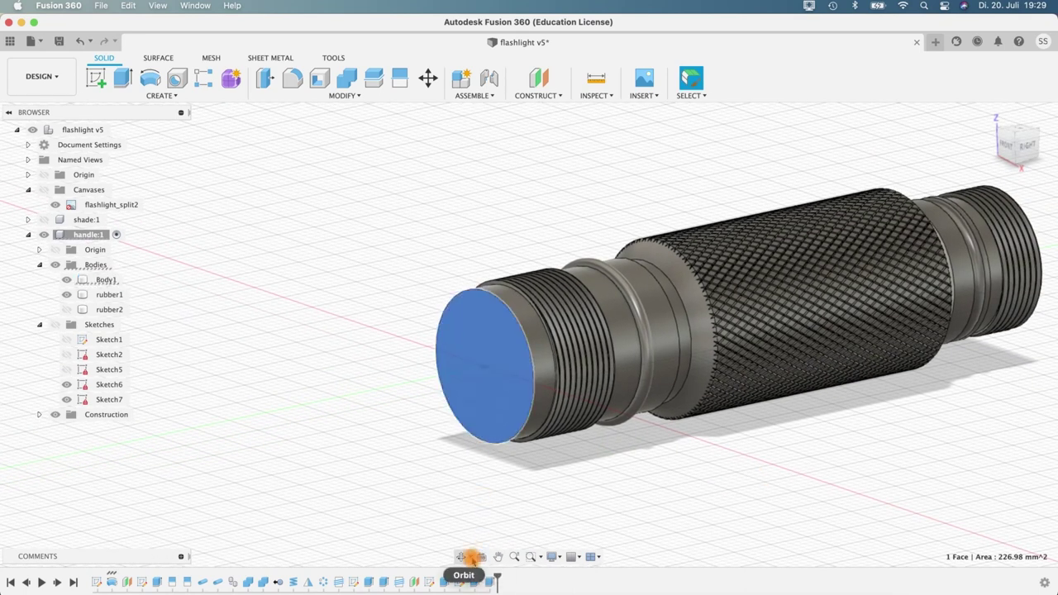
middle_click_drag(675, 515, 693, 514, "shift")
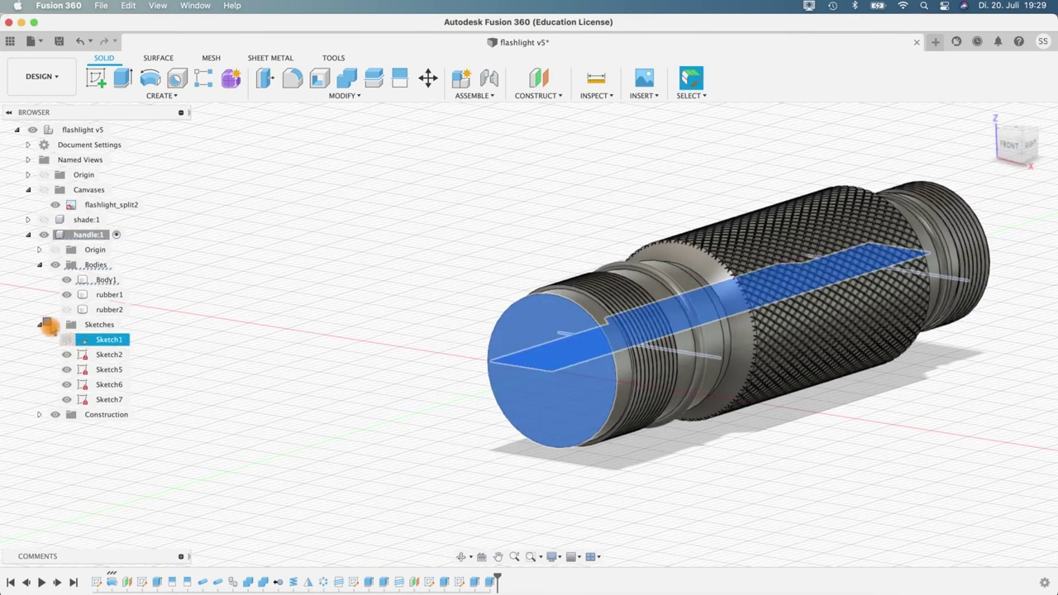
scroll(484, 414, "up", 5)
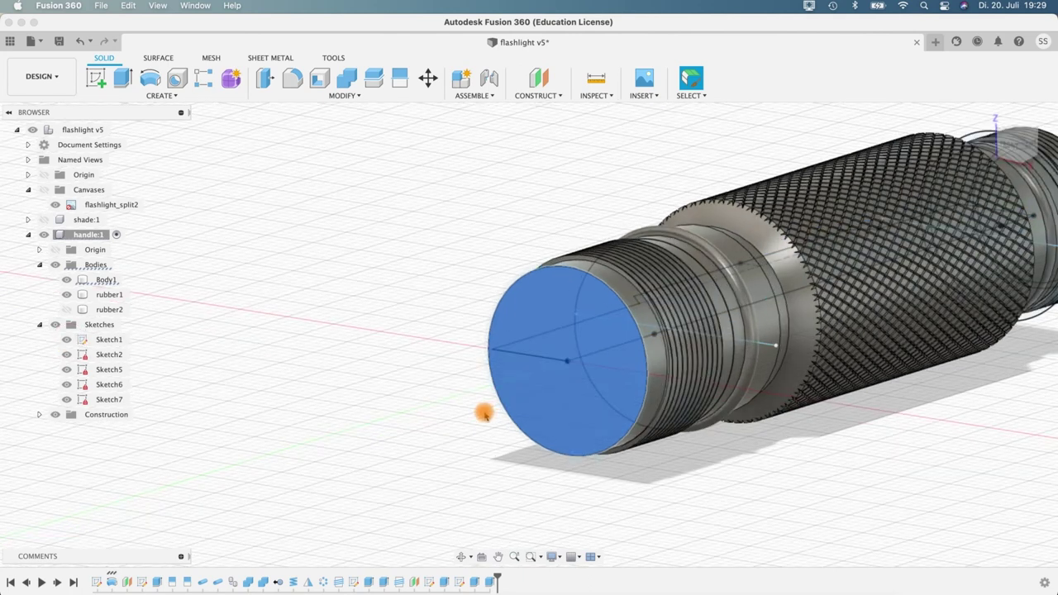
double_click(527, 356)
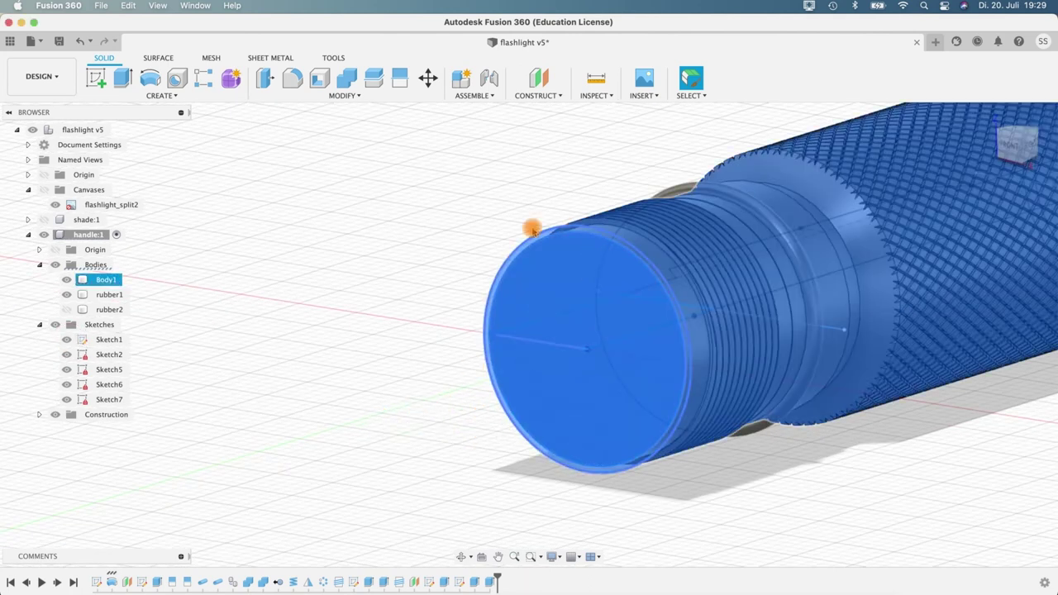
left_click(42, 283)
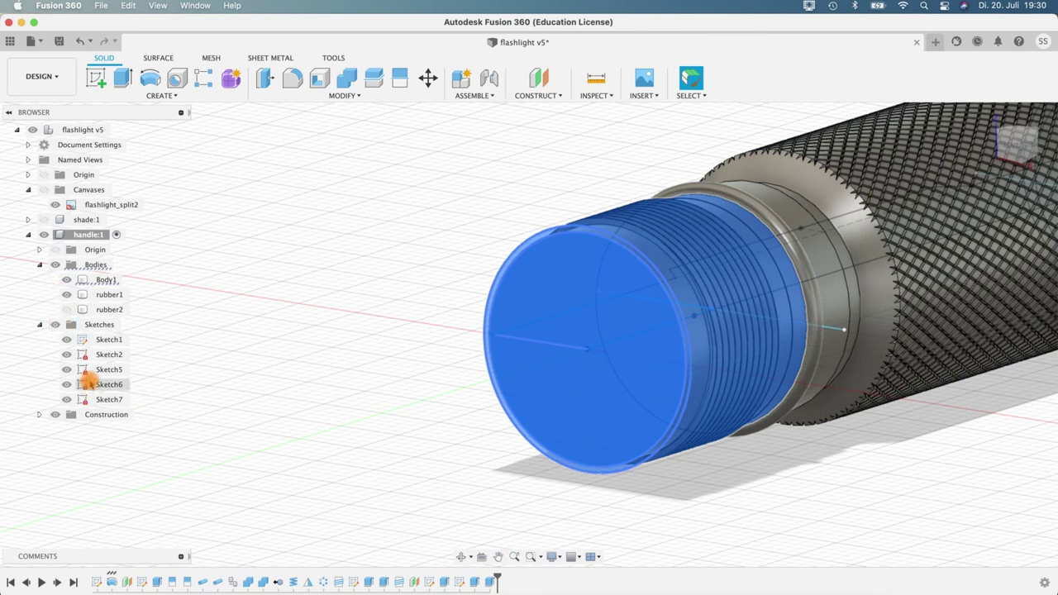
Step: Open Sketch5, which holds the 17 mm circle on the closed end face, for editing
left_click(114, 399)
mouse_move(492, 325)
left_mouse_down()
mouse_move(591, 298)
mouse_move(584, 288)
left_mouse_up()
middle_click_drag(408, 215, 387, 213, "shift")
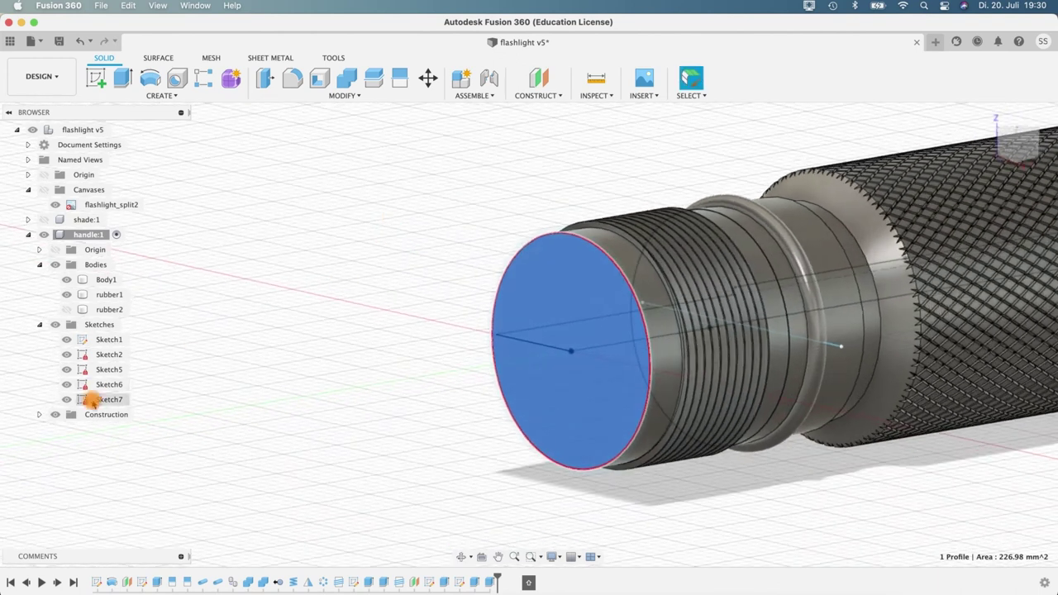
key("d")
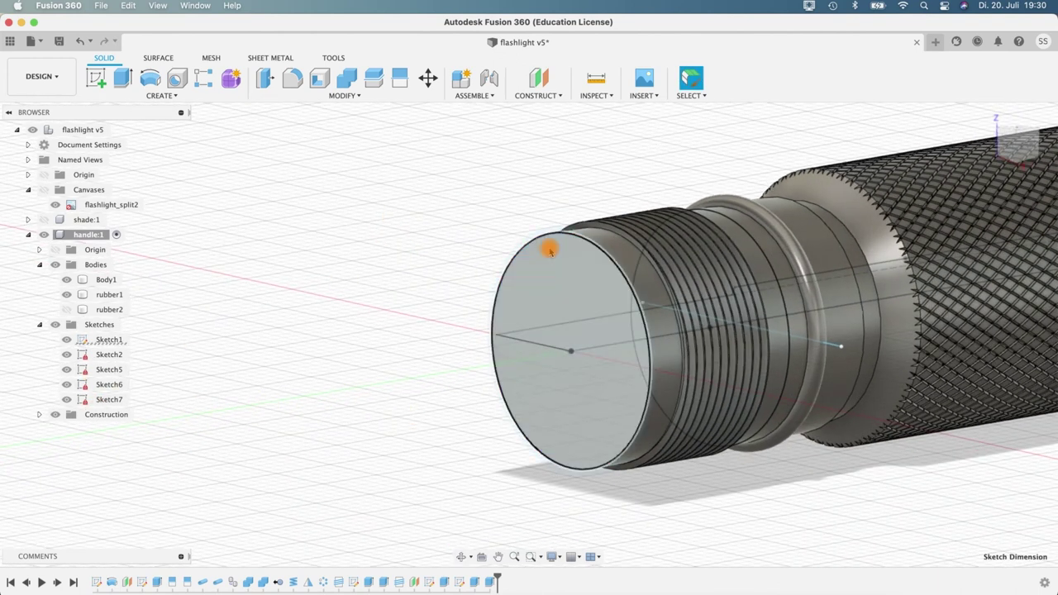
left_click(91, 369)
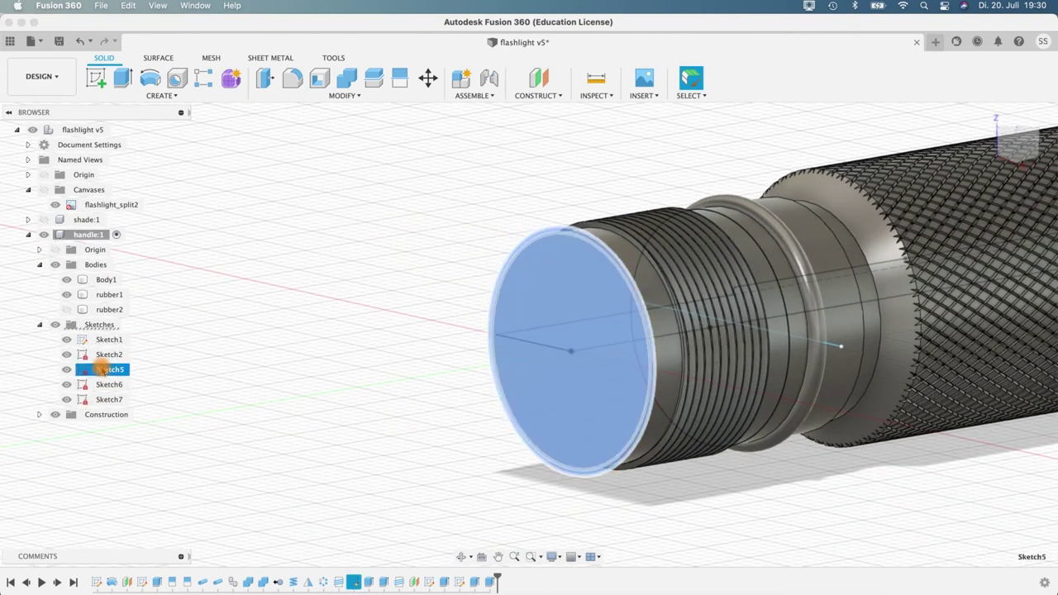
right_click(91, 369)
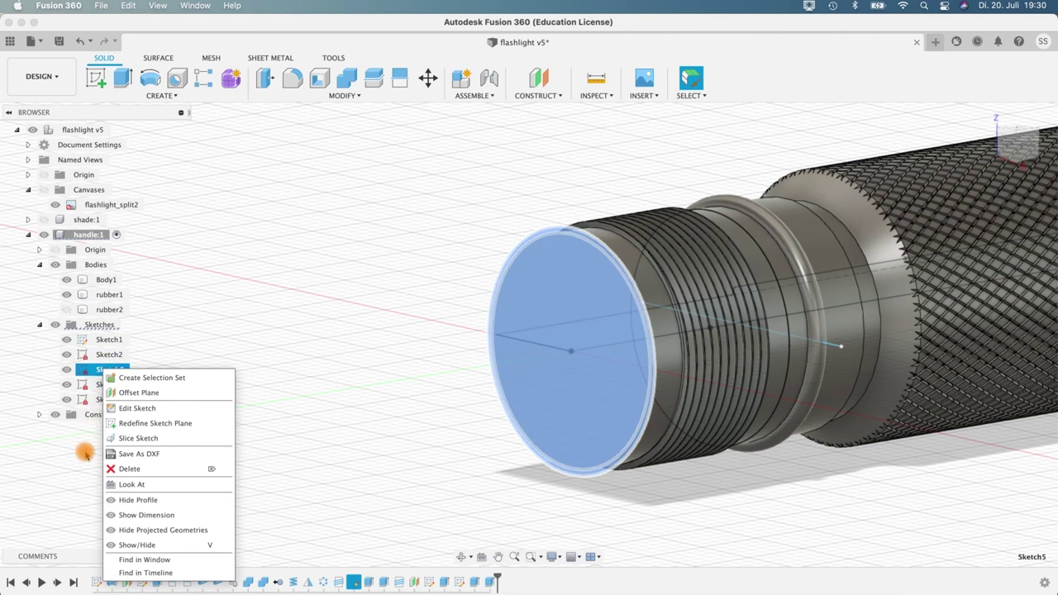
left_click(137, 408)
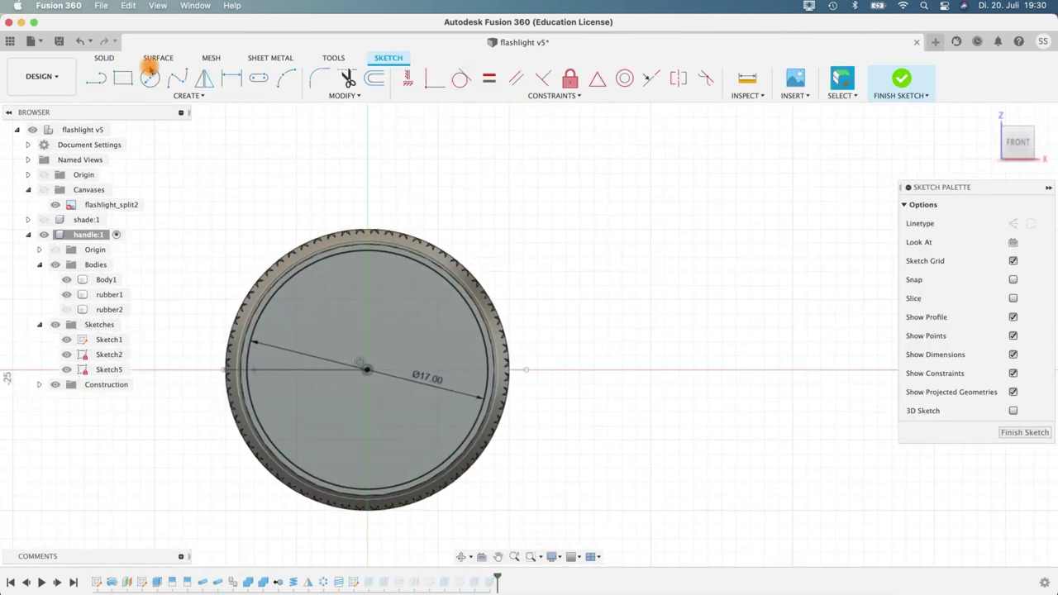
Step: Add a slightly smaller concentric circle inside the 17 mm circle and finish the sketch
key("c")
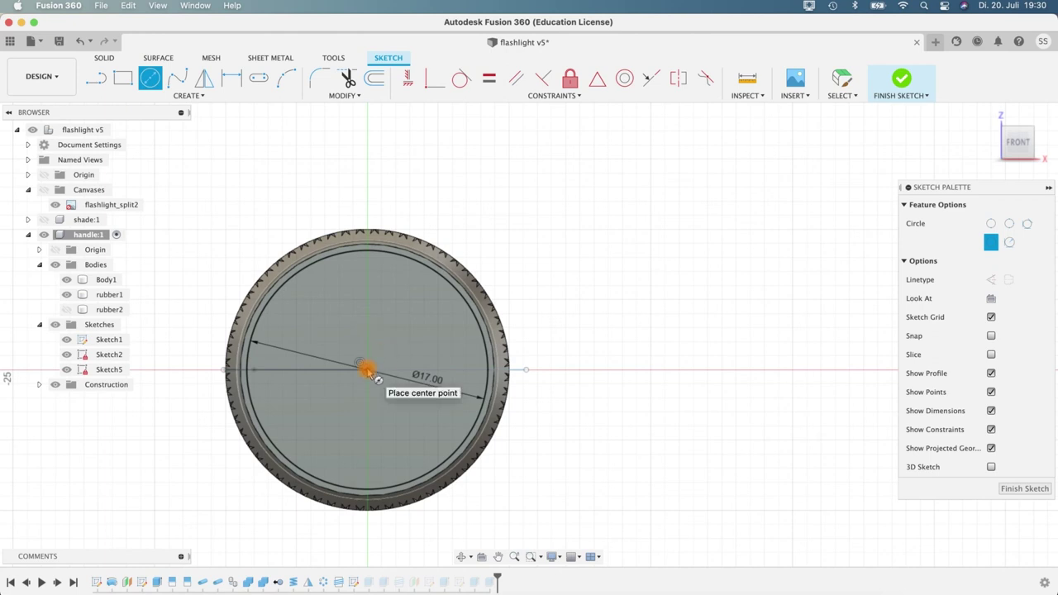
left_click(367, 370)
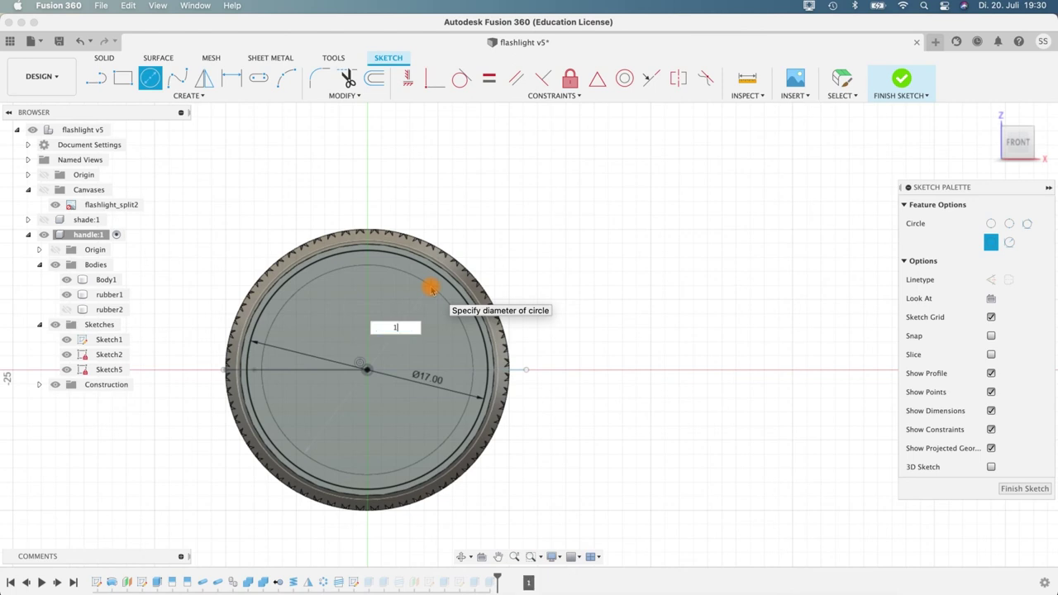
key("Return")
key("Escape")
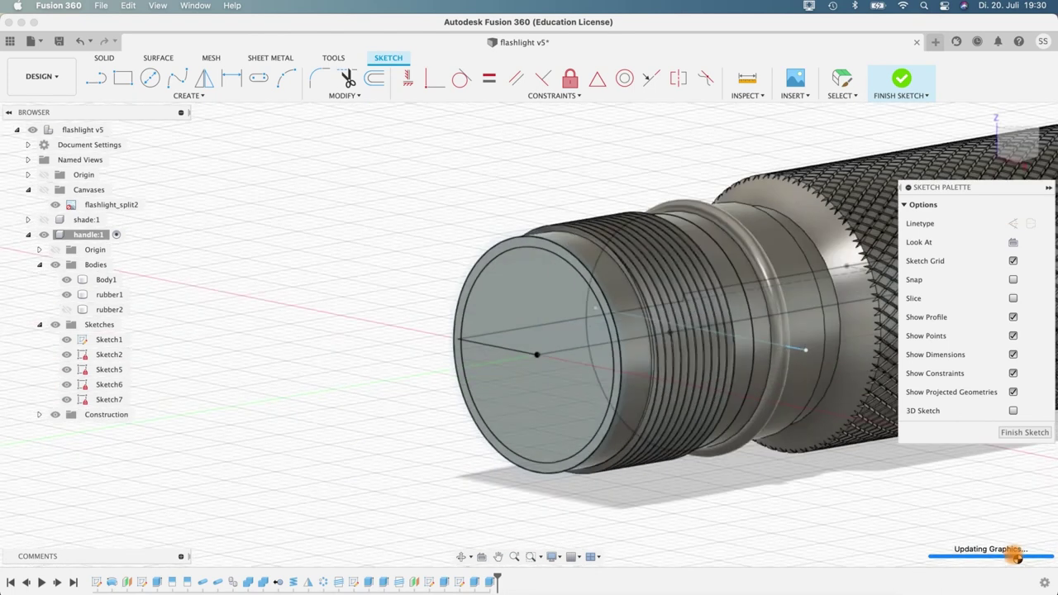
Step: Extrude the inner circle profile of the end face by -5 mm as a cut into the handle
mouse_move(451, 241)
middle_mouse_down("shift")
mouse_move(430, 243)
mouse_move(416, 226)
mouse_move(456, 248)
middle_mouse_up("shift")
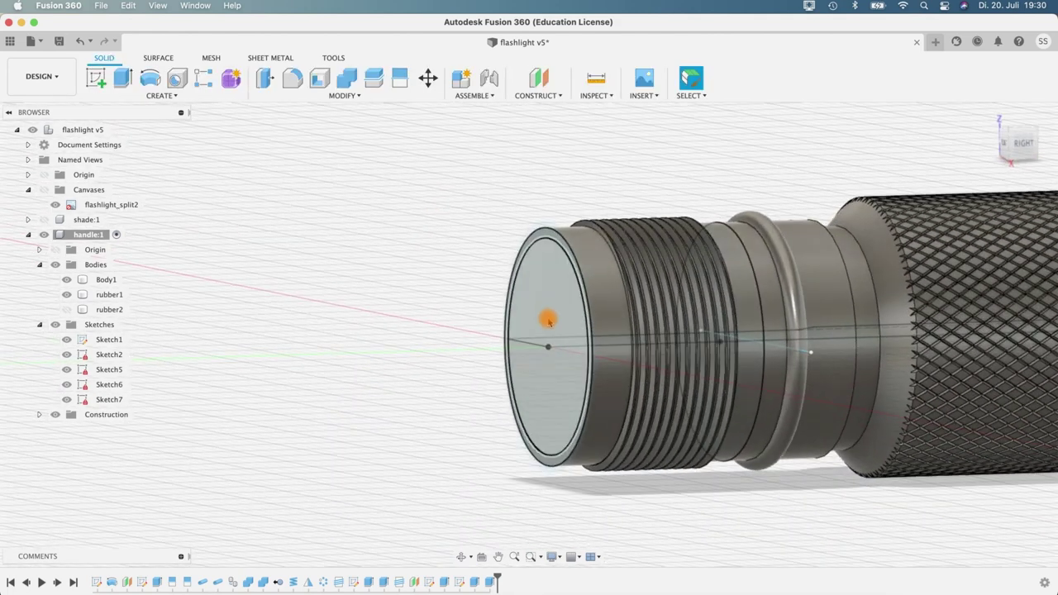
left_click(560, 279)
middle_click_drag(349, 260, 107, 111, "shift")
left_click(122, 78)
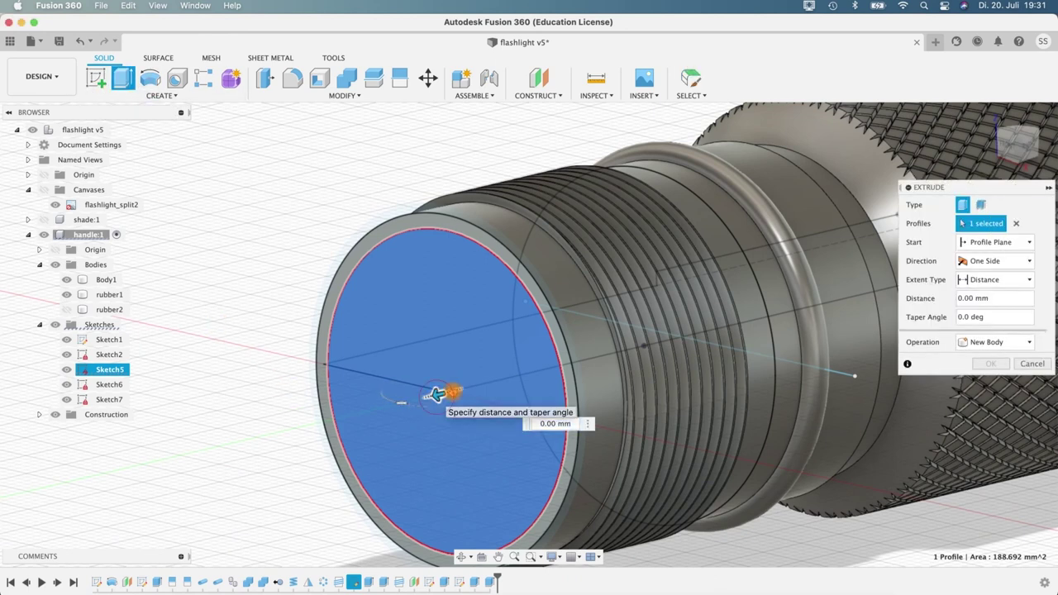
left_click_drag(437, 394, 460, 387)
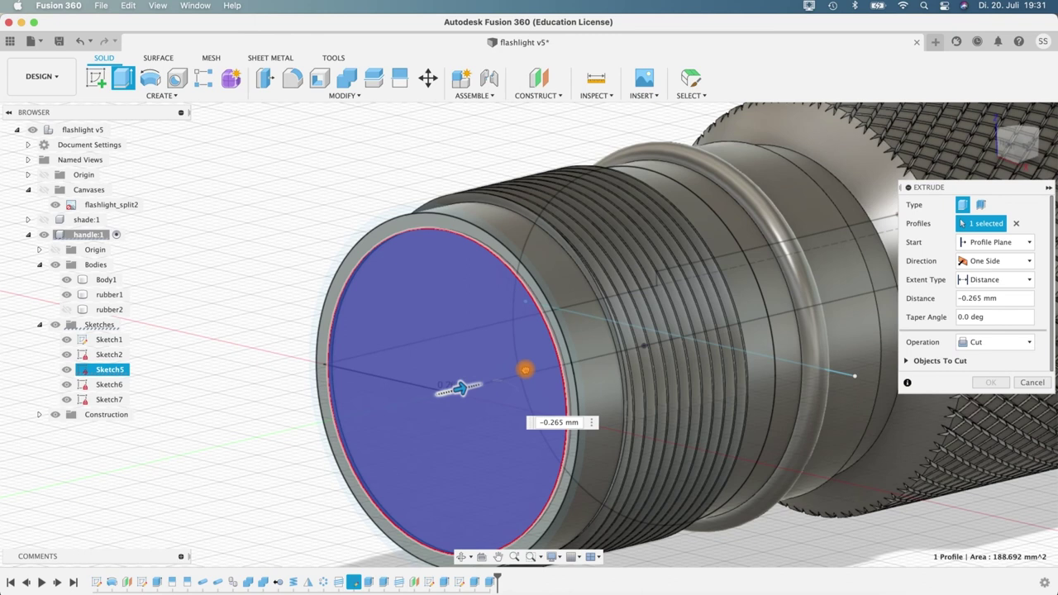
left_click_drag(589, 424, 562, 425)
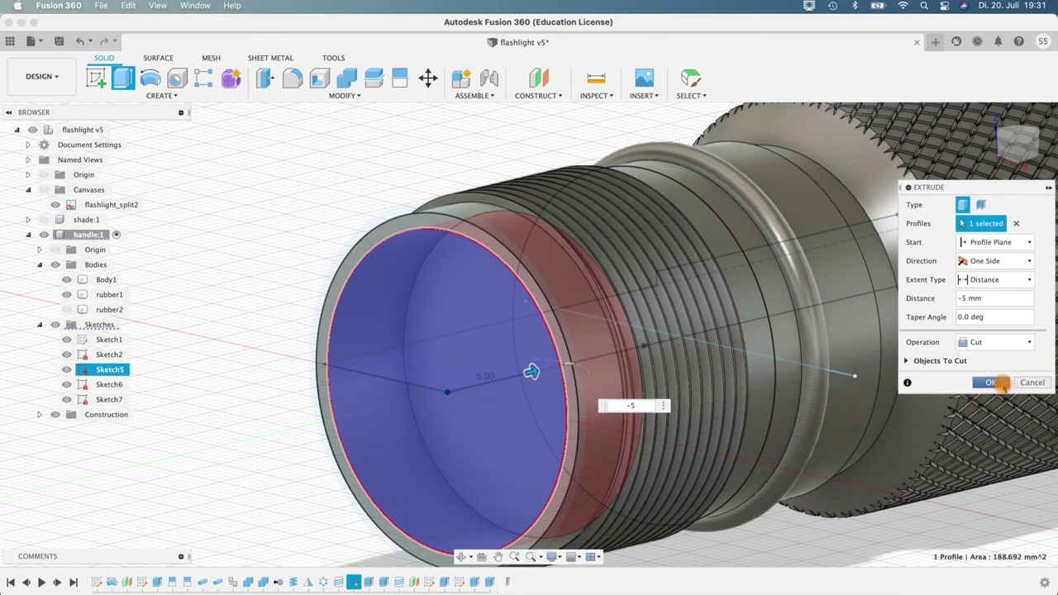
key("Return")
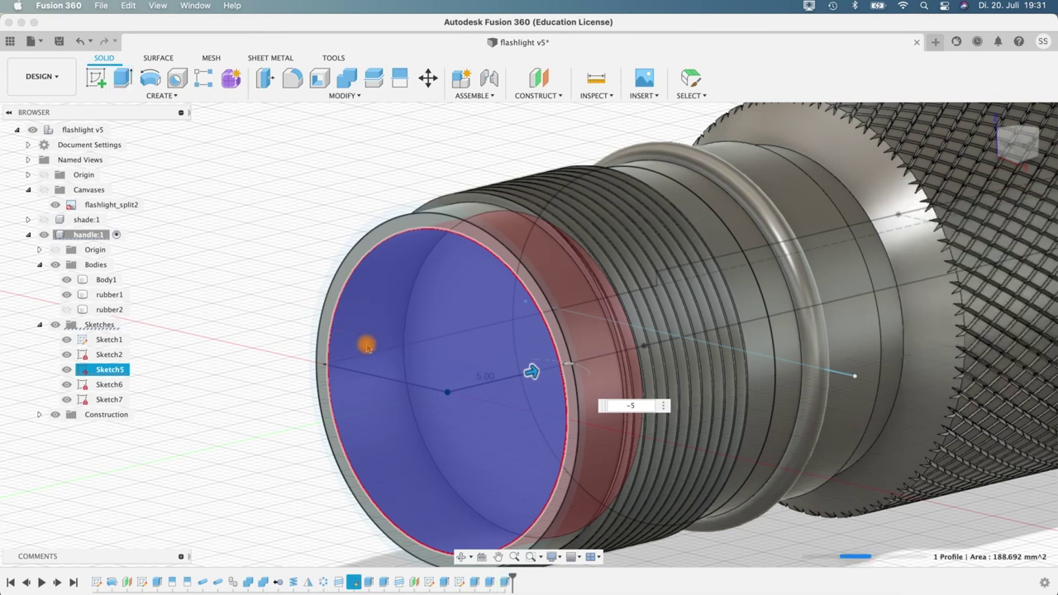
Step: Extrude the same inner circle profile by -5 mm as a new body that fills the recess
scroll(410, 413, "up", 1)
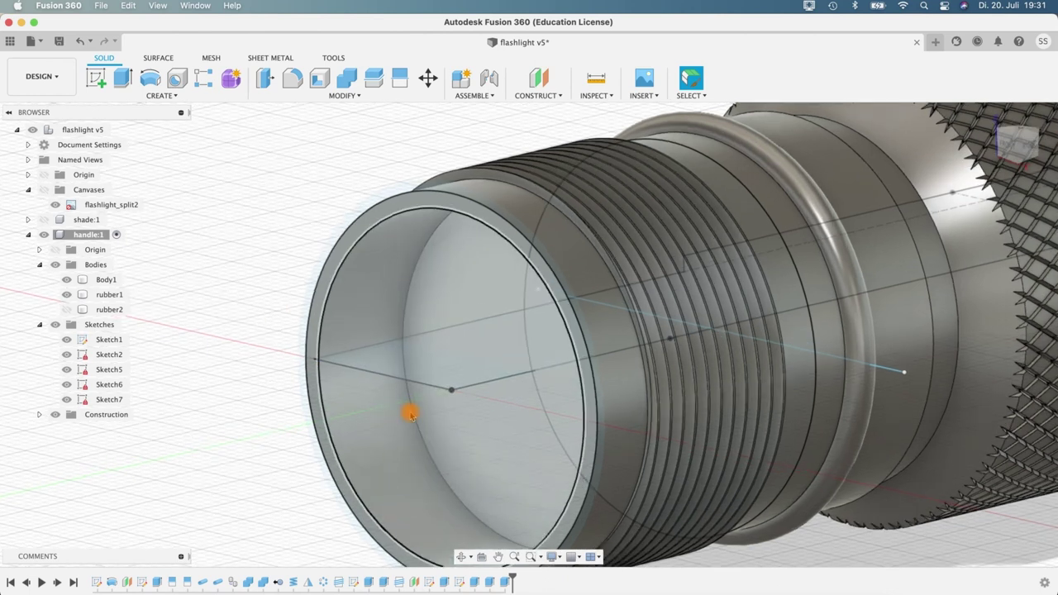
scroll(409, 414, "down", 3)
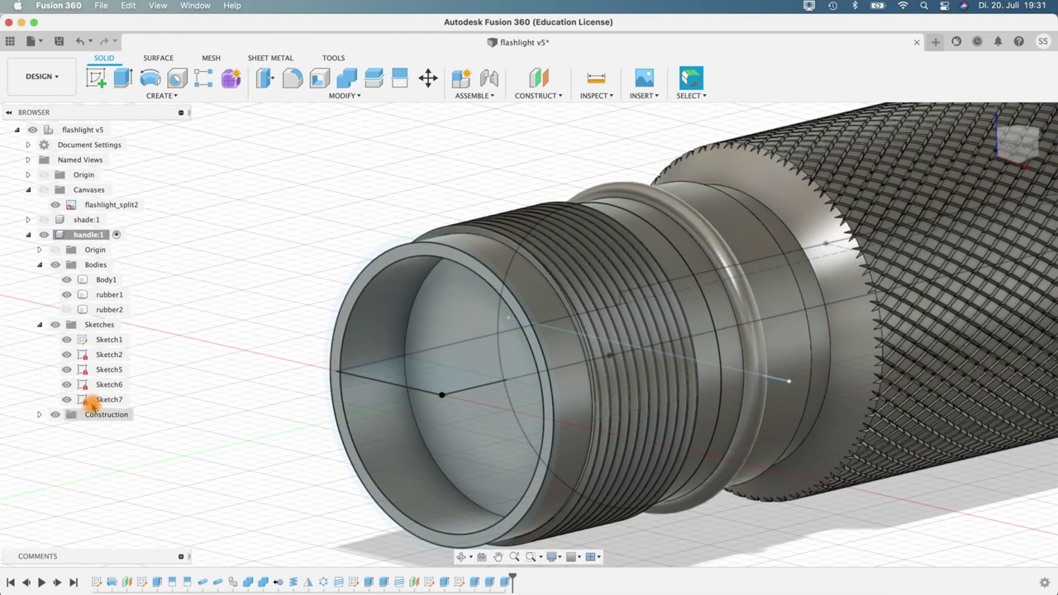
left_click(415, 311)
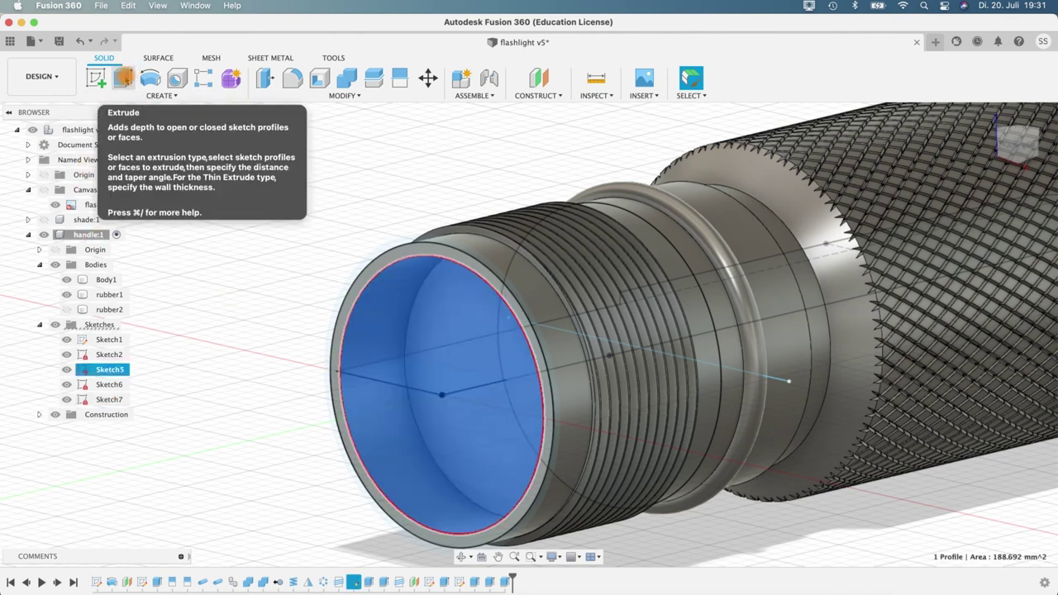
left_click(123, 78)
left_click(1025, 340)
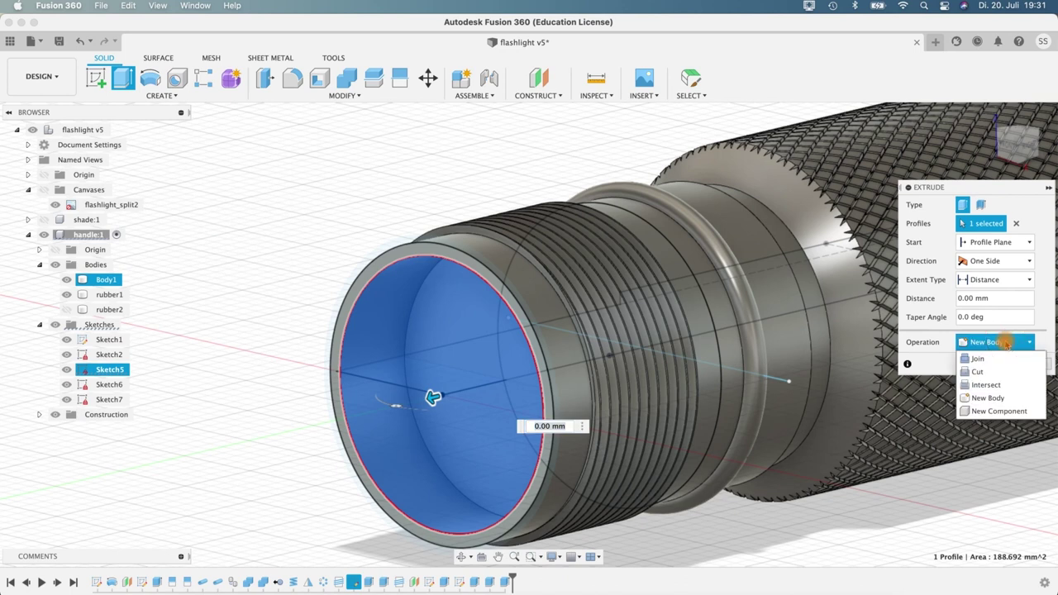
left_click(1006, 344)
left_click(994, 316)
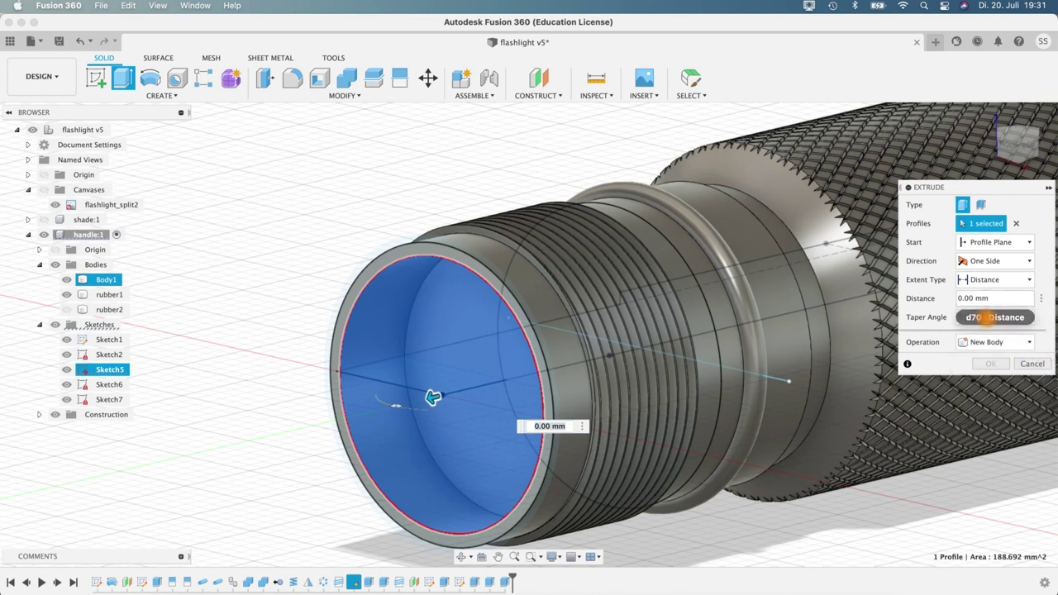
left_click(1010, 301)
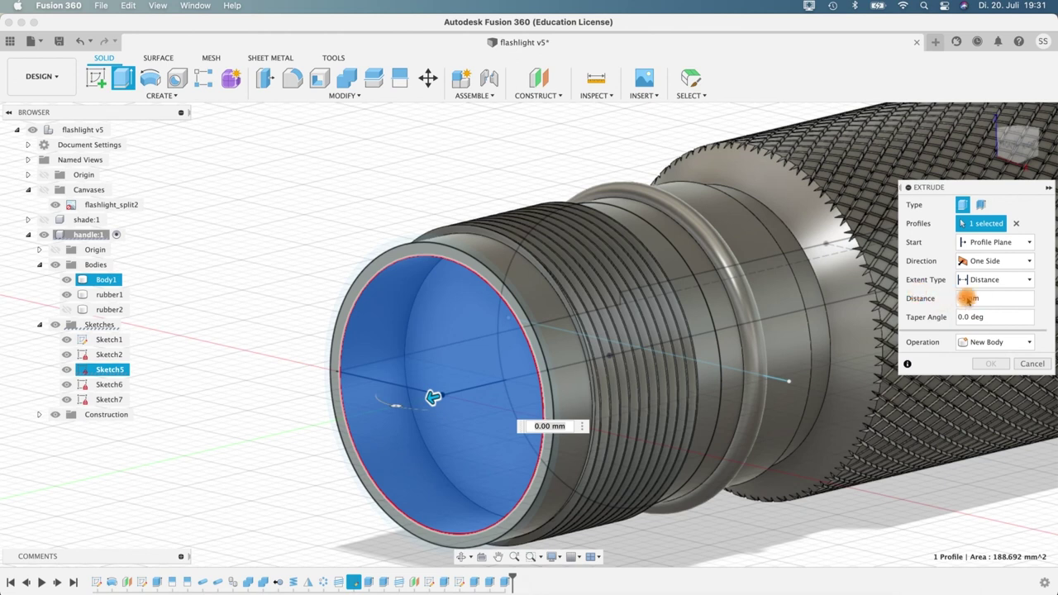
type("-5")
left_click(997, 316)
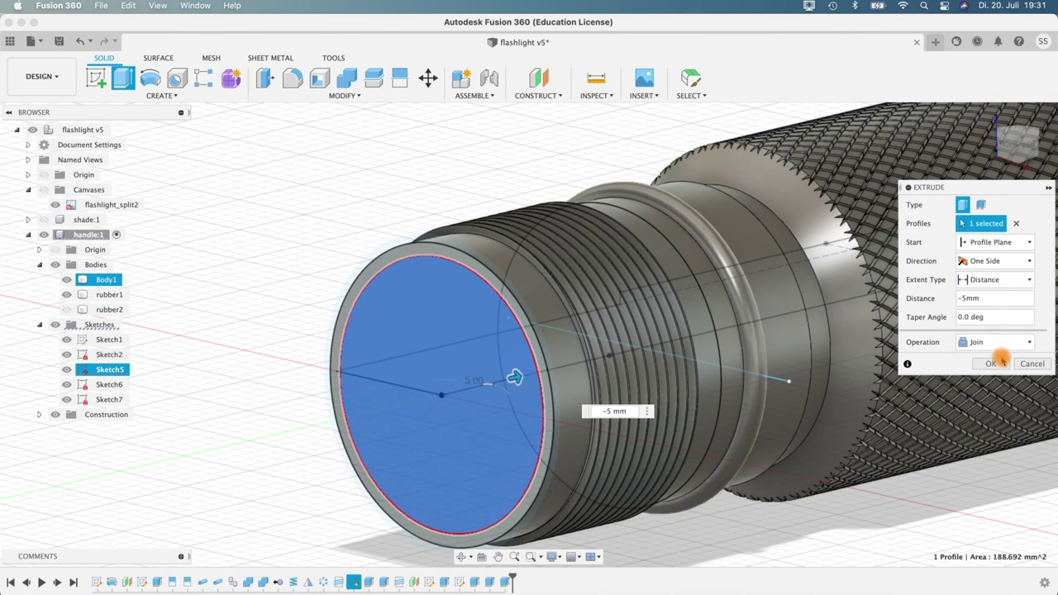
left_click(995, 343)
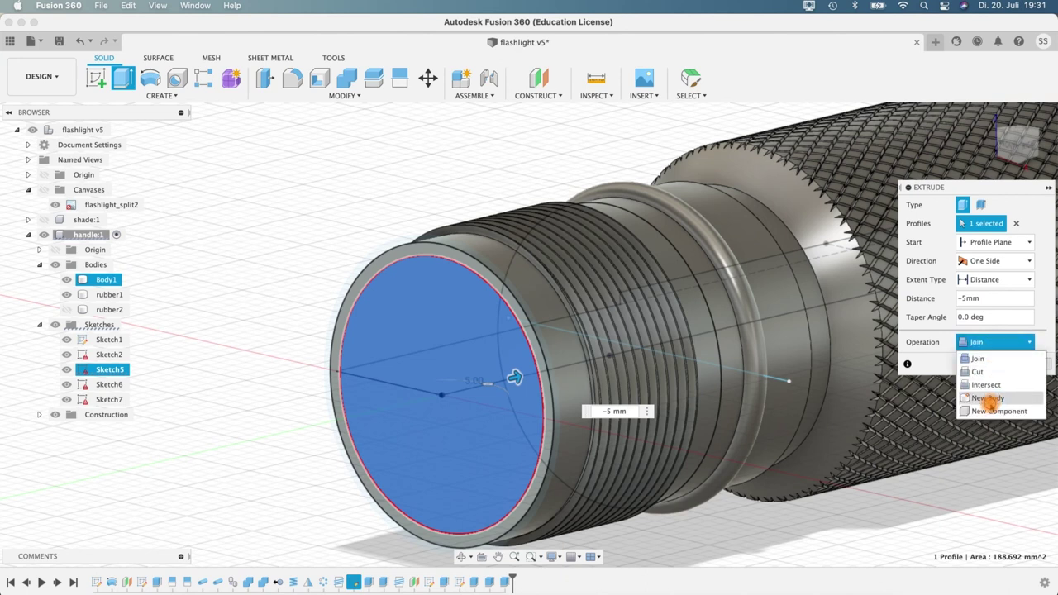
left_click(989, 400)
left_click(992, 364)
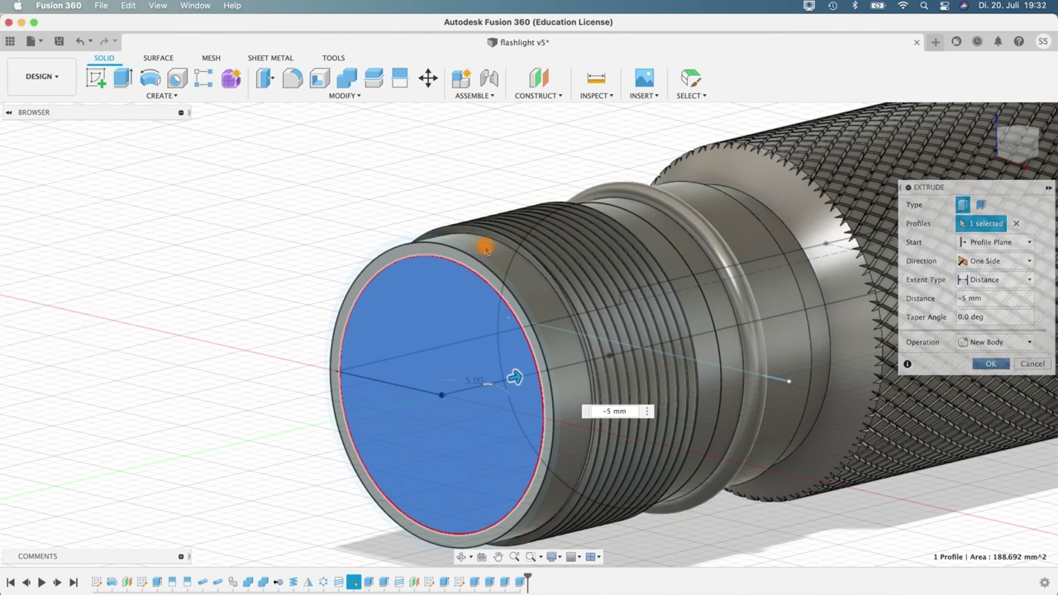
Step: Fillet the inner rim edge of the handle's recess with a 0.20 mm radius
scroll(333, 267, "up", 5)
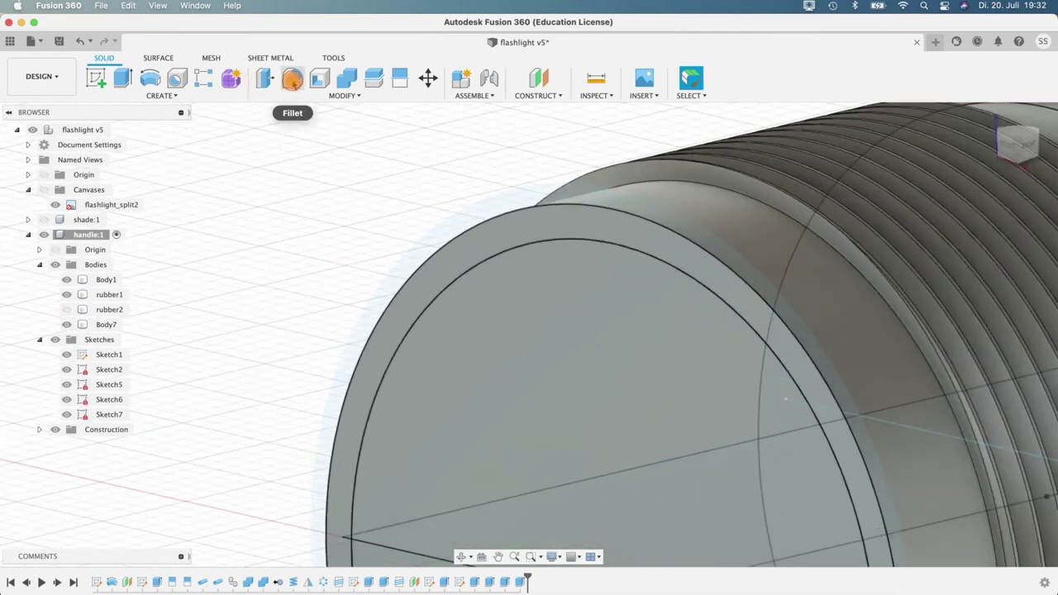
left_click(292, 78)
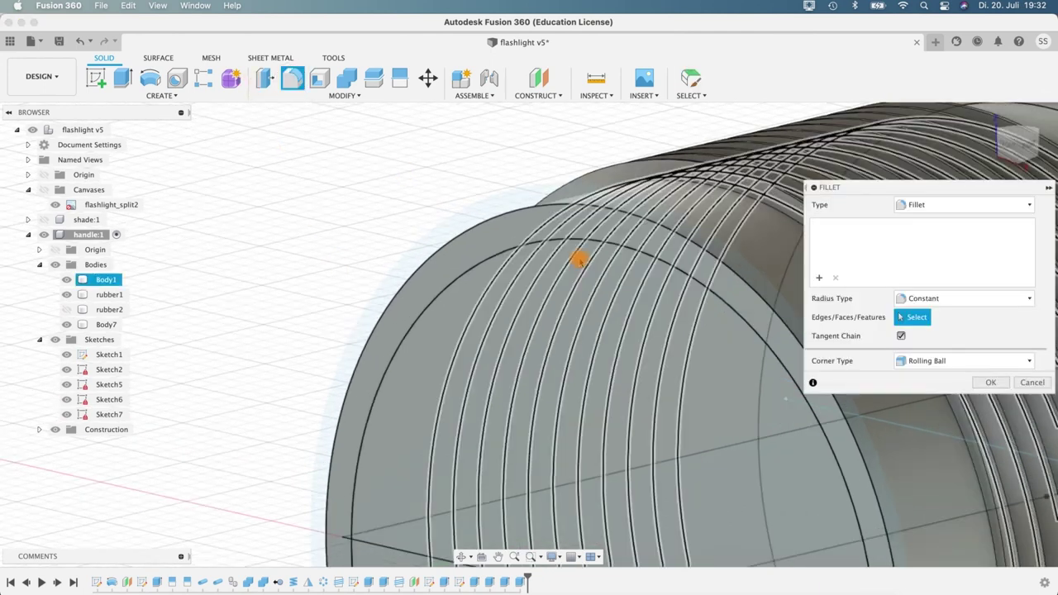
left_click(473, 264)
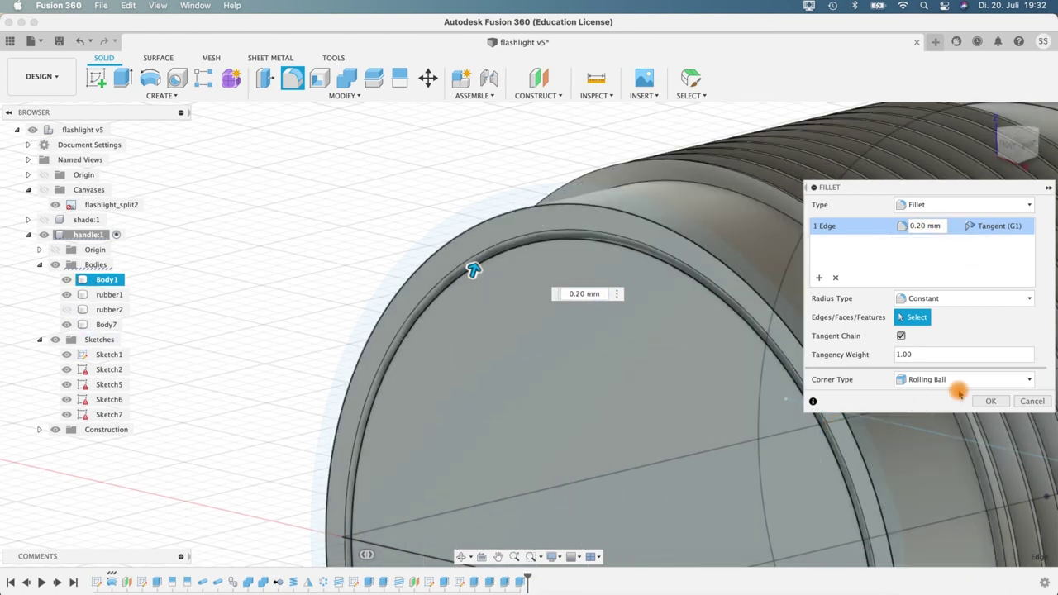
left_click(514, 252)
Step: Fillet the outer front edge of the new disc body in the recess with a 0.20 mm radius
left_click(294, 80)
key("f")
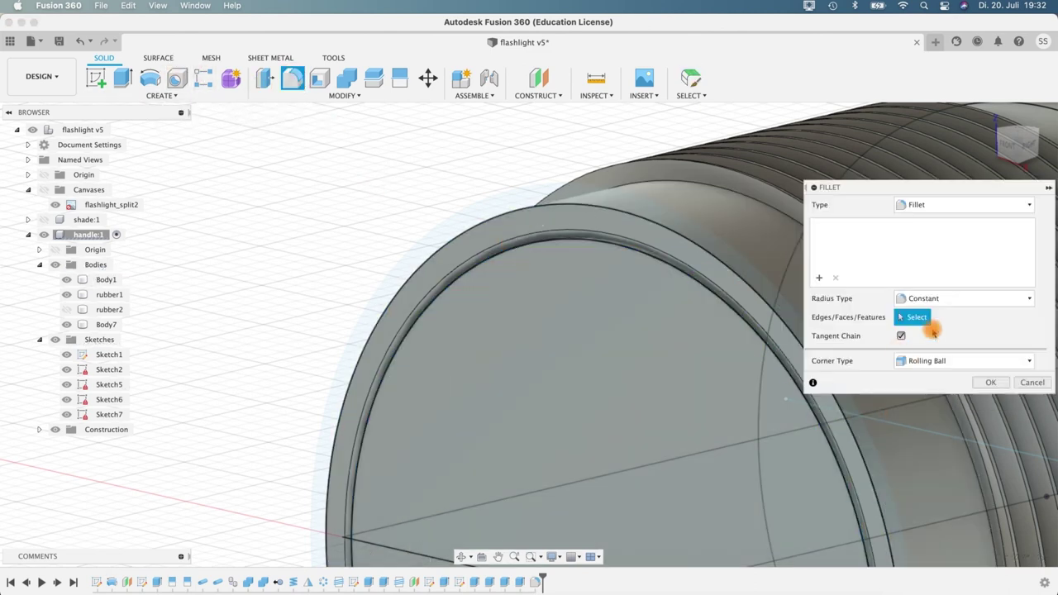
left_click(483, 254)
left_click(927, 225)
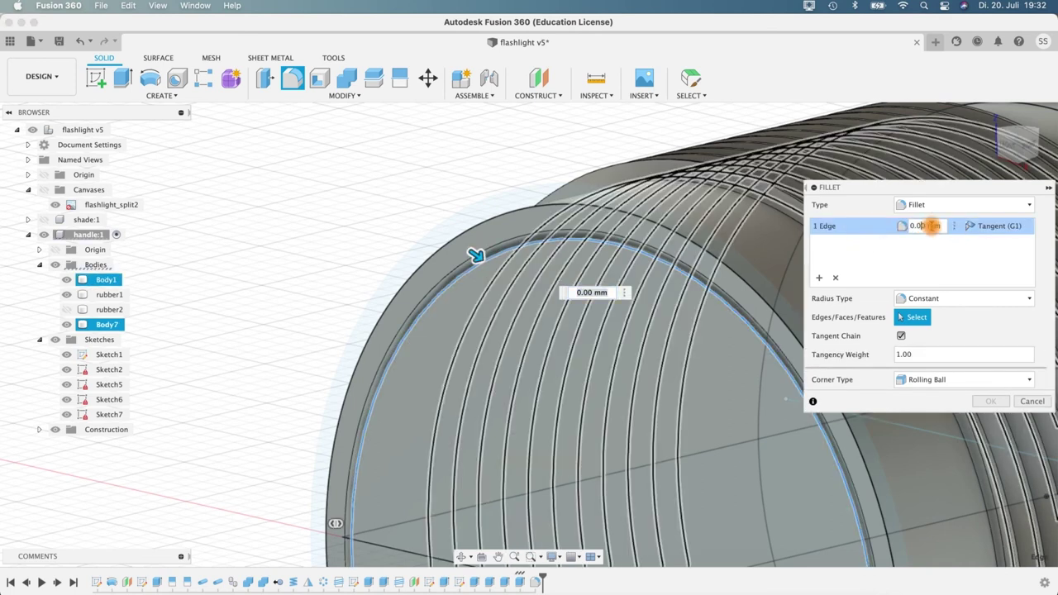
left_click(985, 401)
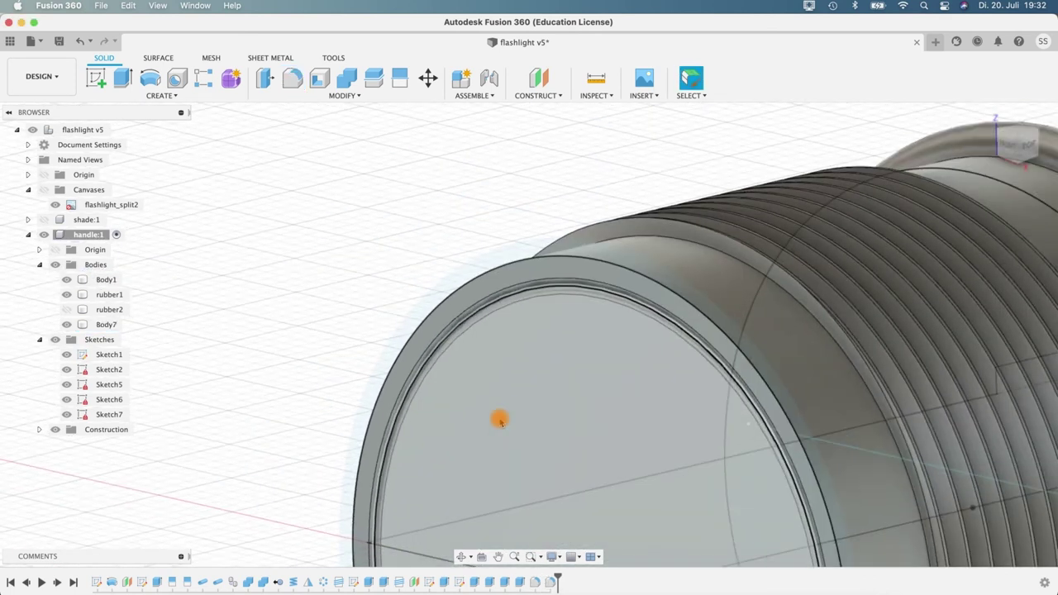
scroll(500, 422, "down", 5)
mouse_move(417, 300)
middle_mouse_down("shift")
mouse_move(397, 293)
mouse_move(406, 294)
middle_mouse_up("shift")
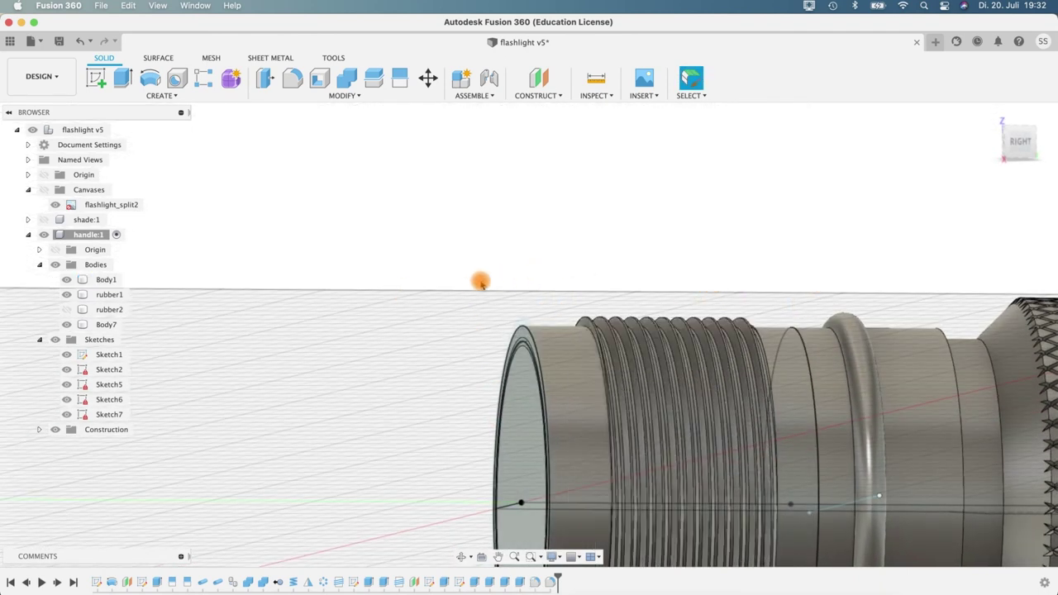
Step: Start a Hole on the disc in the handle's closed end, placed on the sketch point at its centre
mouse_move(482, 319)
middle_mouse_down("shift")
mouse_move(503, 330)
mouse_move(487, 328)
middle_mouse_up("shift")
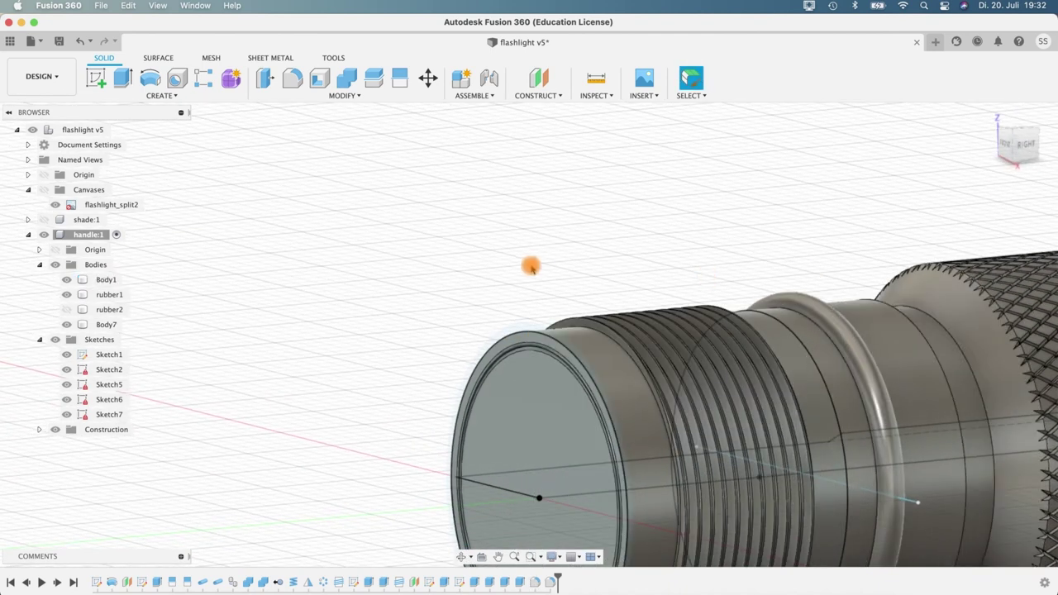
middle_click_drag(532, 269, 449, 166)
scroll(490, 339, "up", 3)
middle_click_drag(198, 427, 492, 460, "shift")
left_click(438, 289)
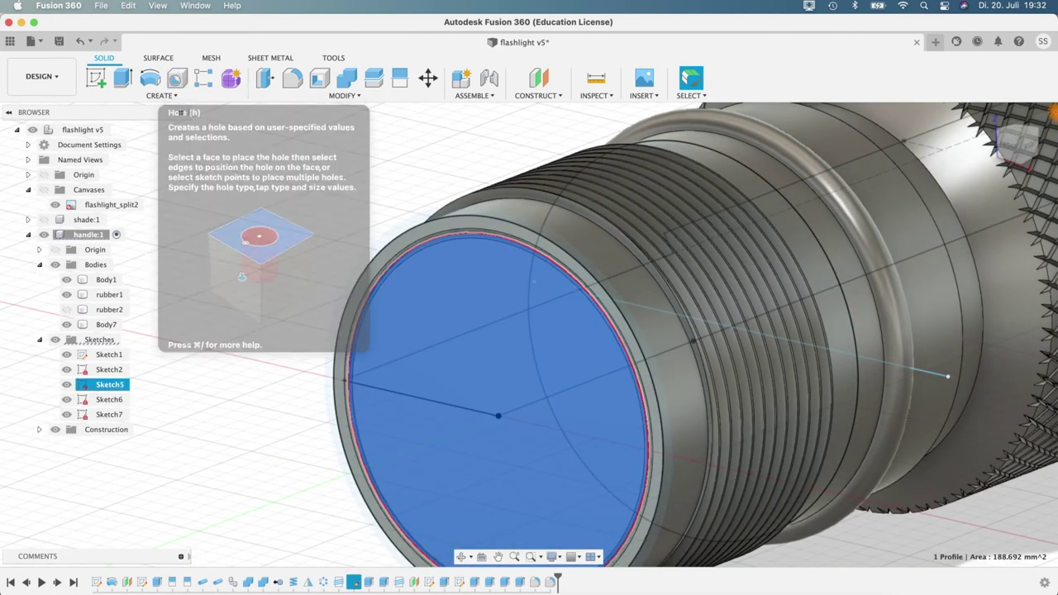
middle_click_drag(253, 193, 280, 188, "shift")
left_click(176, 77)
left_click(533, 395)
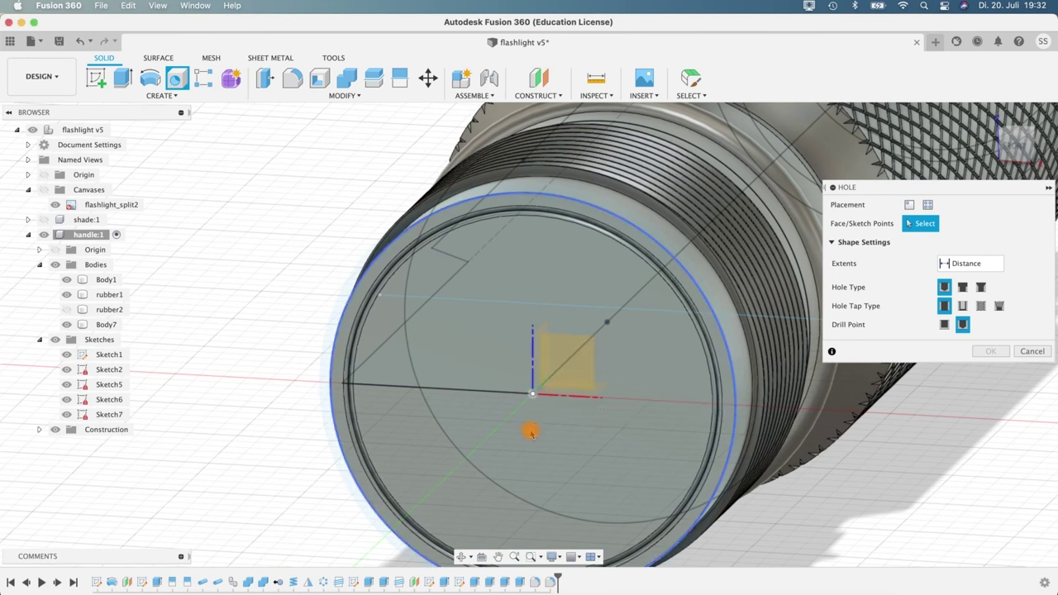
left_click(535, 400)
middle_click_drag(289, 301, 295, 326, "shift")
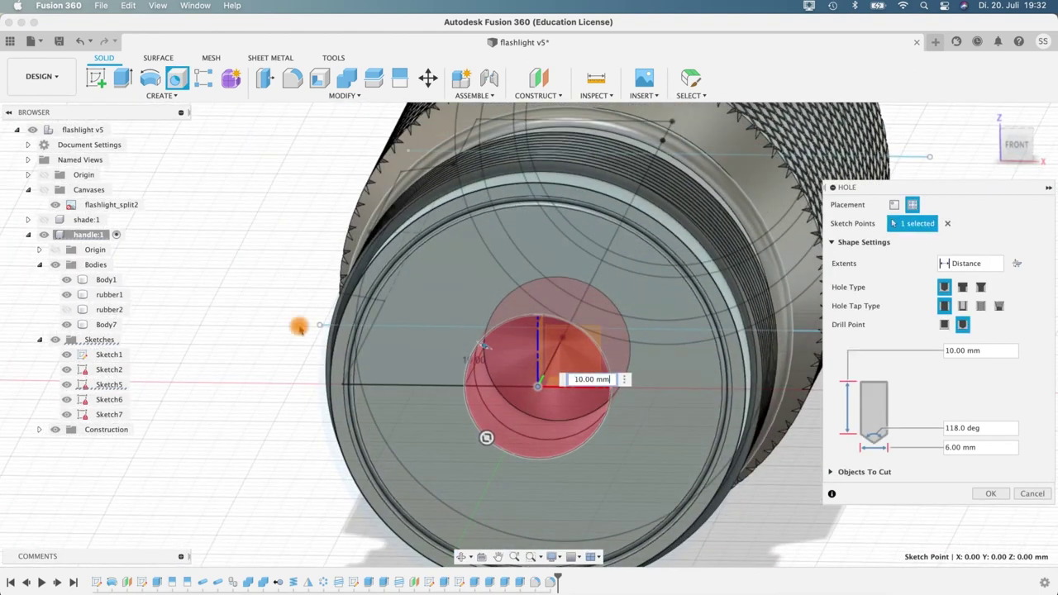
left_click(339, 380)
Step: Set the hole to 5 mm diameter with a flat drill point and 10 mm depth, and create it
left_click(950, 448)
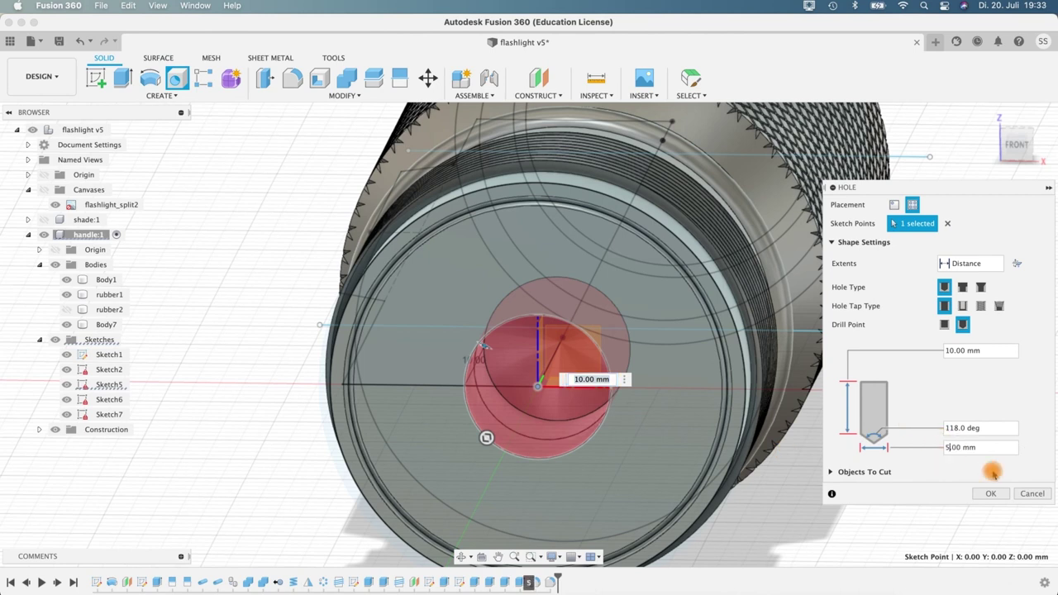
type("5")
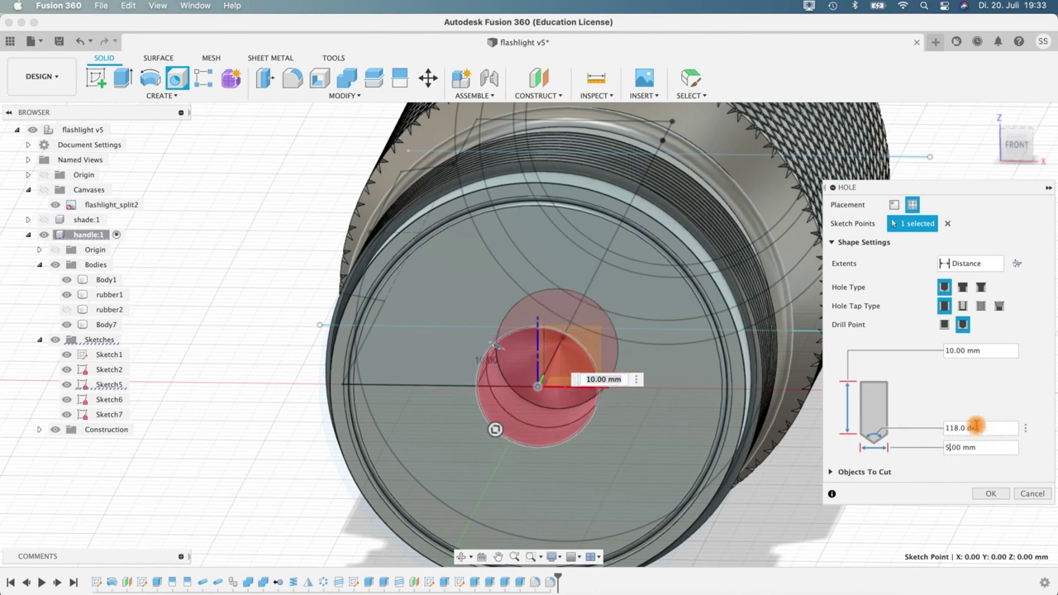
middle_click_drag(237, 338, 141, 316, "shift")
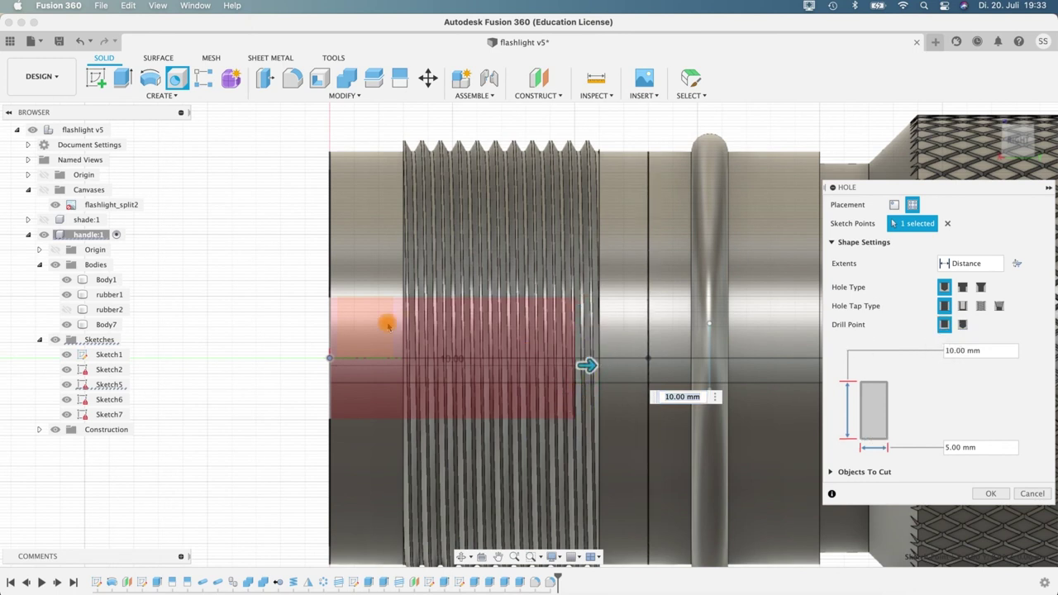
middle_click_drag(274, 348, 408, 341, "shift")
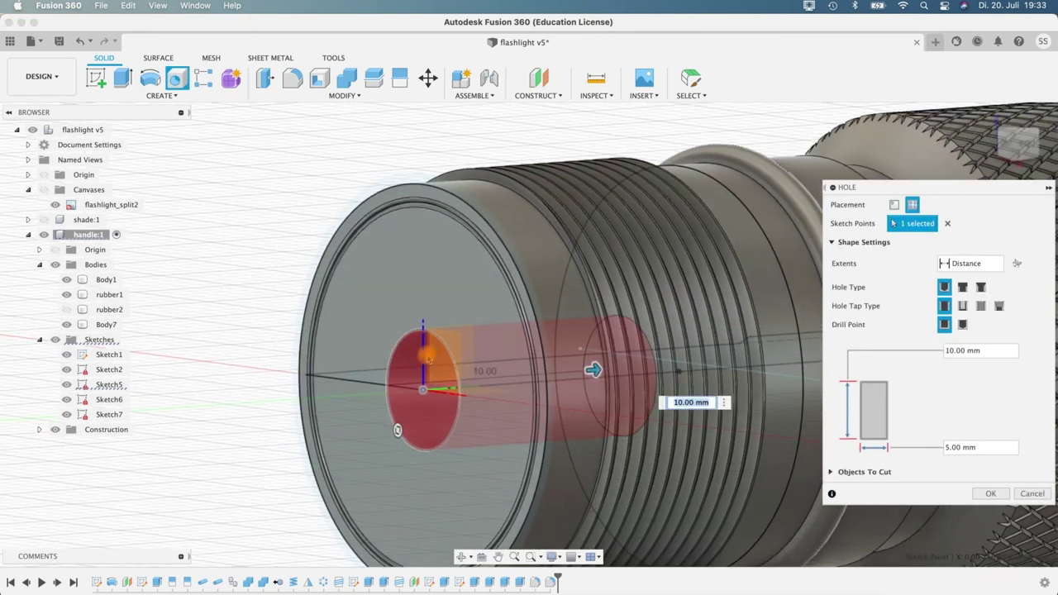
left_click(945, 325)
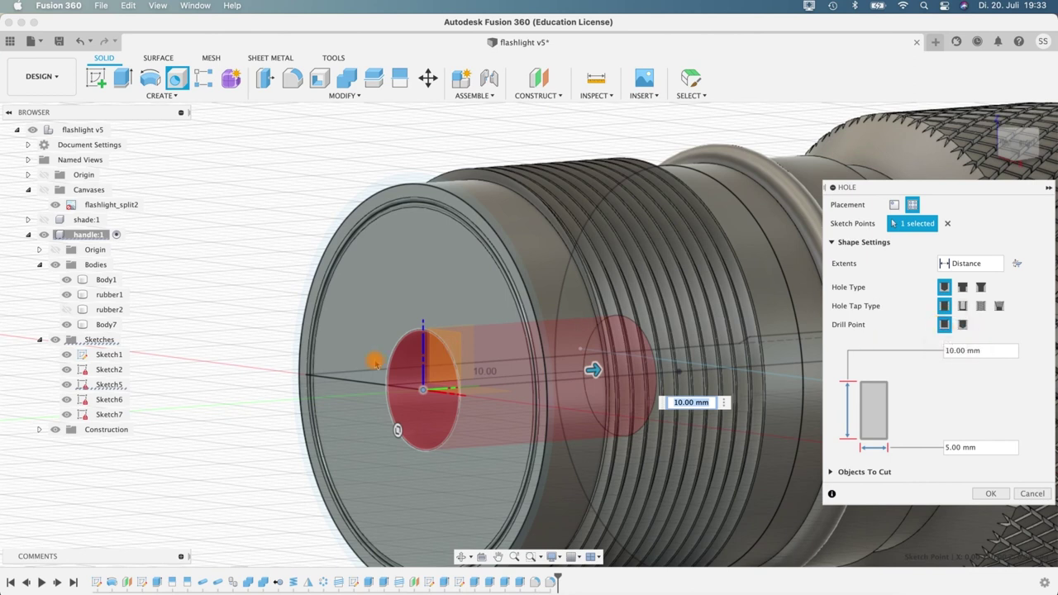
middle_click_drag(223, 295, 273, 289, "shift")
left_click(995, 493)
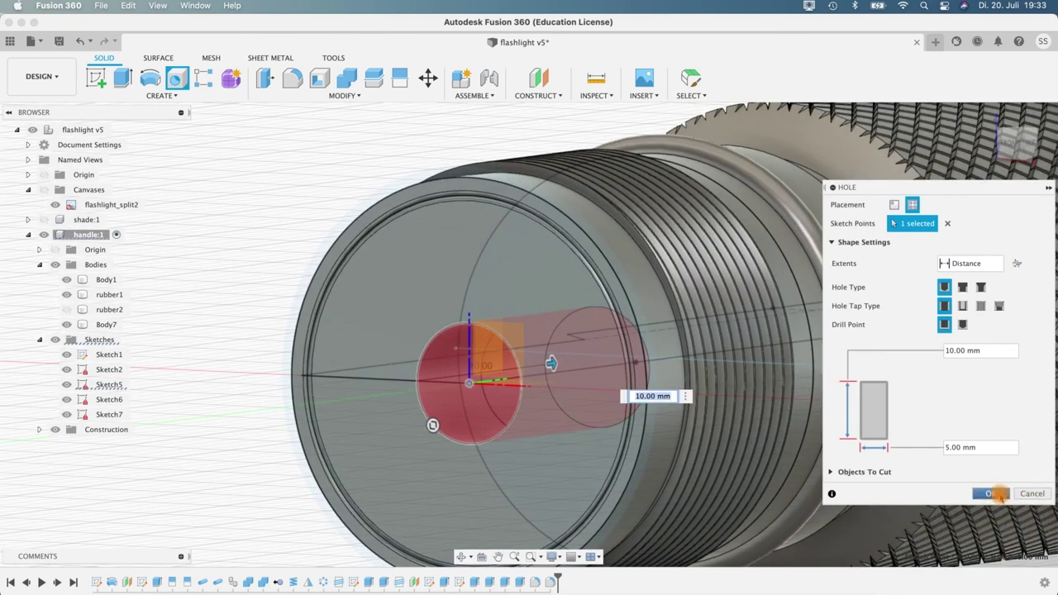
left_click(1000, 495)
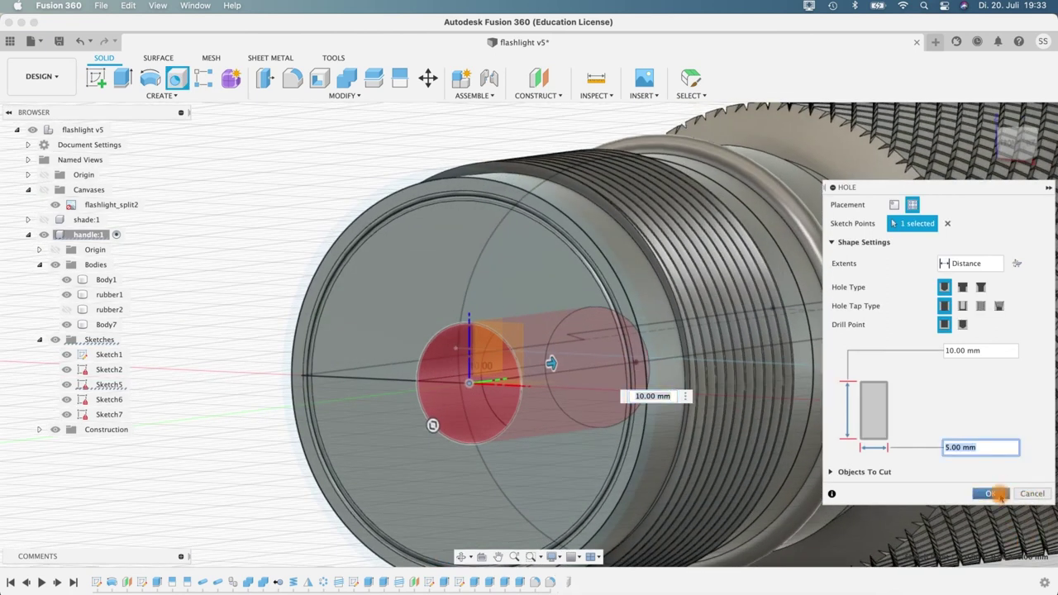
left_click(994, 494)
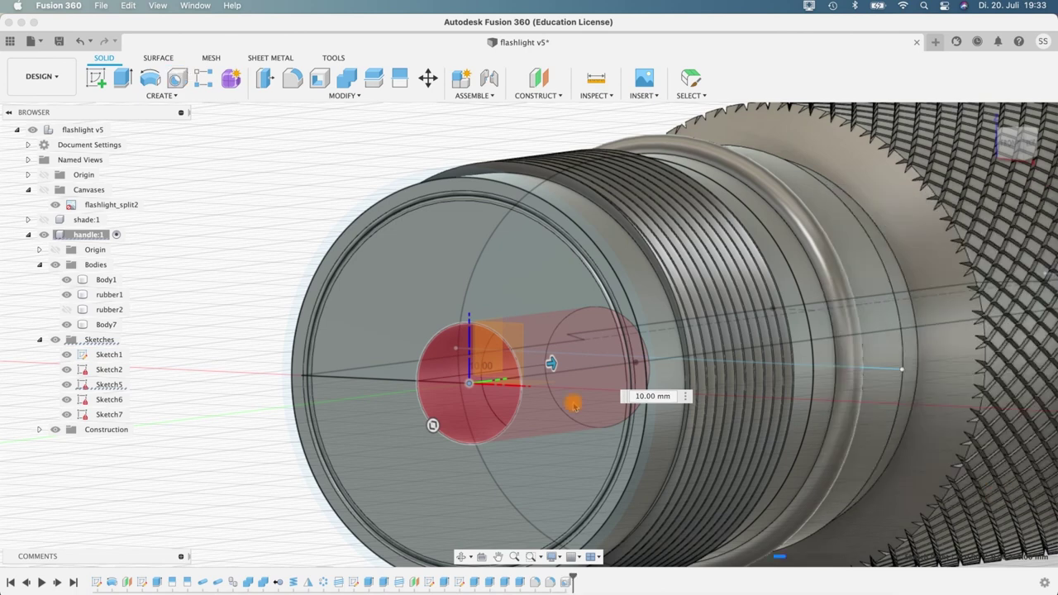
Step: Open the sketch containing the circles of the handle's end face for editing
middle_click_drag(298, 323, 269, 321, "shift")
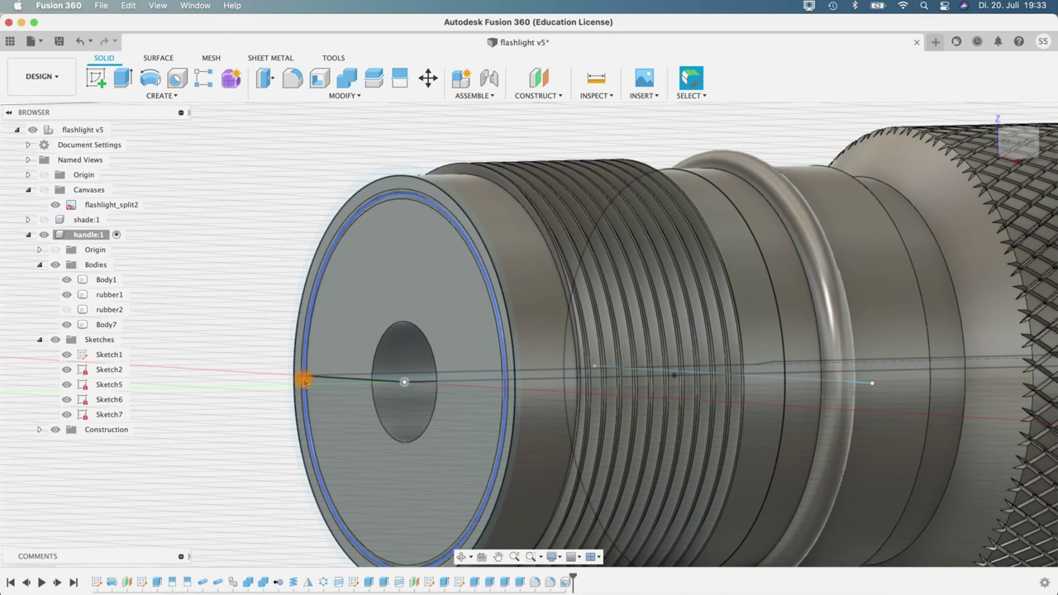
scroll(304, 380, "up", 3)
scroll(306, 389, "down", 6)
mouse_move(201, 246)
middle_mouse_down("shift")
mouse_move(256, 236)
mouse_move(212, 248)
mouse_move(189, 238)
middle_mouse_up("shift")
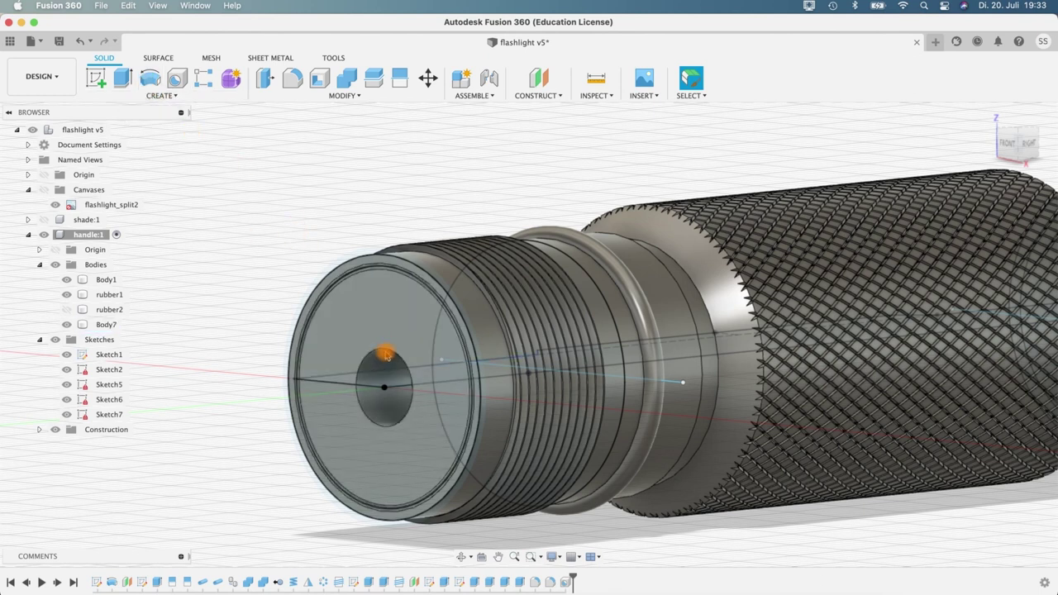
scroll(392, 354, "up", 3)
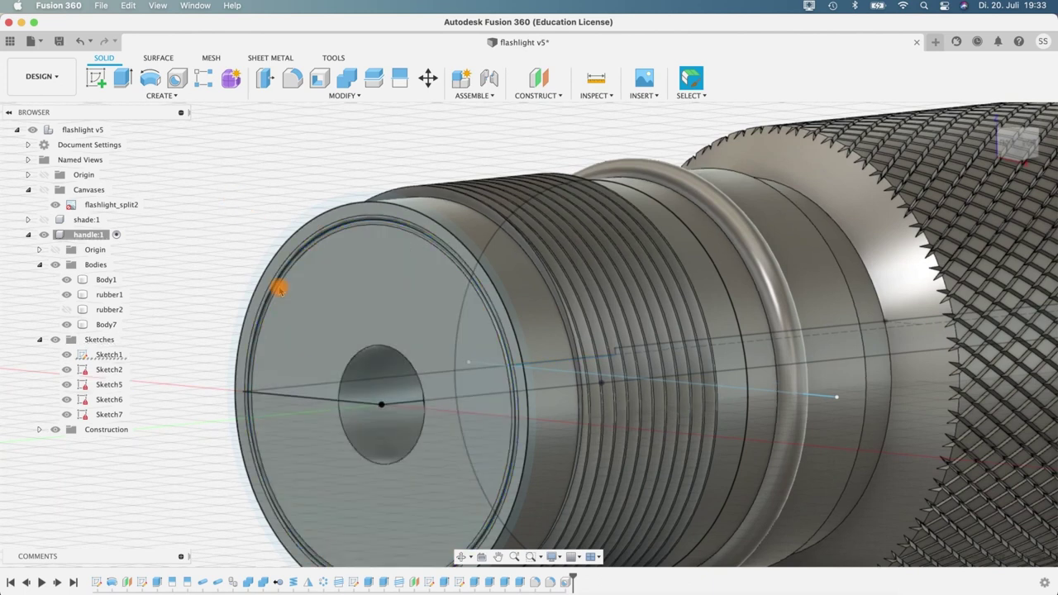
scroll(315, 327, "up", 2)
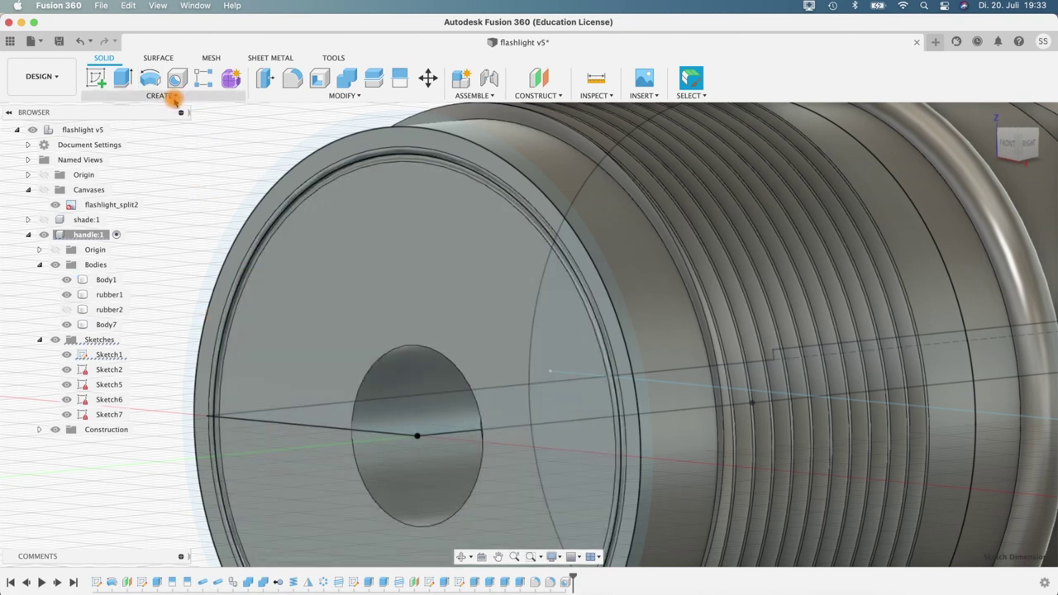
left_click(374, 258)
right_click(374, 259)
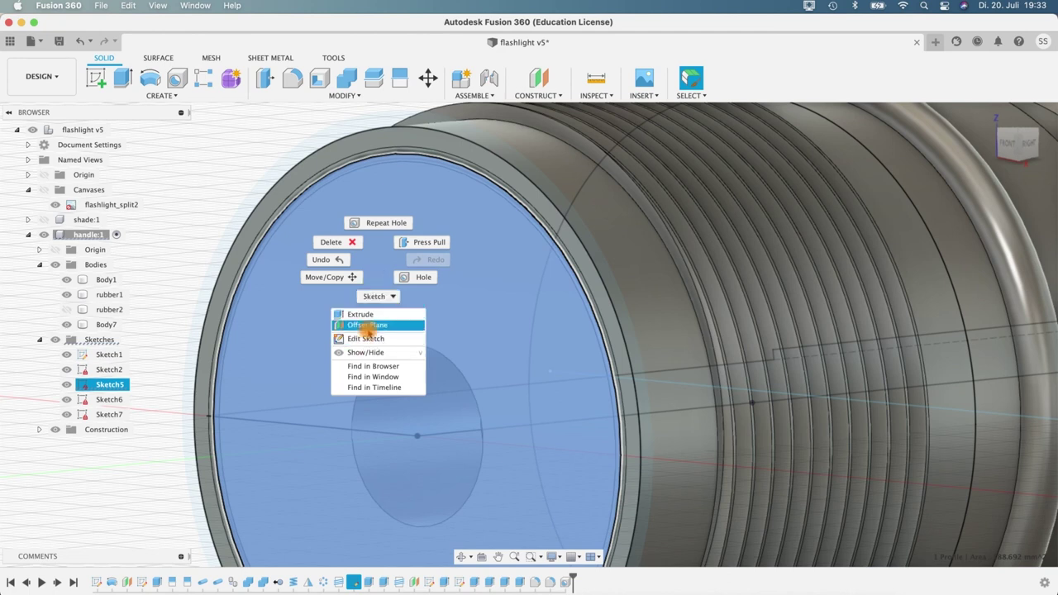
left_click(366, 339)
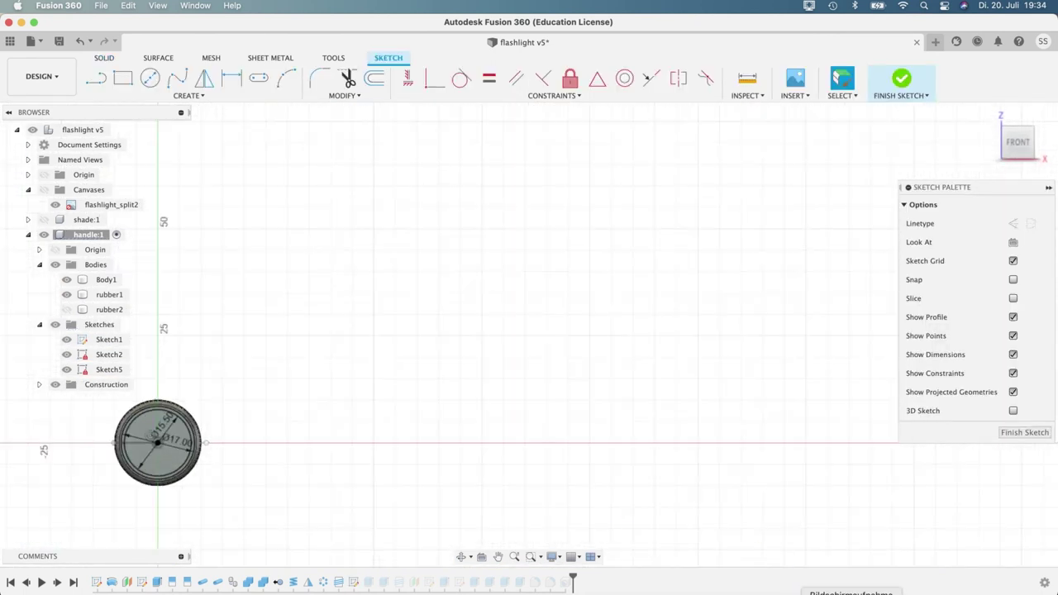
left_click(852, 593)
left_click(1019, 573)
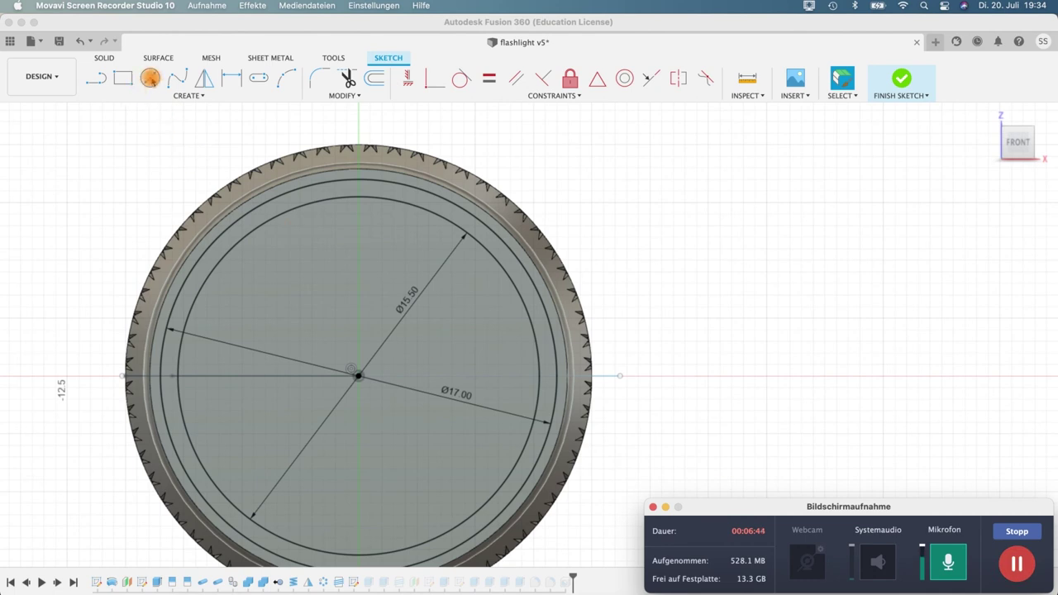
Step: Draw a 4.8 mm diameter circle centred on the origin in the end-face sketch and finish the sketch
left_click(150, 78)
left_click(150, 78)
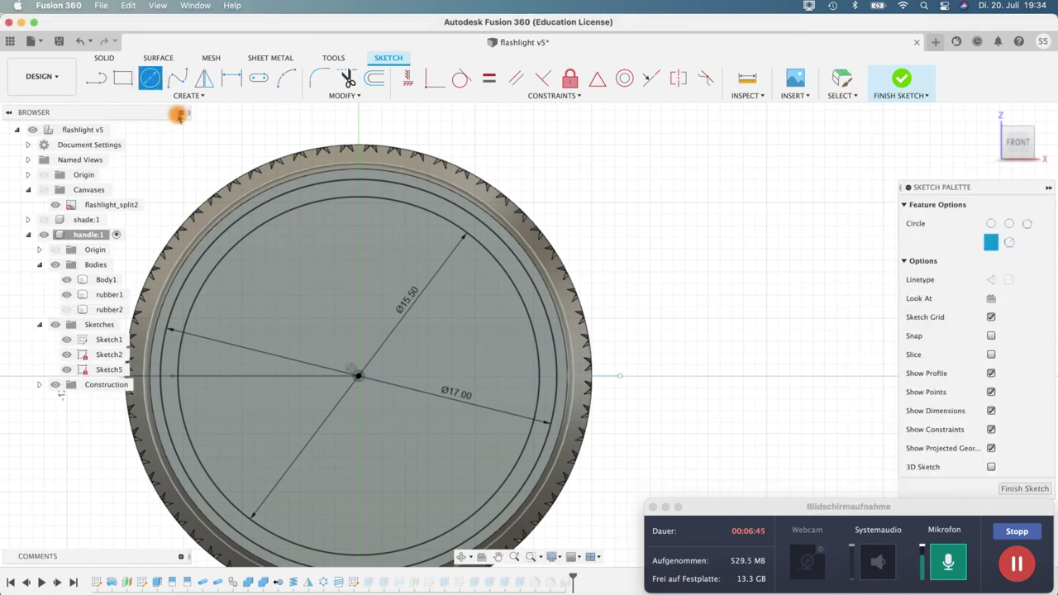
left_click(359, 375)
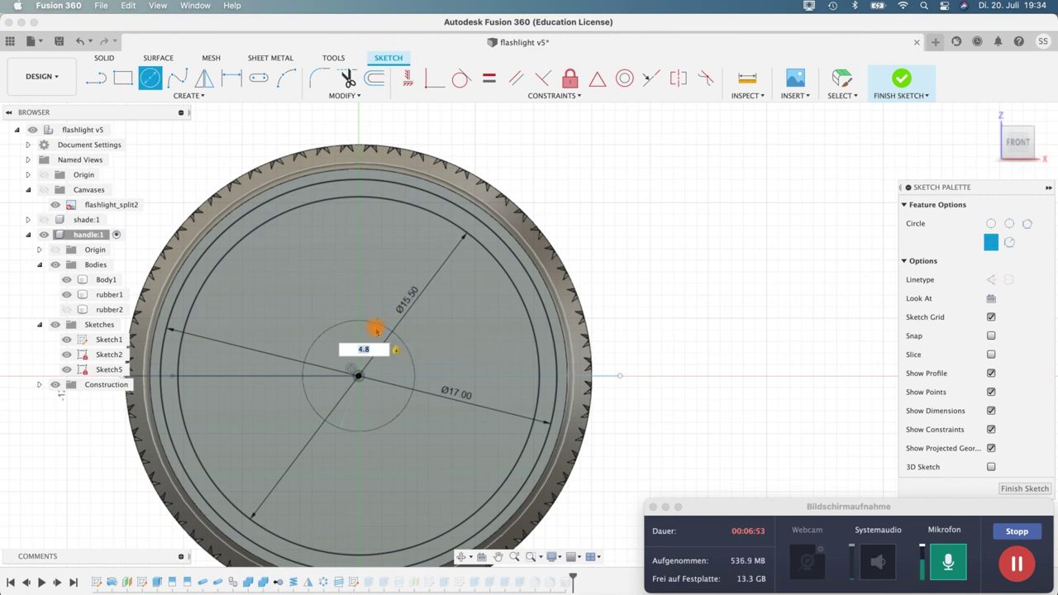
key("Return")
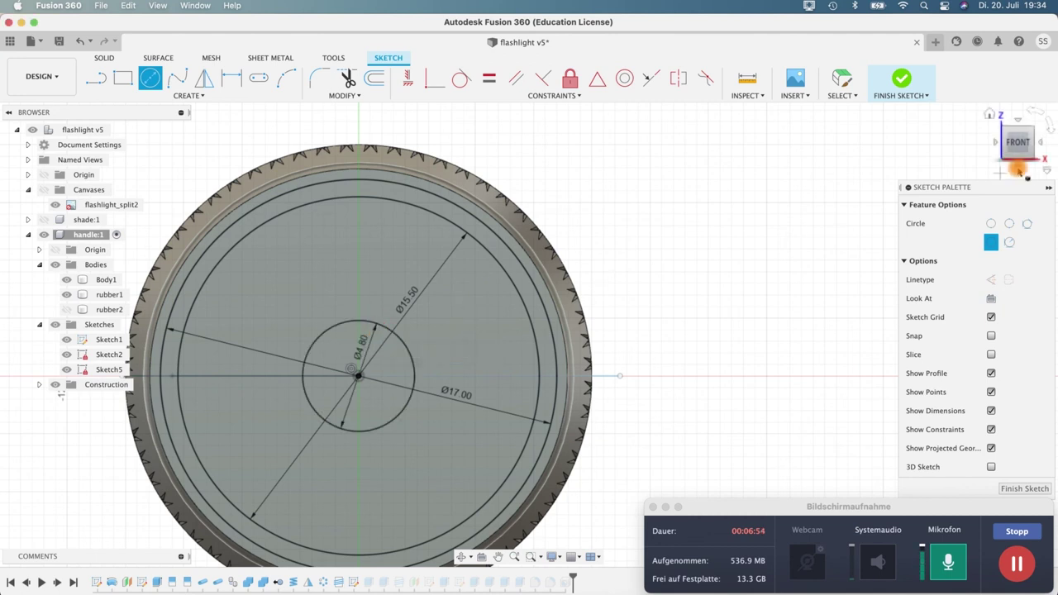
left_click(899, 80)
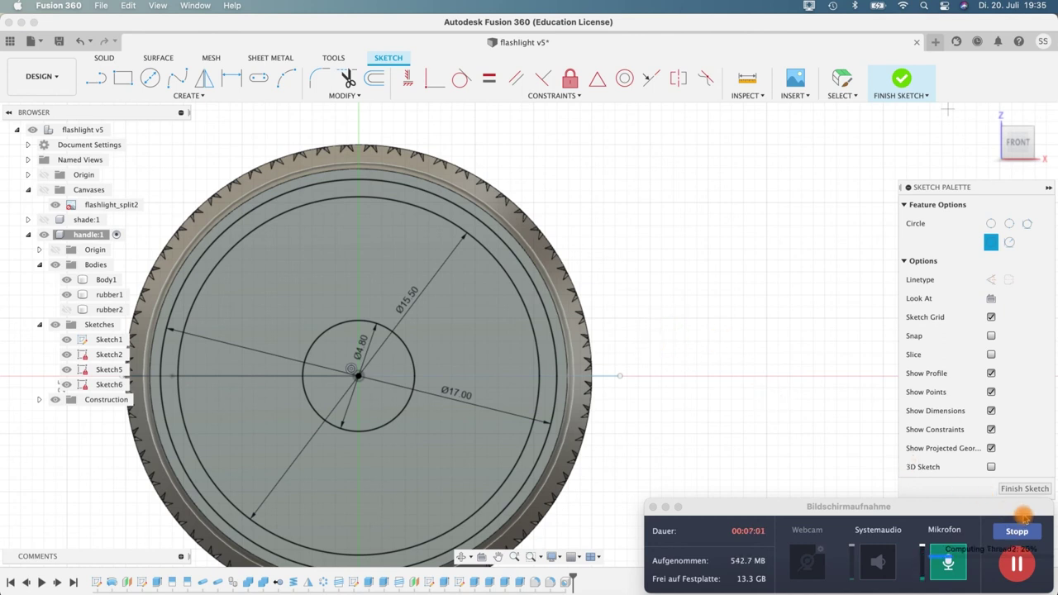
left_click(666, 506)
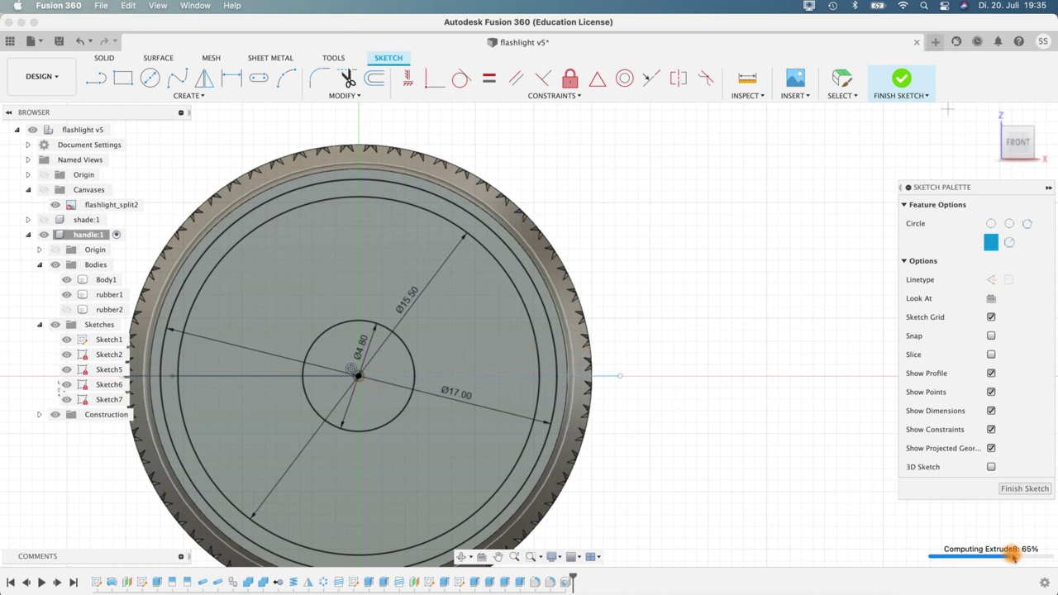
left_click(663, 324)
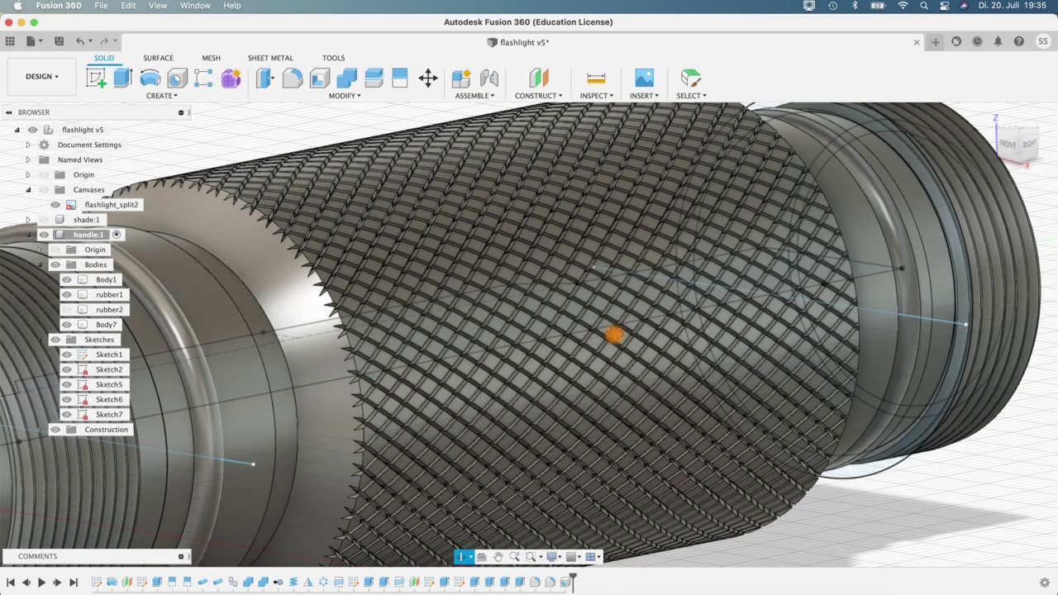
Step: Start a symmetric extrusion of the 4.8 mm circle profile inside the hole, pulled out about 4.9 mm
middle_click_drag(615, 335, 432, 273, "shift")
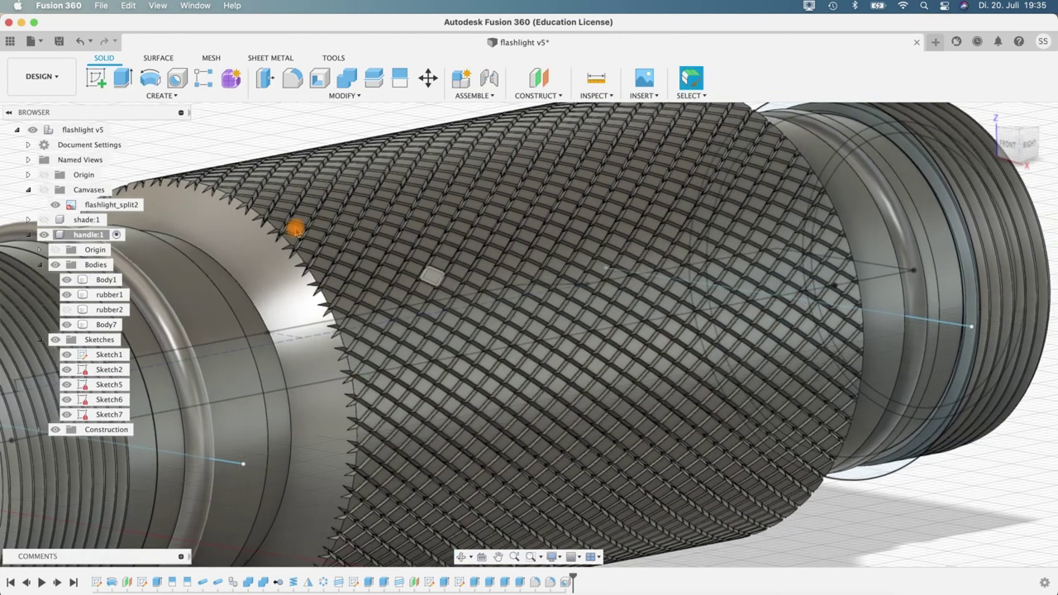
middle_click_drag(214, 146, 352, 252, "shift")
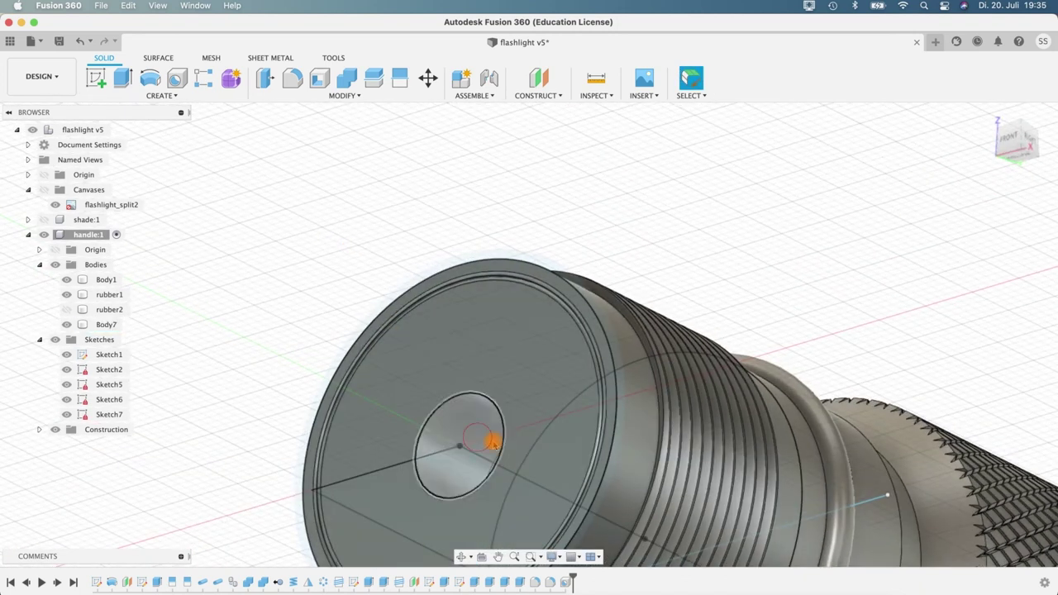
left_click(492, 441)
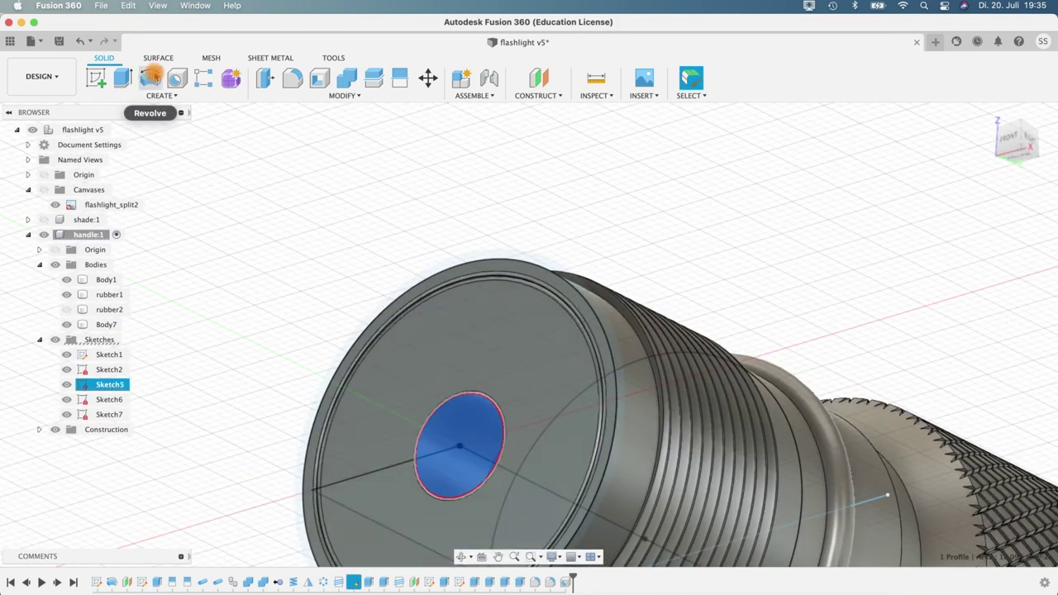
left_click(122, 77)
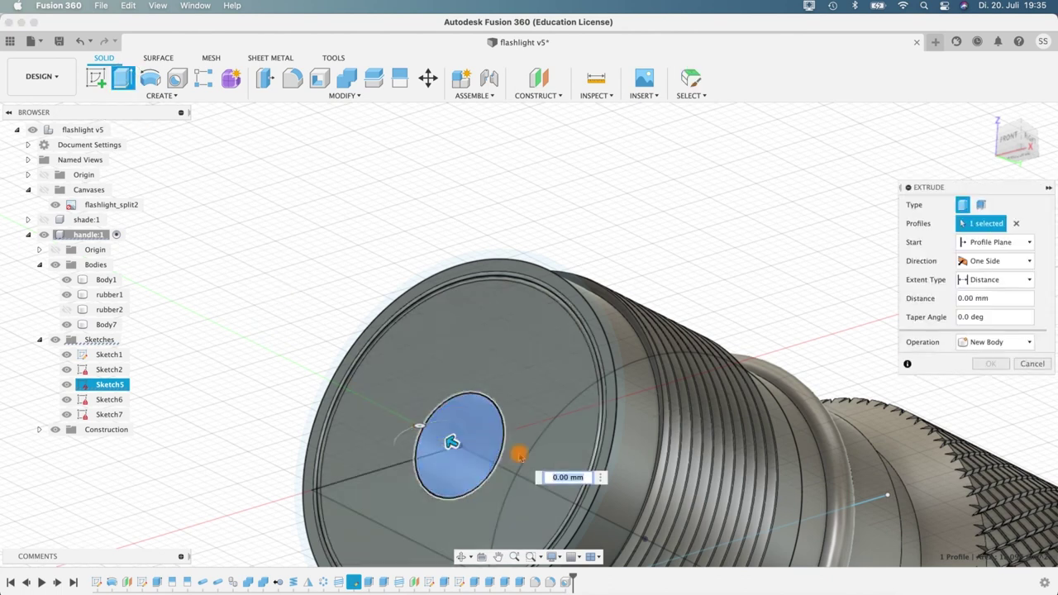
left_click(989, 260)
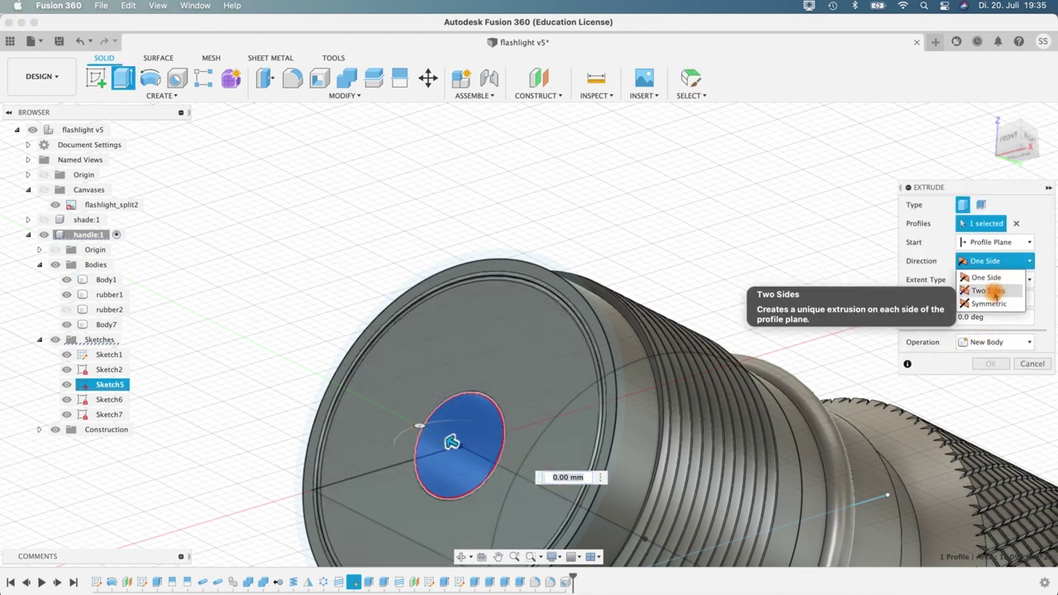
left_click(989, 303)
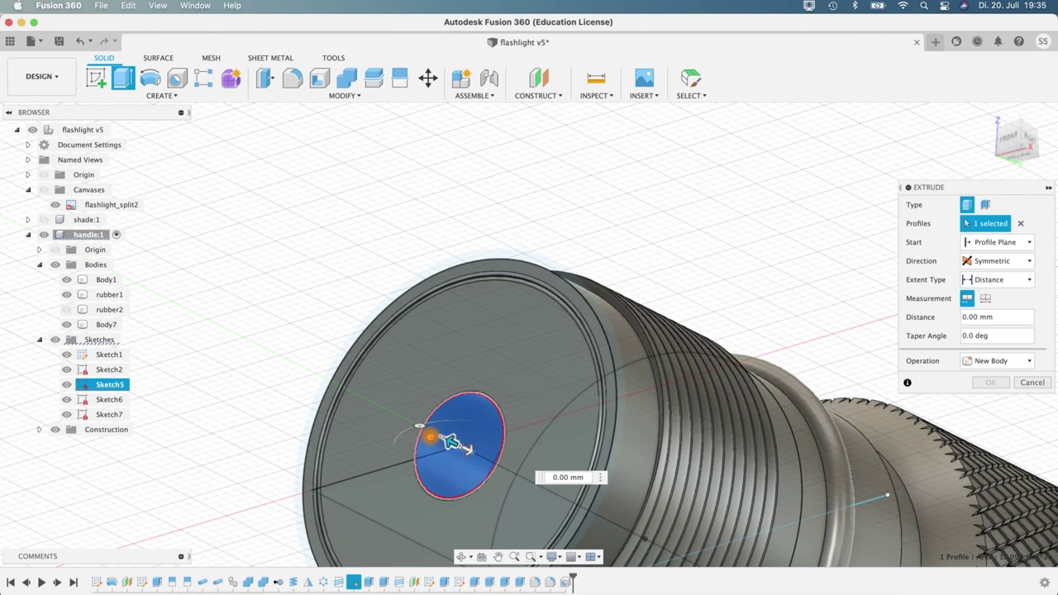
left_click_drag(451, 442, 381, 405)
left_click_drag(1029, 147, 1026, 139)
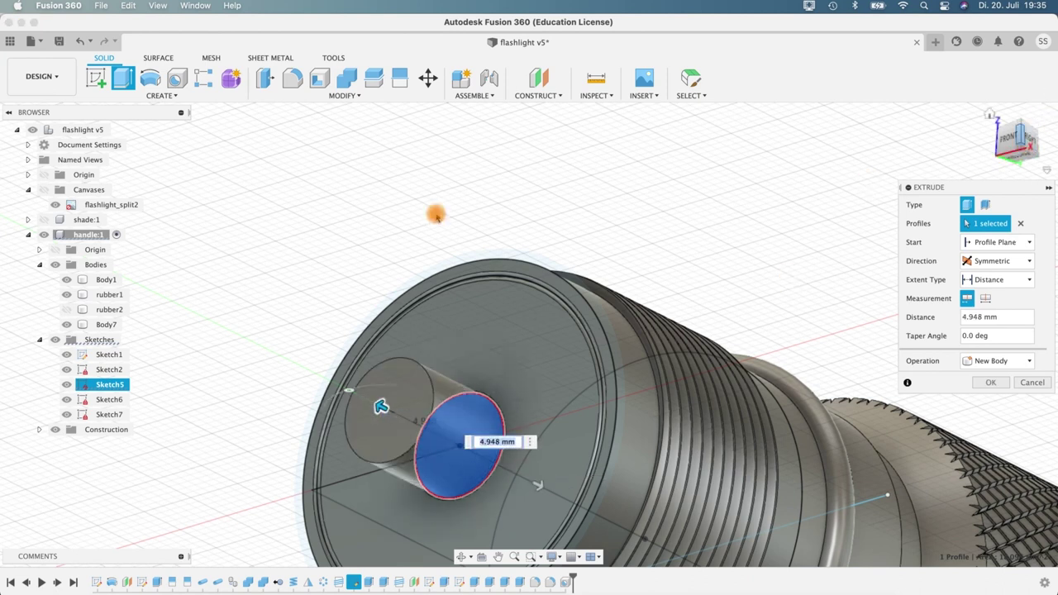
Step: Show the reference photo canvas and set the symmetric pin extrusion to 8 mm, creating it as a new body
left_click(44, 191)
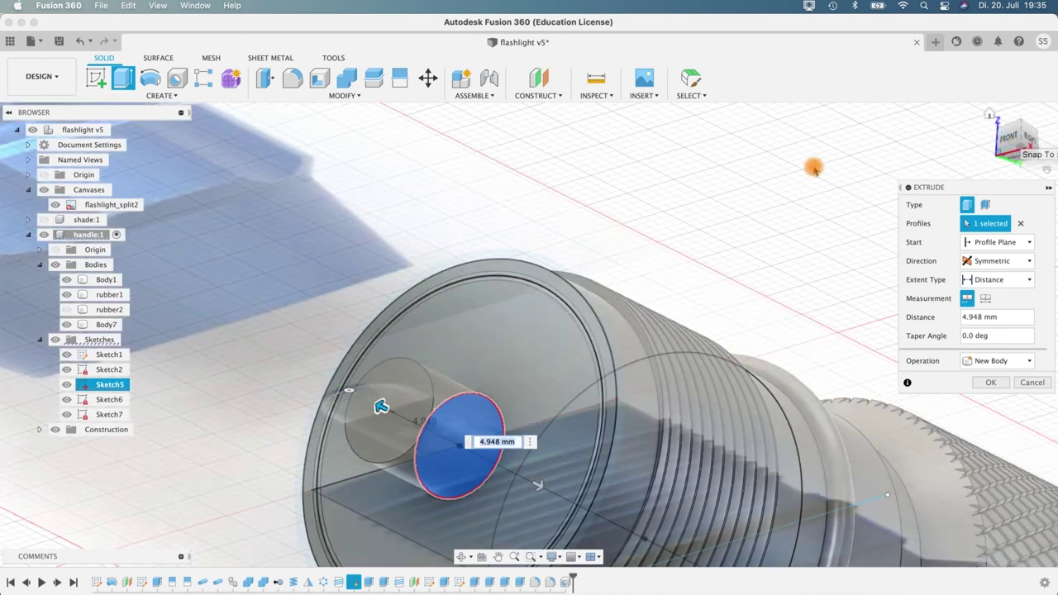
middle_click_drag(702, 185, 682, 202, "shift")
middle_click_drag(555, 311, 388, 391)
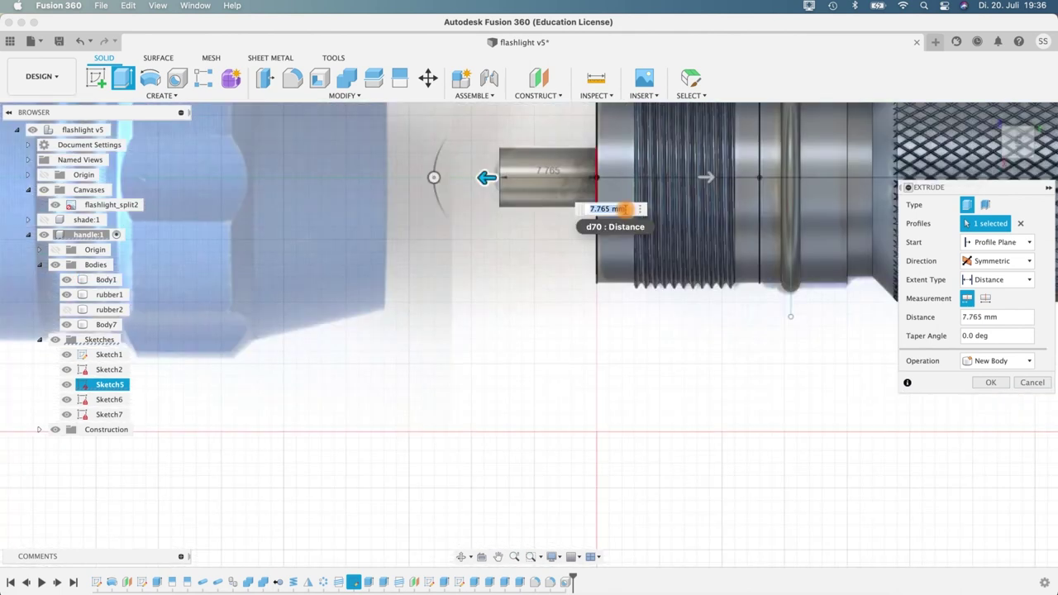
key("Return")
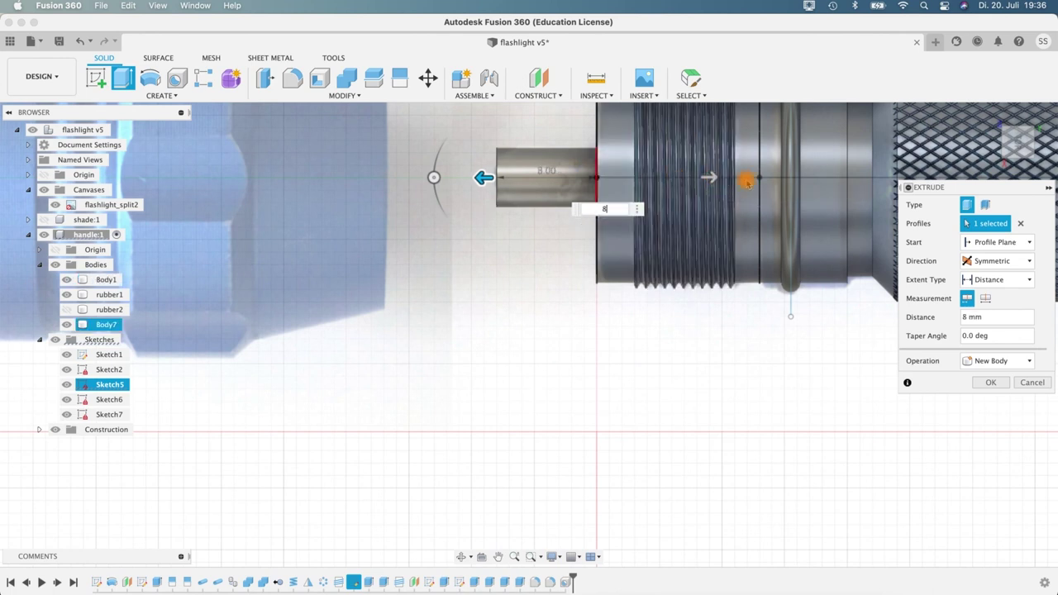
left_click(985, 383)
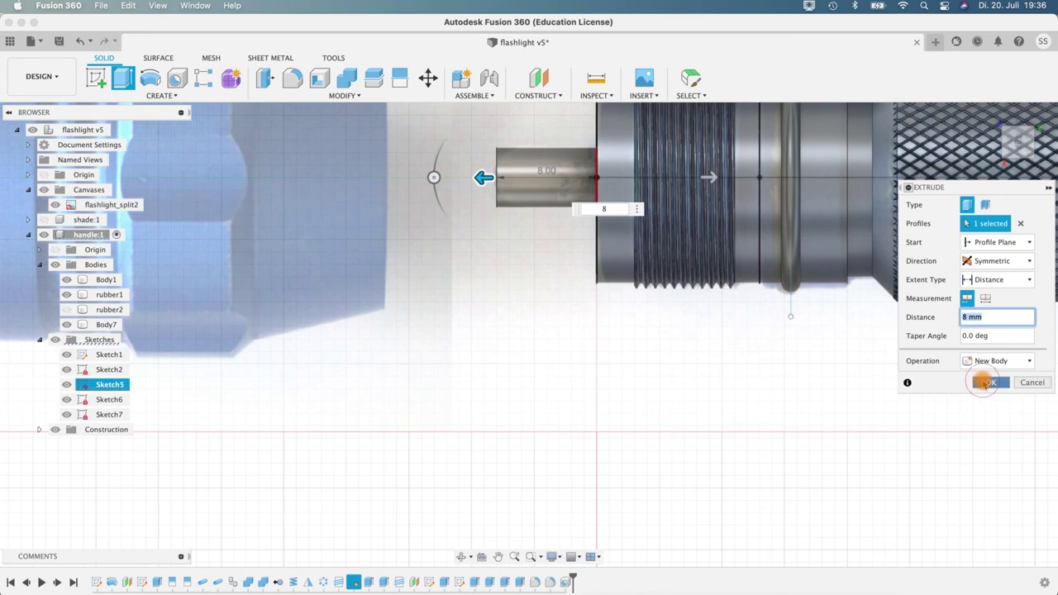
Step: Round the outer end edge of the pin with a 2.4 mm constant-radius fillet
middle_click_drag(511, 328, 481, 294, "shift")
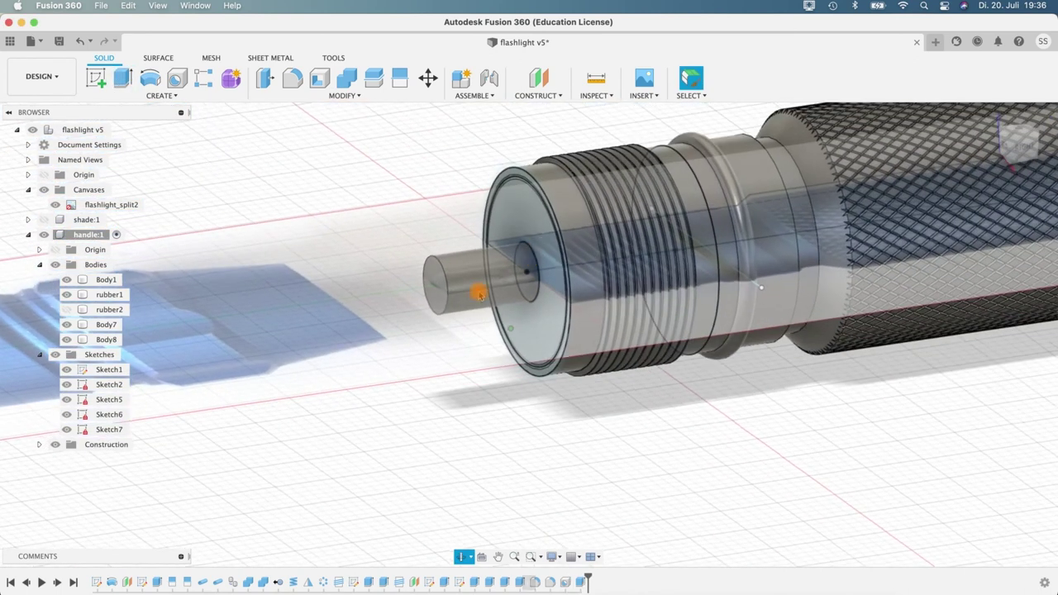
scroll(480, 295, "up", 5)
left_click(411, 239)
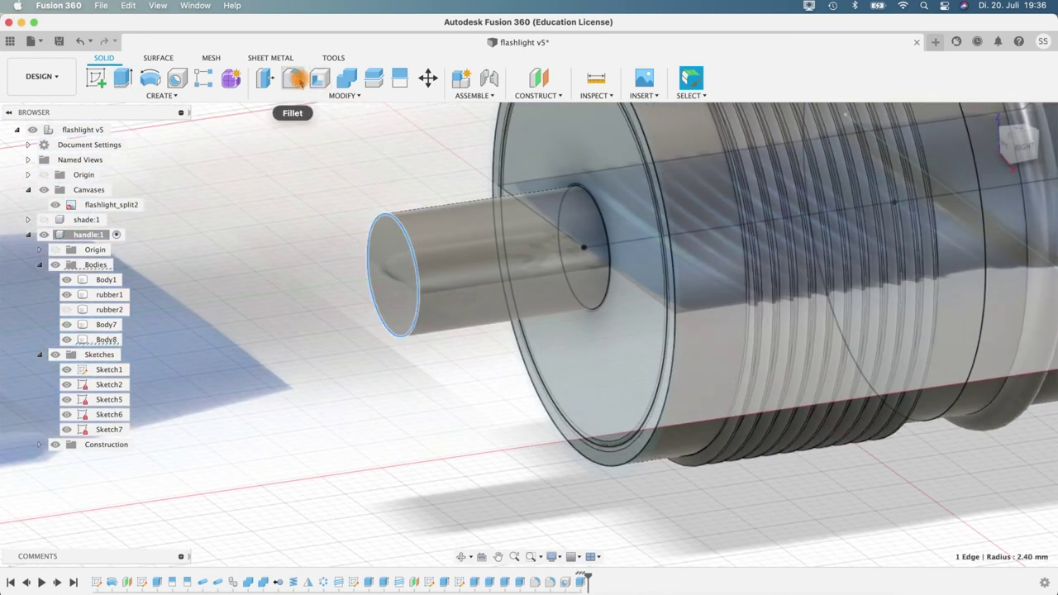
left_click(296, 79)
left_click_drag(406, 224, 414, 241)
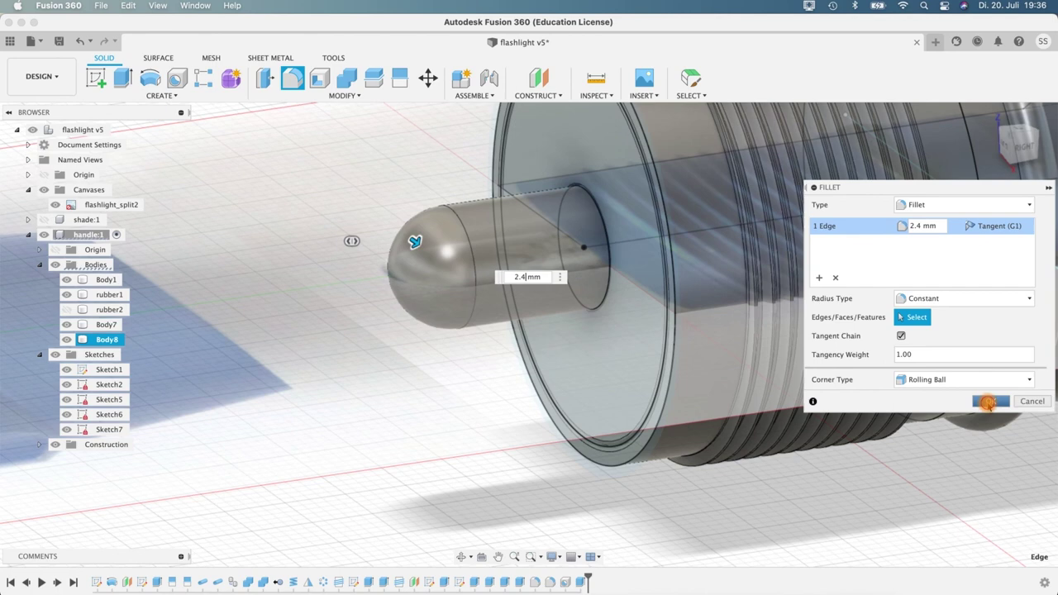
left_click(989, 402)
Step: Show the shade component and hide the reference canvases and the handle's sketches to view both flashlight parts together
middle_click_drag(303, 378, 416, 276, "shift")
left_click(49, 234)
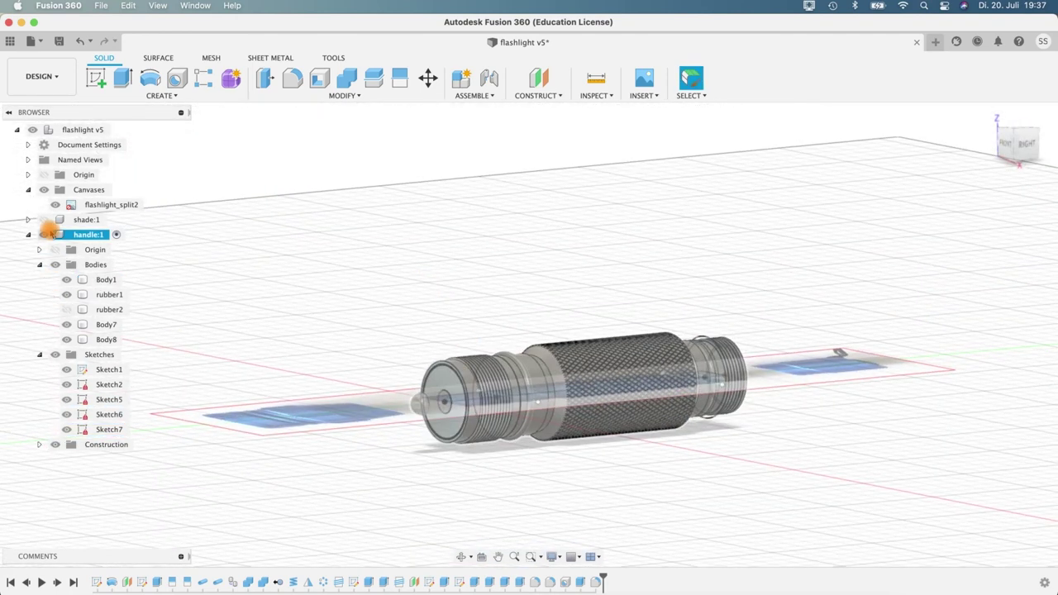
left_click(41, 220)
left_click(54, 249)
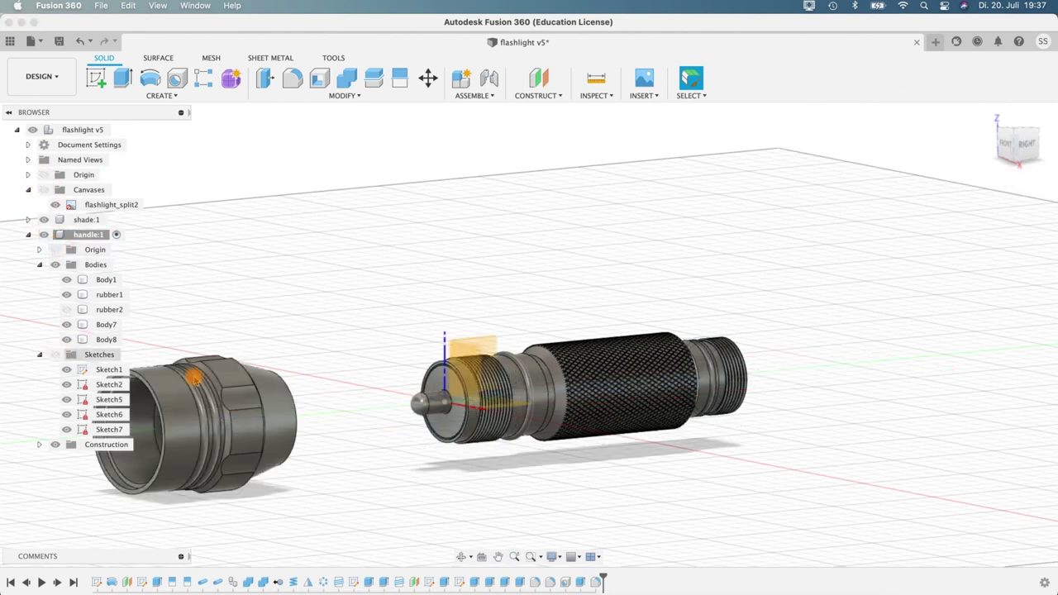
scroll(490, 550, "up", 3)
scroll(490, 550, "down", 5)
middle_click_drag(413, 401, 372, 397, "shift")
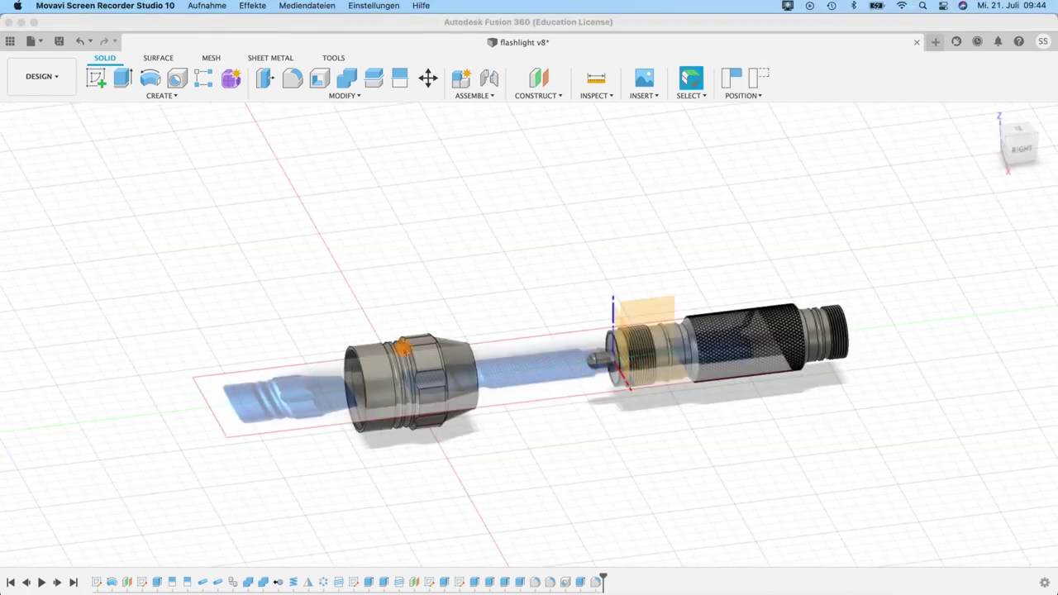
left_click(381, 301)
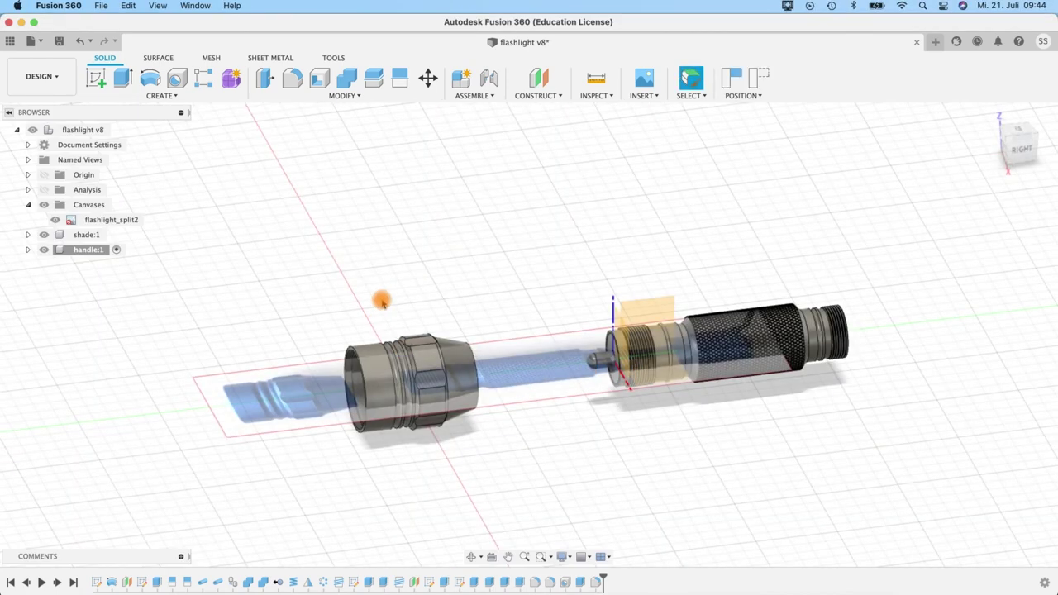
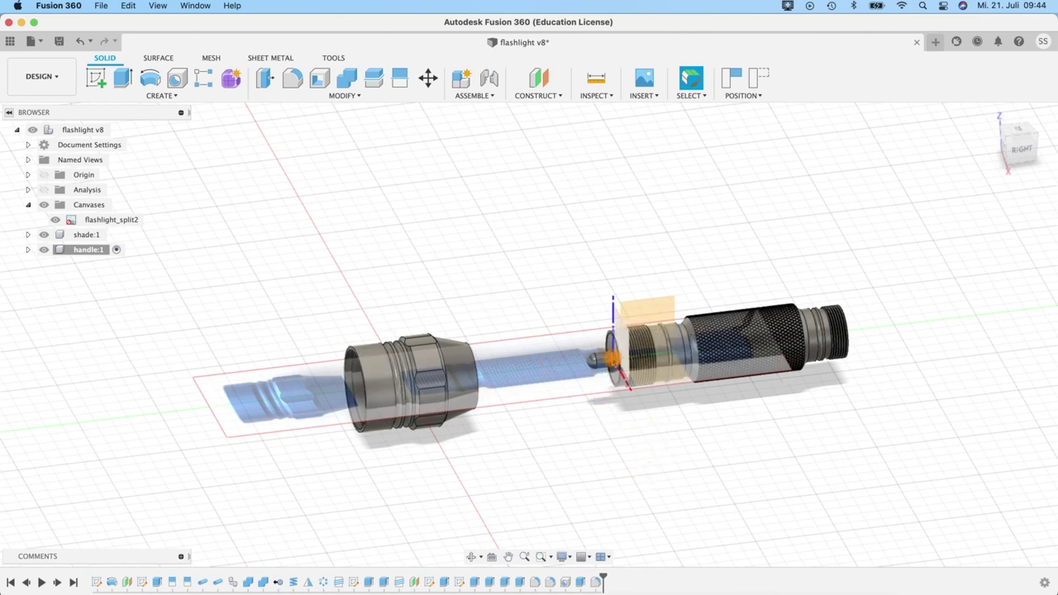
Step: Create an internal standard component named button and make it the active component
left_click(79, 252)
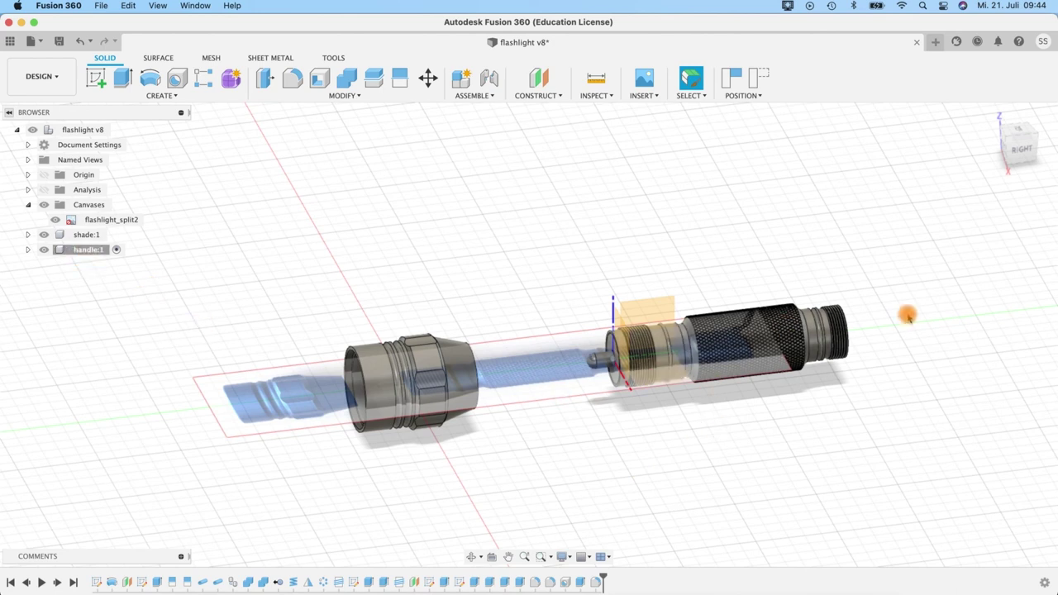
left_click(94, 251)
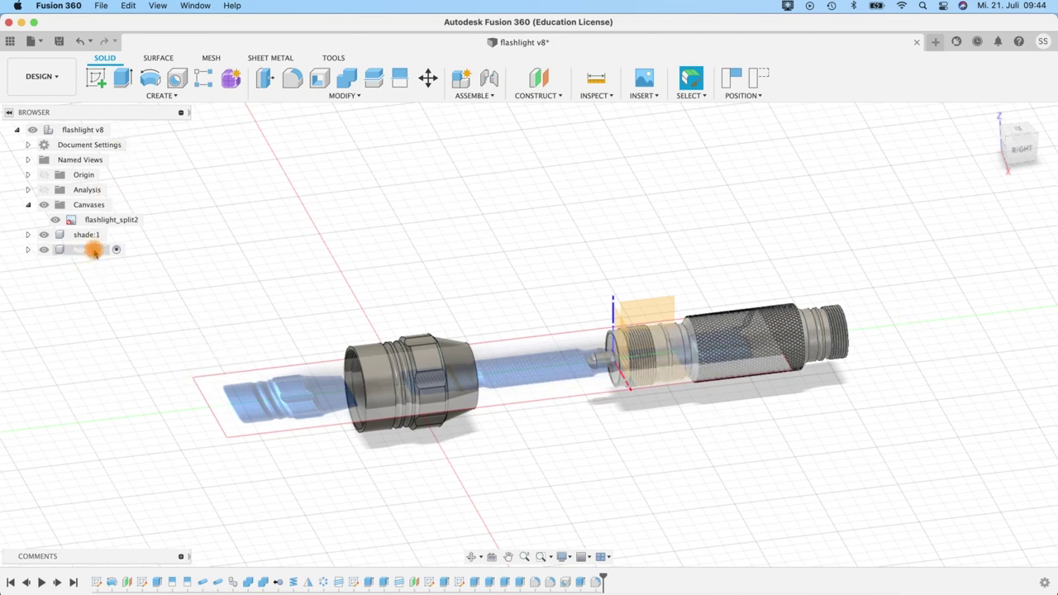
left_click(538, 95)
left_click(475, 95)
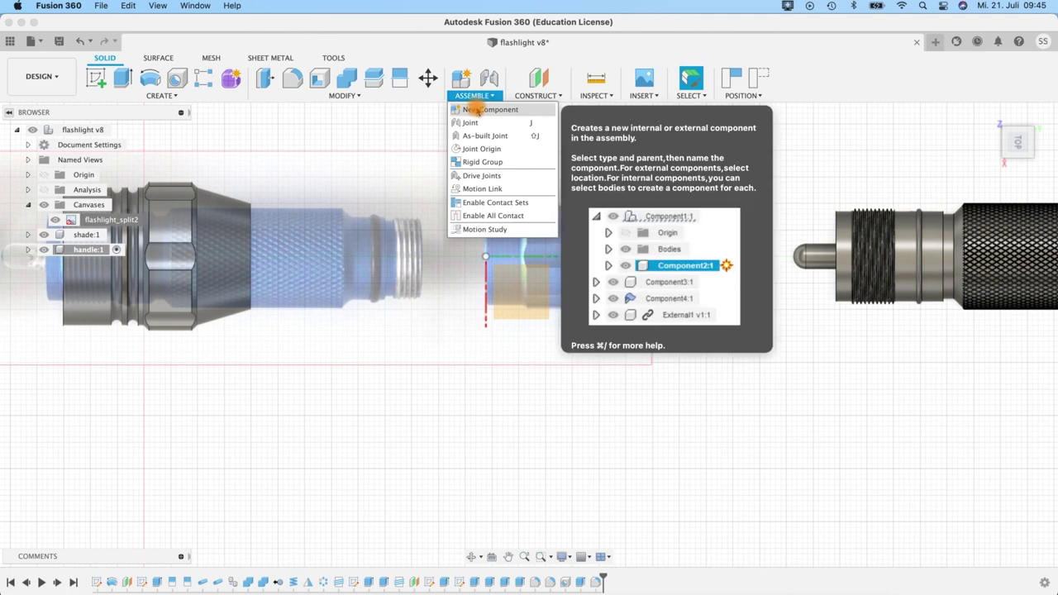
left_click(477, 109)
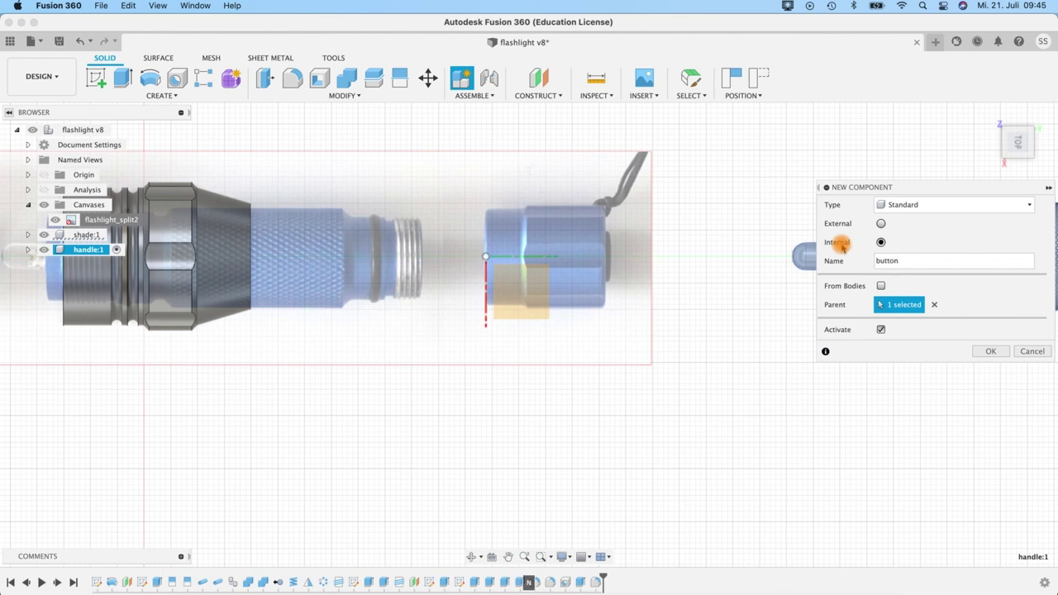
left_click(919, 261)
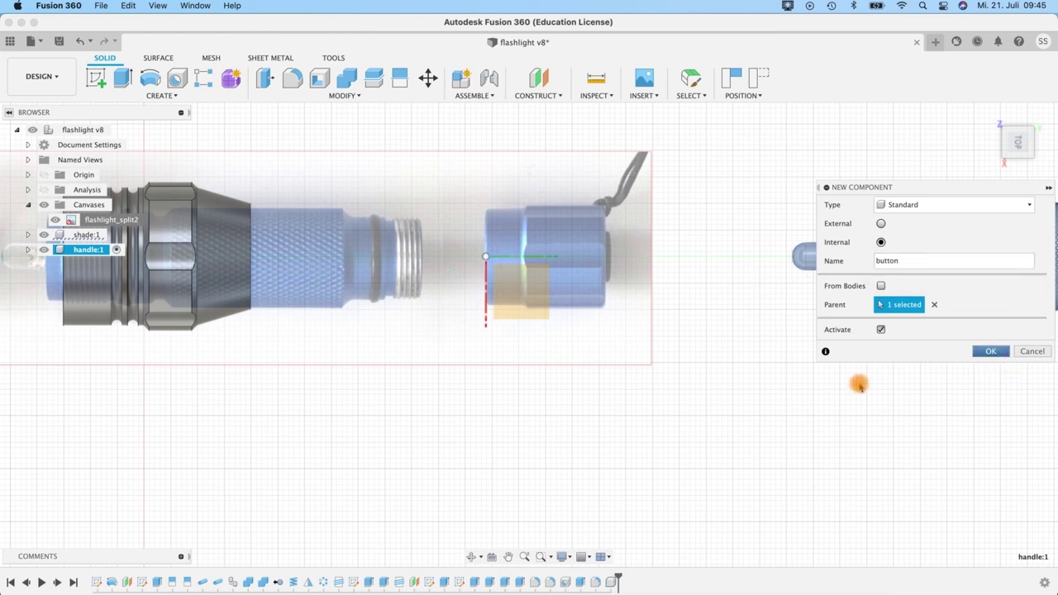
left_click(991, 351)
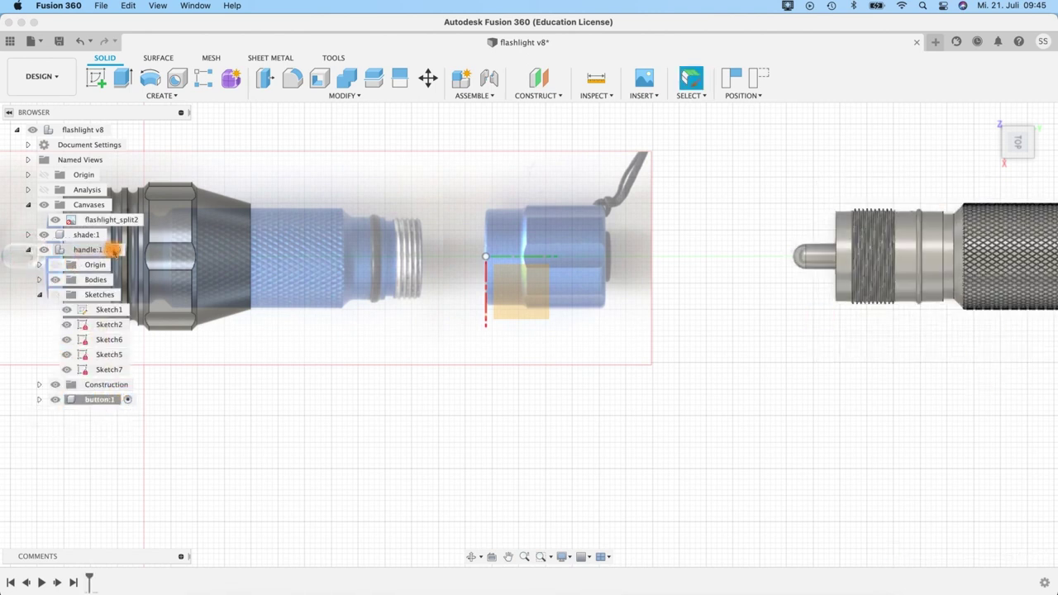
Step: Relocate the button component from handle to the top-level flashlight assembly, continuing in the previous position
double_click(82, 132)
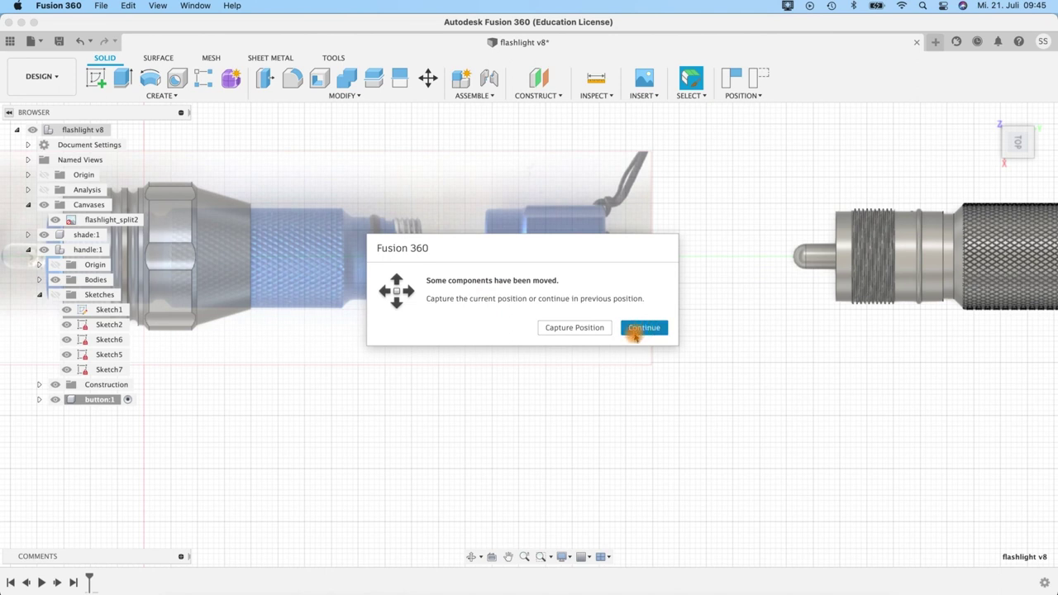
left_click(644, 328)
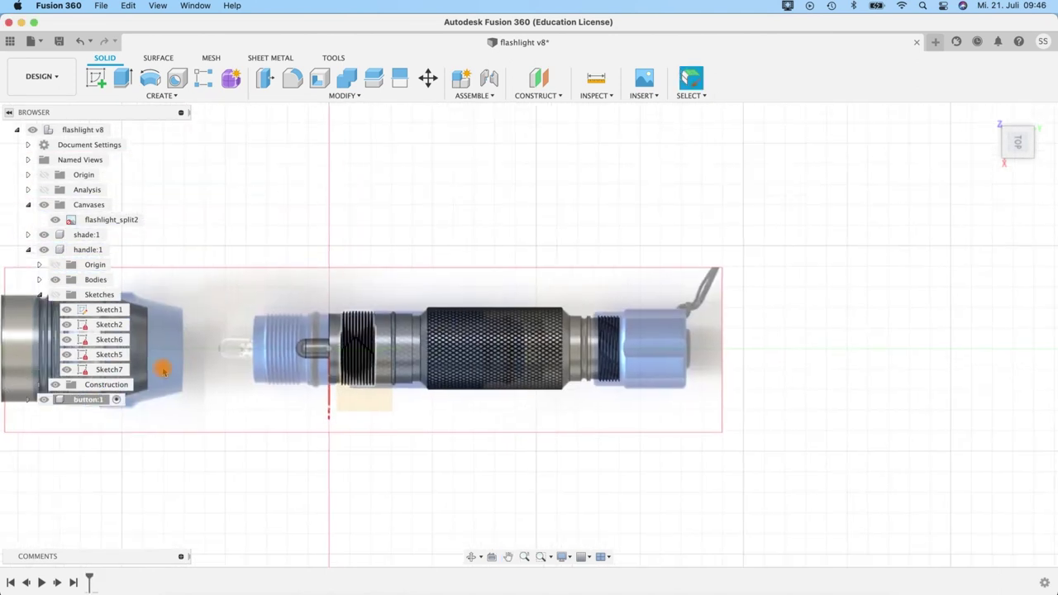
left_click(39, 294)
Step: Move the handle component about 67.6 mm along the Y direction, away from the tail cap in the reference image
left_click(88, 250)
key("m")
left_click(661, 362)
left_click_drag(523, 348, 792, 348)
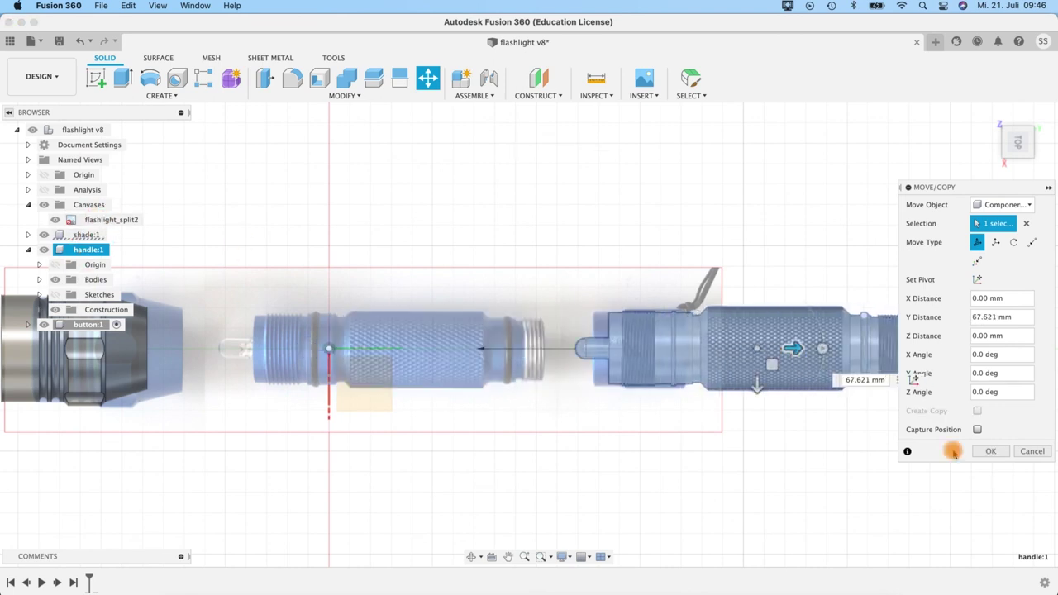
left_click(990, 452)
Step: Shift the flashlight_split2 canvas along the flashlight's axis so the tail cap's front edge lines up with the origin
left_click(111, 220)
right_click(360, 340)
right_click(117, 221)
left_click(144, 246)
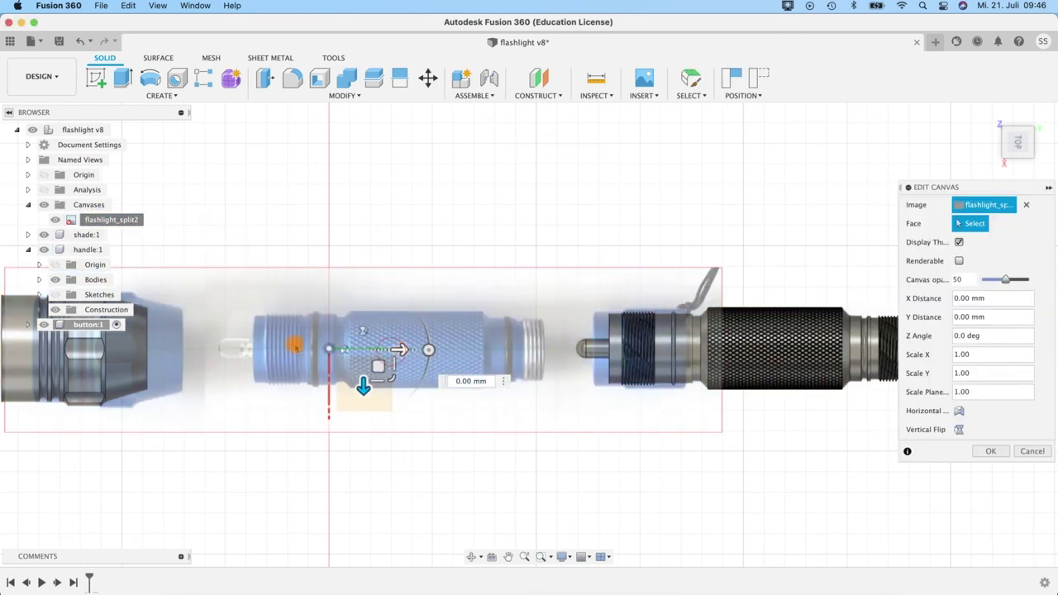
left_click_drag(400, 350, 136, 365)
key("Return")
Step: Start a sketch over the tail cap image and draw a 22 mm centre line along the axis from the origin
scroll(222, 343, "up", 5)
middle_click_drag(540, 357, 451, 324)
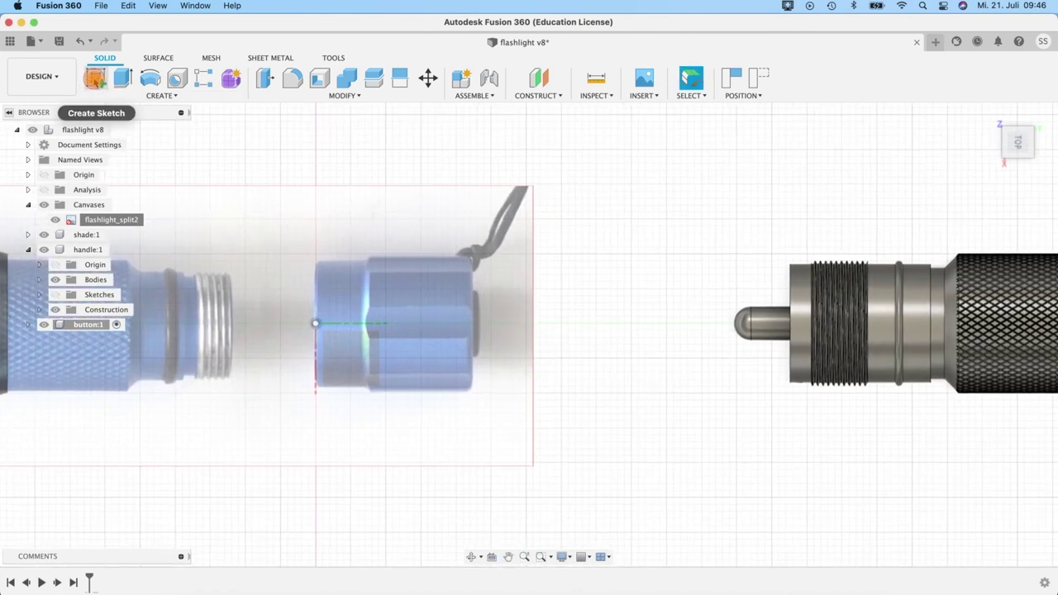
left_click(94, 78)
left_click(585, 328)
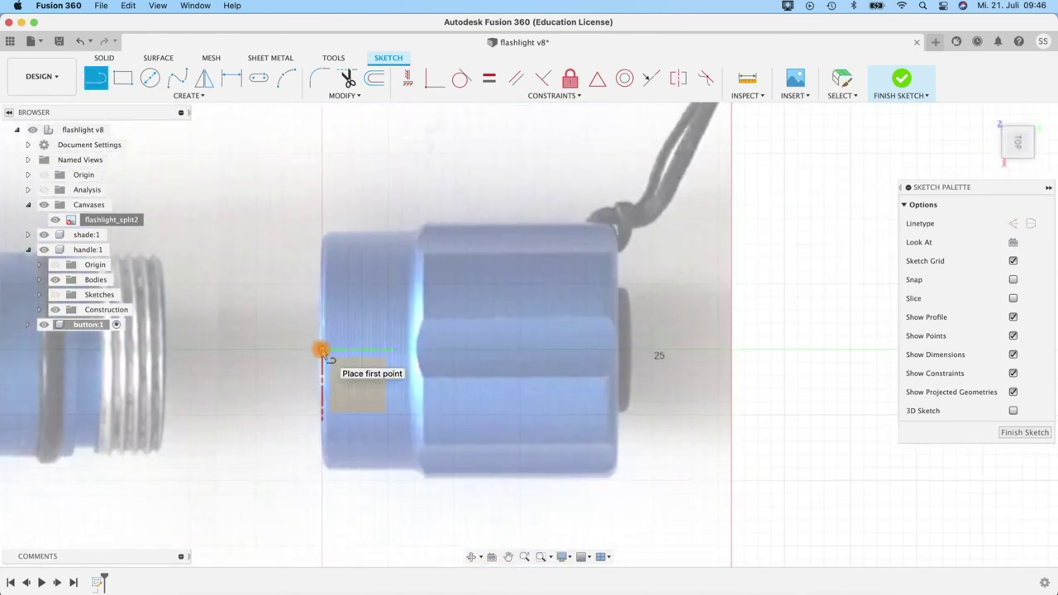
left_click(323, 350)
left_click(613, 350)
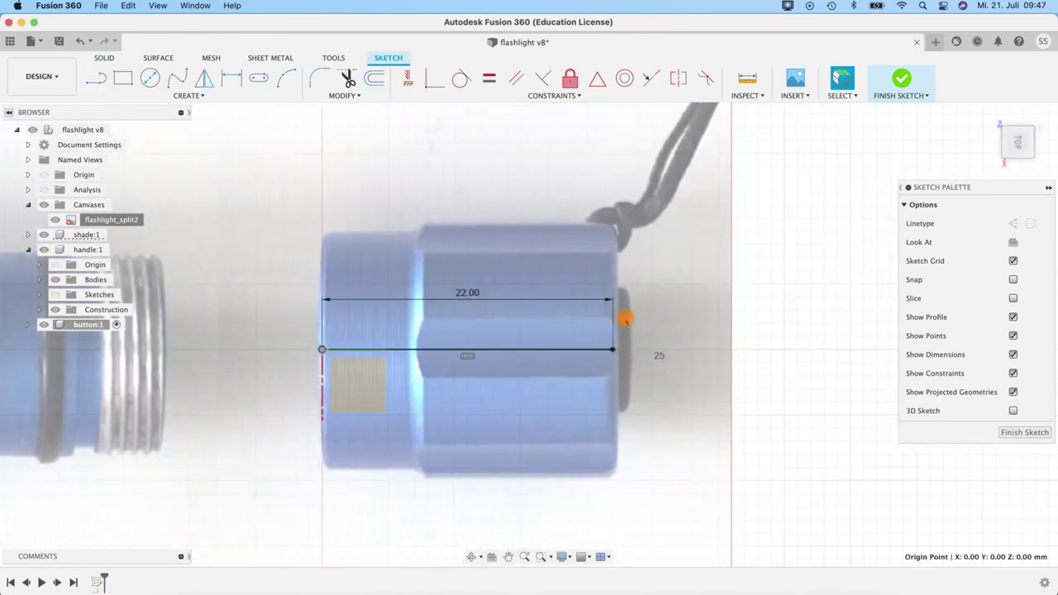
Step: Draw perpendicular lines at both ends of the centre line, 9 mm at the origin and 10 mm at the far end
left_click(321, 350)
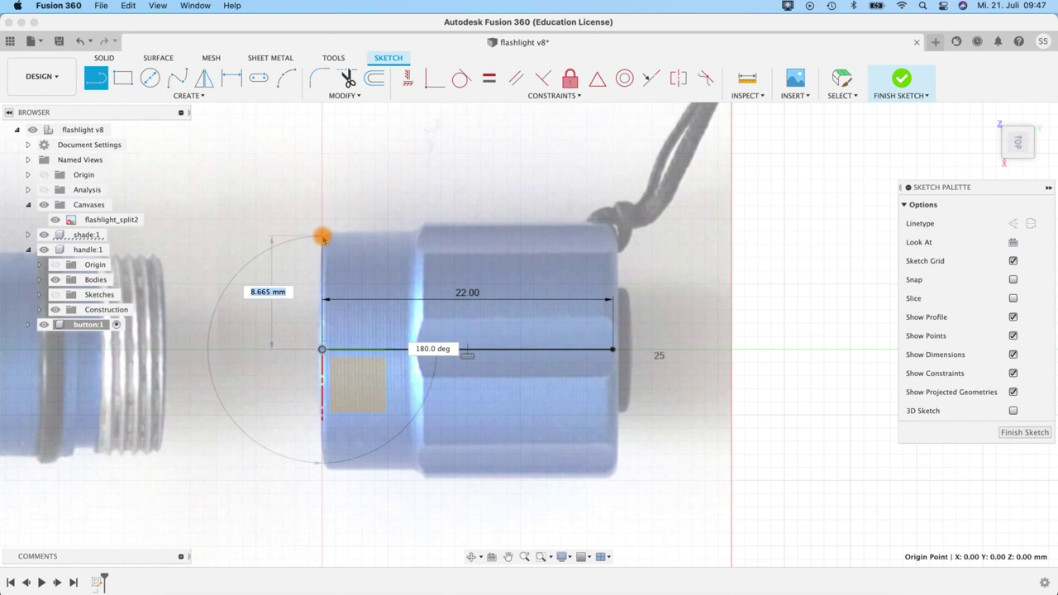
type("9")
key("Return")
left_click(613, 350)
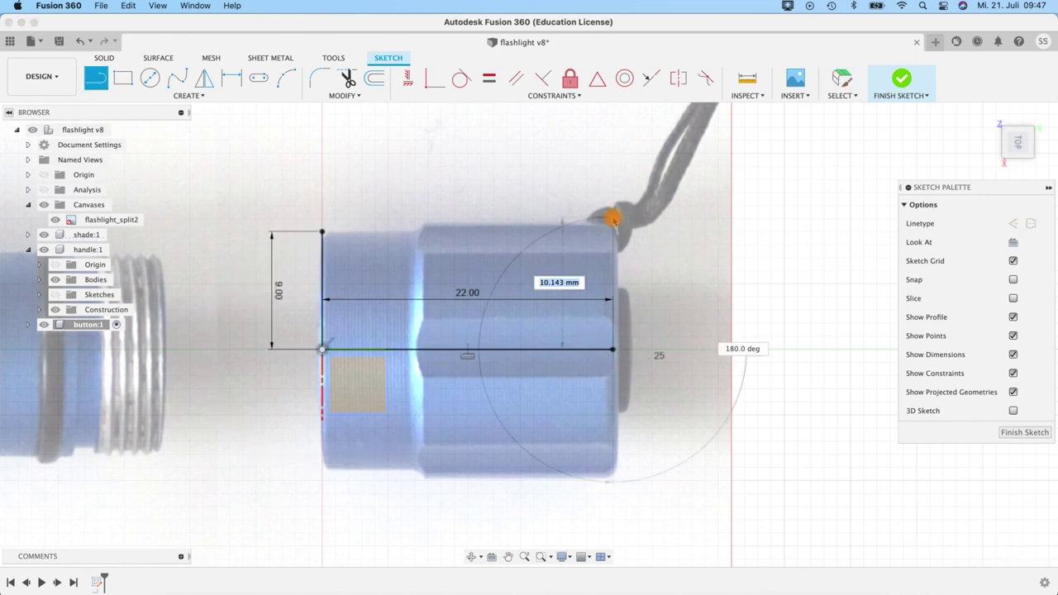
type("10")
key("Return")
key("Escape")
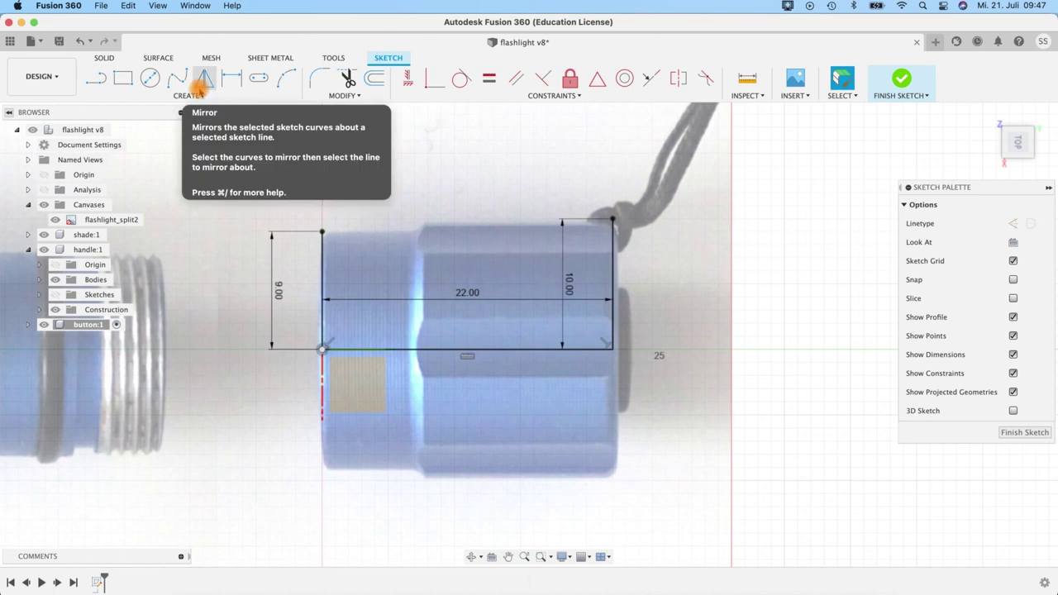
Step: Close the cap profile with a 7 mm line at the front, a 14 mm line at the rear and a slanted connection, finishing the sketch
left_click(96, 78)
left_click(322, 231)
type("7")
key("Return")
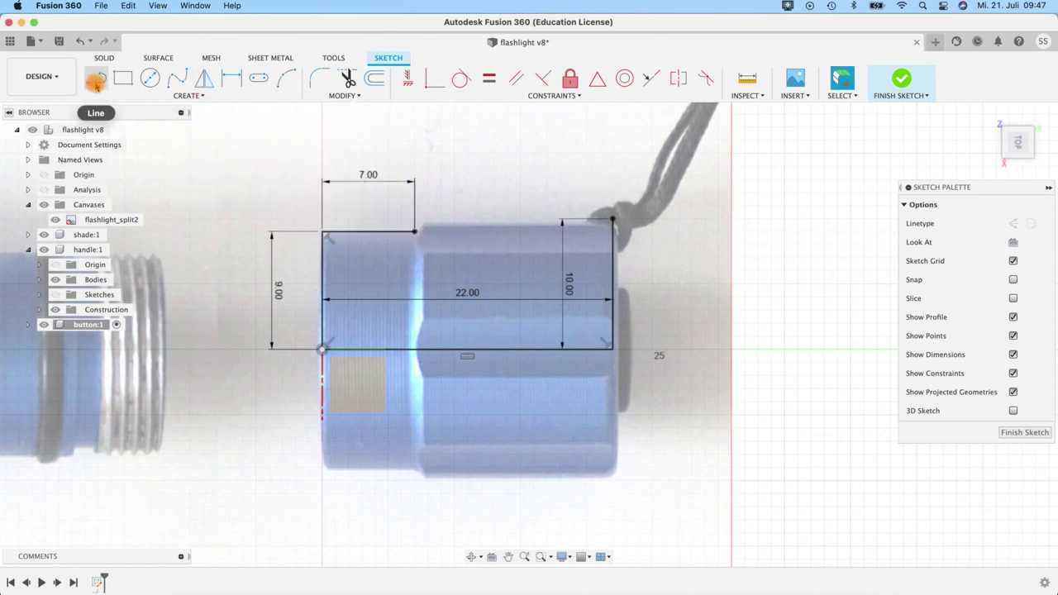
scroll(686, 257, "up", 2)
left_click(602, 207)
type("14")
key("Return")
left_click(364, 213)
left_click(901, 78)
Step: Revolve the closed cap profile about its centre line into a solid body
left_click(1014, 132)
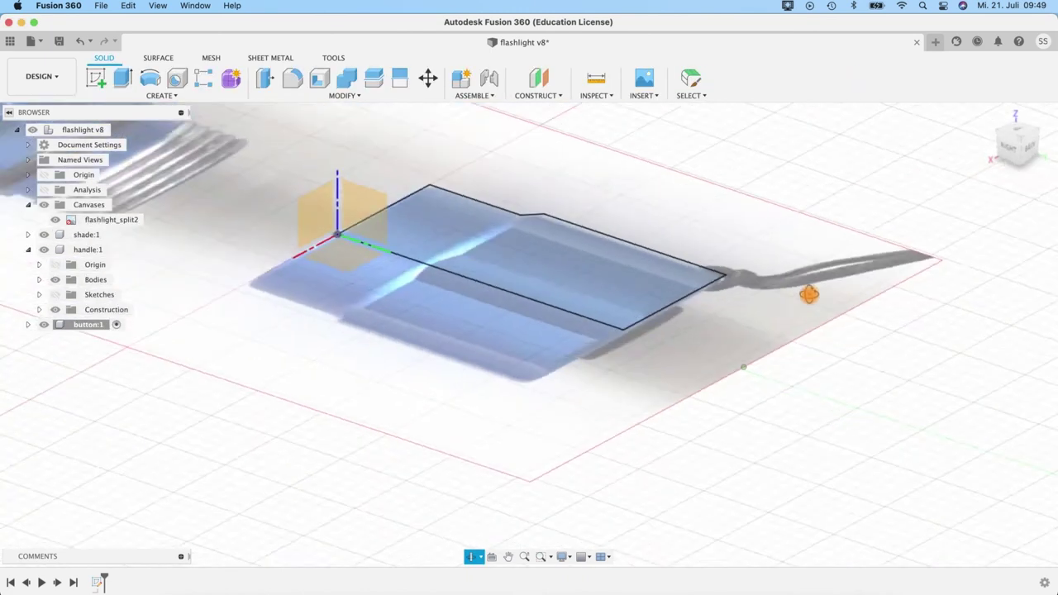
middle_click_drag(810, 294, 893, 296, "shift")
left_click(151, 78)
left_click(496, 359)
left_click(991, 321)
Step: Fillet the outer edge of the cap's rear end face with a 0.7 mm radius
middle_click_drag(632, 435, 641, 413, "shift")
middle_click_drag(582, 296, 496, 286, "shift")
left_click(378, 252)
left_click(293, 79)
mouse_move(911, 226)
left_mouse_down()
mouse_move(952, 229)
mouse_move(908, 227)
left_mouse_up()
type("0.50")
type("1")
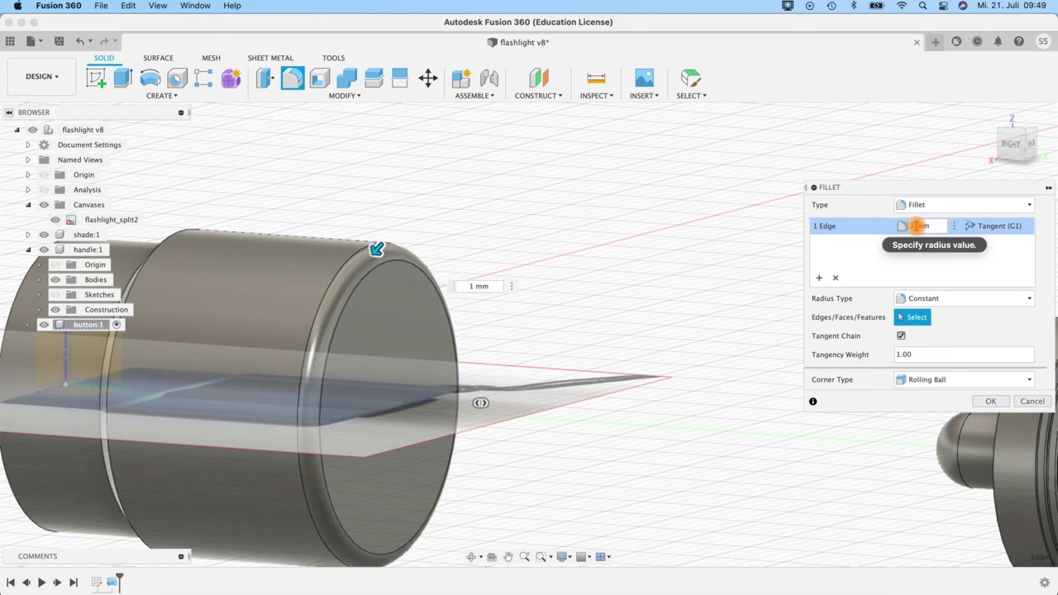
middle_click_drag(488, 314, 565, 328, "shift")
left_click_drag(919, 226, 907, 227)
type("0.7")
left_click(991, 402)
Step: Start a sketch on the cap's rear face, hide the handle and draw a 7 mm diameter circle at the centre
middle_click_drag(748, 376, 610, 435, "shift")
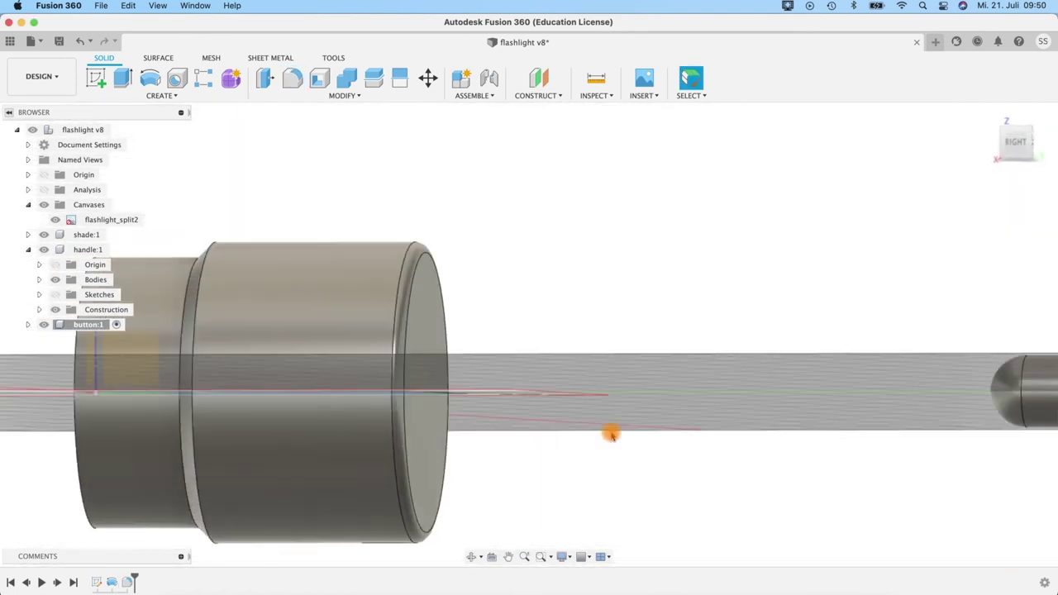
right_click(435, 321)
left_click(414, 372)
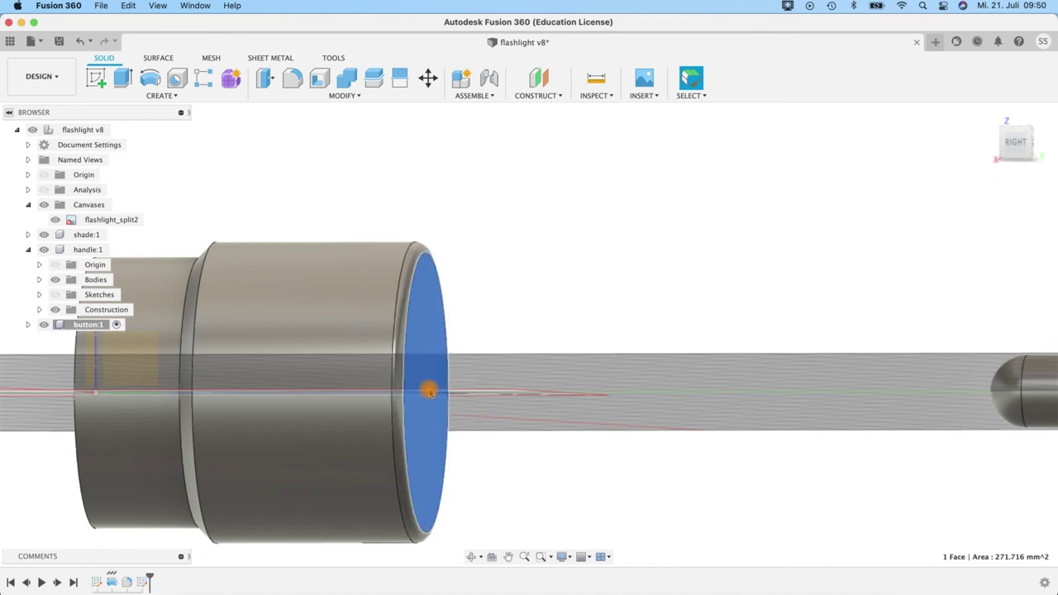
left_click(43, 249)
left_click(150, 77)
left_click(445, 376)
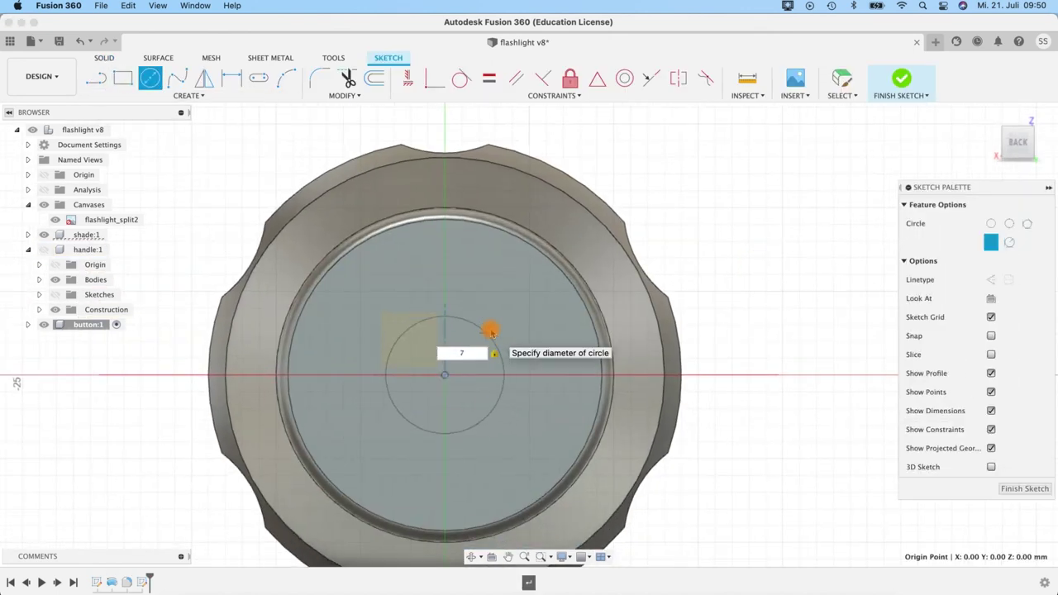
type("7")
key("Return")
Step: Hide the shade, draw a 13 mm vertical construction line from the centre and place a 7 mm circle at its end, finishing the sketch
left_click(96, 78)
left_click(44, 234)
left_click(445, 376)
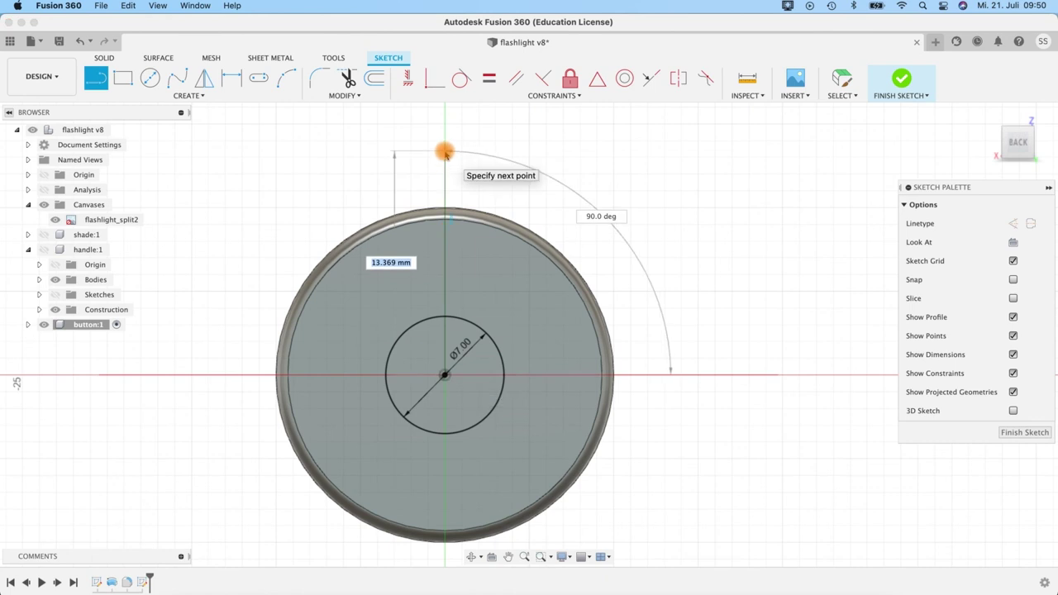
type("13")
key("Return")
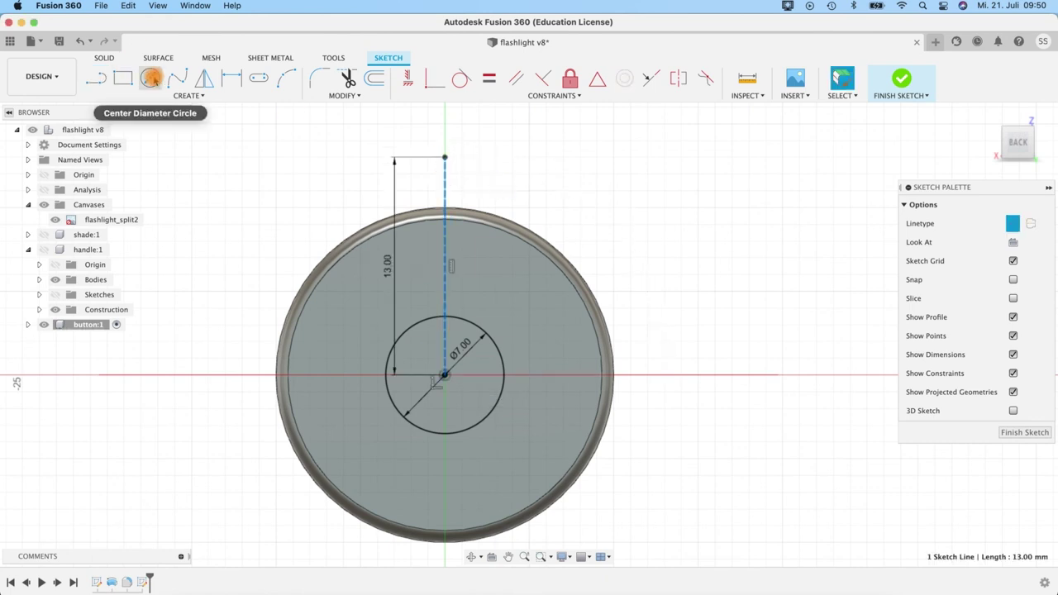
left_click(149, 78)
left_click(445, 157)
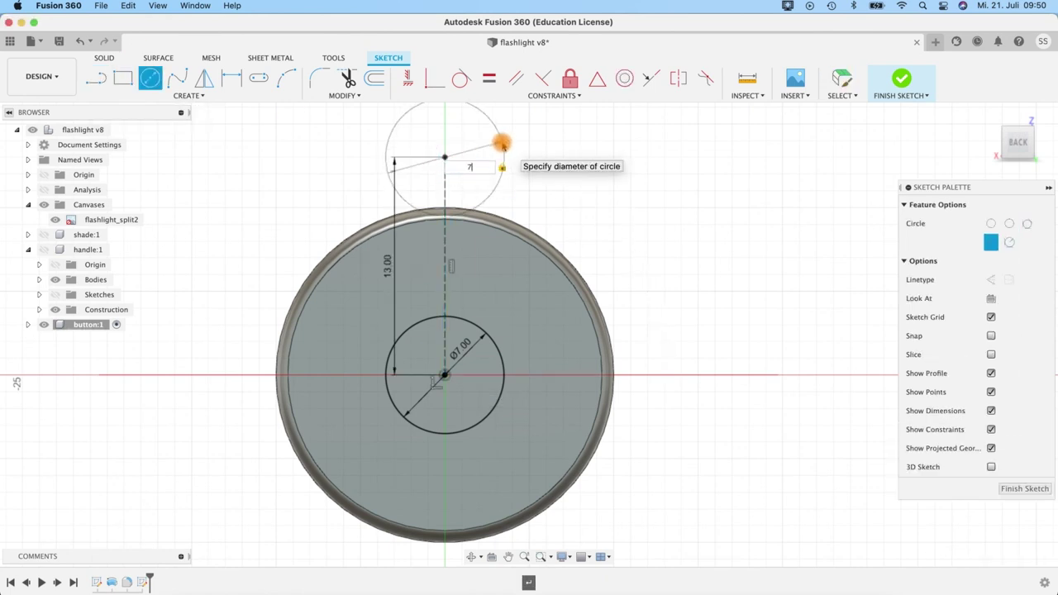
key("Return")
left_click(902, 79)
Step: Extrude the central circle symmetrically by 0.7 mm as a new body
left_click(966, 130)
middle_click_drag(639, 280, 572, 294, "shift")
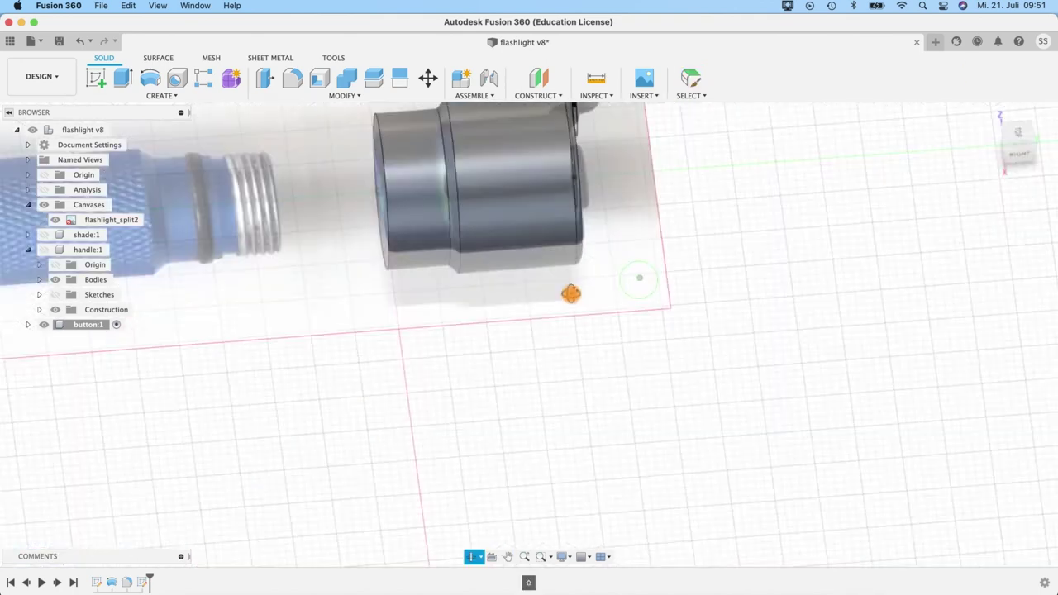
left_click(533, 344)
left_click(123, 77)
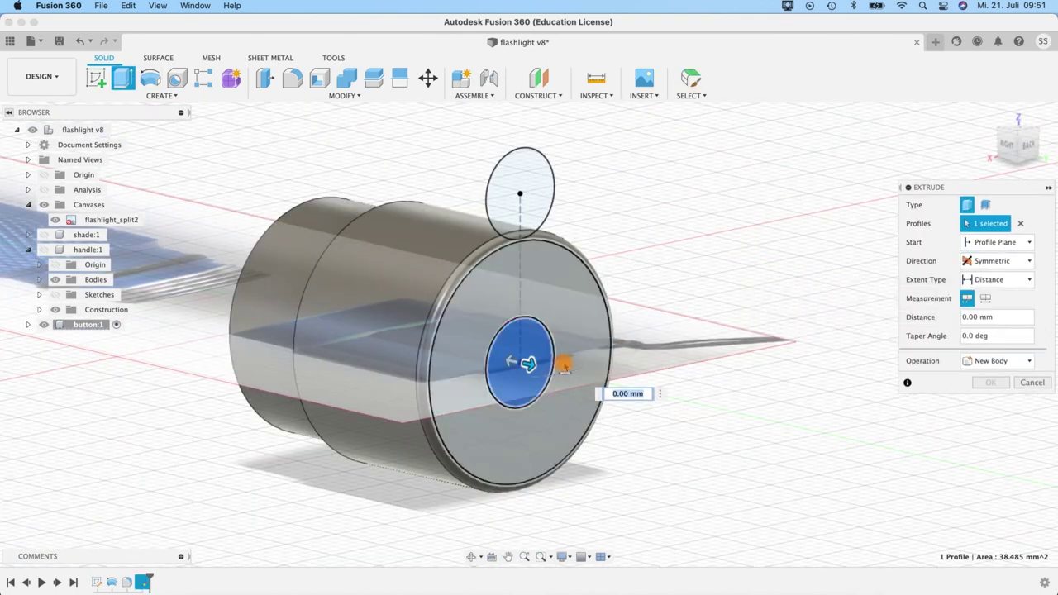
left_click_drag(565, 367, 574, 368)
middle_click_drag(664, 406, 693, 408, "shift")
left_click(670, 401)
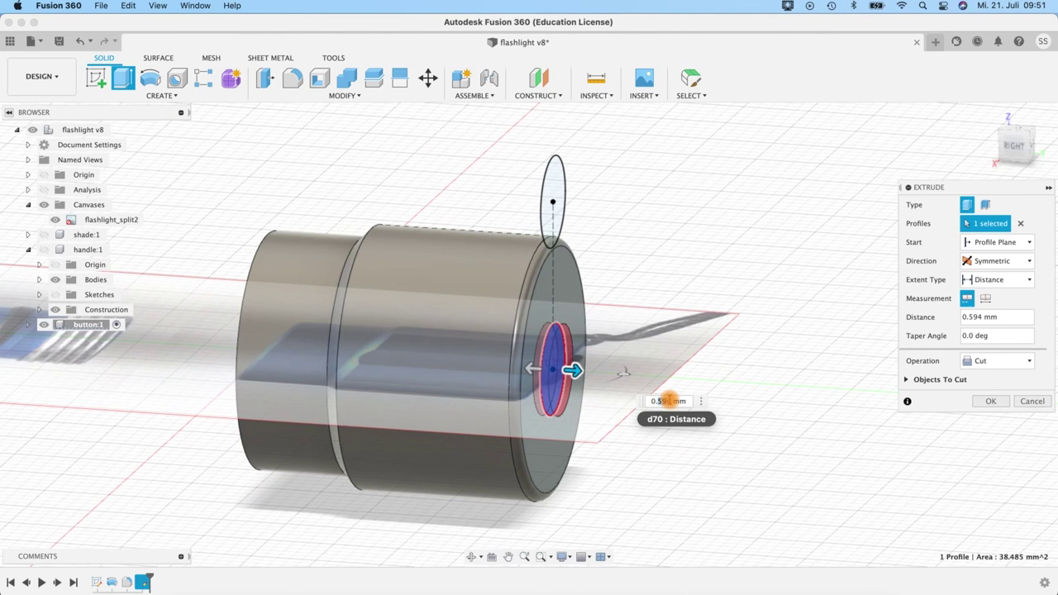
left_click_drag(675, 403, 657, 398)
type("1")
middle_click_drag(648, 397, 659, 404, "shift")
type("0.7")
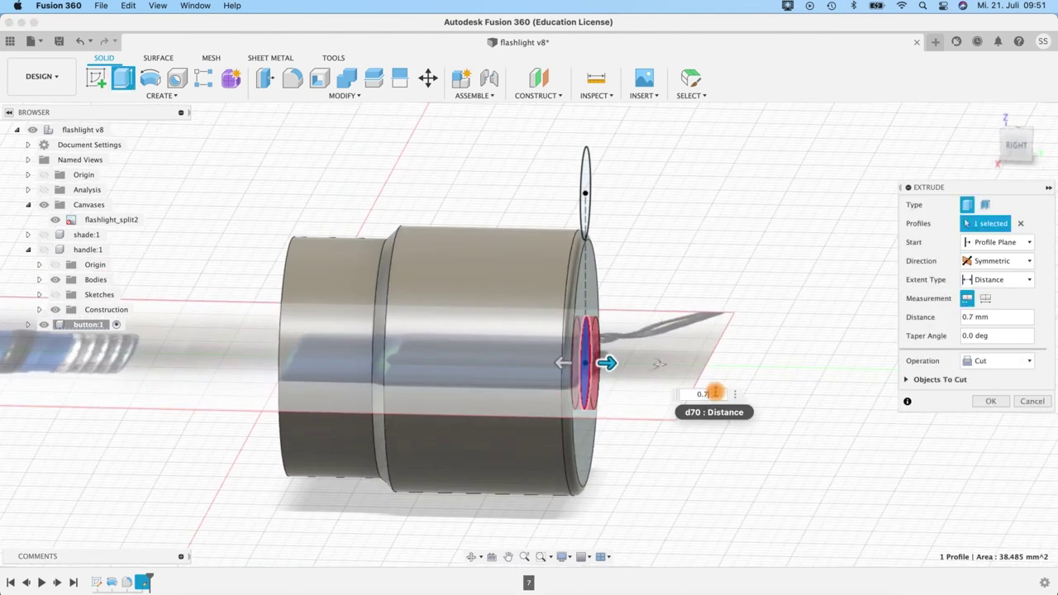
left_click(1000, 361)
left_click(988, 409)
left_click(988, 382)
Step: Fillet the outer rim of the small button disc with a 0.3 mm radius
middle_click_drag(951, 381, 787, 355, "shift")
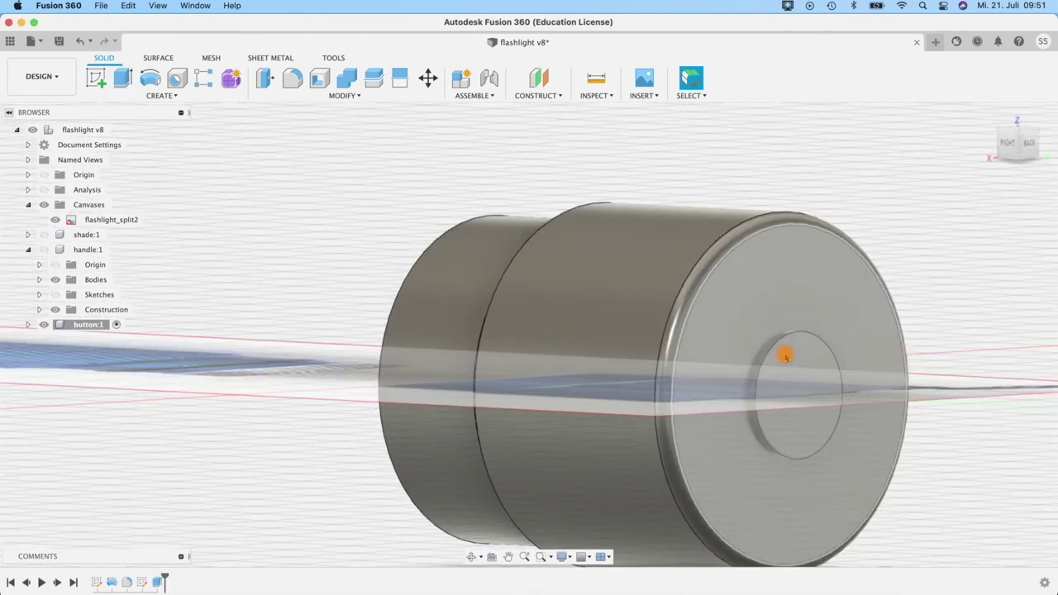
left_click_drag(803, 379, 703, 343)
middle_click_drag(703, 343, 631, 342, "shift")
key("super+z")
left_click(633, 426)
scroll(634, 426, "up", 5)
middle_click_drag(827, 331, 718, 252)
left_click(293, 81)
left_click(468, 295)
type("0.5")
middle_click_drag(604, 342, 728, 363, "shift")
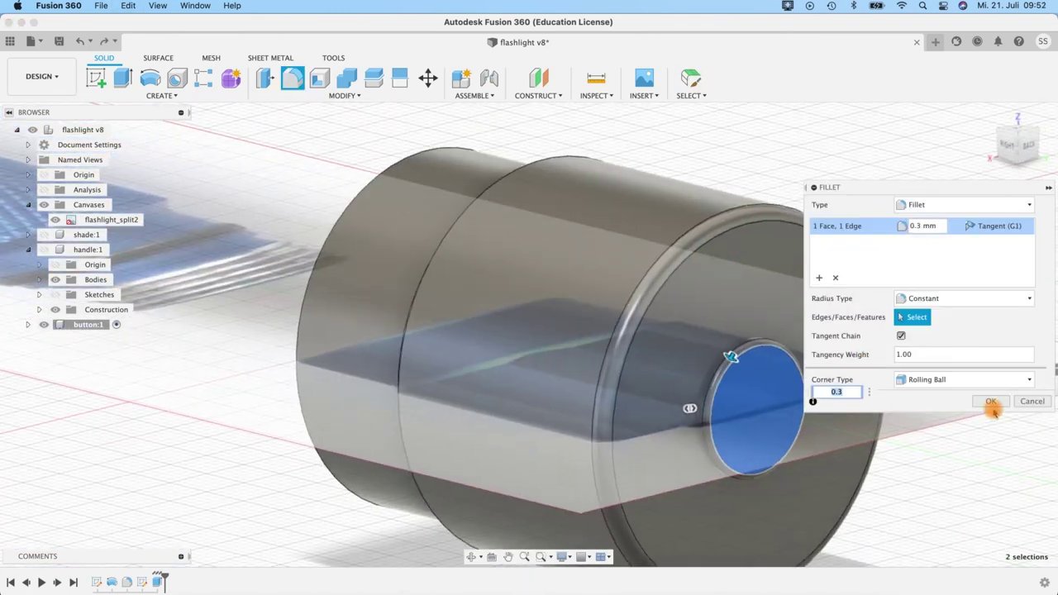
left_click(993, 403)
Step: Hide the canvas and cut the button disc out of the cap body with Combine, keeping the tool body
middle_click_drag(826, 389, 601, 346)
left_click(56, 220)
left_click(347, 79)
left_click(519, 237)
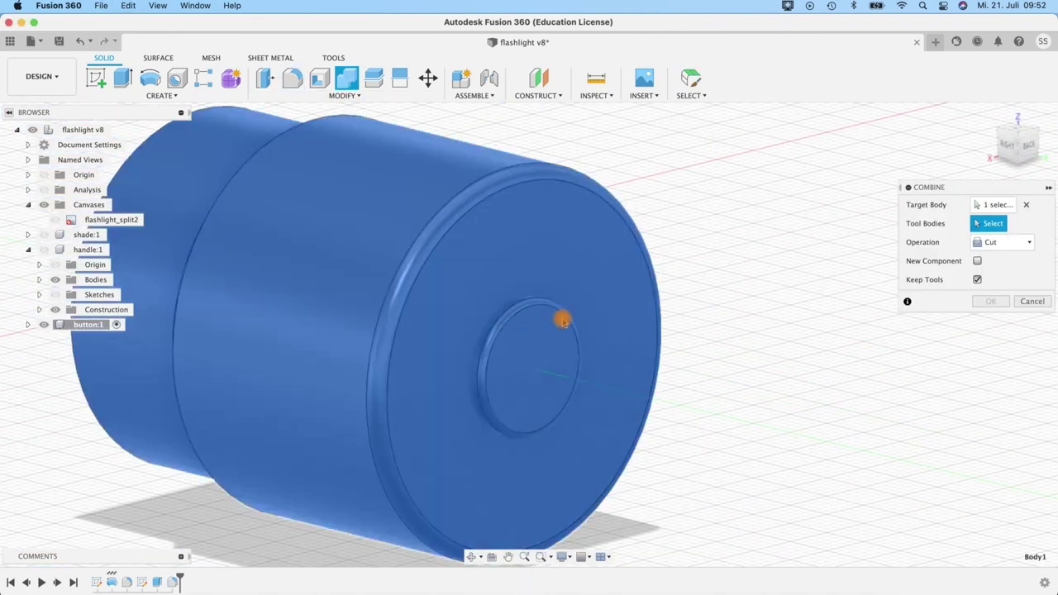
left_click(1022, 245)
left_click(1003, 273)
left_click(977, 279)
left_click(992, 302)
Step: Rename the disc body in the button component as button
left_click(28, 325)
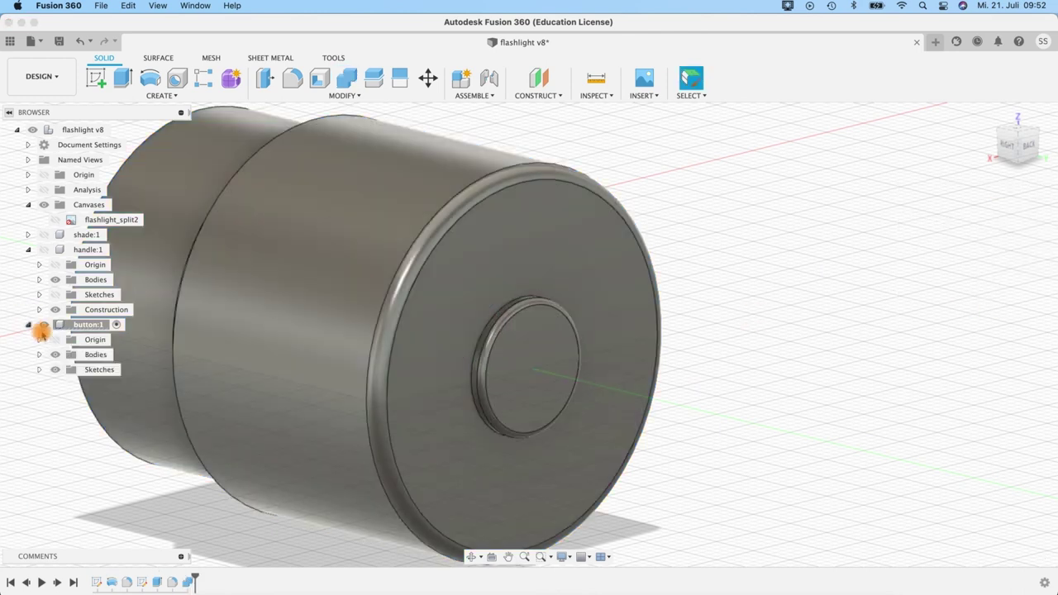
left_click(40, 355)
left_click(102, 372)
double_click(108, 385)
type("button")
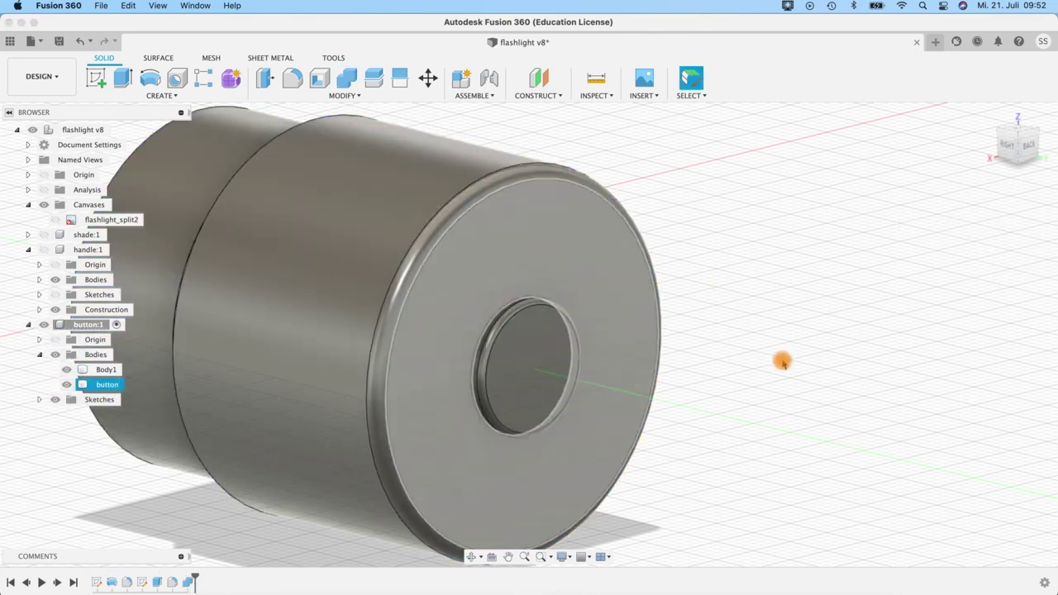
Step: Show the second sketch and cut its circle above the end rim about 17.4 mm along the cap as a lengthwise groove
middle_click_drag(782, 361, 386, 430, "shift")
left_click(39, 400)
left_click(65, 419)
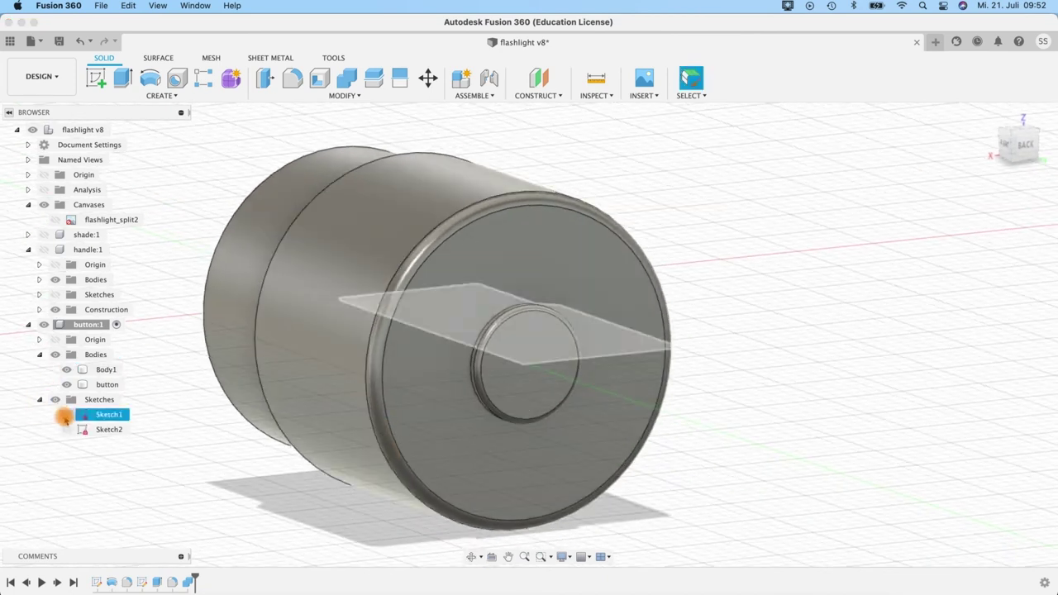
left_click(66, 430)
left_click(521, 157)
left_click(123, 78)
left_click_drag(530, 145, 364, 95)
middle_click_drag(740, 252, 806, 250, "shift")
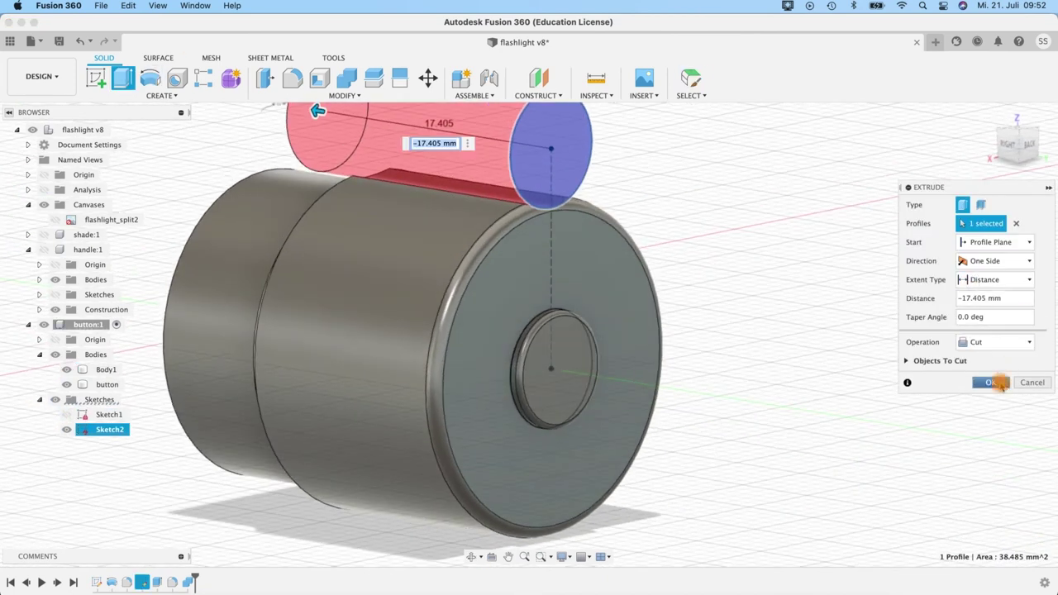
left_click(992, 382)
Step: Repeat the groove cut around the cap's axis with a full circular pattern of 6 instances
left_click(162, 95)
left_click(273, 414)
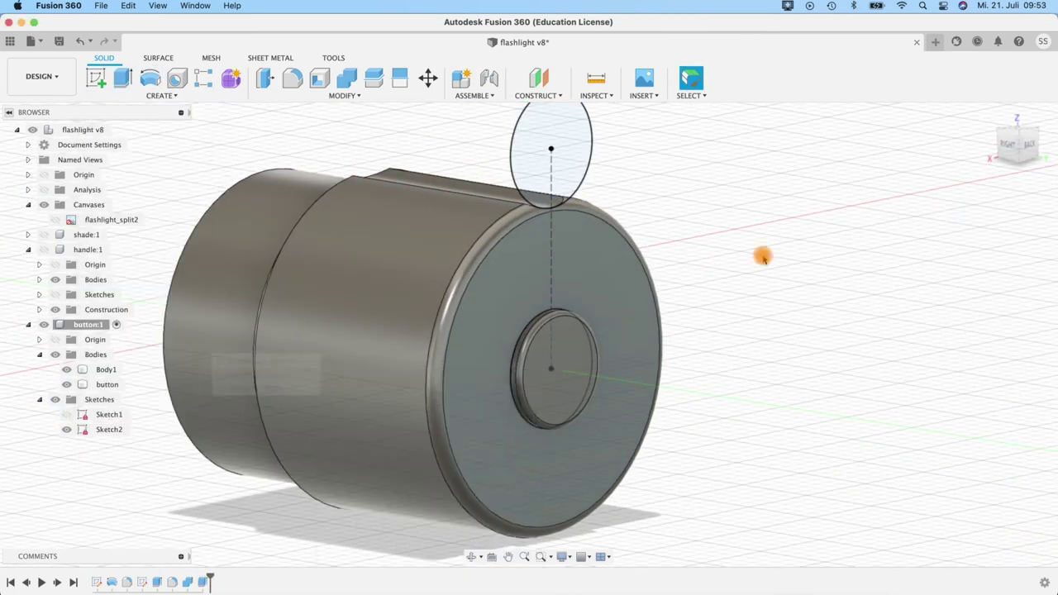
left_click(202, 582)
left_click(376, 408)
type("6")
left_click(1001, 317)
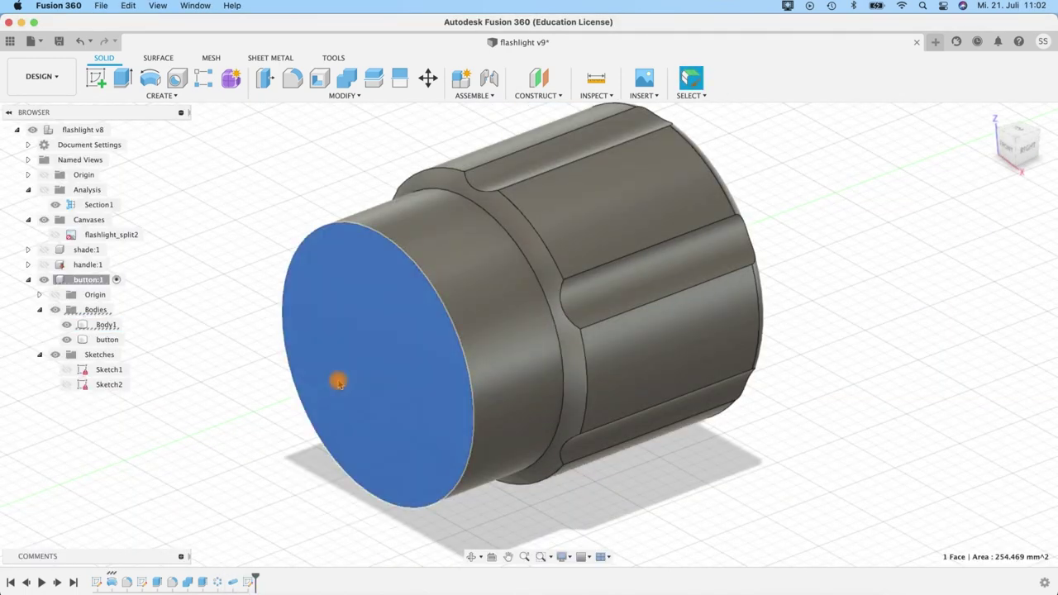
Step: Sketch two concentric circles with diameters of 16 mm and 17 mm on the cap's flat front face
left_click(96, 79)
left_click(149, 80)
left_click(578, 373)
type("16")
key("Return")
left_click(150, 80)
left_click(577, 374)
type("17")
key("Return")
left_click(901, 79)
Step: Cut the inner 16 mm circle 11 mm deep into the cap with Extrude
left_click(371, 378)
type("e-11")
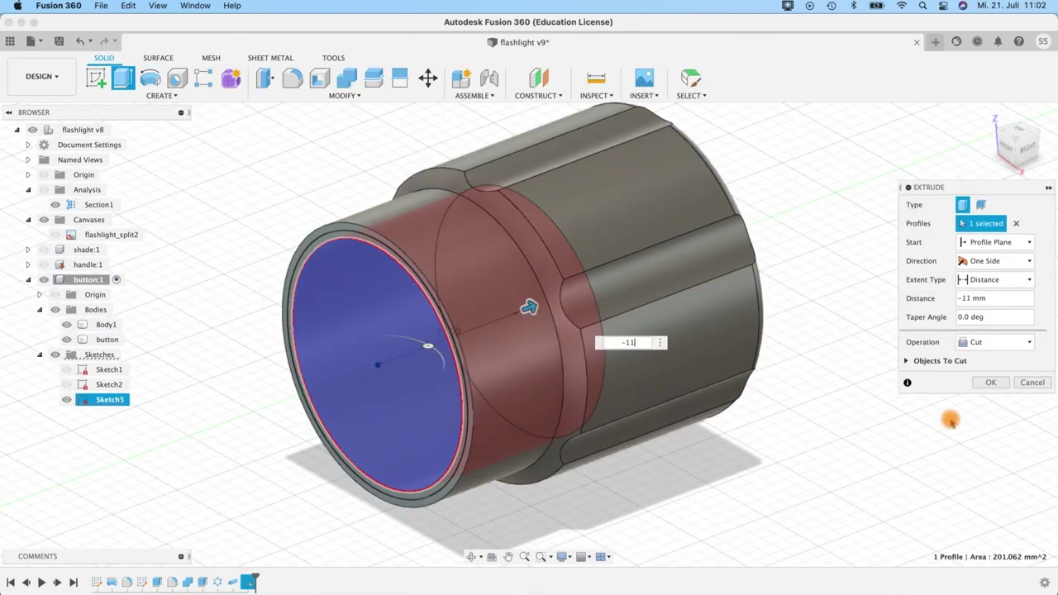
left_click(991, 383)
Step: Add a modeled thread to the bore's inner wall with a 1 mm offset and 5 mm length instead of full length
left_click(162, 95)
left_click(107, 272)
left_click(626, 331)
left_click(978, 263)
left_click(947, 223)
left_click(947, 241)
left_click(985, 280)
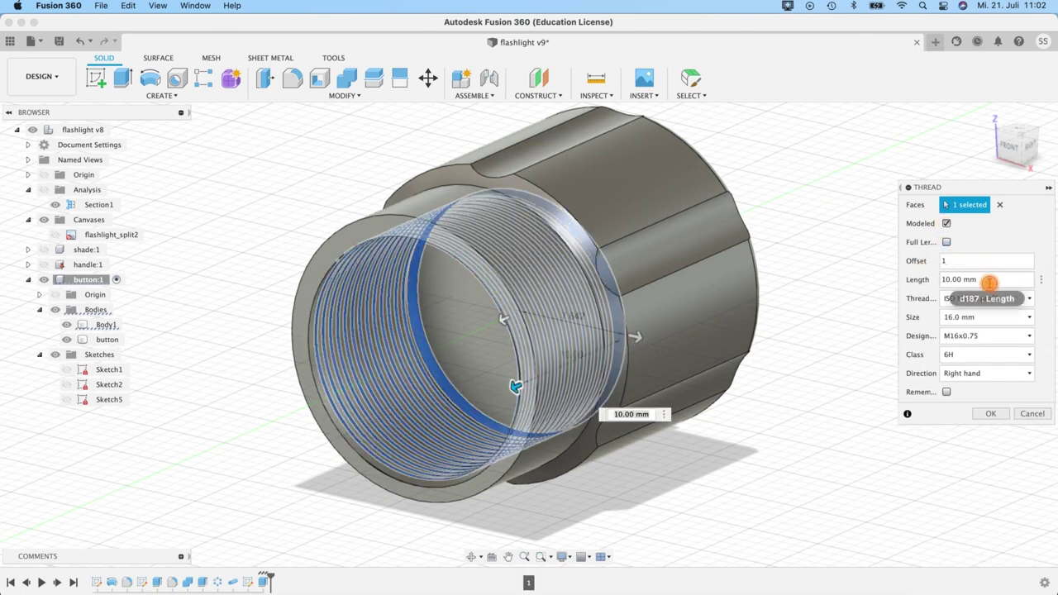
type("5")
mouse_move(540, 510)
middle_mouse_down("shift")
mouse_move(526, 491)
mouse_move(538, 490)
middle_mouse_up("shift")
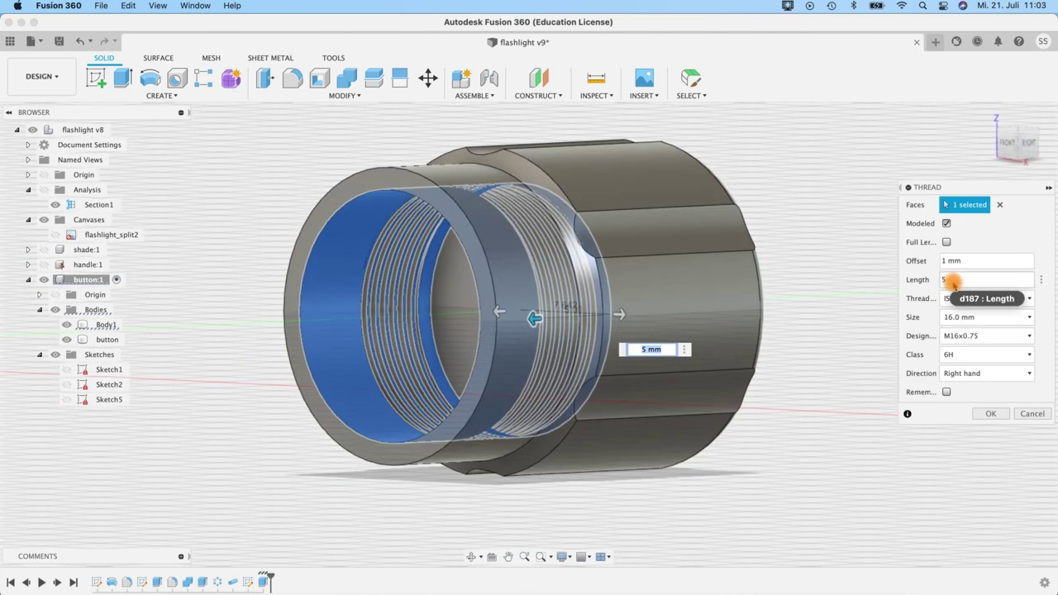
left_click(991, 413)
Step: Show the two-circle sketch again and cut both the inner circle and the surrounding ring 6 mm deep
left_click(110, 399)
left_click(122, 77)
type("-5")
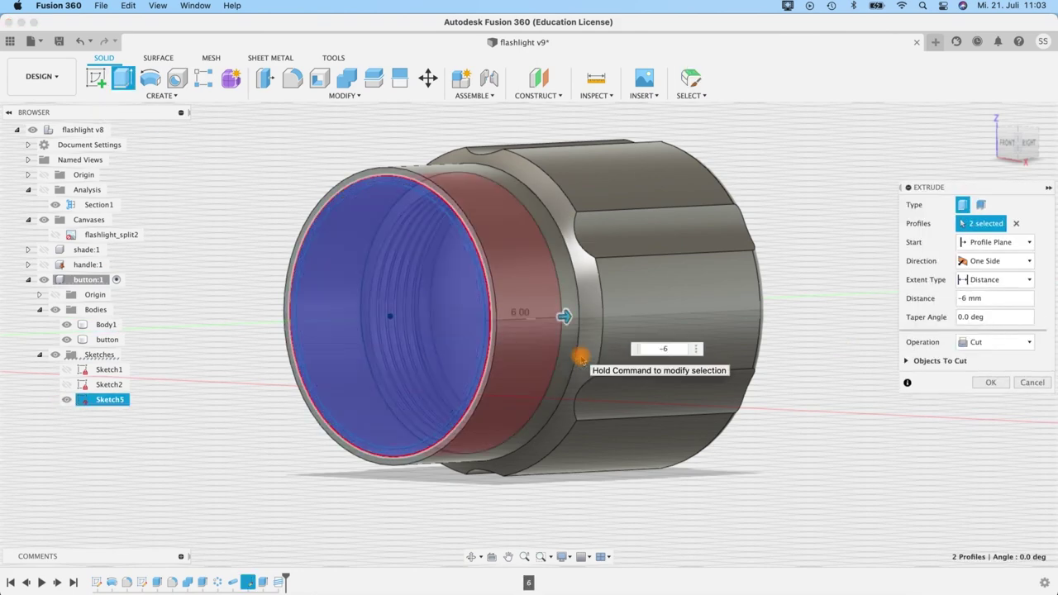
middle_click_drag(579, 359, 835, 182, "shift")
left_click(993, 383)
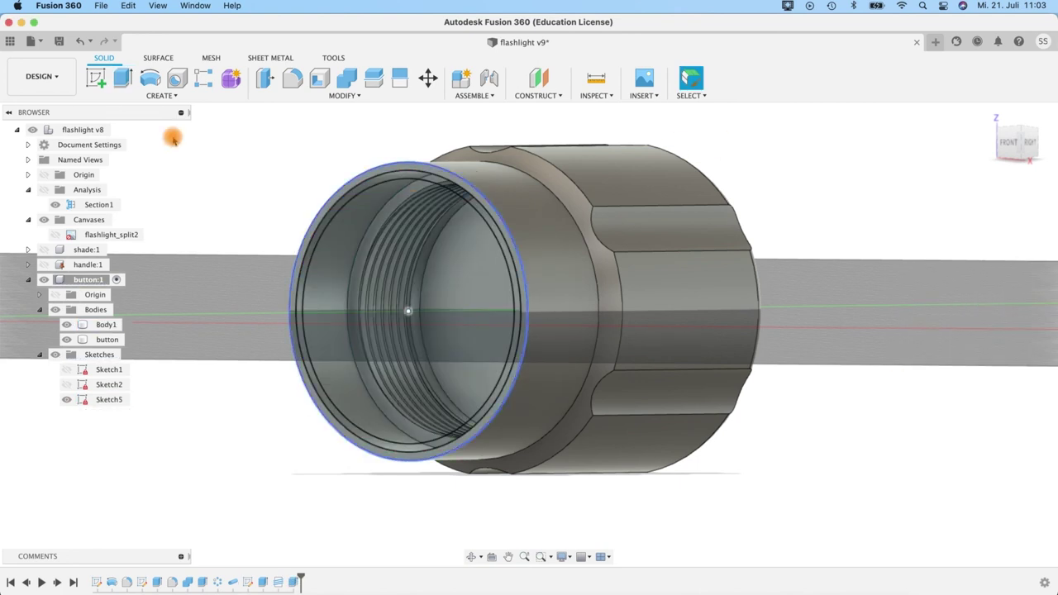
left_click(162, 95)
left_click(135, 286)
left_click(411, 317)
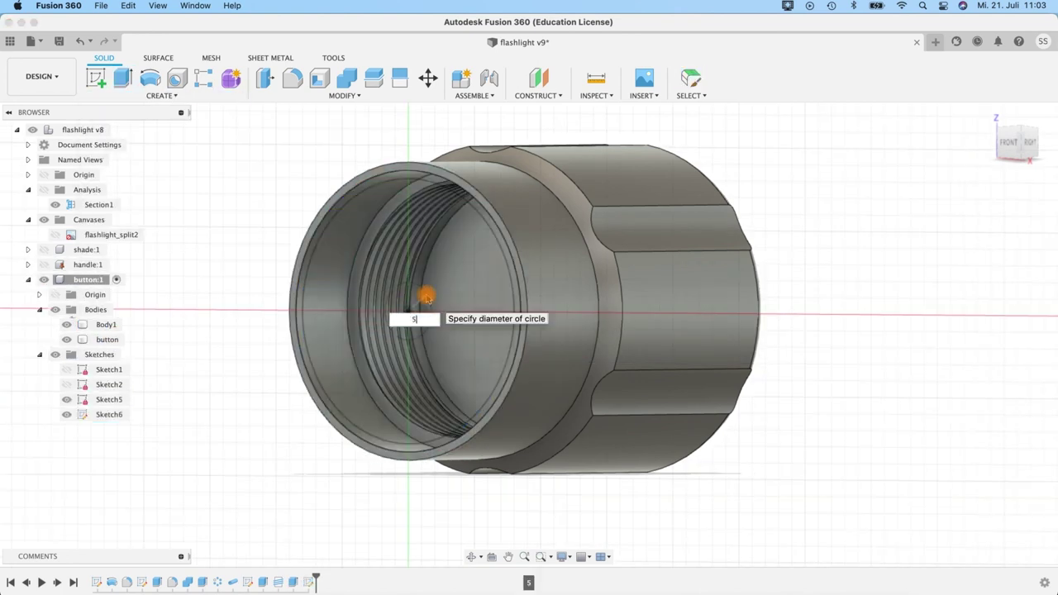
key("Return")
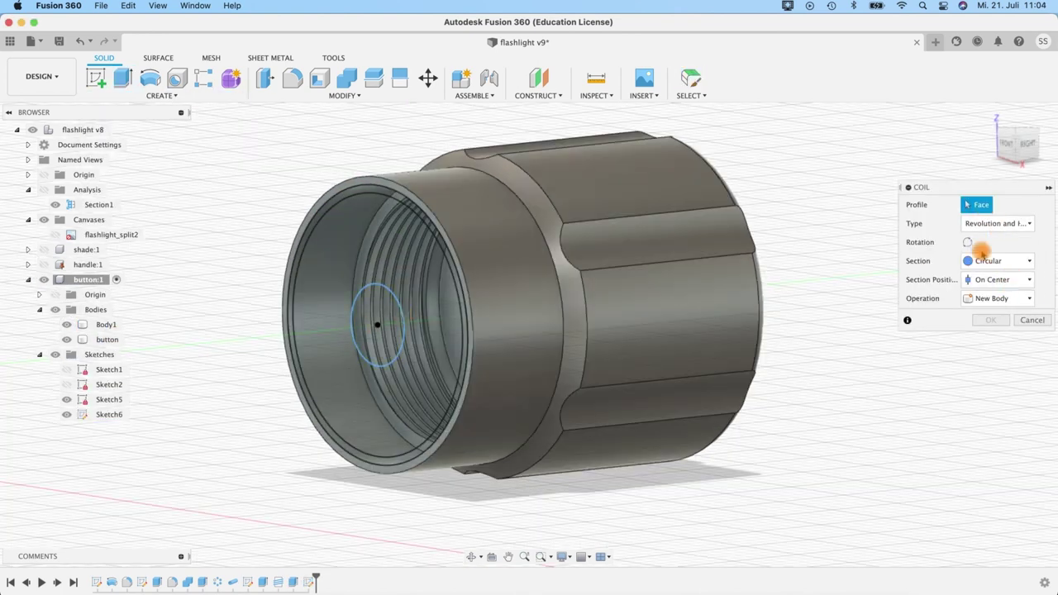
left_click(996, 224)
left_click(1000, 235)
left_click(1032, 320)
Step: Set up a coil centred on the cap opening with 5 mm diameter, 8 revolutions, 11 mm height and 0.4 mm section size
left_click(161, 95)
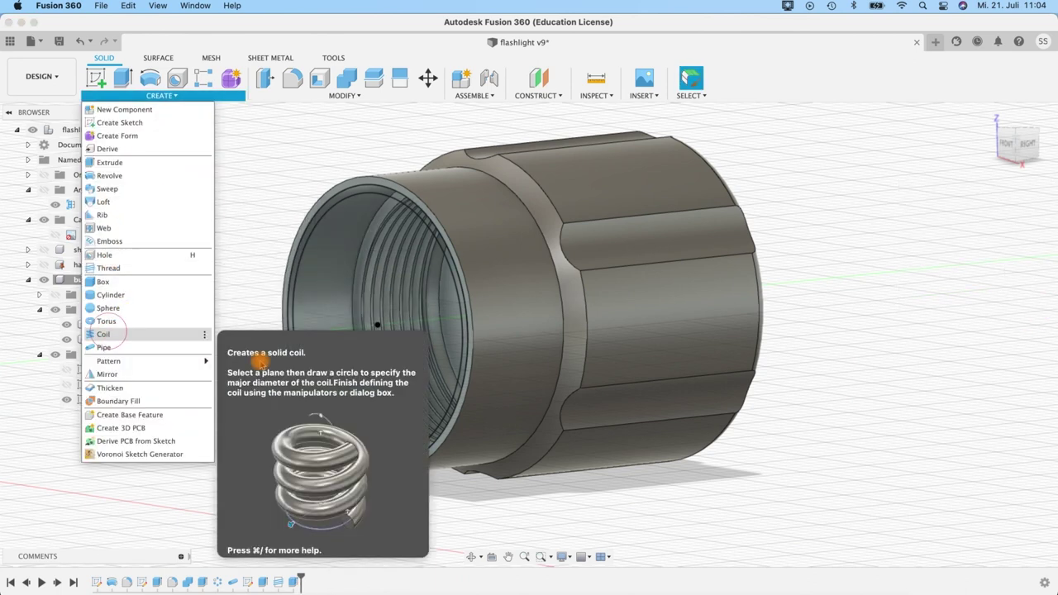
left_click(108, 334)
left_click(396, 303)
left_click(378, 325)
left_click(409, 307)
left_click_drag(1007, 262, 949, 256)
type("5")
left_click_drag(1005, 298, 962, 295)
type("11")
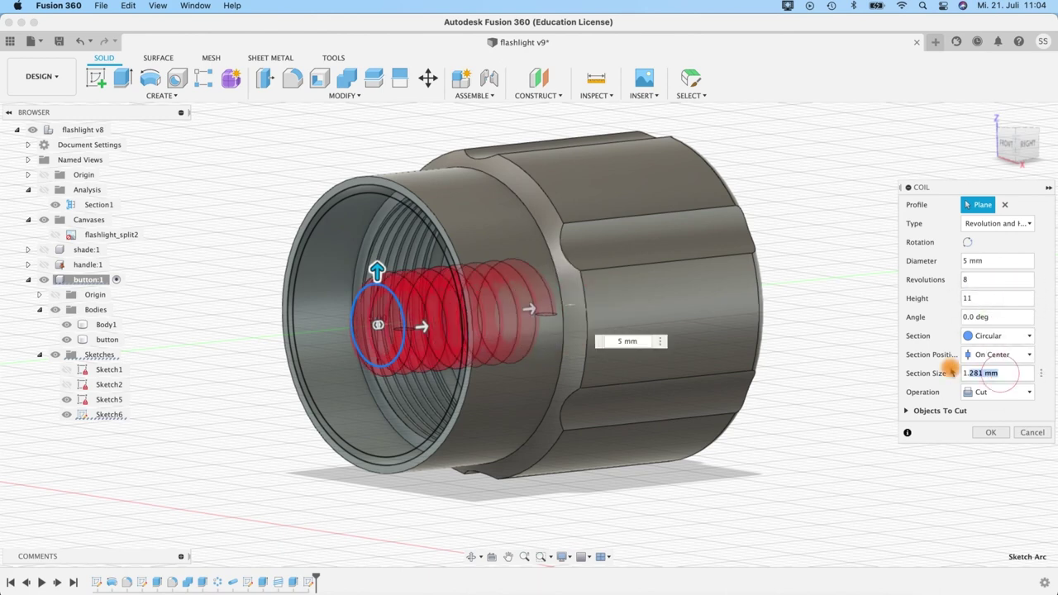
left_click_drag(952, 371, 948, 371)
type("0.4")
Step: Set the coil's height to 12 mm and create it as a new body
middle_click_drag(665, 449, 732, 472, "shift")
left_click(997, 393)
left_click(992, 409)
middle_click_drag(740, 340, 712, 409, "shift")
left_click_drag(528, 306, 534, 301)
mouse_move(769, 385)
middle_mouse_down("shift")
mouse_move(783, 352)
mouse_move(773, 371)
middle_mouse_up("shift")
left_click(1016, 297)
left_click_drag(1016, 298, 952, 295)
type("12")
mouse_move(712, 389)
middle_mouse_down("shift")
mouse_move(703, 402)
mouse_move(716, 389)
mouse_move(707, 382)
middle_mouse_up("shift")
left_click(999, 394)
left_click(998, 448)
mouse_move(860, 411)
middle_mouse_down("shift")
mouse_move(774, 413)
mouse_move(852, 413)
middle_mouse_up("shift")
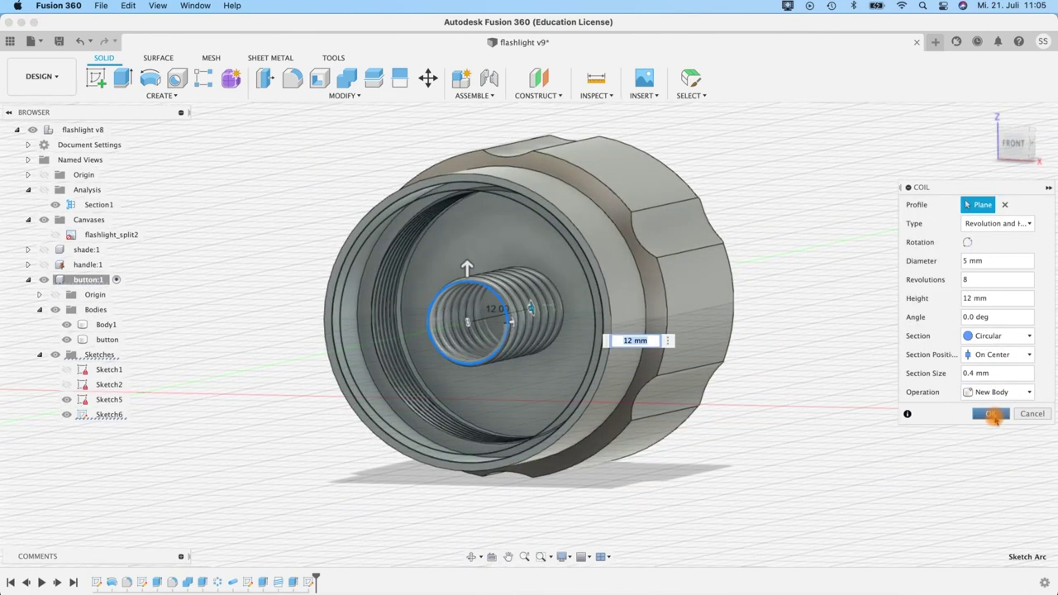
left_click(992, 414)
middle_click_drag(686, 444, 736, 388, "shift")
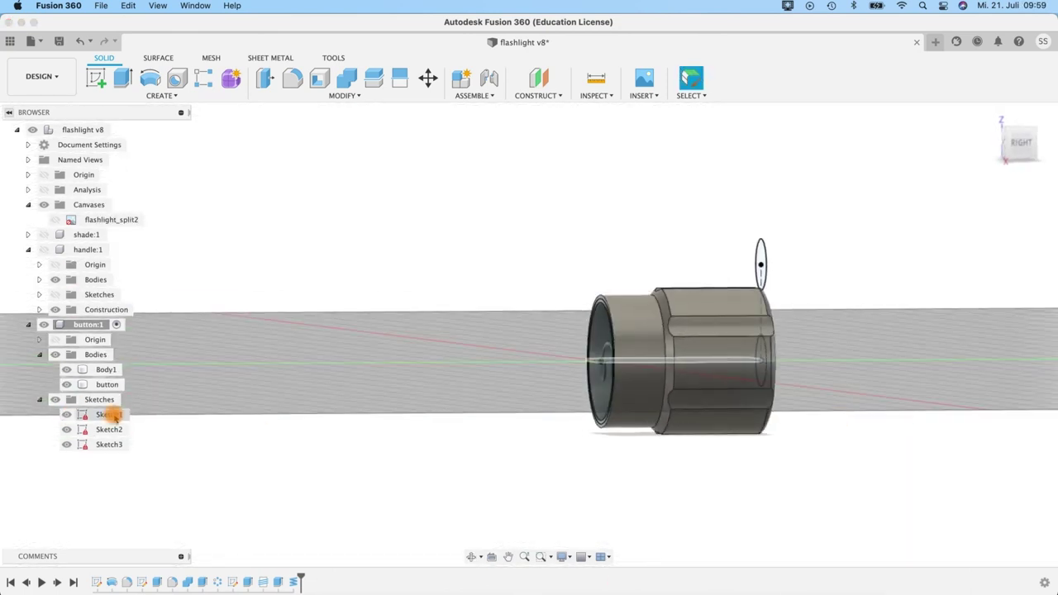
Step: Edit the cap's first profile sketch and draw a circle centred on the outer corner at the button end
right_click(111, 417)
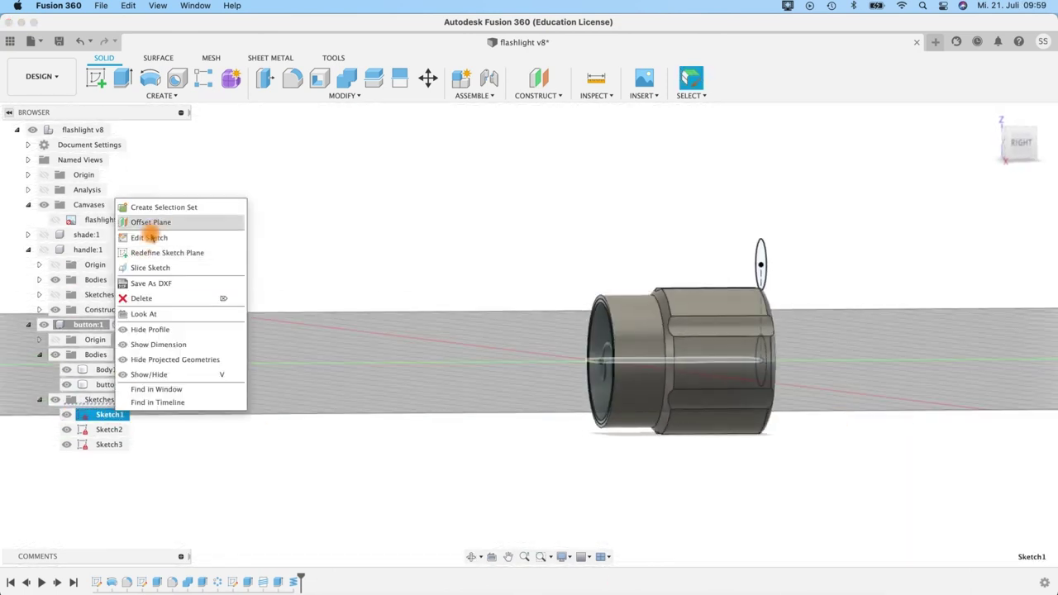
left_click(186, 149)
scroll(220, 120, "up", 3)
left_click(150, 77)
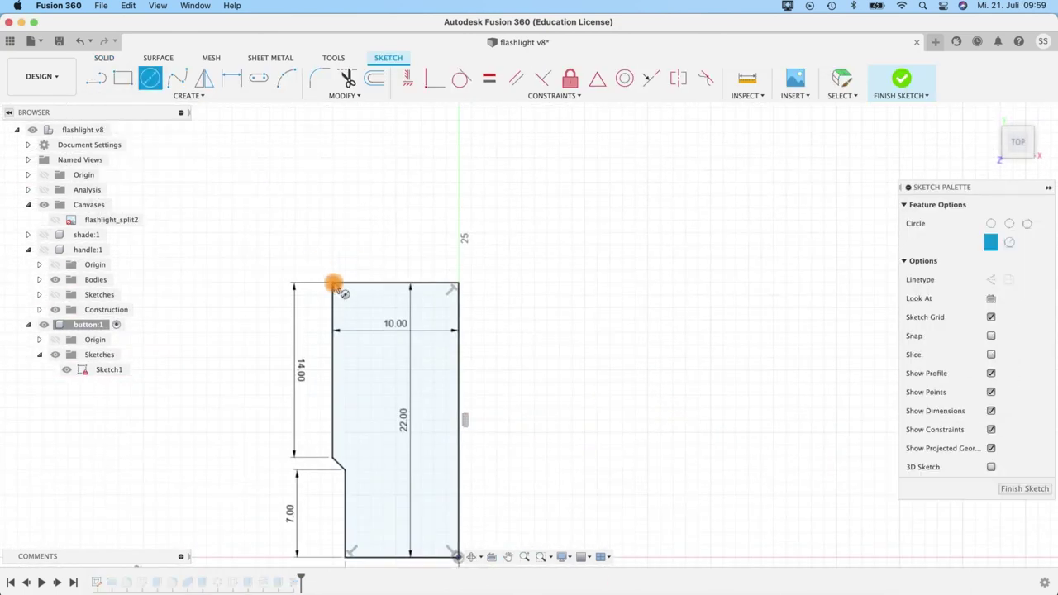
mouse_move(789, 308)
middle_mouse_down("shift")
mouse_move(772, 336)
mouse_move(748, 332)
middle_mouse_up("shift")
scroll(744, 331, "up", 3)
Step: Set up a circular pipe along the new circle at the cap's edge with a section size of 1.5 mm
left_click(537, 247)
left_click(162, 96)
left_click(107, 347)
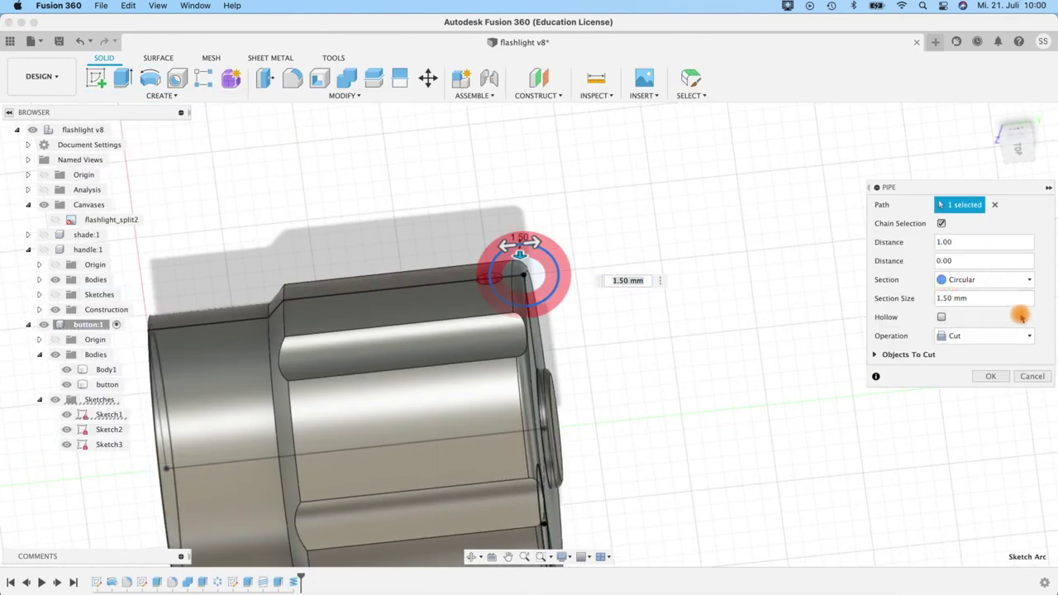
middle_click_drag(751, 253, 574, 355, "shift")
left_click(953, 301)
key("BackSpace")
type("5")
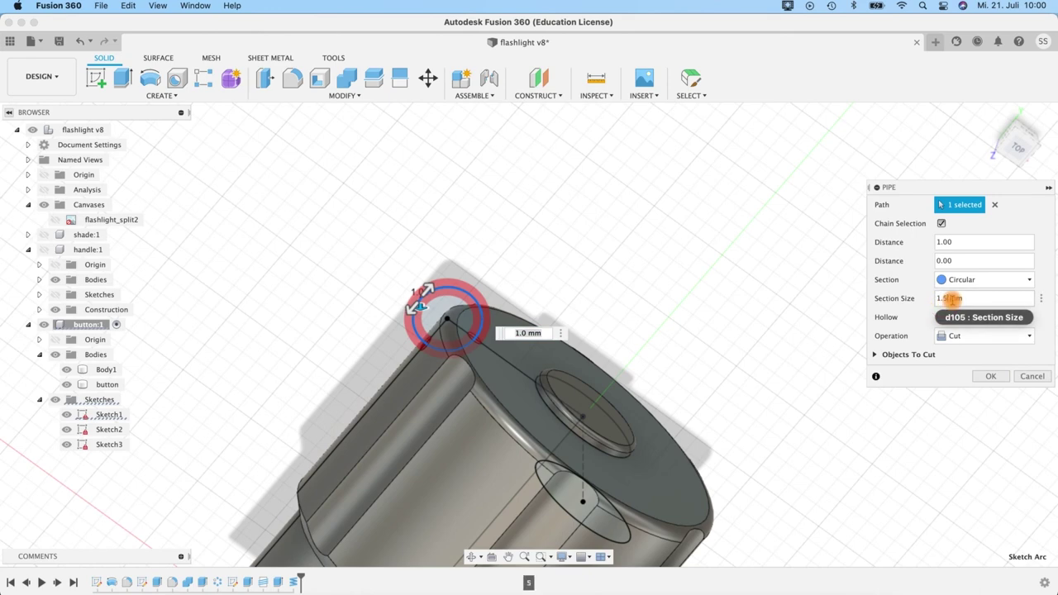